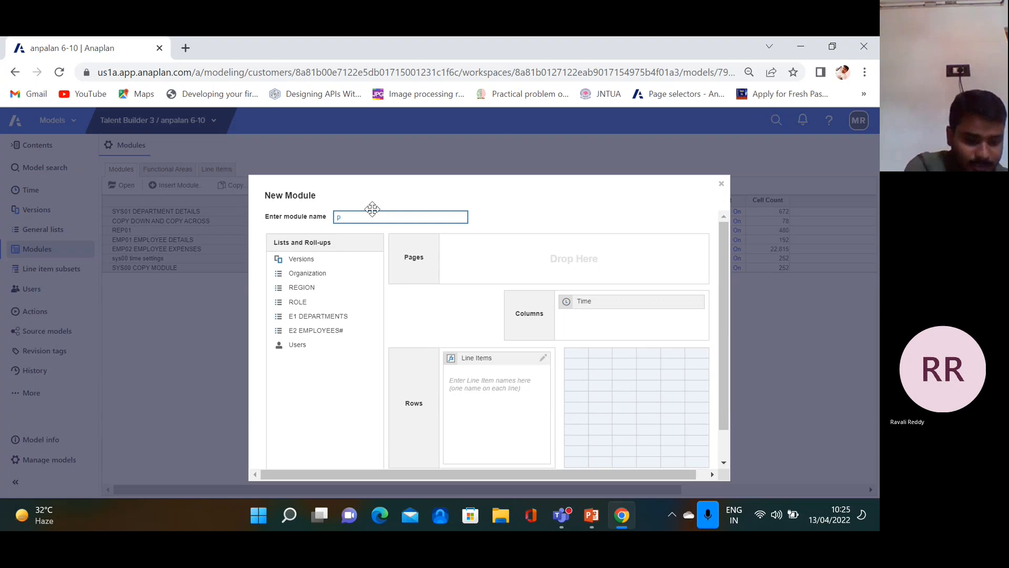
Replace the typed module name with P&L ACTUAL BUDGET in capital letters
type("l ac")
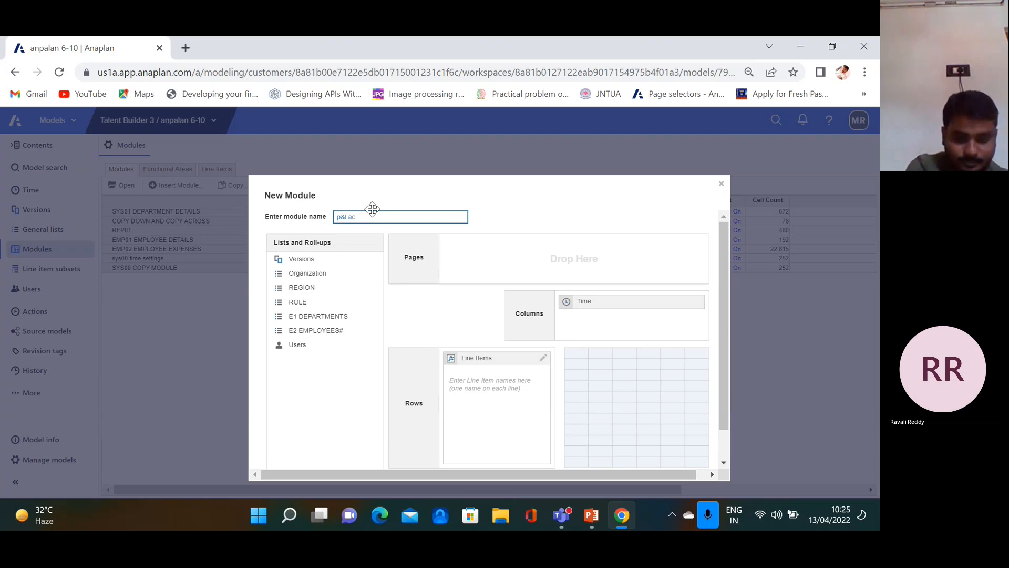
key("BackSpace")
key("BackSpace")
key("BackSpace")
key("BackSpace")
key("BackSpace")
key("BackSpace")
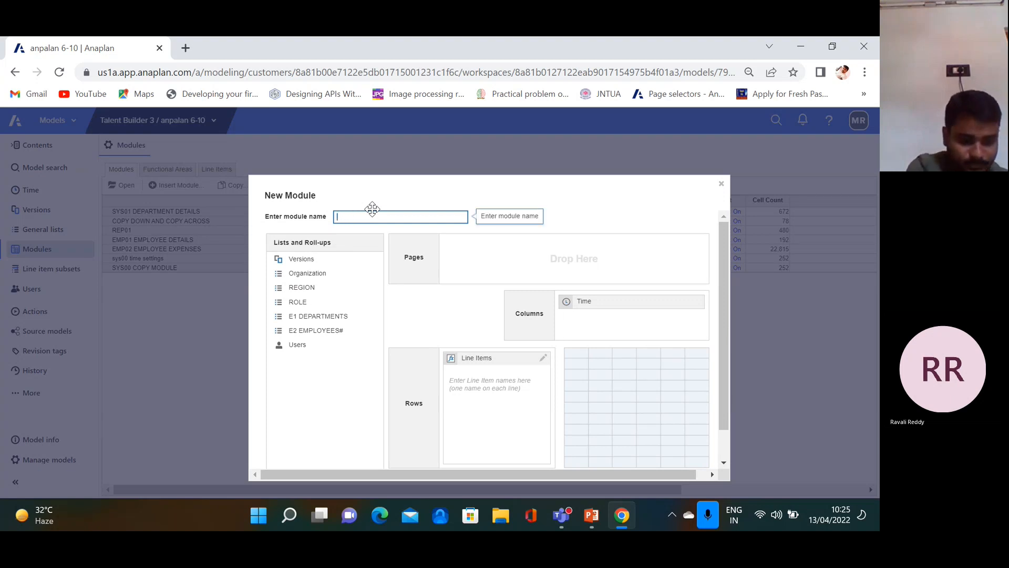
key("Caps_Lock")
type("P&L ACTUAL BUDGET")
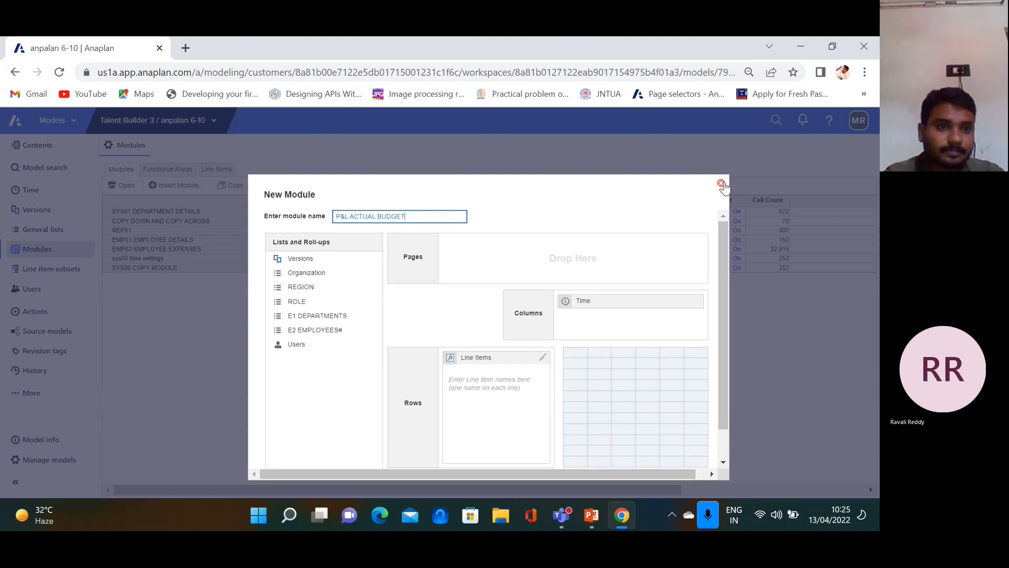
Reopen a fresh New Module dialog and begin the first line item with RE
left_click(721, 184)
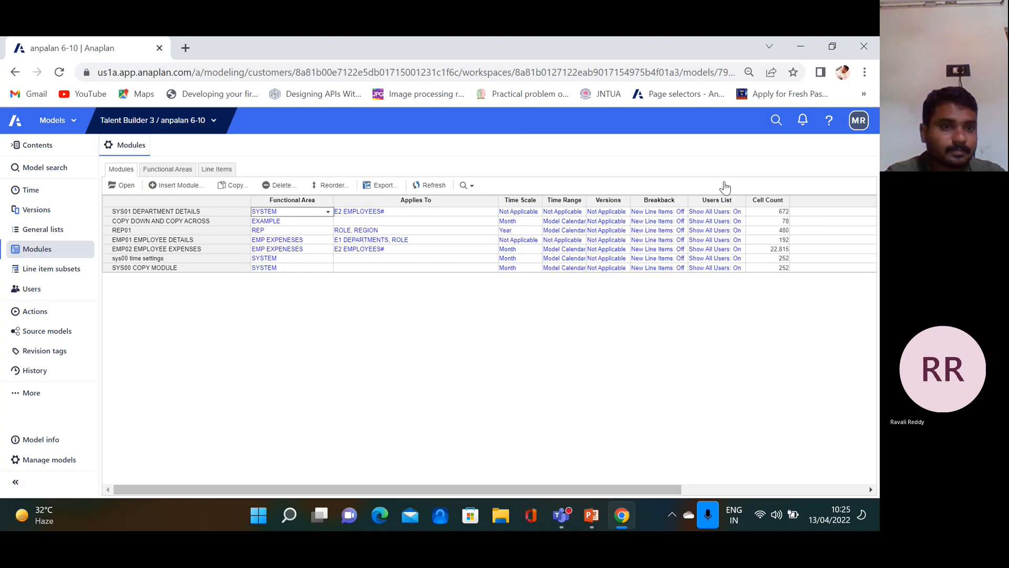
left_click(177, 185)
left_click(475, 387)
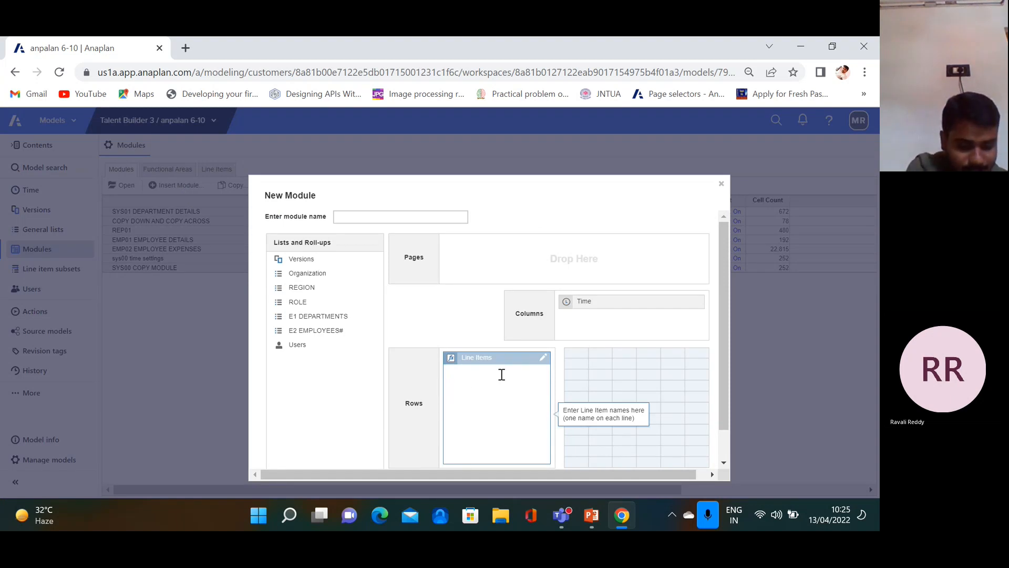
type("RE")
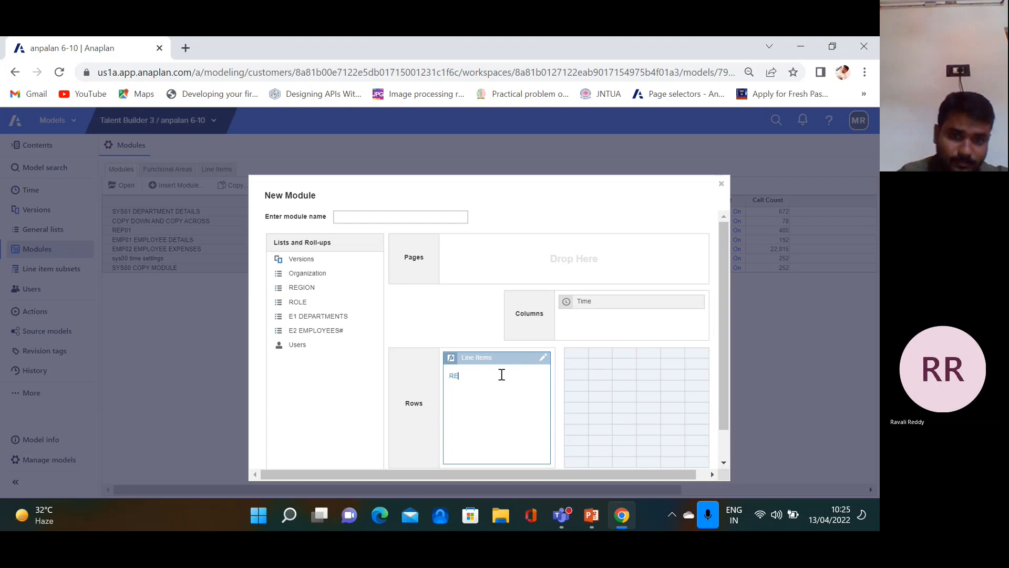
Name the module P&L ACTUAL BUDGET, correcting the lowercase 'p&L' prefix to 'P&L'
left_click(393, 216)
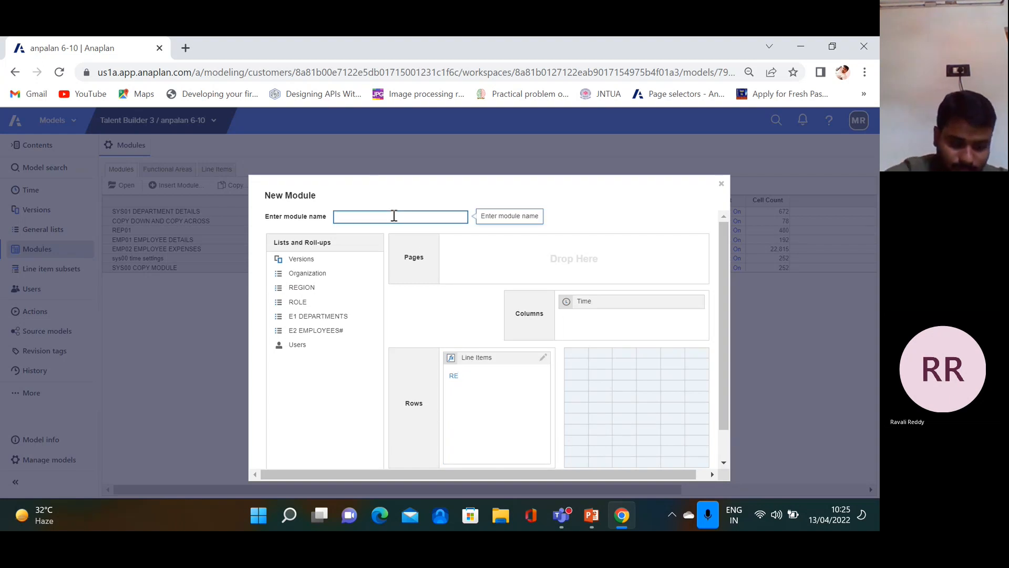
type("p")
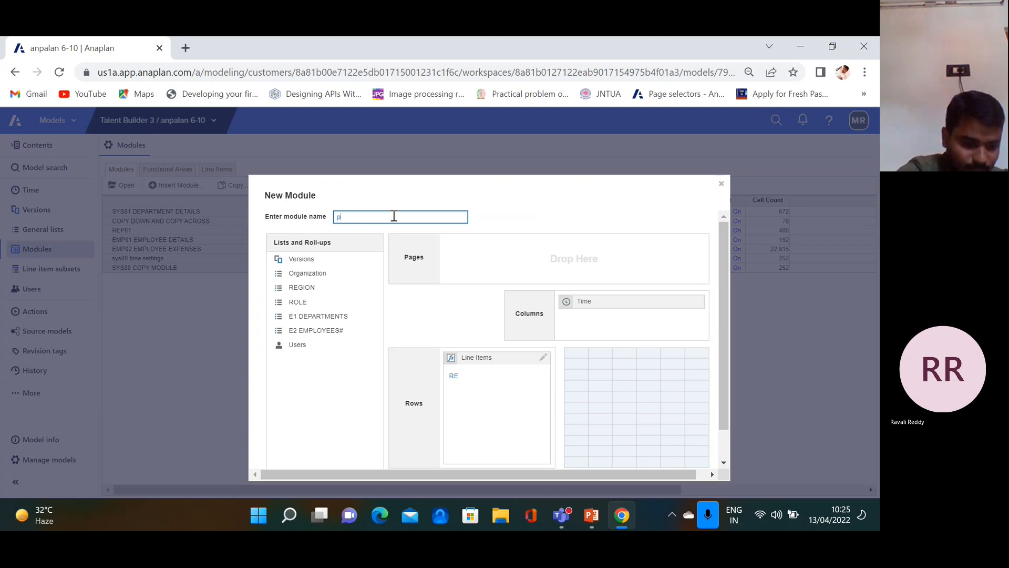
type("&L ACTUAL BUDGET")
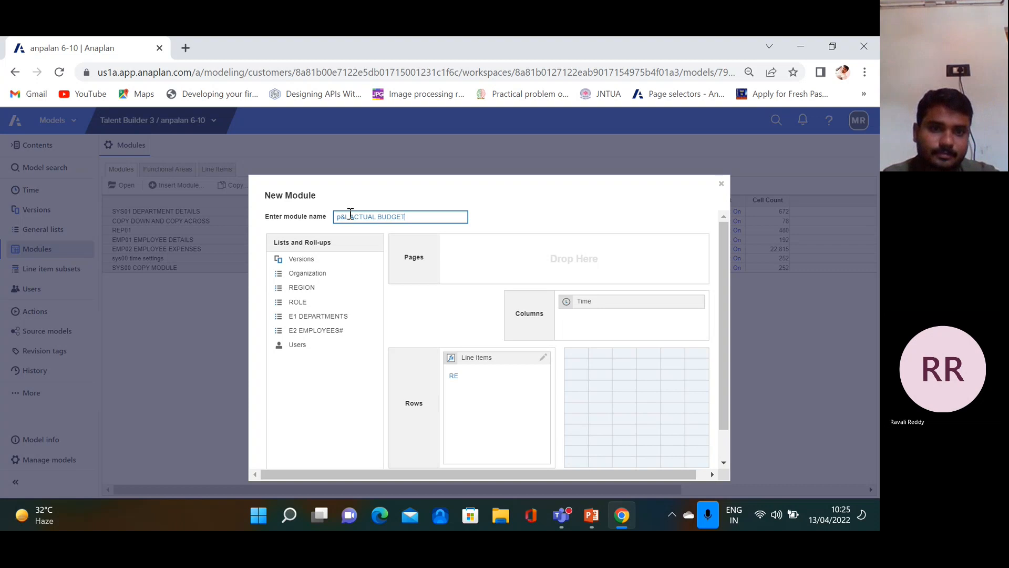
left_click_drag(349, 216, 337, 217)
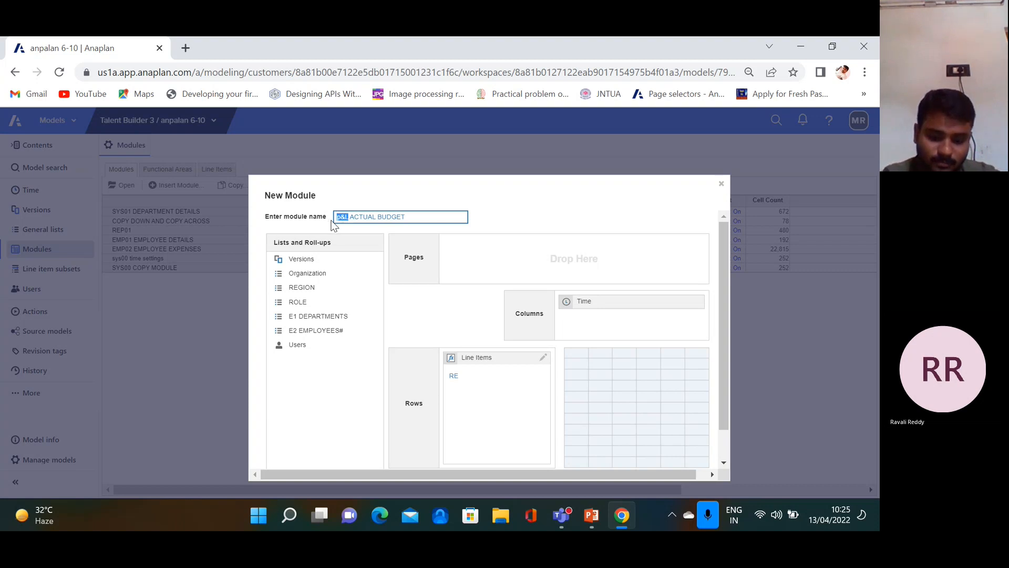
key("BackSpace")
type("P")
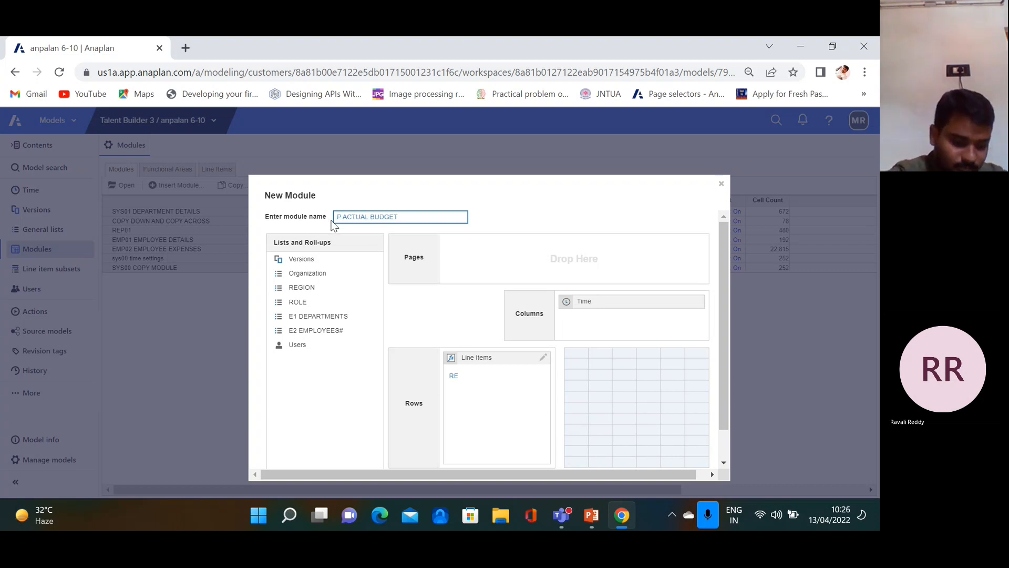
type("&L")
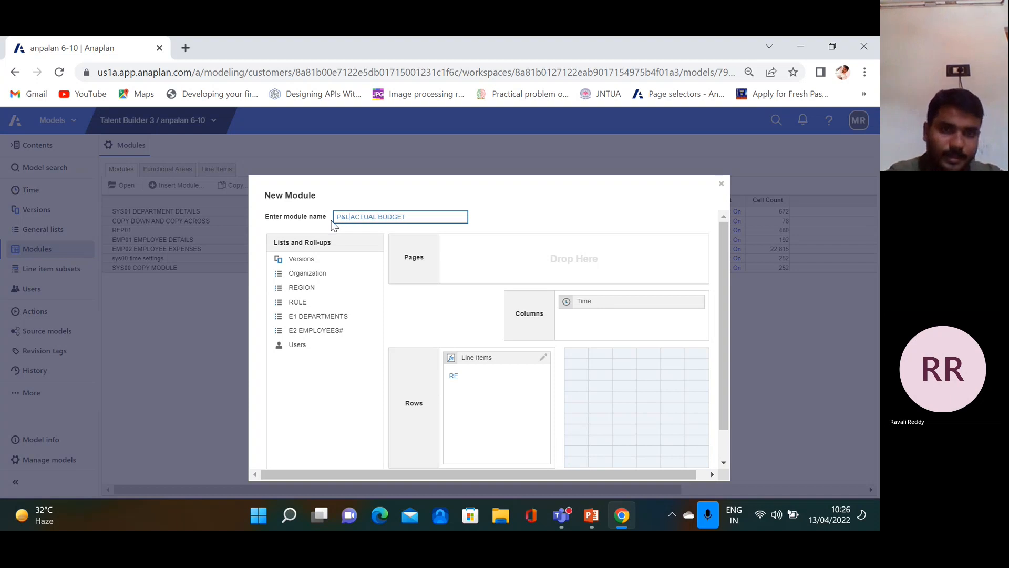
left_click(520, 399)
Enter line items REVENUE and COST OF SALES, with HEAD COUNT inserted above REVENUE
left_click(478, 378)
type("REVENUE")
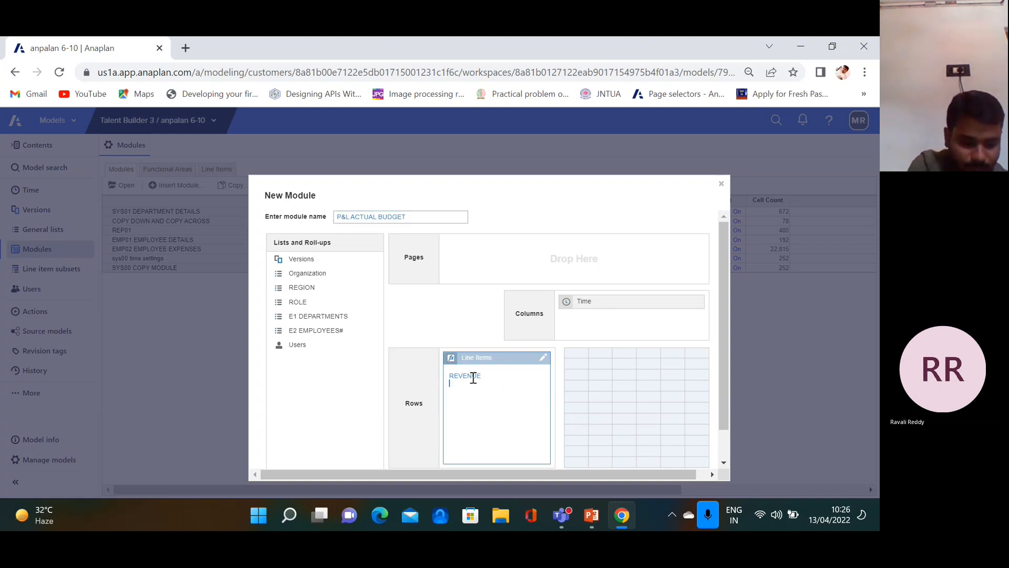
key("Return")
type("COST OF")
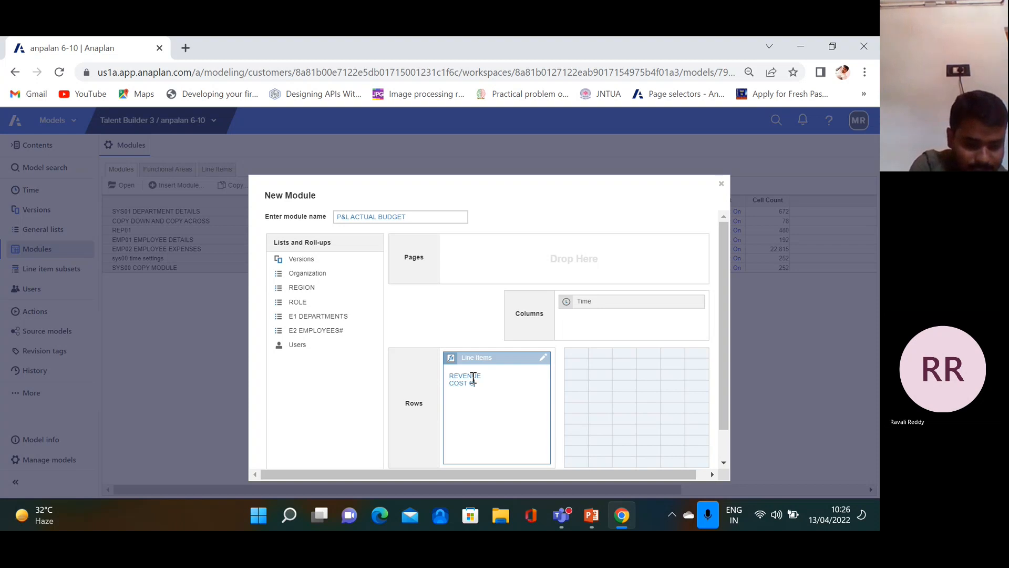
type(" SALES")
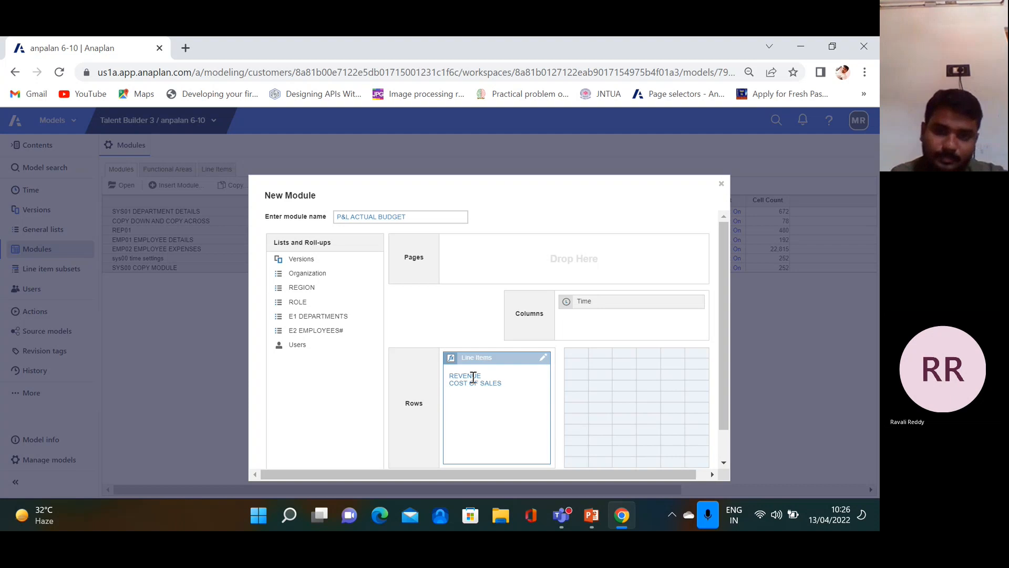
key("Return")
left_click(449, 371)
key("Return")
type("HGEAD")
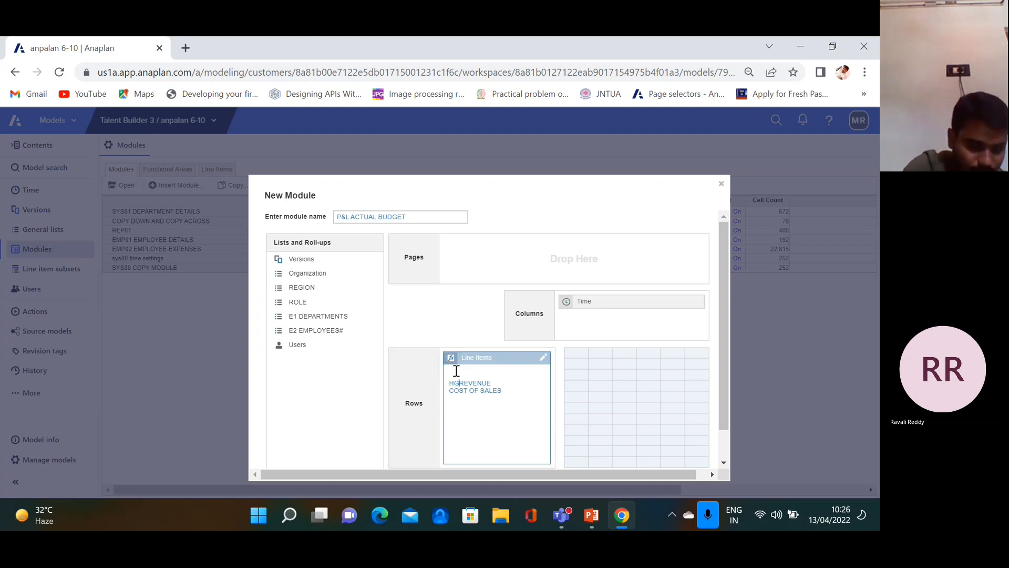
key("BackSpace")
key("BackSpace")
key("BackSpace")
key("BackSpace")
key("BackSpace")
key("BackSpace")
type("HE")
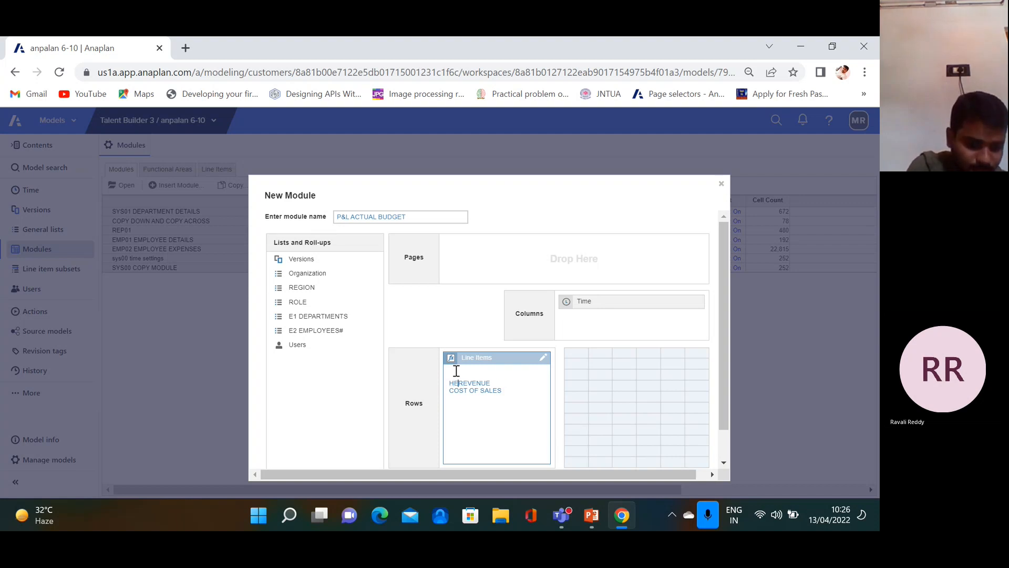
type("AD COUN")
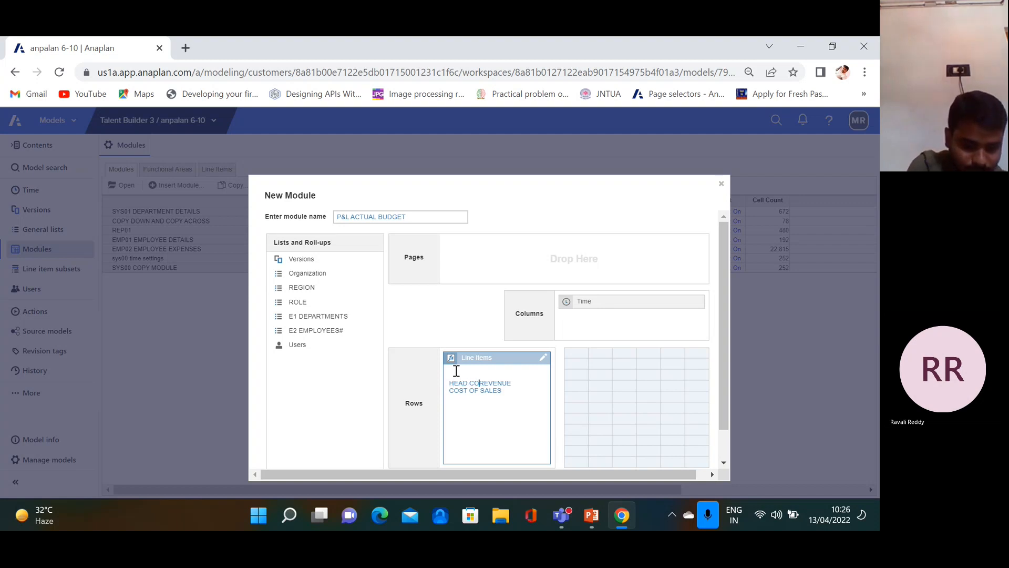
type("T")
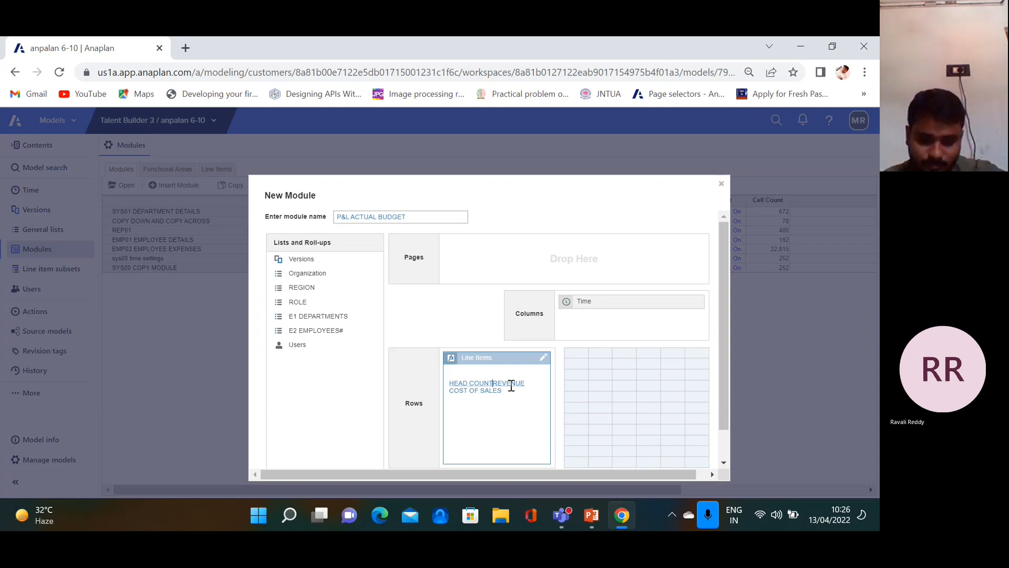
key("Return")
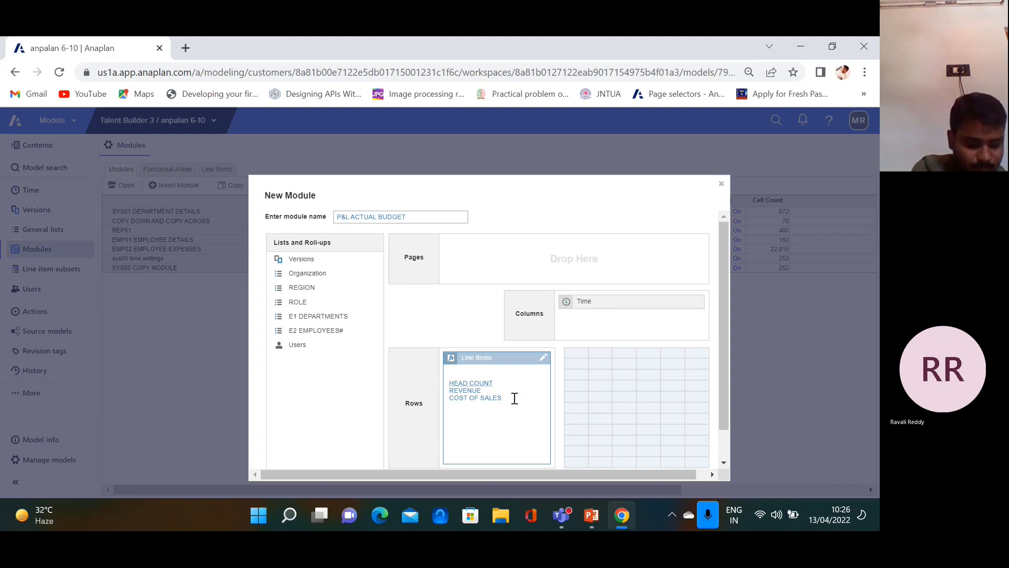
Add line items SALARY, BONUS, CAR COSTS, PHONE COSTS, MEDICAL COSTS and SHIPPING COSTS
type("SALARY")
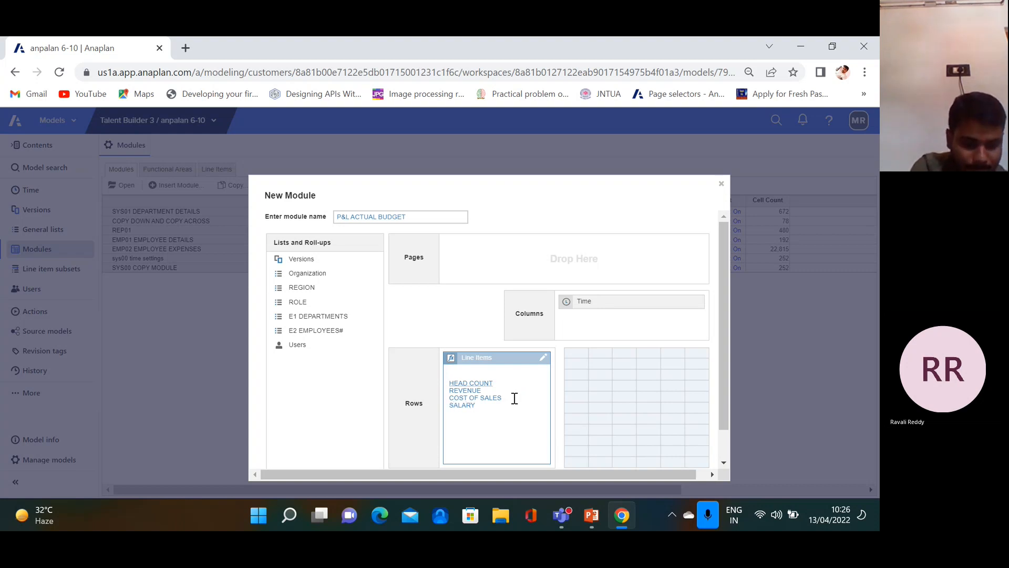
key("Return")
type("BONUS")
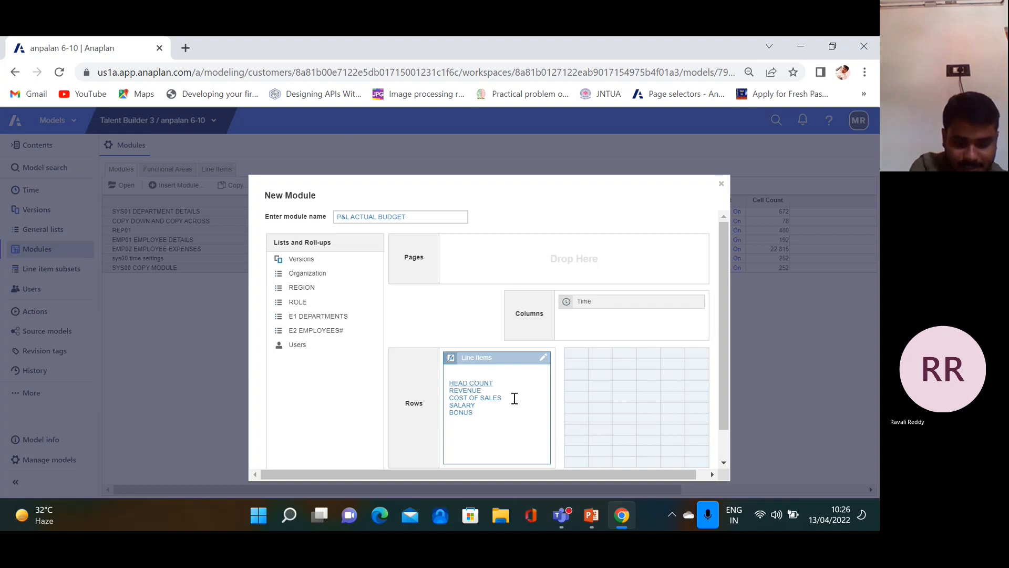
key("Return")
type("CAR C")
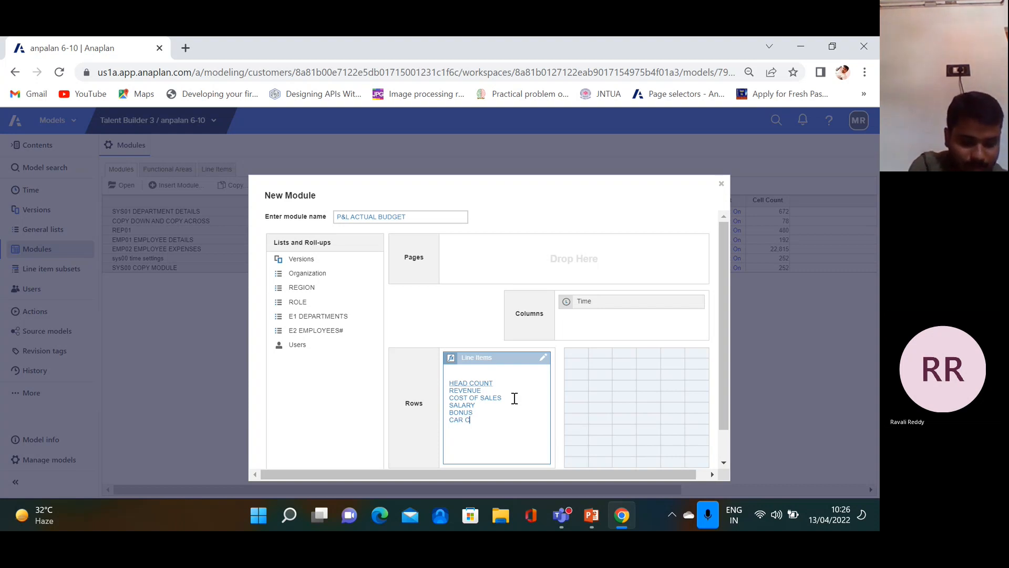
type("OSTS PHONE C")
type("OSTS ")
type("MEDICAL ")
type("COSTS ")
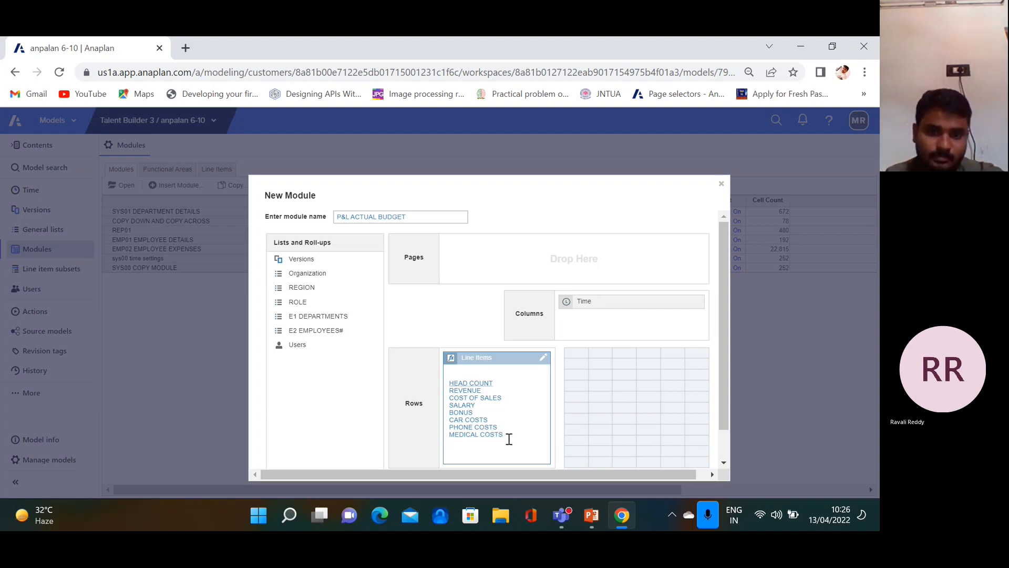
type("SH")
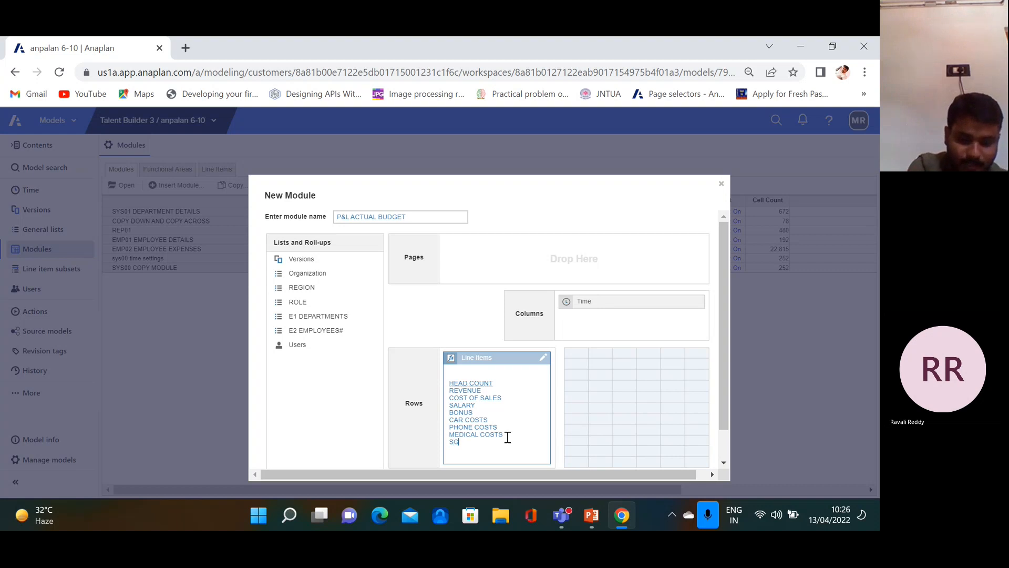
type("IPP")
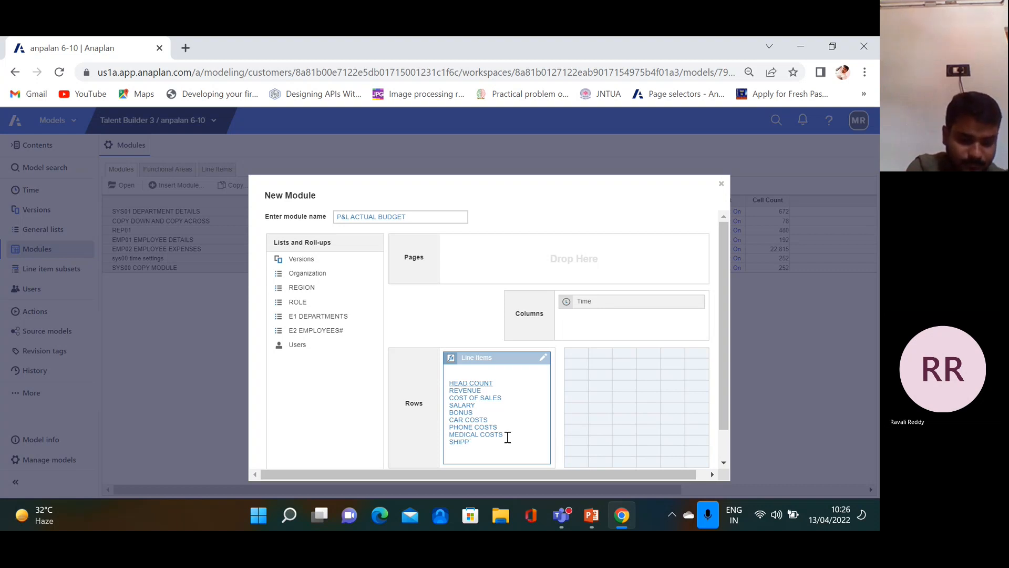
type("ING COSTS")
key("Return")
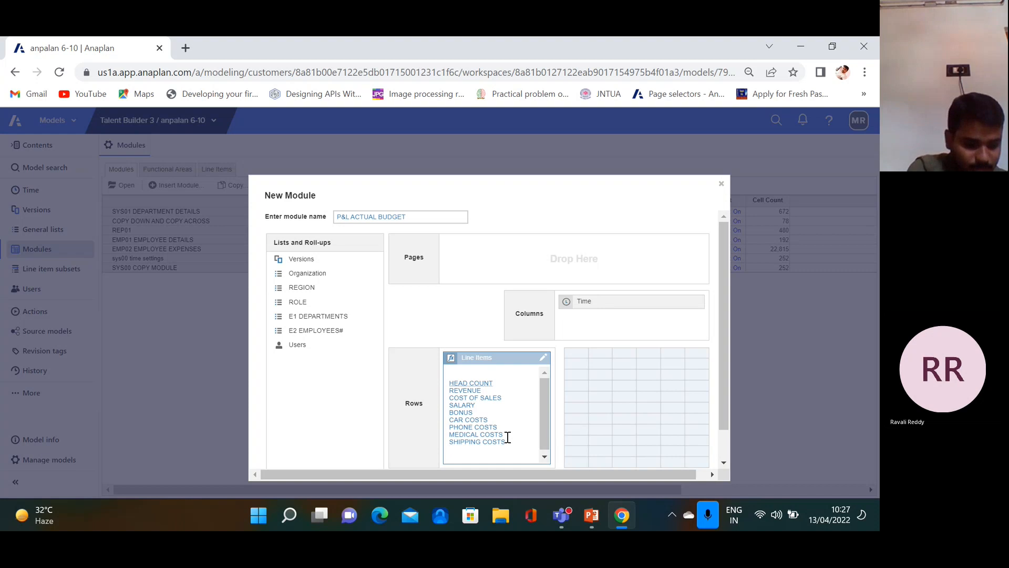
Finish the line items with RENT, UTILITIES and SHARED COSTS
type("RENT")
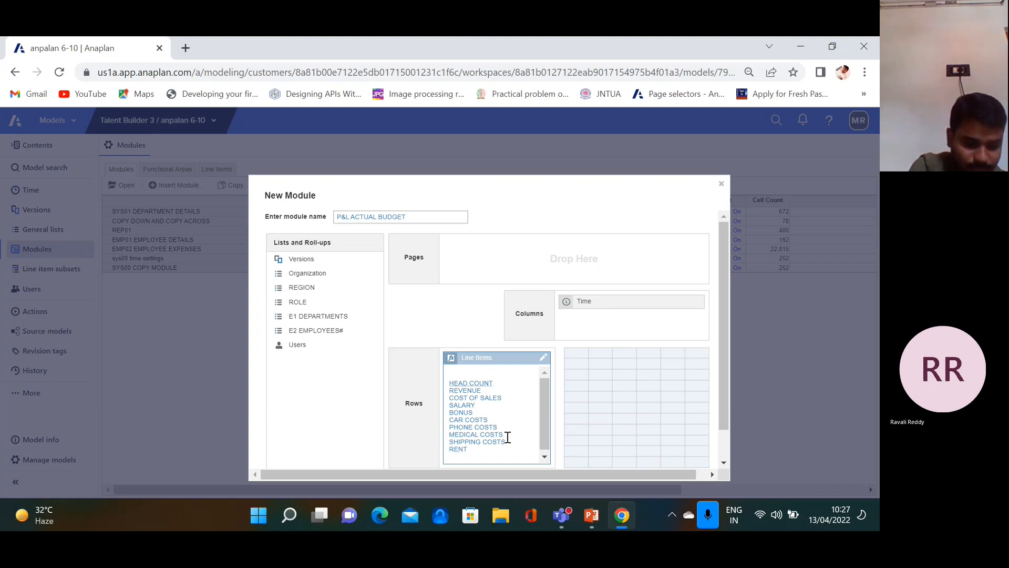
type(" UTILITO")
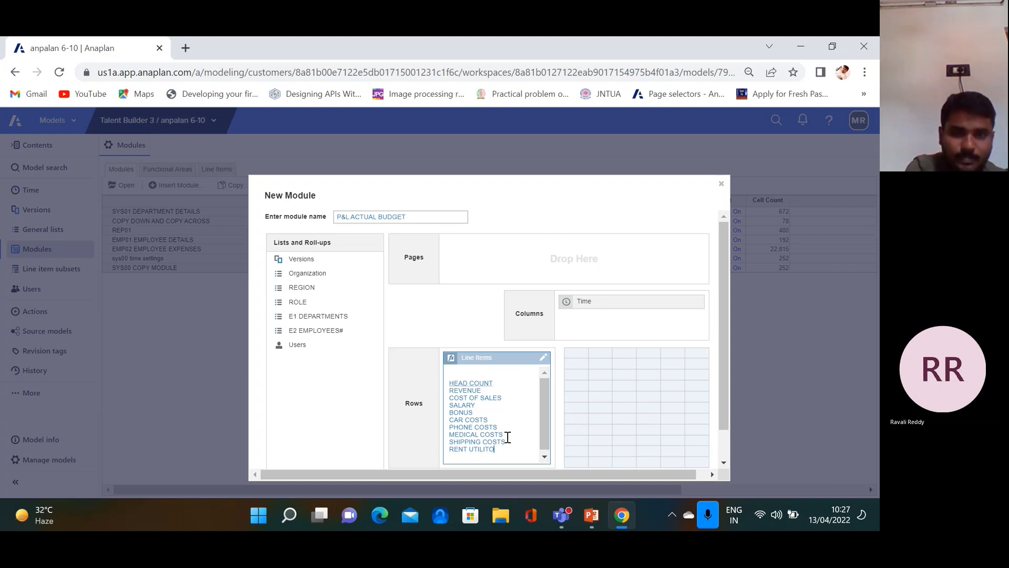
key("BackSpace")
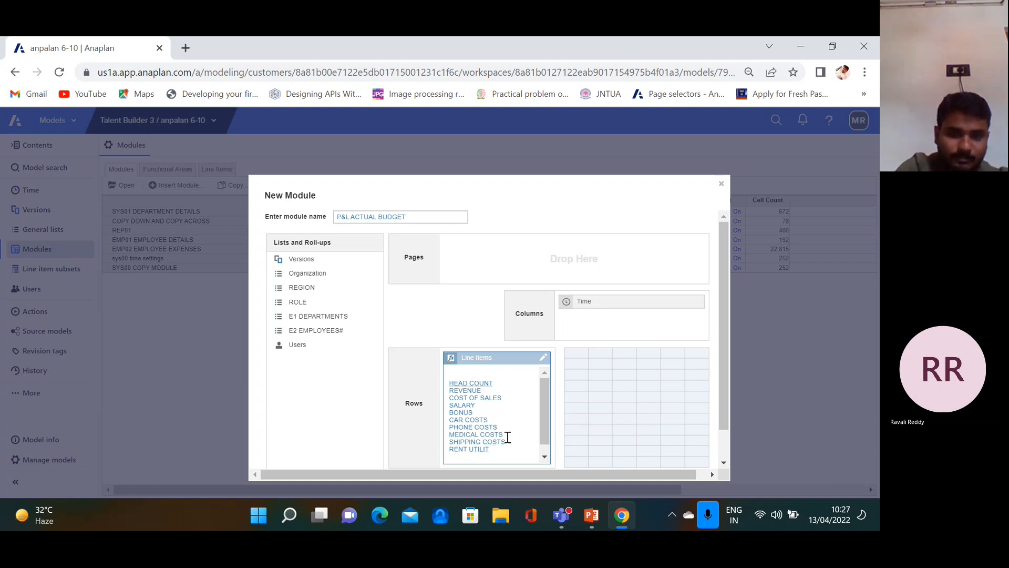
key("Return")
key("BackSpace")
key("BackSpace")
key("BackSpace")
key("BackSpace")
key("BackSpace")
key("BackSpace")
key("BackSpace")
key("BackSpace")
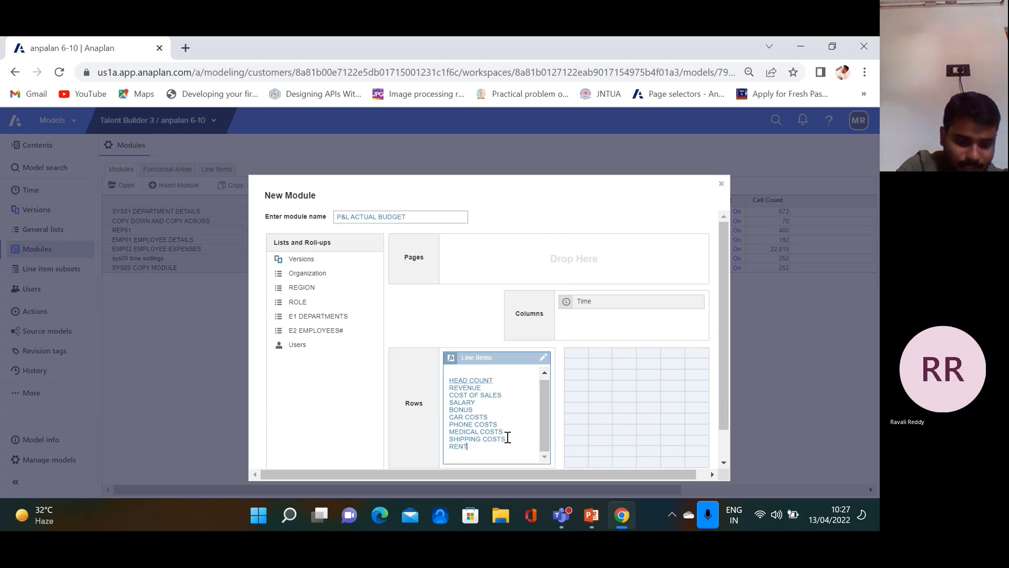
key("Return")
type("UTI")
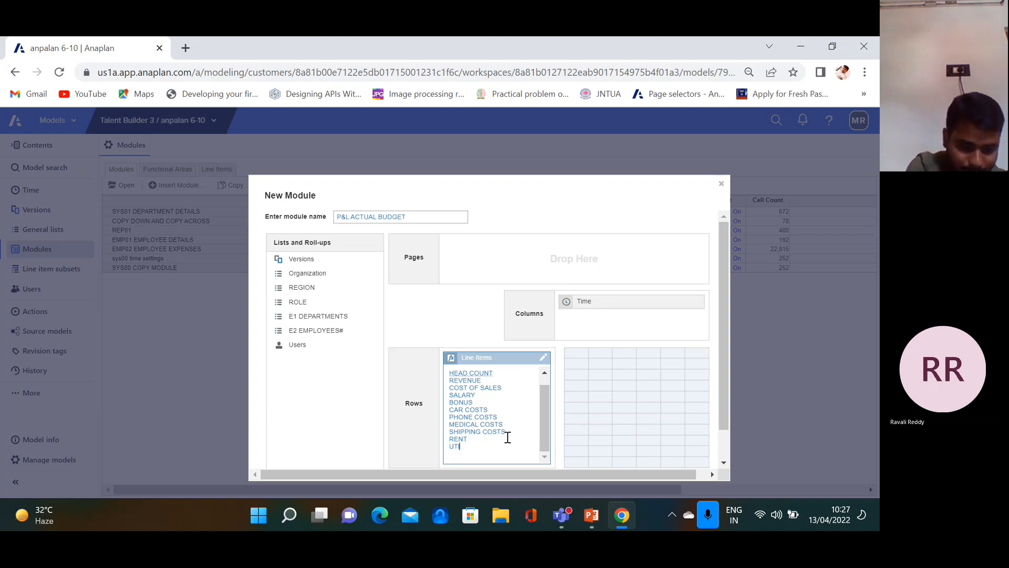
type("LITIES")
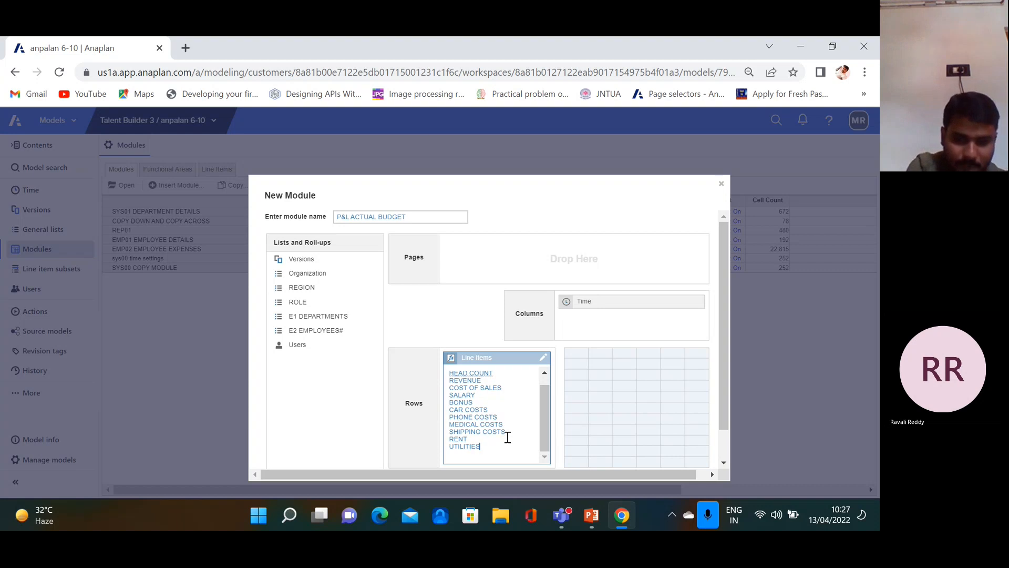
key("Return")
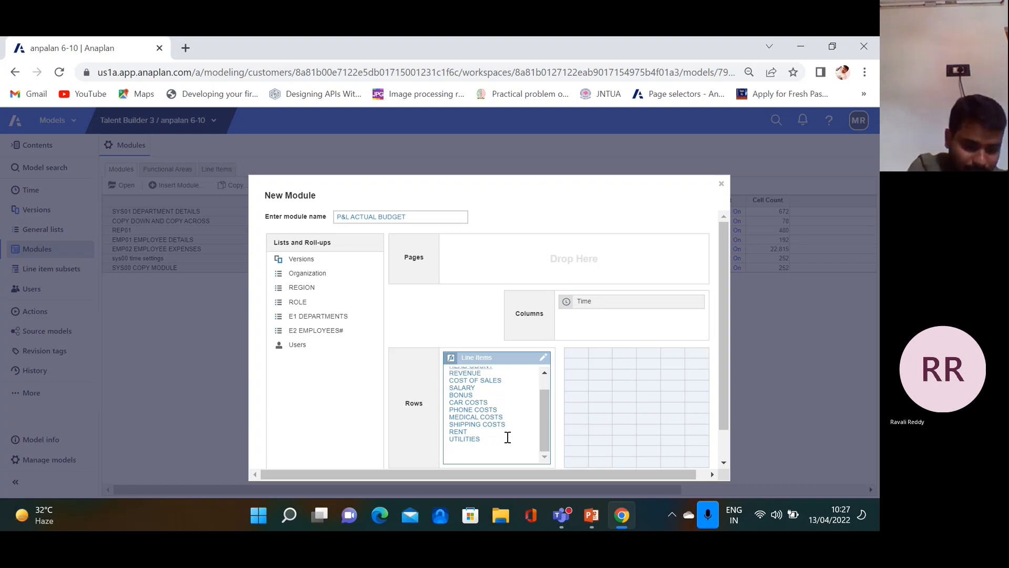
type("SHARED")
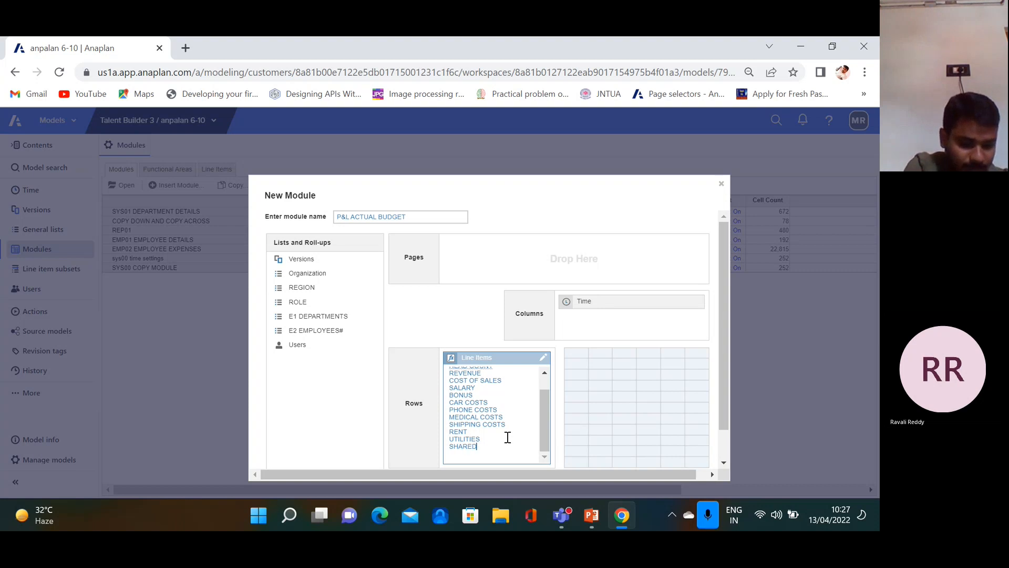
type(" COSTS")
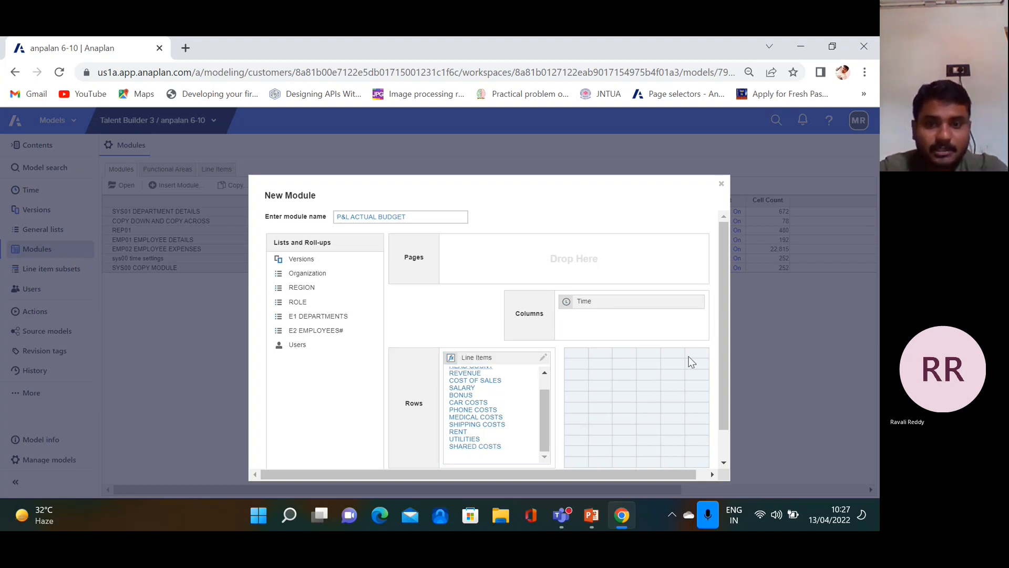
scroll(691, 360, "down", 2)
scroll(620, 331, "up", 2)
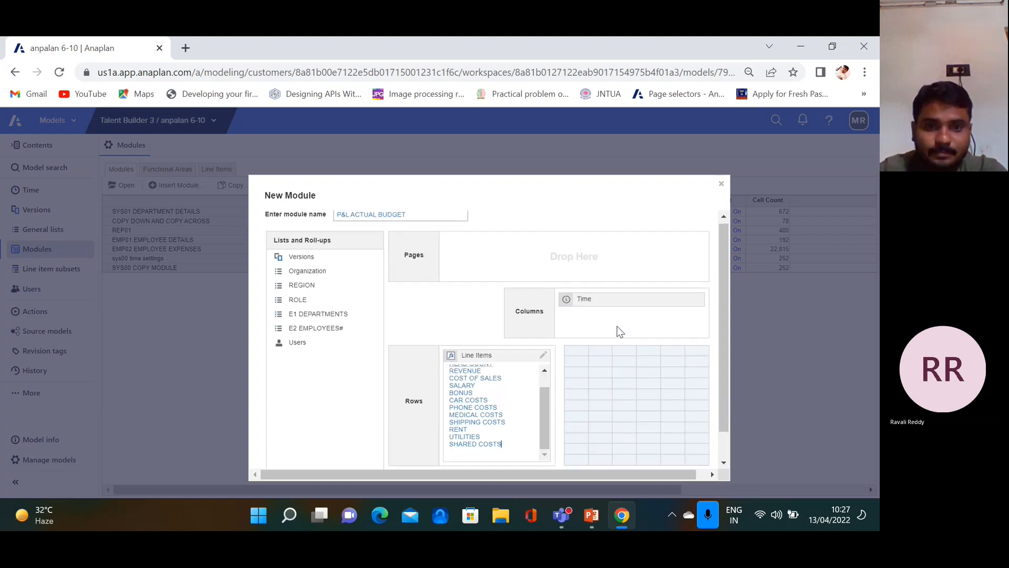
scroll(668, 412, "down", 2)
Create the P&L ACTUAL BUDGET module, glance at its Data menu, then go to PowerPoint
left_click(648, 453)
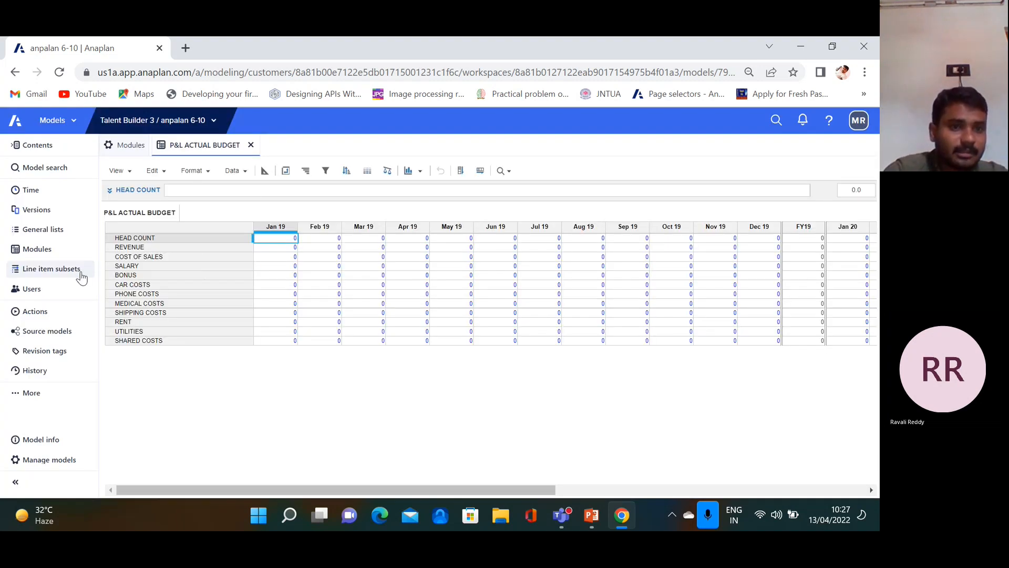
left_click(245, 176)
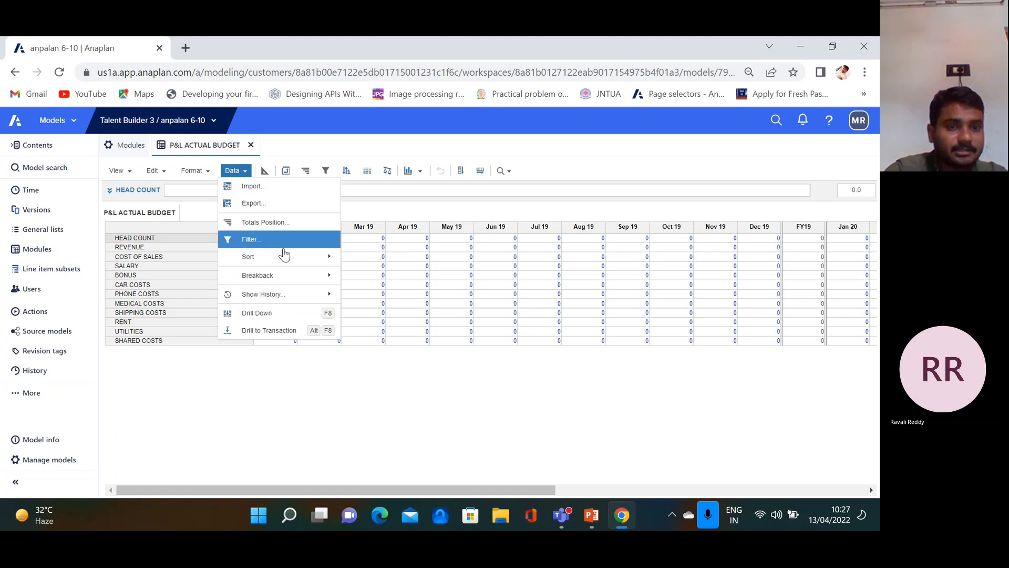
left_click(374, 387)
left_click(590, 513)
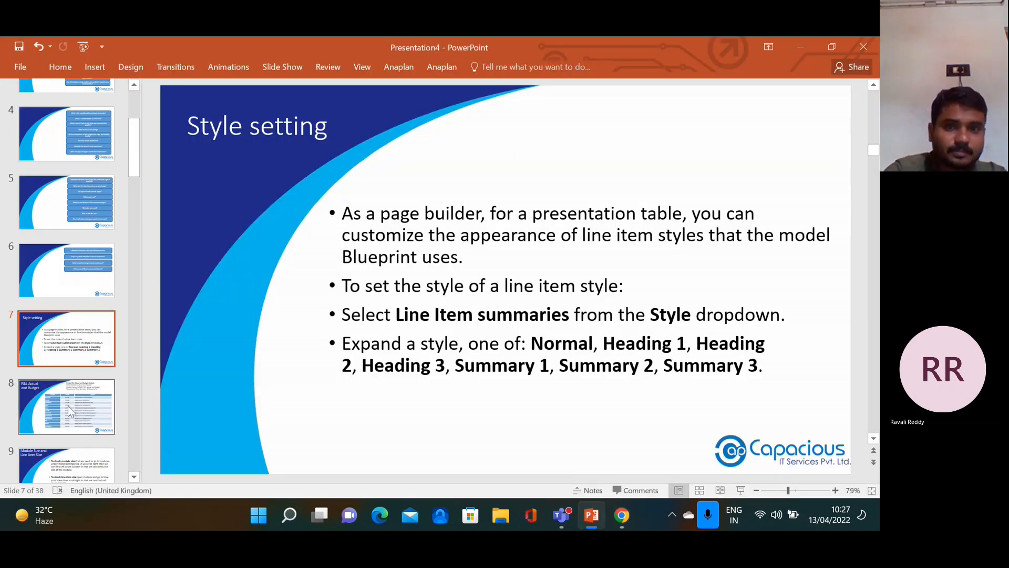
Go to slide 8, 'P&L Actual and Budget', and select the text 'G2 Country list'
scroll(286, 254, "down", 1)
scroll(698, 153, "down", 1)
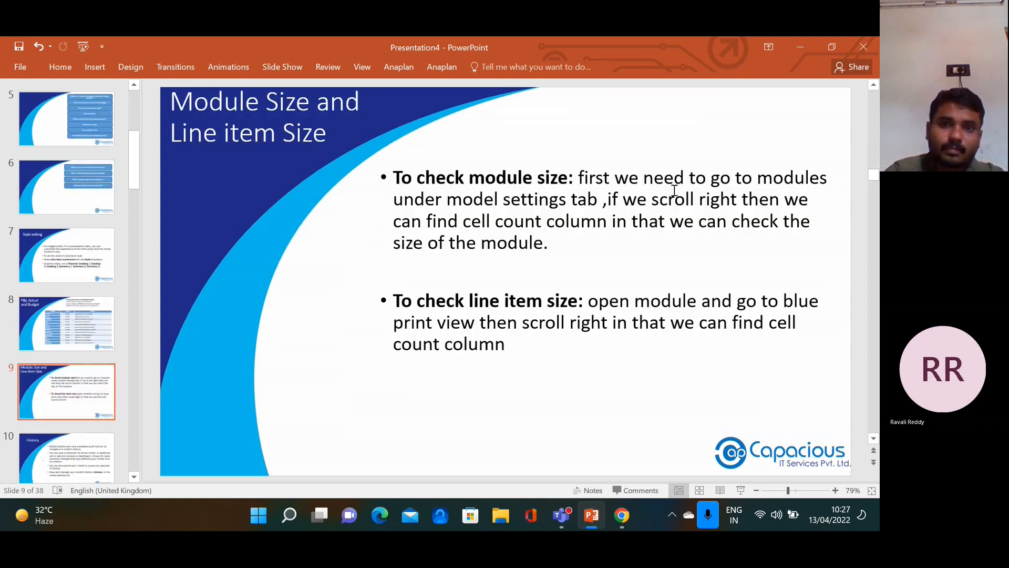
left_click(78, 258)
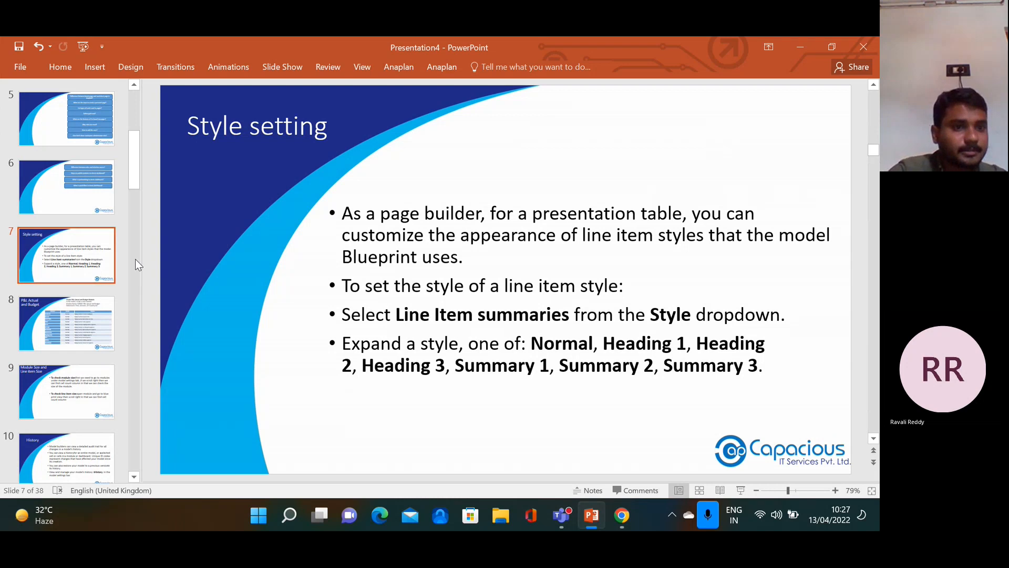
scroll(92, 238, "up", 1)
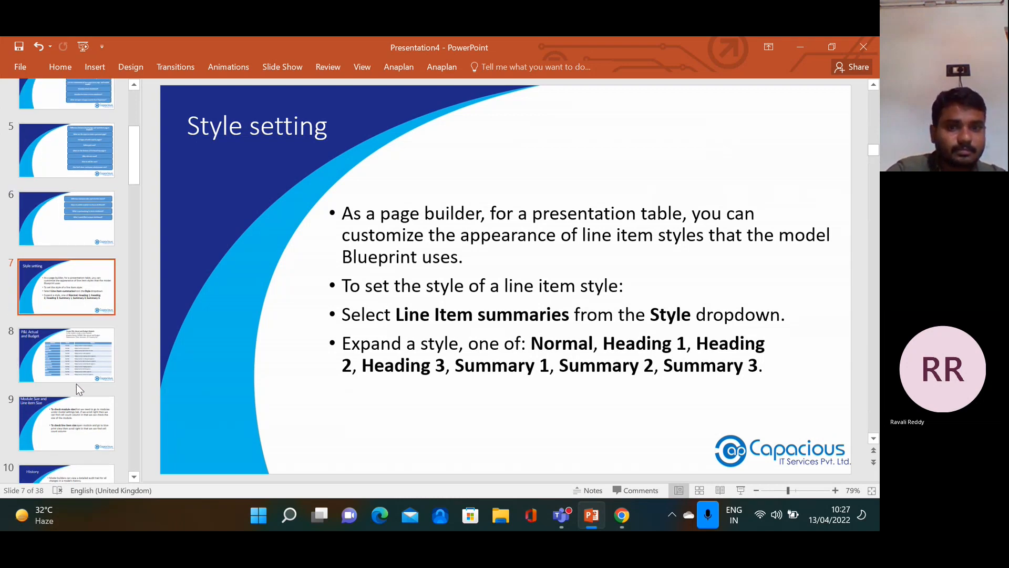
left_click(61, 379)
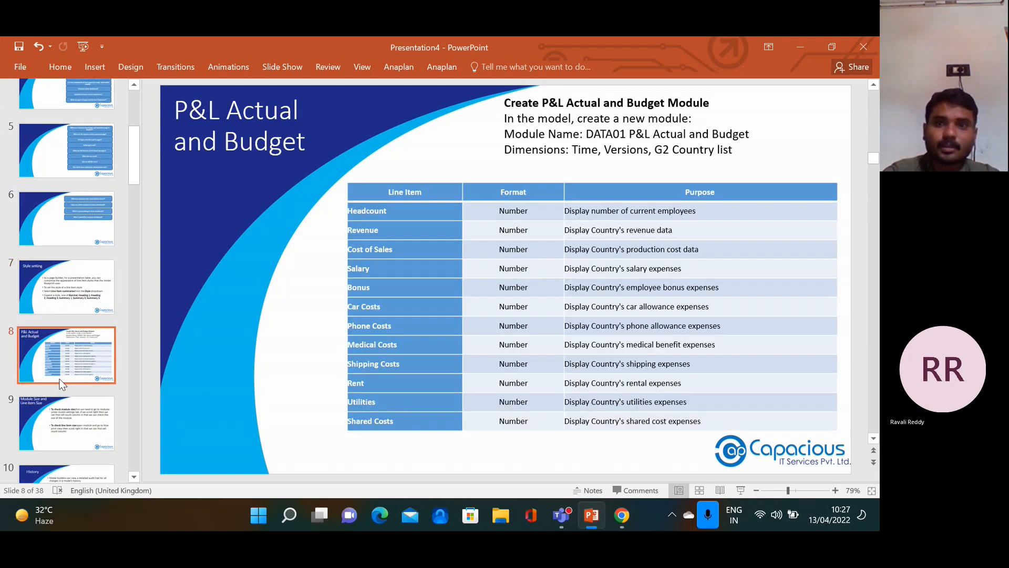
double_click(658, 151)
left_click_drag(678, 153, 732, 152)
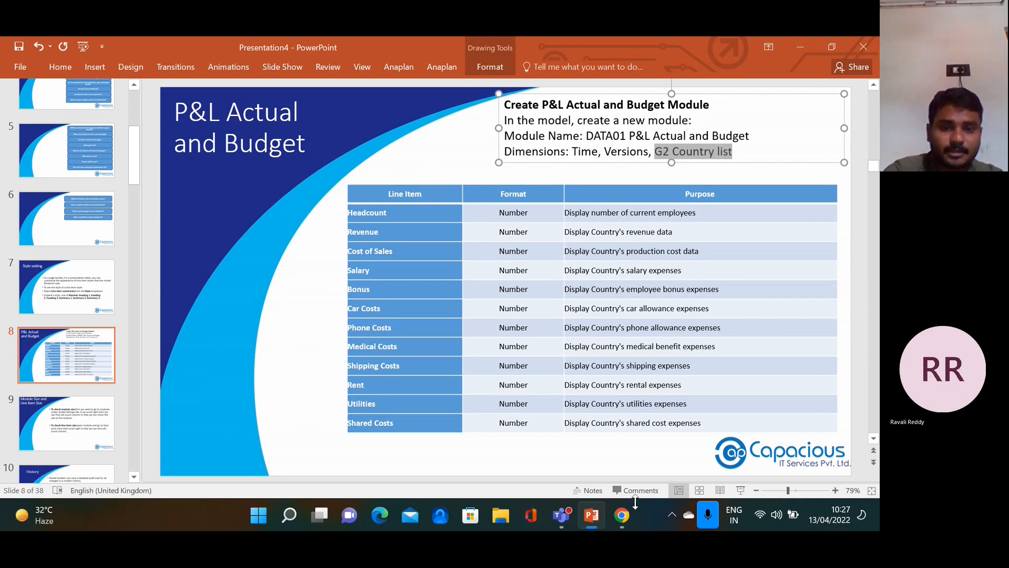
mouse_move(623, 519)
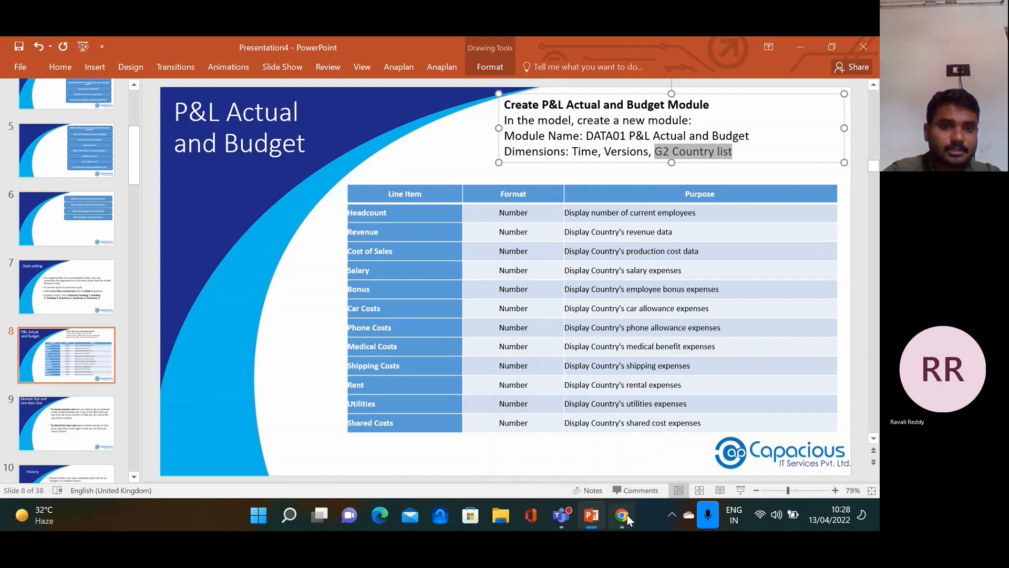
Return to Anaplan, dismiss the Data menu, and show the model's General lists
left_click(627, 516)
left_click(243, 174)
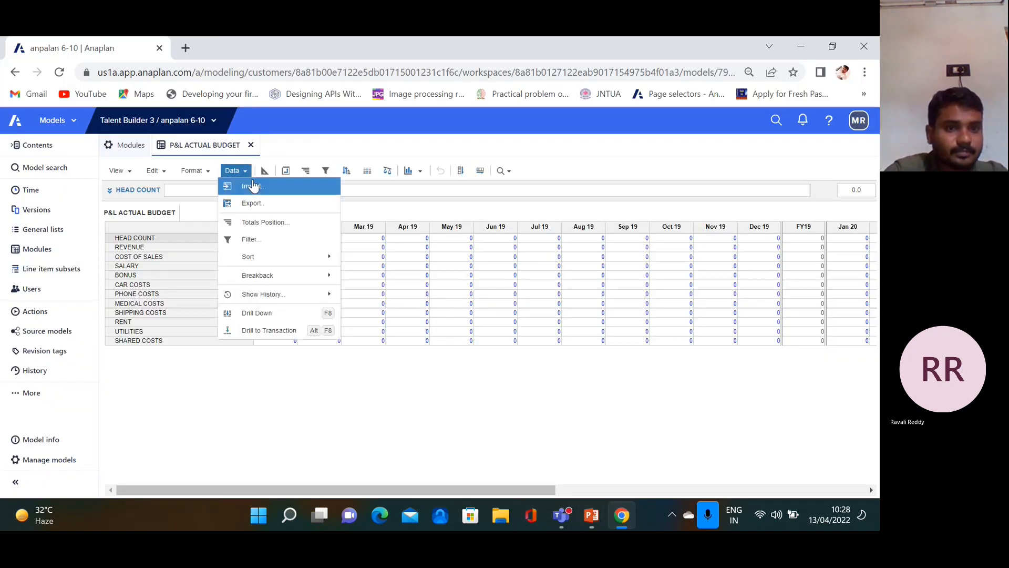
left_click(426, 382)
left_click(47, 230)
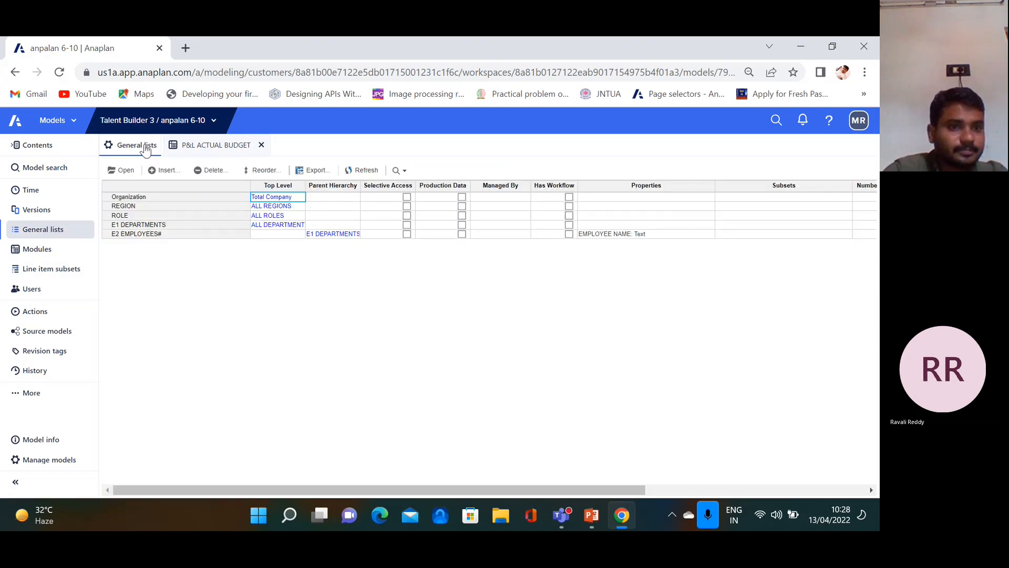
Insert a general list named G2 COUNTRY at the end position and select it
left_click(167, 172)
type("COUN")
key("BackSpace")
key("BackSpace")
key("BackSpace")
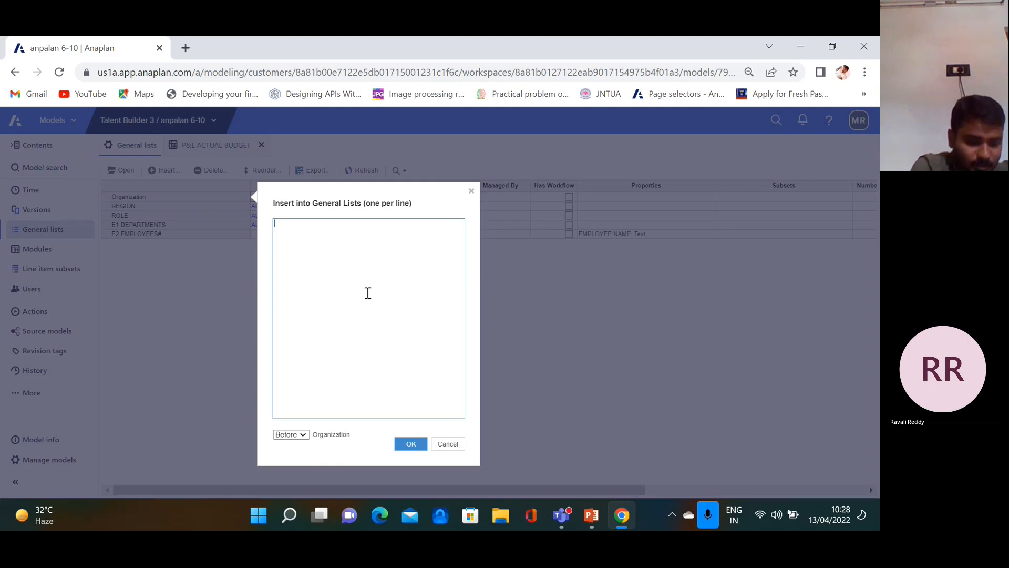
type("G1")
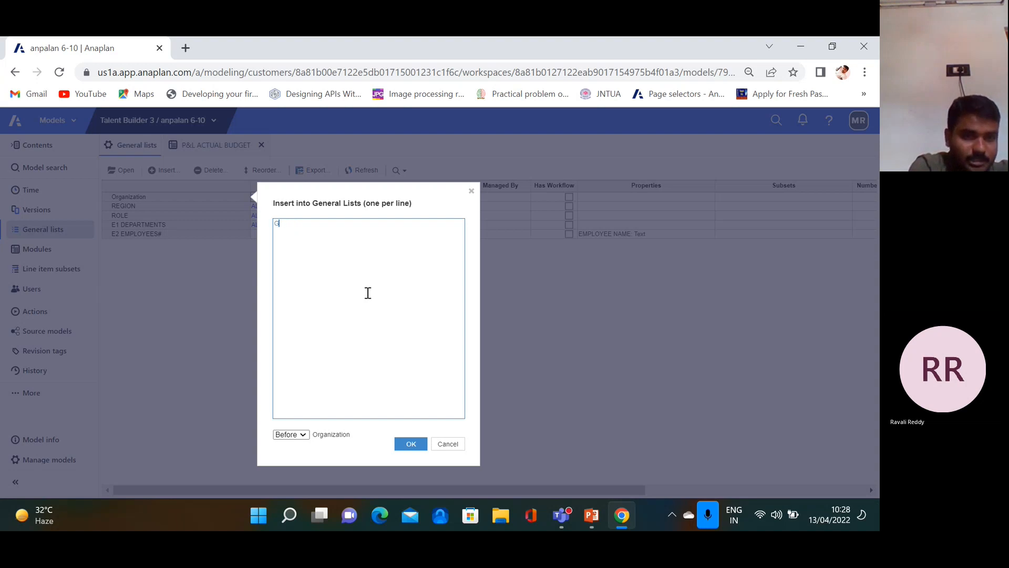
key("BackSpace")
key("BackSpace")
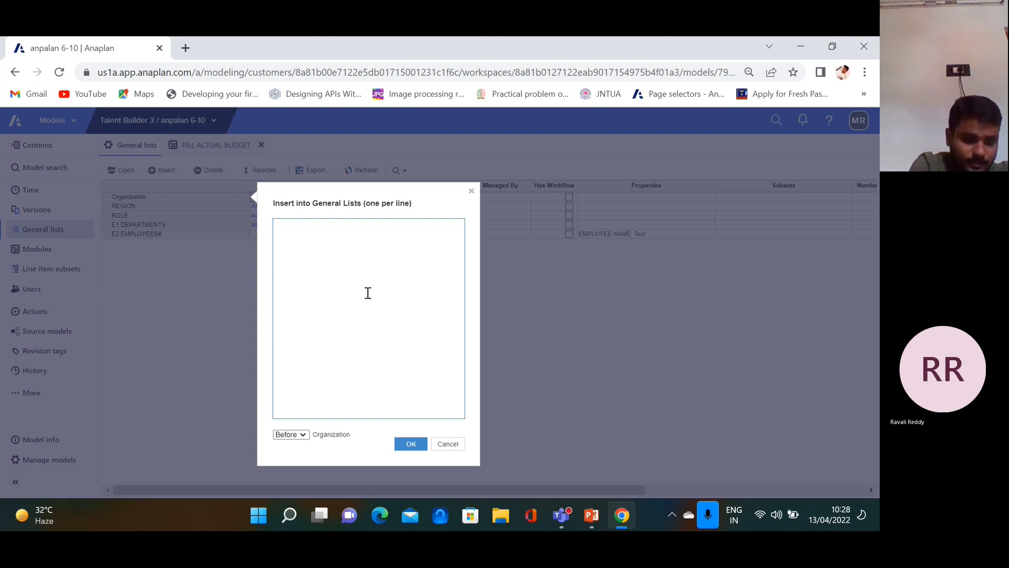
type("G2 C")
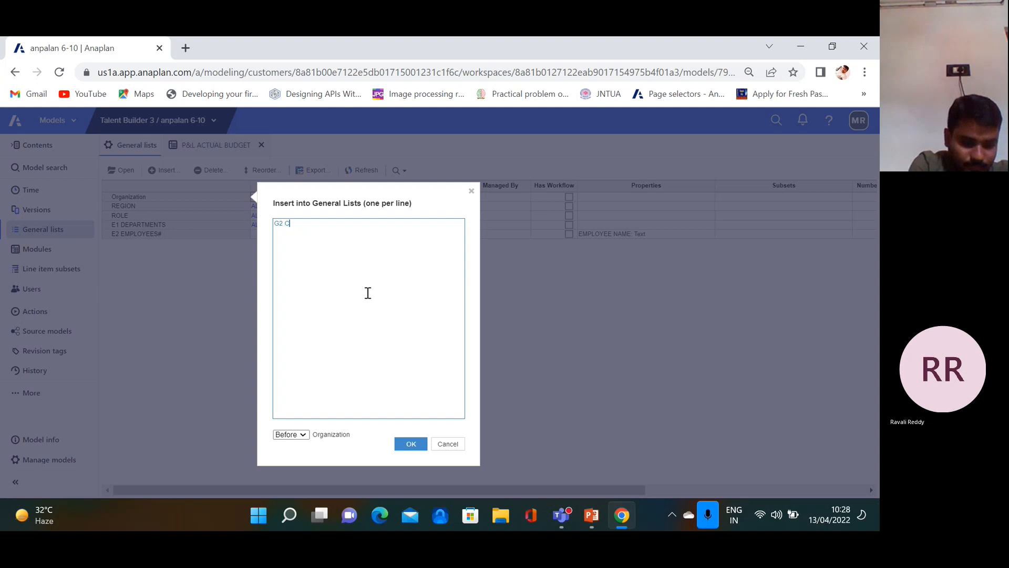
type("OUBN")
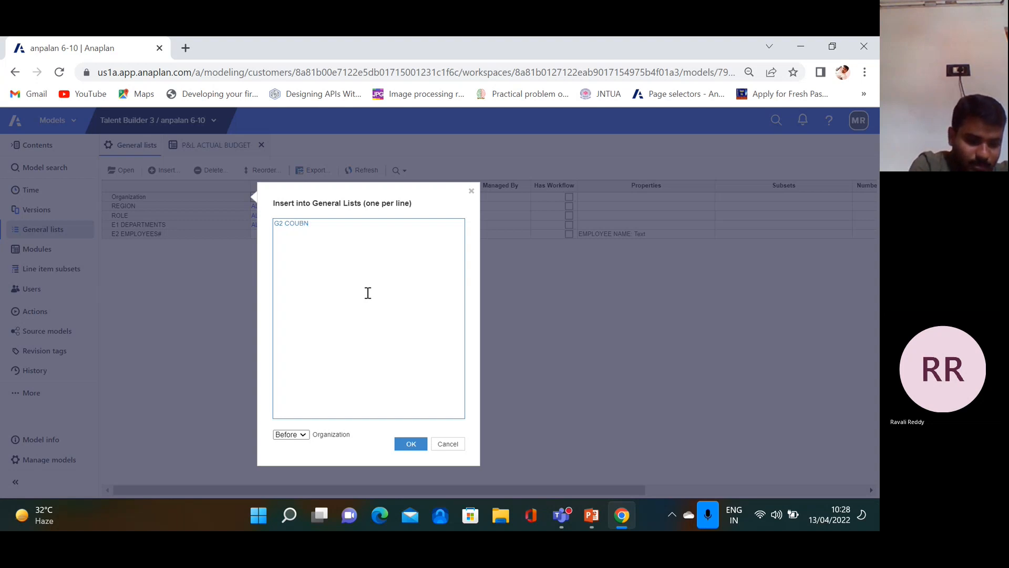
type("RY")
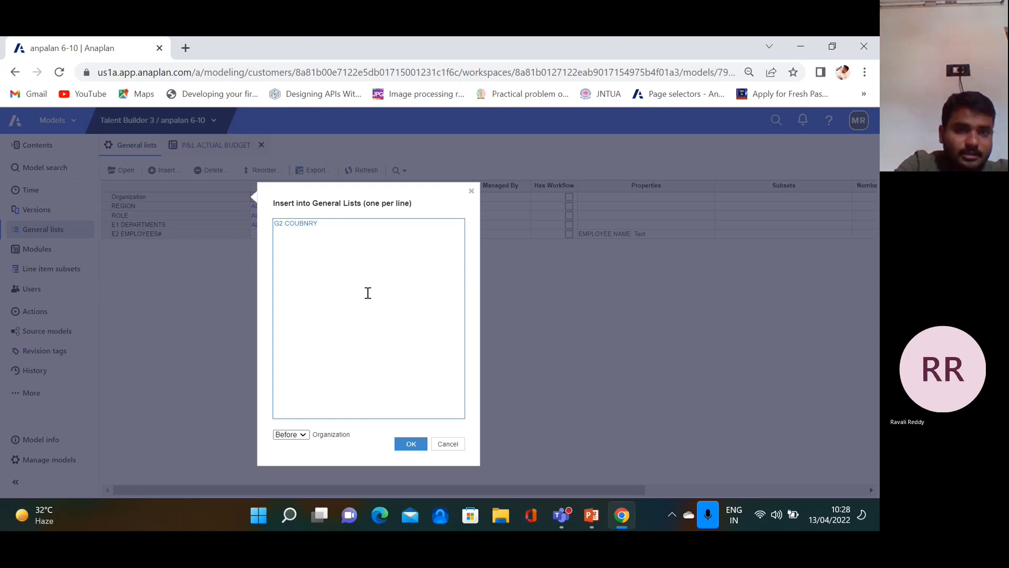
key("BackSpace")
key("BackSpace")
key("BackSpace")
key("BackSpace")
key("BackSpace")
type("NT")
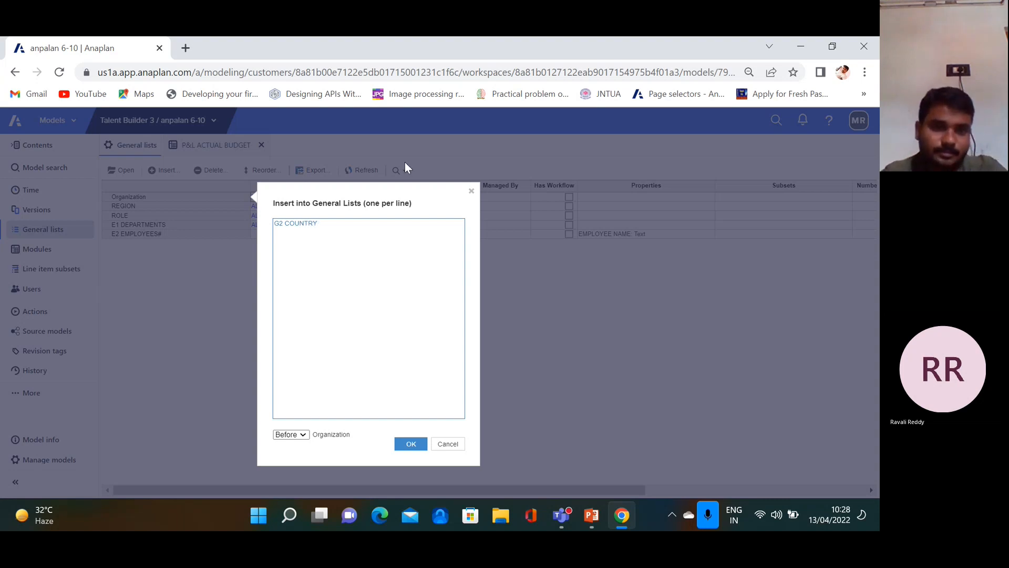
left_click(304, 434)
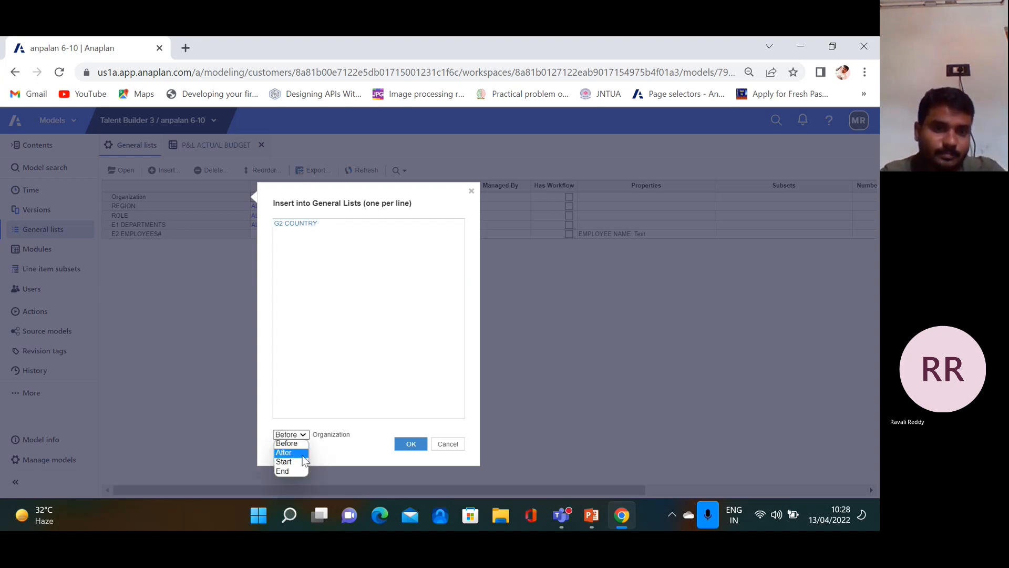
left_click(408, 444)
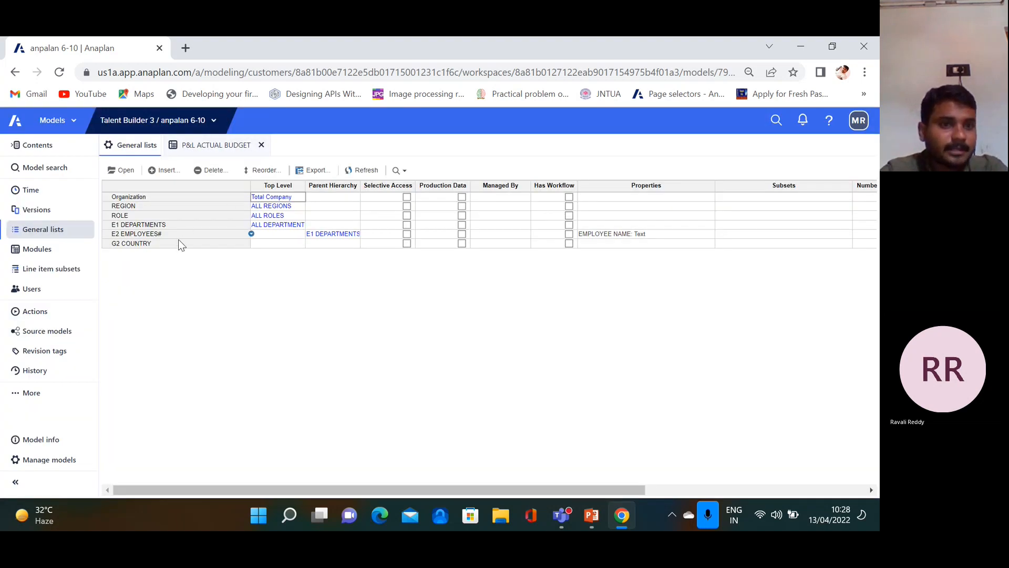
left_click(174, 244)
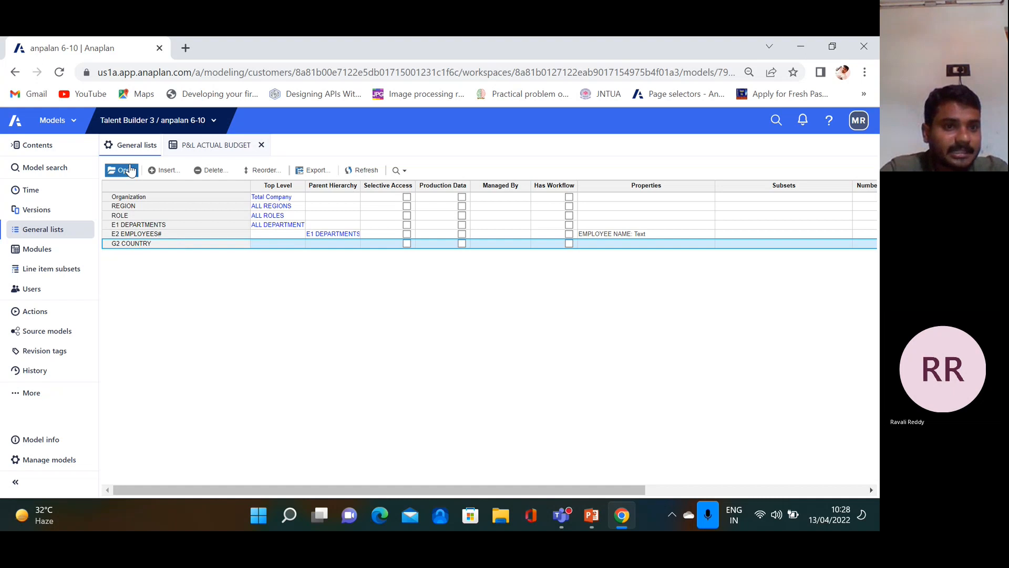
Set REGION as G2 COUNTRY's parent hierarchy and view it in Tree View
left_click(163, 170)
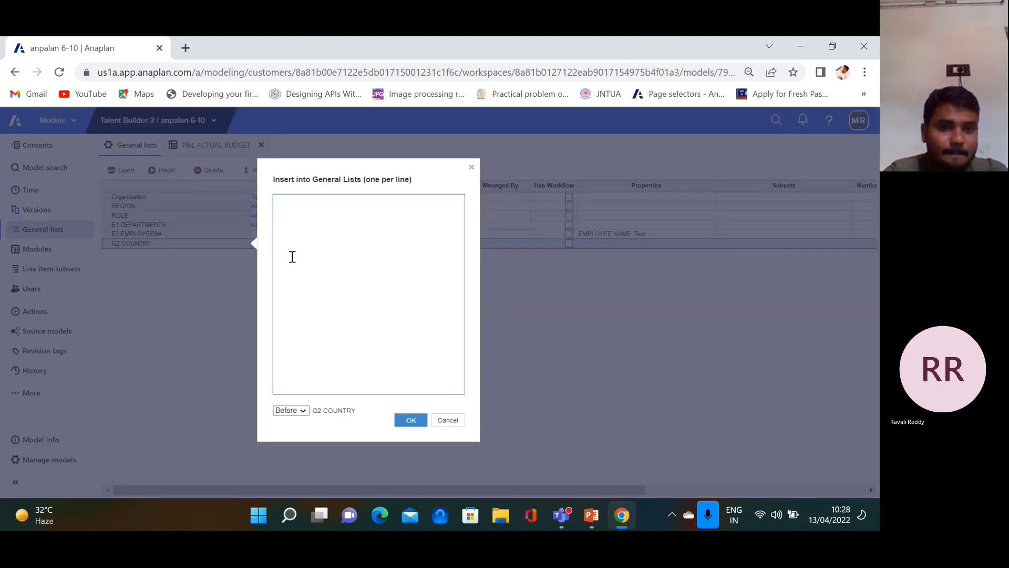
left_click(447, 419)
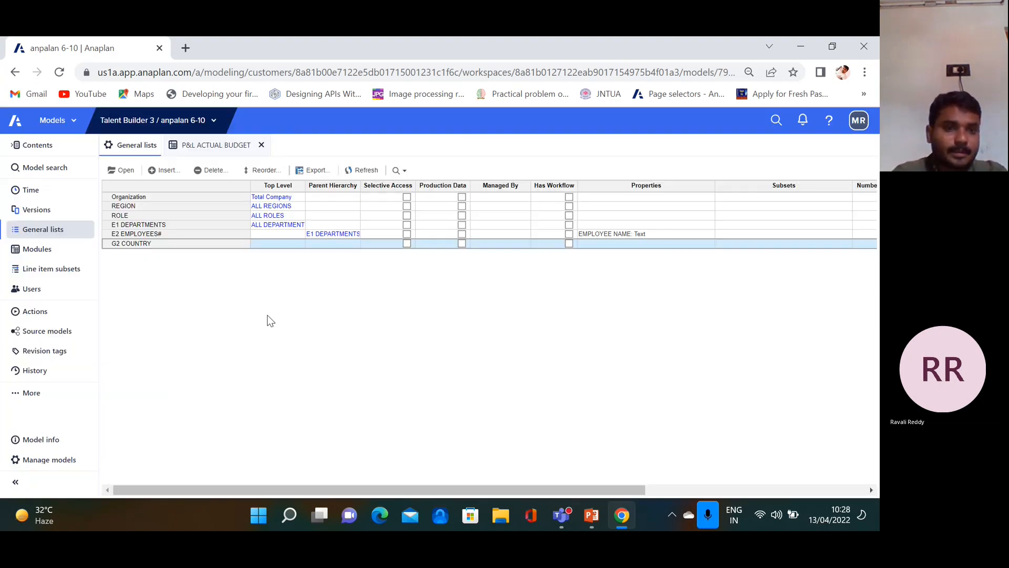
left_click(127, 168)
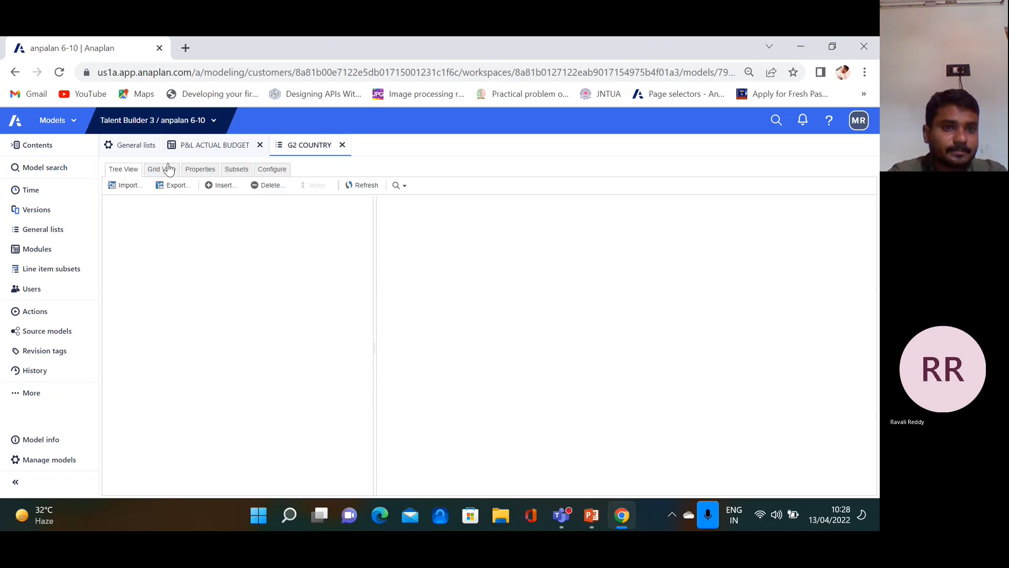
left_click(272, 169)
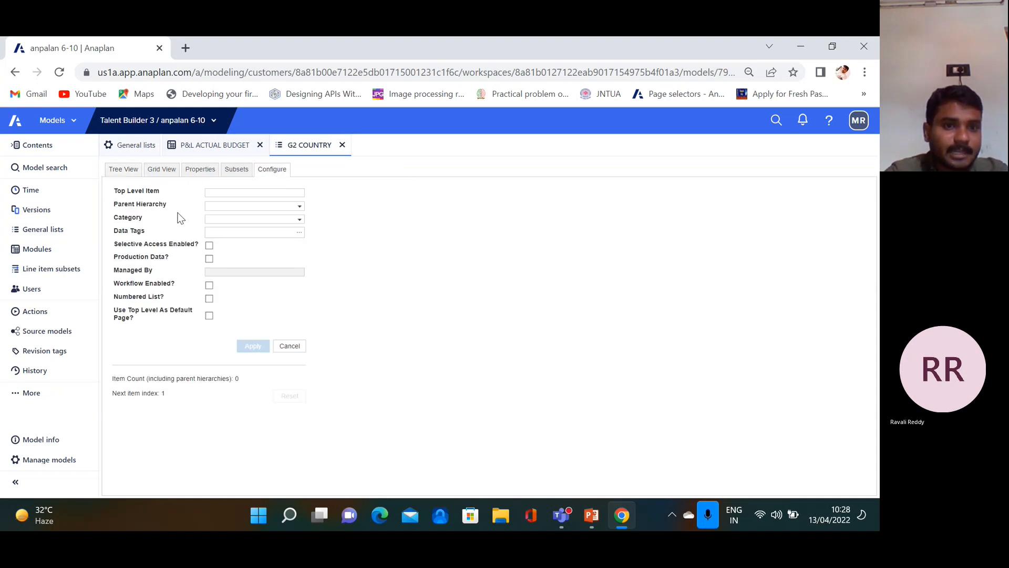
left_click(300, 208)
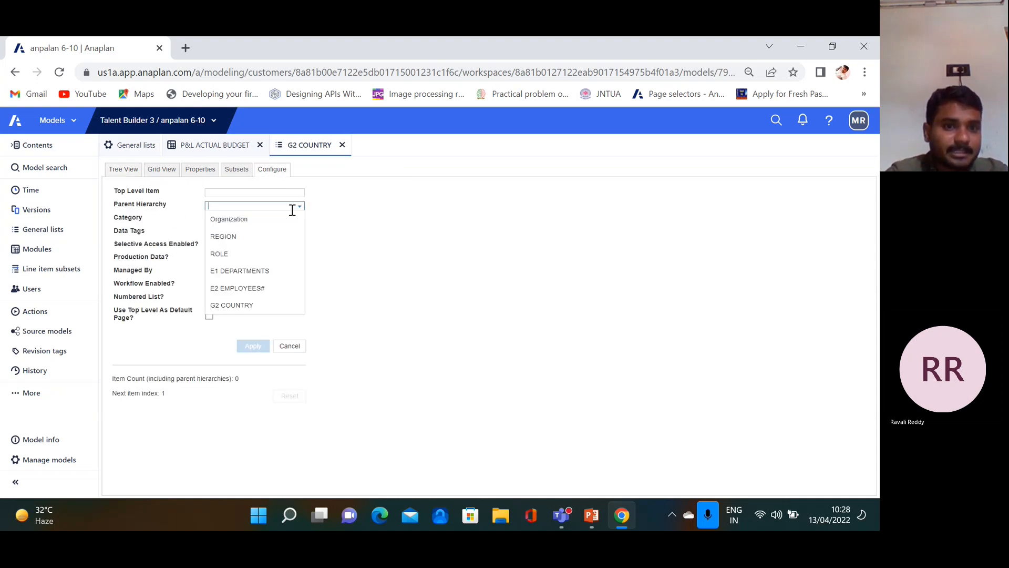
left_click(259, 240)
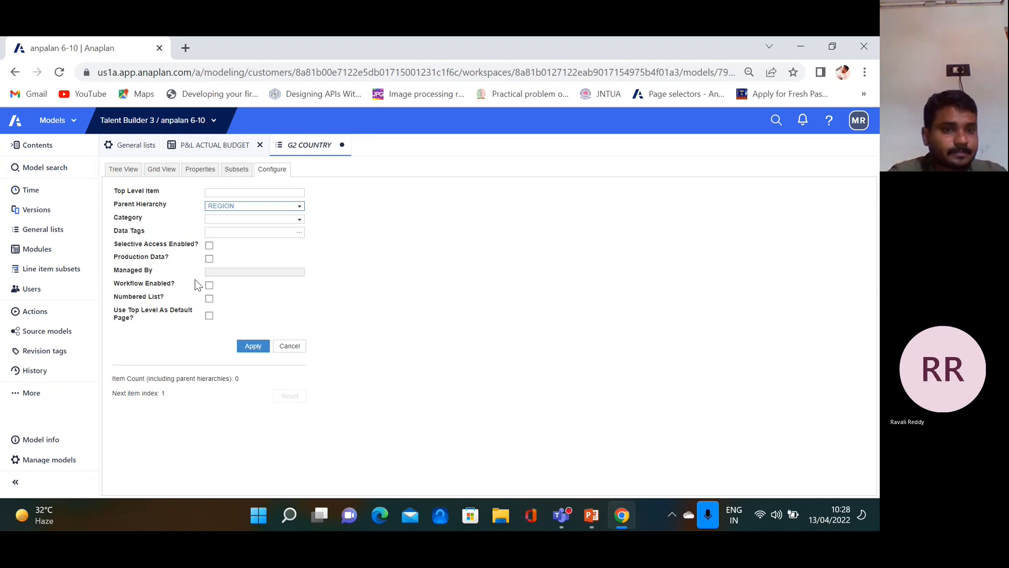
left_click(253, 346)
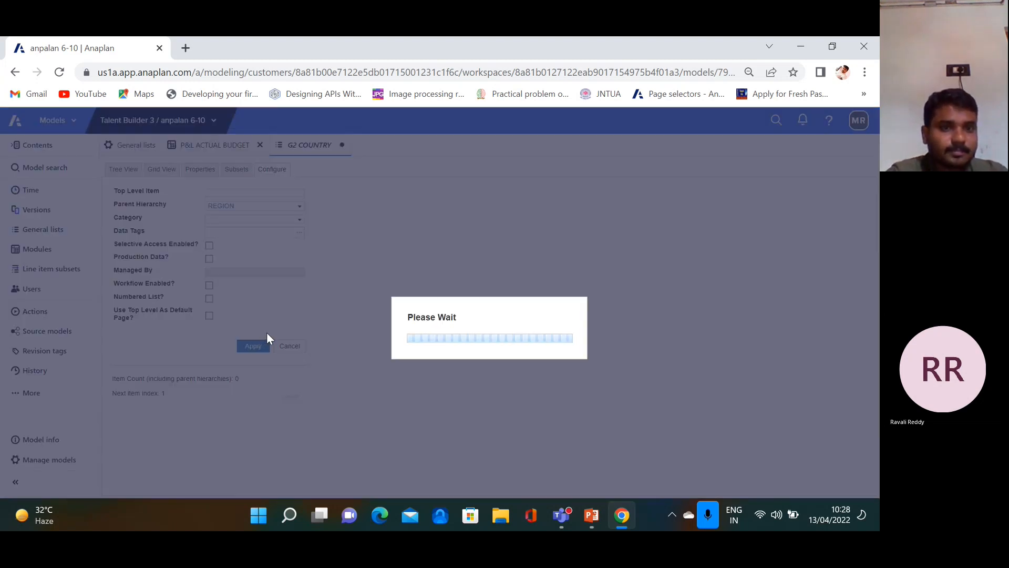
left_click(124, 170)
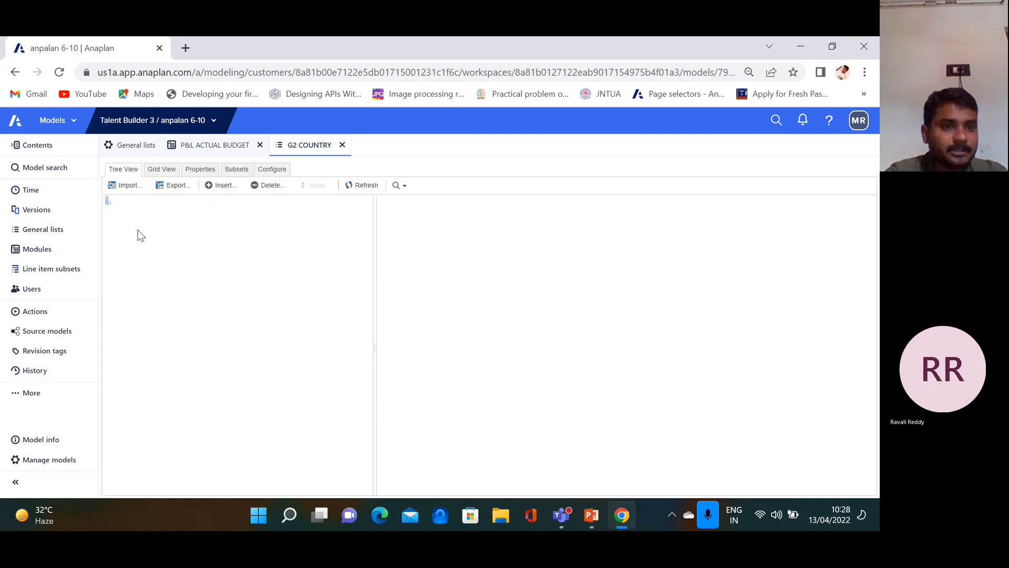
Upload Countries.csv as a new import source for the G2 COUNTRY list
left_click(128, 186)
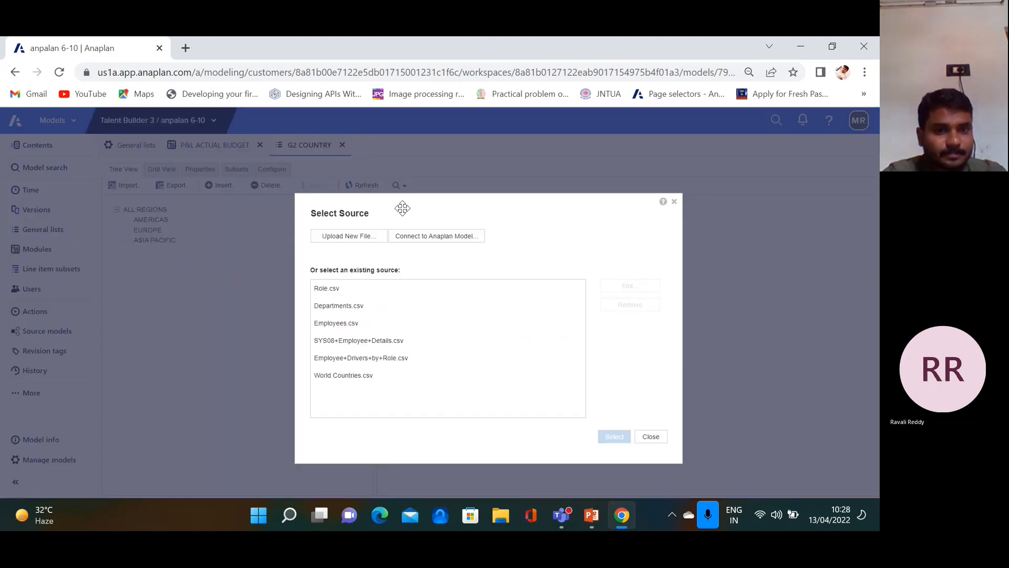
left_click(359, 237)
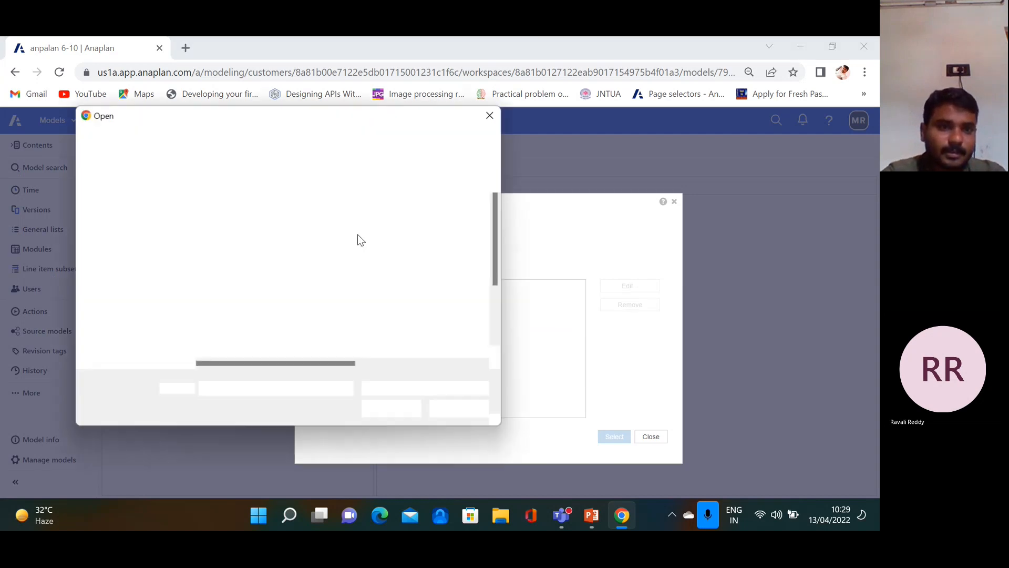
left_click(247, 236)
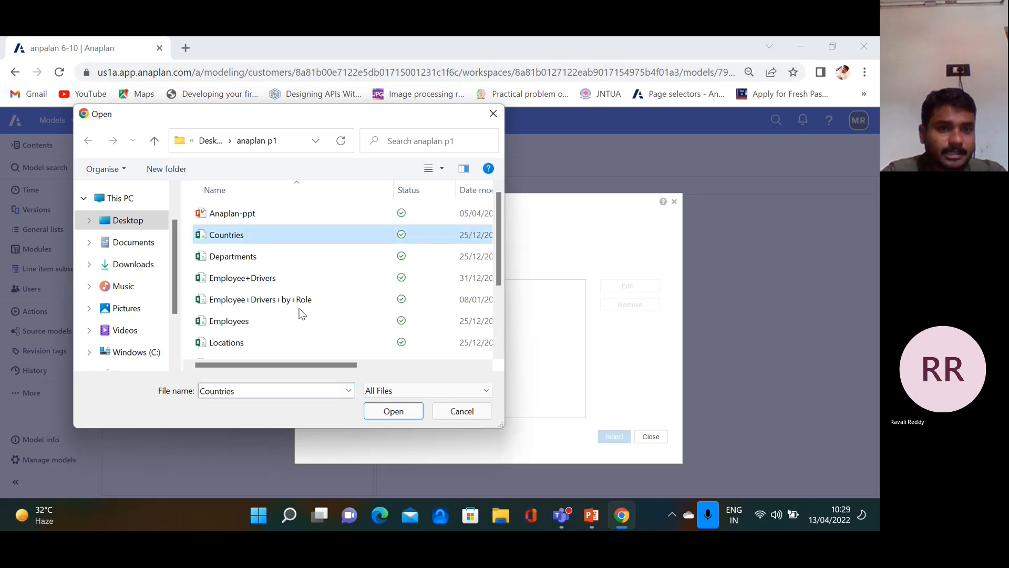
left_click(399, 409)
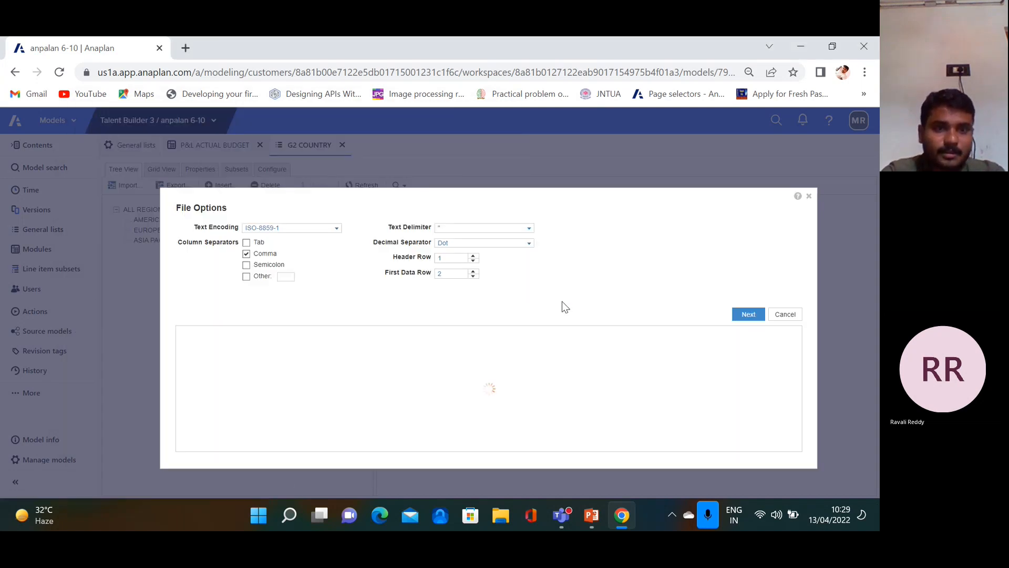
left_click(739, 329)
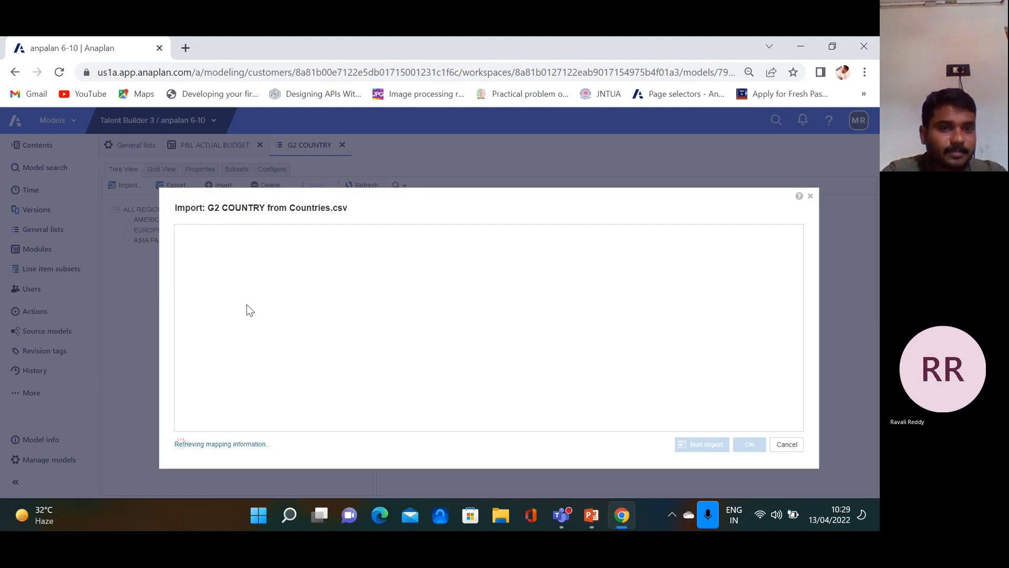
Map Country Name to names and Country Code to codes, import, and view the 13 countries
left_click(319, 262)
left_click(258, 310)
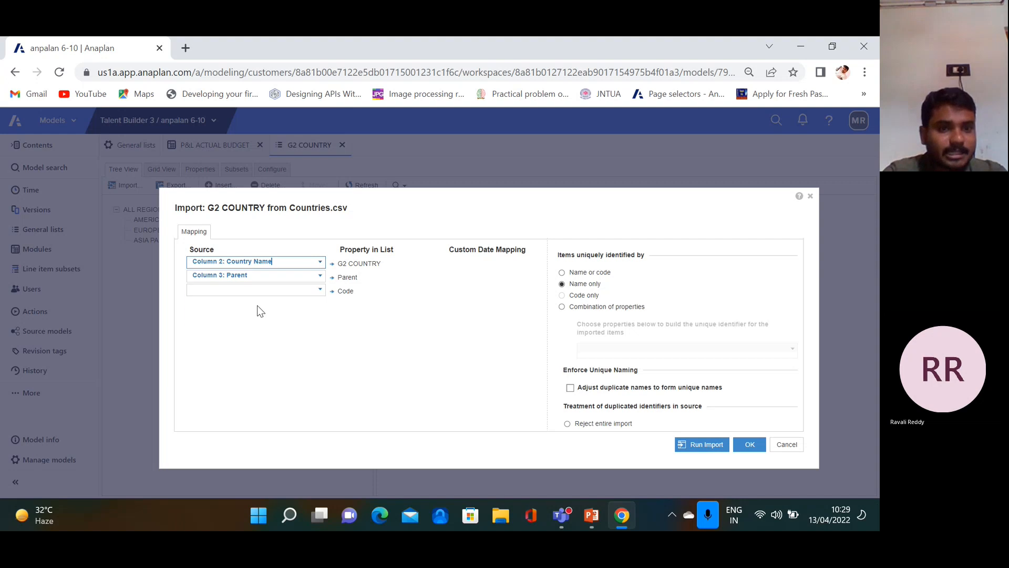
left_click(319, 291)
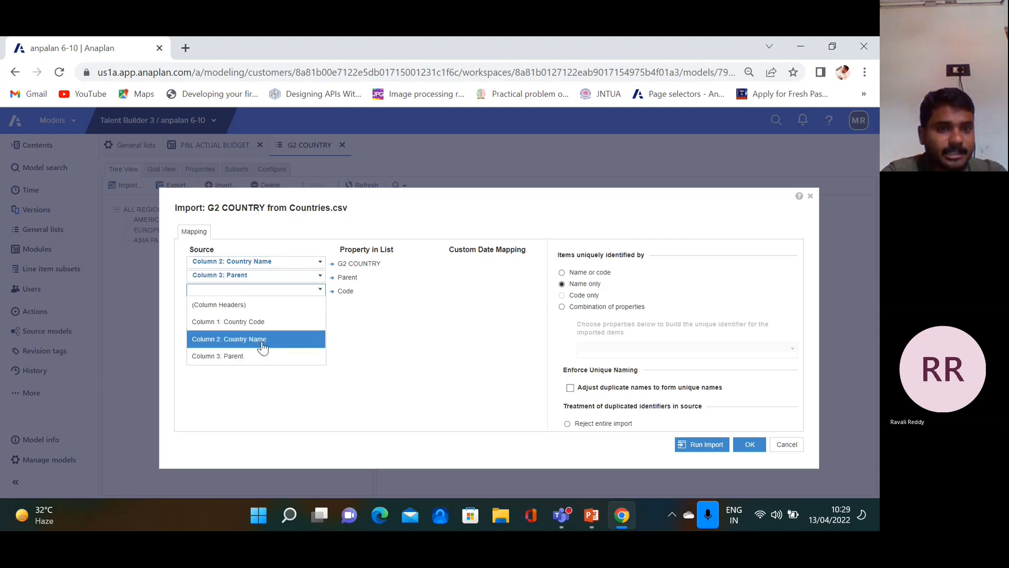
left_click(265, 320)
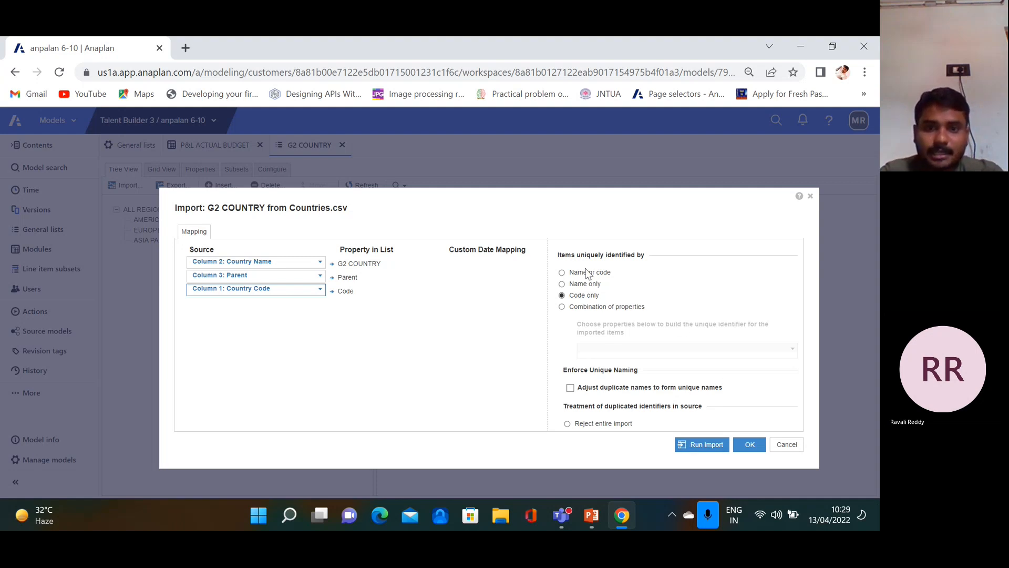
left_click(702, 444)
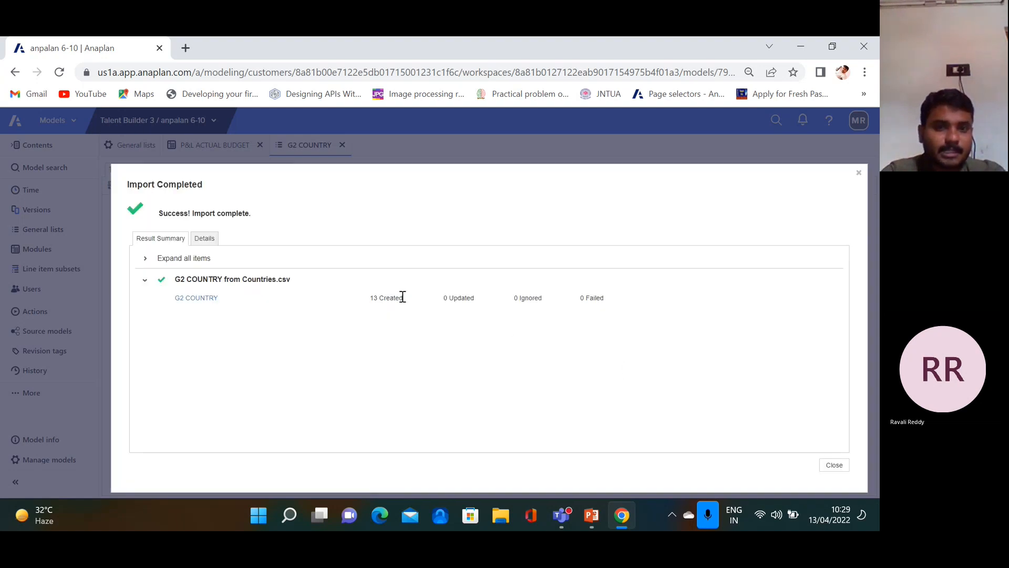
left_click(471, 288)
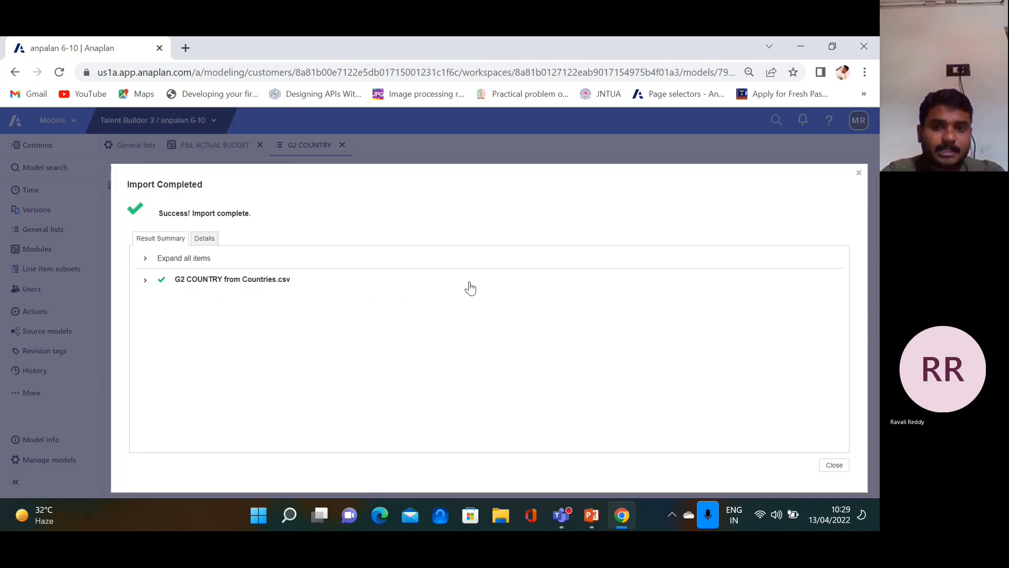
left_click(145, 280)
left_click(838, 467)
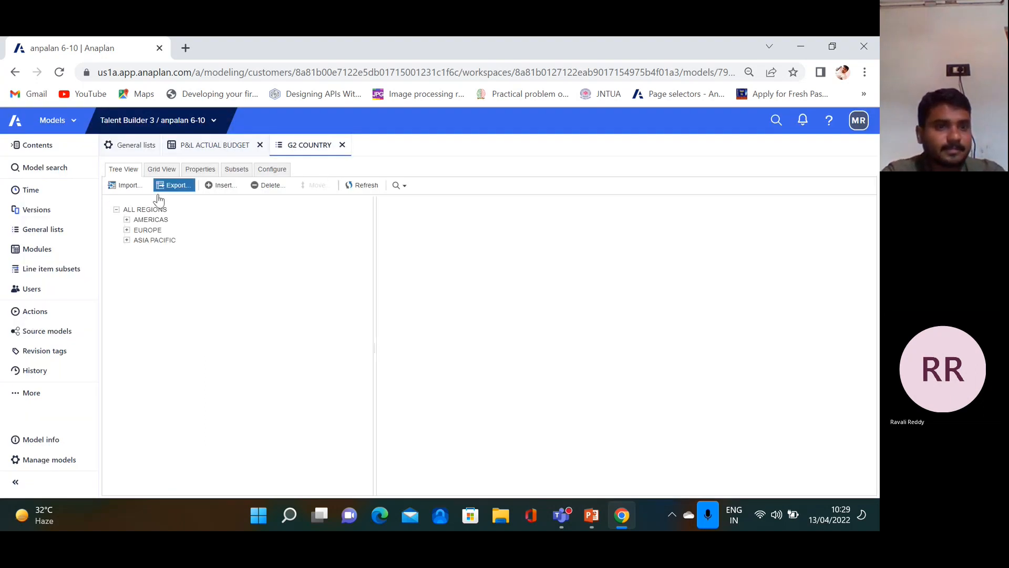
left_click(162, 169)
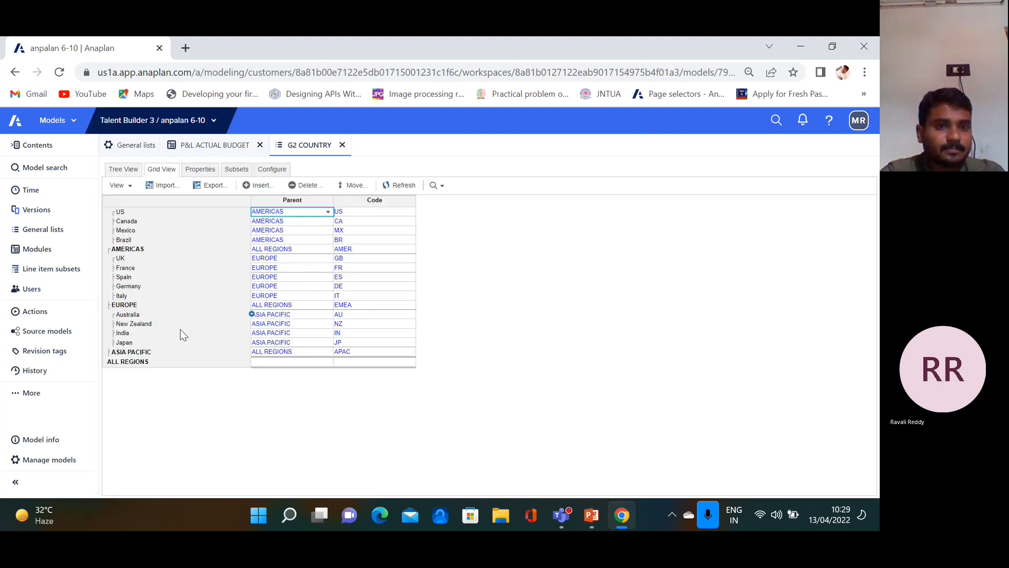
Make P&L ACTUAL BUDGET apply to G2 COUNTRY in its blueprint, accepting the dimensionality warning
left_click(191, 151)
left_click(265, 172)
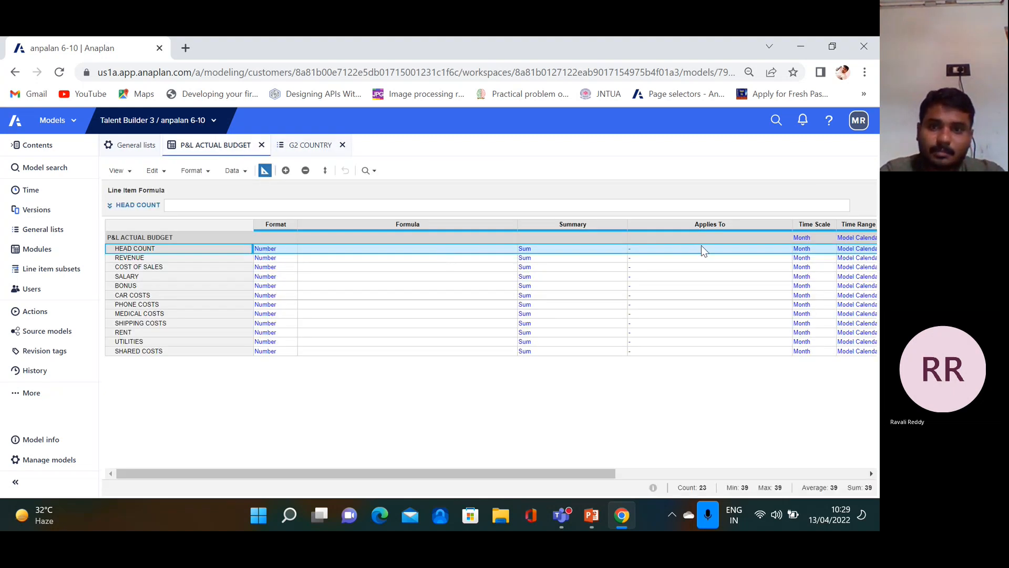
left_click(759, 238)
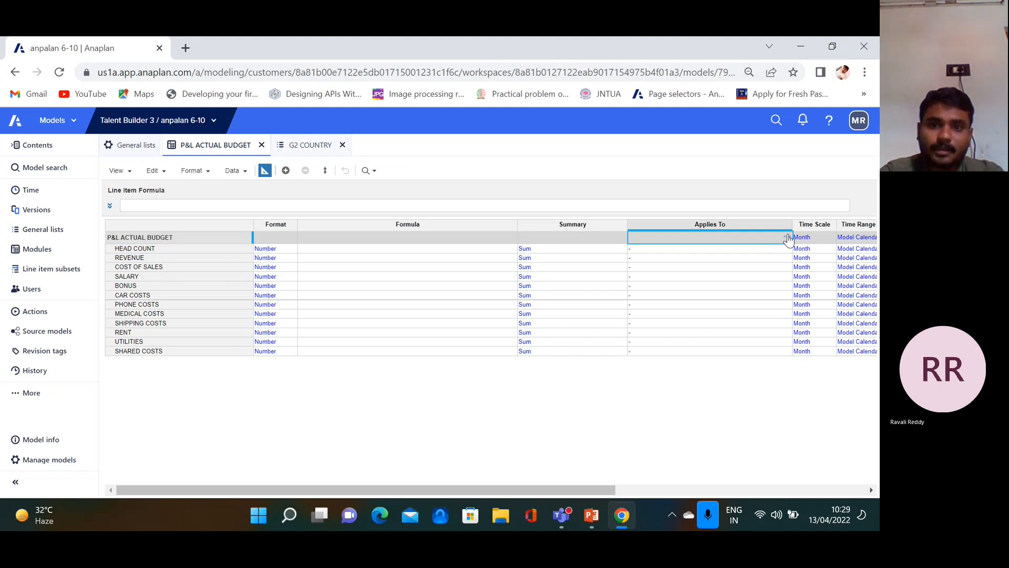
left_click(787, 238)
left_click(444, 280)
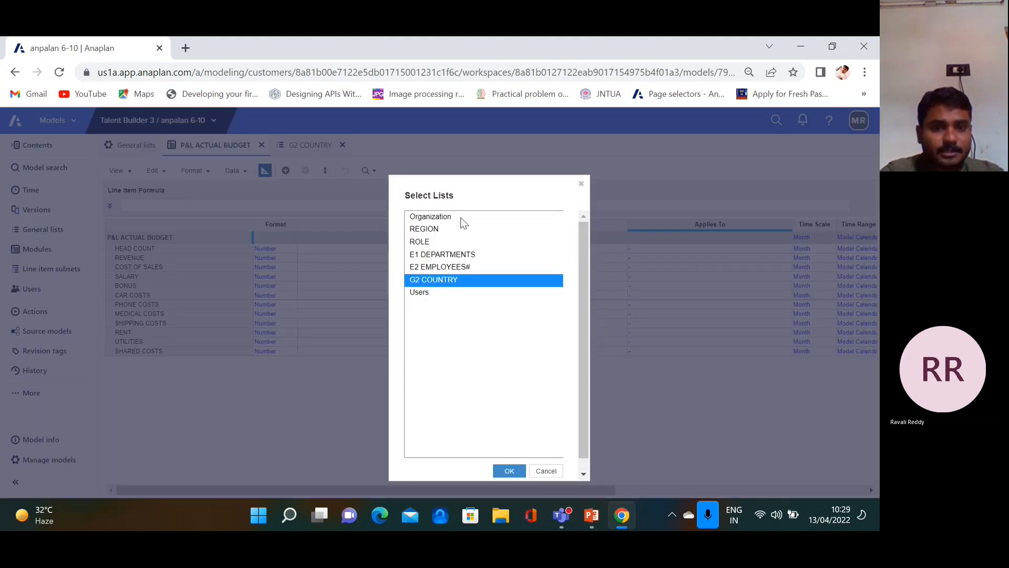
left_click(508, 470)
left_click(509, 459)
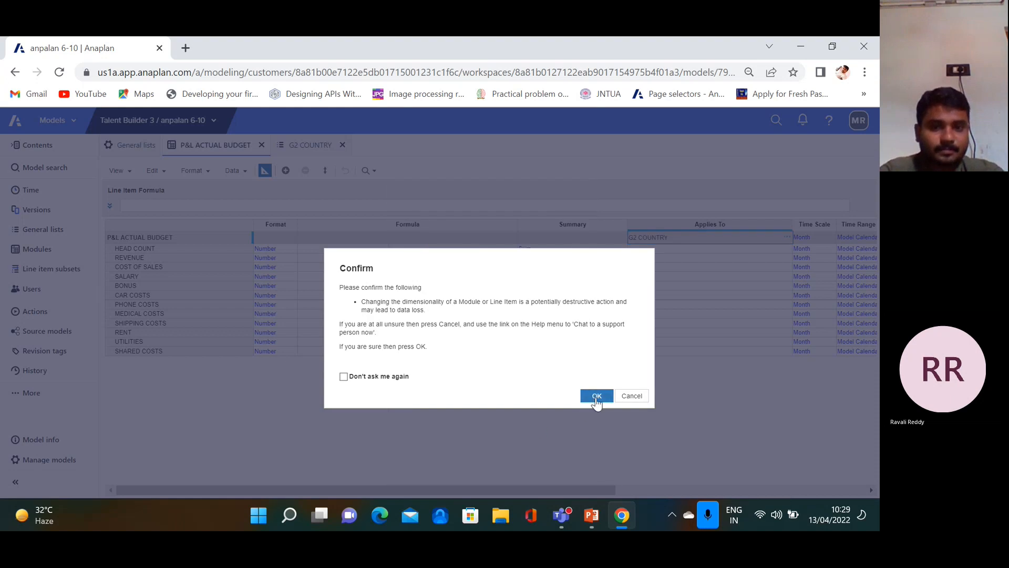
left_click(581, 402)
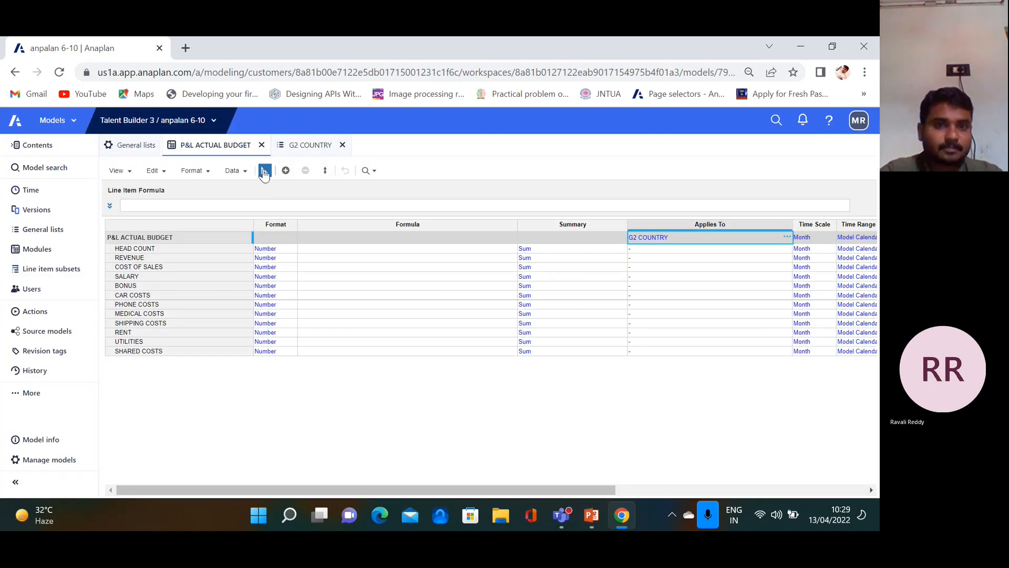
left_click(264, 171)
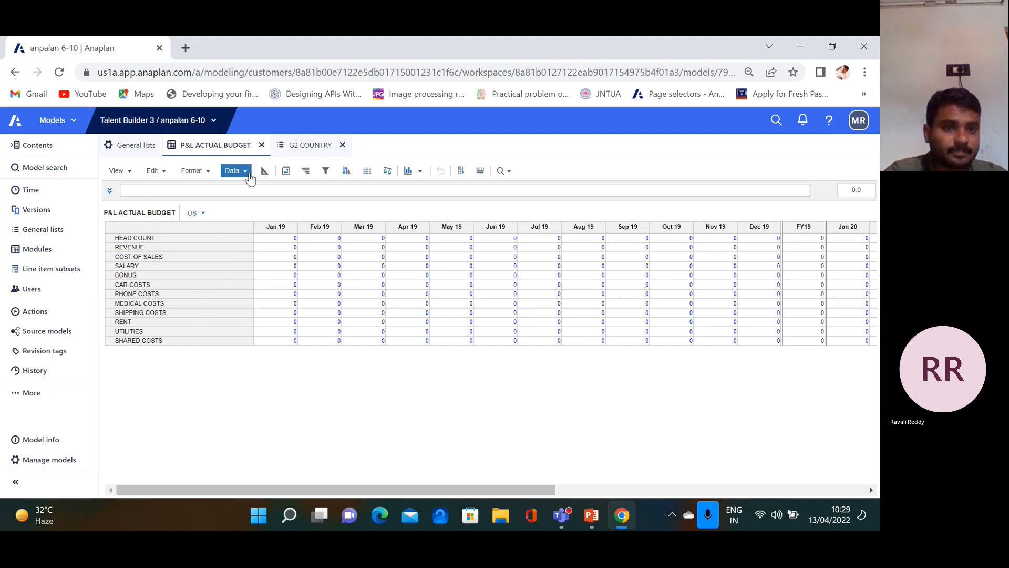
Upload the P&L+Actuals+&+Budget file as a new import source for the module
left_click(233, 171)
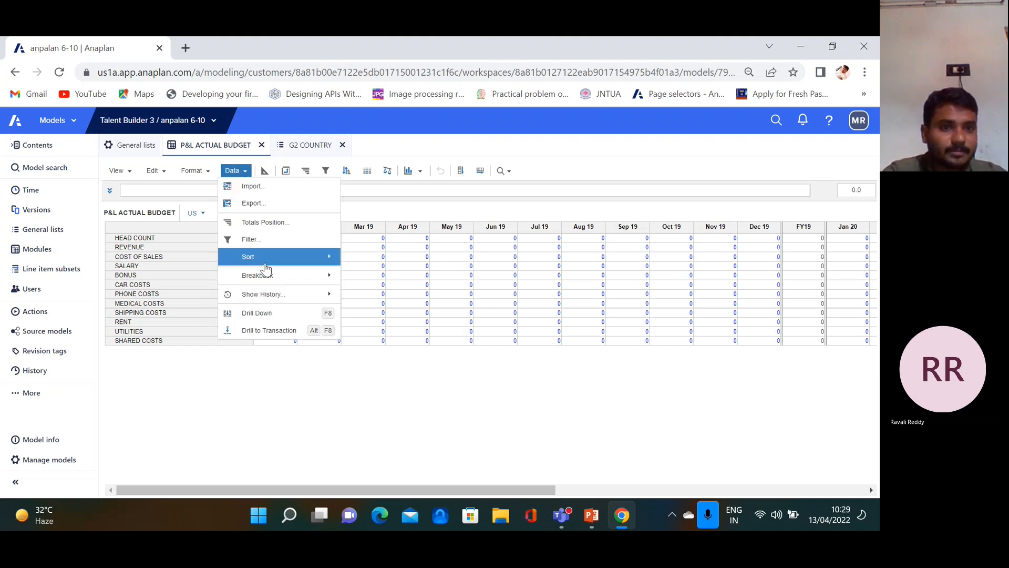
left_click(273, 190)
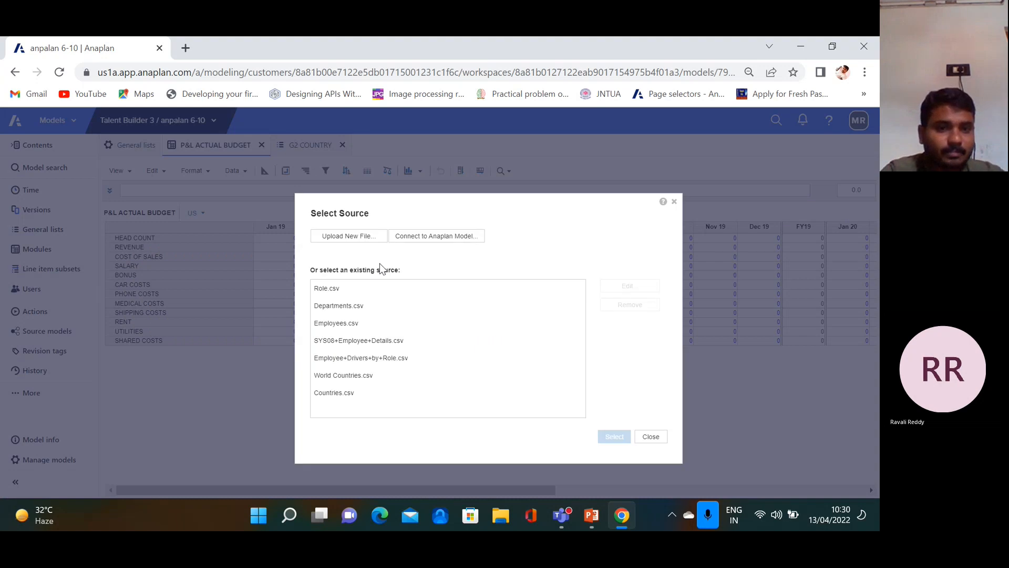
left_click(367, 237)
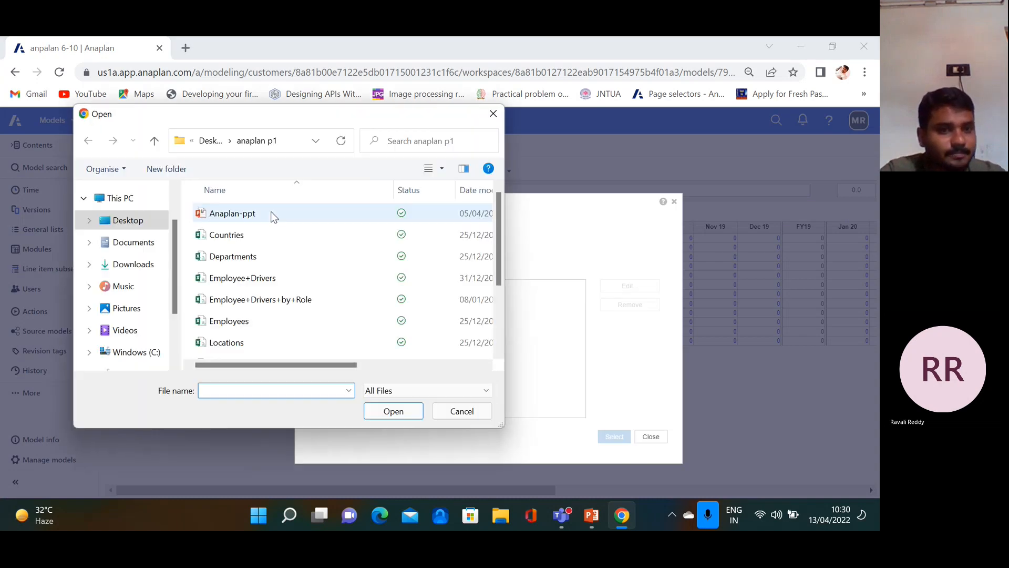
scroll(268, 270, "down", 3)
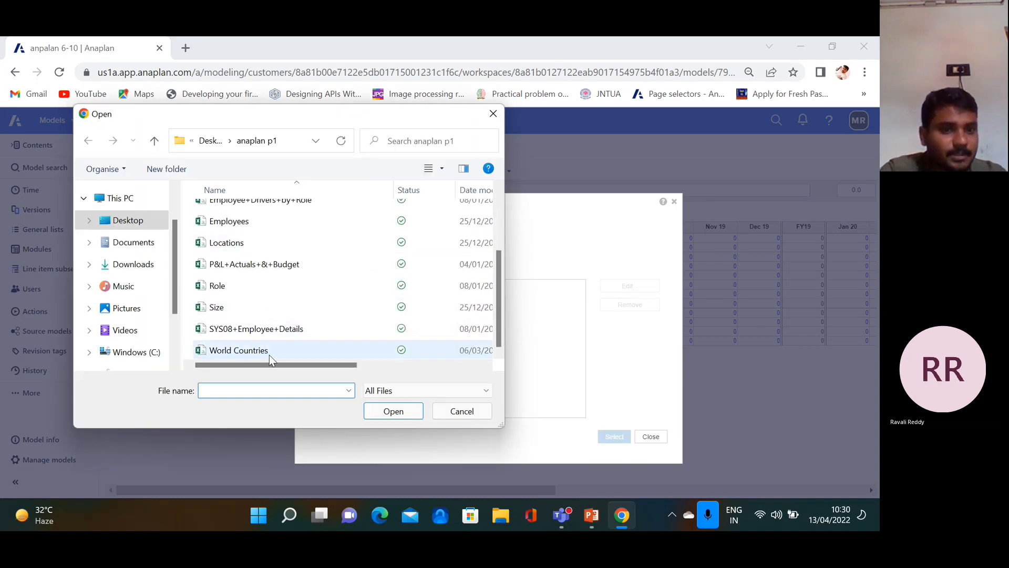
left_click(263, 264)
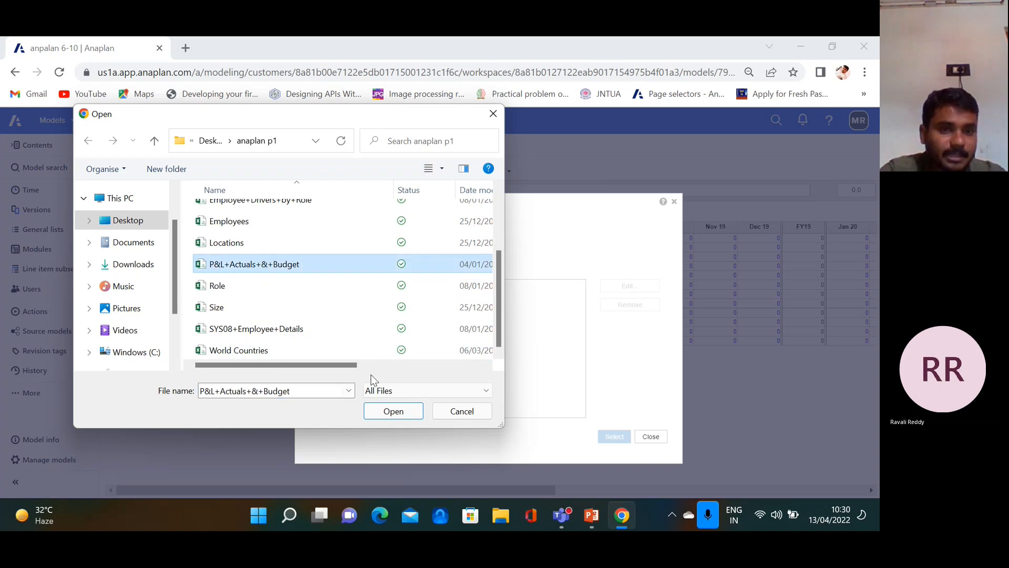
left_click(394, 412)
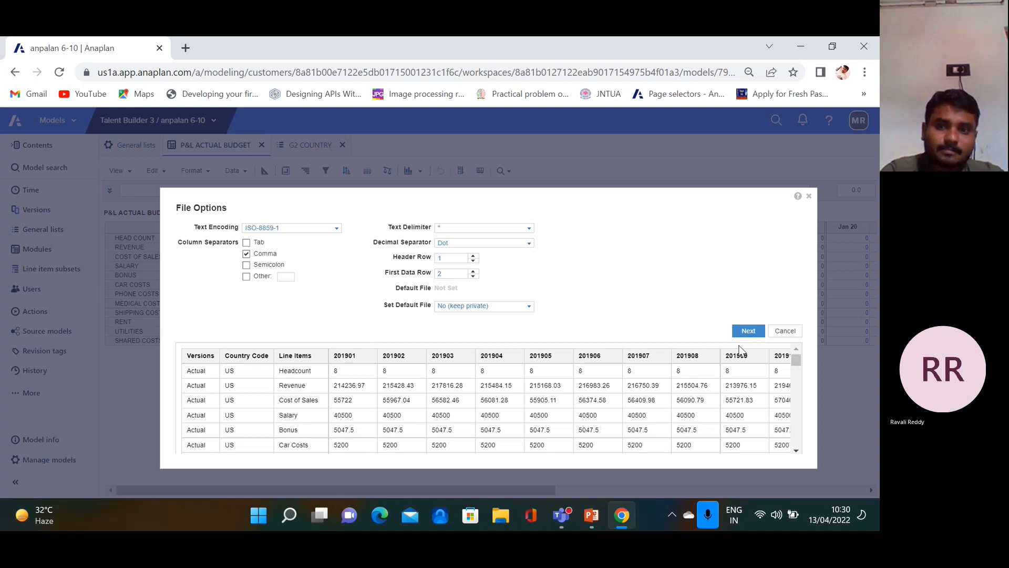
Map Time to (Column Headers) and G2 COUNTRY to Column 2: Country Code, then view country matching
left_click(749, 331)
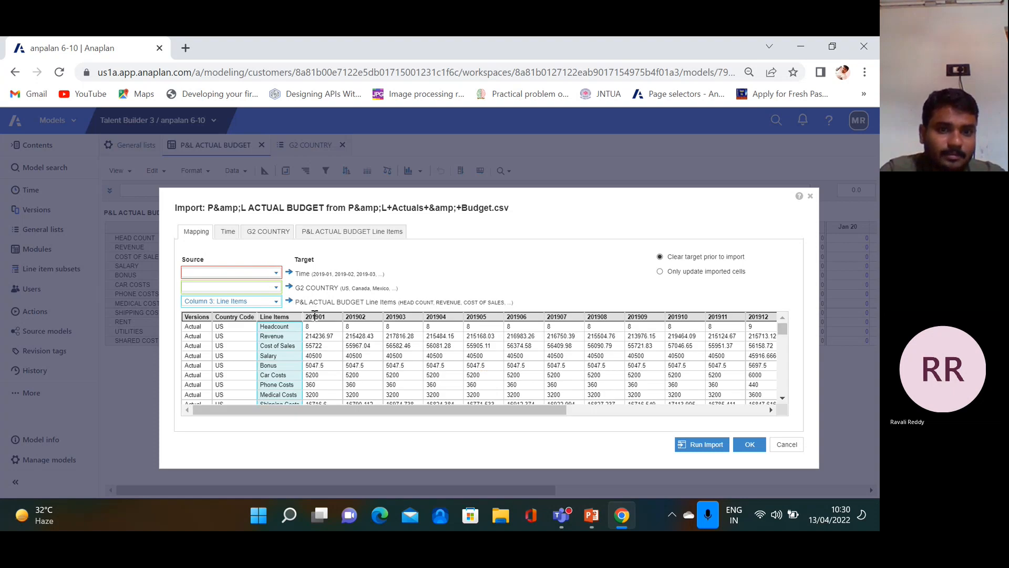
left_click(273, 275)
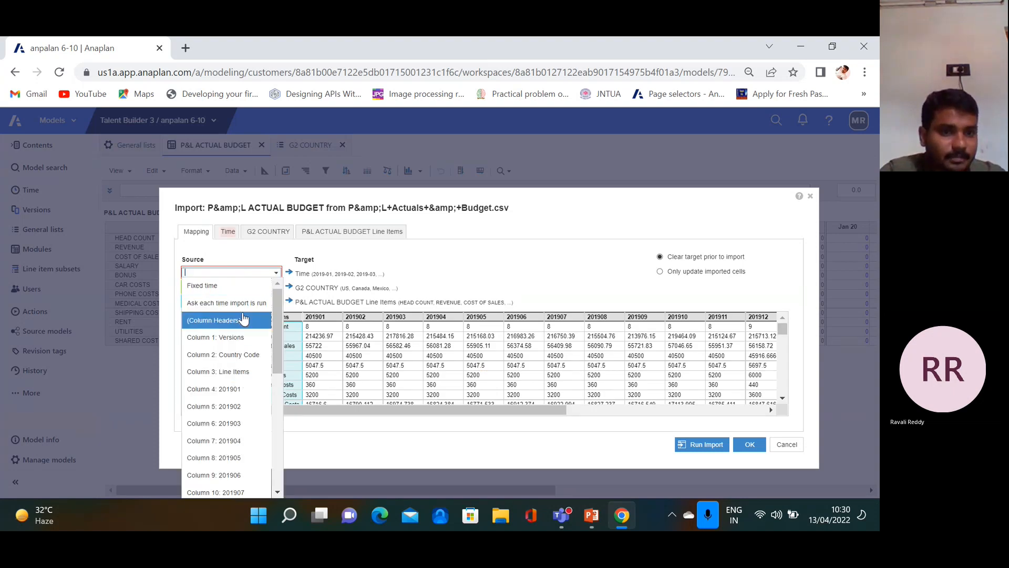
left_click(239, 321)
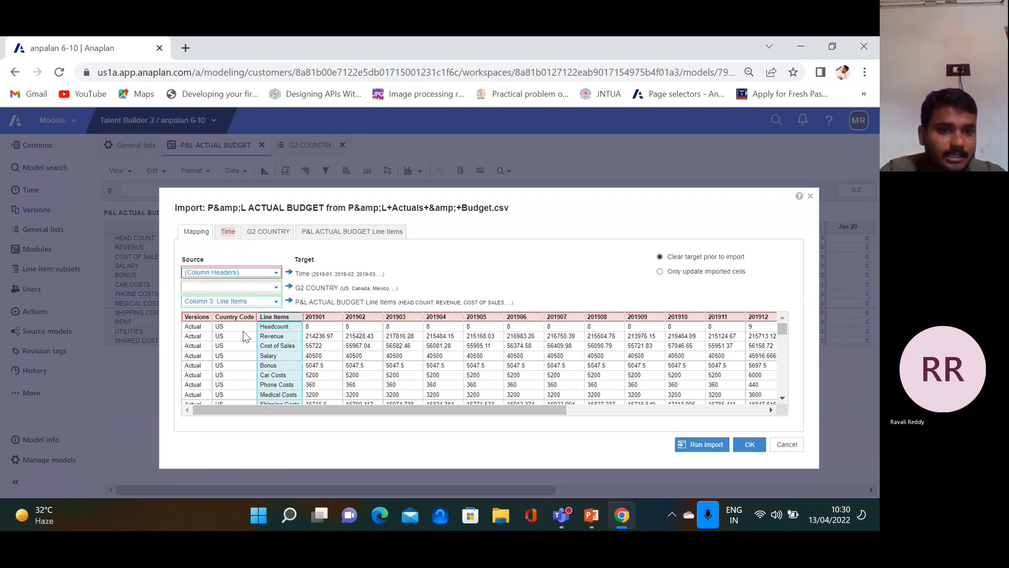
left_click(276, 286)
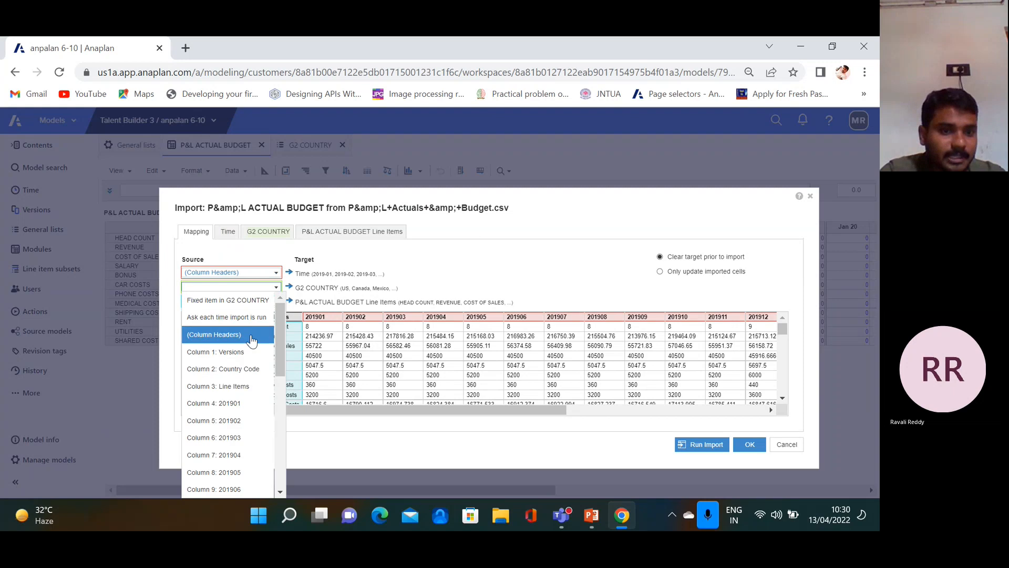
left_click(254, 369)
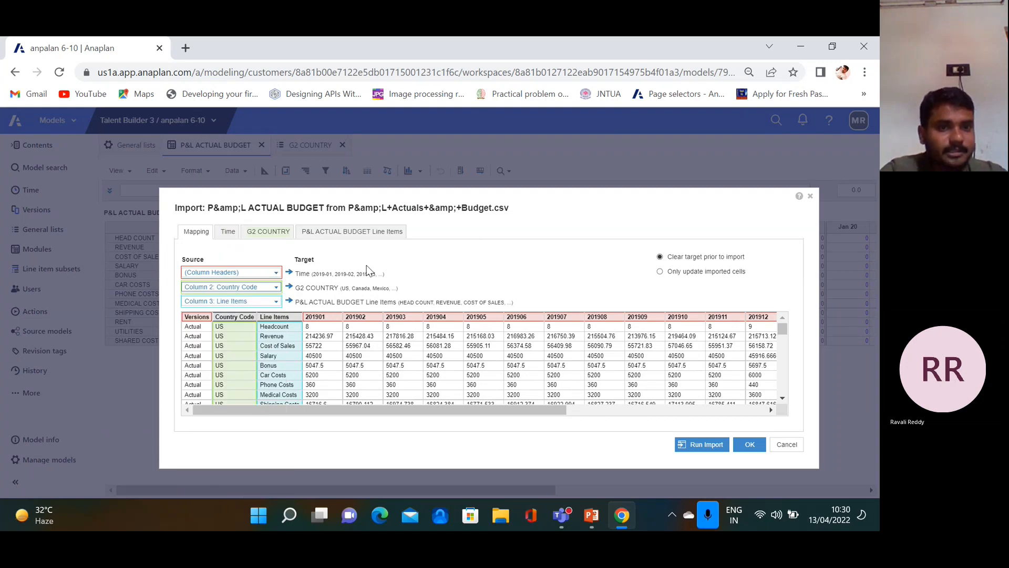
left_click(267, 232)
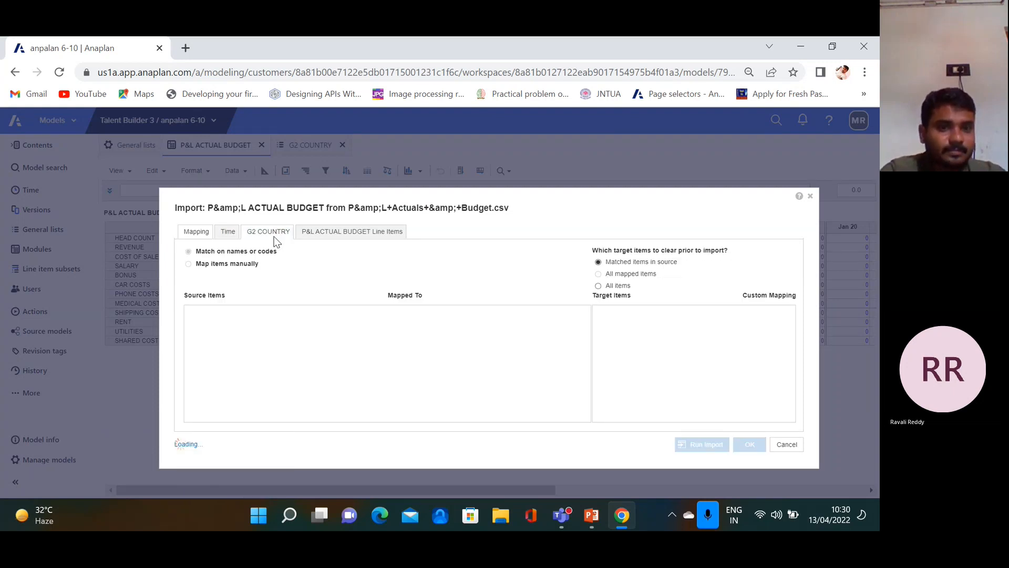
Switch line items to manual mapping and match the Headcount source item to HEAD COUNT
scroll(364, 372, "down", 2)
scroll(365, 373, "up", 1)
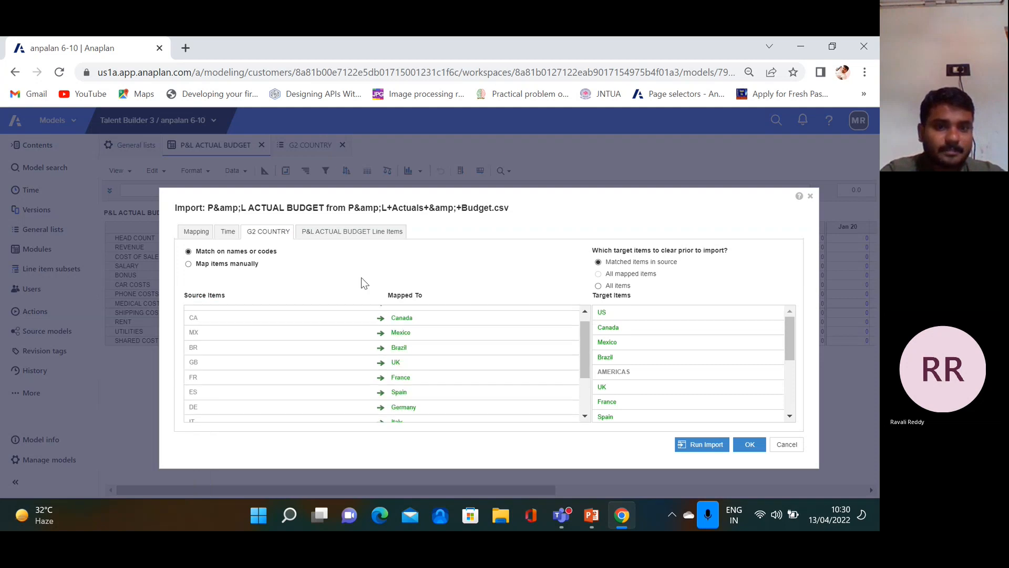
left_click(359, 231)
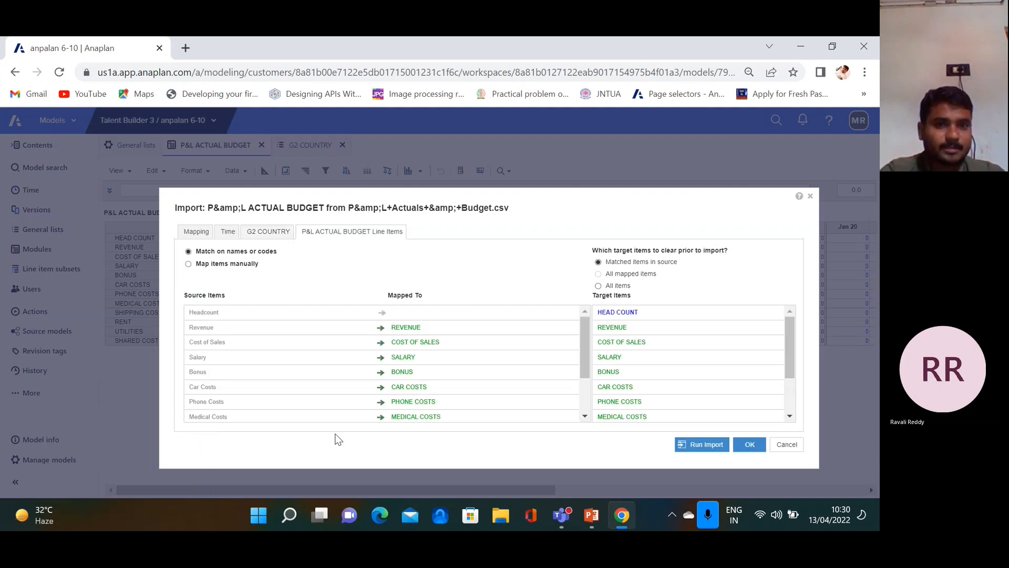
left_click(212, 264)
left_click(266, 337)
left_click(619, 336)
scroll(513, 389, "down", 3)
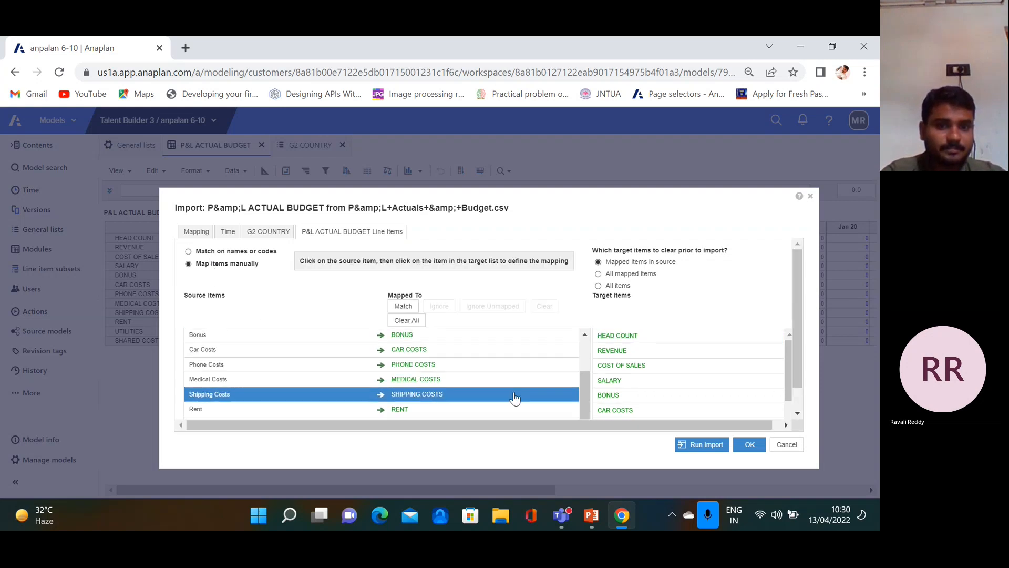
scroll(523, 384, "up", 3)
scroll(689, 364, "down", 3)
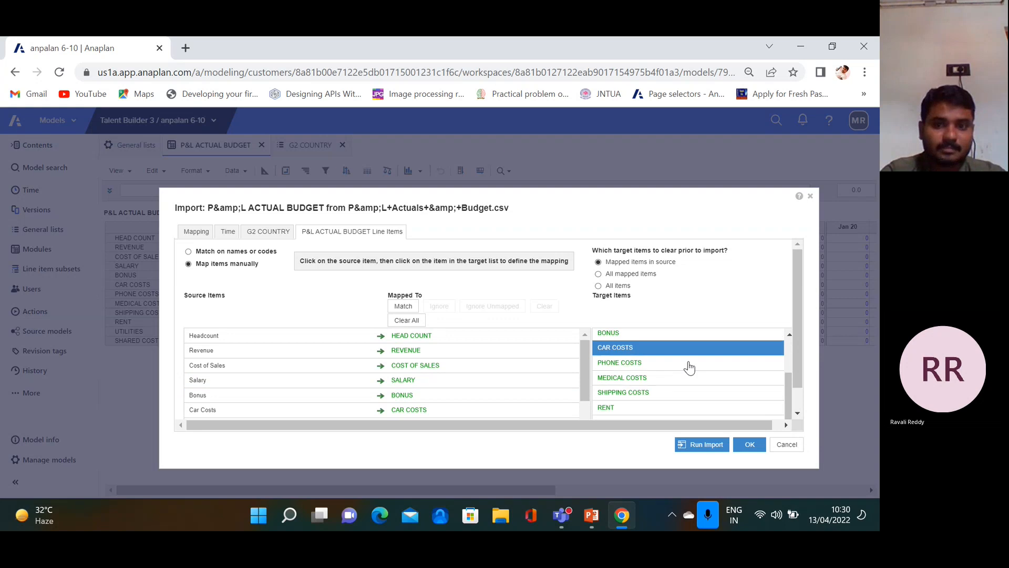
scroll(692, 375, "up", 1)
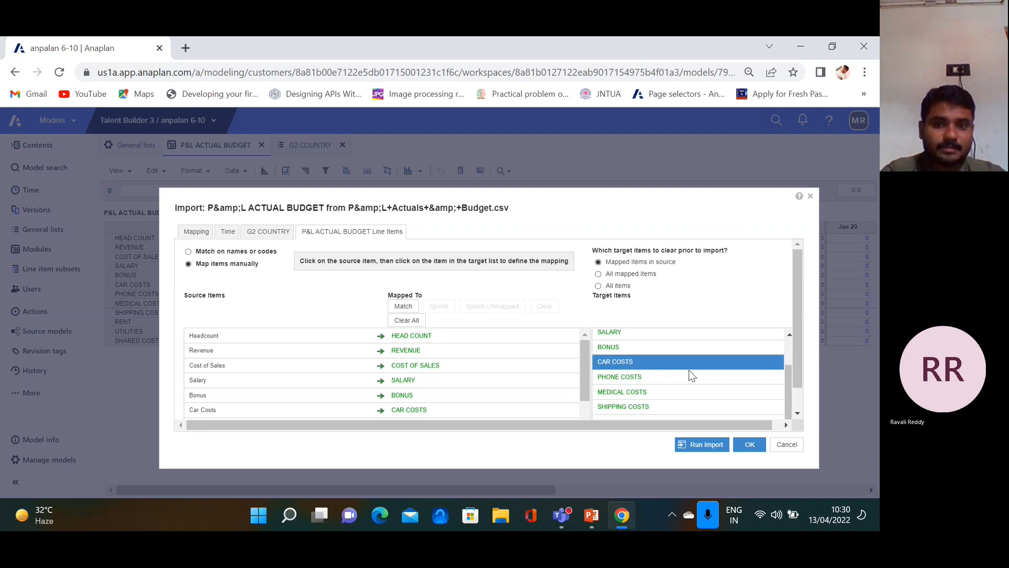
left_click(230, 232)
left_click(197, 232)
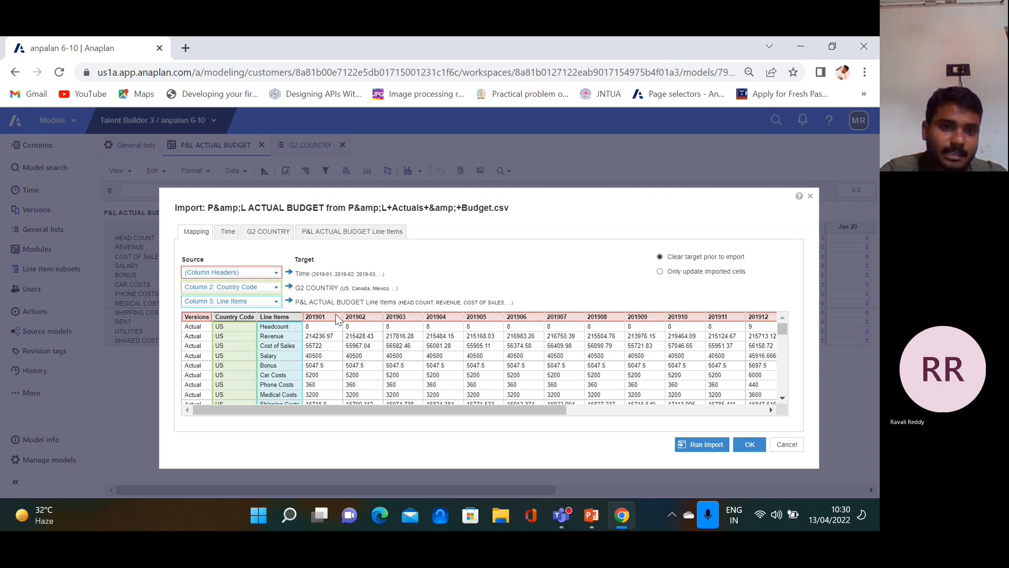
Read time with the YYYYMM fixed-position pattern and run the budget import
left_click(228, 231)
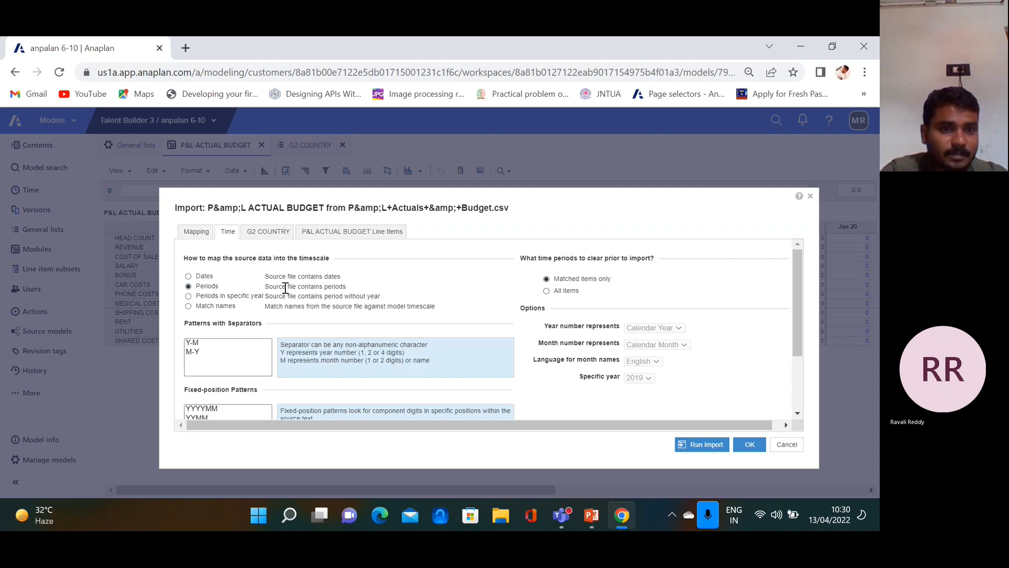
scroll(259, 333, "down", 2)
left_click(214, 318)
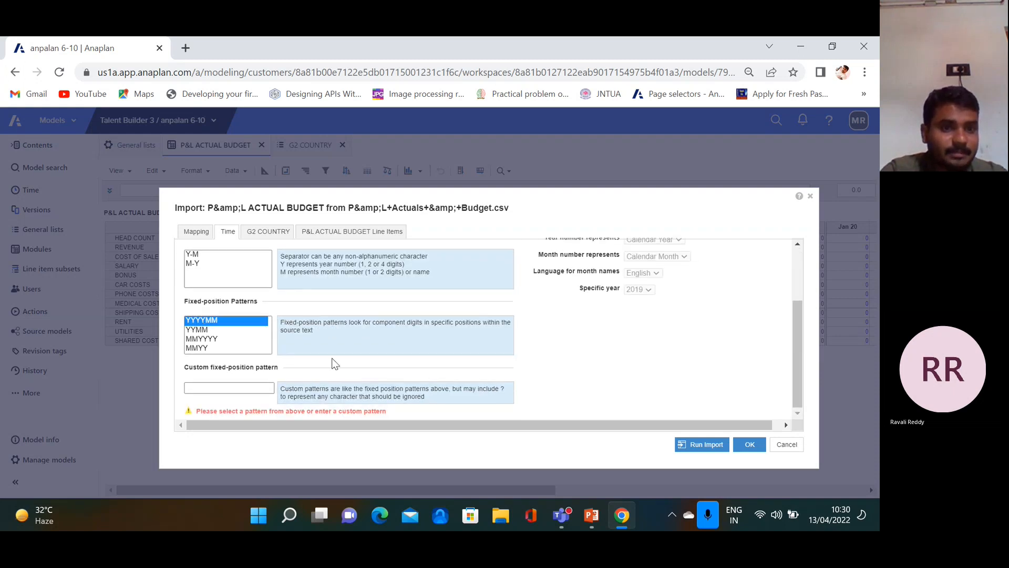
left_click(703, 448)
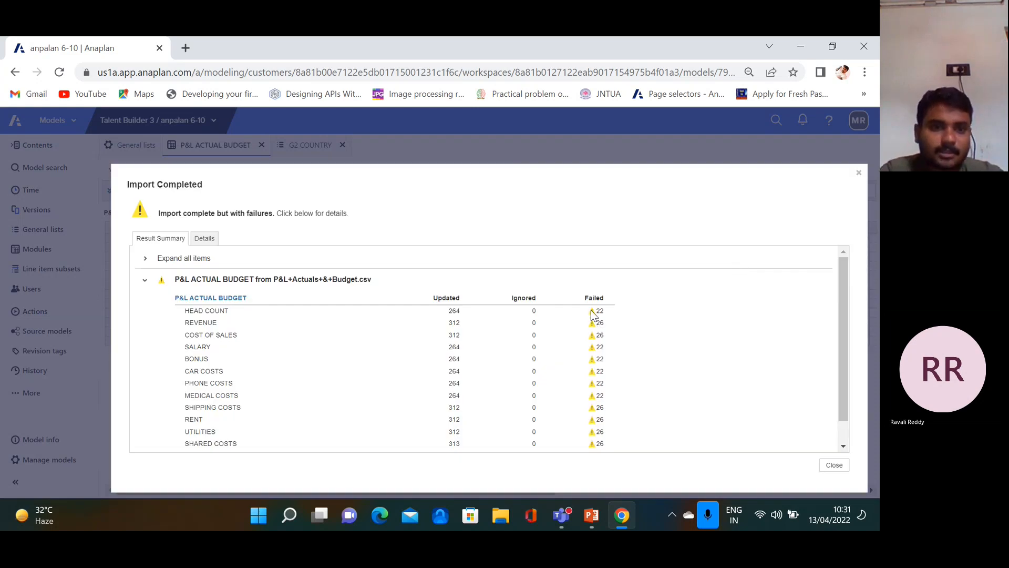
Inspect the 4-digit year failure message and failed rows in Details, then close the results
scroll(337, 313, "down", 1)
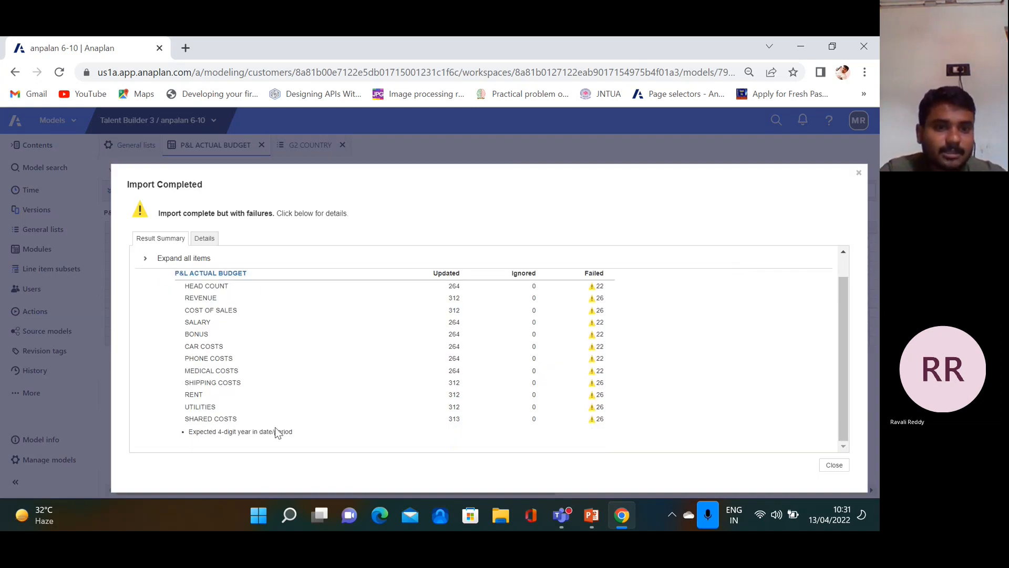
left_click_drag(222, 431, 316, 435)
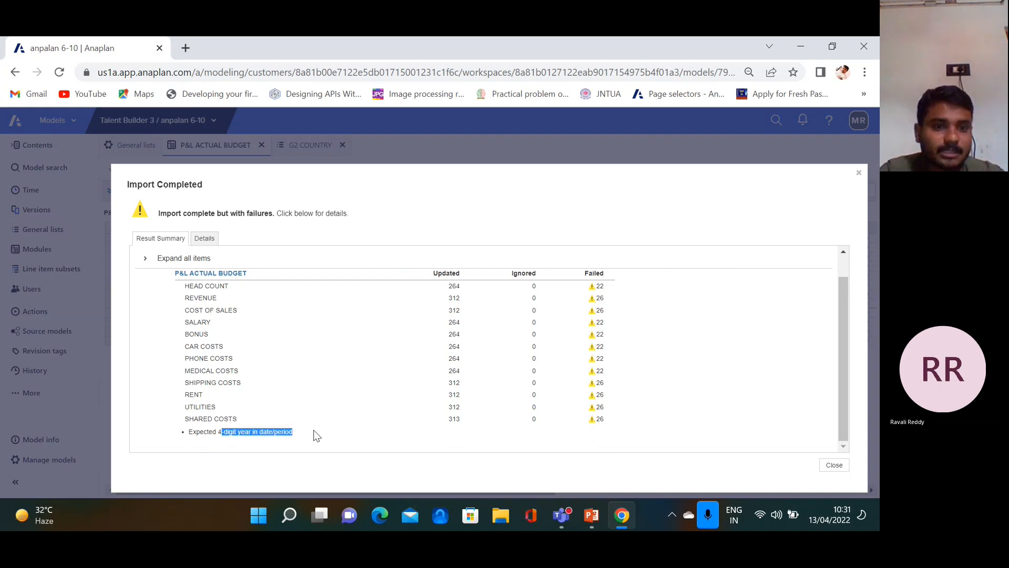
scroll(594, 310, "up", 2)
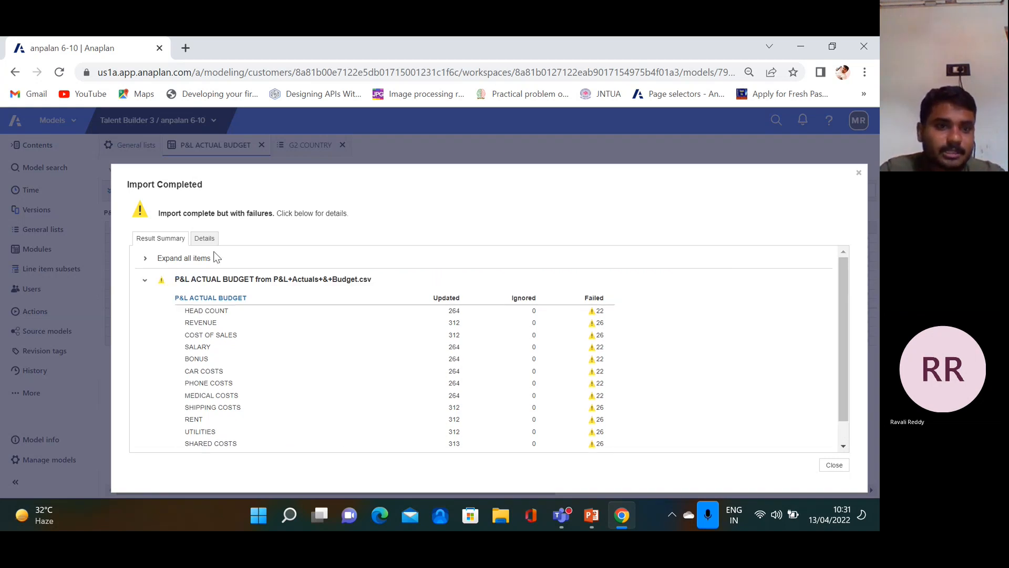
left_click(204, 238)
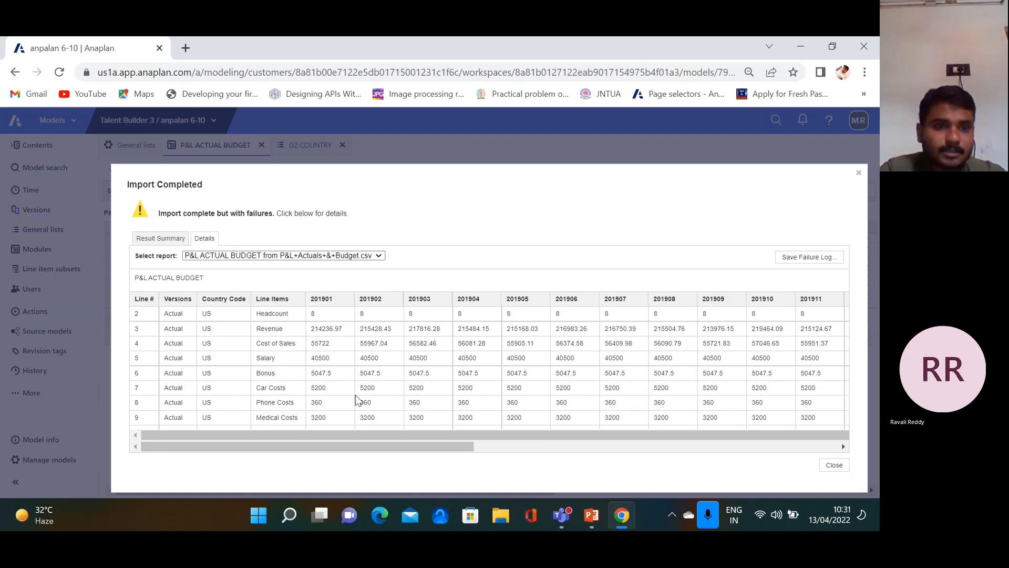
left_click_drag(419, 446, 778, 455)
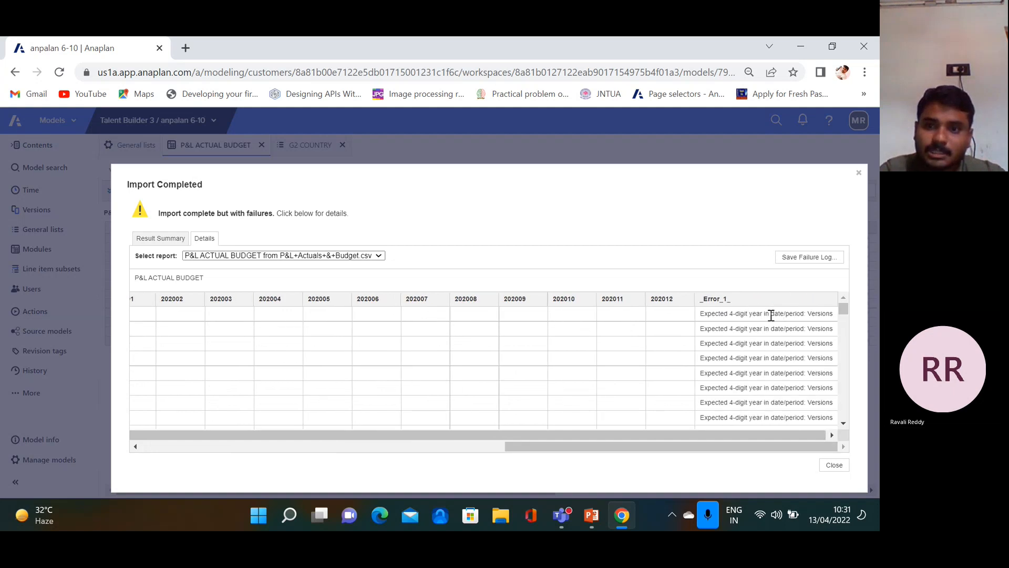
left_click_drag(719, 444, 230, 449)
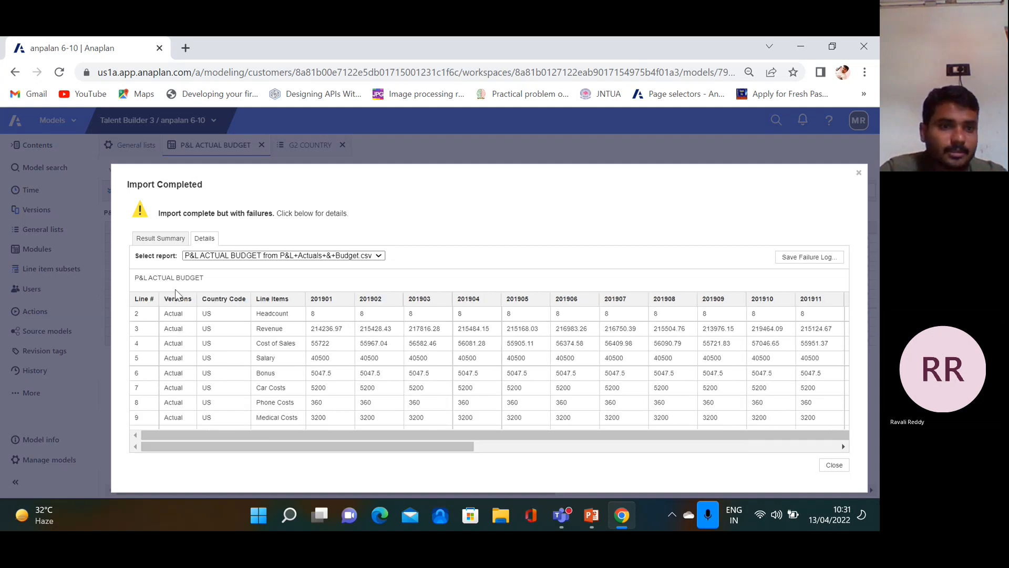
left_click(835, 466)
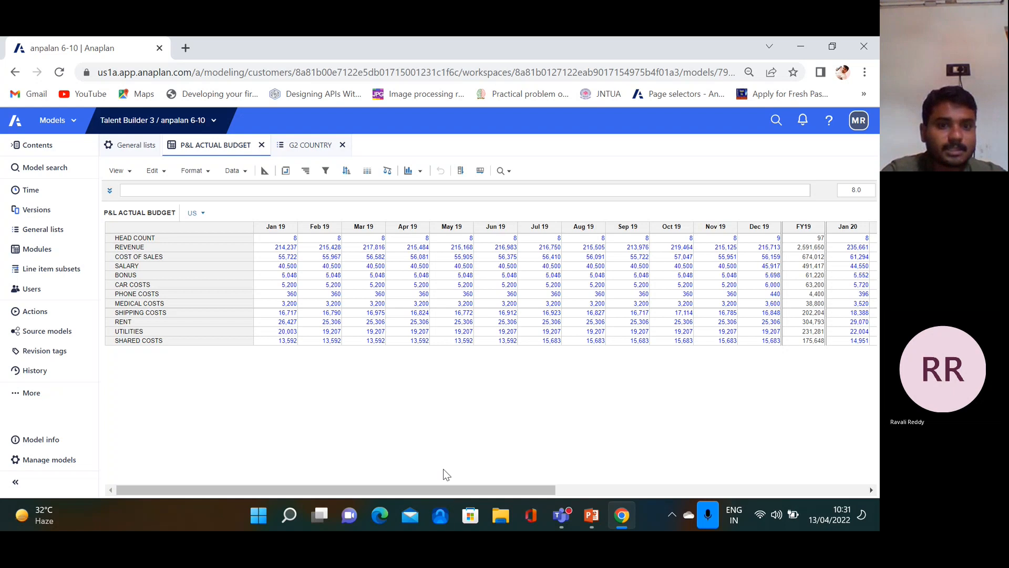
In Blueprint, set the module's Versions to All and accept the dimensionality warning
left_click_drag(354, 492, 111, 423)
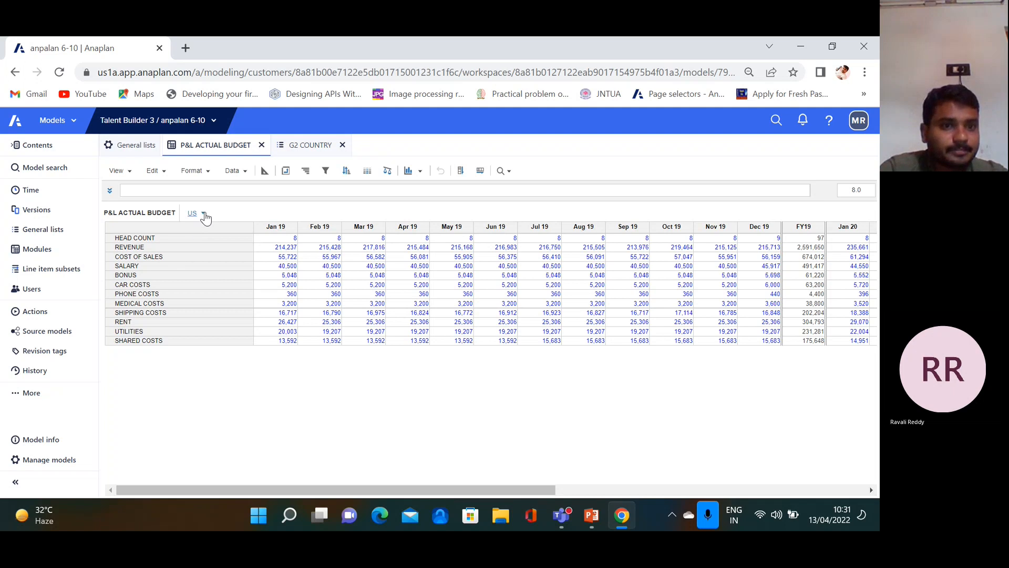
left_click(264, 171)
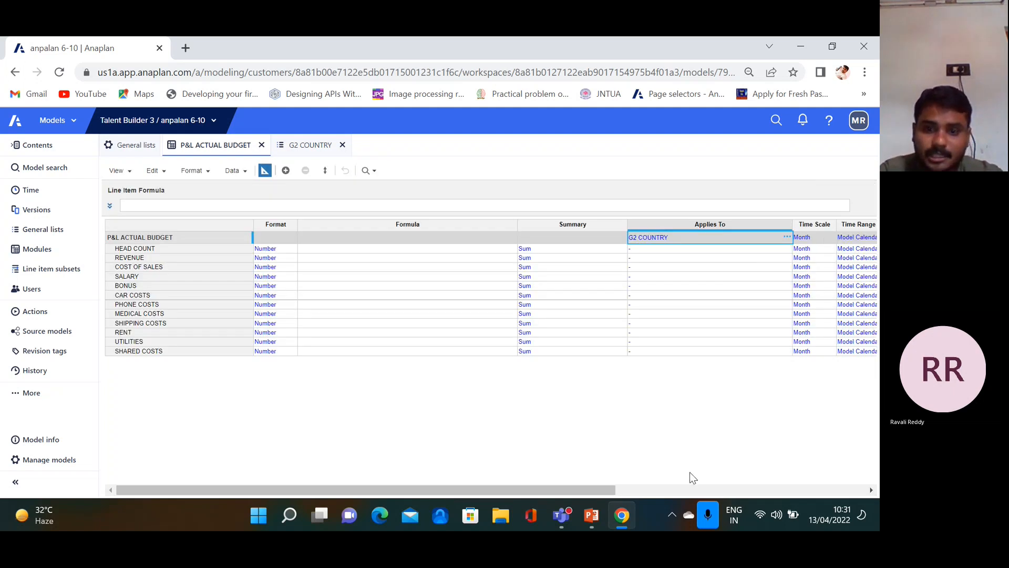
left_click_drag(597, 495, 647, 490)
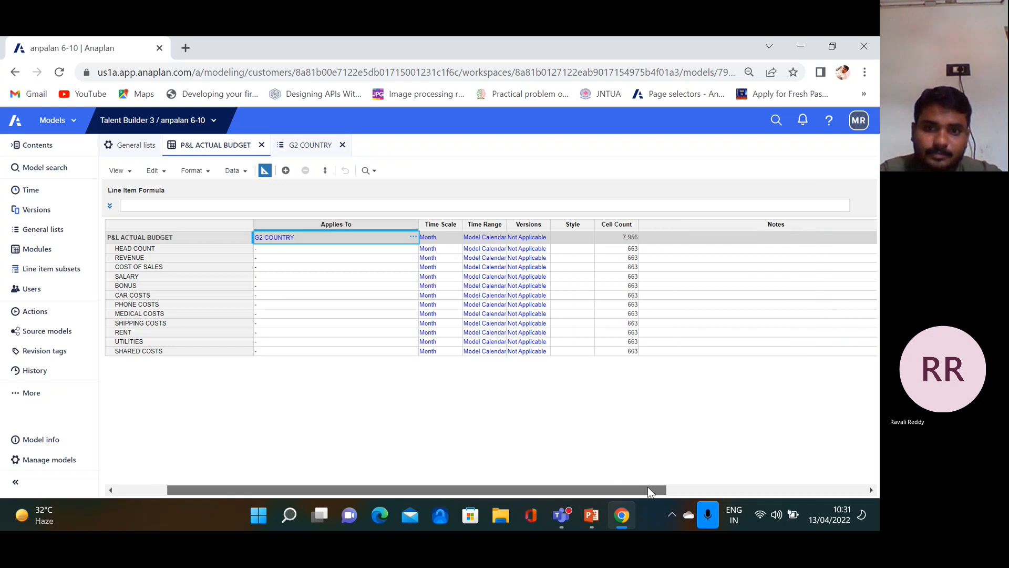
left_click(541, 238)
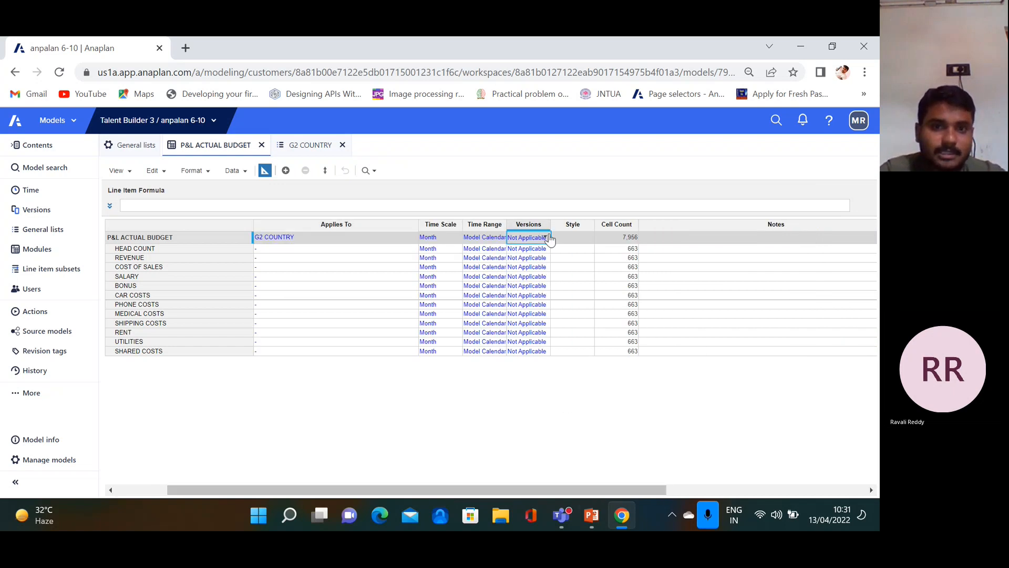
left_click(544, 237)
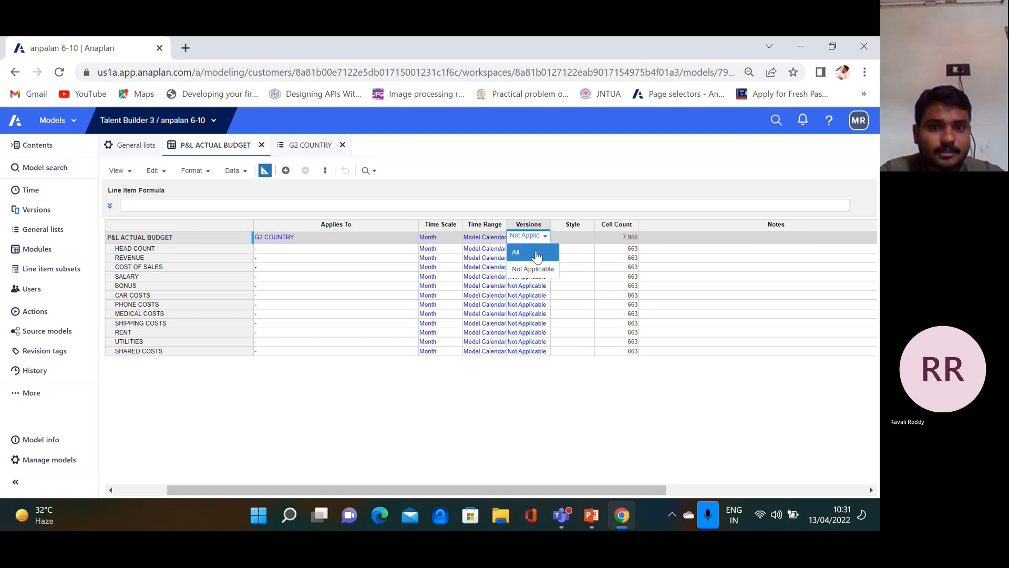
left_click(517, 252)
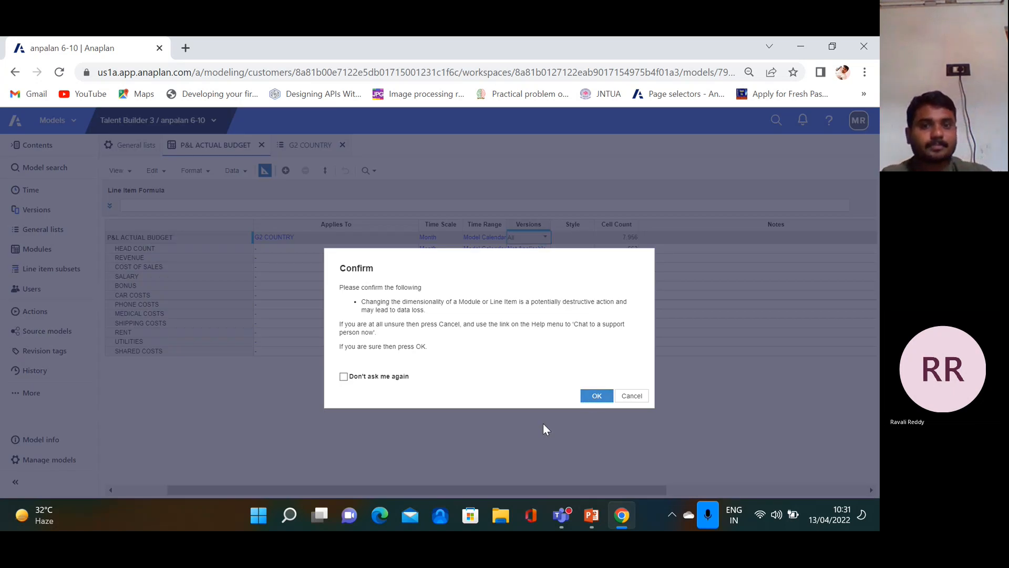
key("Return")
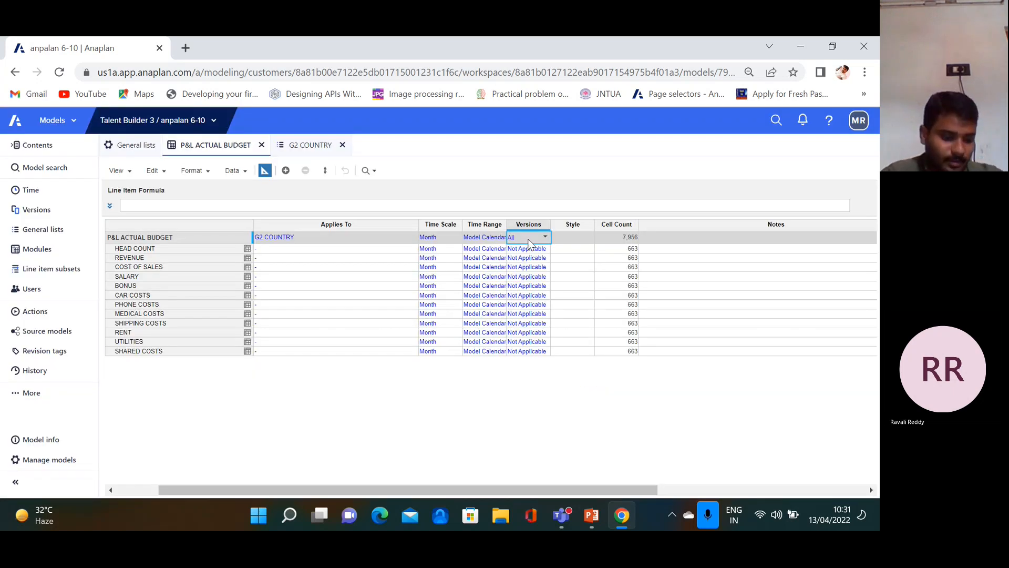
Copy All into every line item's Versions, confirm, and return to grid view
key("ctrl+c")
left_click_drag(530, 236, 520, 349)
key("ctrl+v")
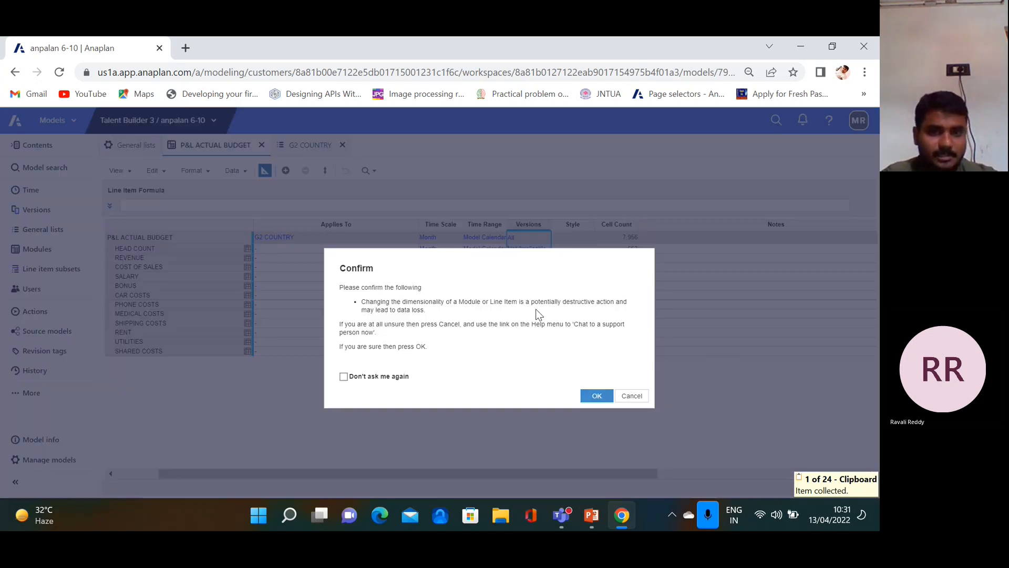
left_click(593, 397)
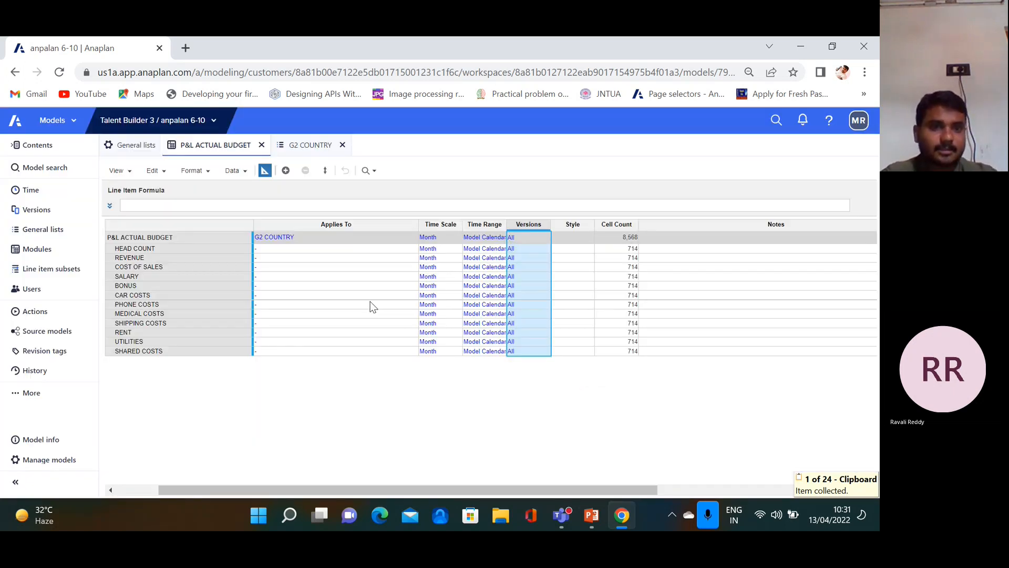
left_click(264, 170)
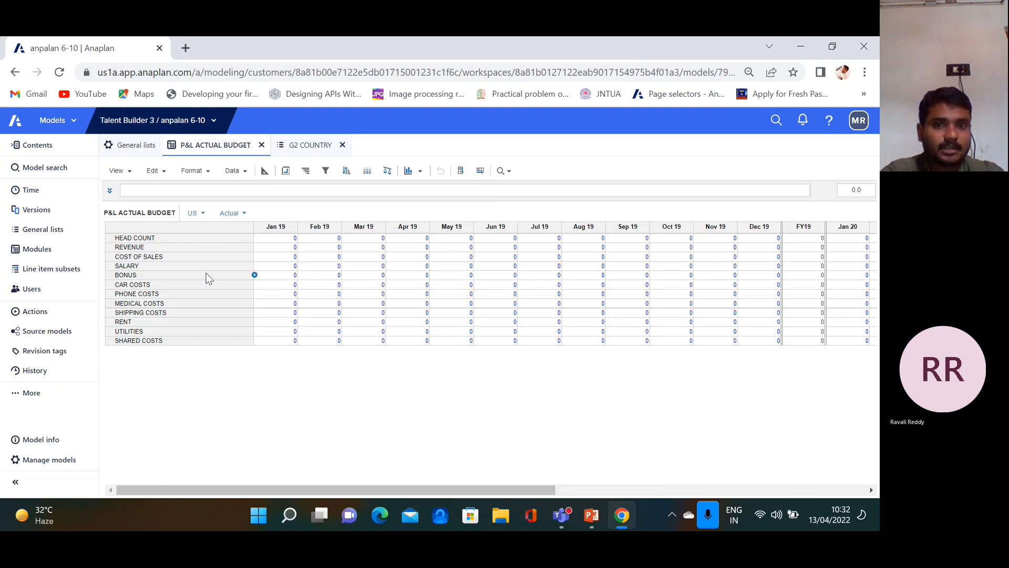
Start a new import from P&L+Actuals+&+Budget.csv with Versions mapped to Column 1: Versions
left_click(234, 171)
left_click(252, 186)
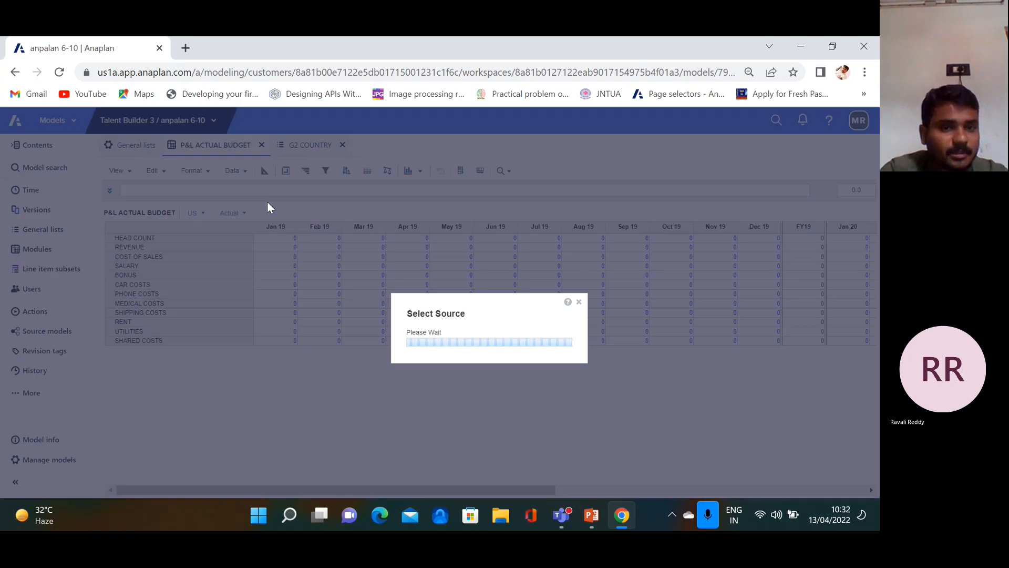
left_click(366, 410)
left_click(613, 436)
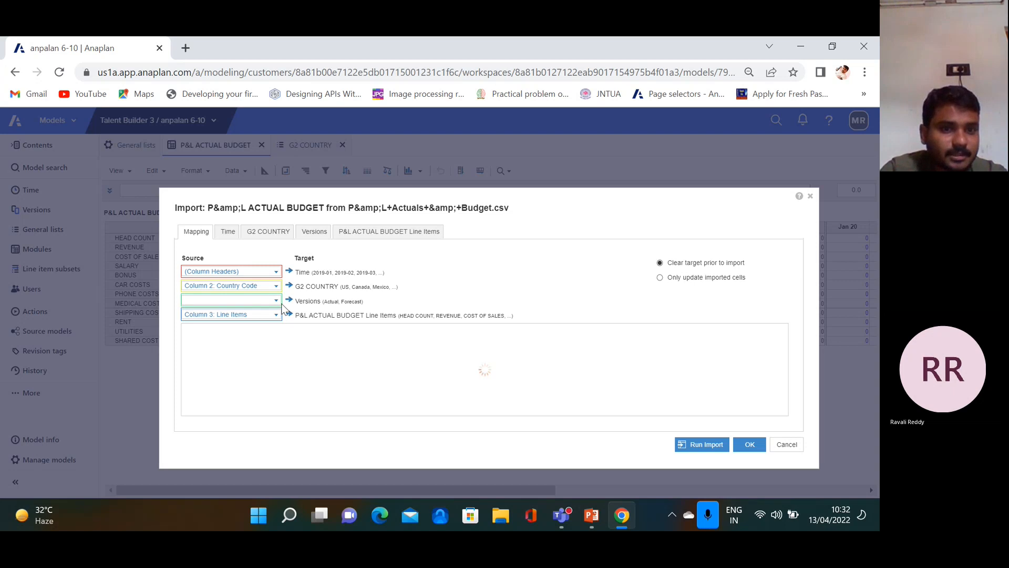
left_click(275, 302)
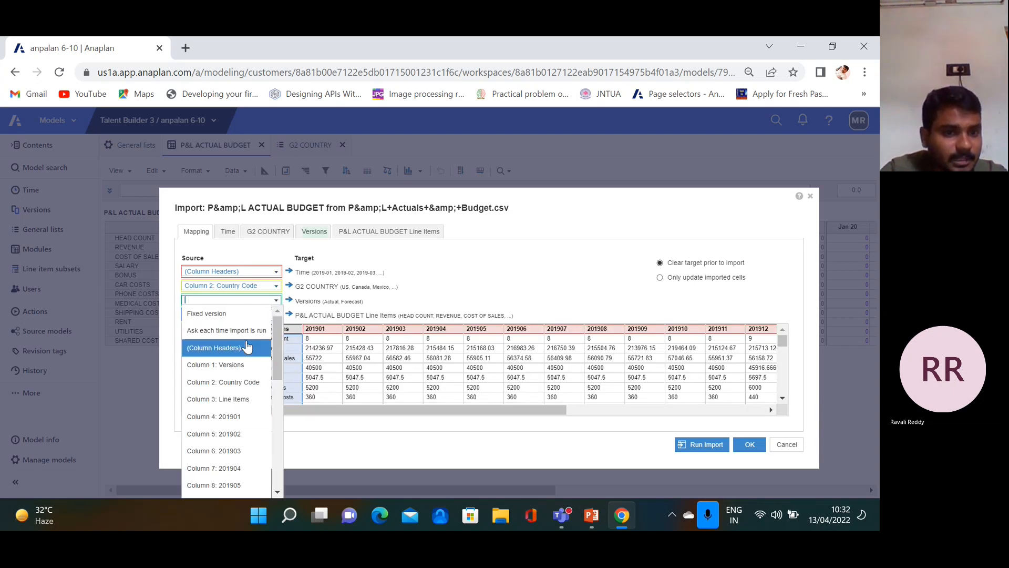
left_click(239, 365)
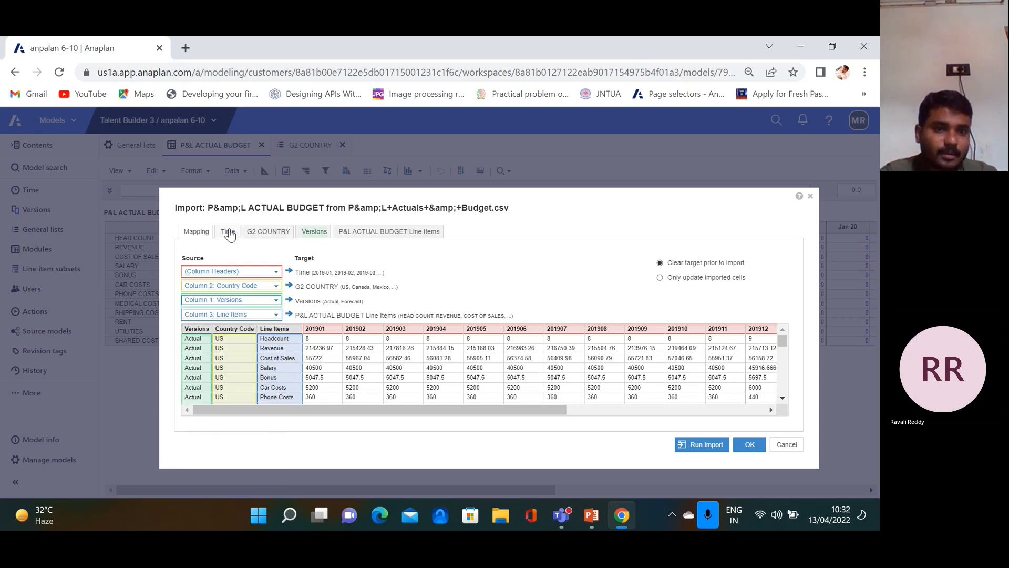
Check the Time and G2 COUNTRY settings, then manually map the Budget version to Forecast
left_click(230, 232)
scroll(244, 355, "down", 1)
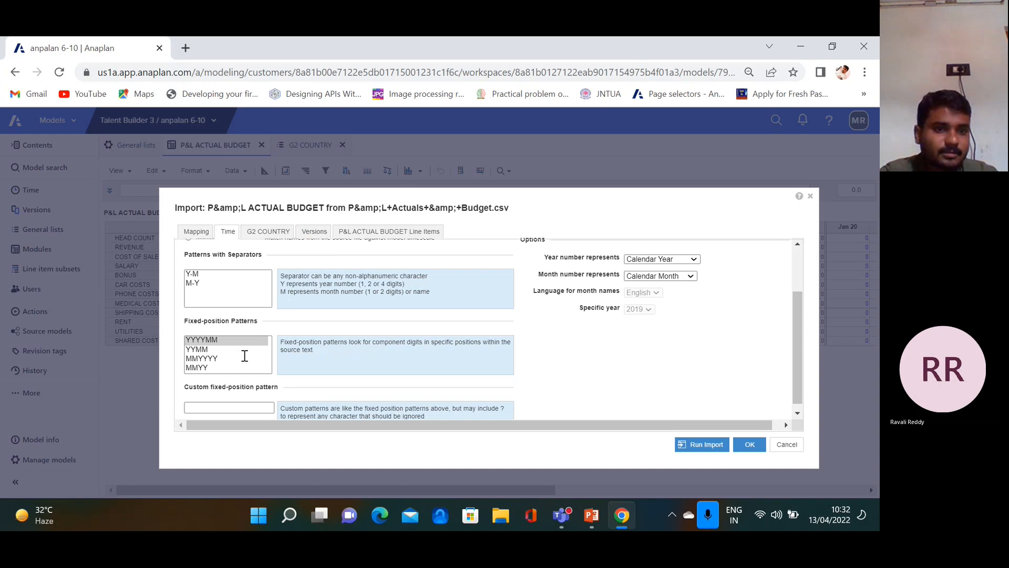
left_click(201, 235)
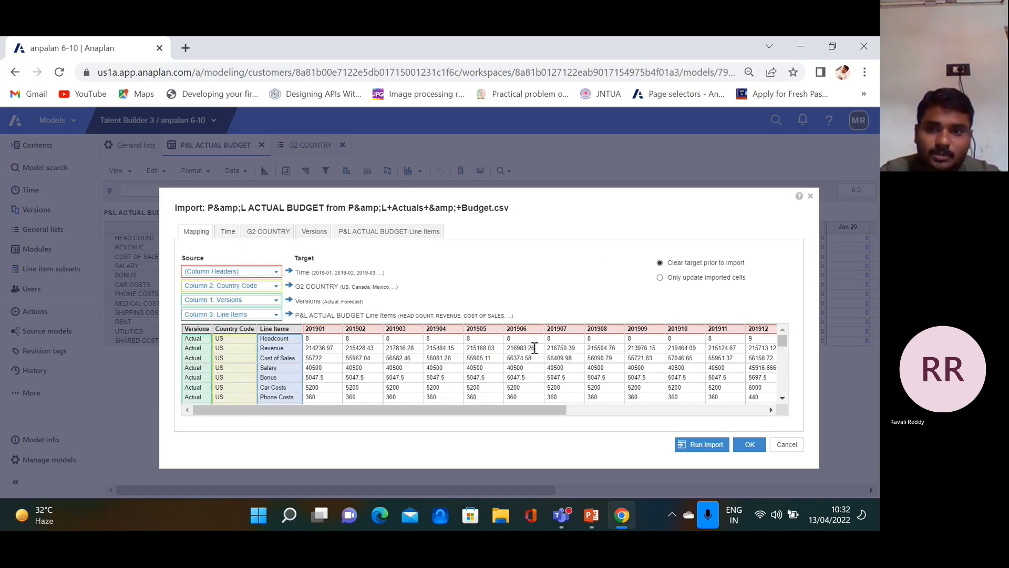
left_click(230, 234)
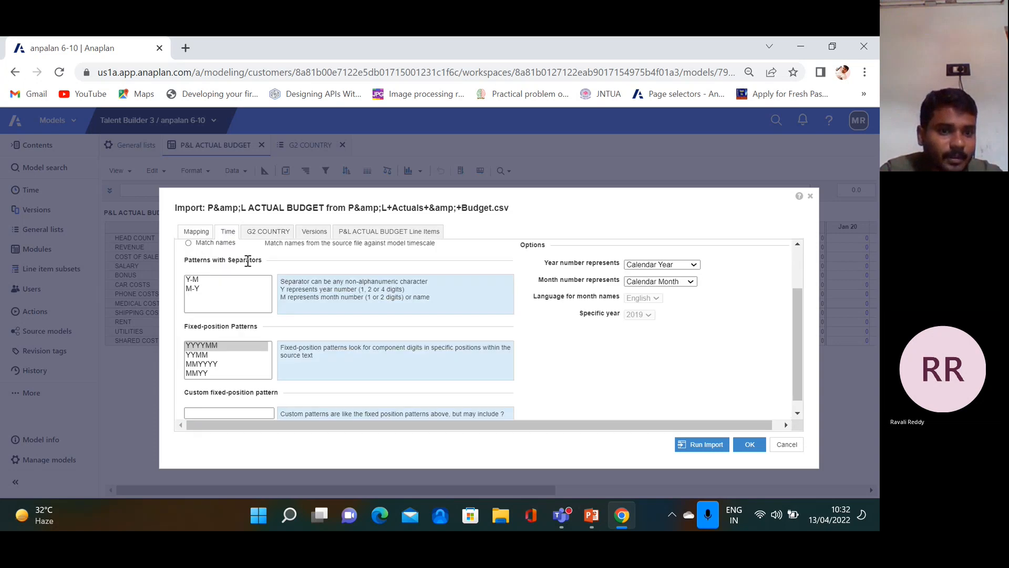
left_click(270, 233)
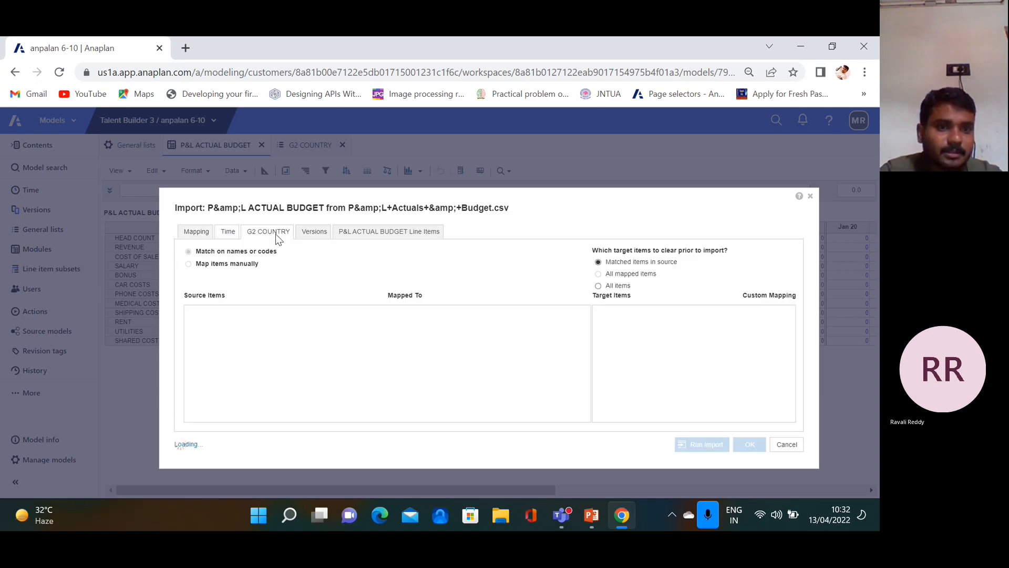
left_click(317, 232)
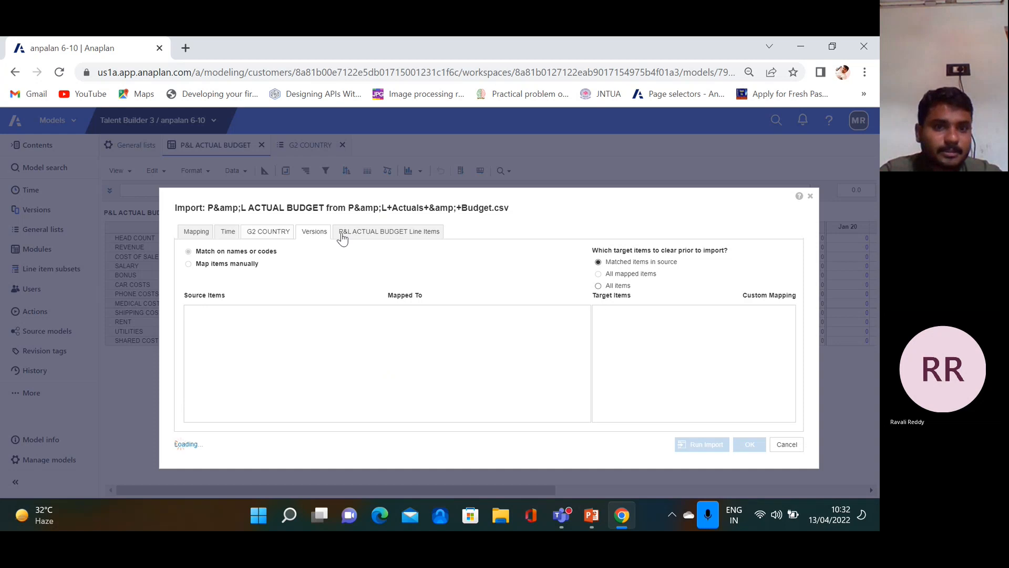
left_click(220, 264)
left_click(253, 350)
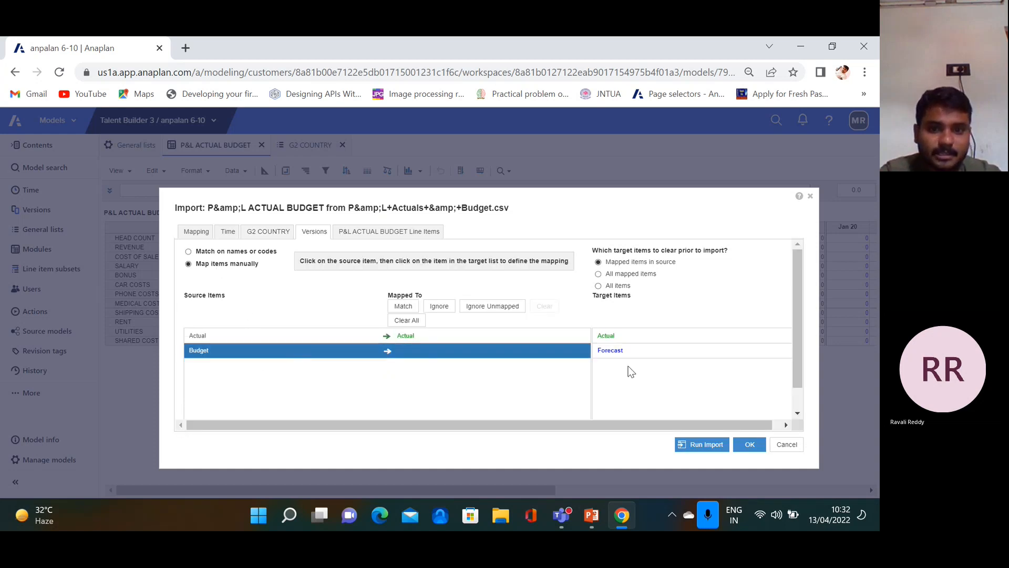
left_click(627, 349)
Review the line item mappings and run the import
left_click(407, 232)
scroll(730, 355, "down", 1)
scroll(730, 355, "up", 1)
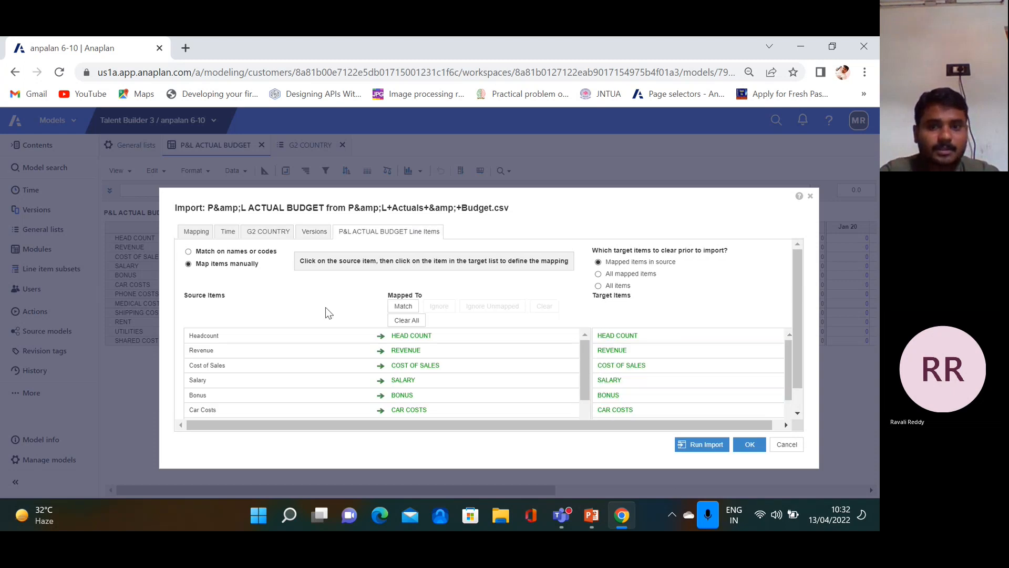
left_click(719, 445)
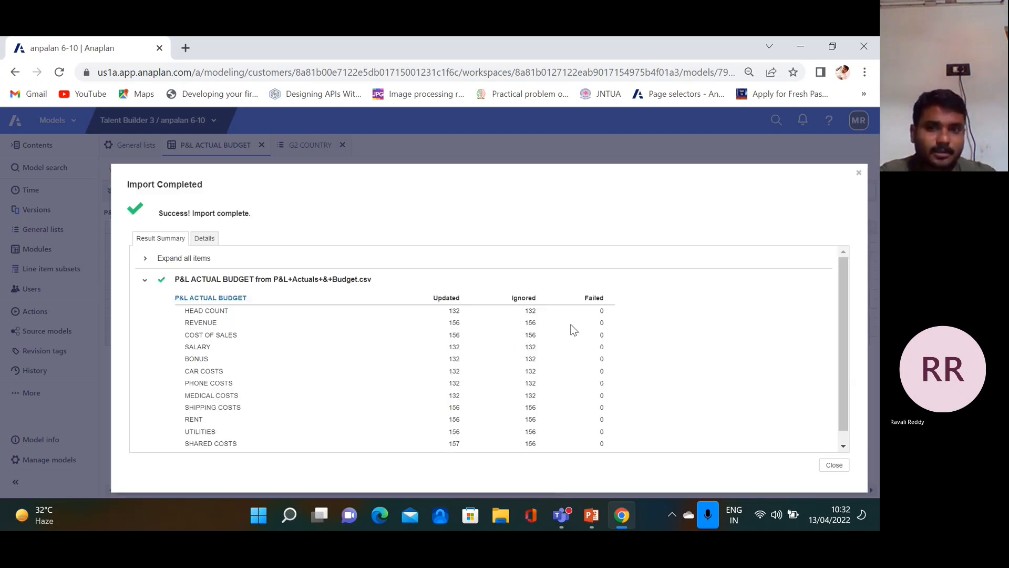
Check the HEAD COUNT updated and ignored counts, then close the import summary
scroll(683, 316, "down", 1)
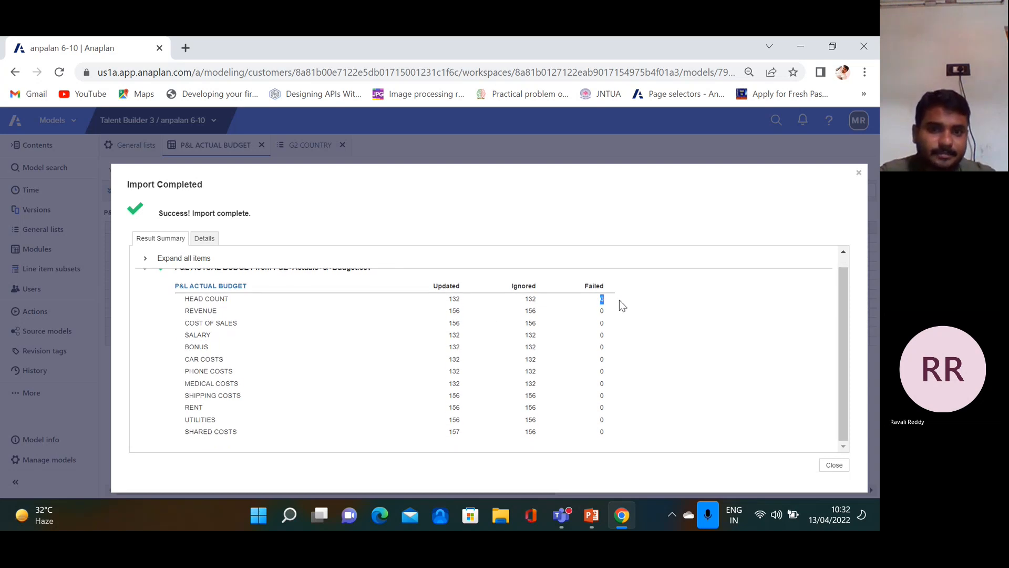
left_click_drag(619, 300, 609, 439)
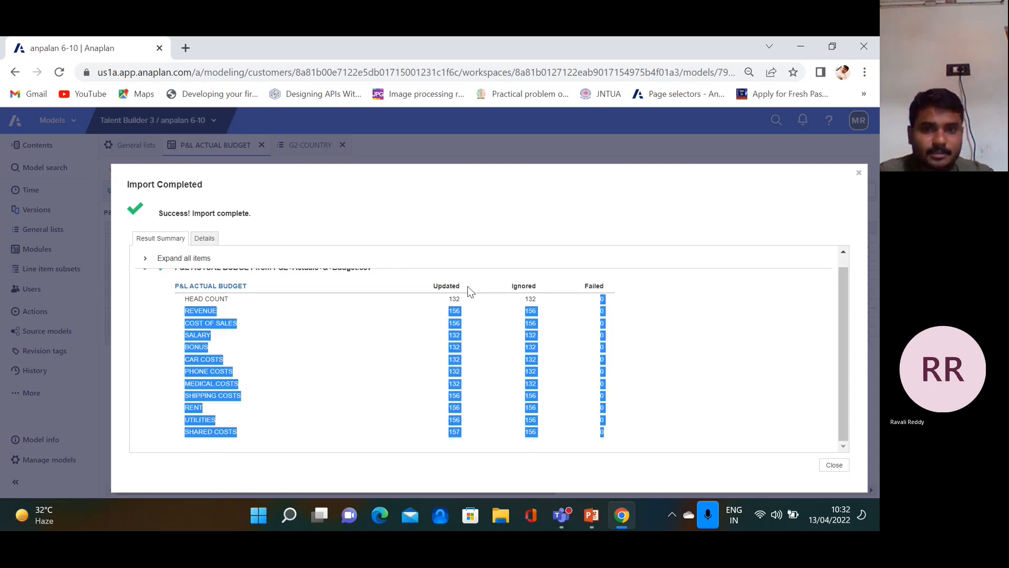
left_click(484, 303)
double_click(454, 299)
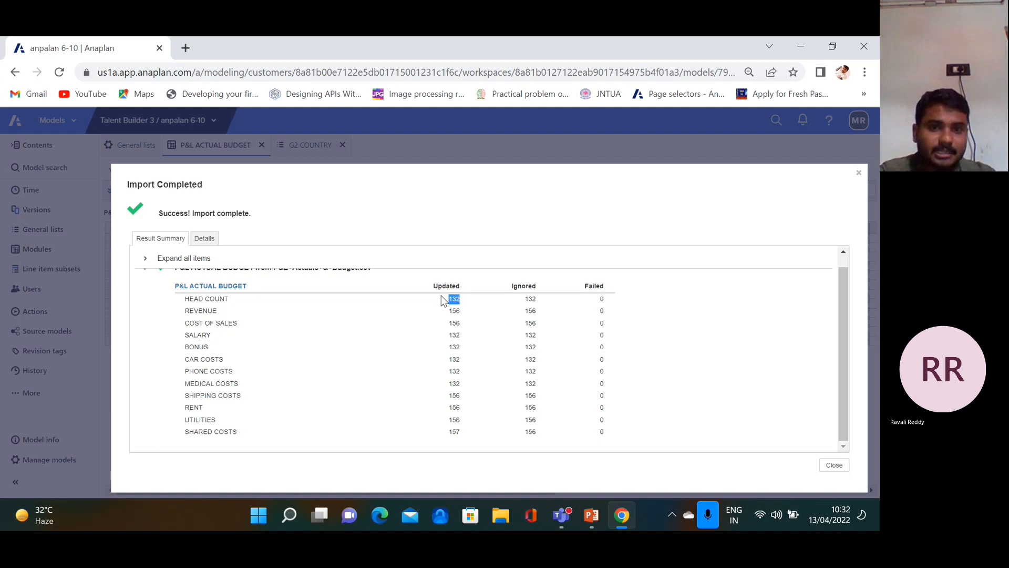
double_click(530, 299)
scroll(455, 336, "up", 1)
left_click(833, 466)
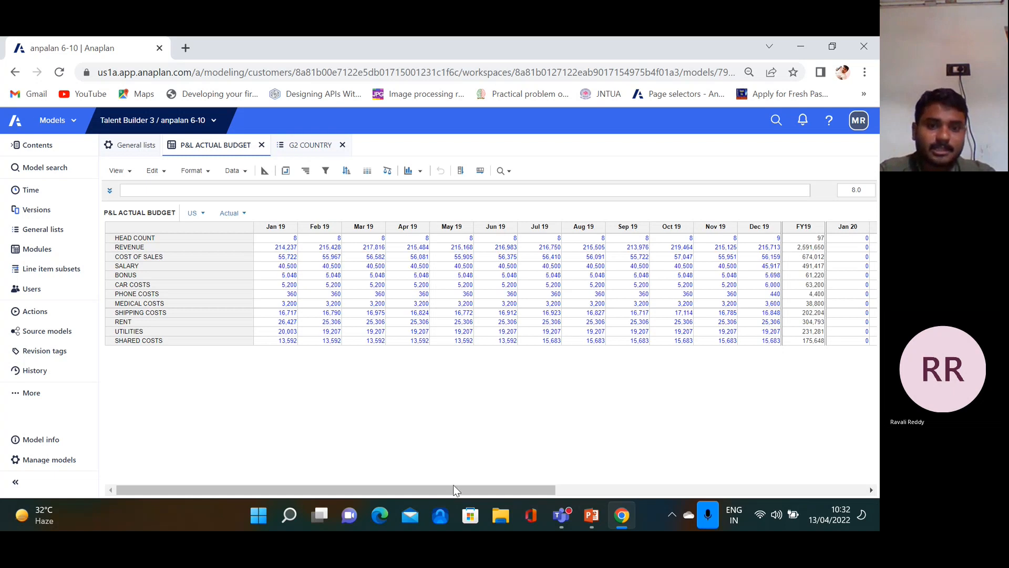
mouse_move(454, 486)
left_mouse_down()
mouse_move(642, 494)
mouse_move(441, 490)
left_mouse_up()
In Blueprint, style HEAD COUNT Heading1, REVENUE Heading2 and COST OF SALES Heading3
left_click(264, 171)
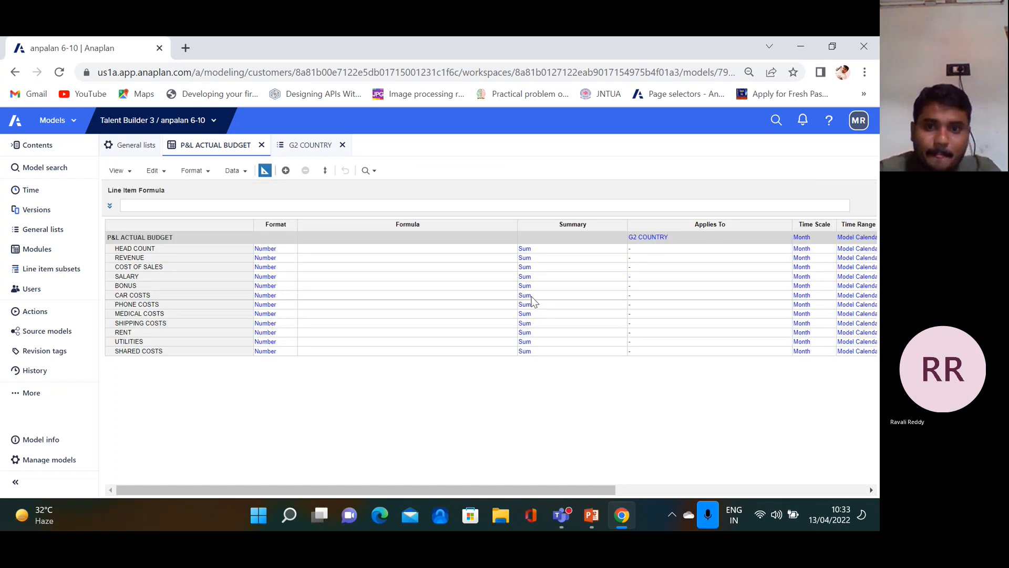
left_click_drag(540, 489, 597, 489)
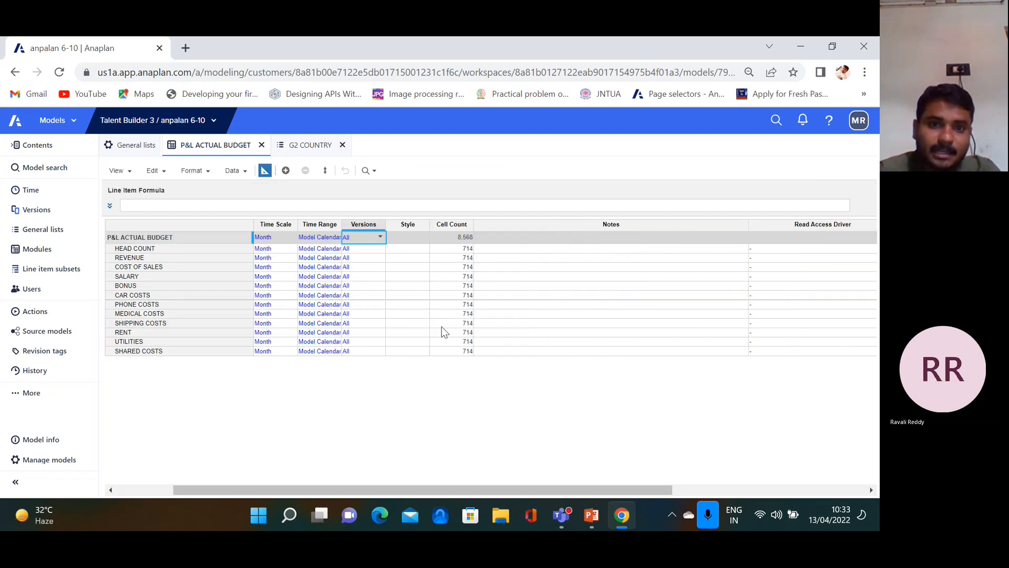
left_click(412, 238)
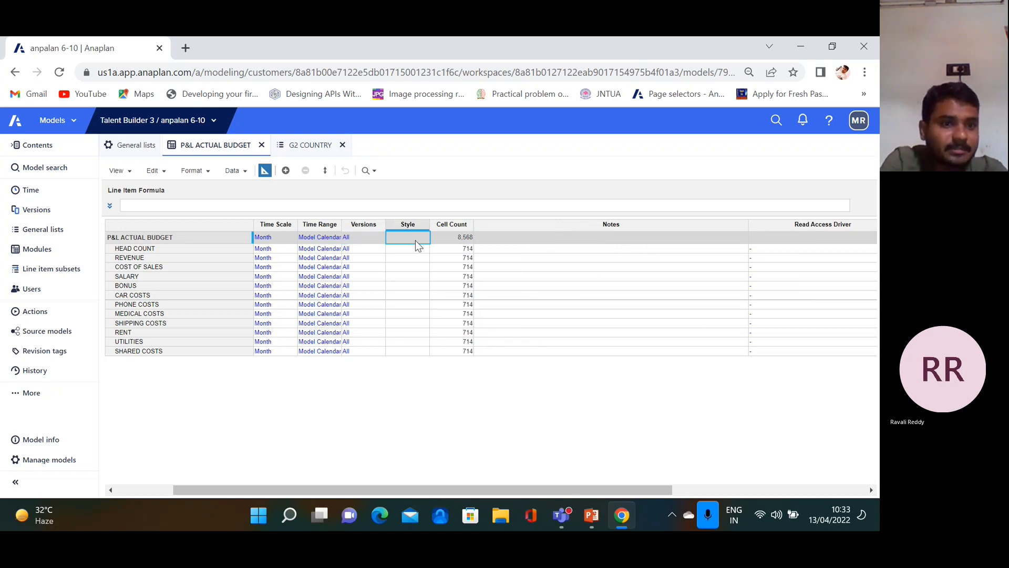
left_click(411, 248)
left_click(423, 249)
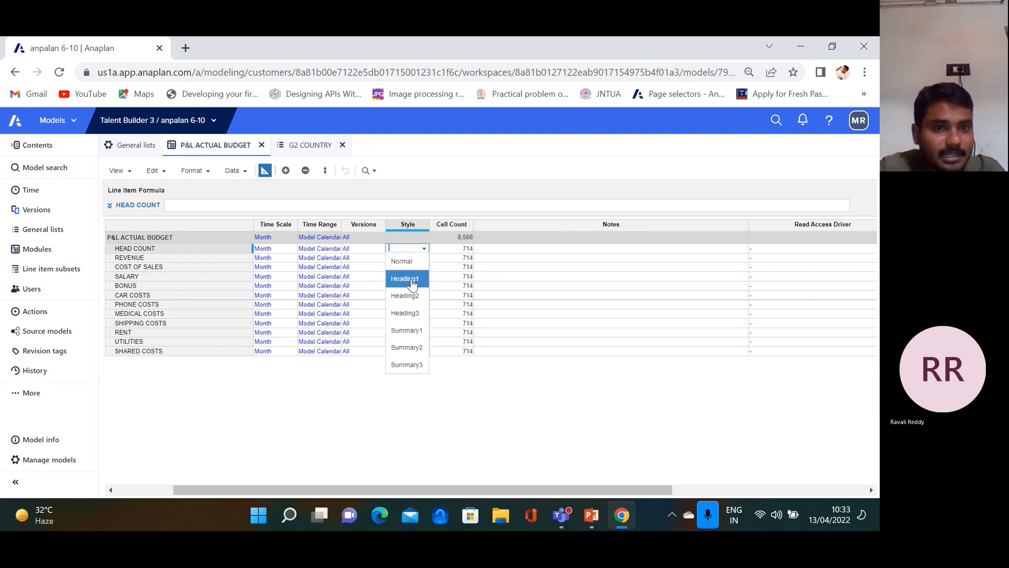
left_click(412, 281)
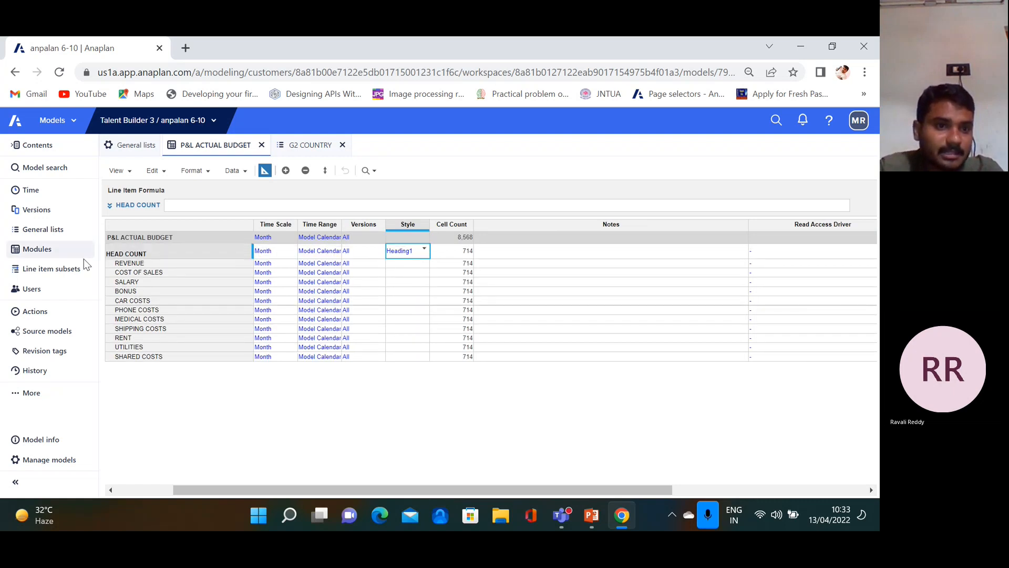
left_click(404, 264)
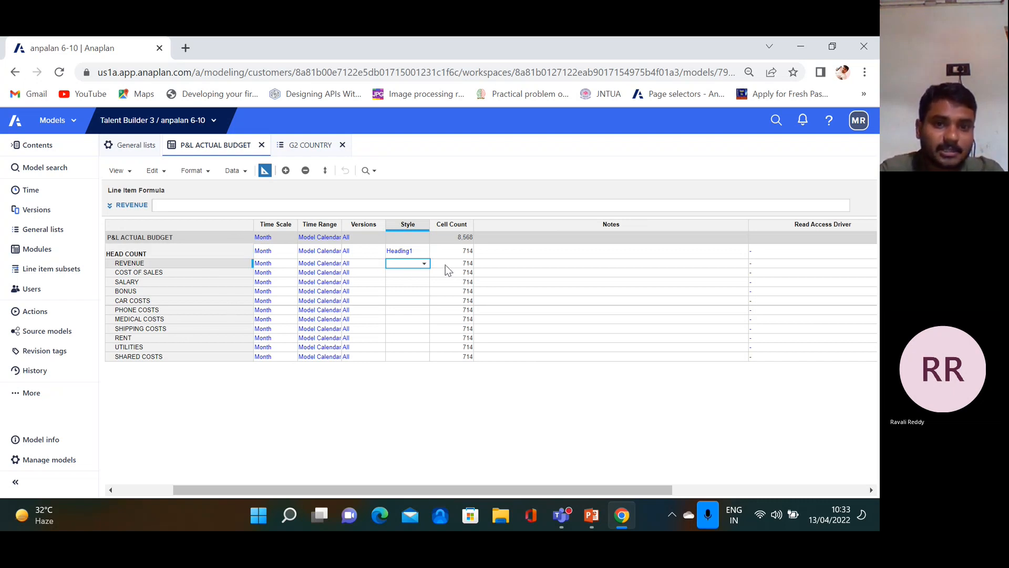
left_click(424, 263)
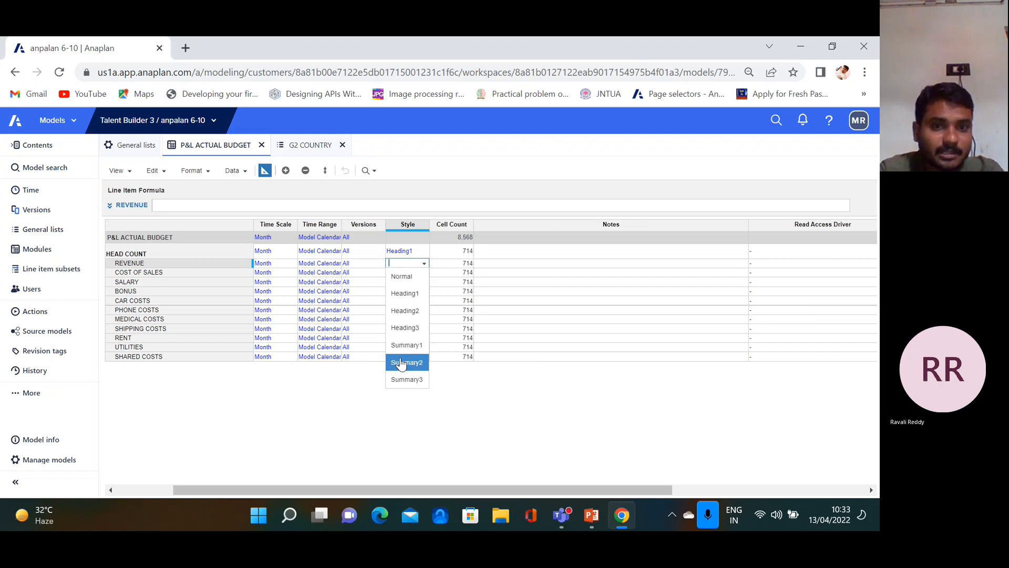
left_click(405, 311)
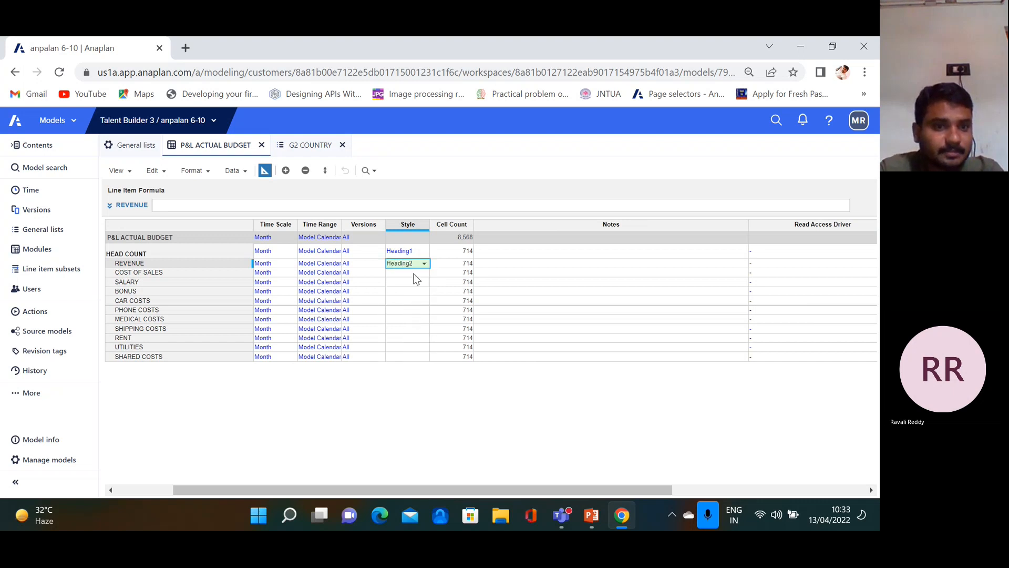
left_click(414, 274)
left_click(423, 275)
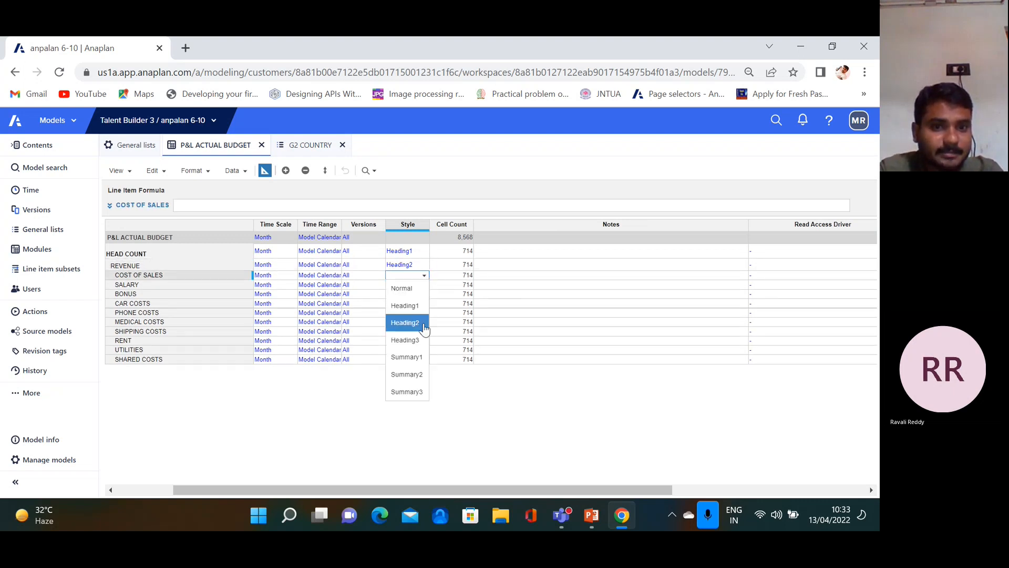
left_click(415, 340)
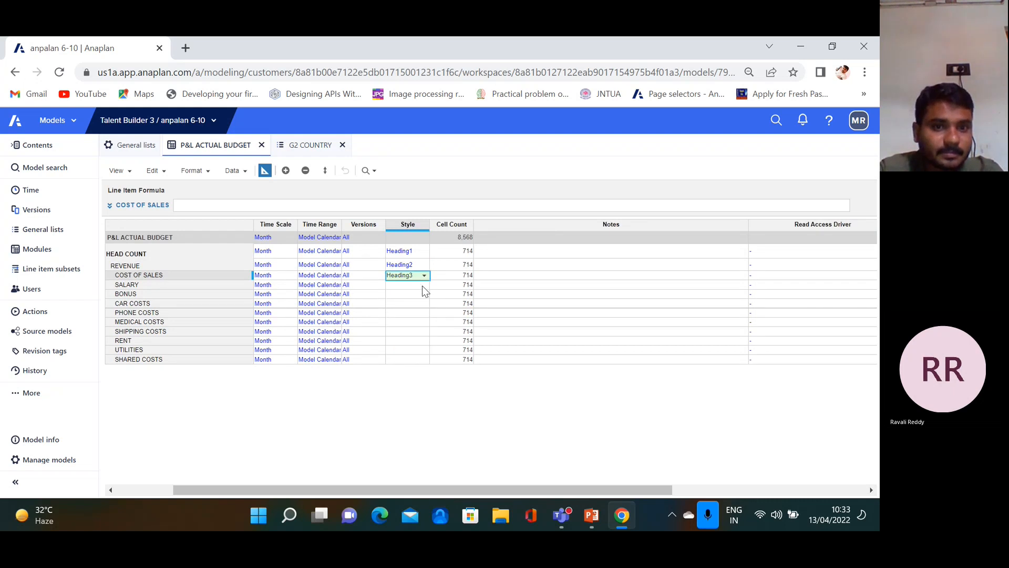
Style SALARY Summary1, BONUS Summary2 and CAR COSTS Summary3, then return to grid view
left_click(421, 286)
left_click(423, 287)
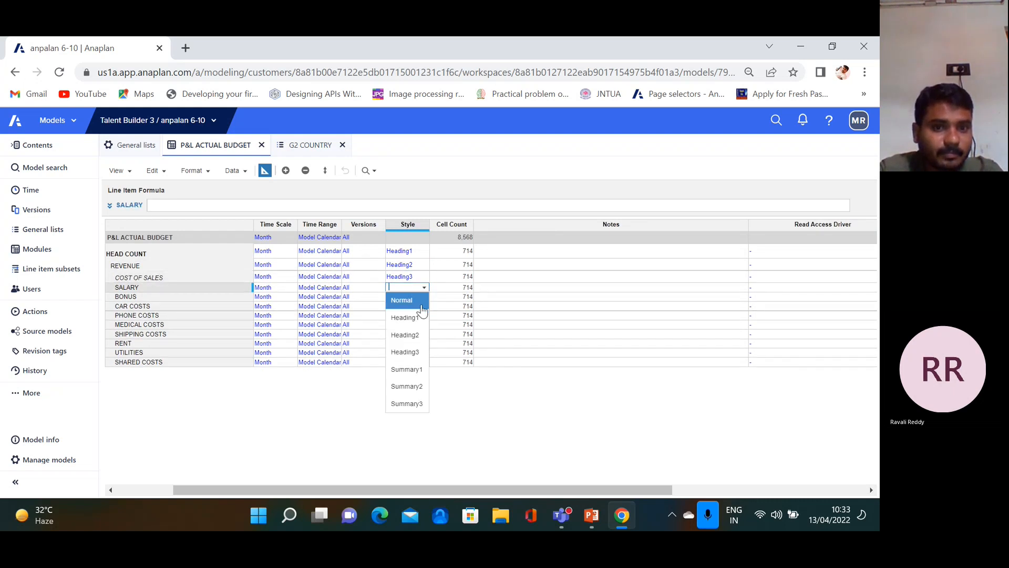
left_click(422, 369)
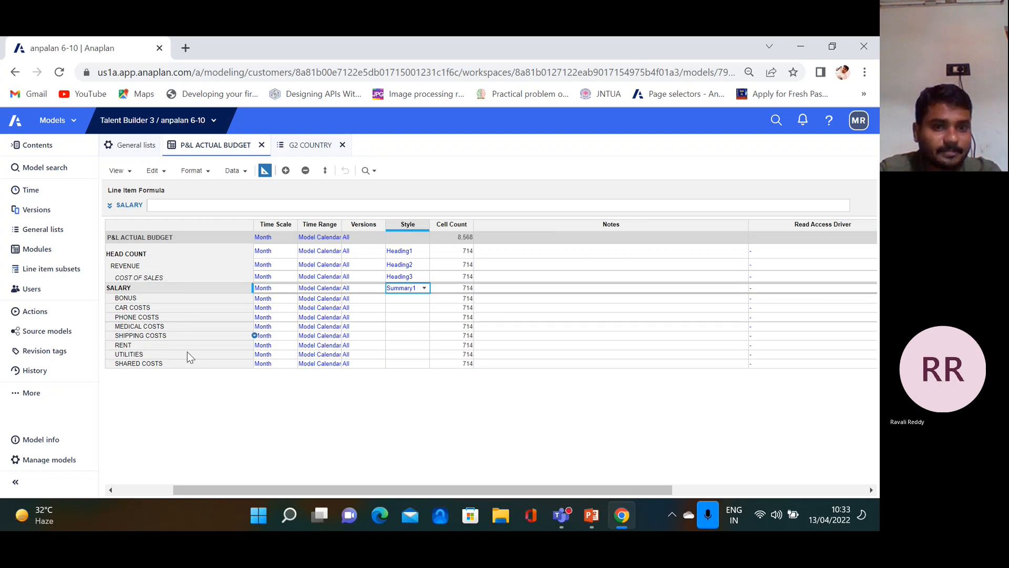
left_click(410, 299)
left_click(424, 298)
left_click(416, 398)
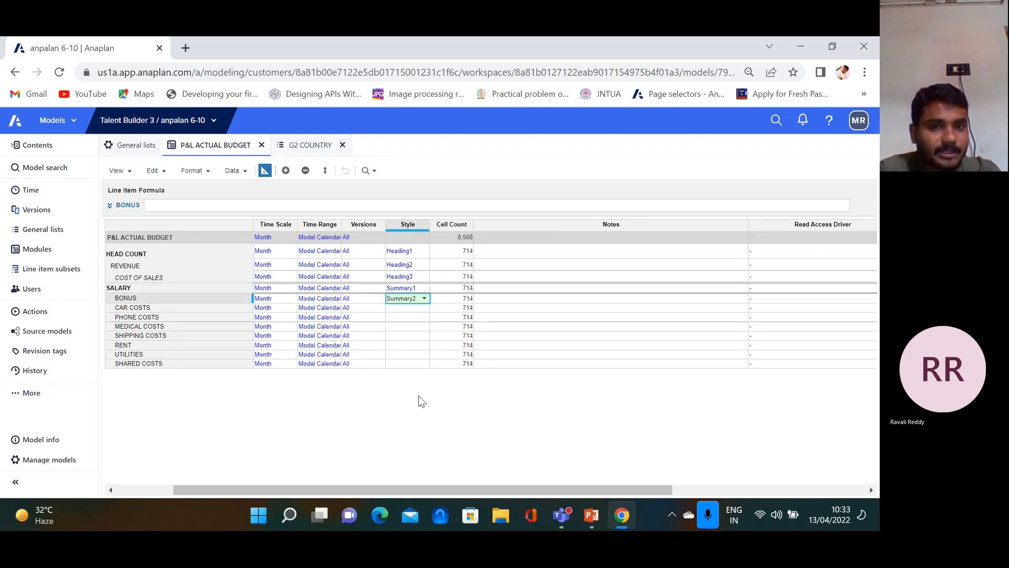
left_click(412, 307)
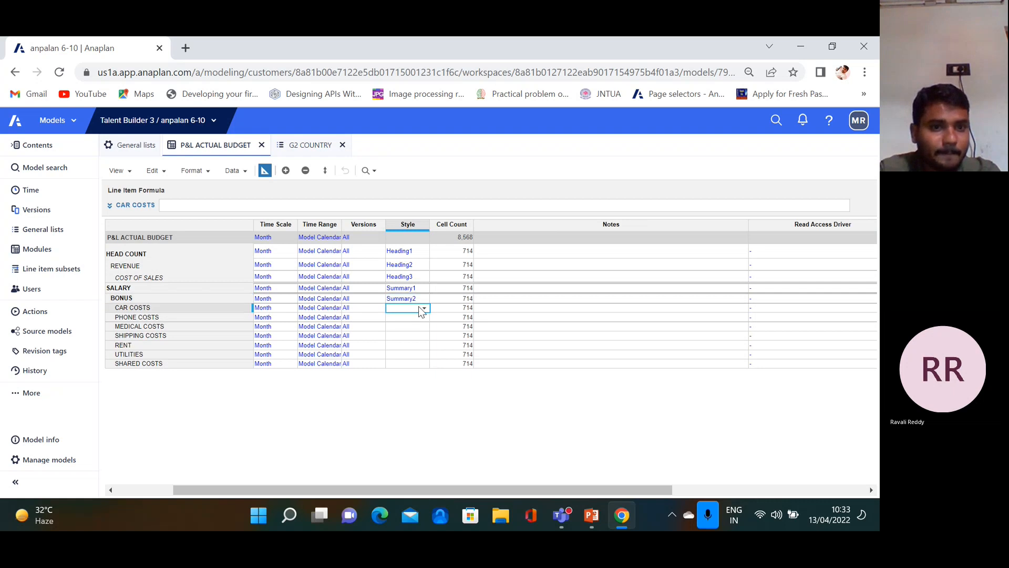
left_click(424, 307)
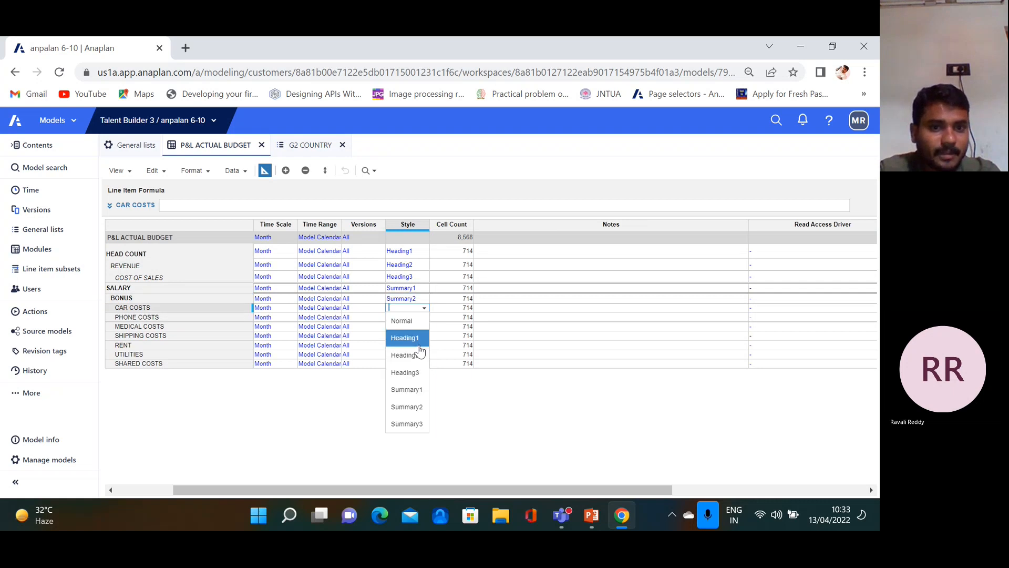
left_click(416, 425)
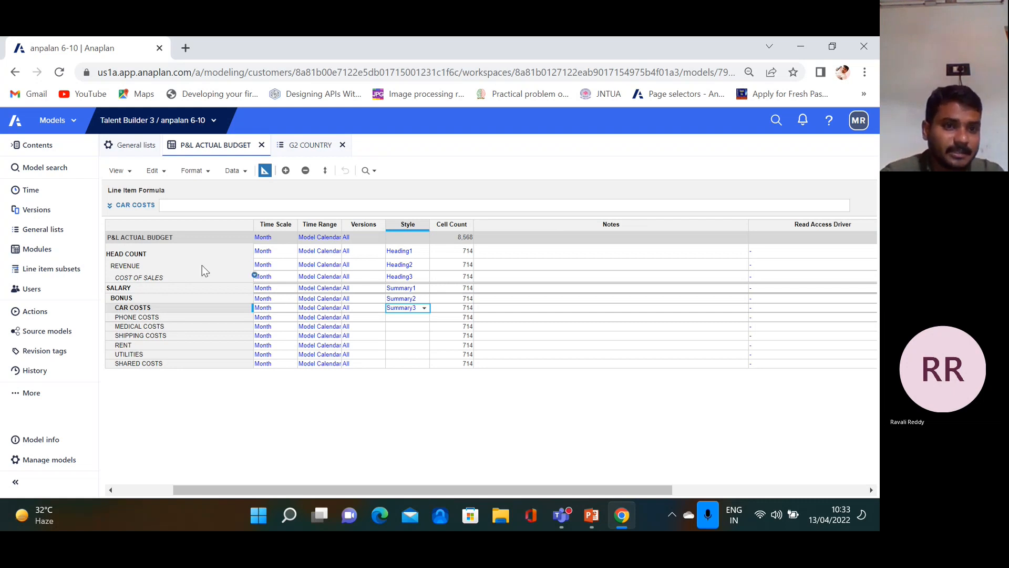
left_click(265, 172)
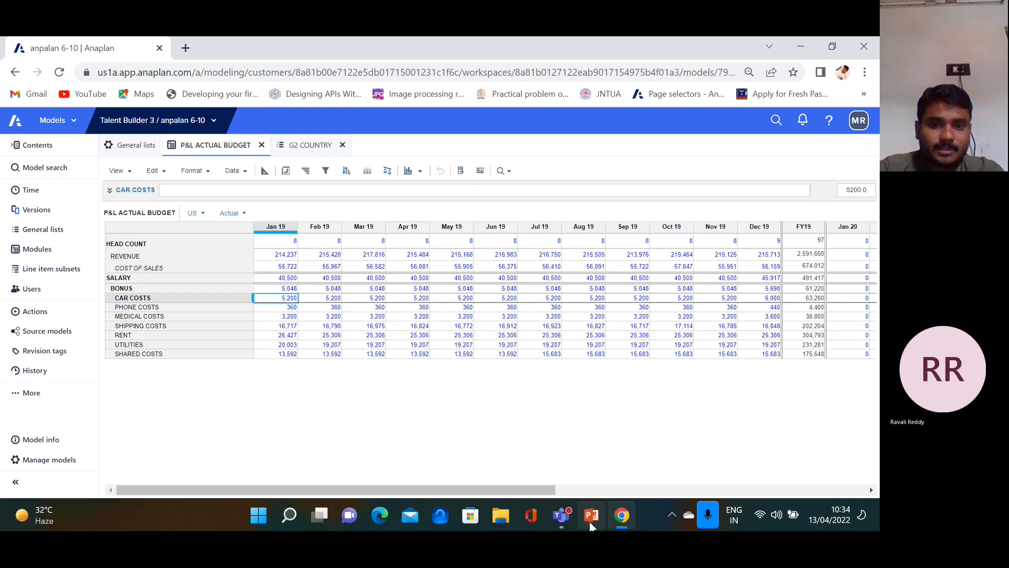
left_click(590, 516)
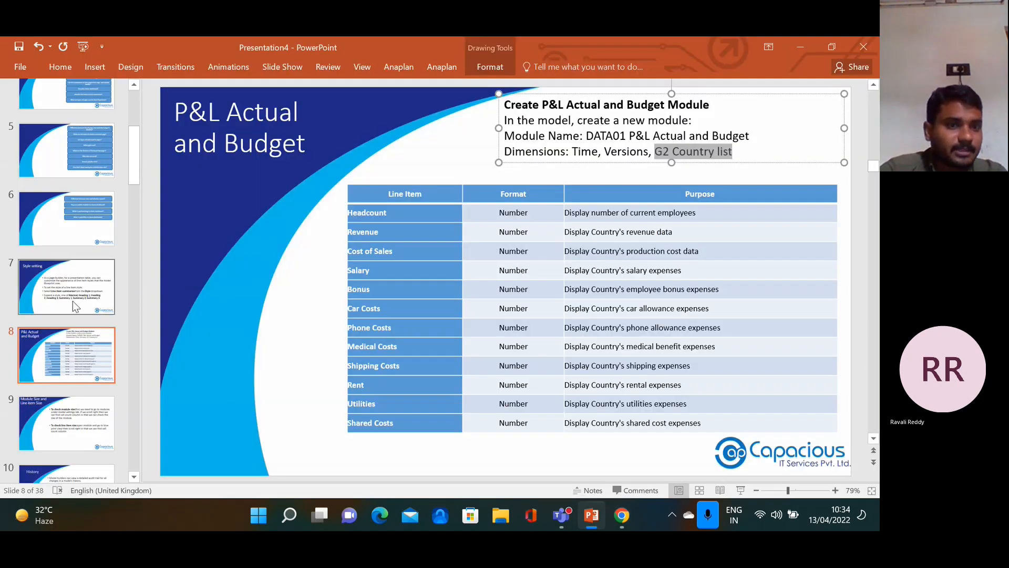
Display slide 9, Module Size and Line item Size, from the slide pane
left_click(71, 420)
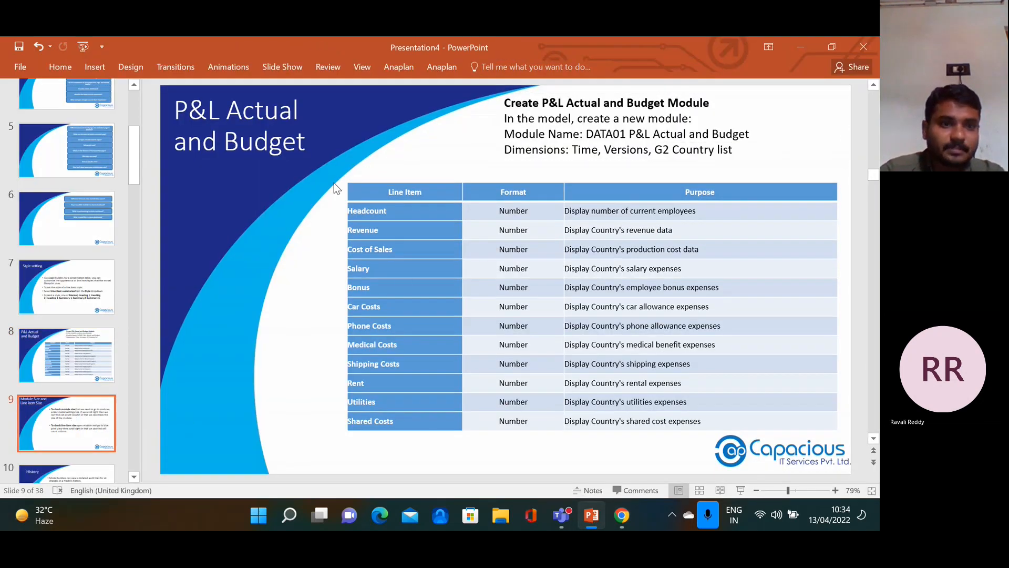
left_click(32, 418)
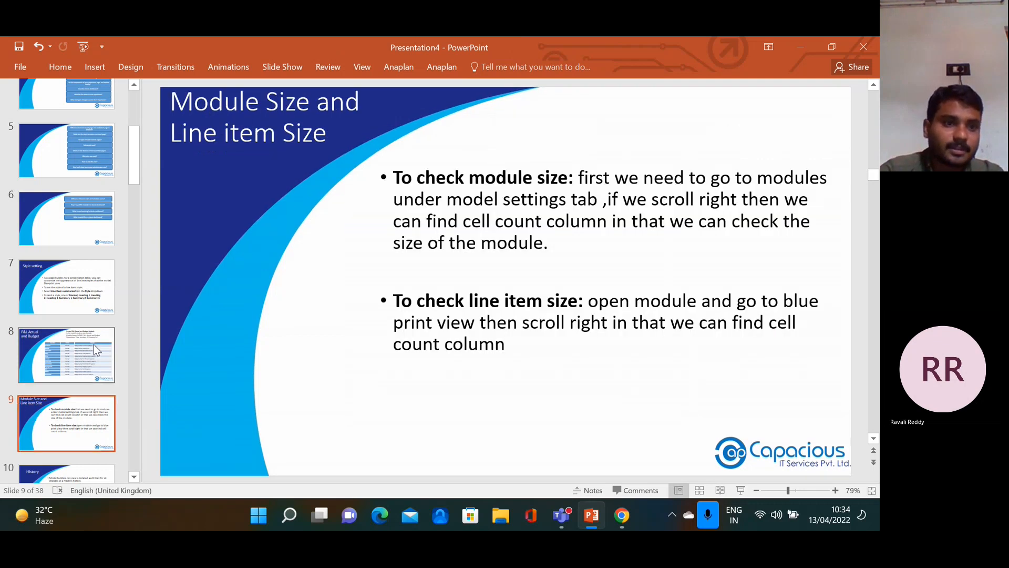
left_click(73, 310)
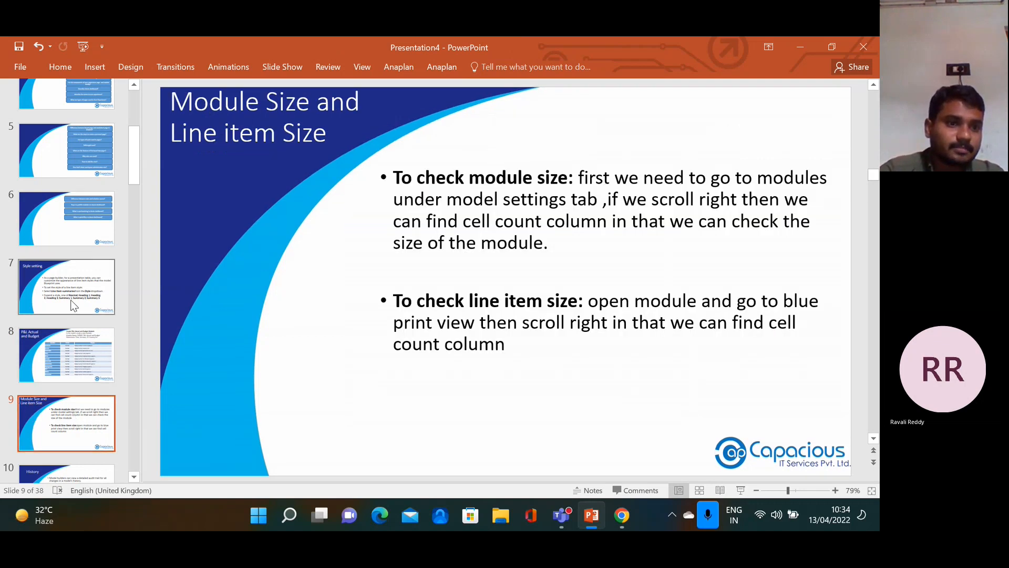
left_click(62, 358)
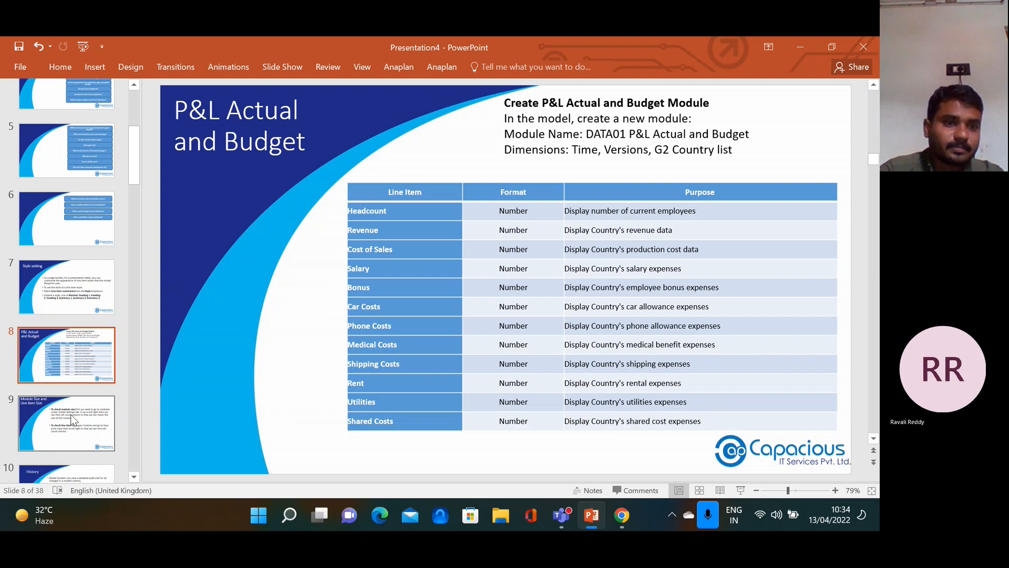
left_click(78, 424)
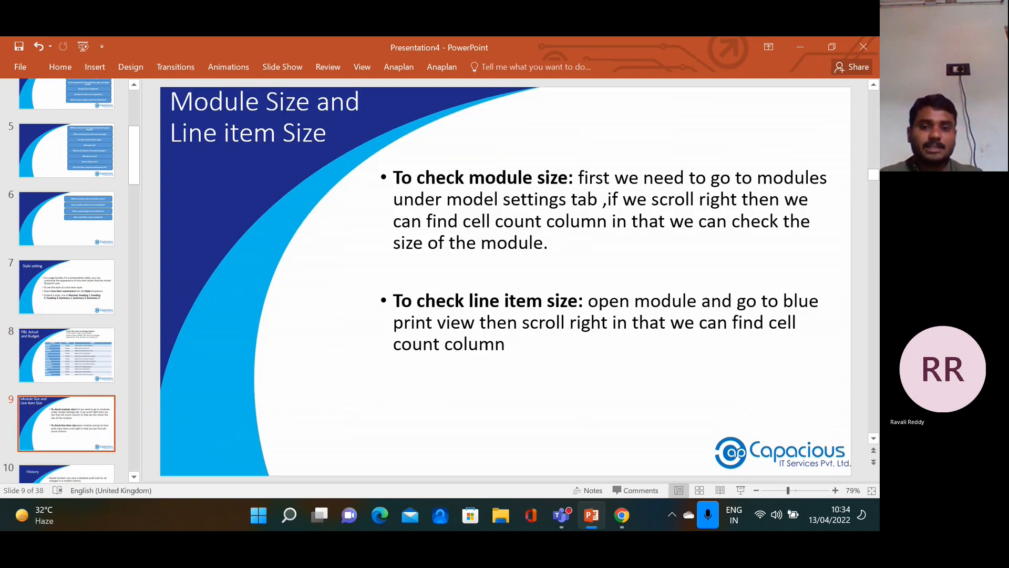
Back in Anaplan, open the P&L ACTUAL BUDGET module from the Modules list
left_click(620, 518)
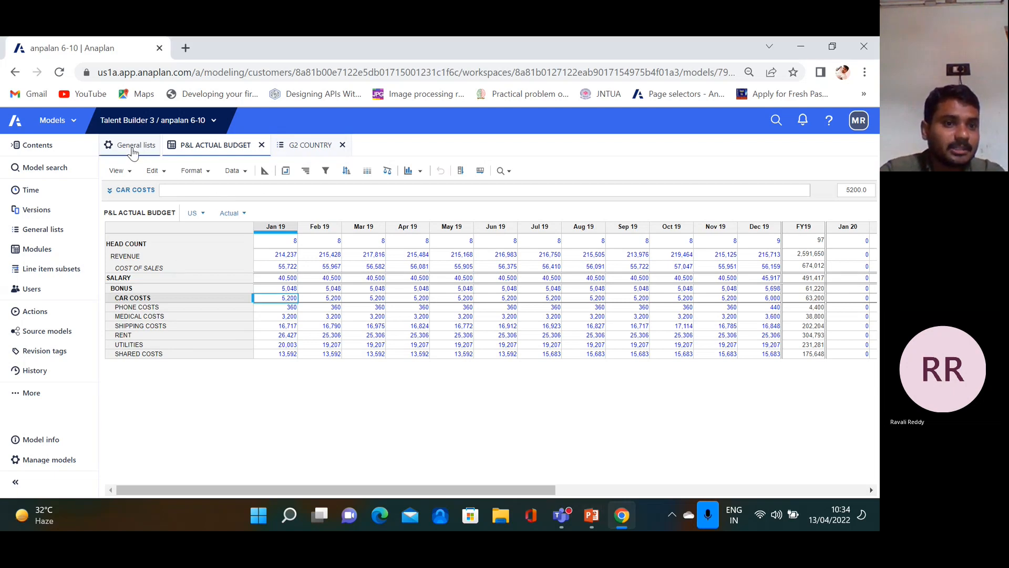
left_click(38, 250)
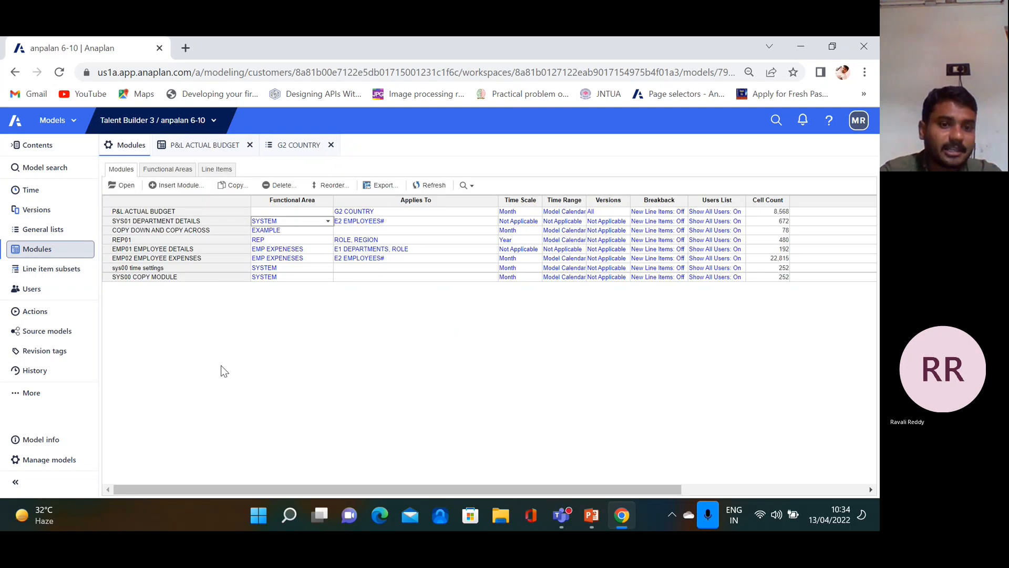
left_click_drag(297, 493, 360, 494)
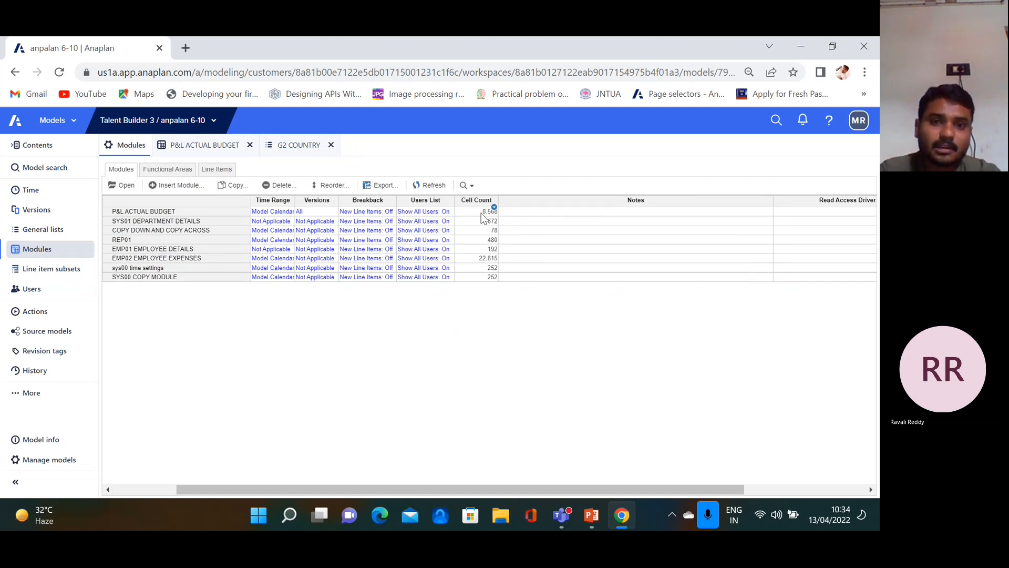
left_click(173, 215)
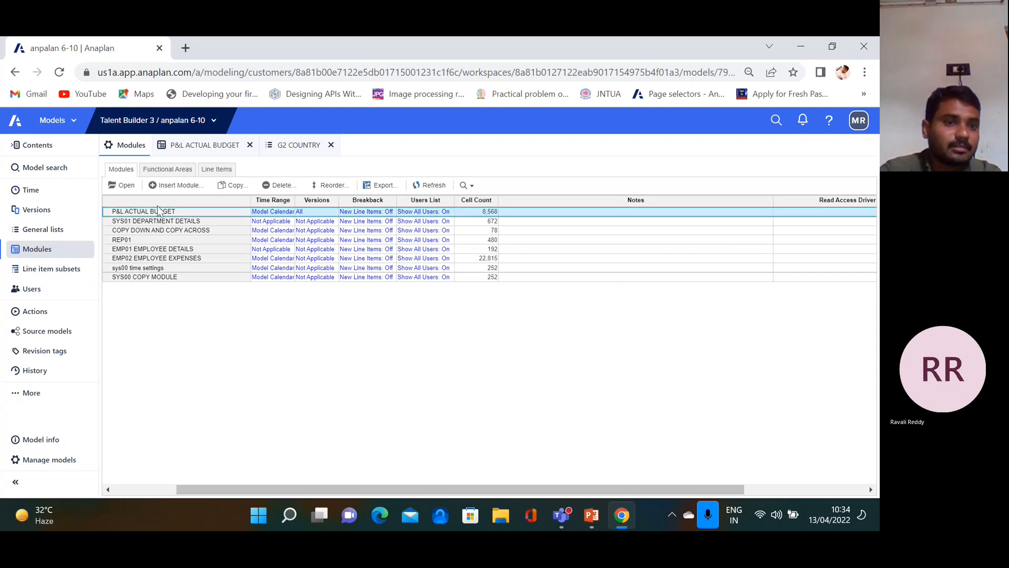
left_click(126, 186)
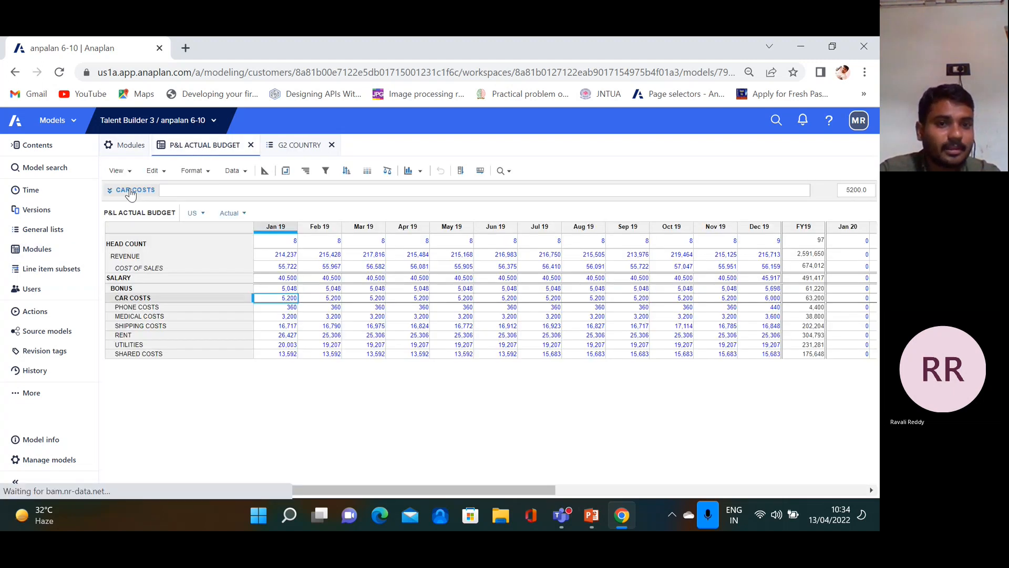
Check the blueprint's cell counts: 714 per line item and 8,568 for the module
left_click(264, 173)
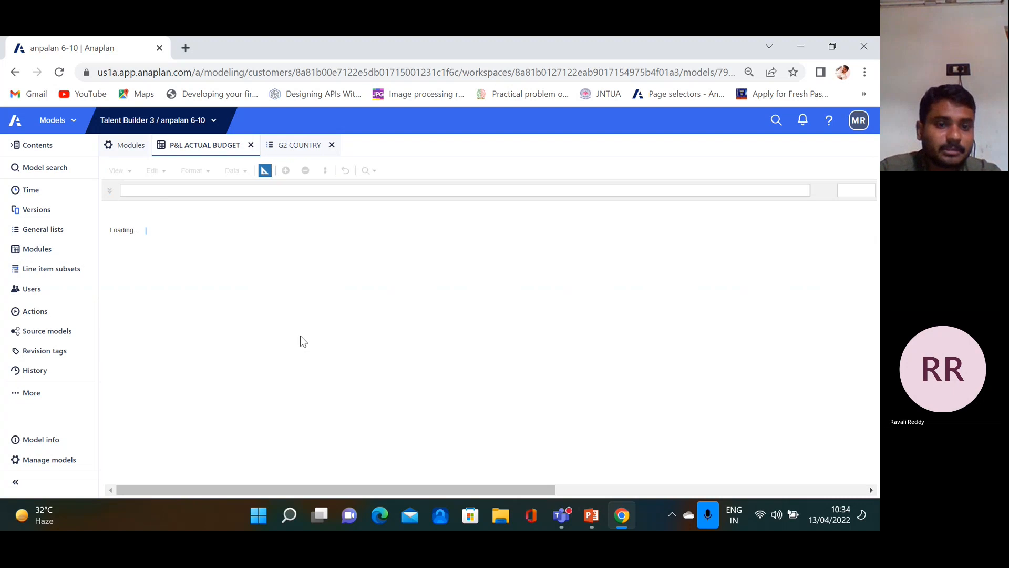
left_click_drag(417, 490, 481, 500)
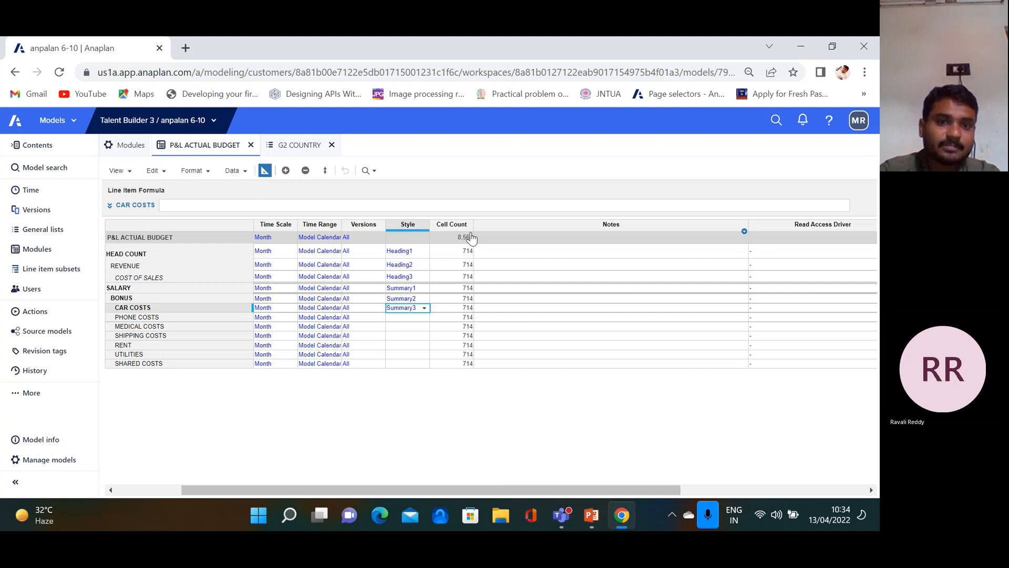
left_click(469, 252)
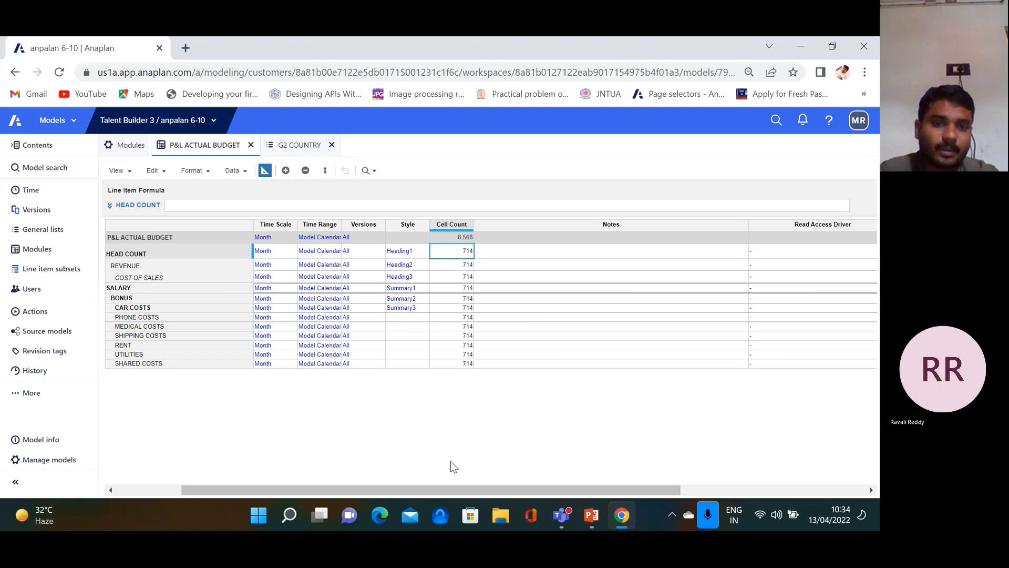
left_click(265, 171)
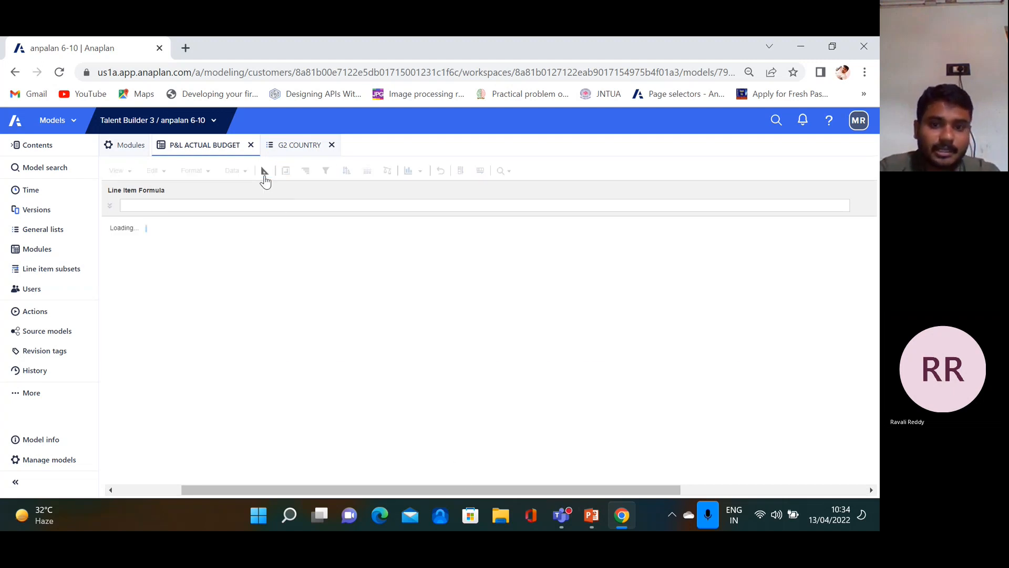
Display PowerPoint slide 10, 'History', about the model's audit trail and restoring versions
left_click(592, 517)
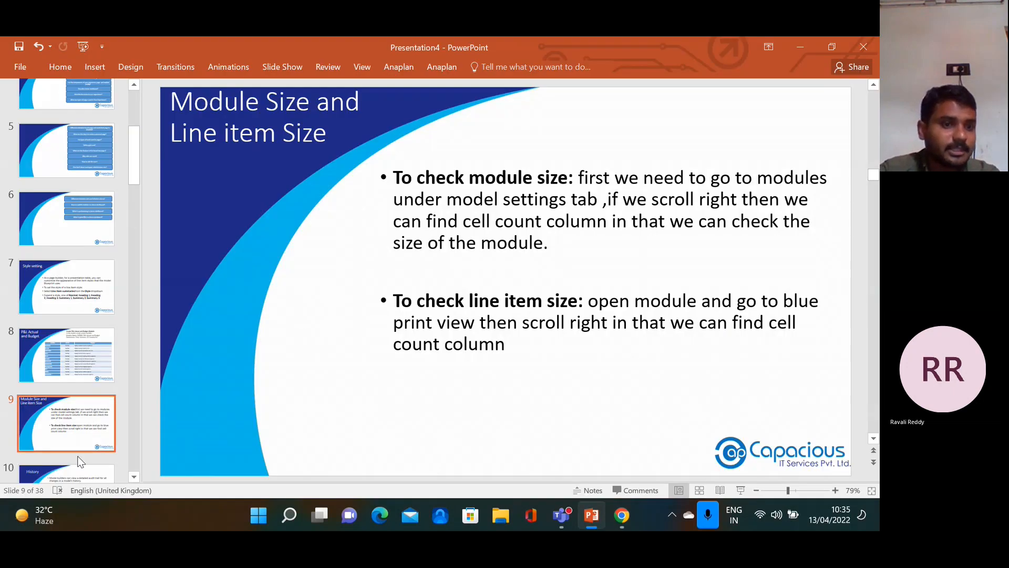
left_click_drag(134, 174, 136, 211)
left_click(90, 264)
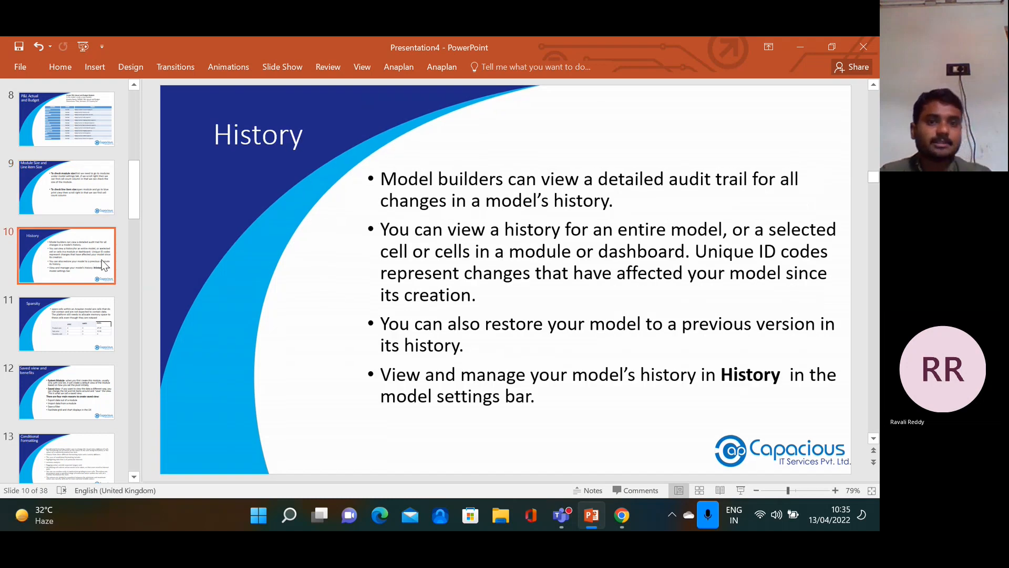
In Anaplan's General lists, select E1 DEPARTMENTS and start inserting a new list before it
left_click(618, 522)
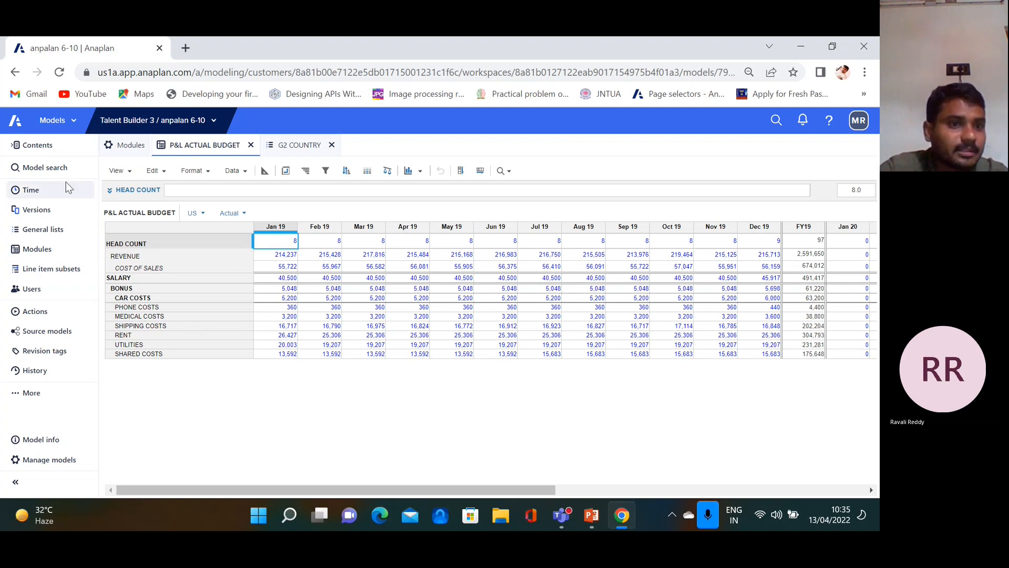
left_click(50, 234)
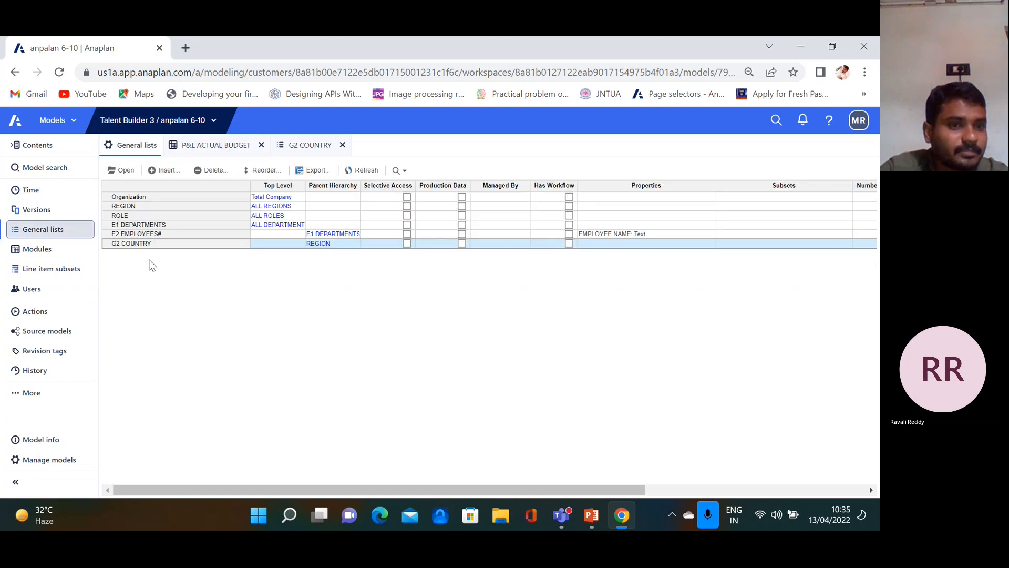
left_click(157, 225)
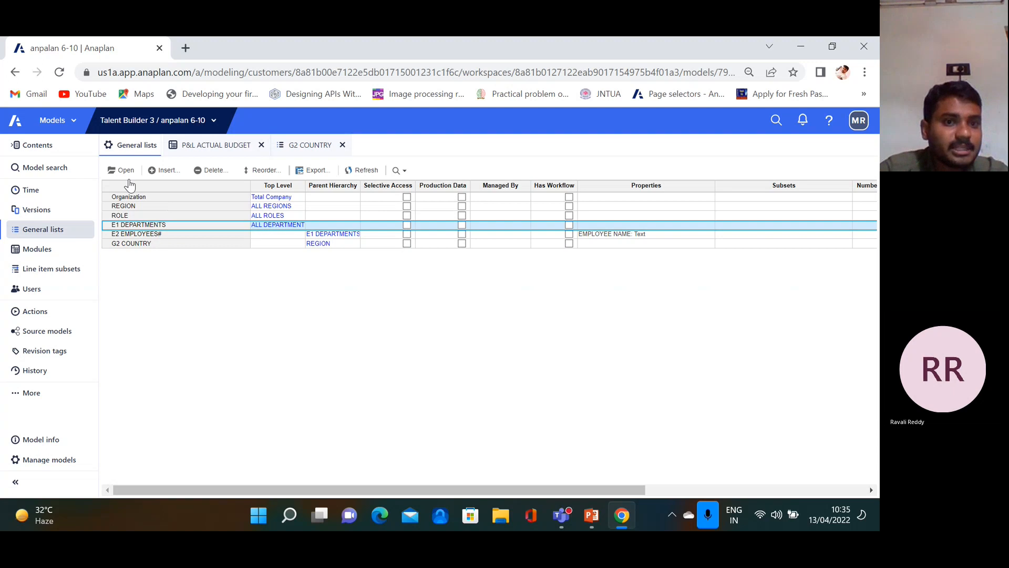
left_click(165, 170)
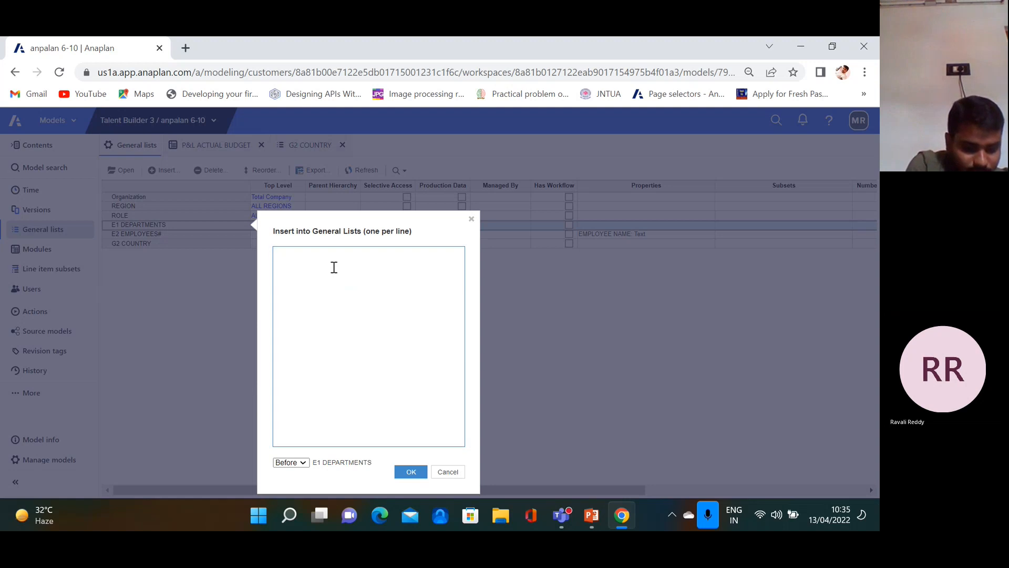
Create the WORLD COUNTRIES general list at the Start position and open it in its own tab
type("WORLD COUNTRIES")
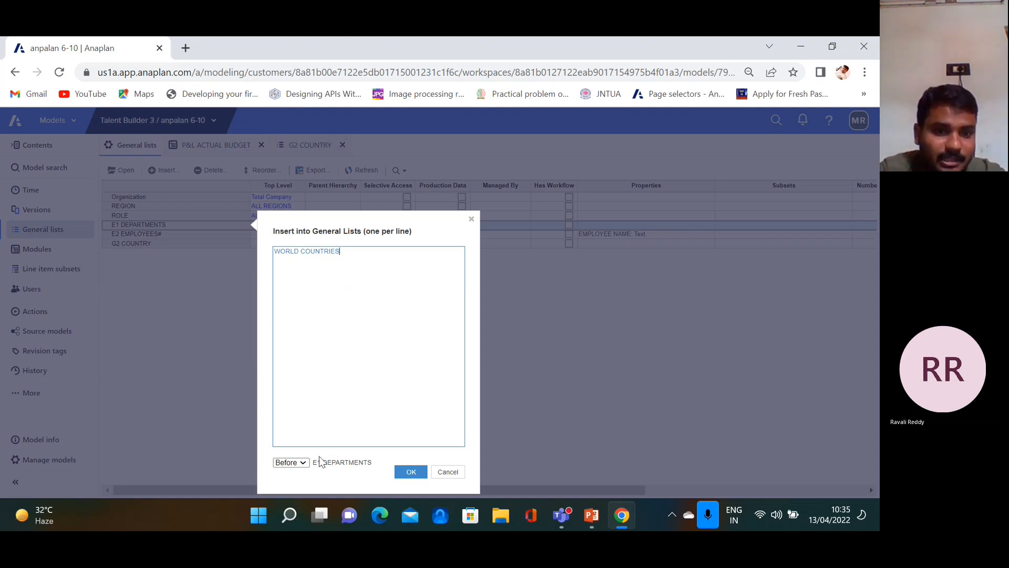
left_click(303, 463)
left_click(288, 443)
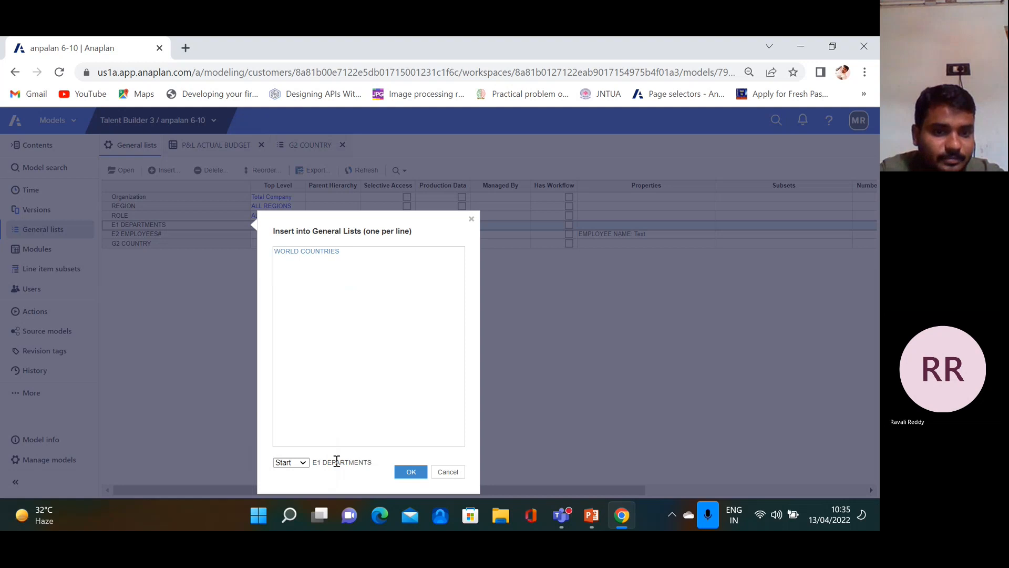
left_click(412, 472)
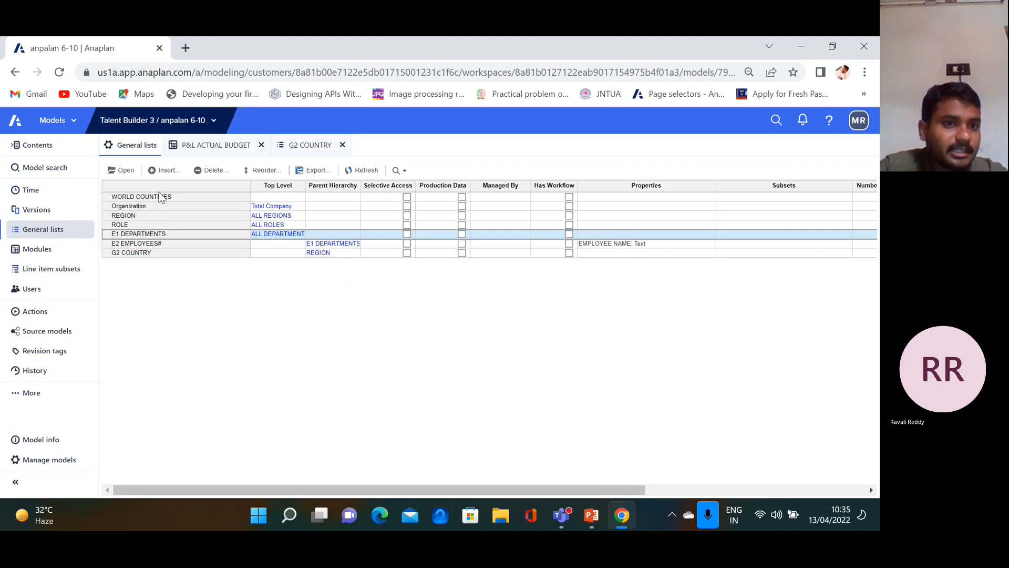
left_click(160, 197)
left_click(133, 174)
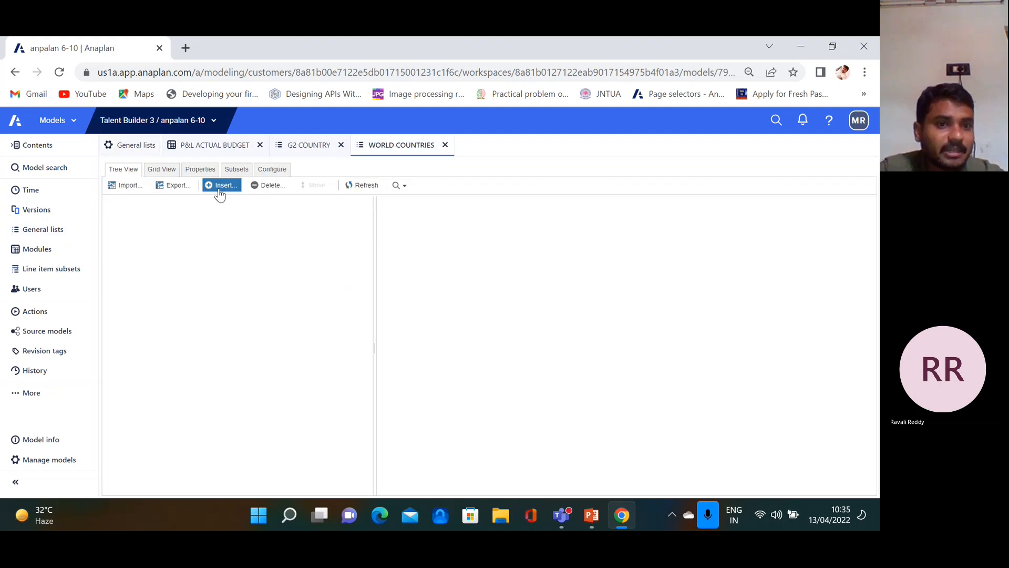
Insert six items into WORLD COUNTRIES: INDIA, USA, CHINA, BRAZIL, UK and NEWYORK
left_click(220, 189)
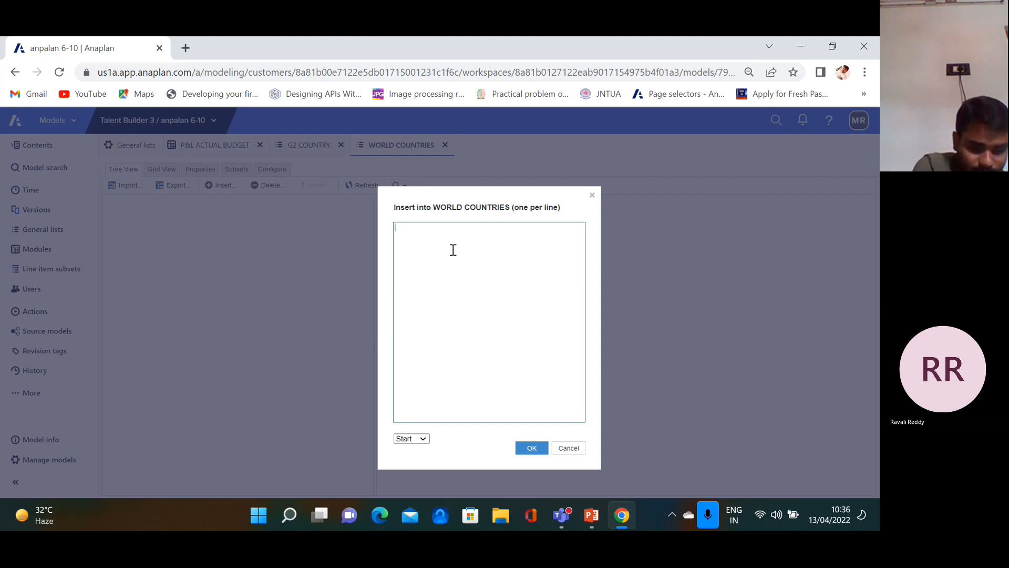
type("INDIA")
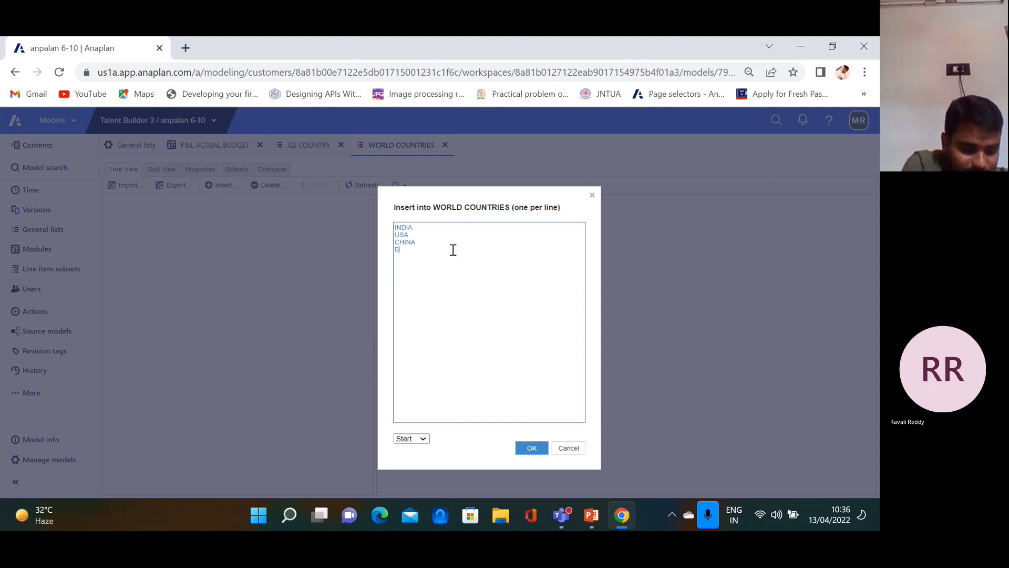
type("RAZIL")
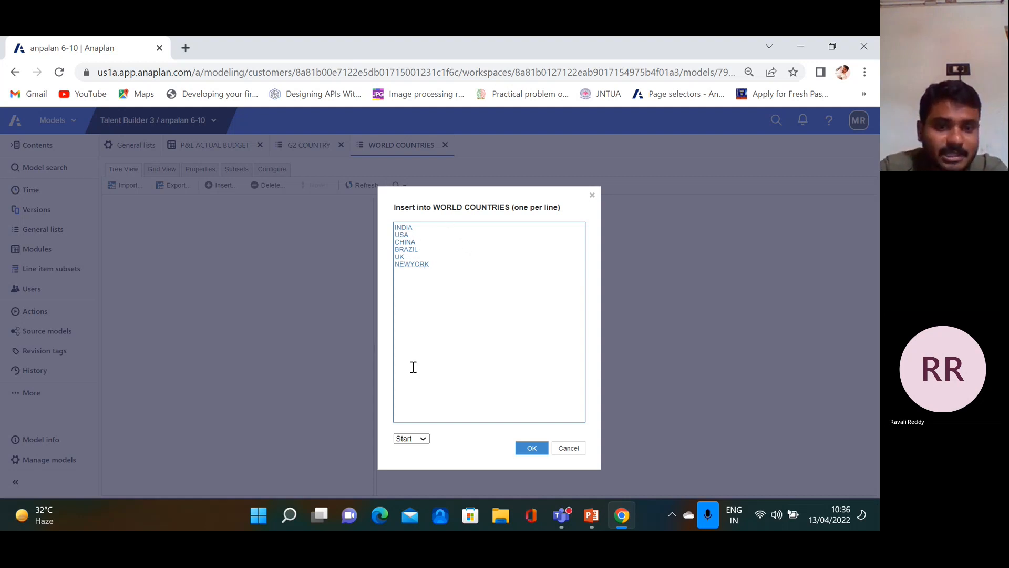
left_click(529, 448)
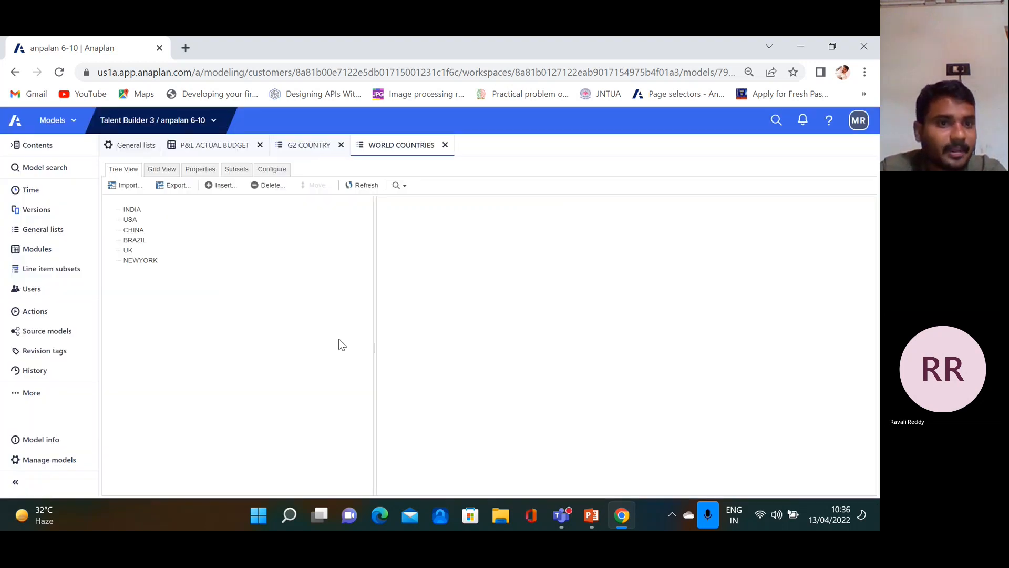
In Grid View, give INDIA, USA and CHINA the codes IN, US and CH
left_click(165, 171)
left_click(370, 213)
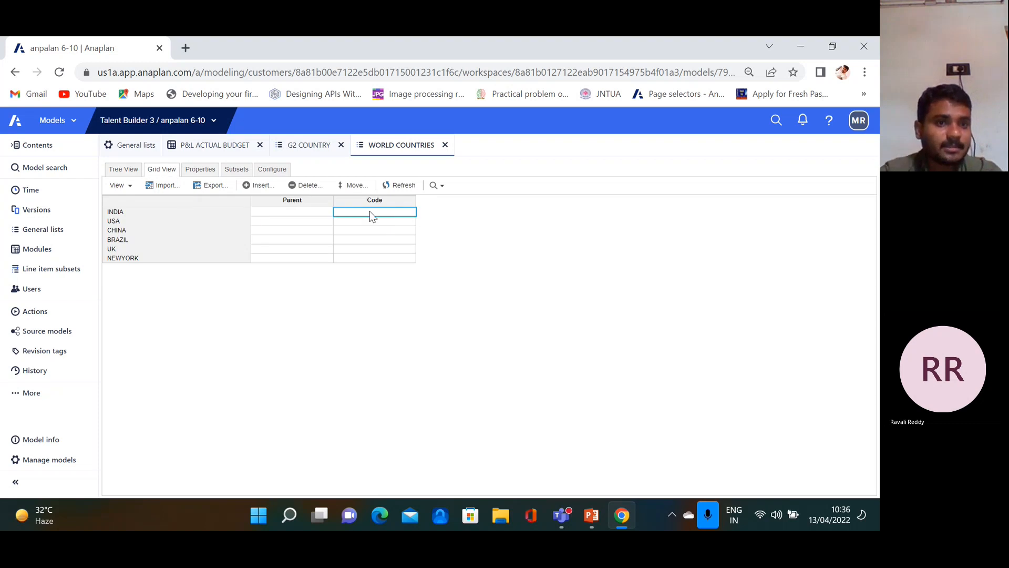
left_click(370, 211)
type("IN")
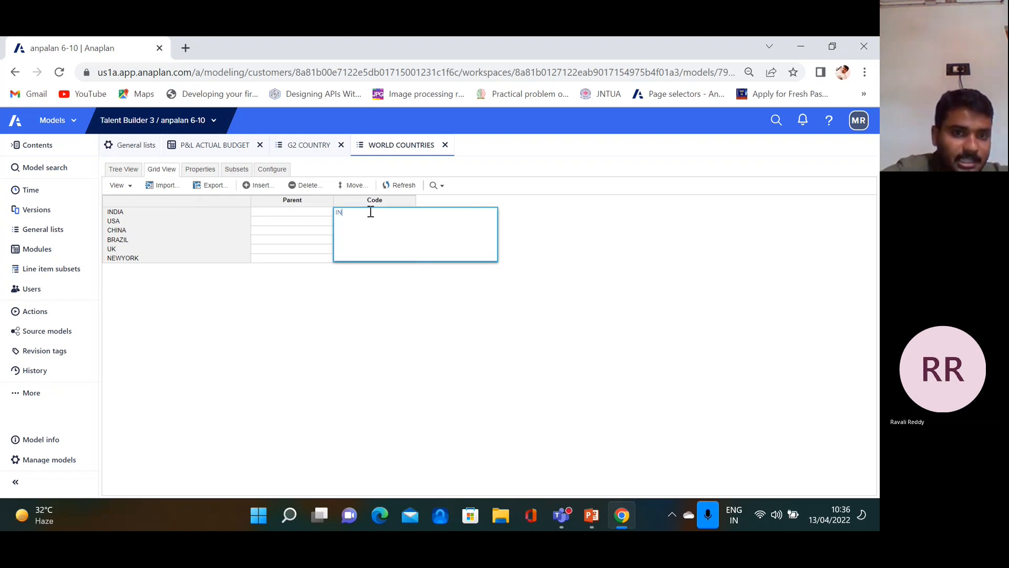
key("Return")
left_click(353, 221)
type("US")
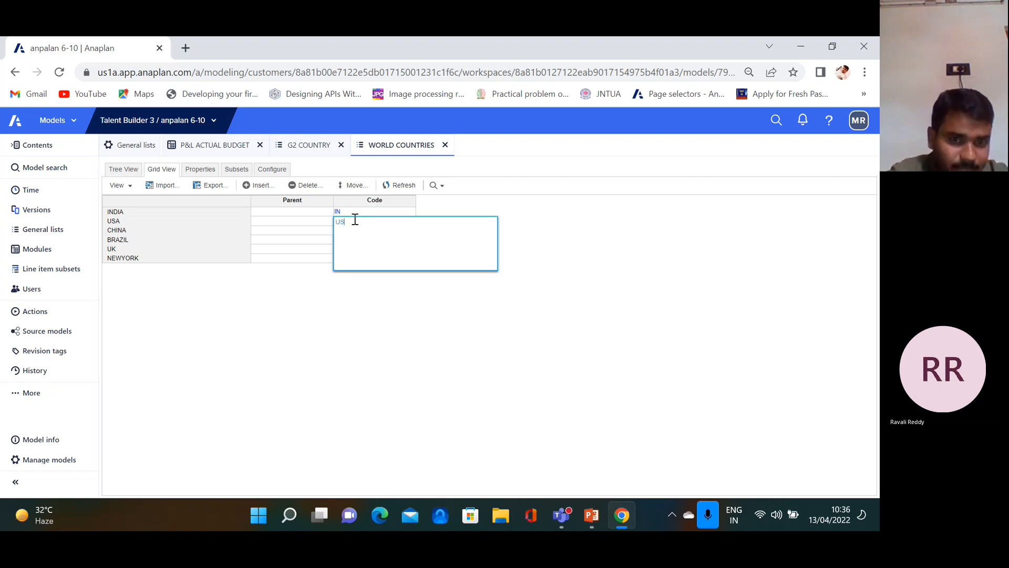
left_click(368, 408)
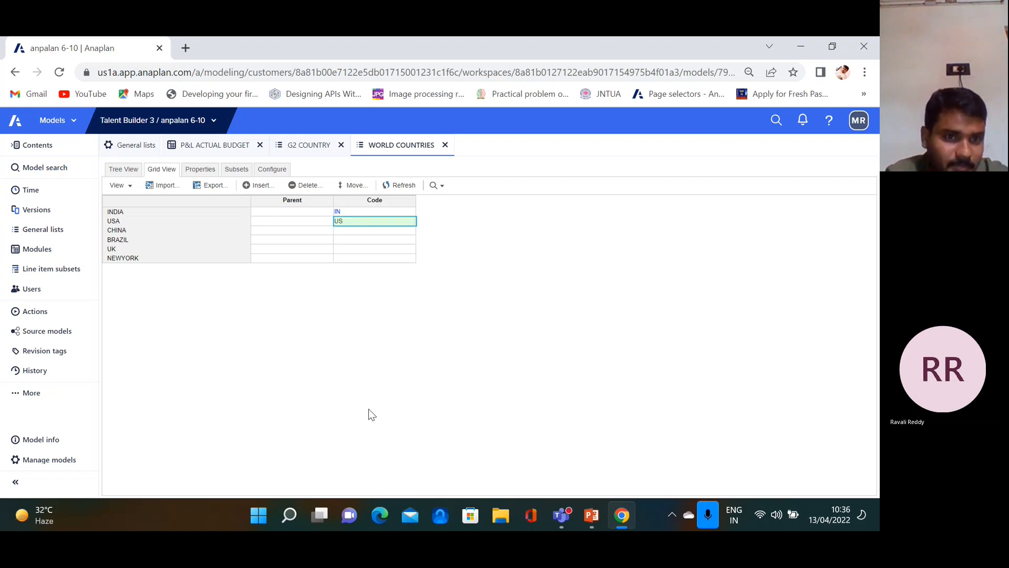
left_click(346, 230)
type("CH")
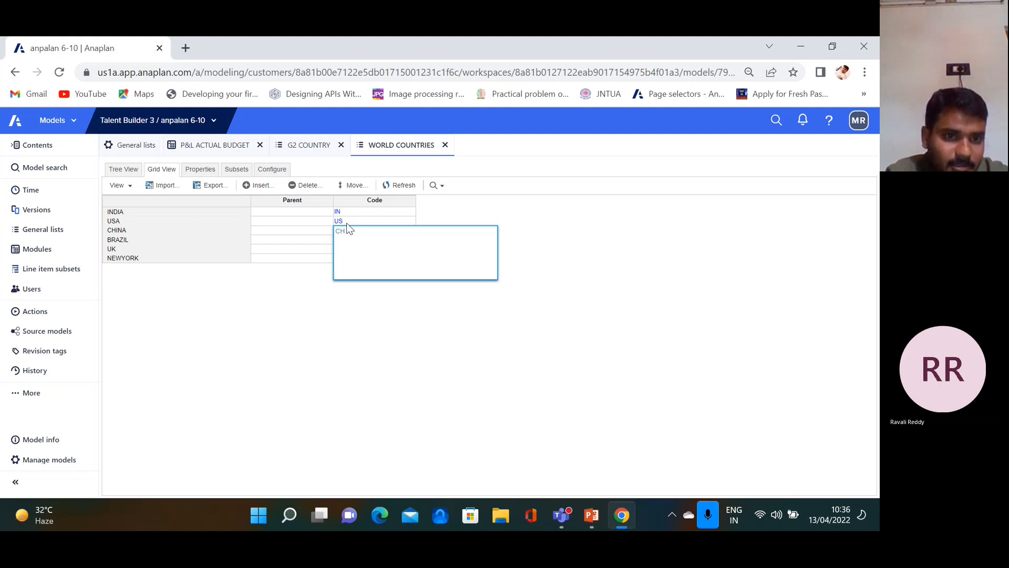
left_click(326, 297)
Give BRAZIL, UK and NEWYORK the codes BR, UK and NW
left_click(351, 239)
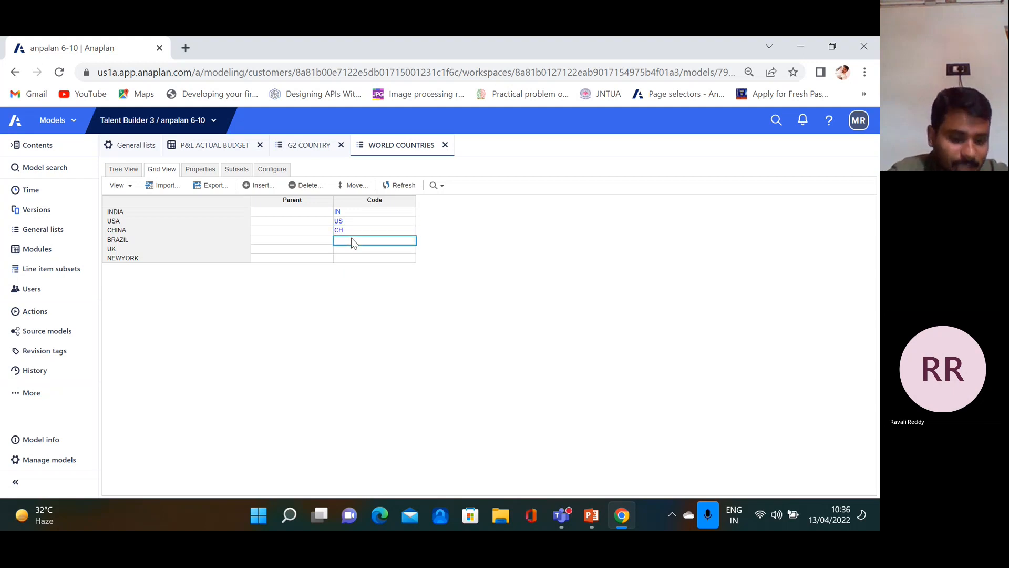
type("BR")
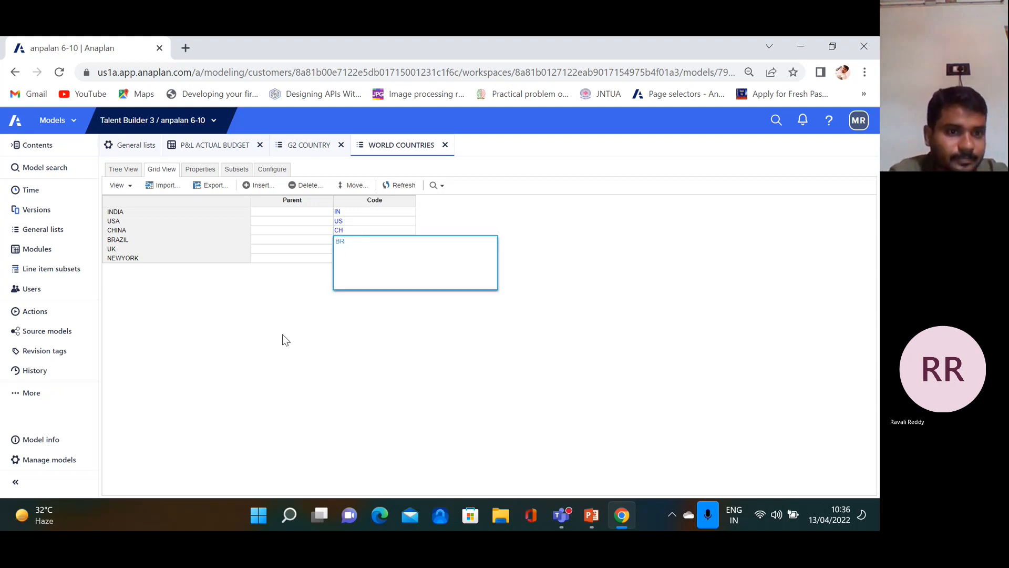
left_click(288, 341)
left_click(354, 251)
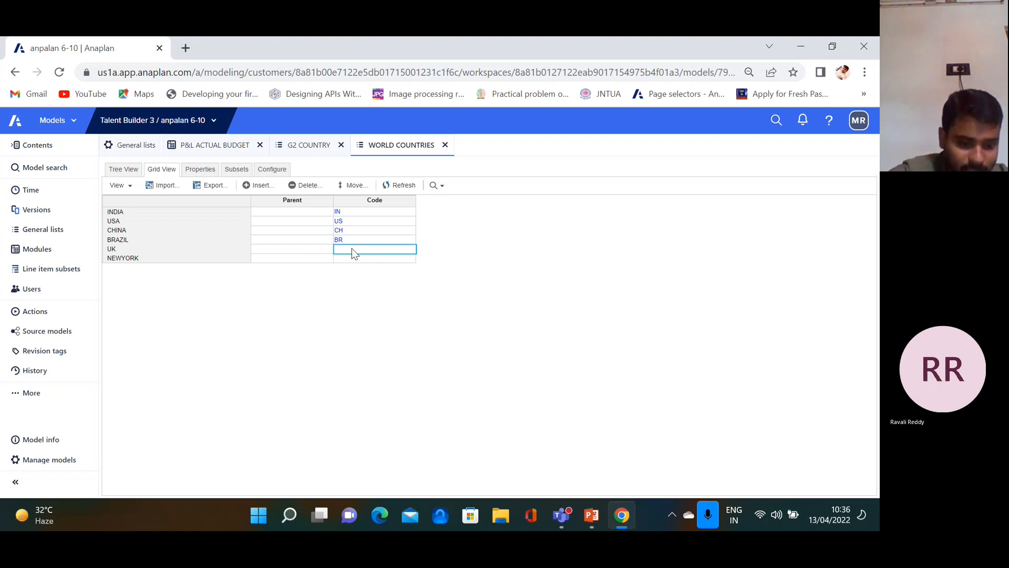
type("UK")
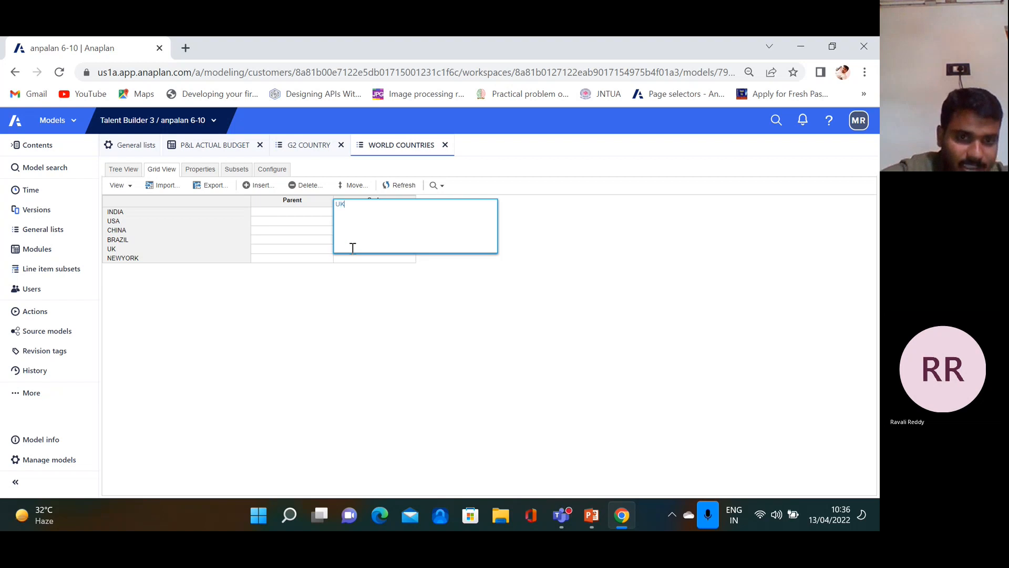
left_click(306, 371)
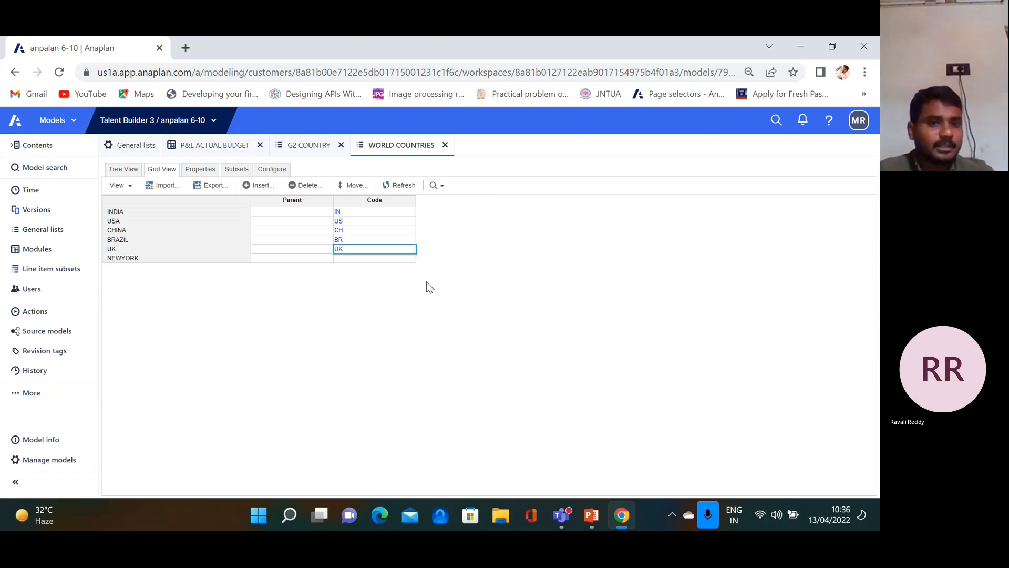
left_click(369, 259)
type("NW")
left_click(365, 308)
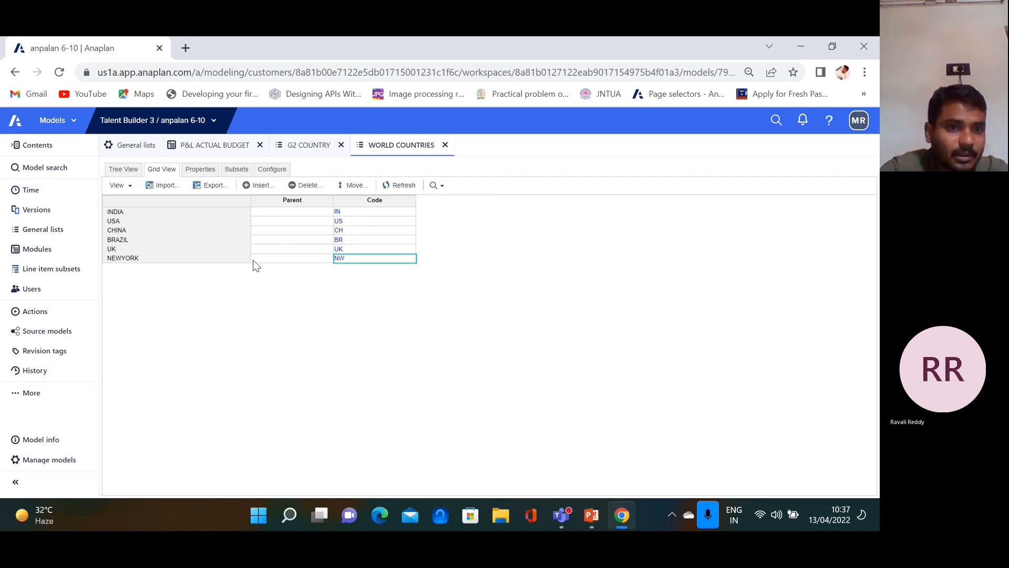
Delete all six country items from WORLD COUNTRIES and confirm the deletion
left_click(317, 186)
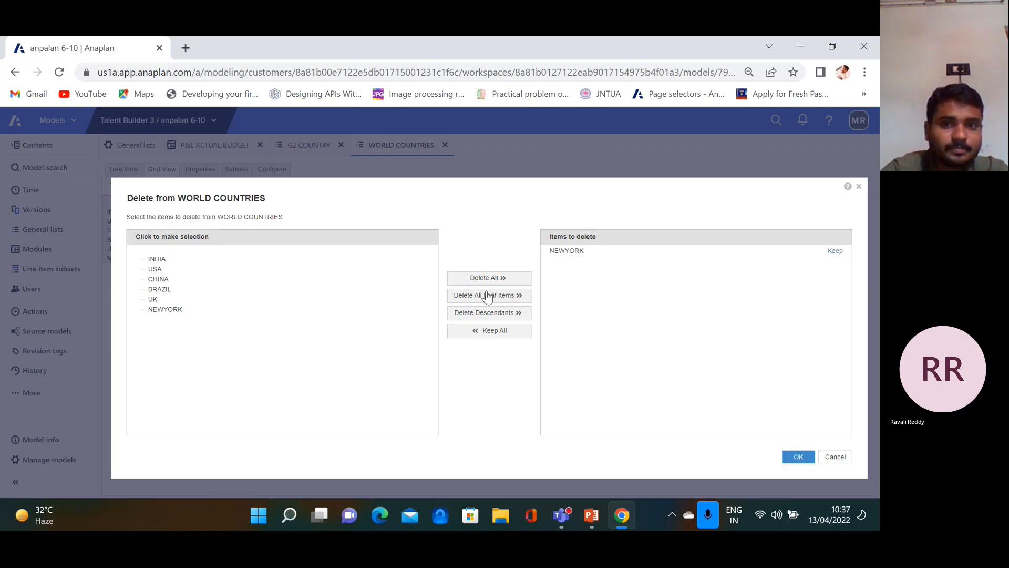
left_click(478, 278)
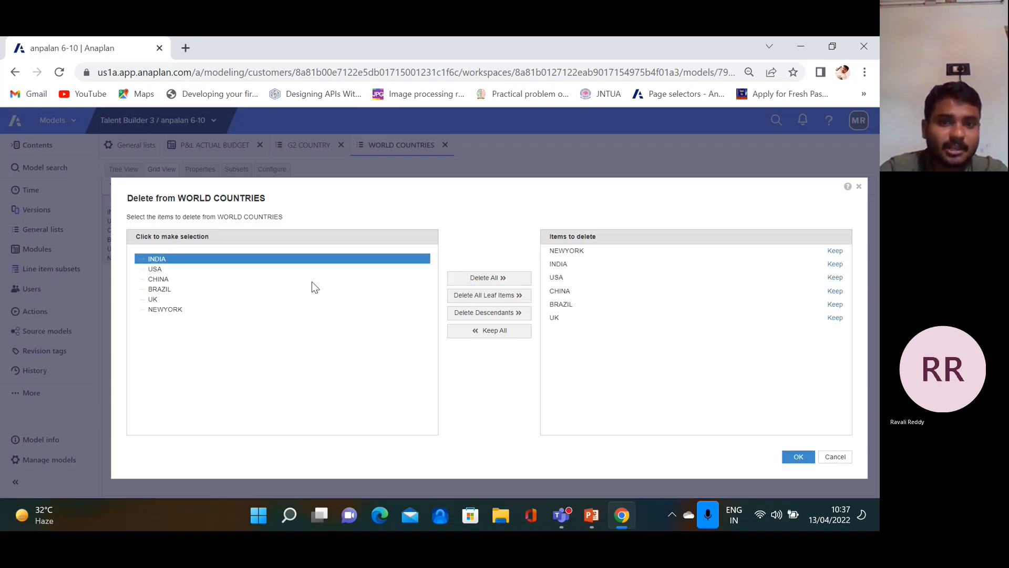
left_click(800, 457)
left_click(597, 367)
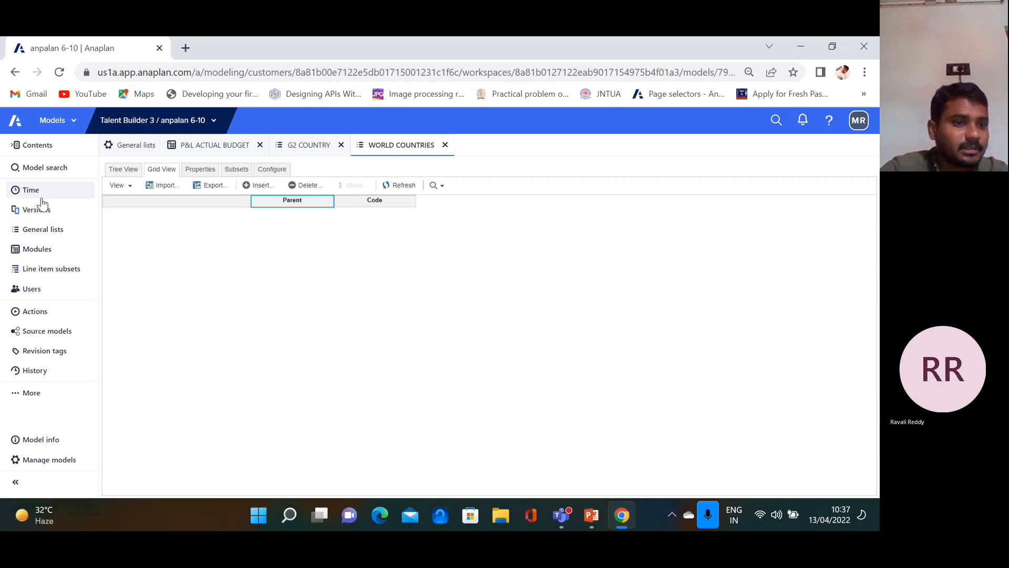
Restore the model from the last 24 hours' History to change 2000169, before the deletions
left_click(37, 370)
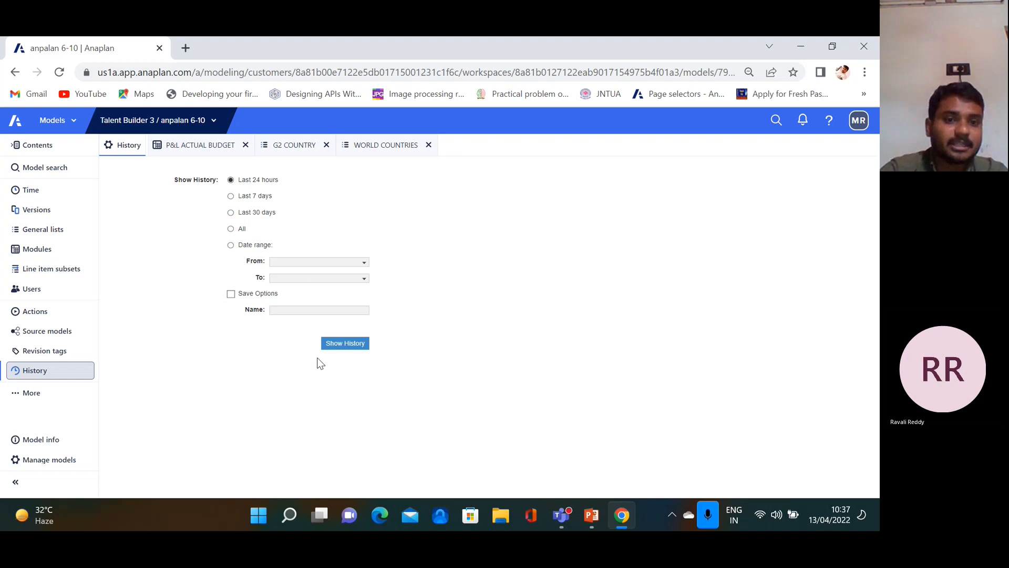
left_click(344, 347)
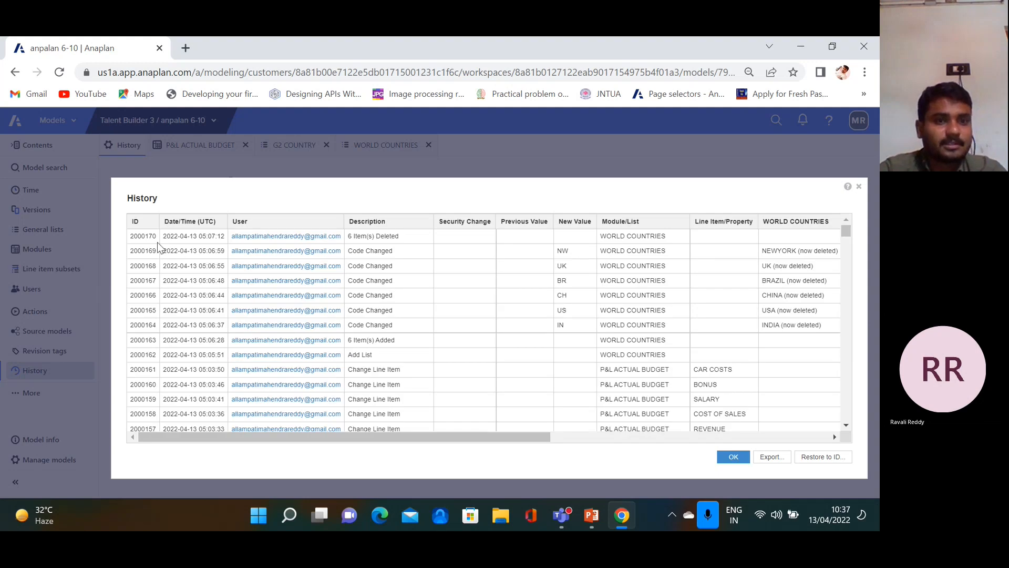
left_click(824, 457)
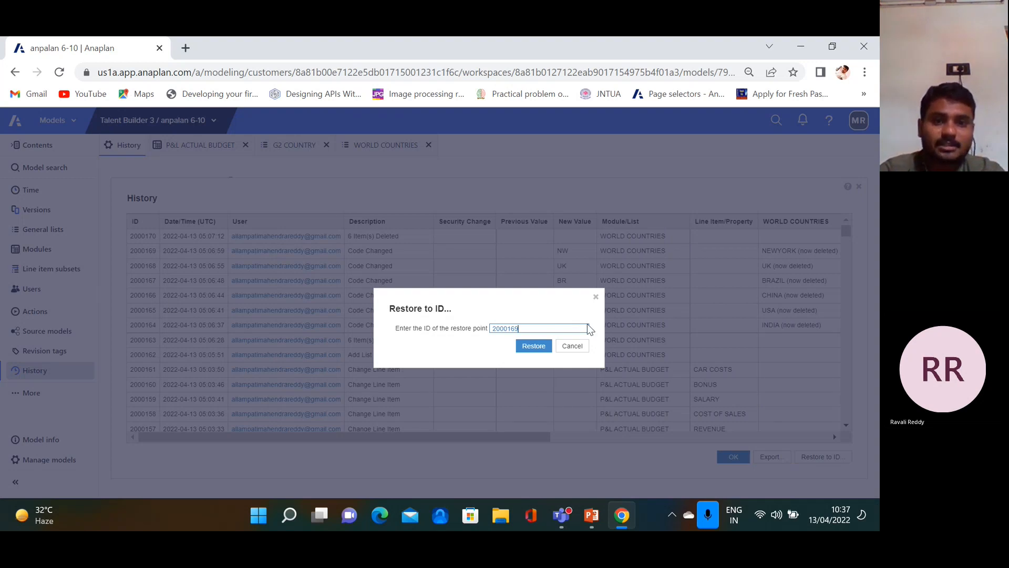
left_click(532, 346)
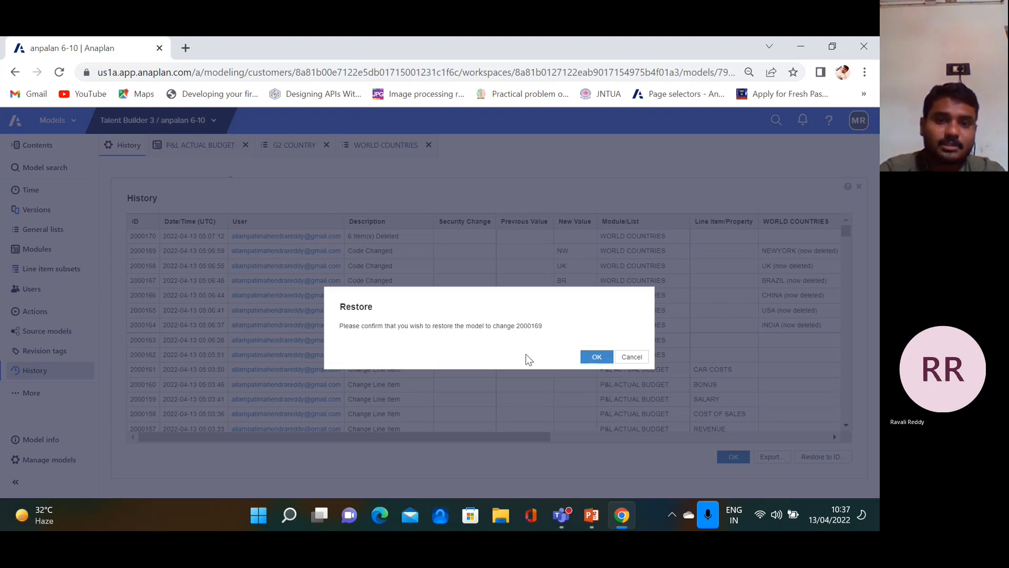
left_click(588, 360)
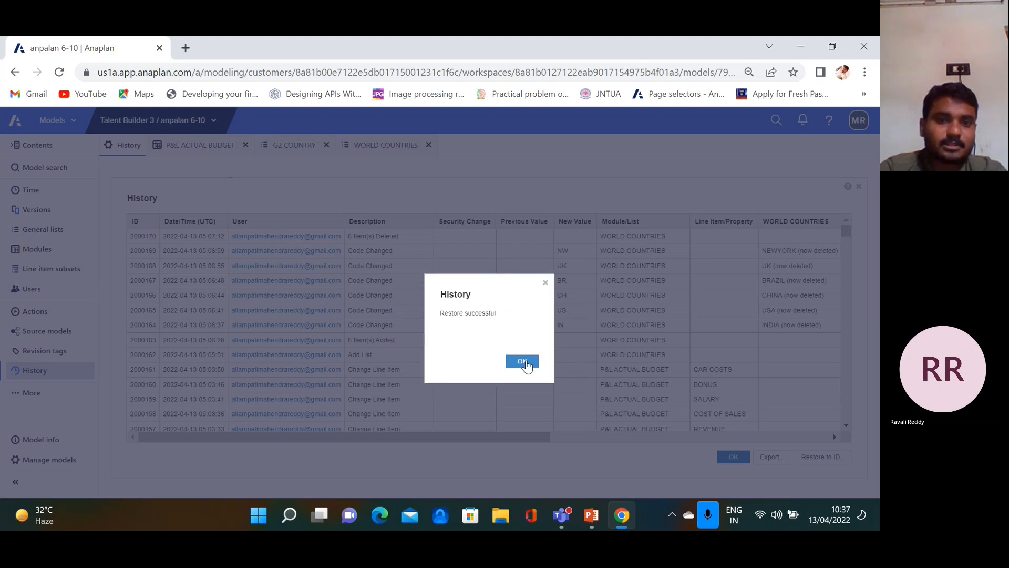
left_click(524, 363)
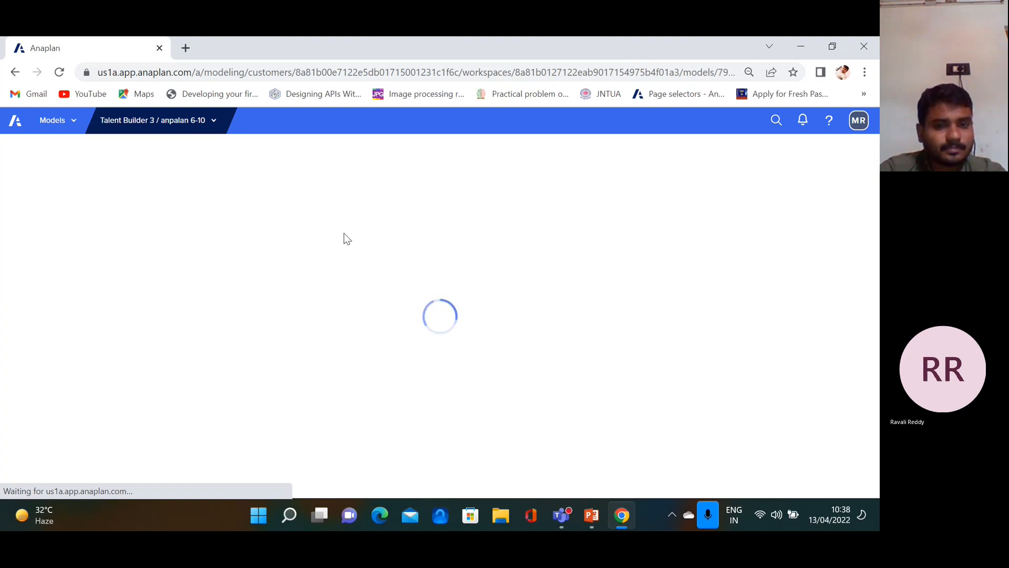
left_click(214, 122)
left_click(231, 176)
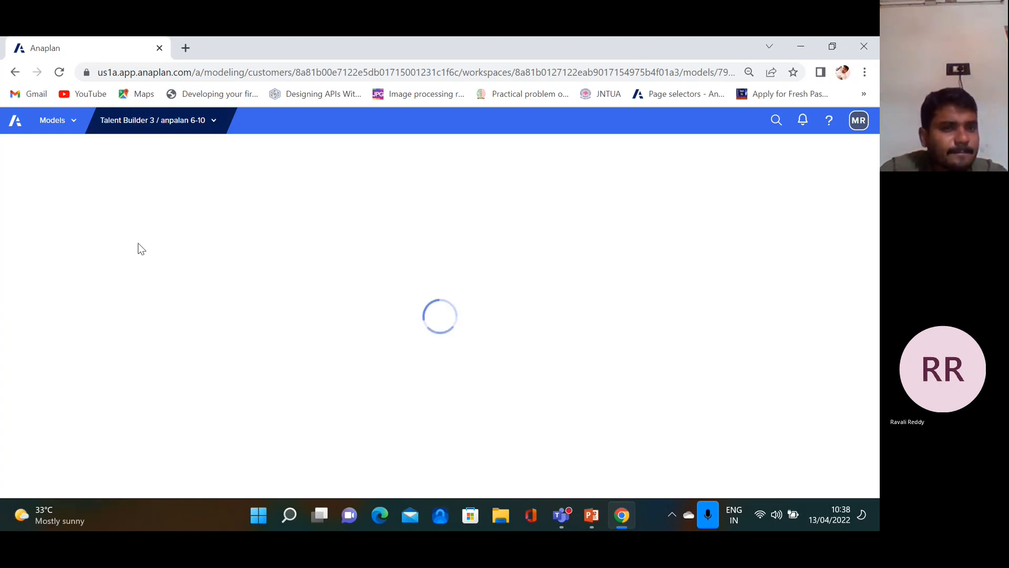
In a new tab, search Google for anaplan and open the Anaplan website, then return to the model
left_click(185, 50)
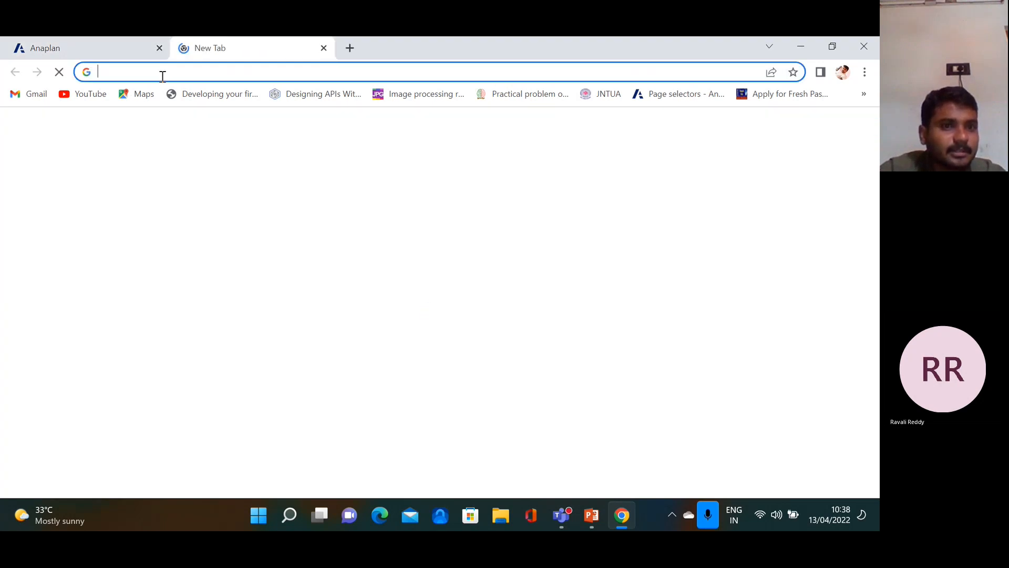
left_click(162, 73)
left_click(153, 159)
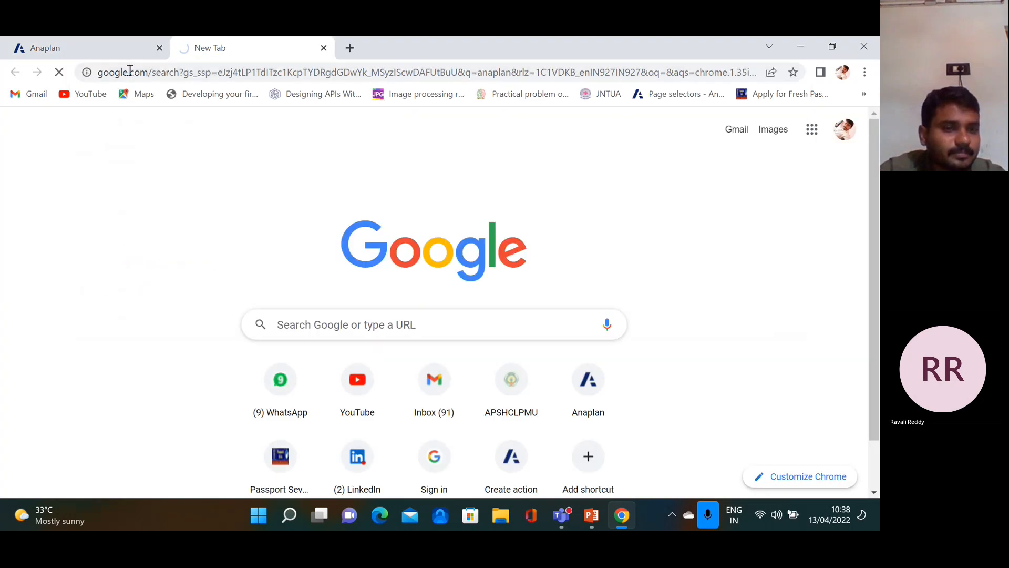
left_click(101, 50)
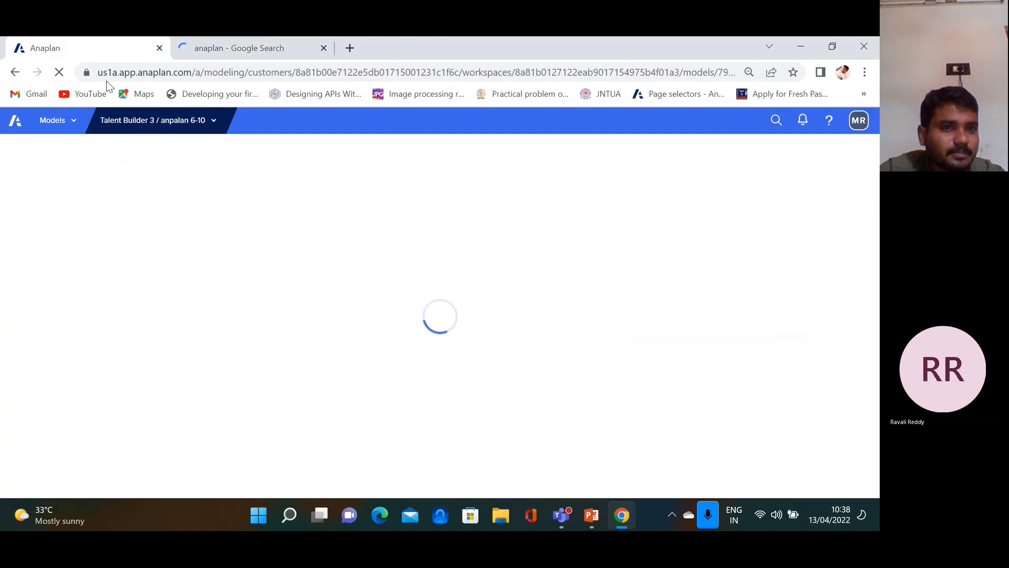
left_click(238, 47)
left_click(262, 260)
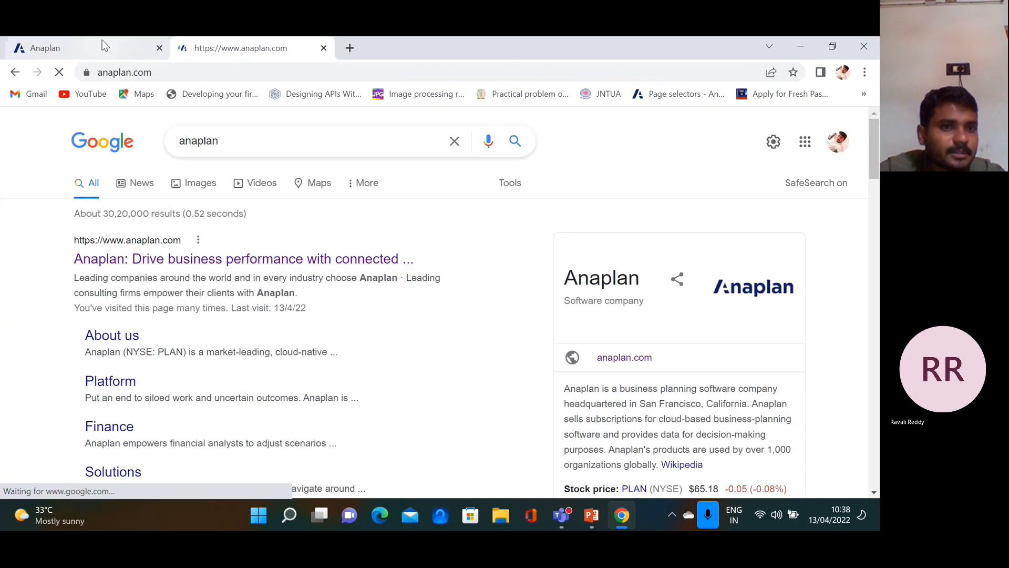
left_click(104, 49)
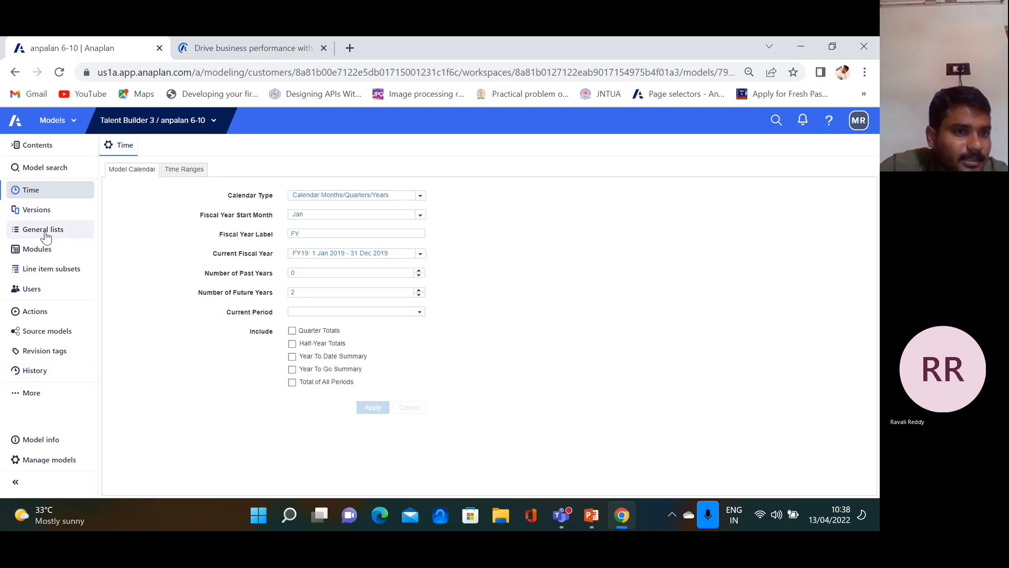
Reopen WORLD COUNTRIES from General lists to confirm INDIA through NEWYORK are restored
left_click(42, 229)
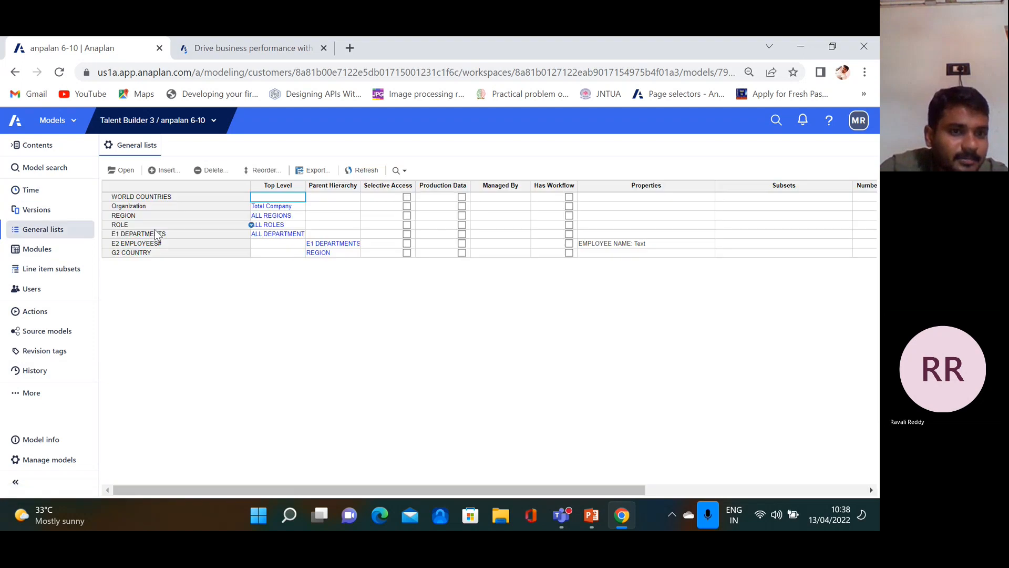
left_click(147, 197)
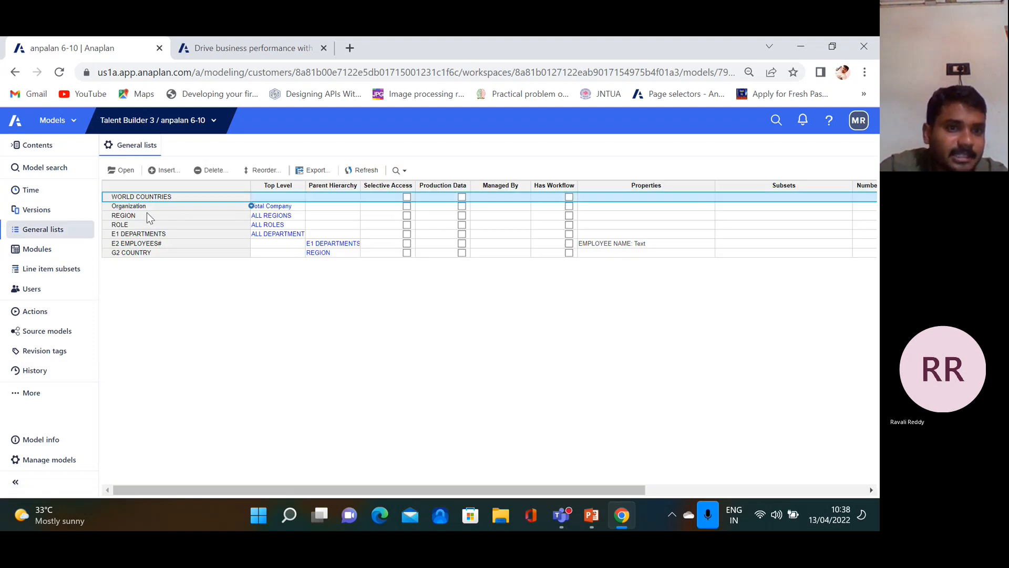
left_click(126, 171)
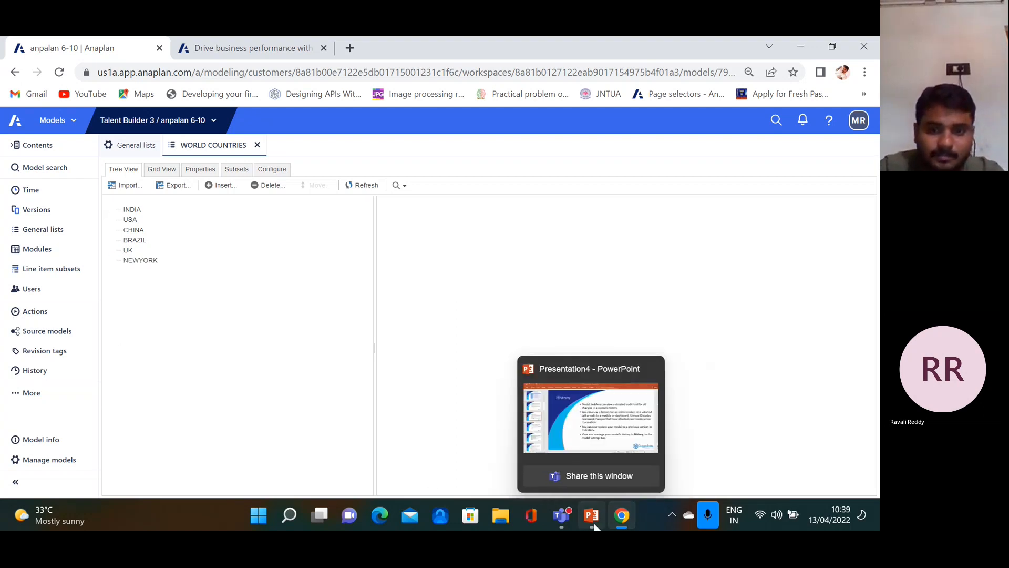
left_click(596, 525)
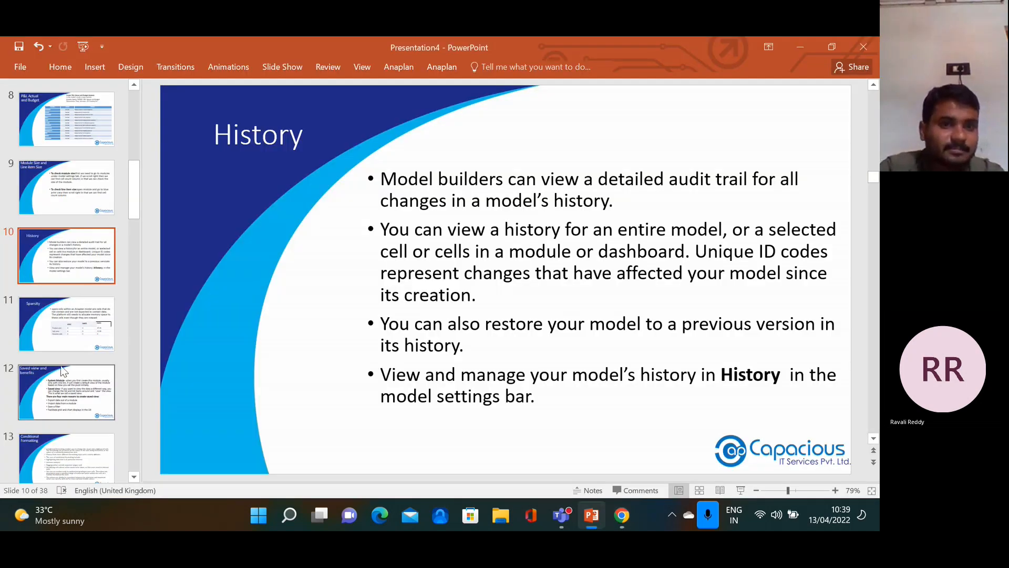
Show slide 11, 'Sparsity', and select the APAC Product cost value in its cost table
left_click(77, 331)
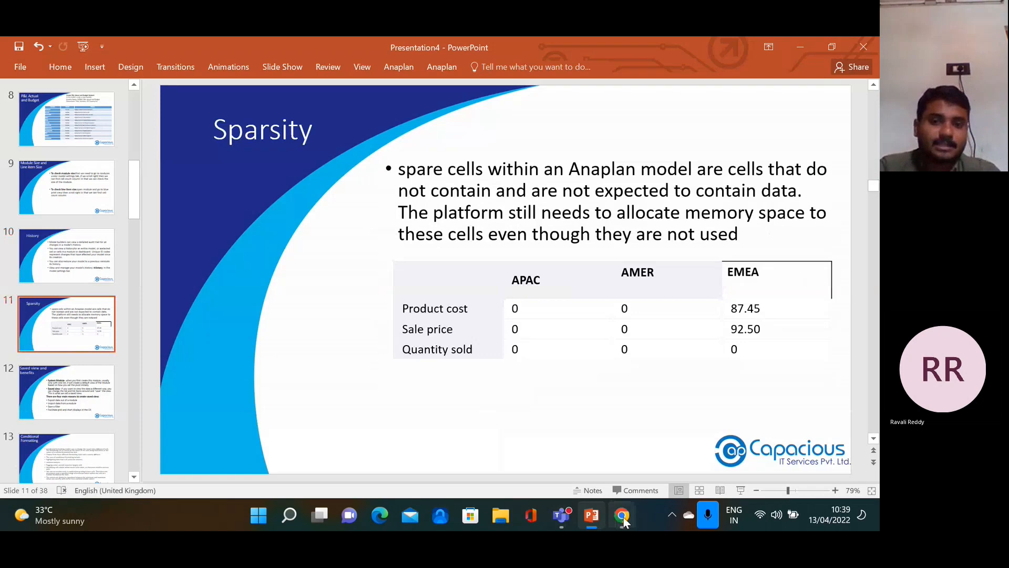
left_click(622, 518)
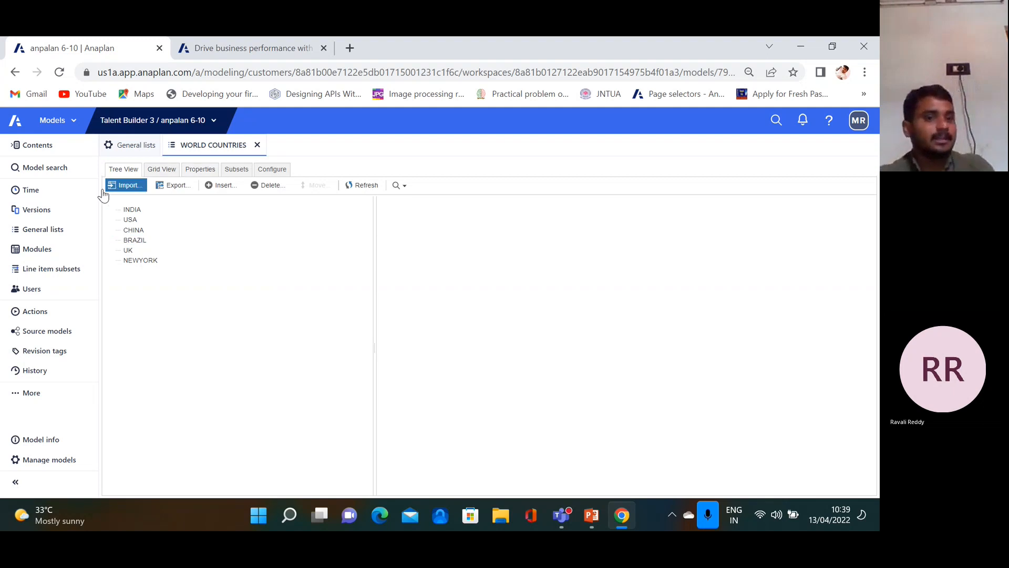
left_click(593, 516)
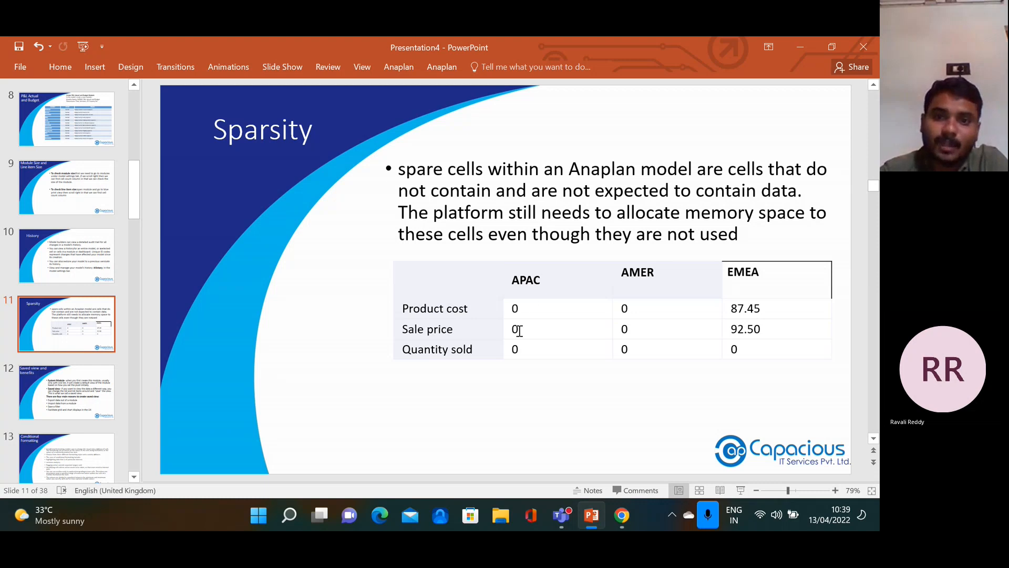
left_click(522, 310)
double_click(522, 310)
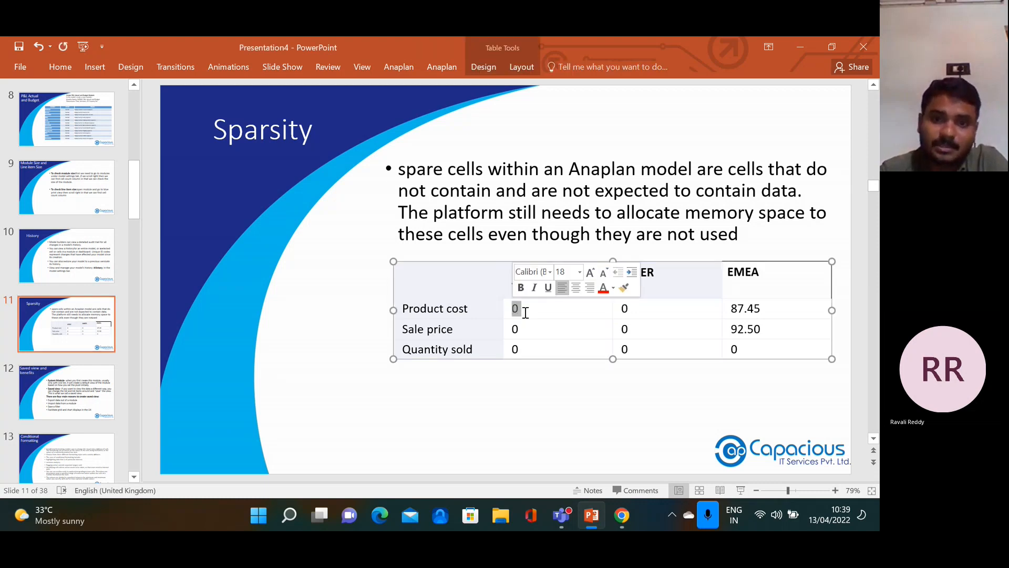
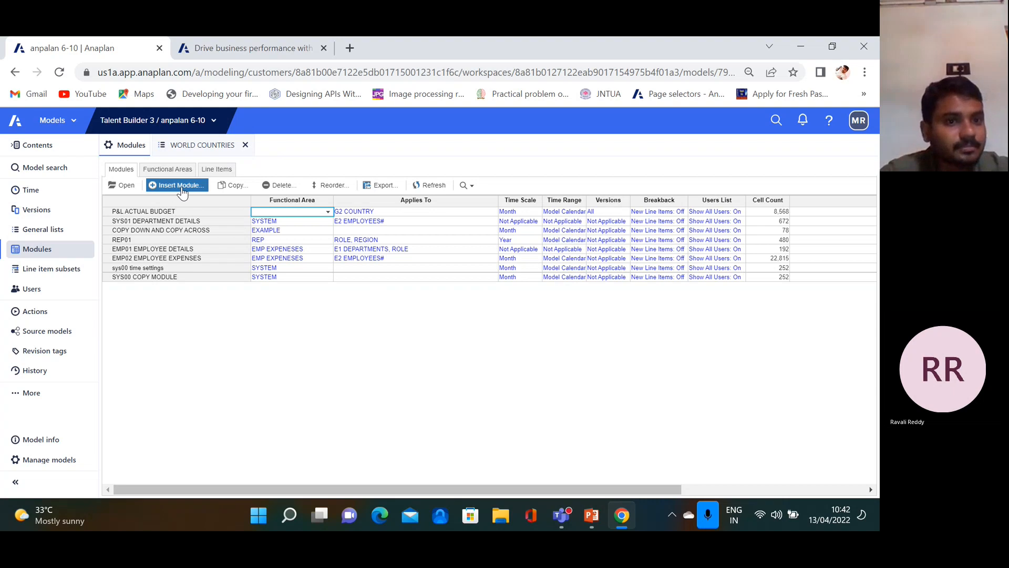
Open REP01 and pivot it so Time is a page selector and REGION runs across the columns
left_click(140, 212)
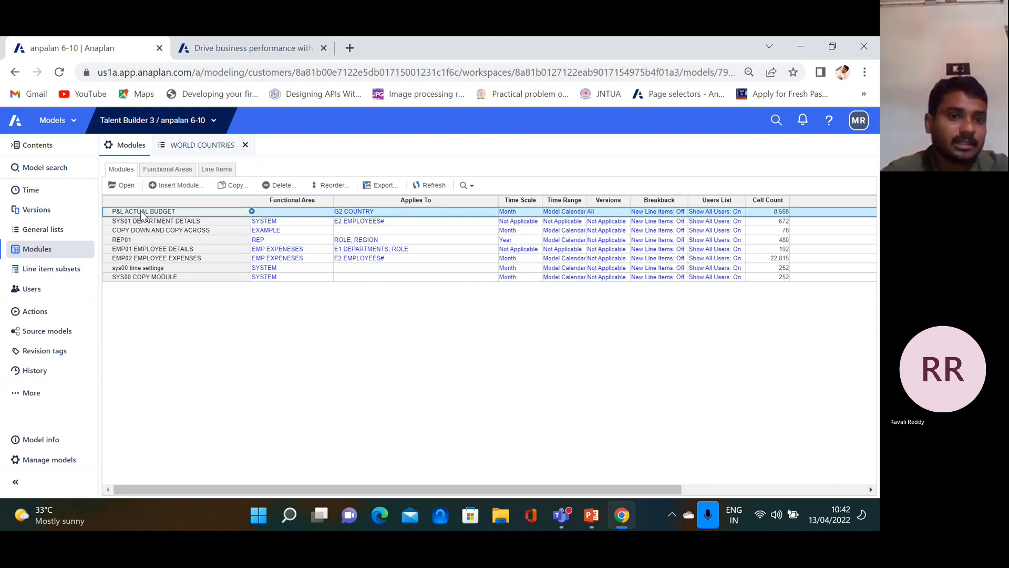
double_click(136, 239)
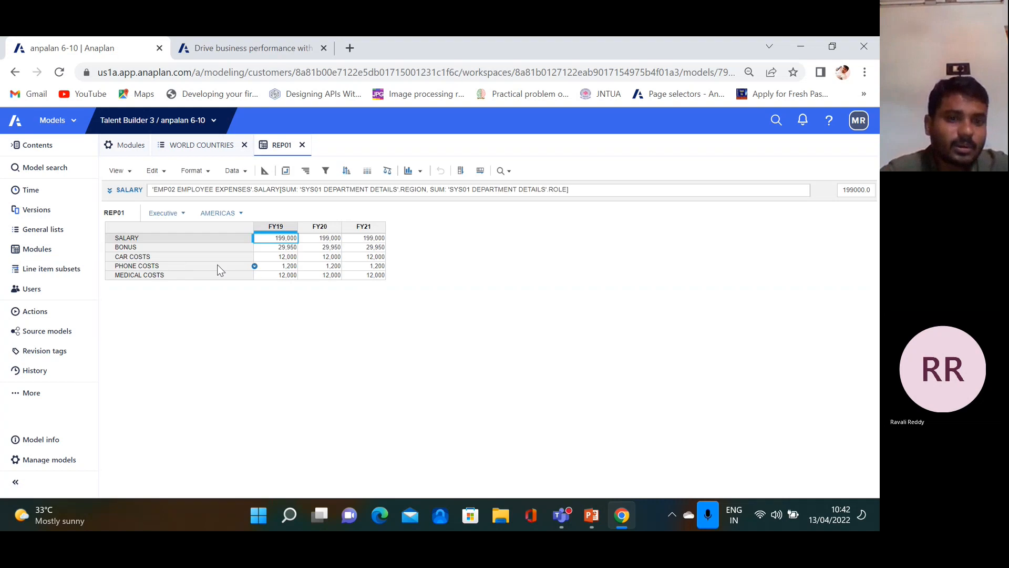
left_click(279, 177)
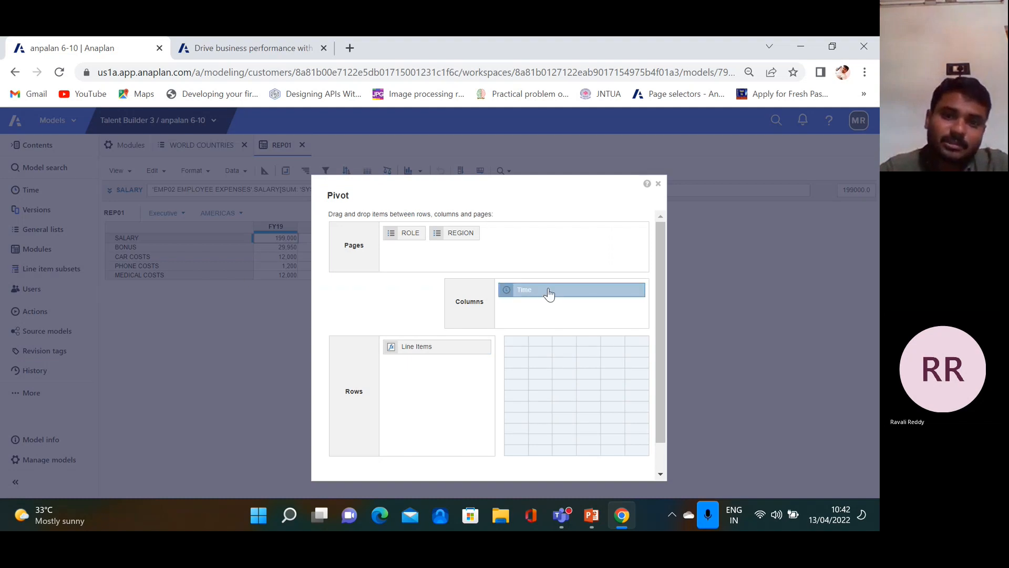
left_click_drag(543, 293, 539, 231)
left_click_drag(457, 232, 536, 304)
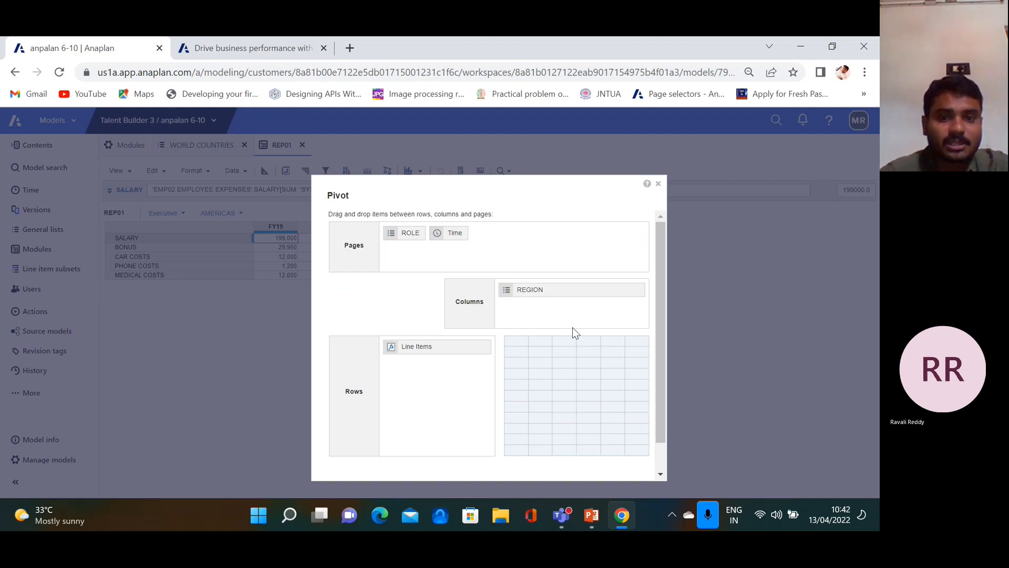
scroll(578, 367, "down", 1)
left_click(596, 459)
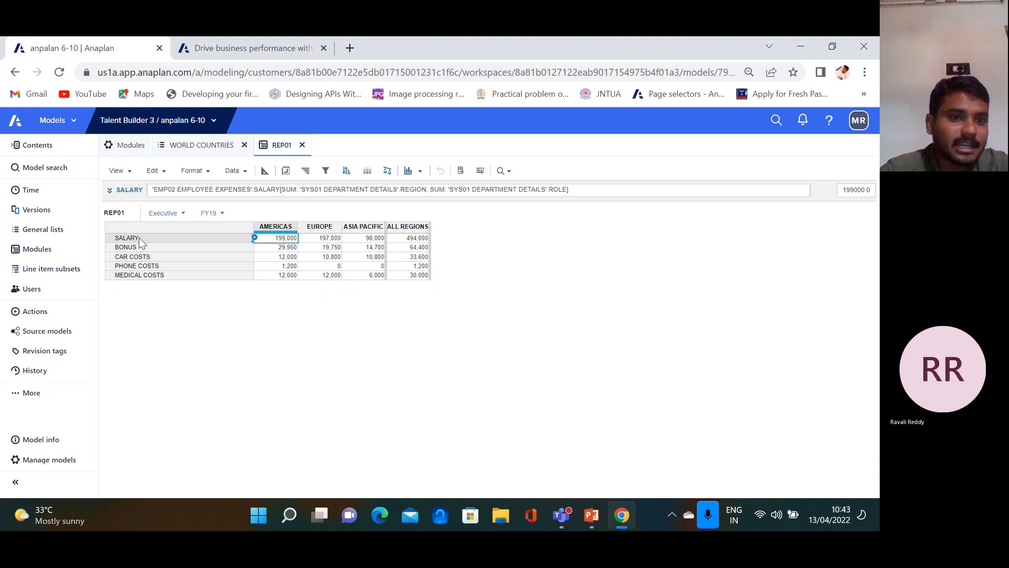
Select the SALARY and BONUS rows and apply Show Selection to hide the car, phone and medical rows
left_click(139, 238)
left_click(144, 247)
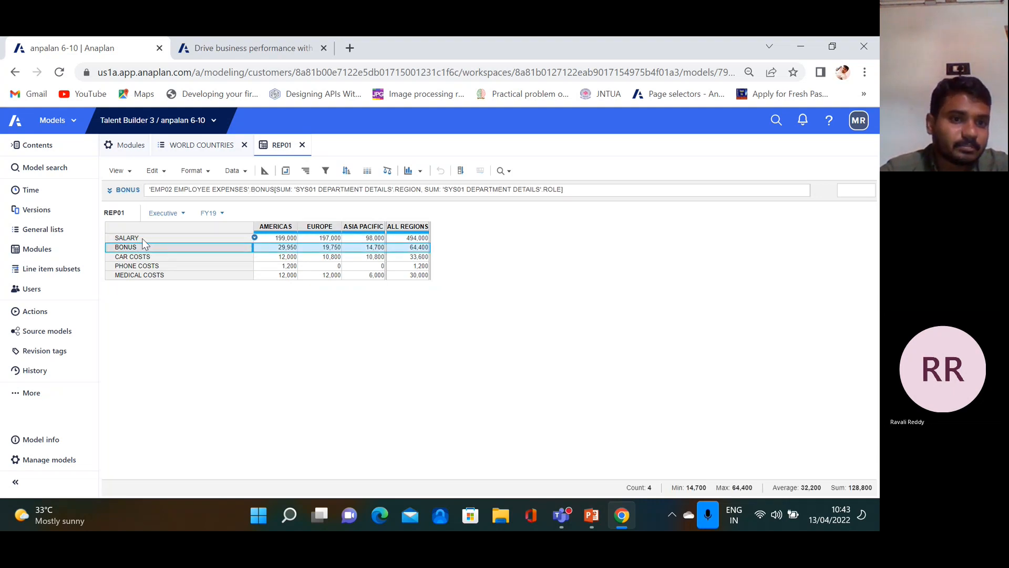
left_click(141, 238)
left_click(140, 246, "ctrl")
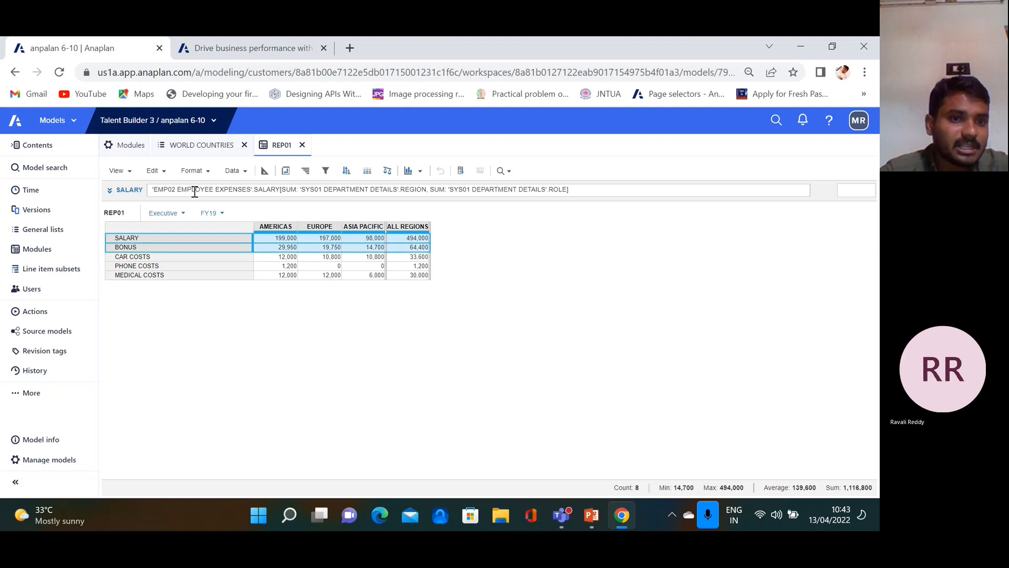
left_click(206, 172)
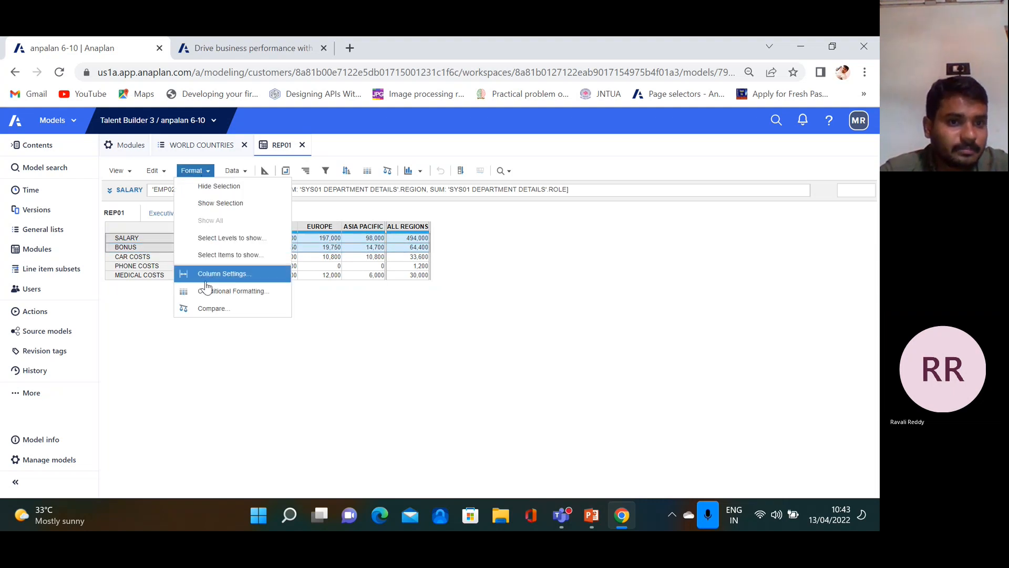
left_click(459, 284)
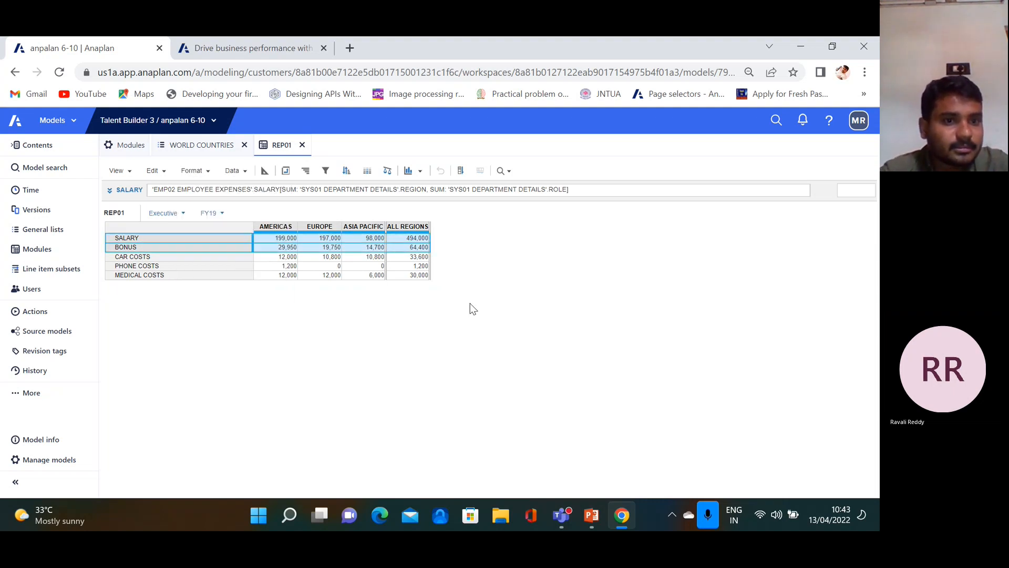
left_click(163, 172)
left_click(405, 348)
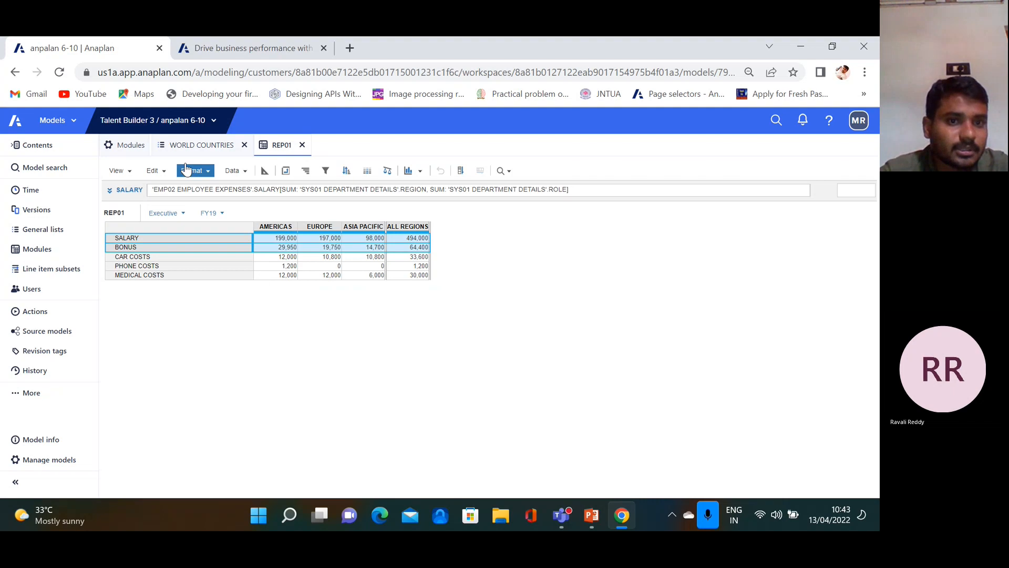
left_click(208, 172)
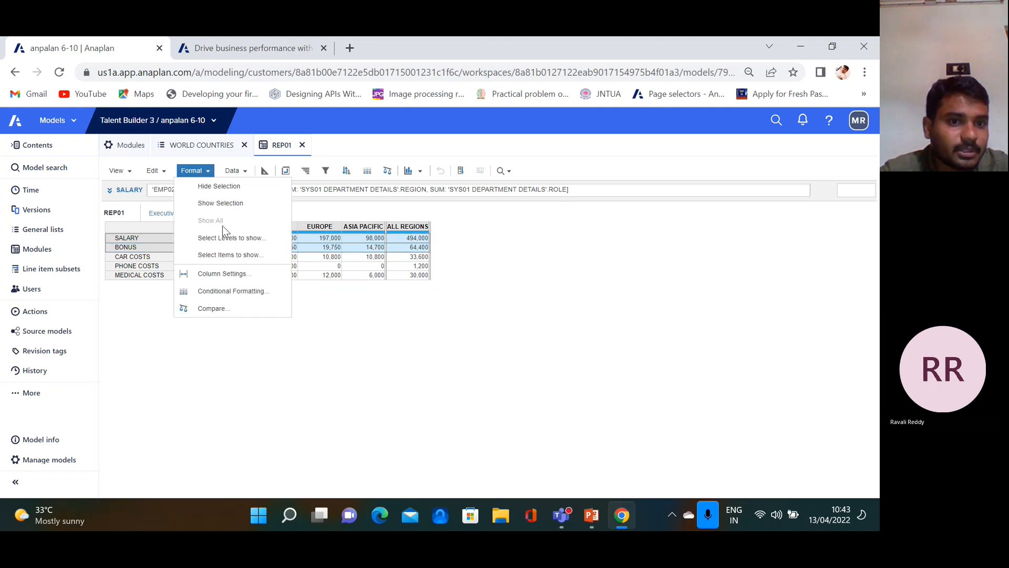
left_click(226, 204)
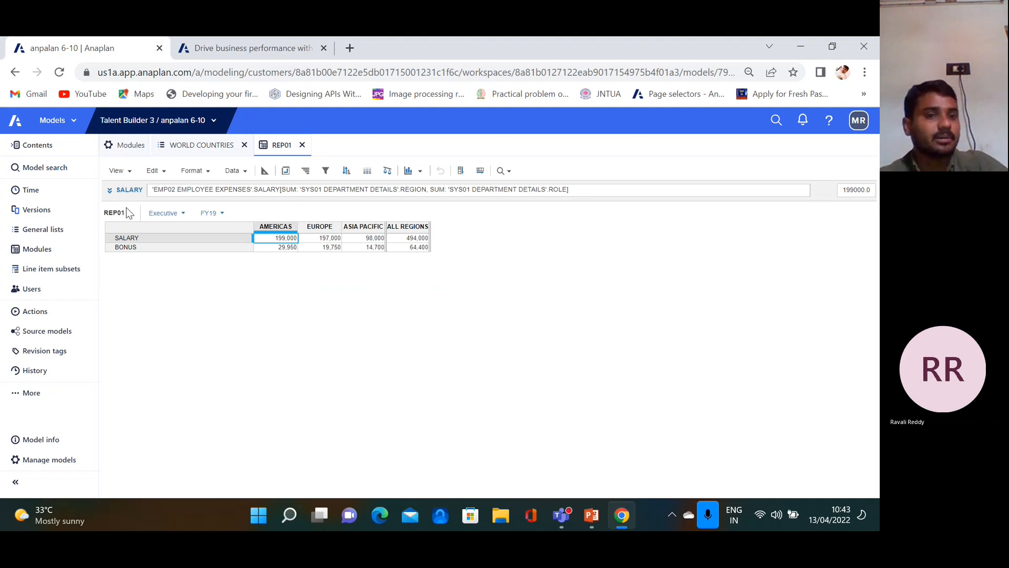
Save the current REP01 layout as a new view named EXP1
left_click(129, 173)
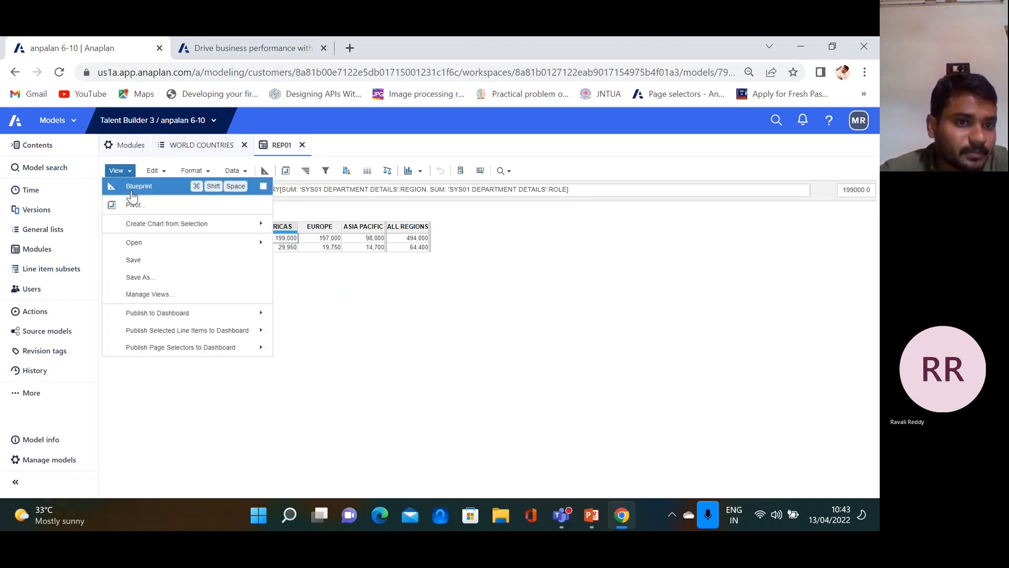
left_click(148, 281)
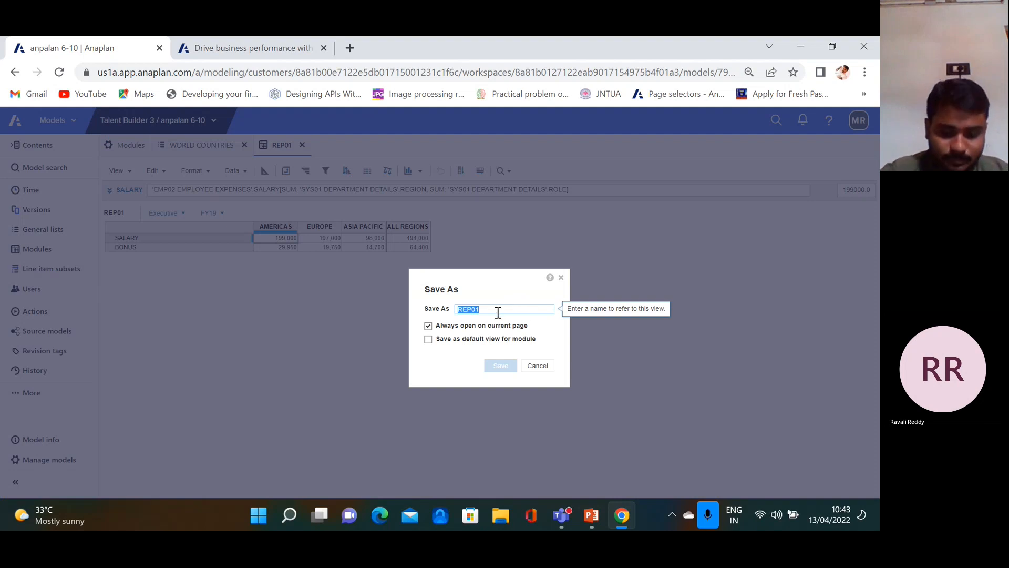
key("BackSpace")
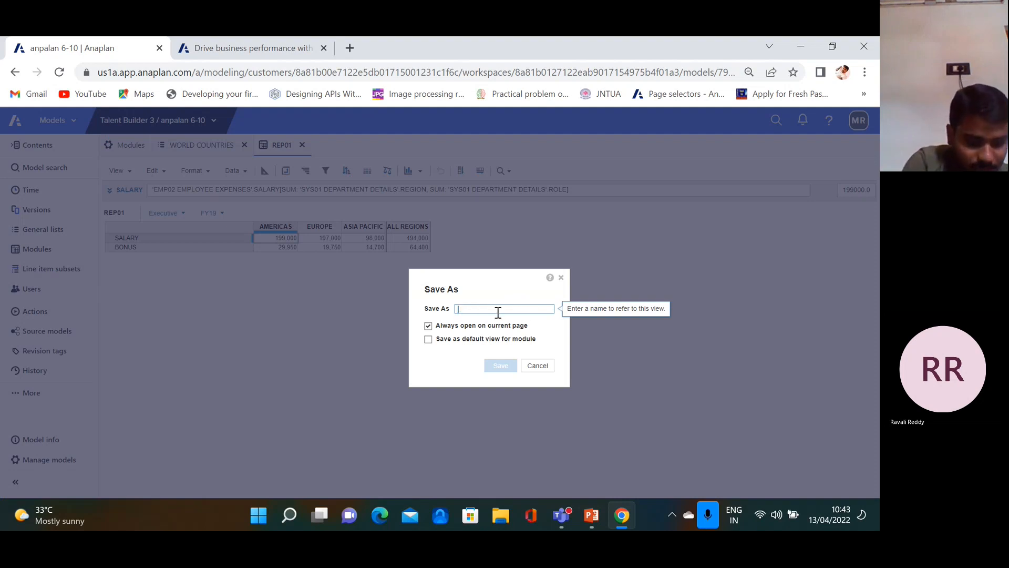
type("EXP1")
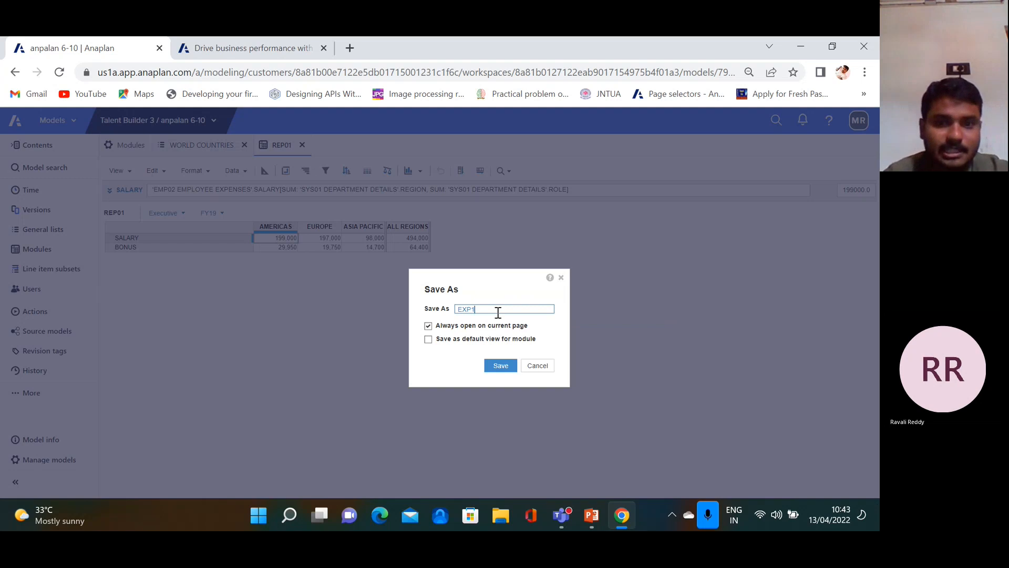
left_click(501, 367)
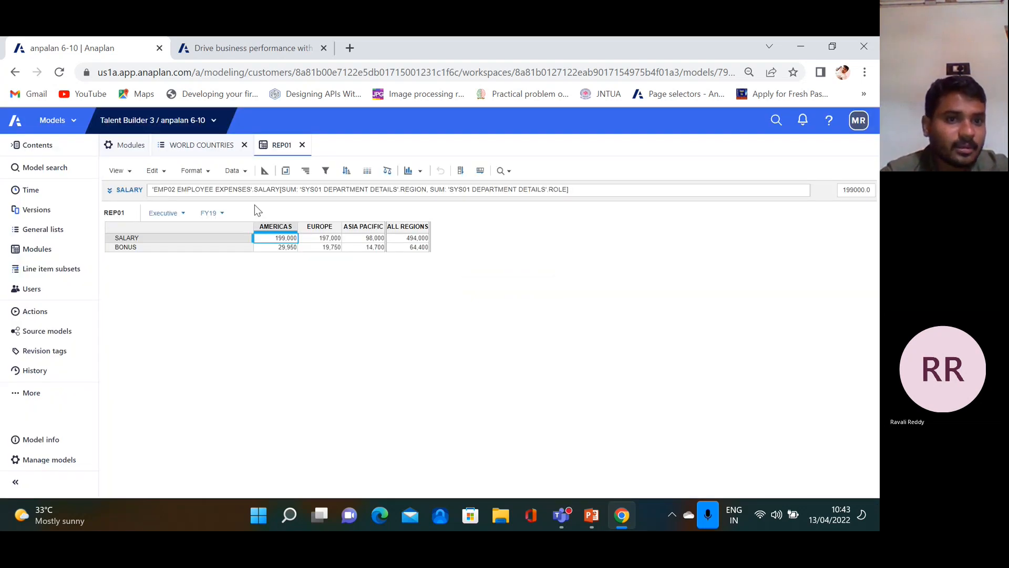
Show all hidden rows again, then reopen the saved EXP1 view
left_click(211, 178)
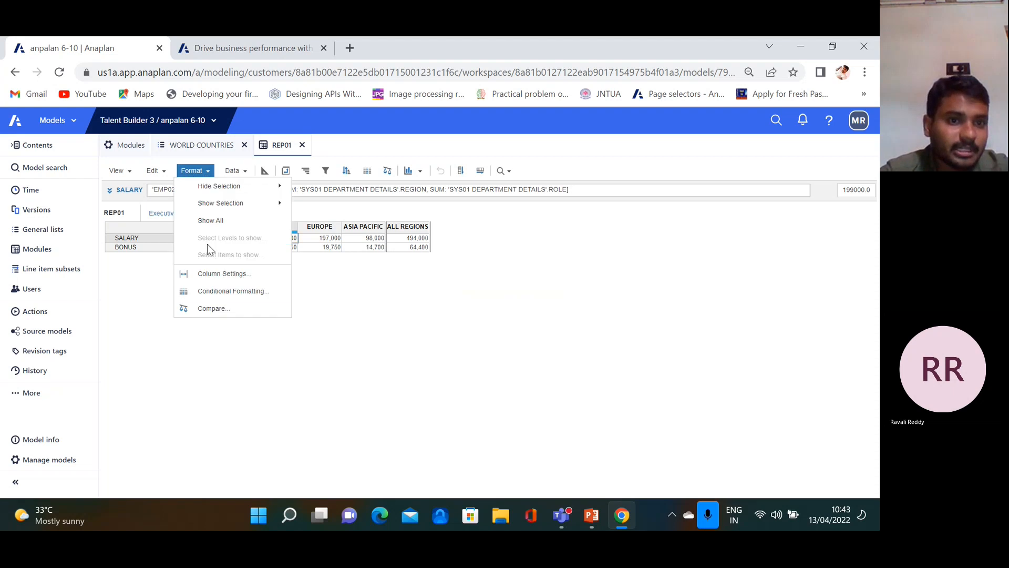
left_click(216, 221)
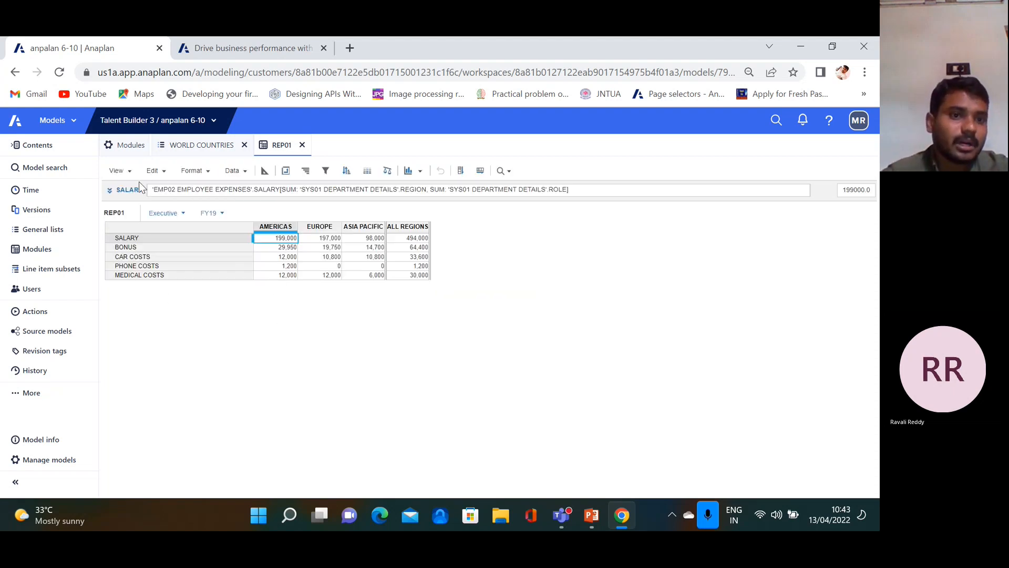
left_click(119, 171)
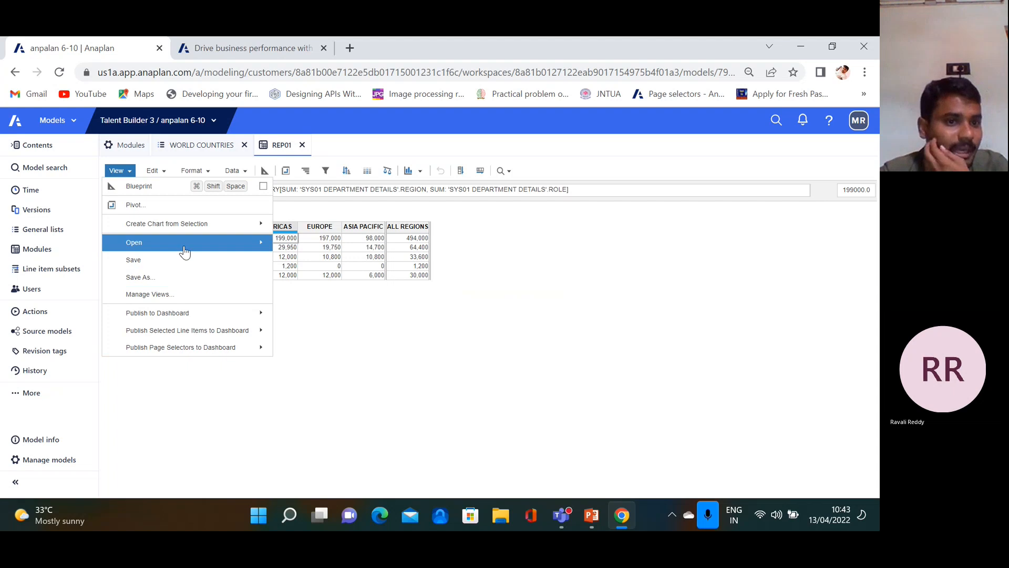
mouse_move(232, 247)
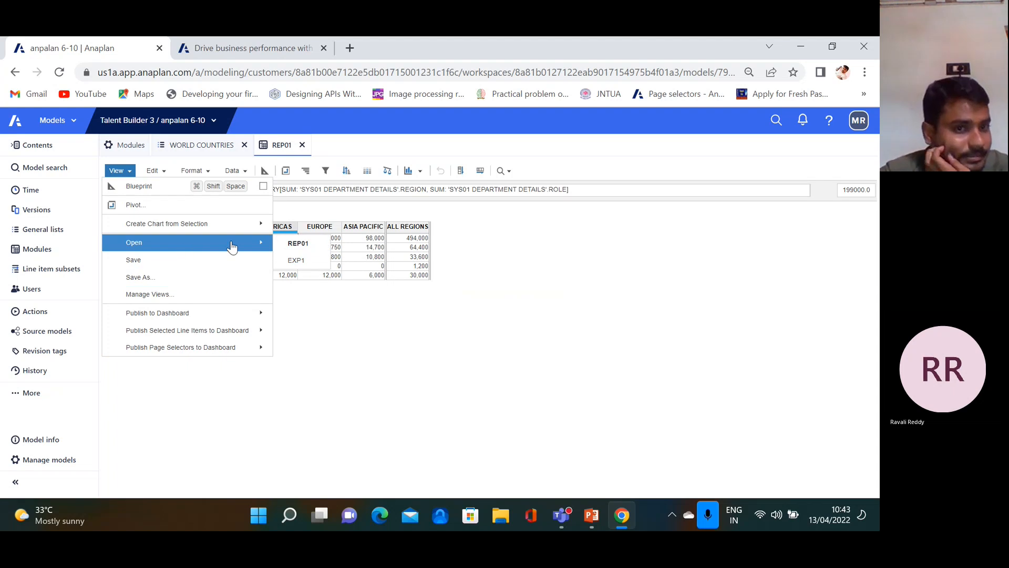
left_click(296, 260)
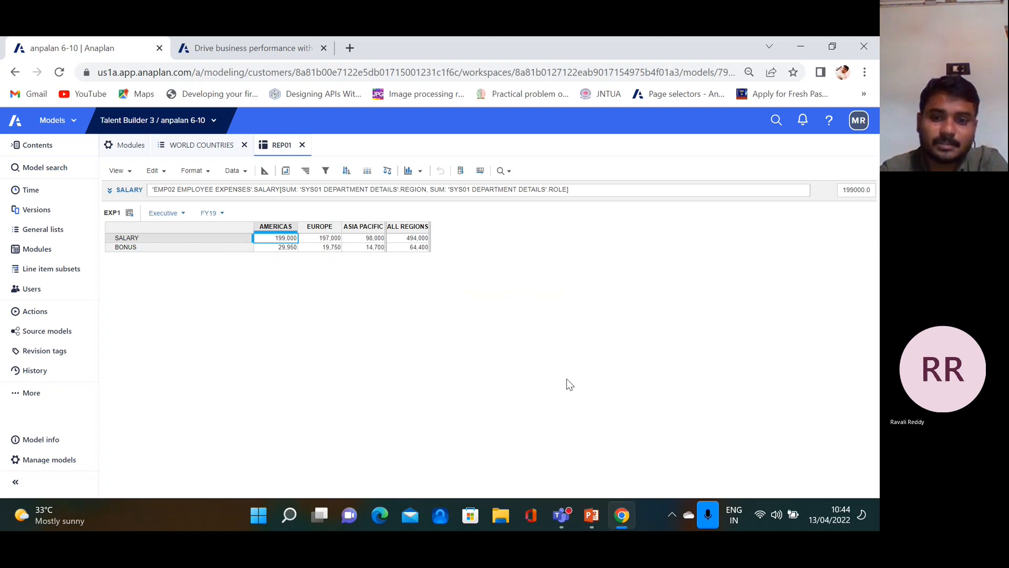
left_click(593, 526)
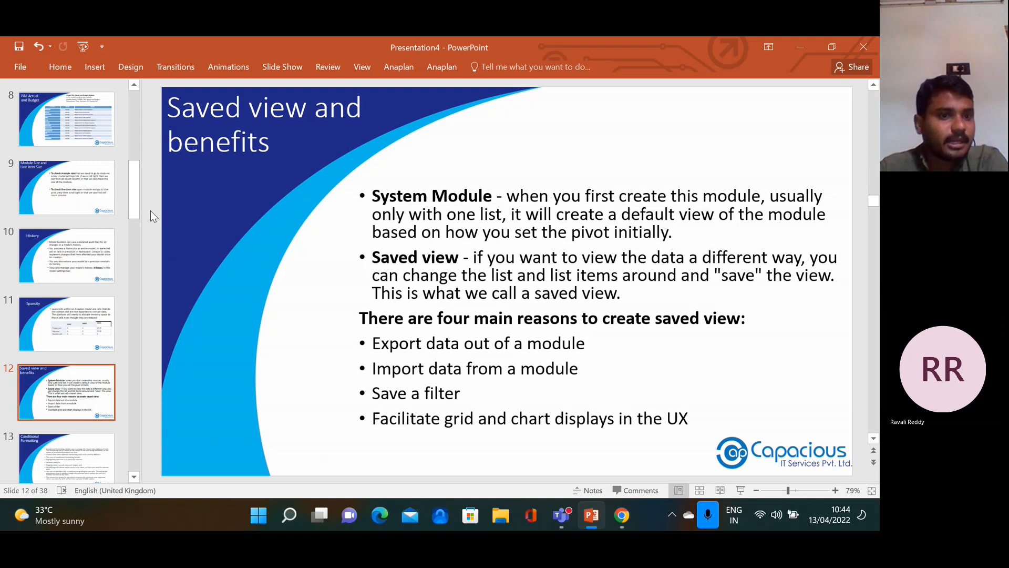
left_click_drag(137, 217, 146, 255)
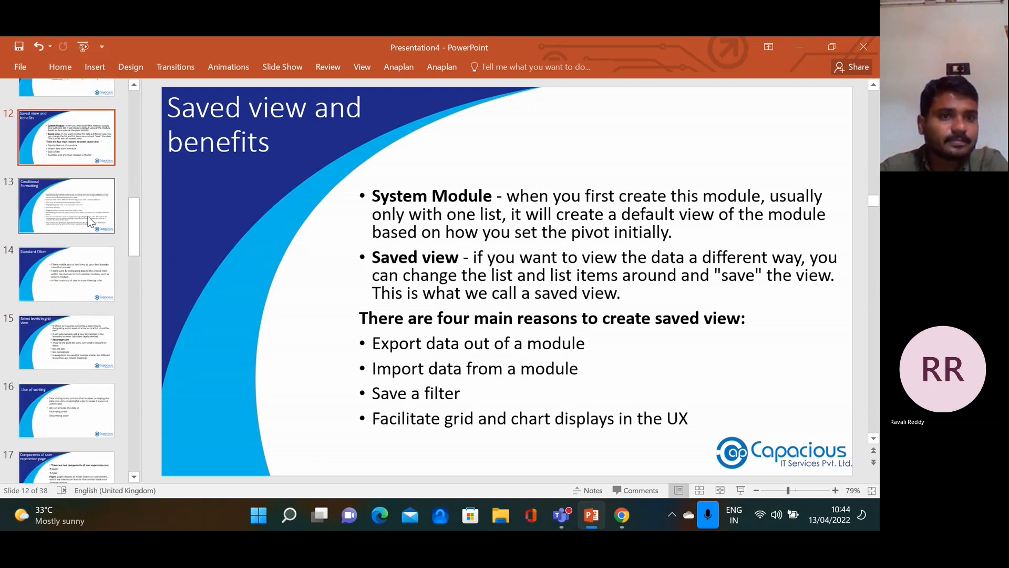
left_click(89, 221)
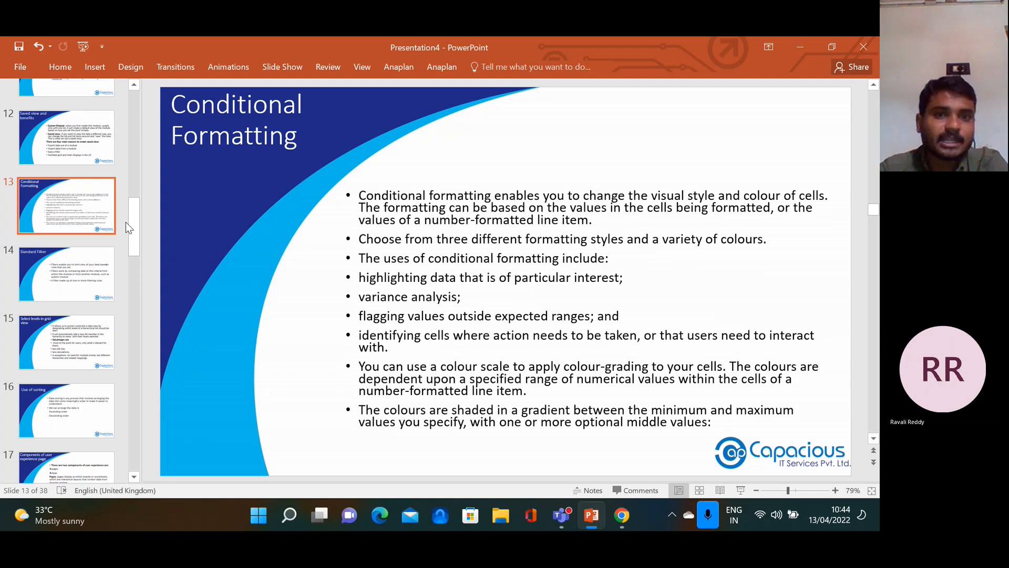
left_click(622, 515)
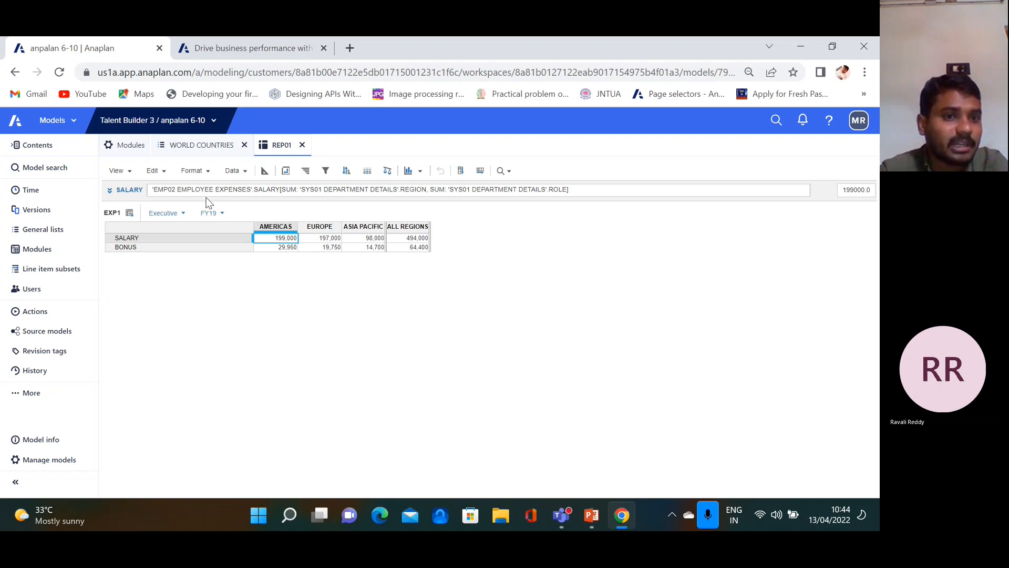
From the modules list, create CONDITIONAL FORMATTING with line items TEST1 and TEST2 and Time in columns
left_click(126, 149)
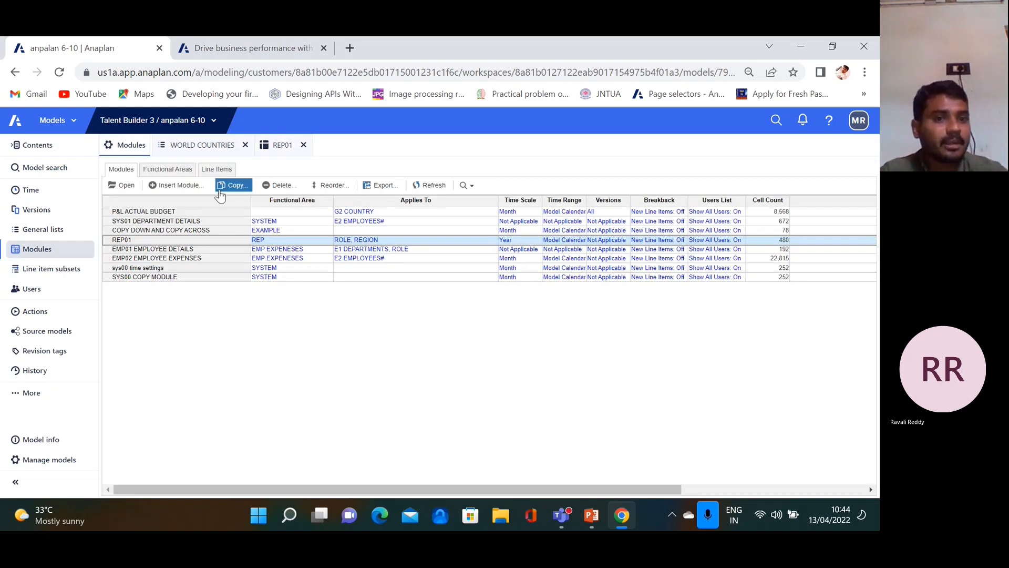
left_click(178, 185)
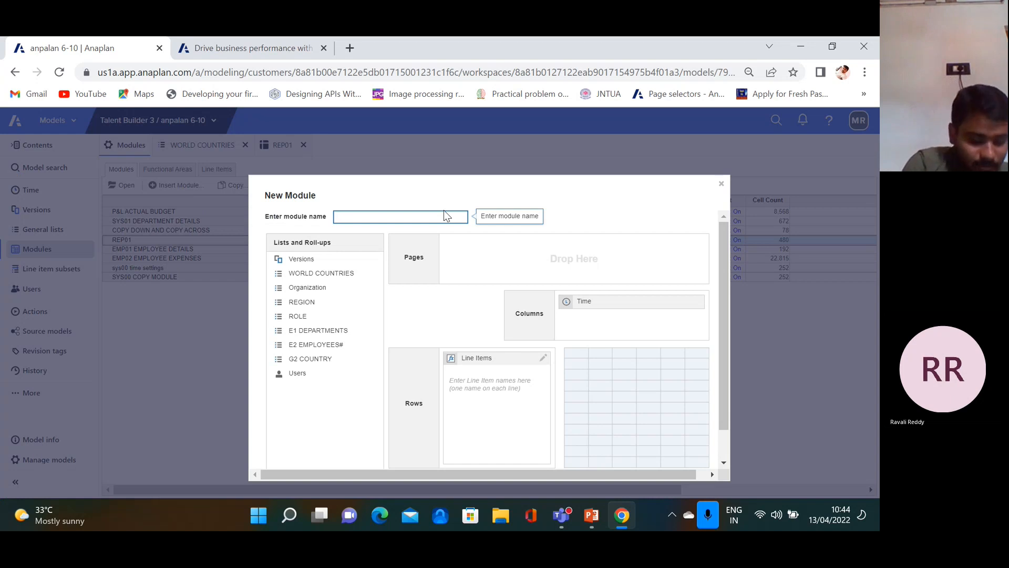
type("CONDITIO")
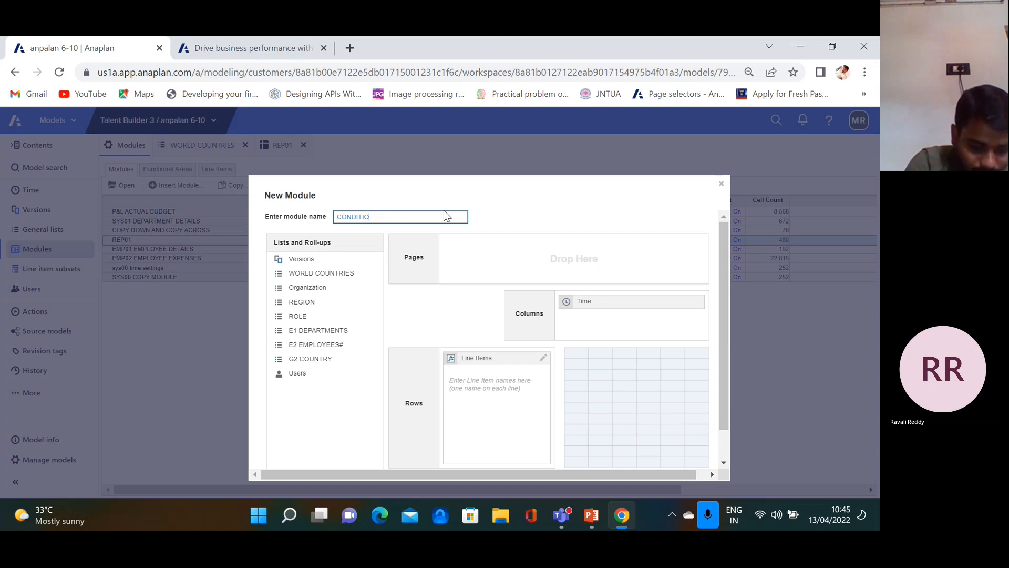
type("MNRMATTING")
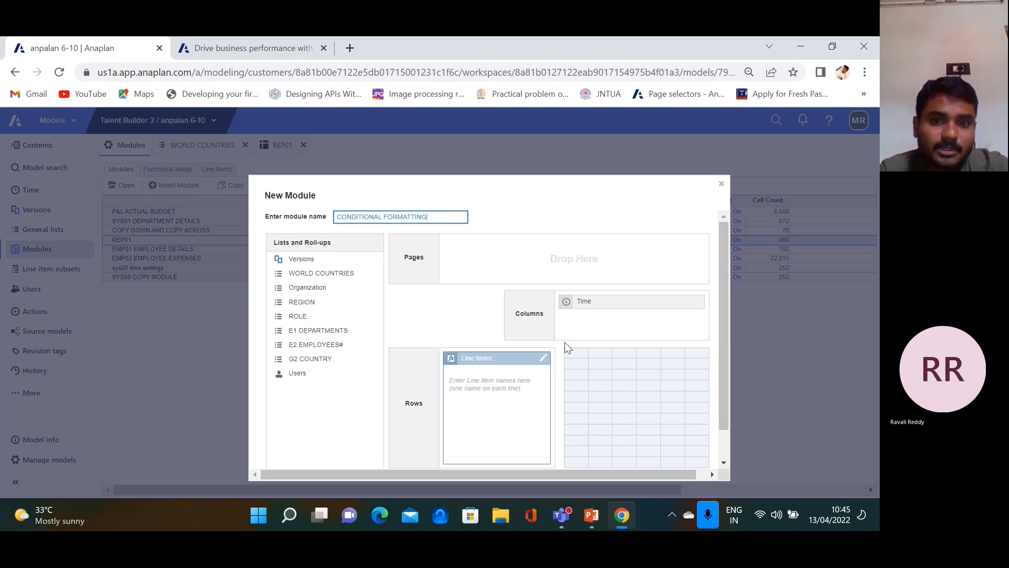
left_click(486, 382)
type("TEAST")
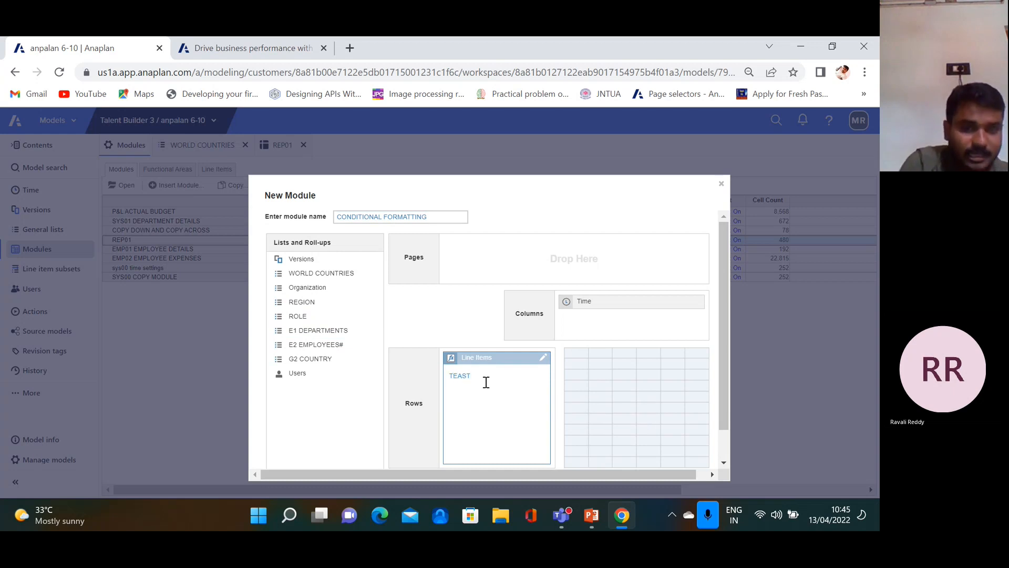
key("BackSpace")
key("BackSpace")
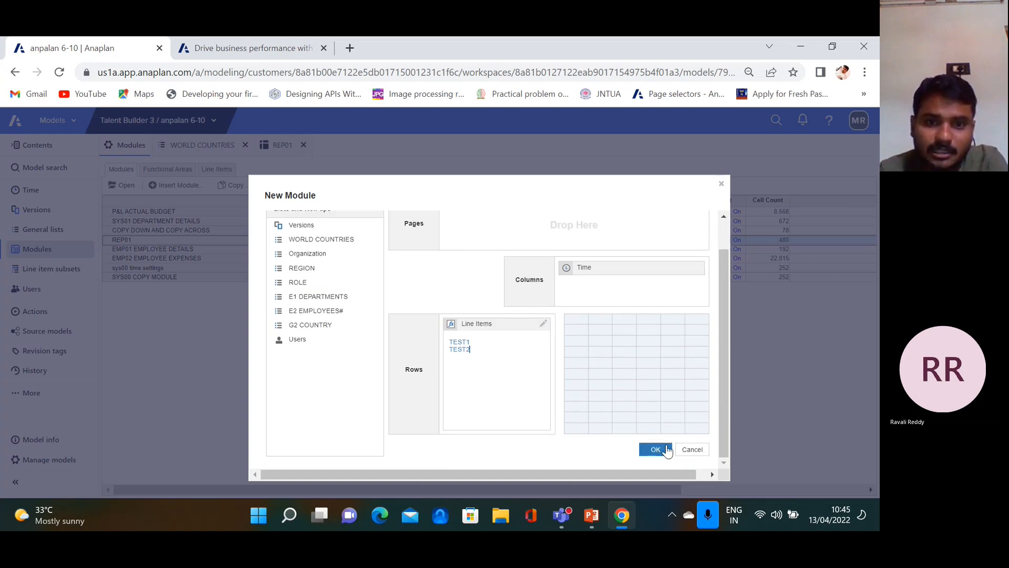
left_click(657, 450)
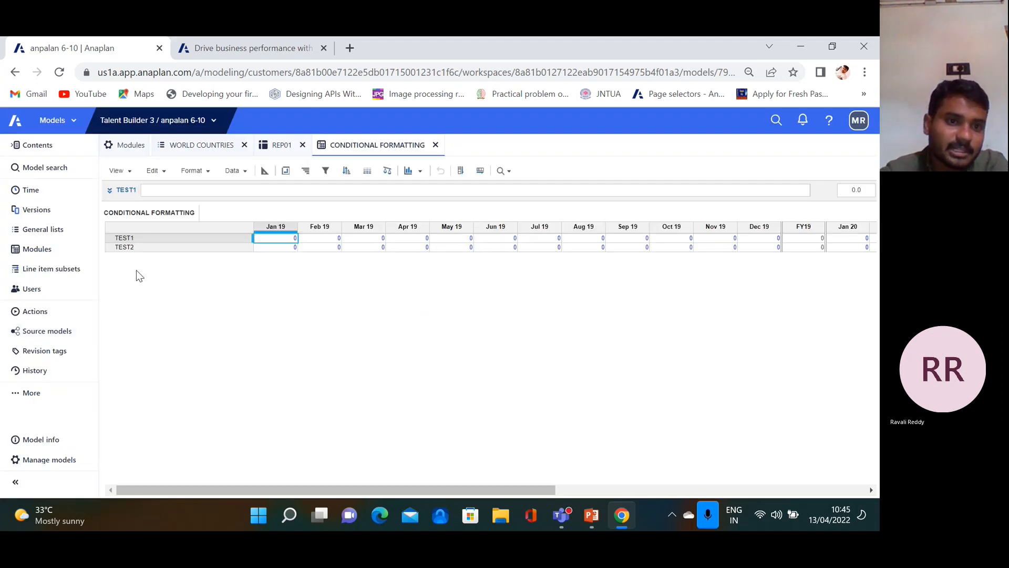
Pivot the module so the months run down the rows
left_click(286, 170)
left_click_drag(537, 295, 557, 315)
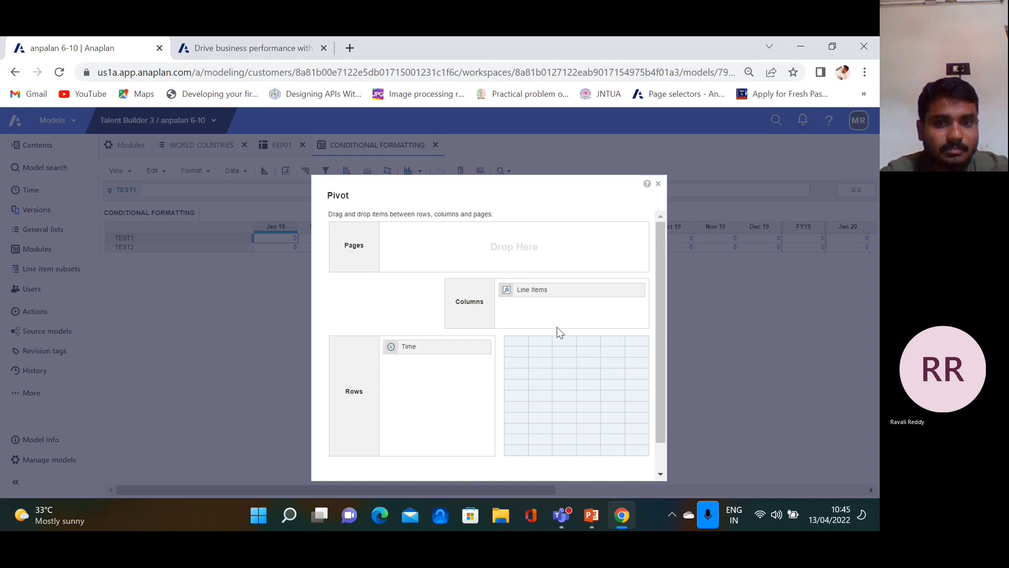
scroll(559, 331, "down", 1)
left_click(597, 457)
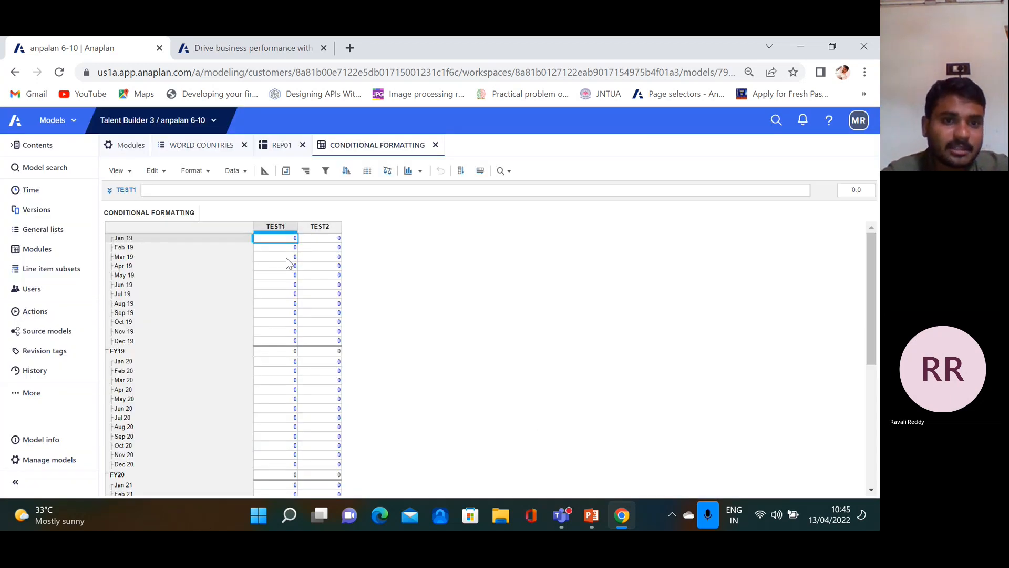
Enter 1, 2, 3 in TEST1 for Jan–Mar 19 and fill the pattern down
type("1")
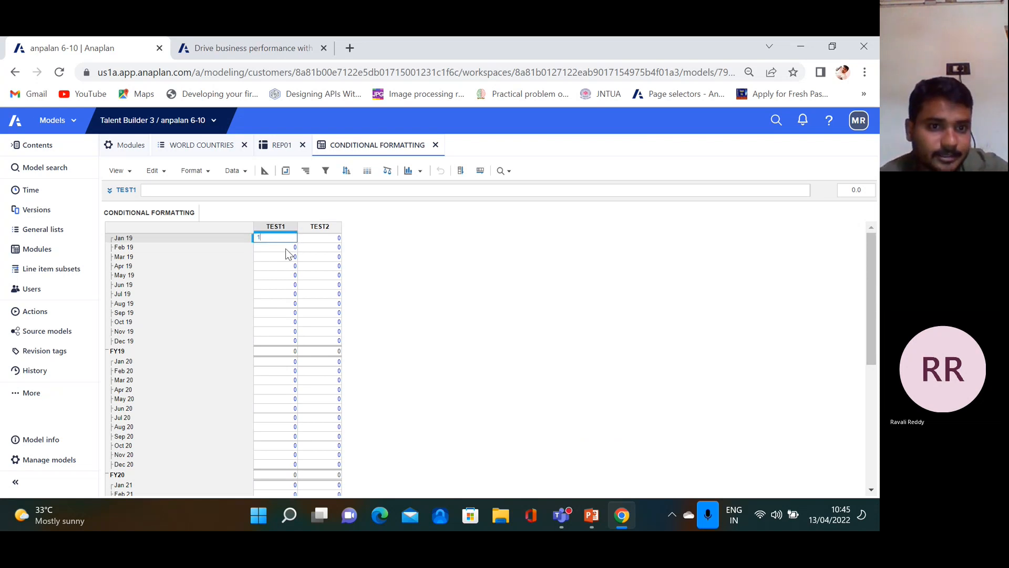
key("Return")
type("2")
key("Return")
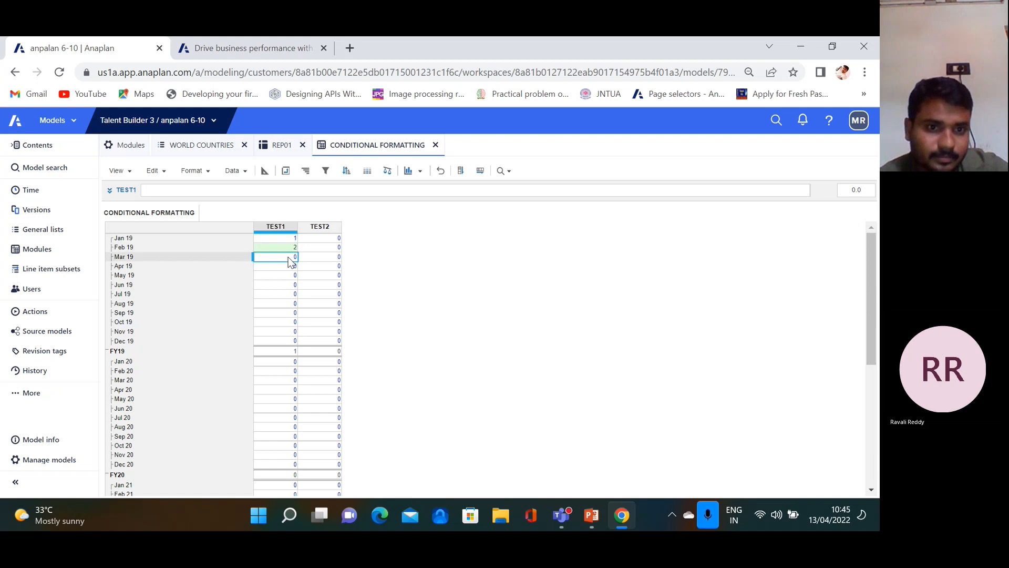
type("3")
left_click(294, 239)
left_click_drag(294, 242, 294, 257)
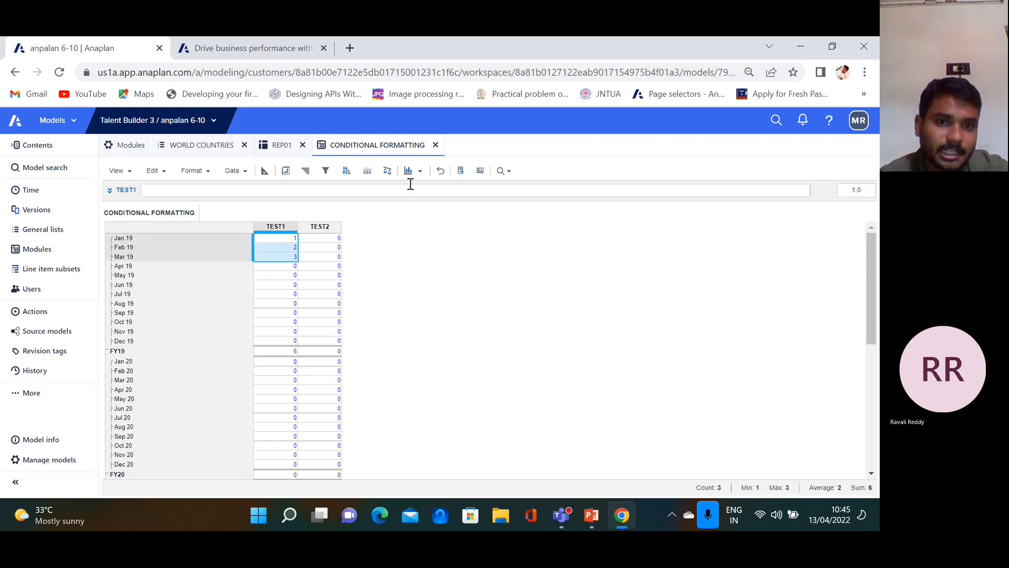
left_click(461, 170)
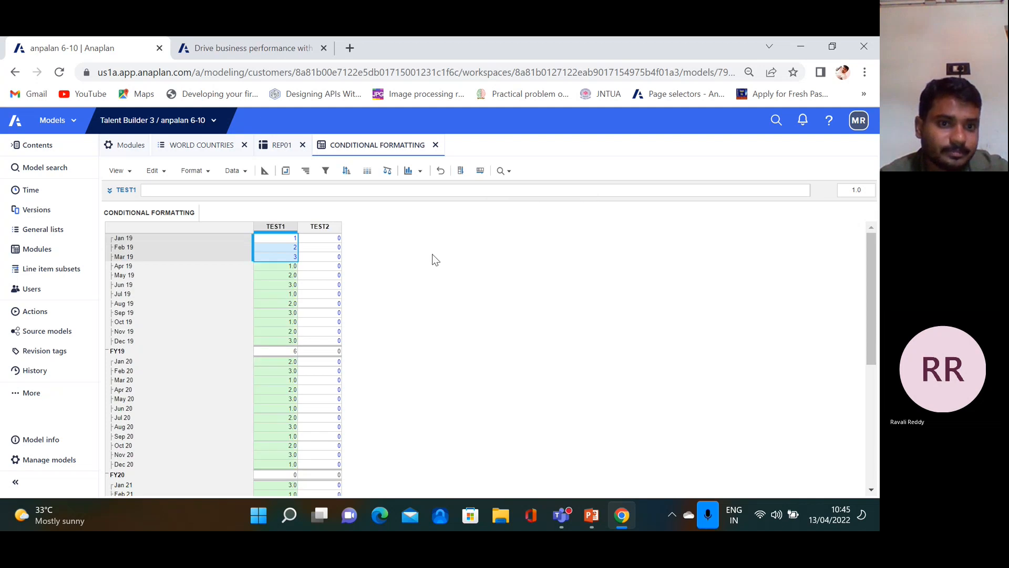
Enter 4, 5, 6 in TEST2 for Jan–Mar 19 and fill the pattern down
left_click(339, 239)
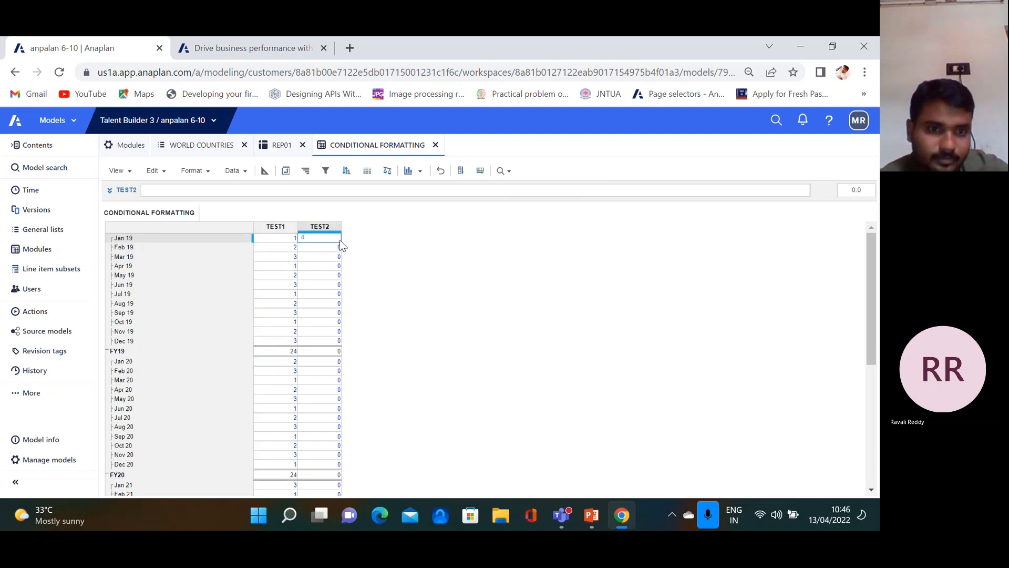
left_click(333, 247)
type("5")
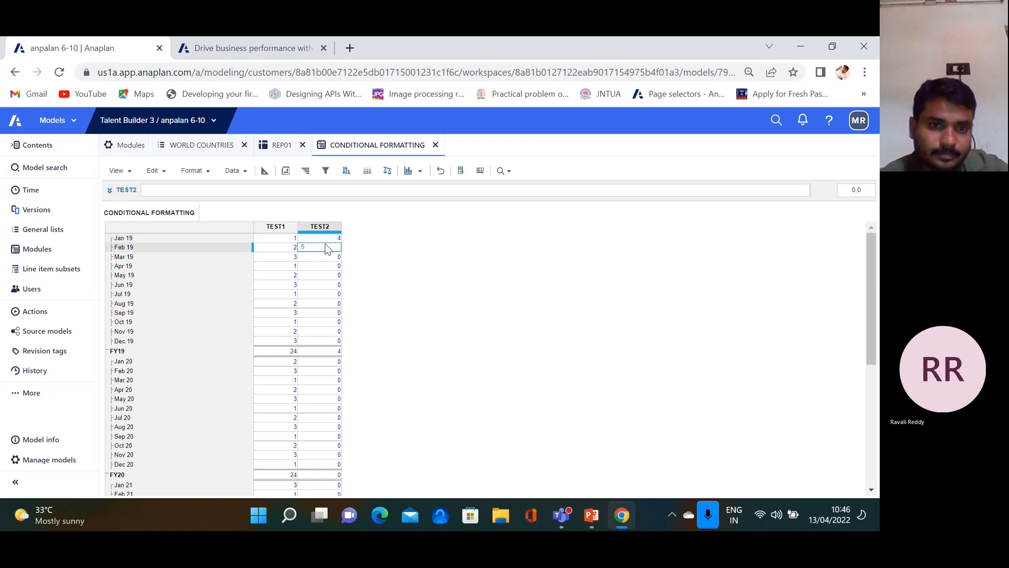
left_click(328, 258)
type("6")
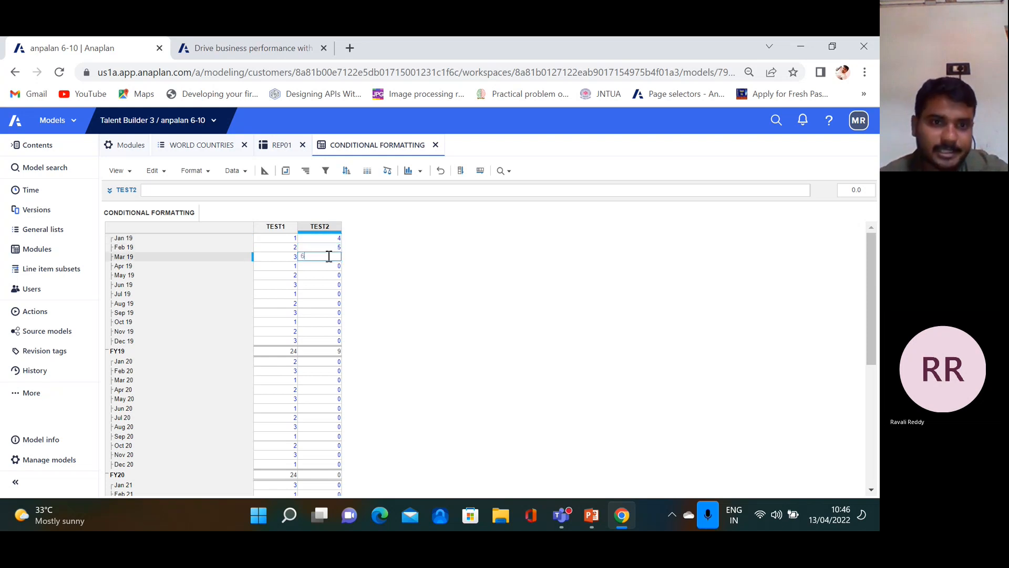
key("Return")
left_click_drag(338, 241, 336, 257)
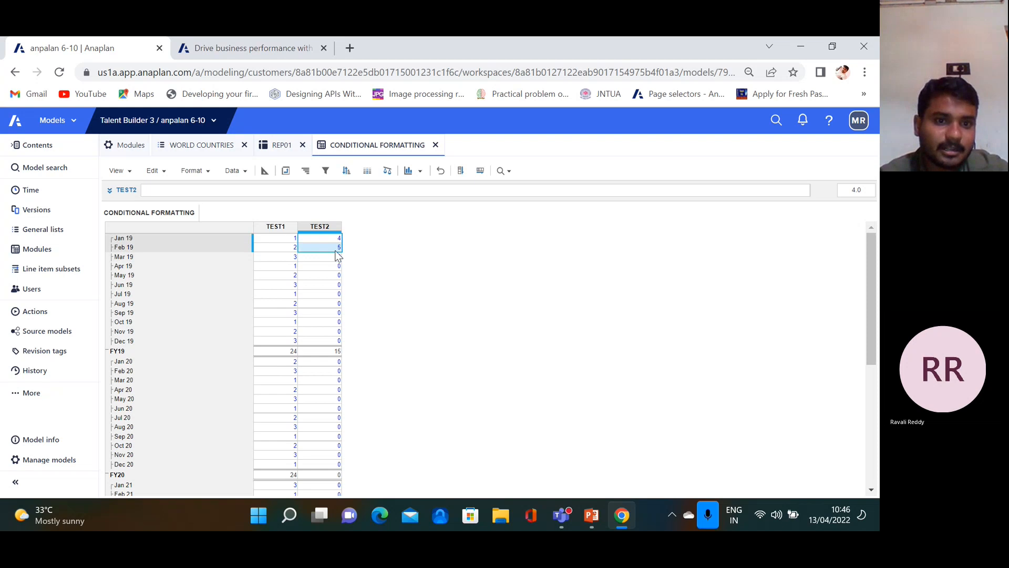
left_click(465, 175)
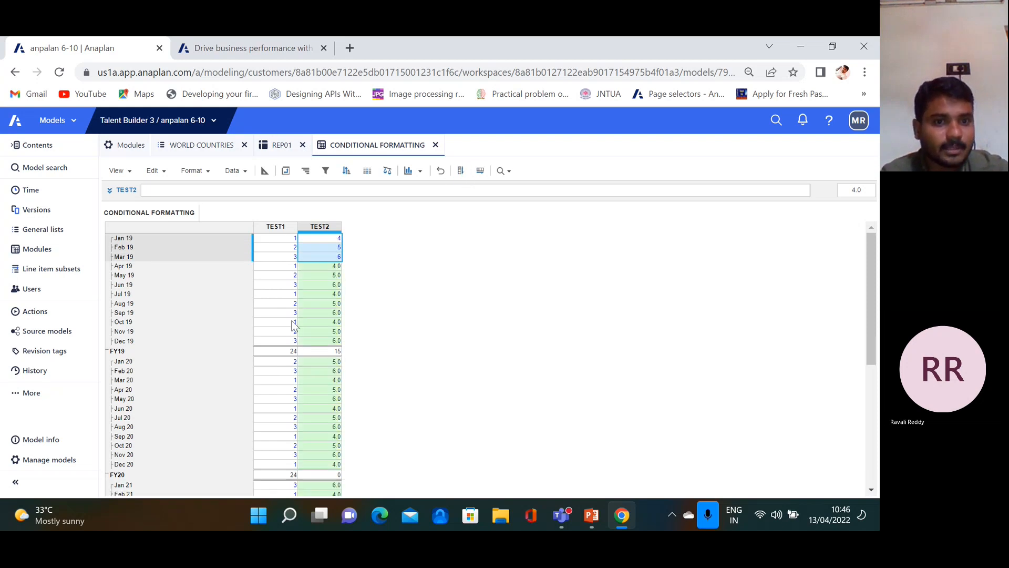
Select the TEST1 column and start a new conditional formatting rule
left_click(277, 228)
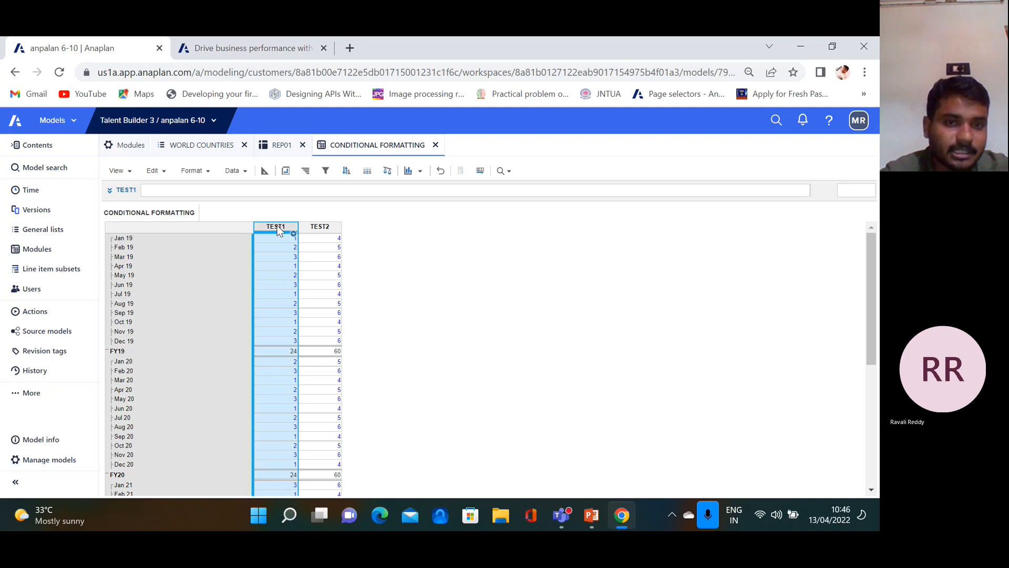
left_click(367, 171)
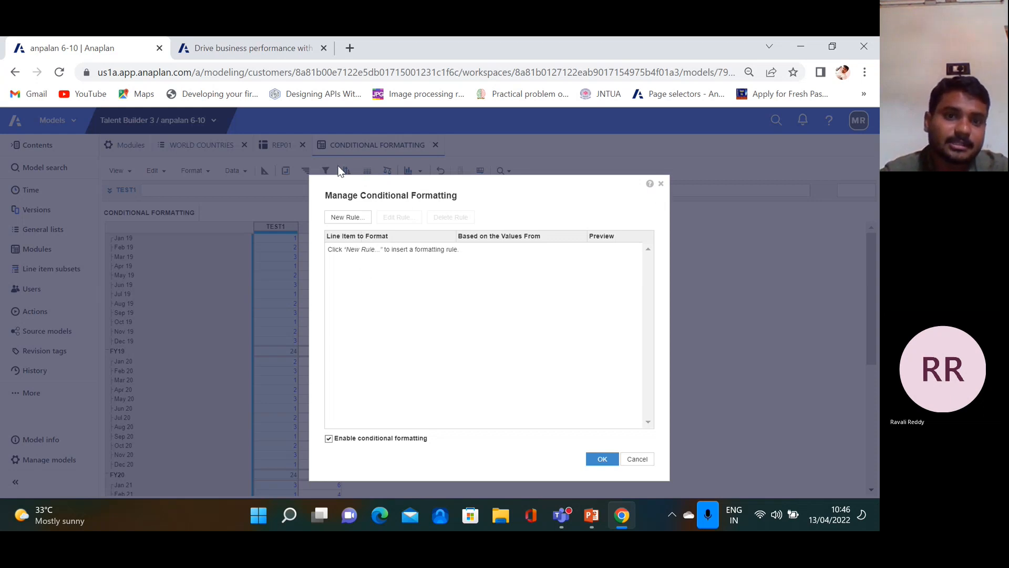
left_click(346, 218)
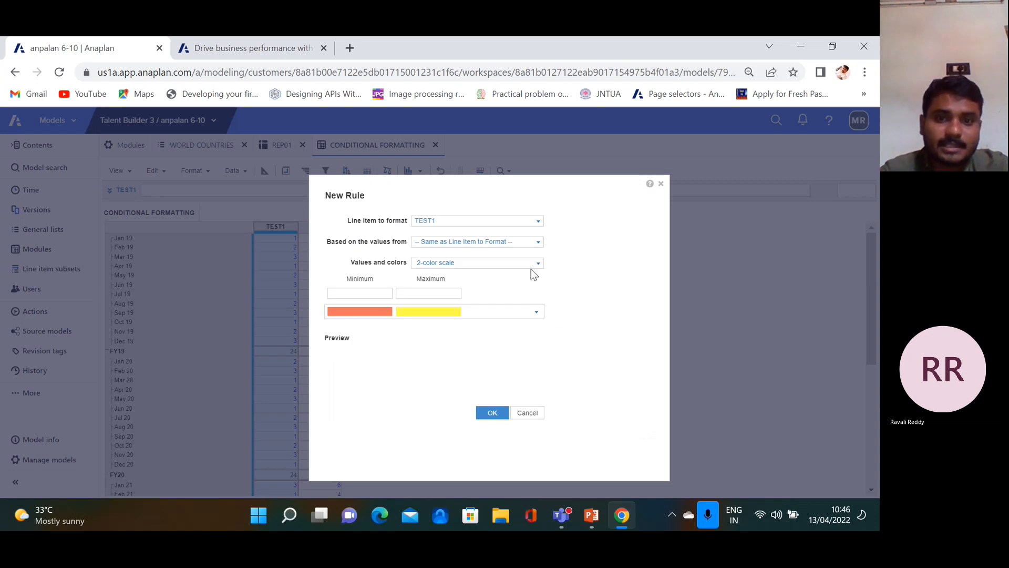
Save a 3-color scale rule for TEST1 with minimum 1, mid-point 2, maximum 3, then cancel out
left_click(536, 265)
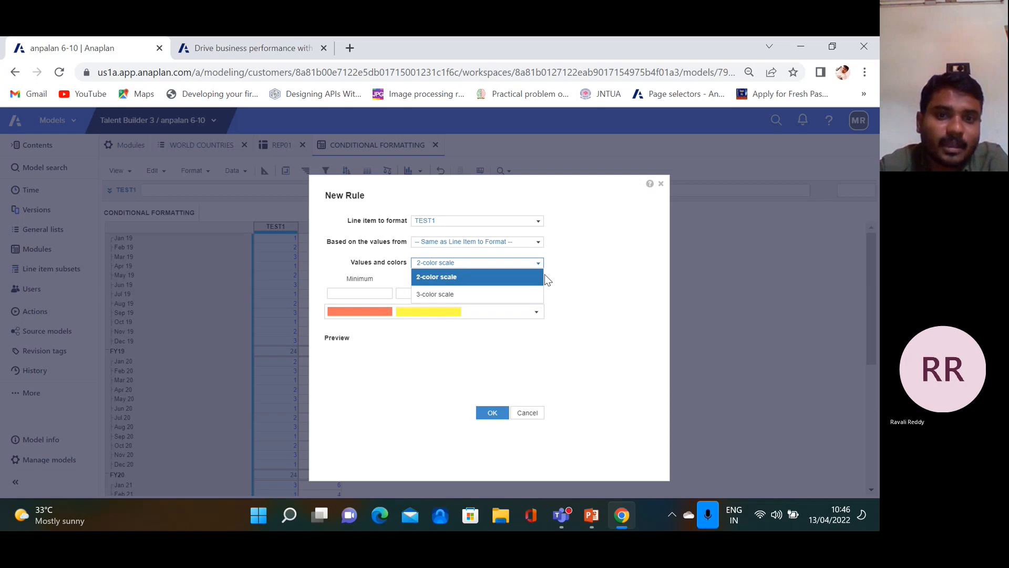
left_click(438, 295)
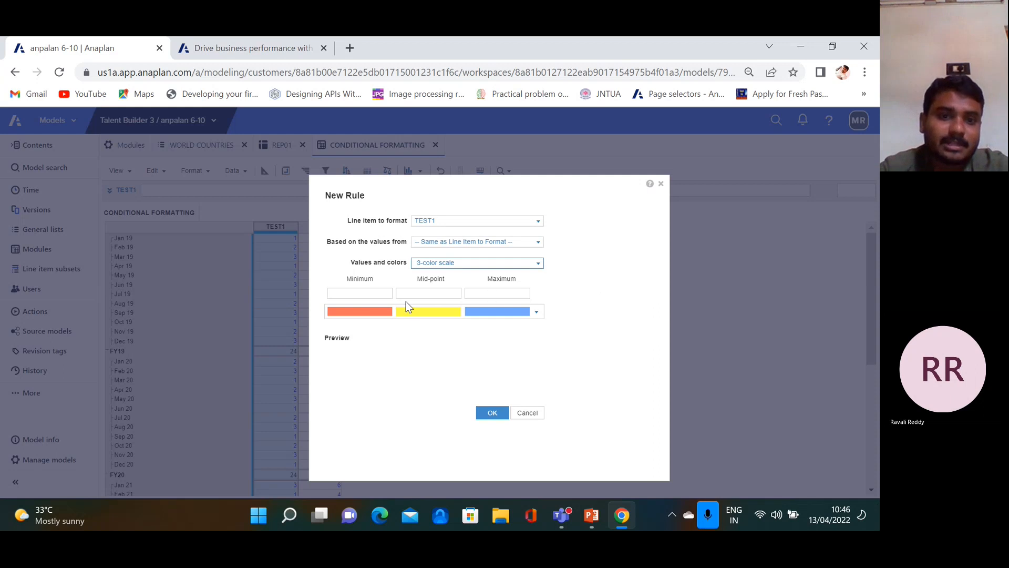
left_click(359, 292)
left_click(362, 291)
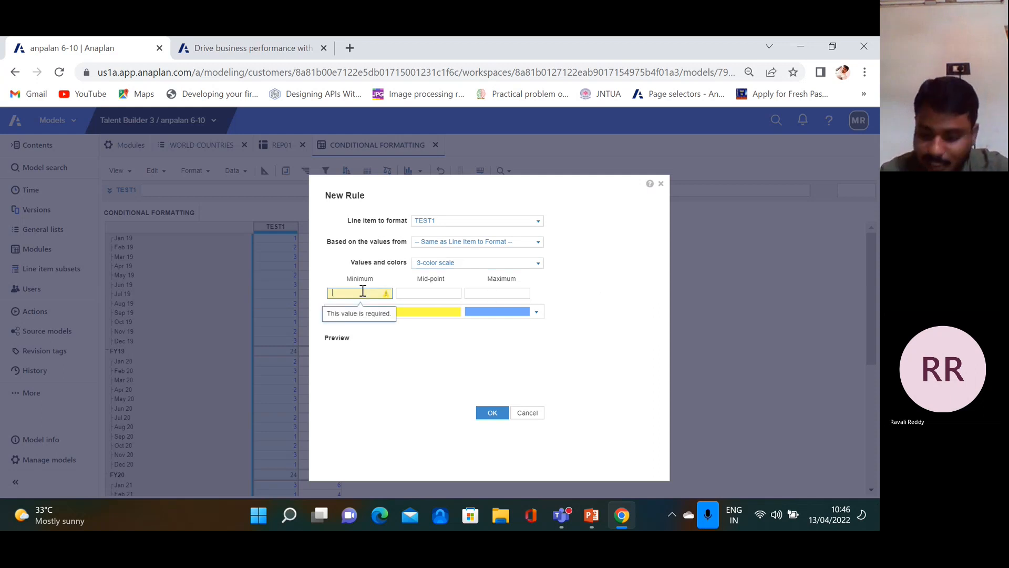
type("1")
left_click(421, 294)
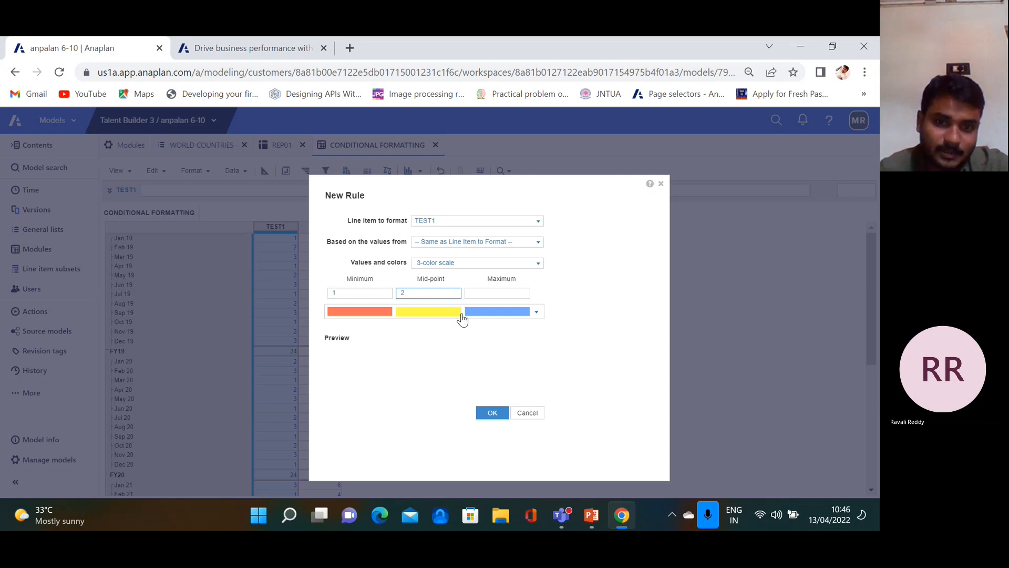
left_click(494, 292)
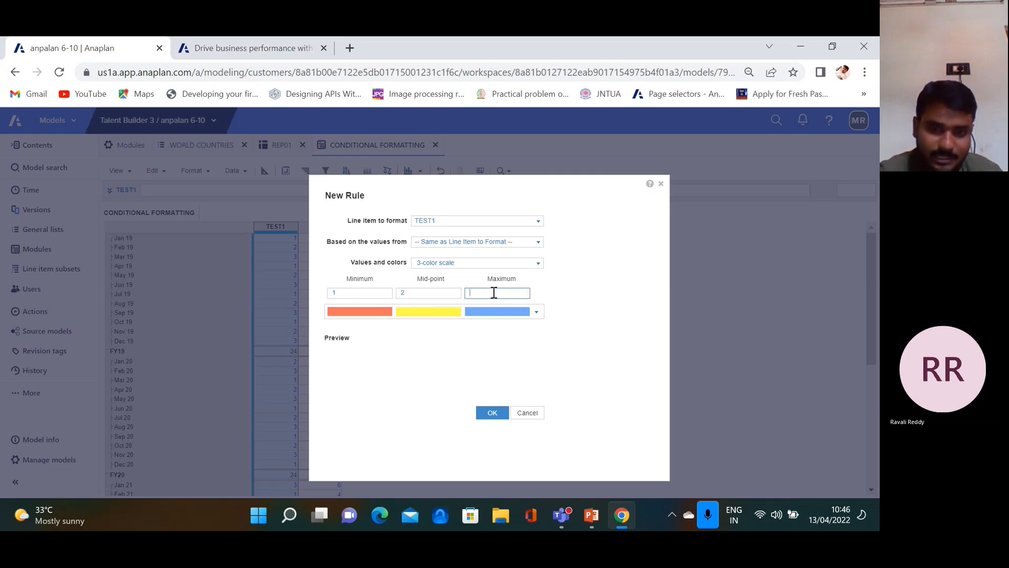
type("3")
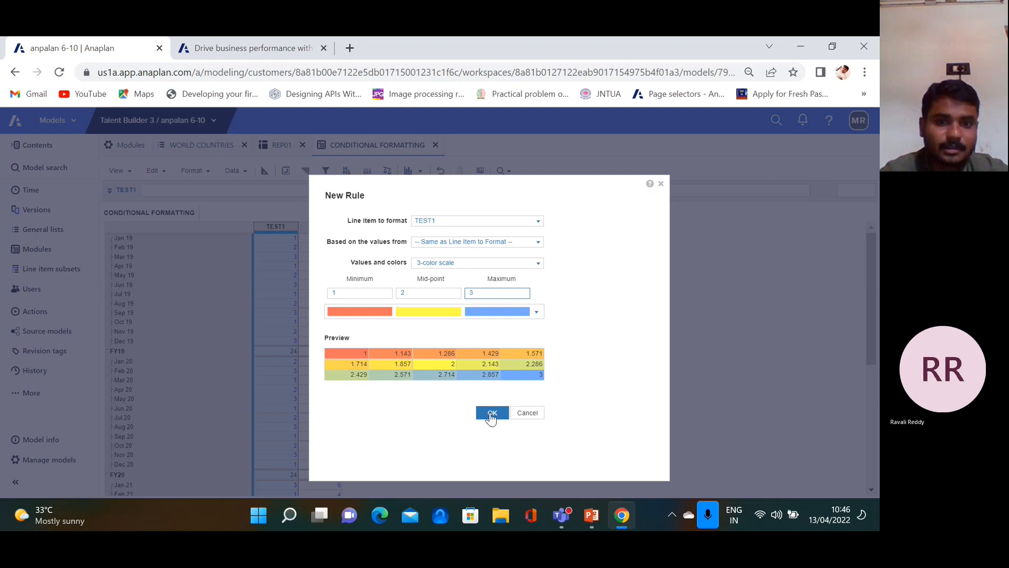
left_click(493, 413)
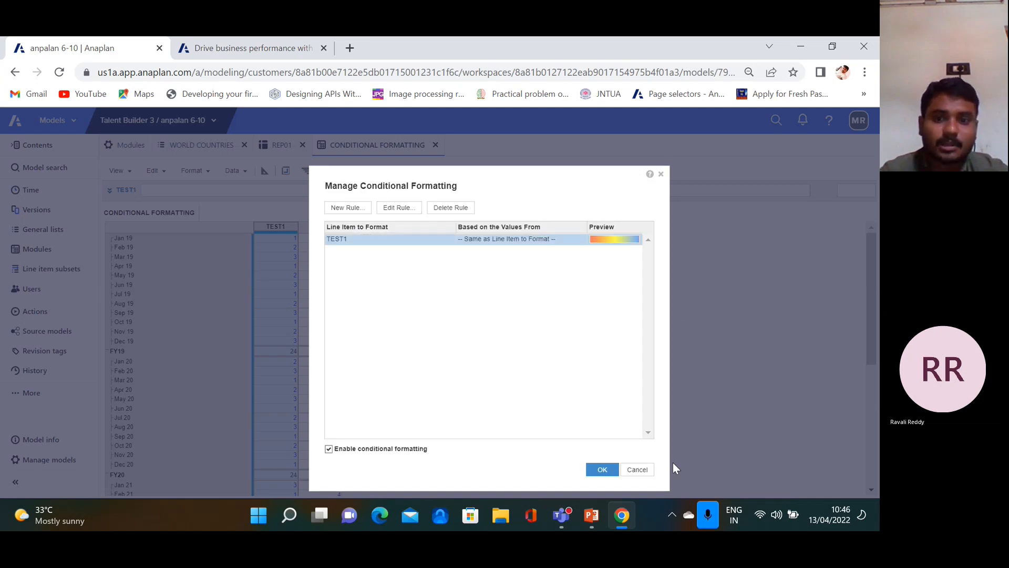
left_click(638, 470)
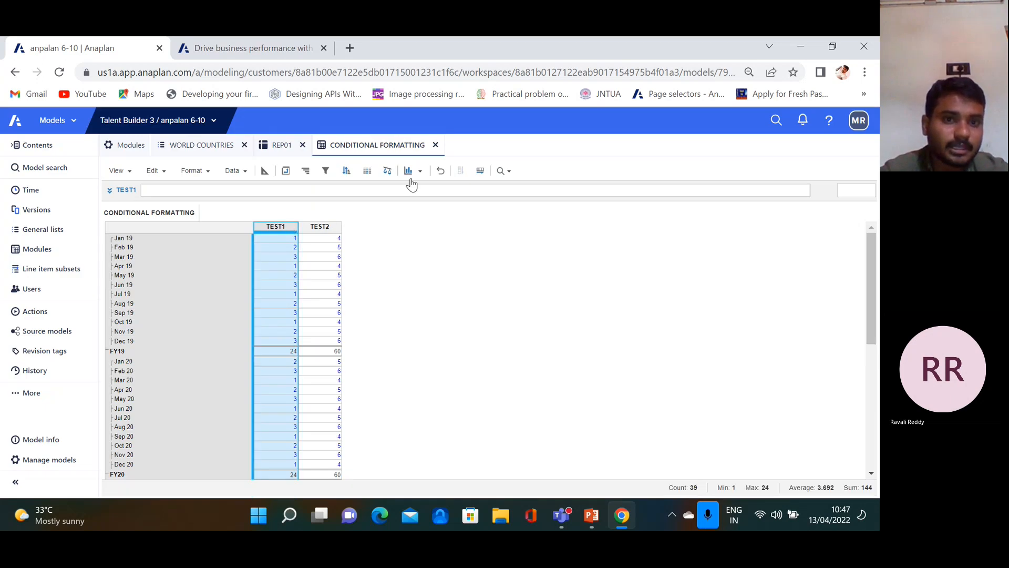
Add a TEST1 3-color scale rule with maximum 3 and apply it, shading 1s red, 2s yellow, 3s blue
left_click(367, 170)
left_click(348, 217)
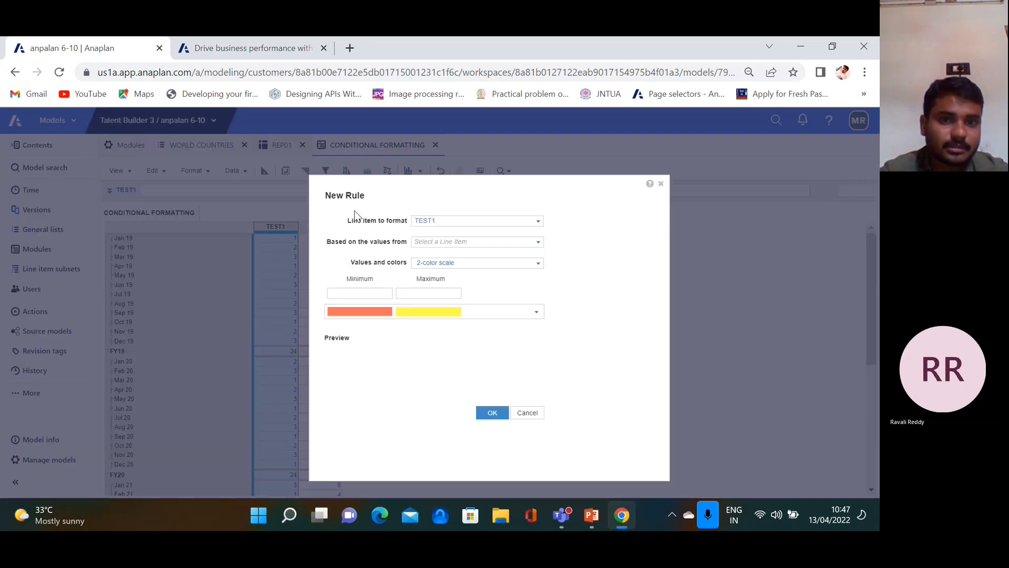
left_click(517, 266)
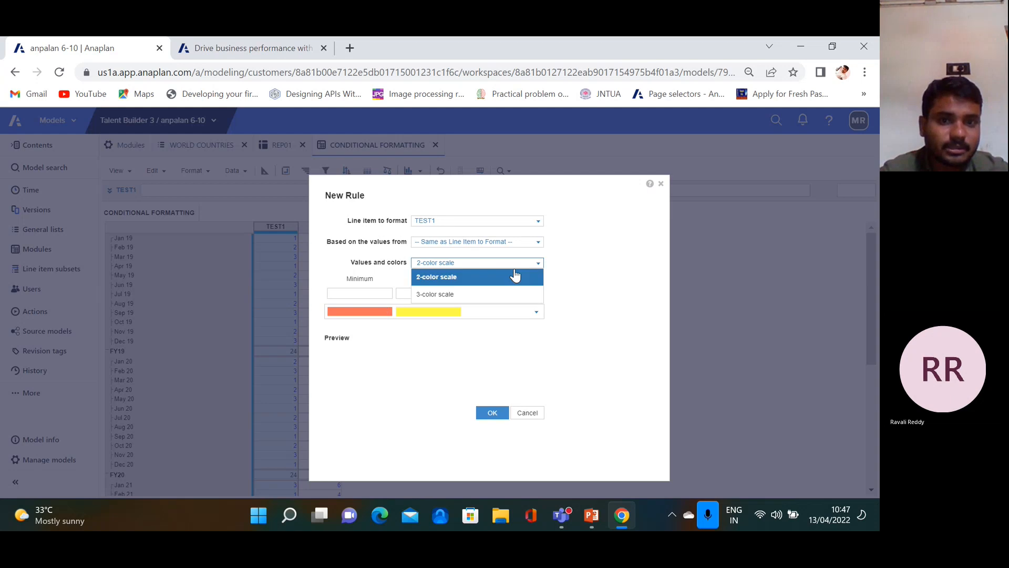
left_click(477, 298)
left_click(374, 291)
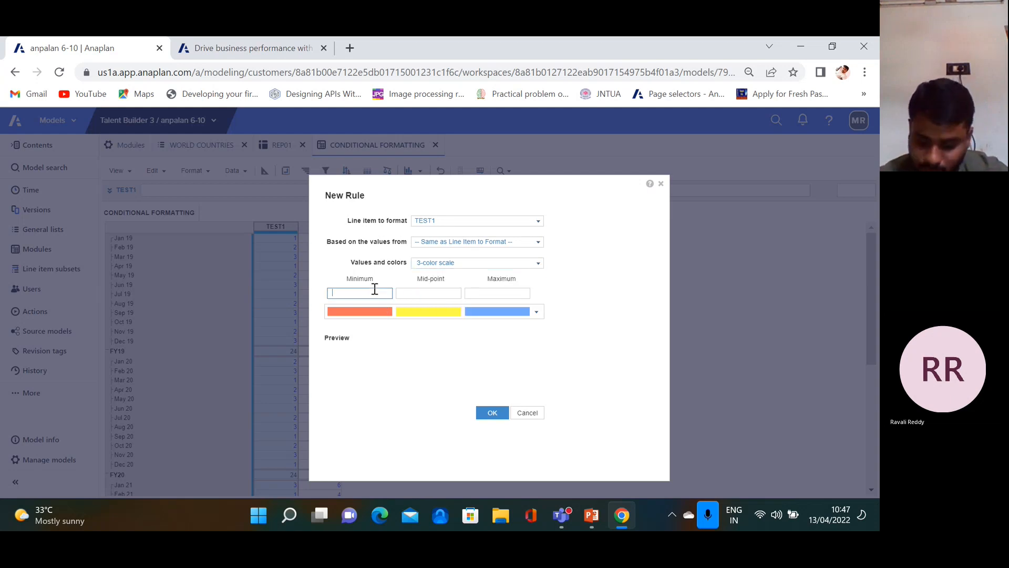
key("Tab")
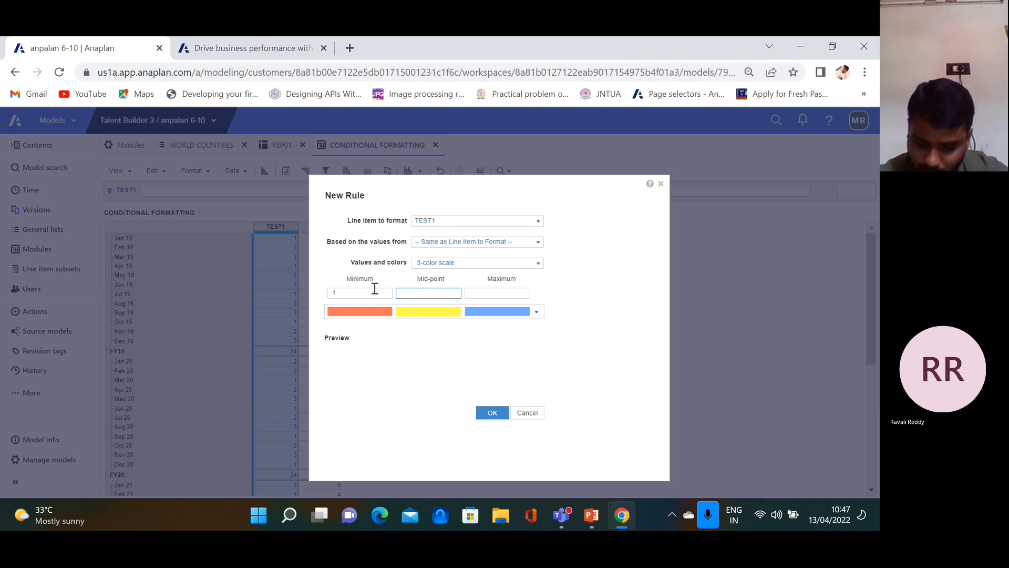
key("Tab")
type("3")
key("Tab")
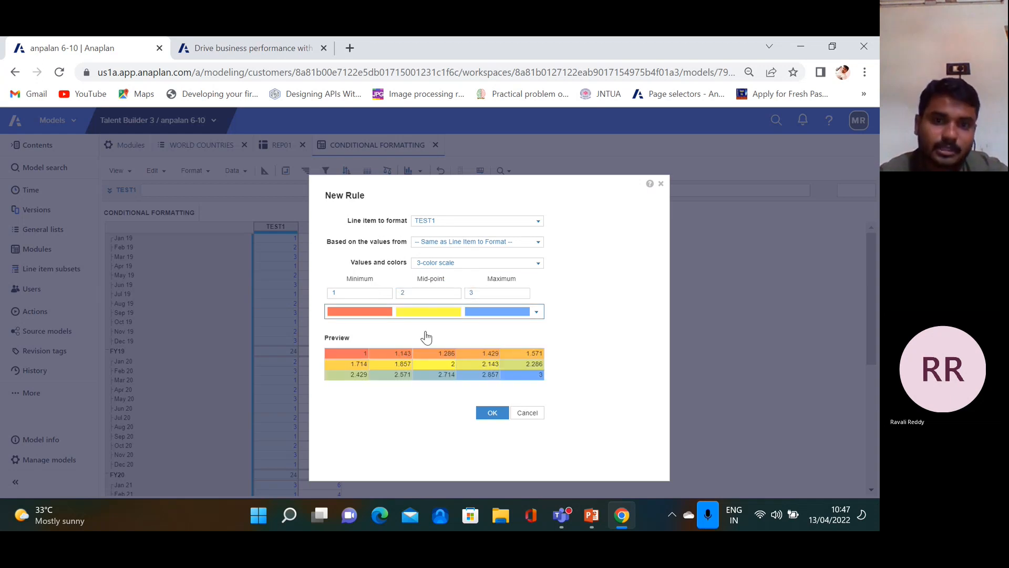
left_click(492, 413)
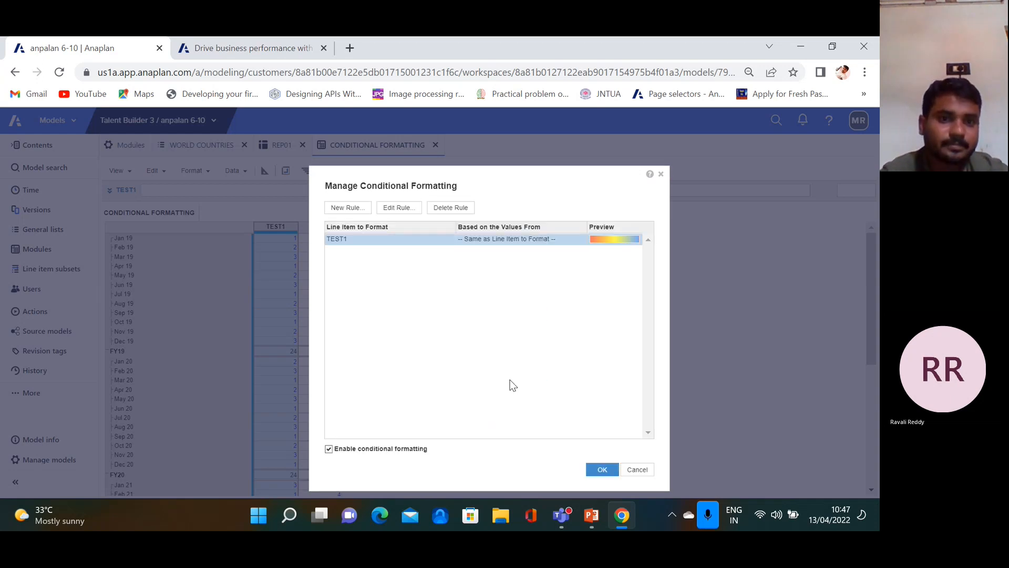
left_click(603, 469)
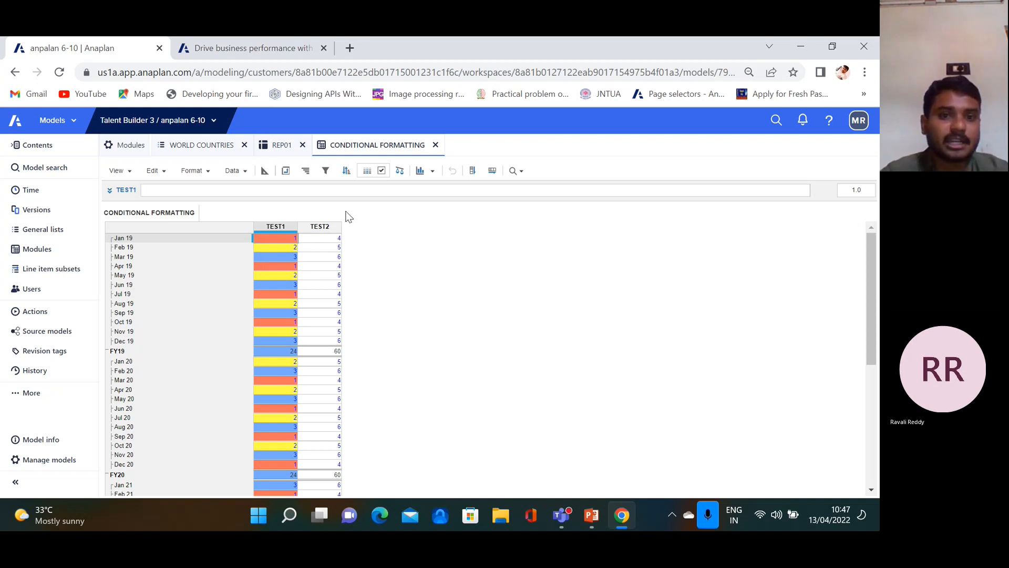
Select TEST2 and apply a 3-color scale rule with minimum 4, mid-point 5, maximum 6
left_click(319, 230)
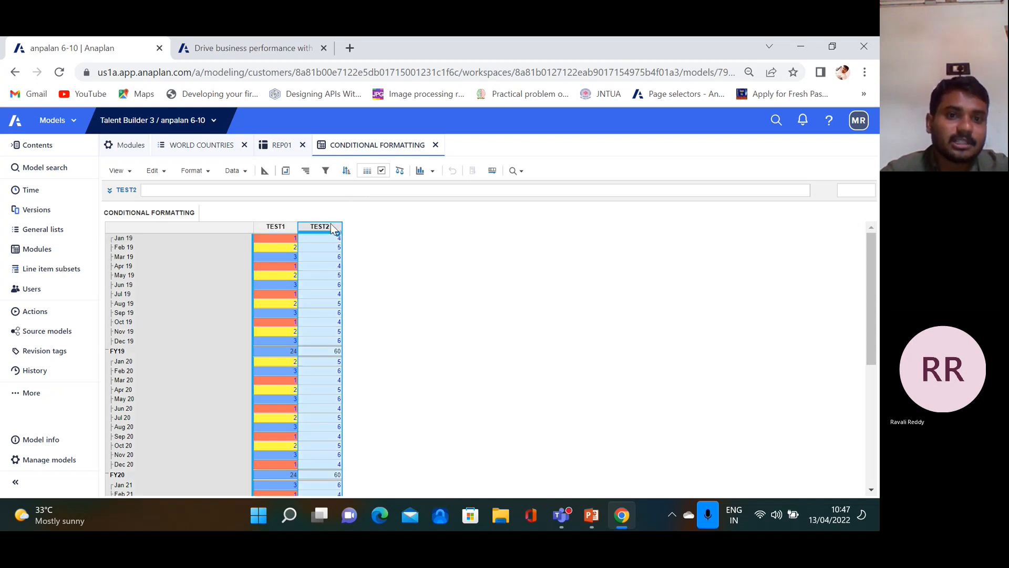
left_click(367, 173)
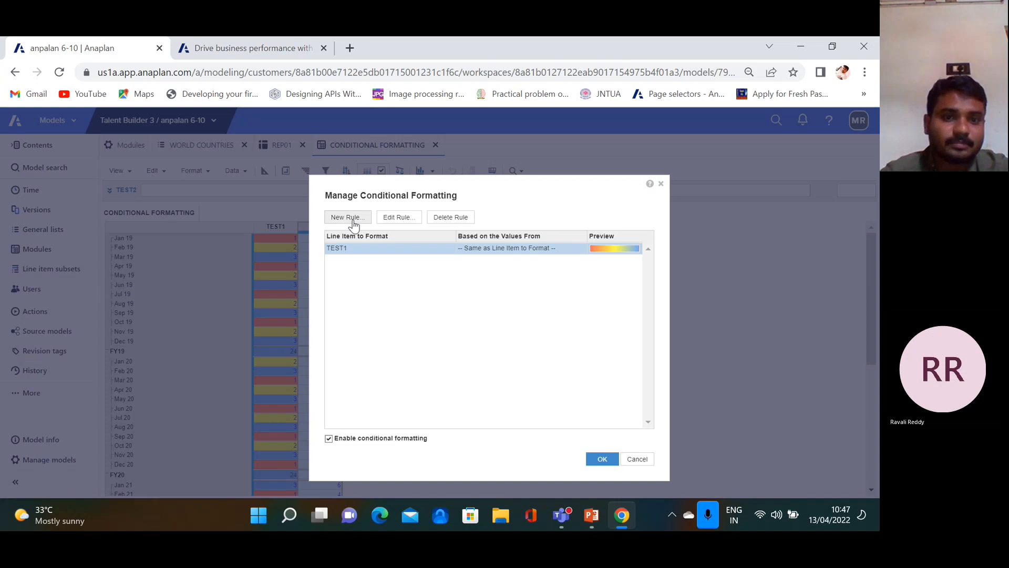
left_click(353, 219)
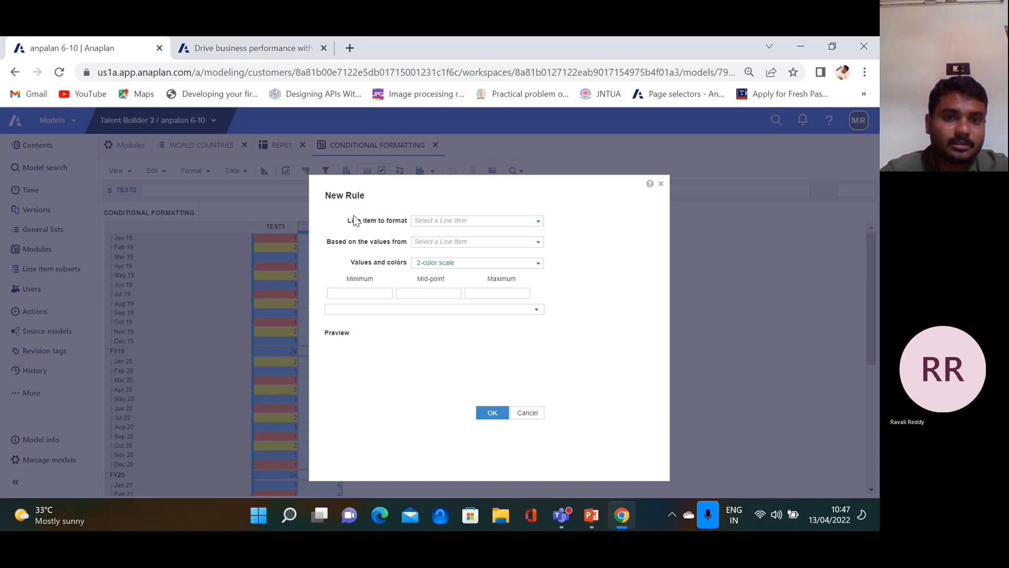
left_click(539, 265)
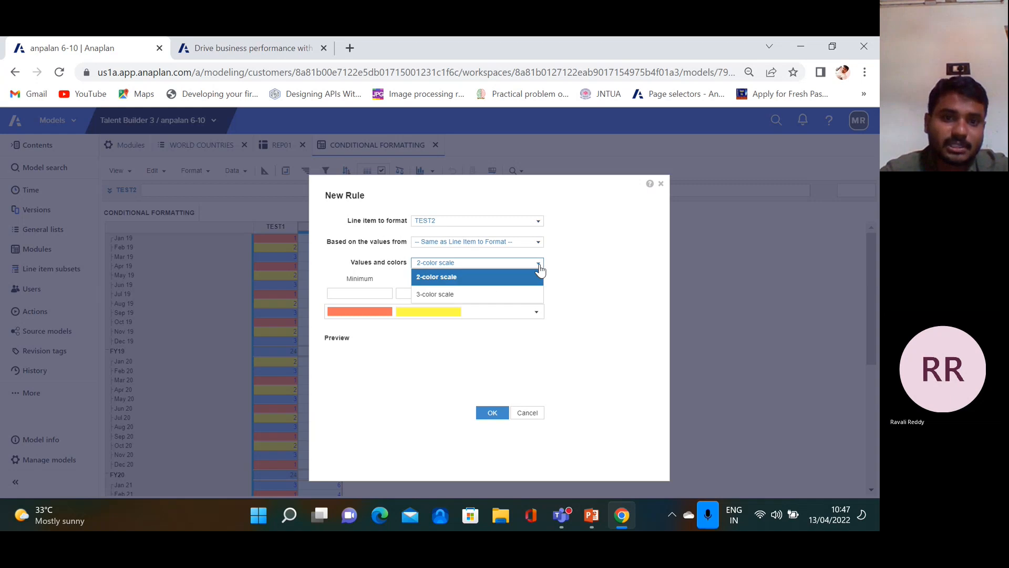
left_click(486, 295)
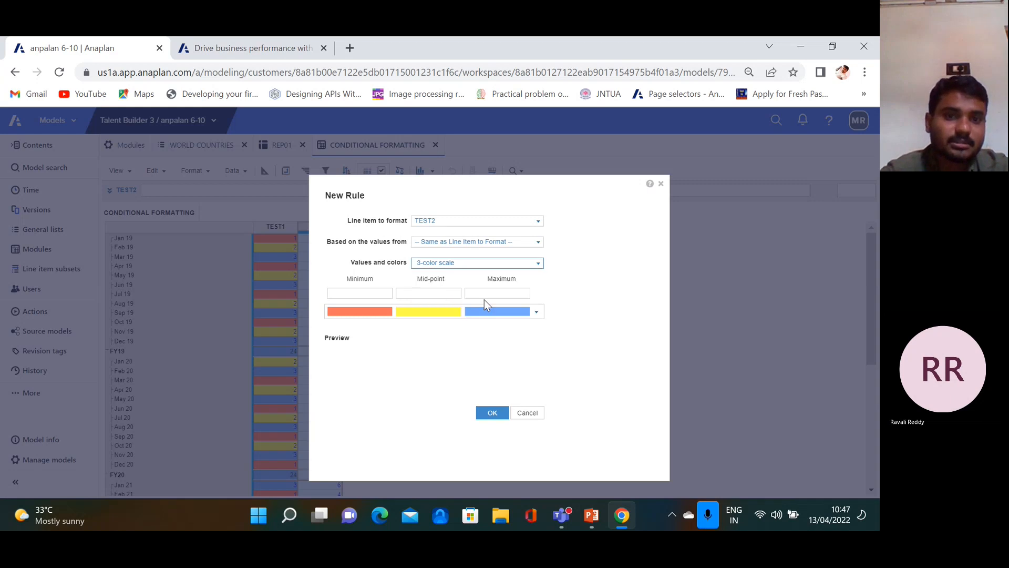
left_click(365, 293)
type("4")
left_click(418, 292)
type("5")
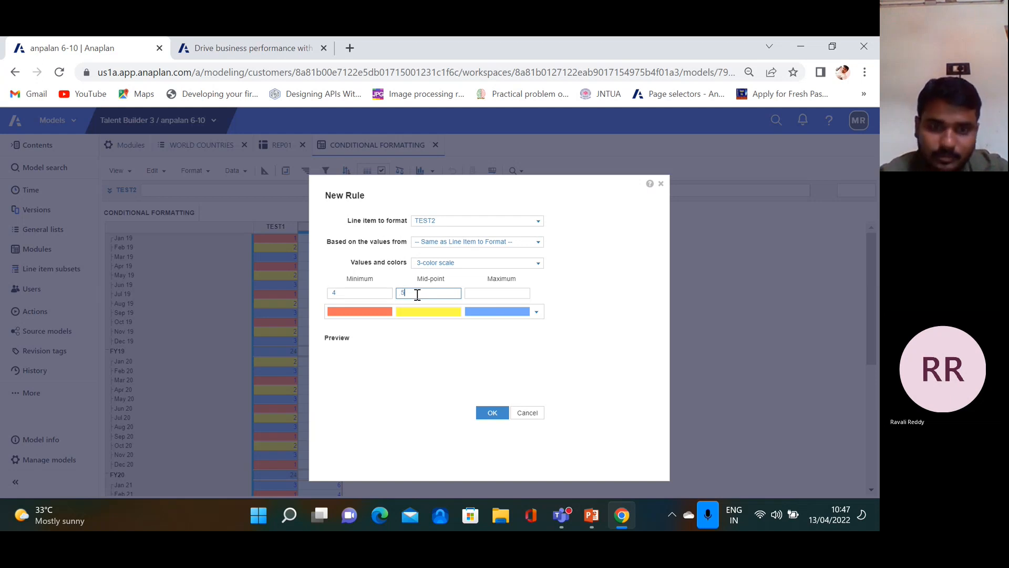
left_click(485, 294)
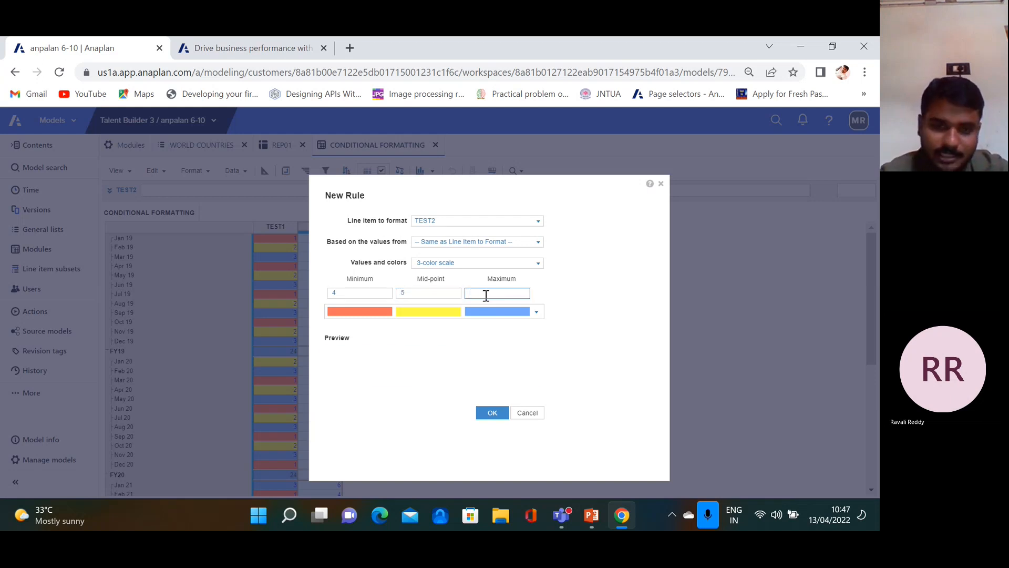
type("6")
left_click(496, 421)
left_click(602, 467)
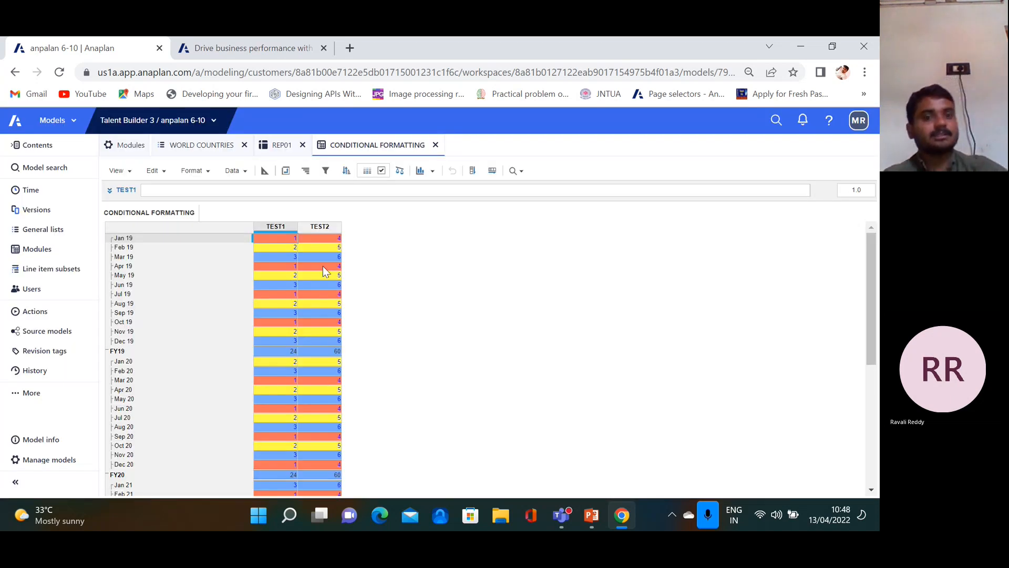
Edit TEST2's colour rule to the green-yellow-red scheme, apply it, then bring up the PowerPoint slides
left_click(326, 226)
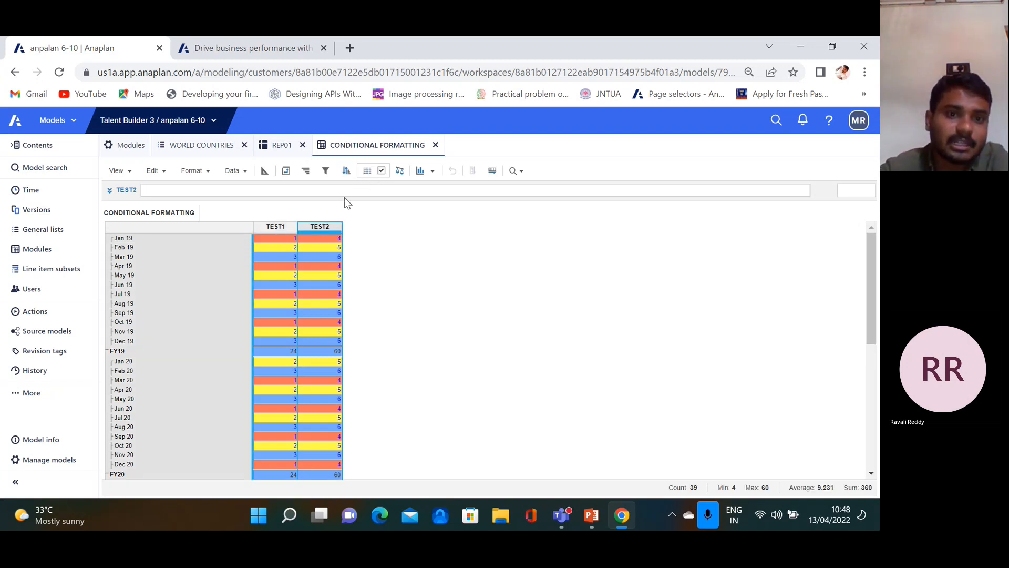
left_click(368, 170)
left_click(403, 223)
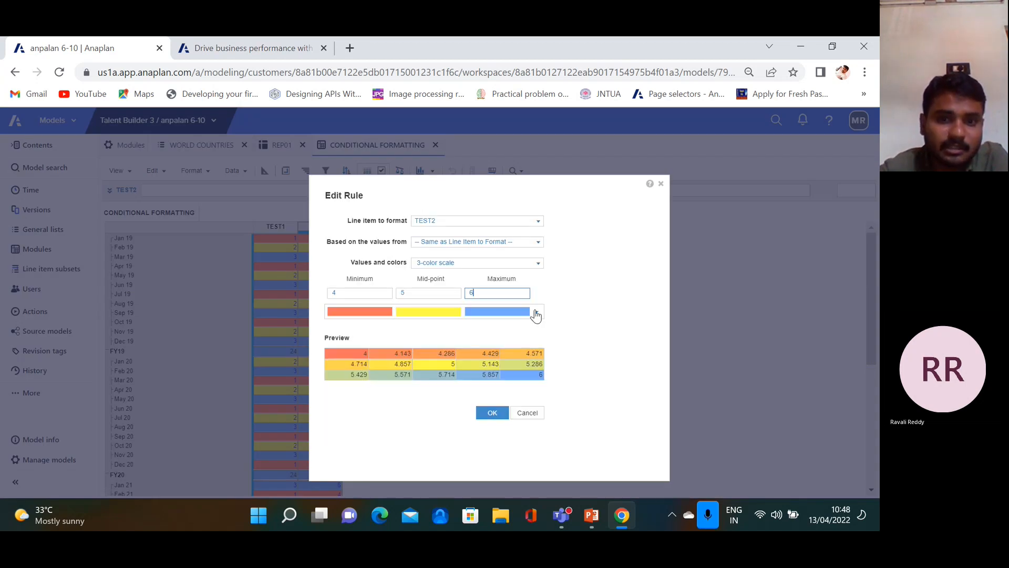
left_click(536, 313)
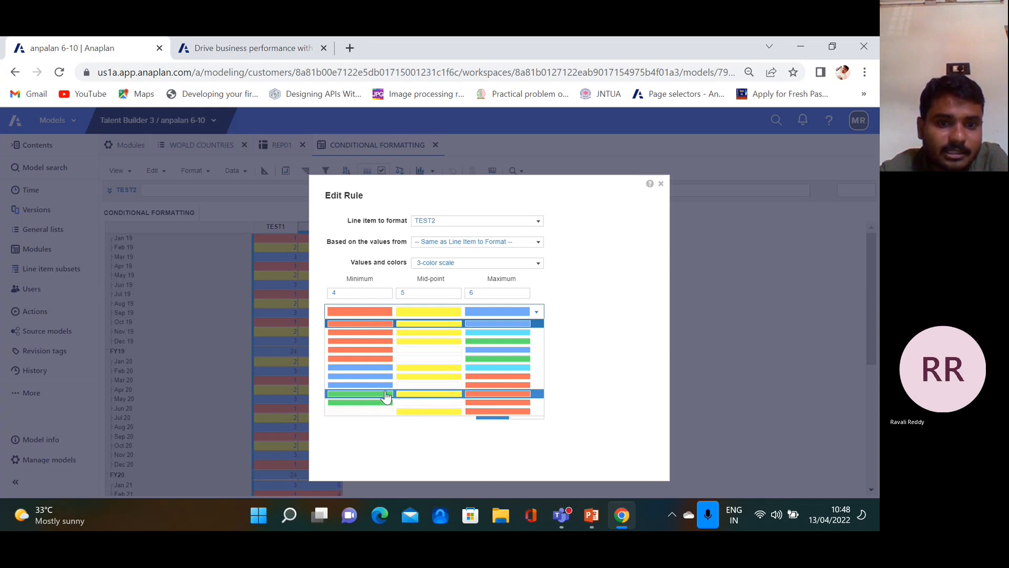
left_click(437, 396)
left_click(506, 413)
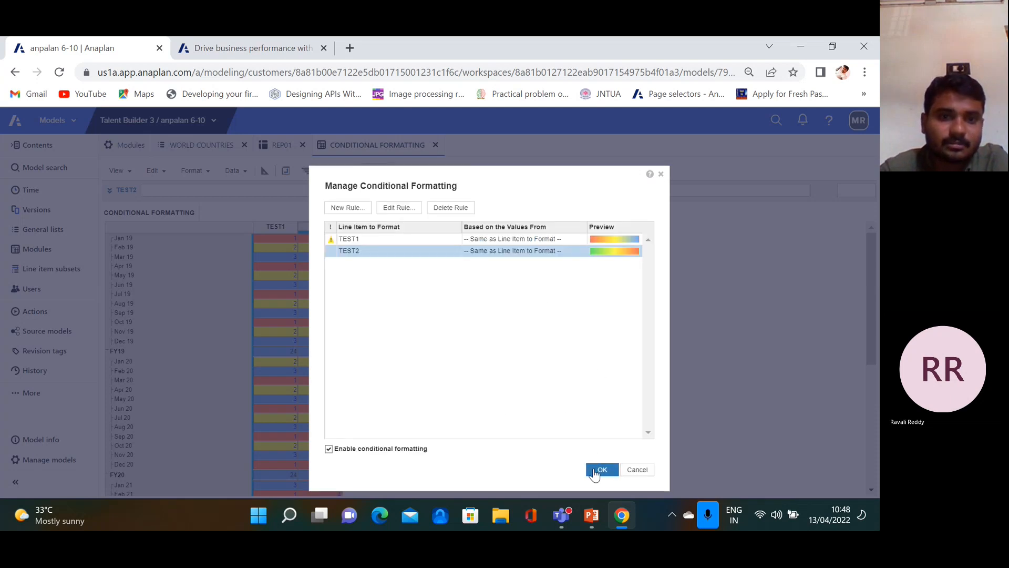
left_click(600, 468)
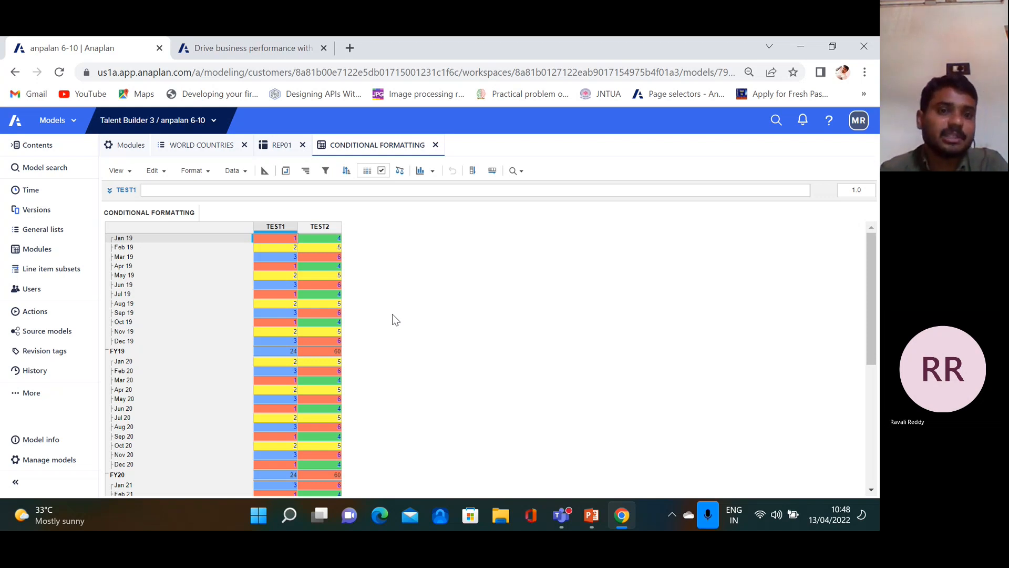
left_click(592, 518)
Highlight 'variance analysis' on the slide, go to the Standard Filter slide, then return to Anaplan
left_click_drag(457, 297, 354, 297)
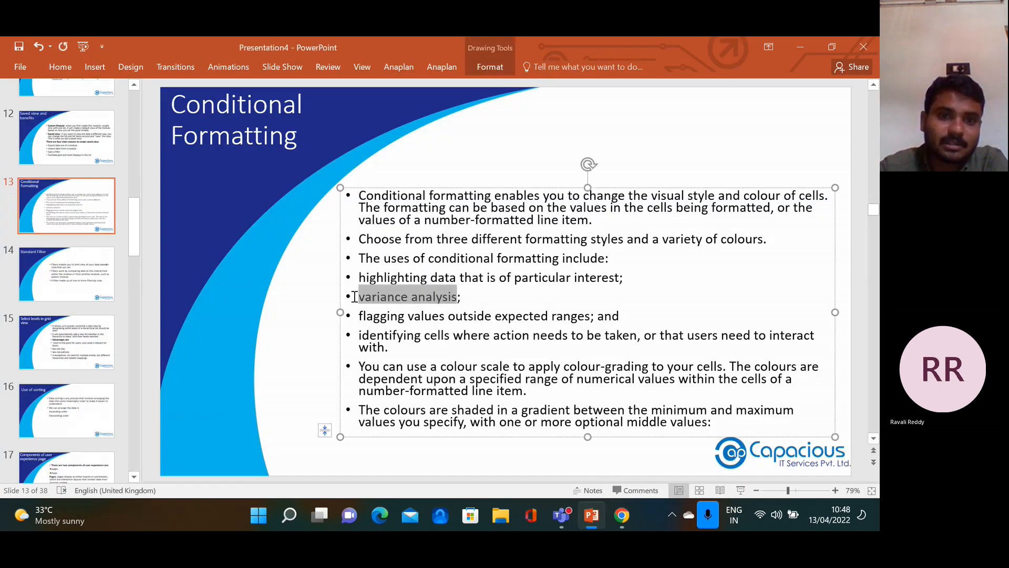
left_click(519, 307)
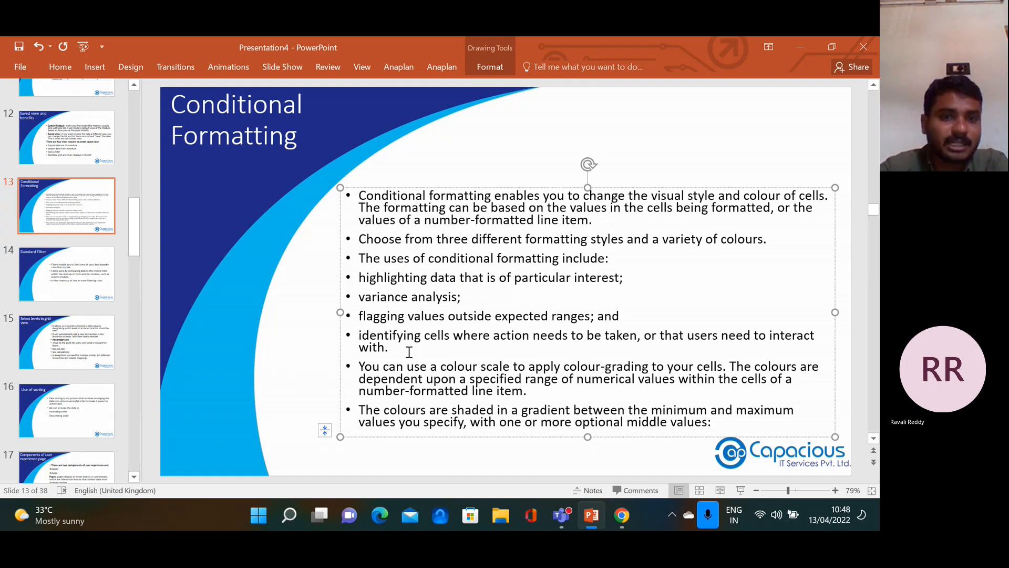
left_click(64, 271)
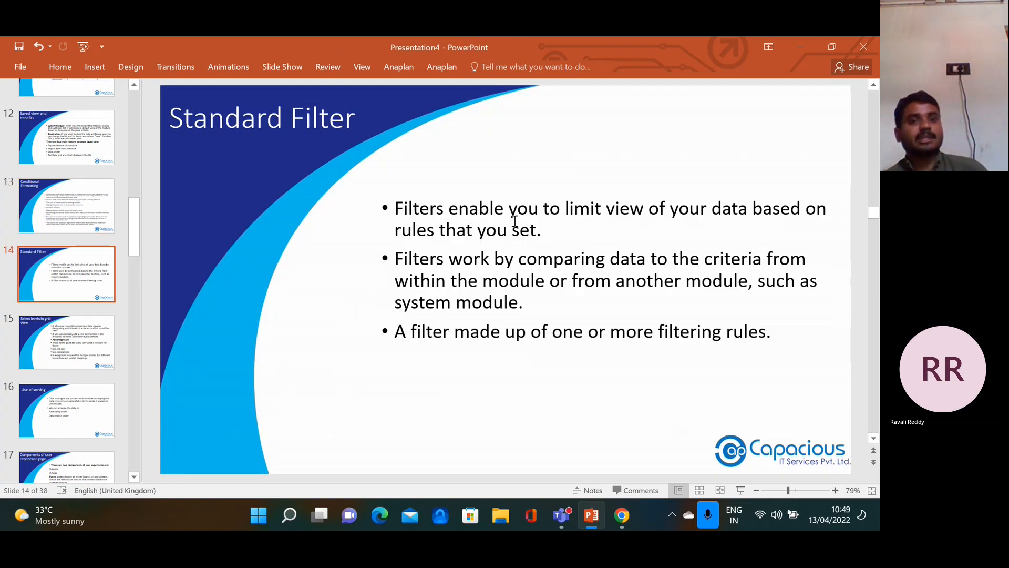
left_click(622, 515)
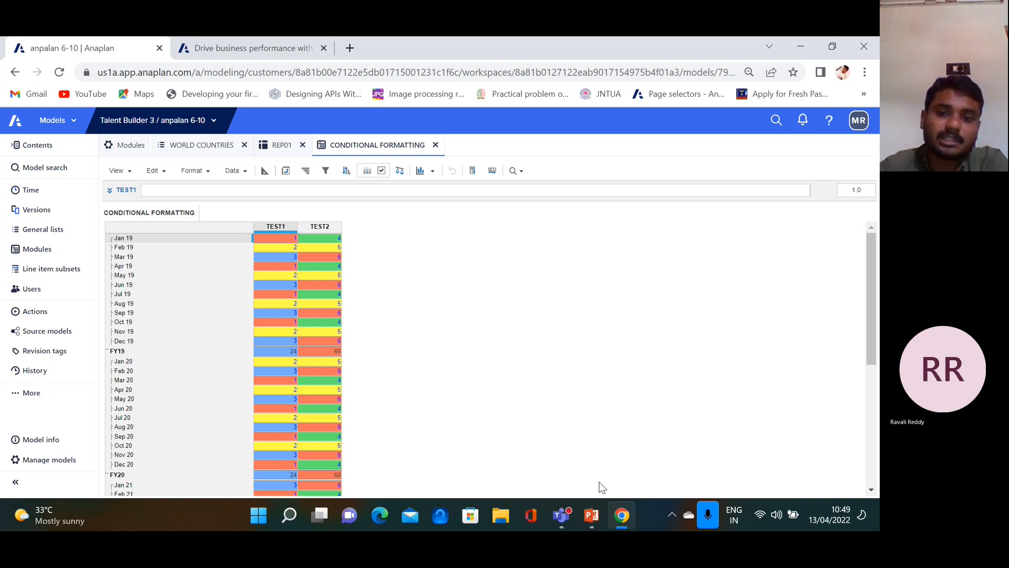
left_click(591, 515)
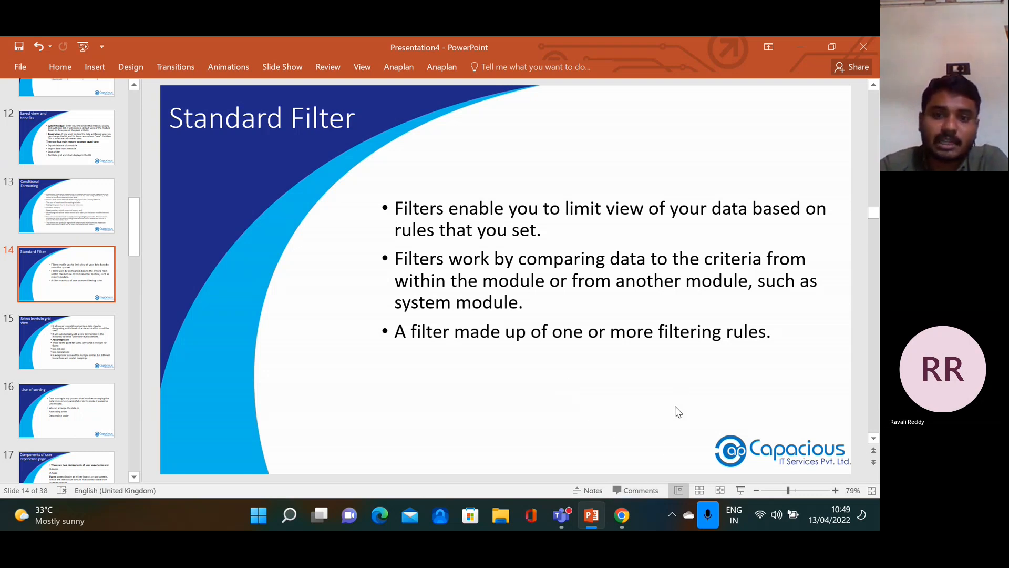
left_click(621, 512)
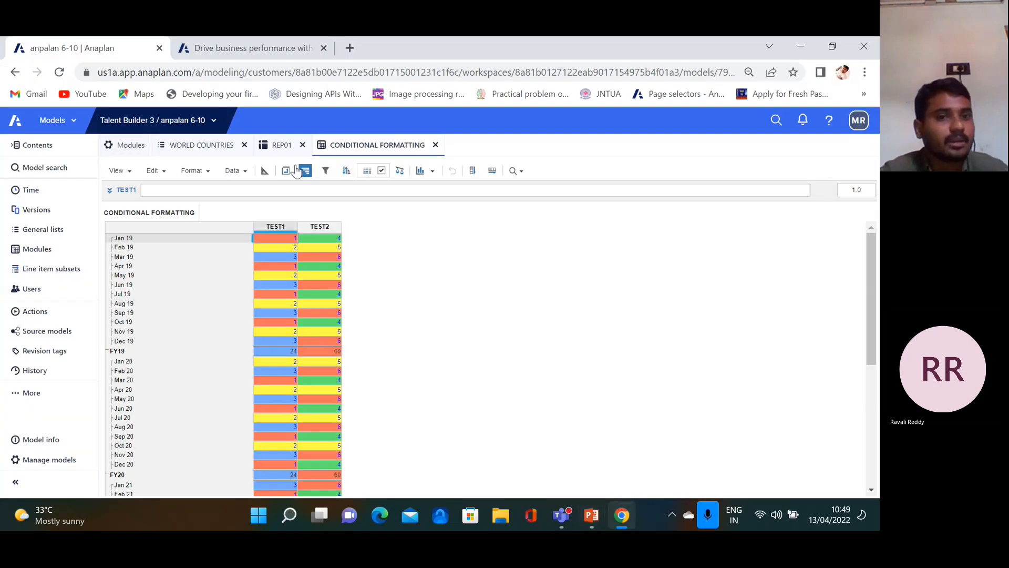
Create a module named FILTER with one line item, MONTHS ONLY, and Time dragged out of Columns
left_click(203, 148)
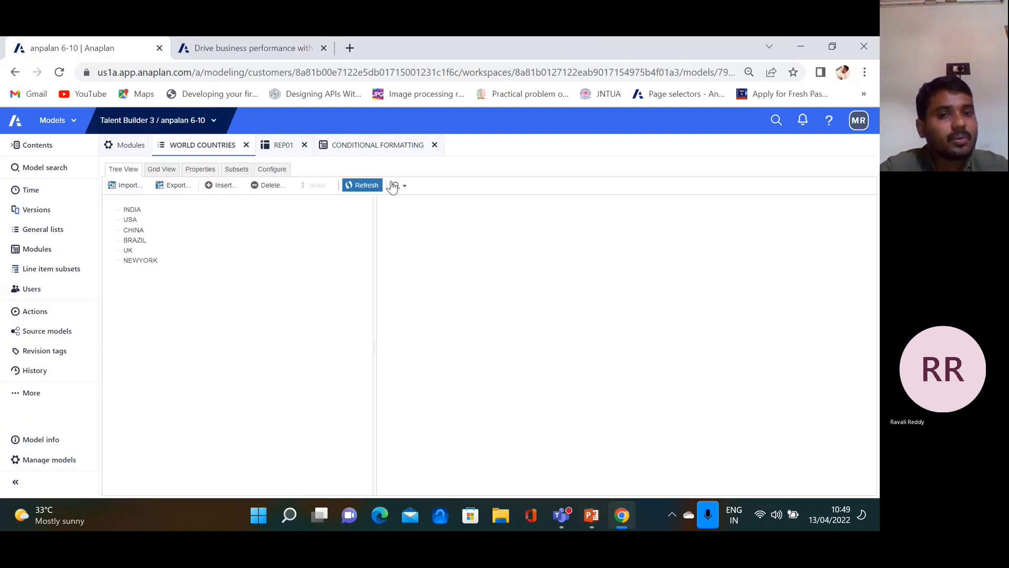
left_click(137, 149)
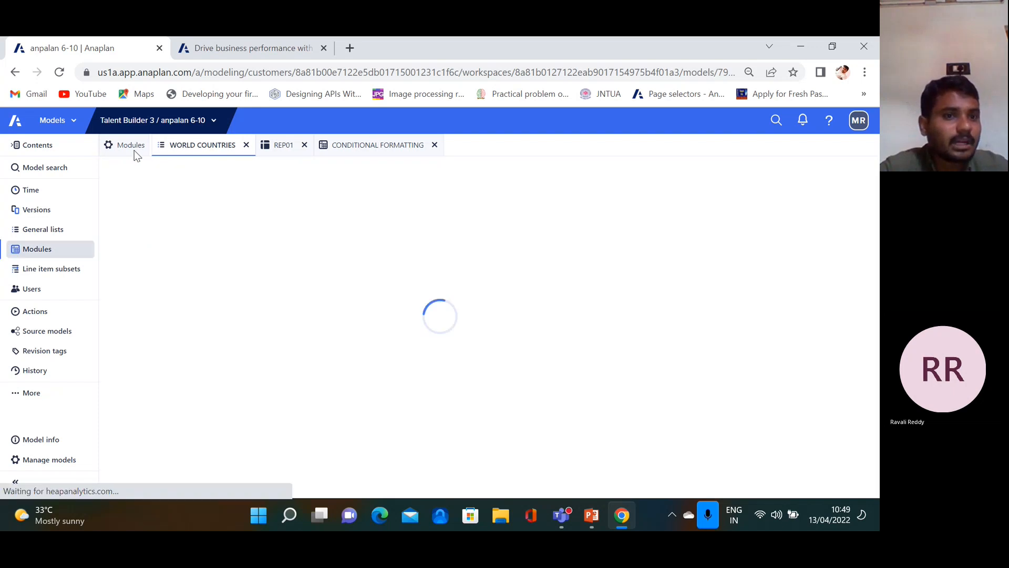
left_click(176, 185)
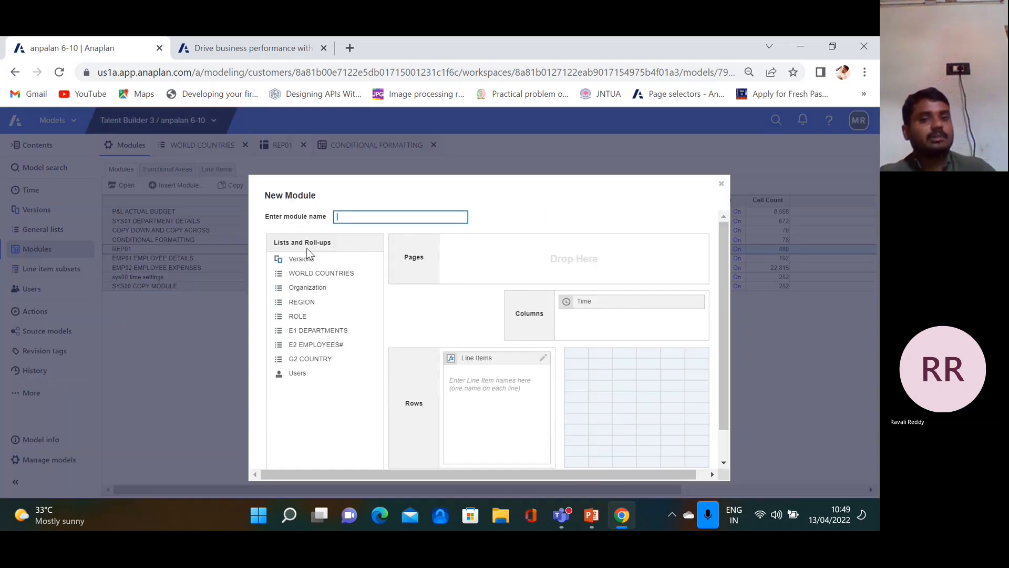
type("FILTER")
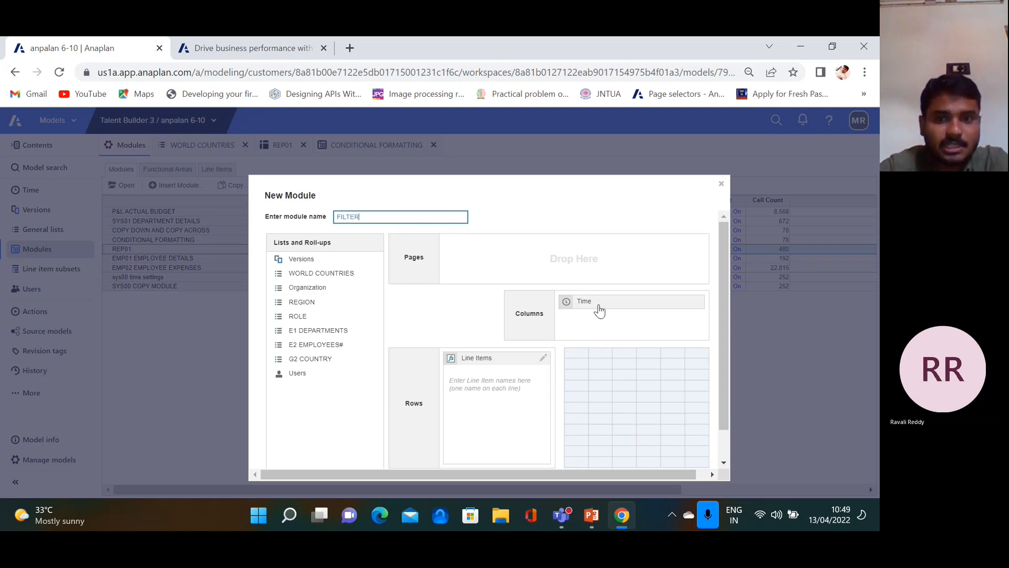
left_click(482, 377)
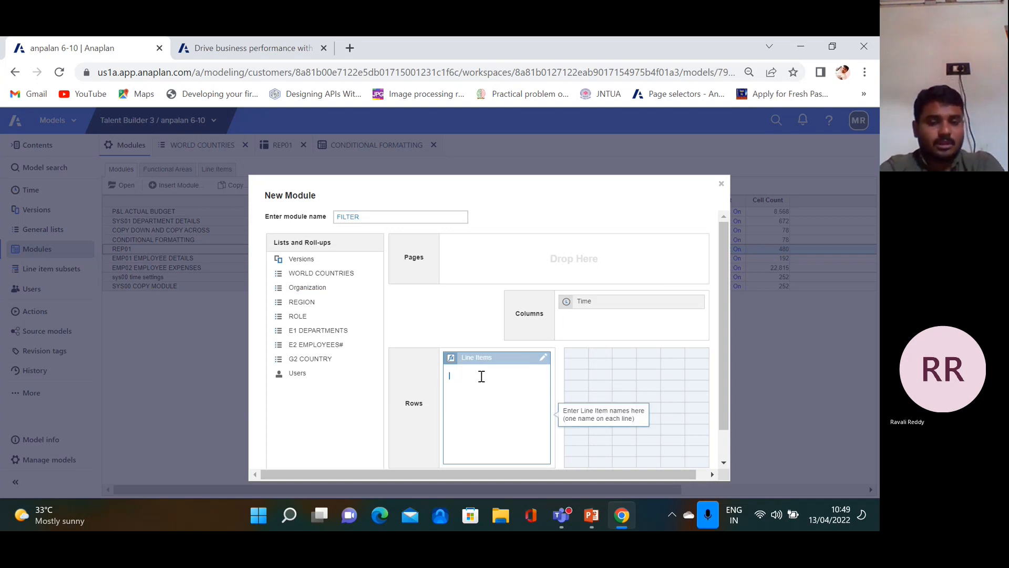
type("MONTHS ONLY")
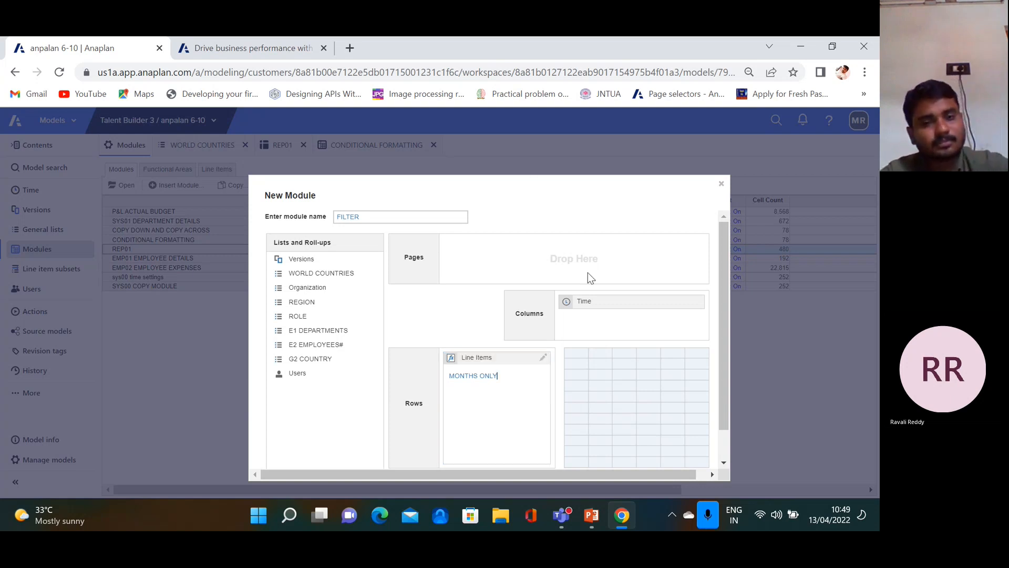
scroll(599, 305, "down", 1)
scroll(599, 320, "down", 1)
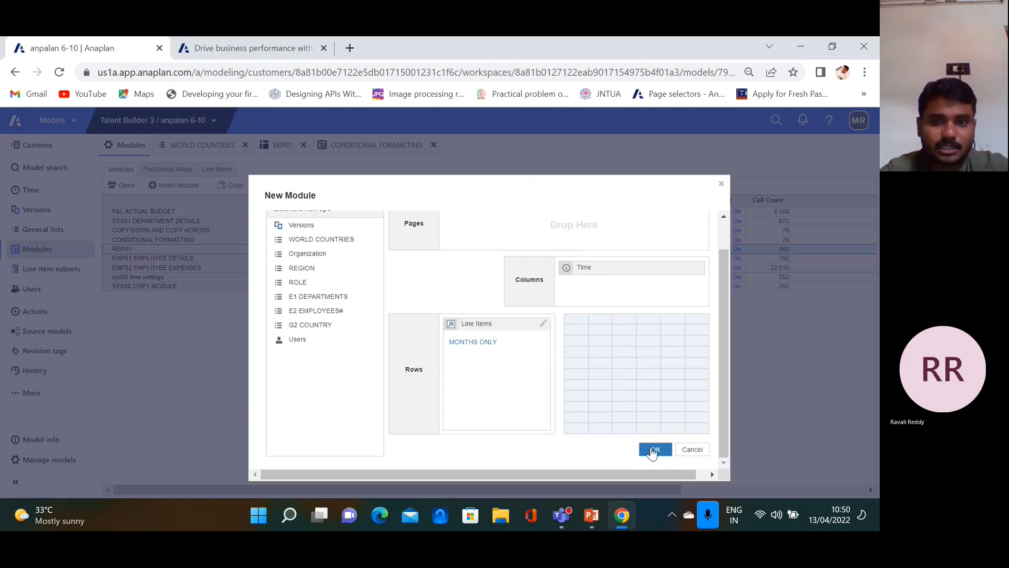
left_click_drag(617, 275, 368, 363)
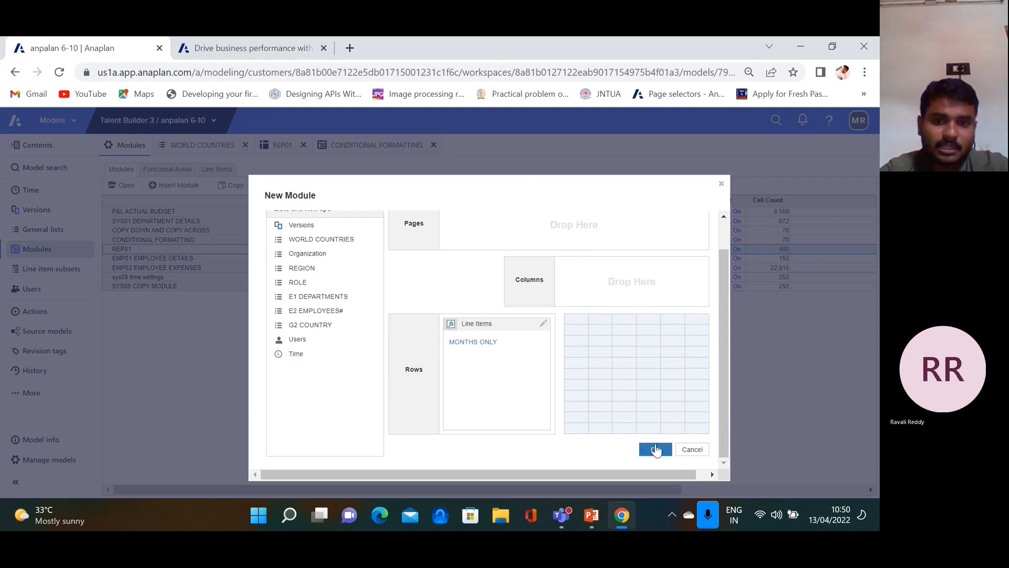
left_click(655, 449)
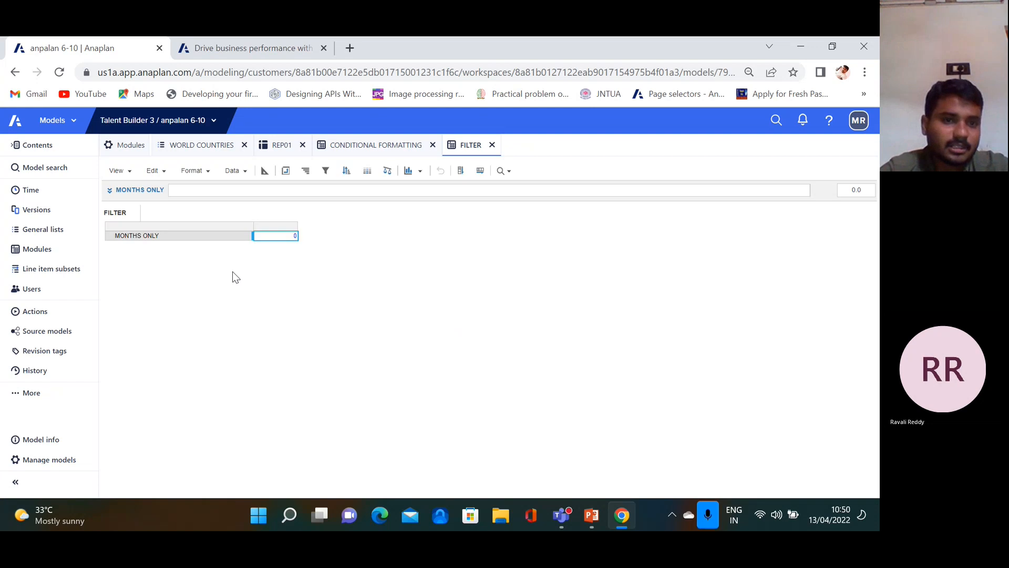
In the blueprint, change the MONTHS ONLY line item's format to Boolean and accept the warning
left_click(266, 173)
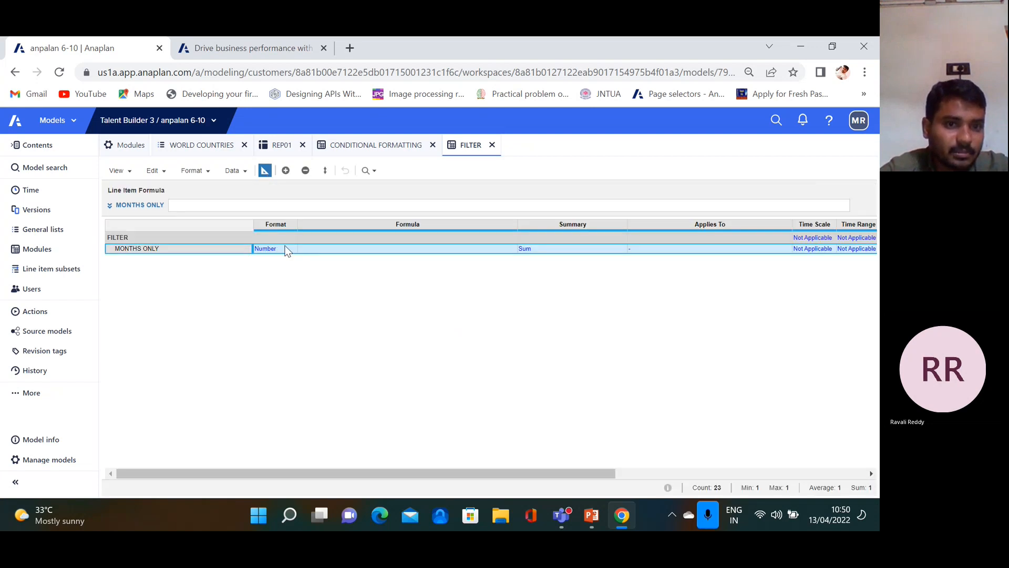
left_click(292, 249)
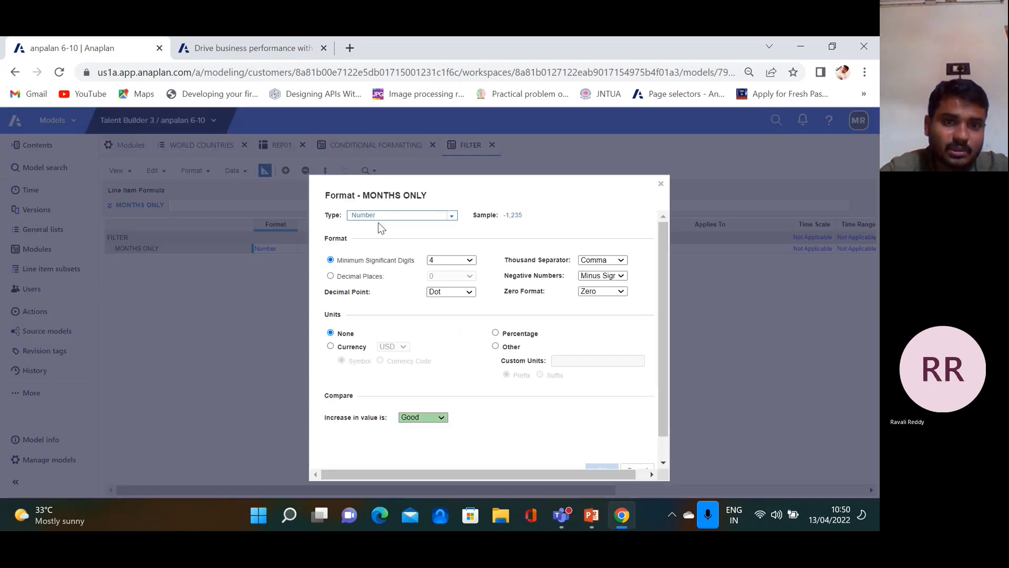
left_click(453, 220)
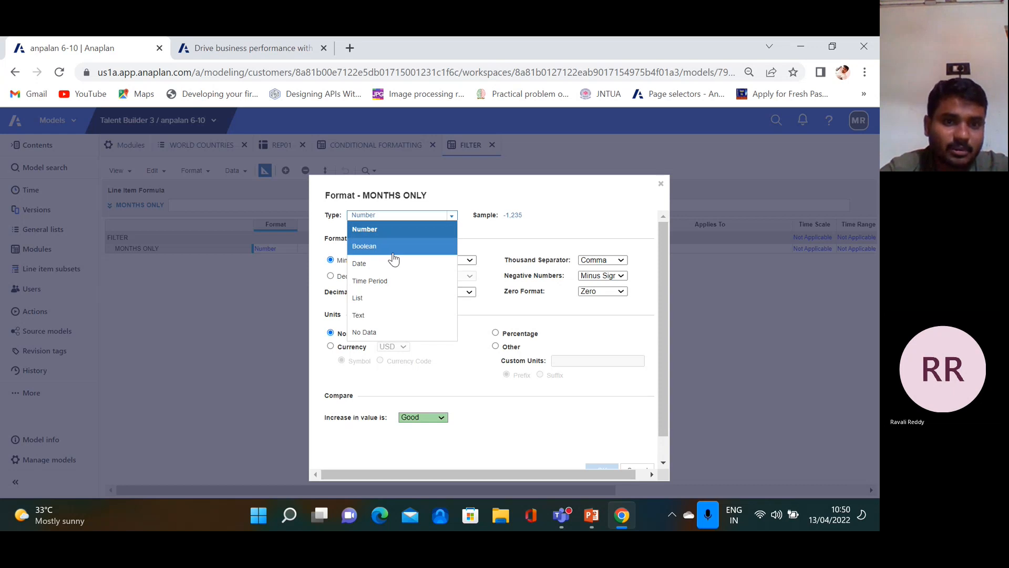
left_click(390, 244)
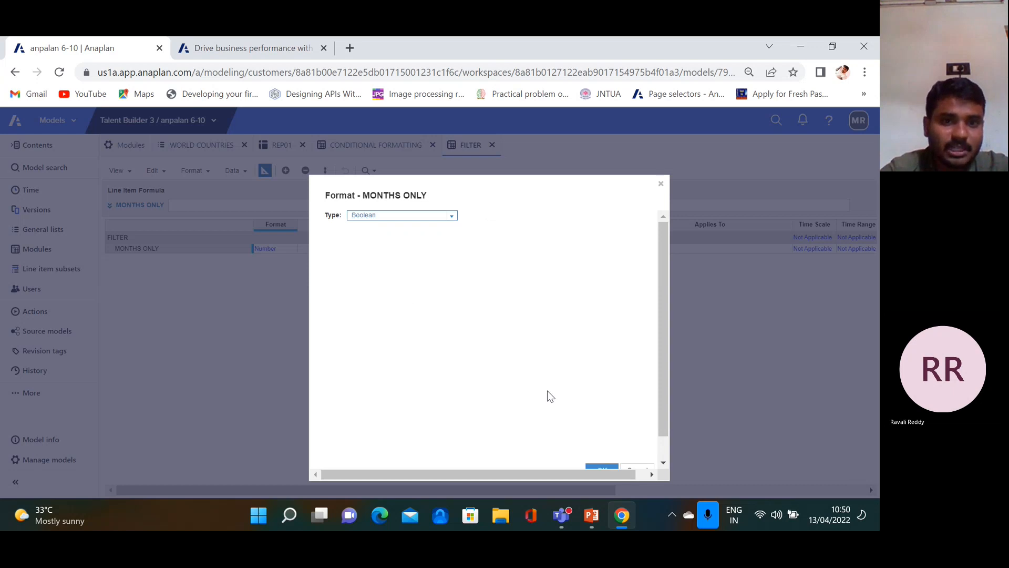
scroll(604, 440, "down", 1)
left_click(601, 443)
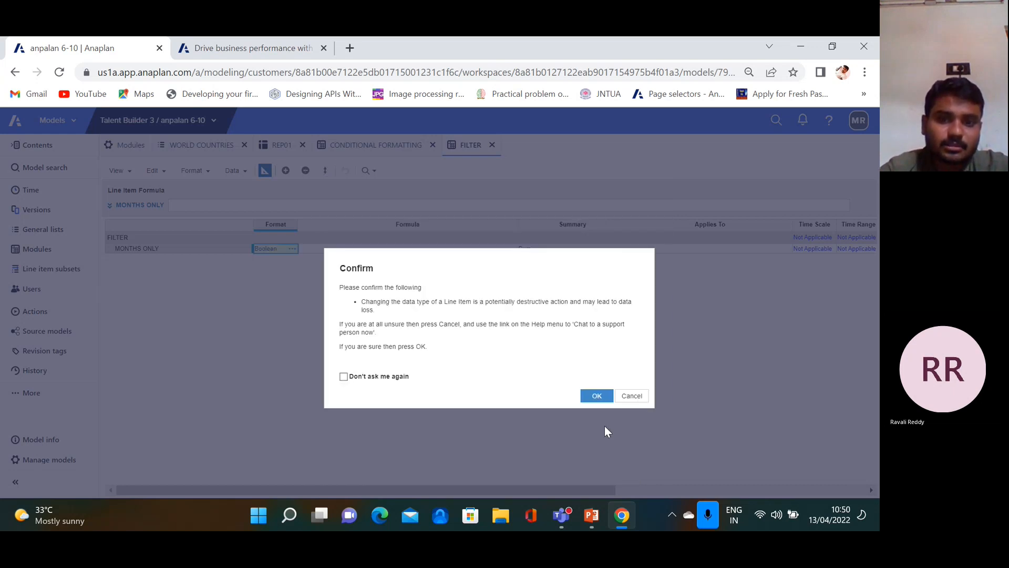
left_click(594, 396)
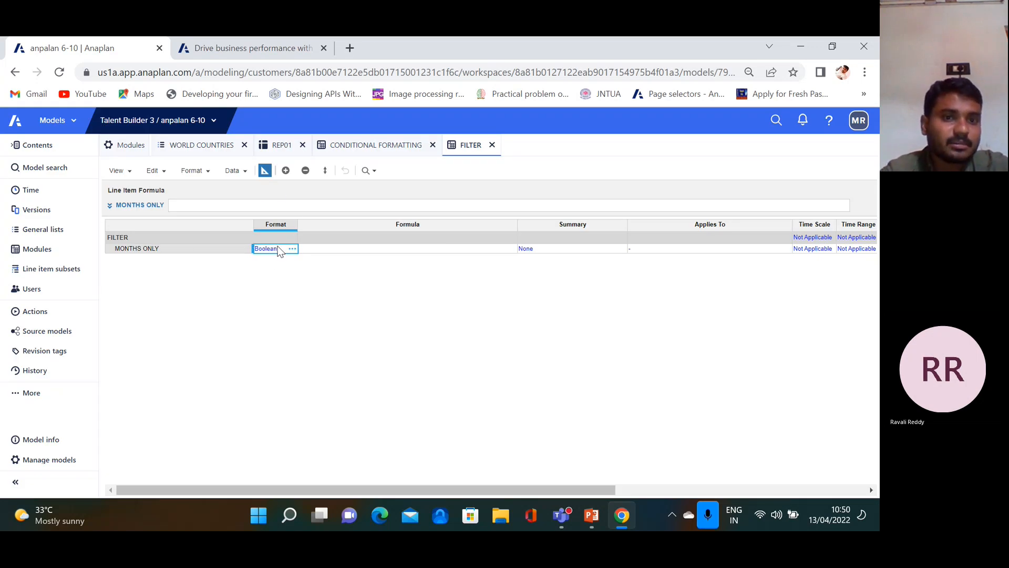
Back in grid view, give MONTHS ONLY the formula TRUE
left_click(264, 170)
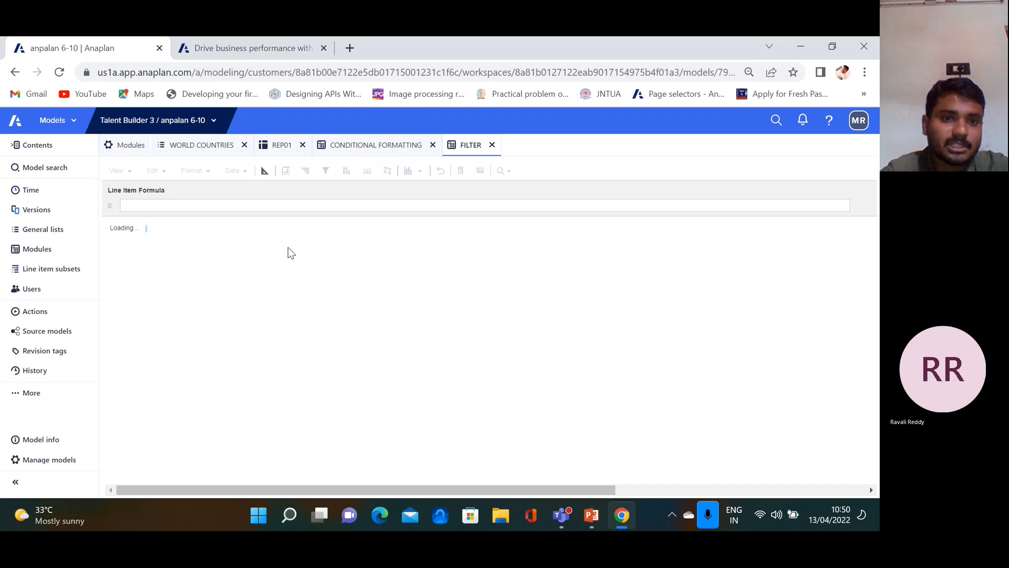
left_click(276, 185)
type("TRUE")
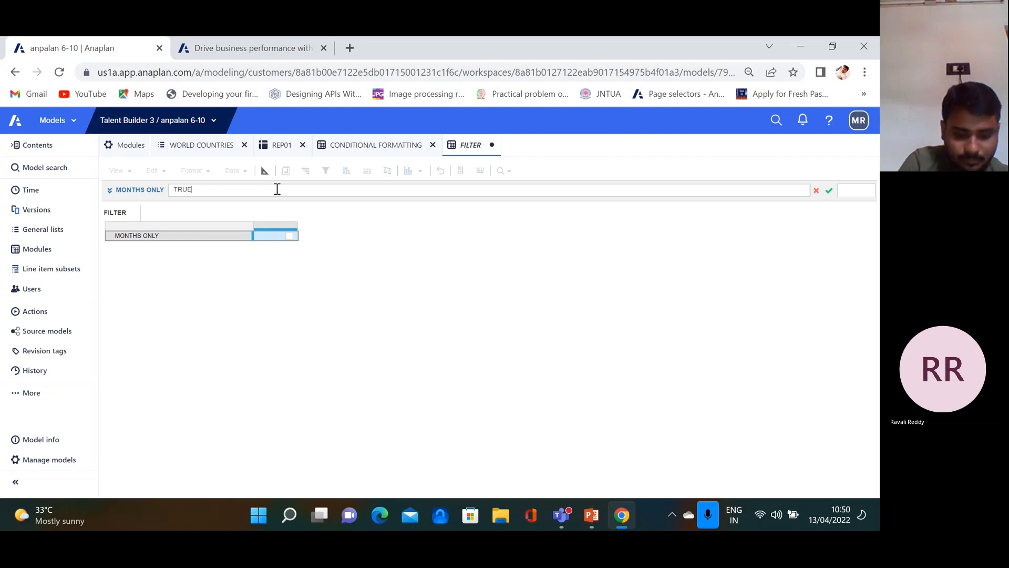
key("Return")
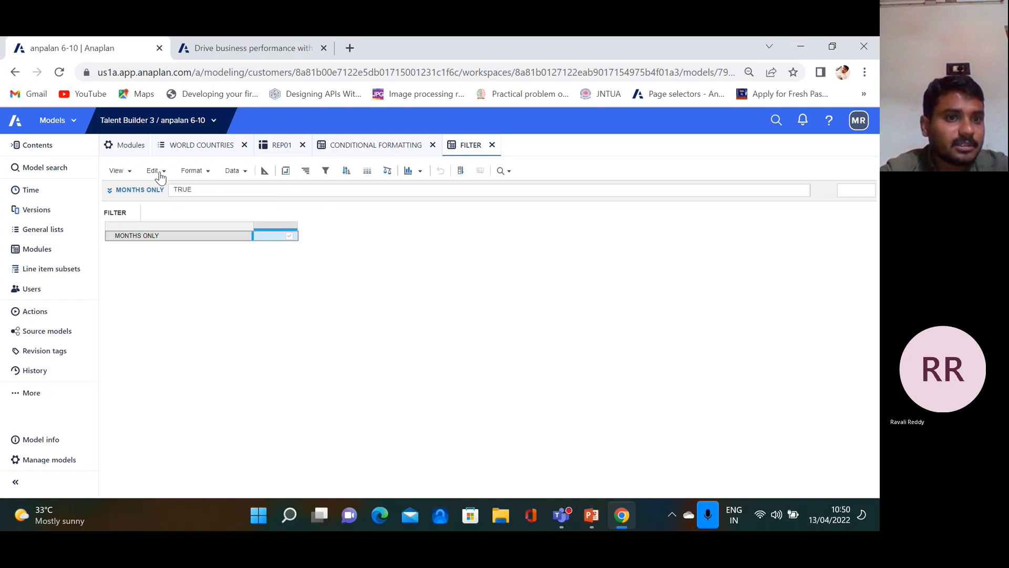
Open the REP01 module from the Modules list
left_click(136, 151)
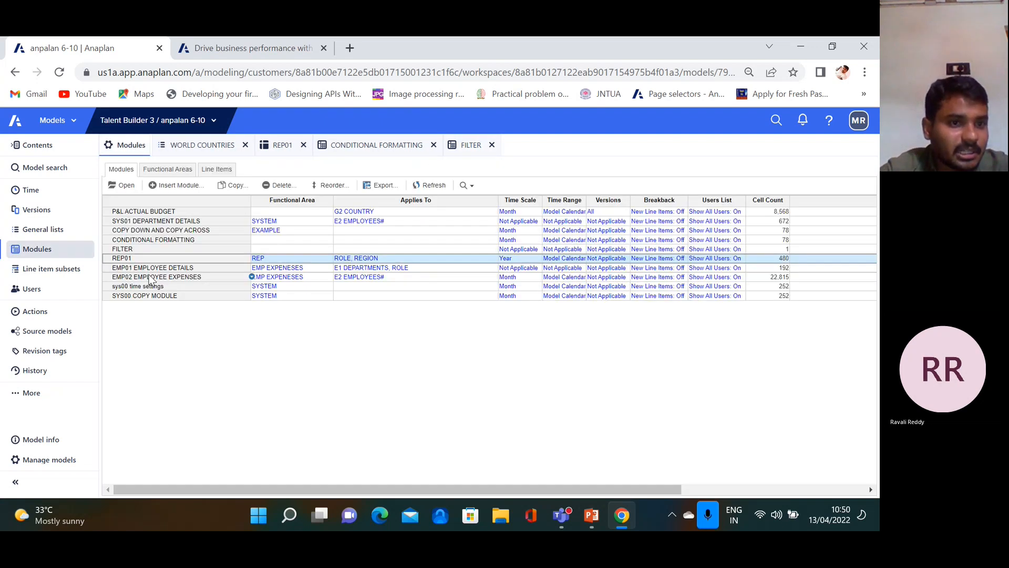
left_click(139, 287)
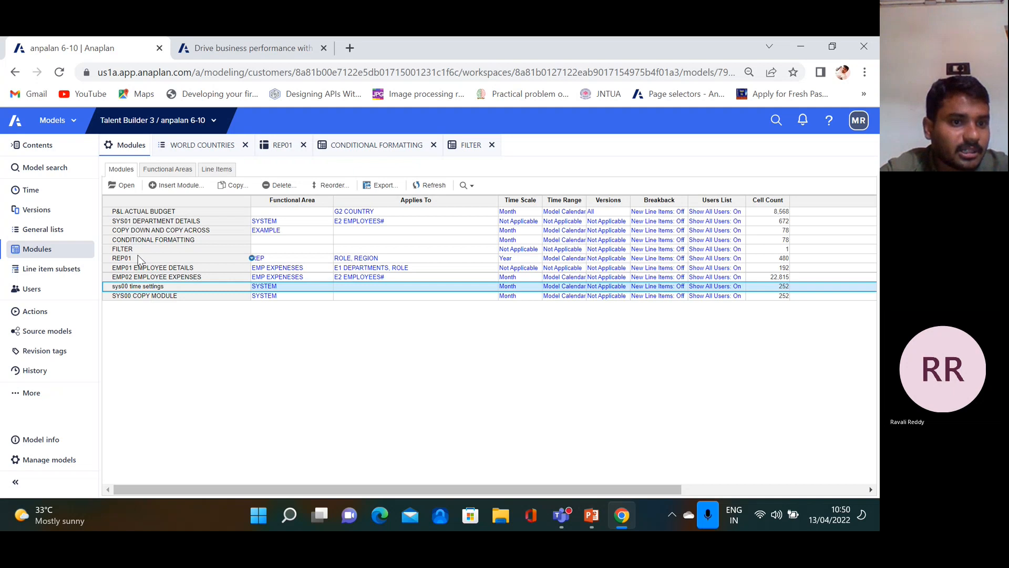
left_click(126, 258)
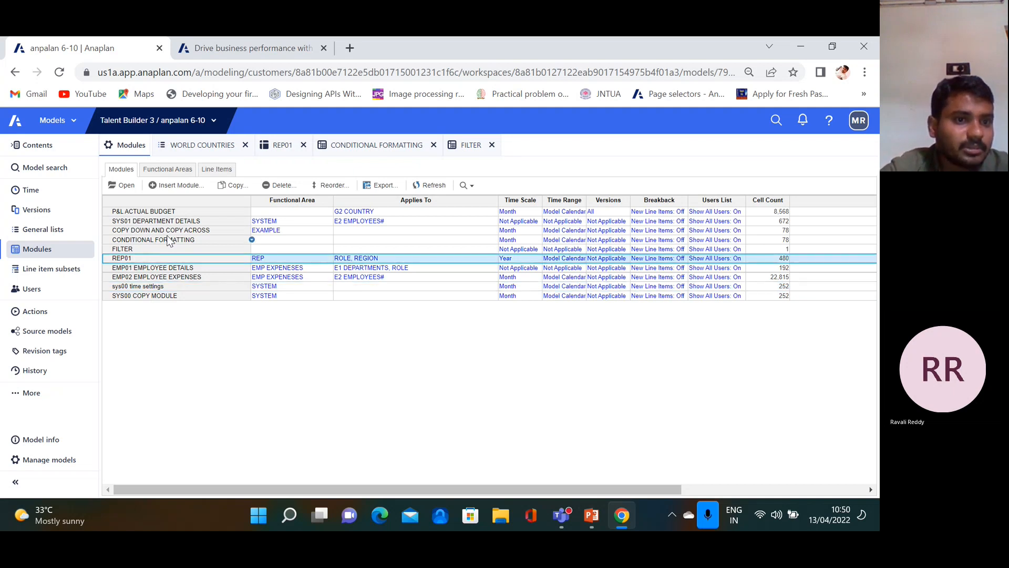
left_click(131, 190)
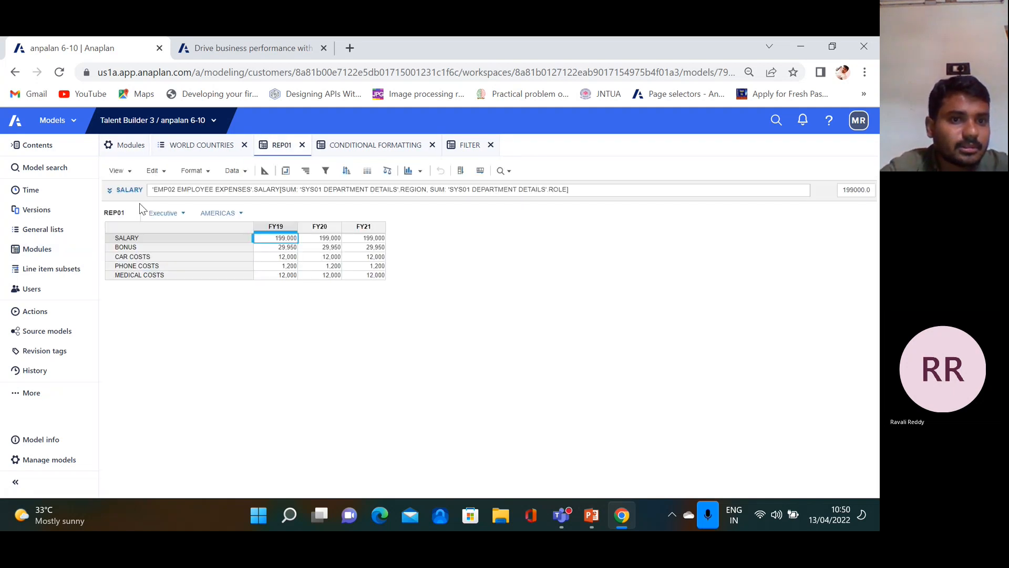
Return to Modules and open EMP02 EMPLOYEE EXPENSES in its own tab
left_click(131, 147)
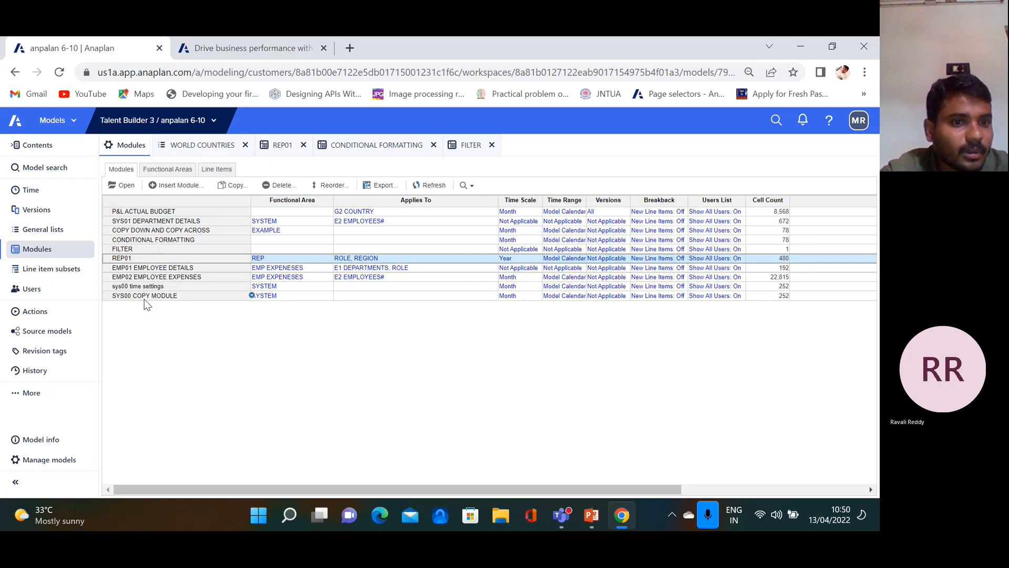
left_click(148, 270)
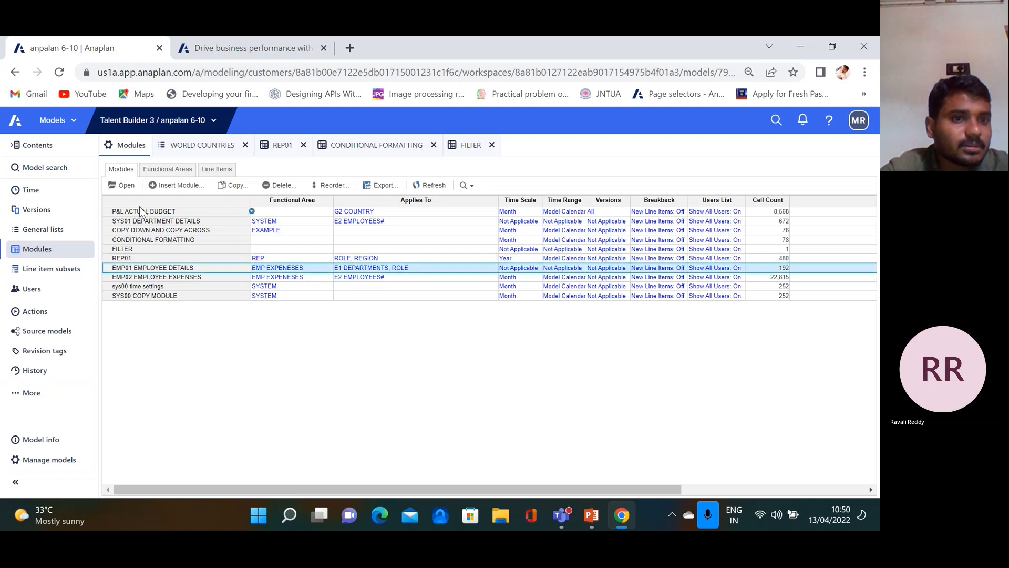
left_click(149, 278)
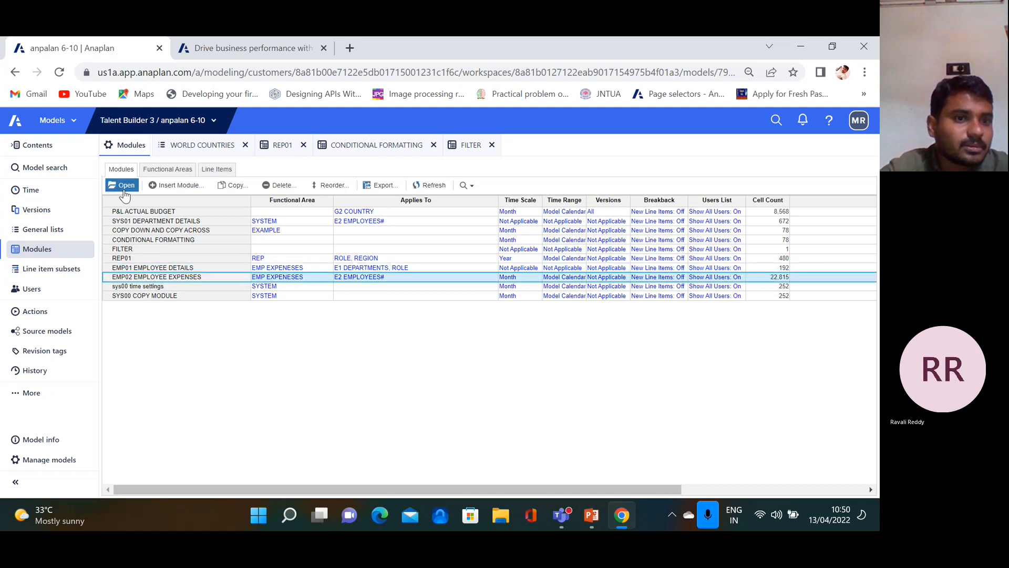
left_click(125, 184)
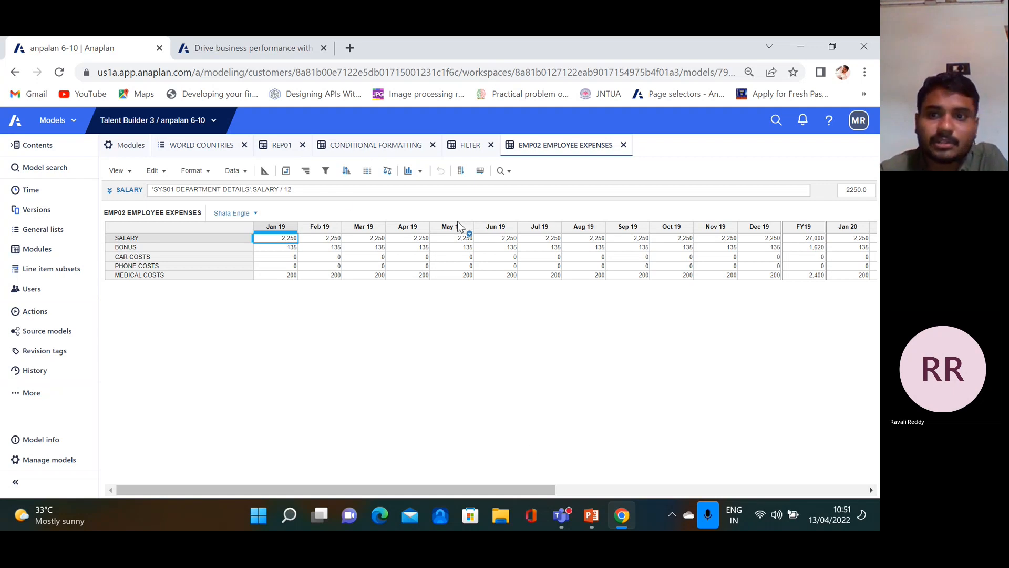
Add a new filter rule on the Time periods of the EMP02 grid
left_click(326, 171)
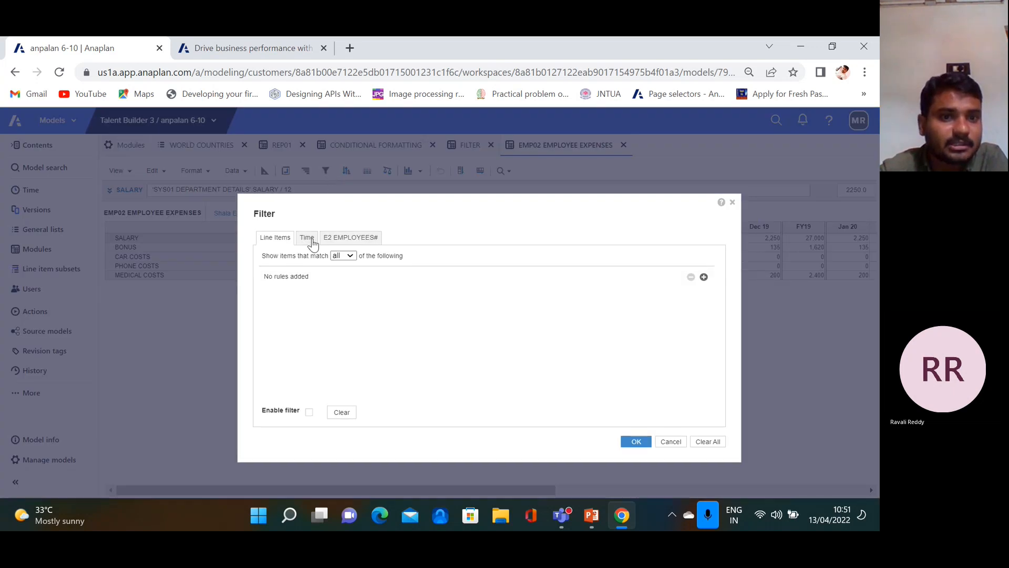
left_click_drag(491, 207, 599, 201)
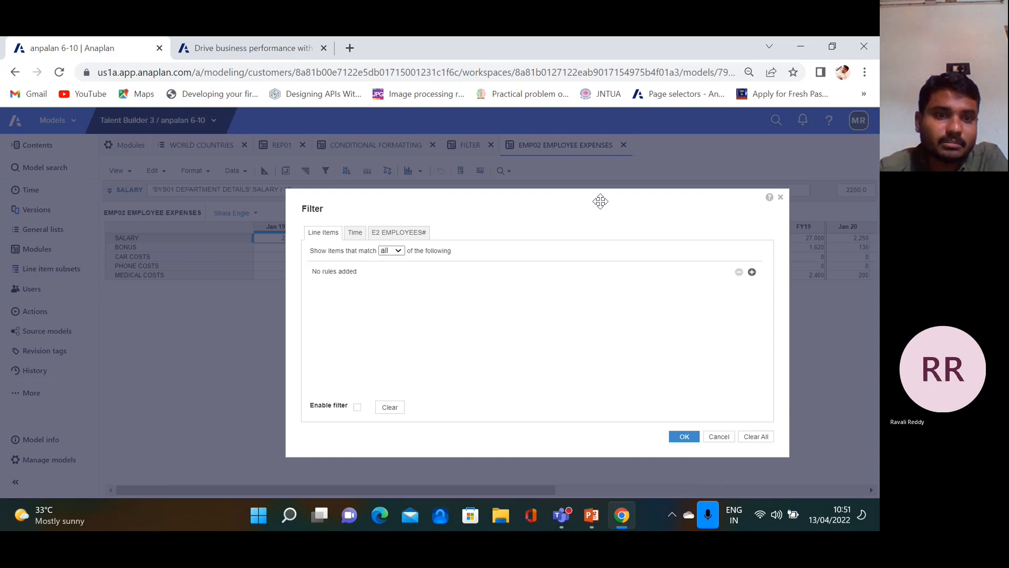
left_click(354, 233)
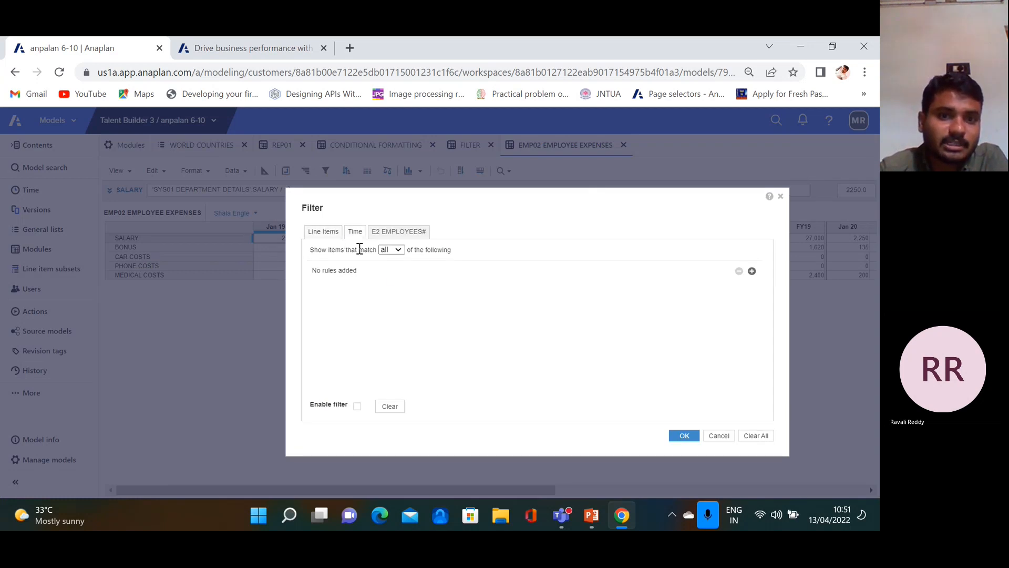
left_click(752, 272)
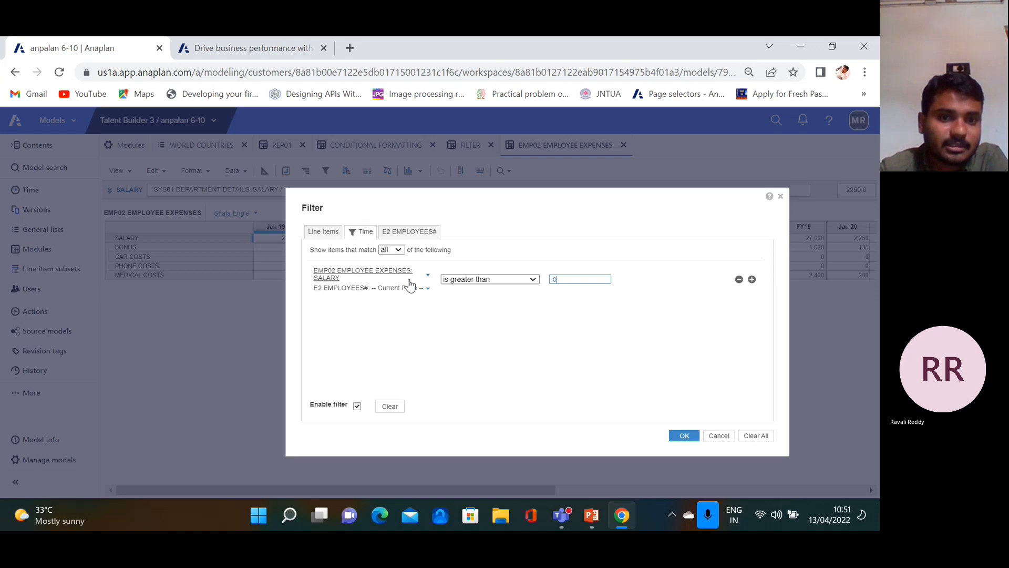
Base the rule on sys00 time settings' forecast months? and apply the filter
left_click(428, 274)
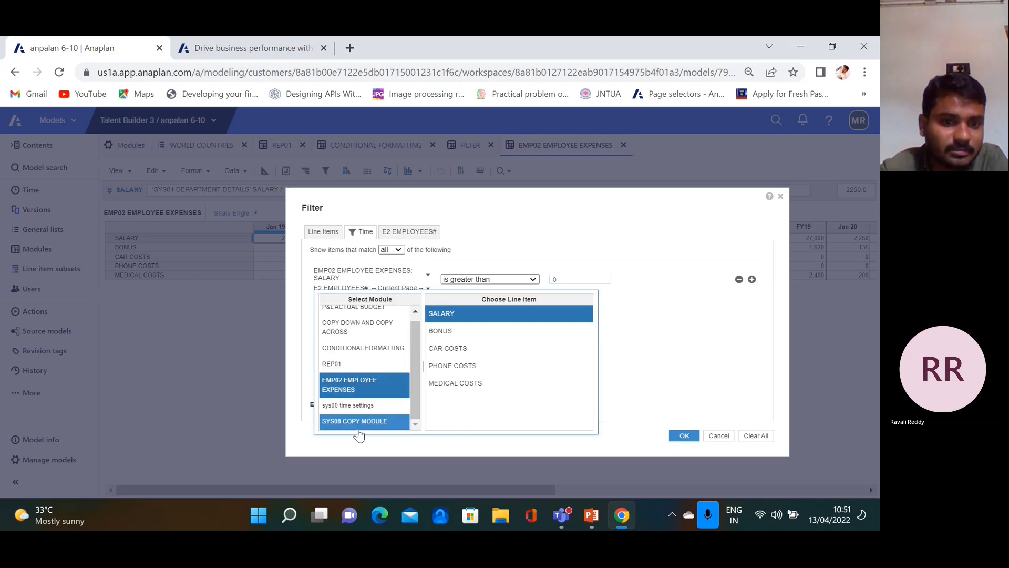
scroll(357, 349, "up", 1)
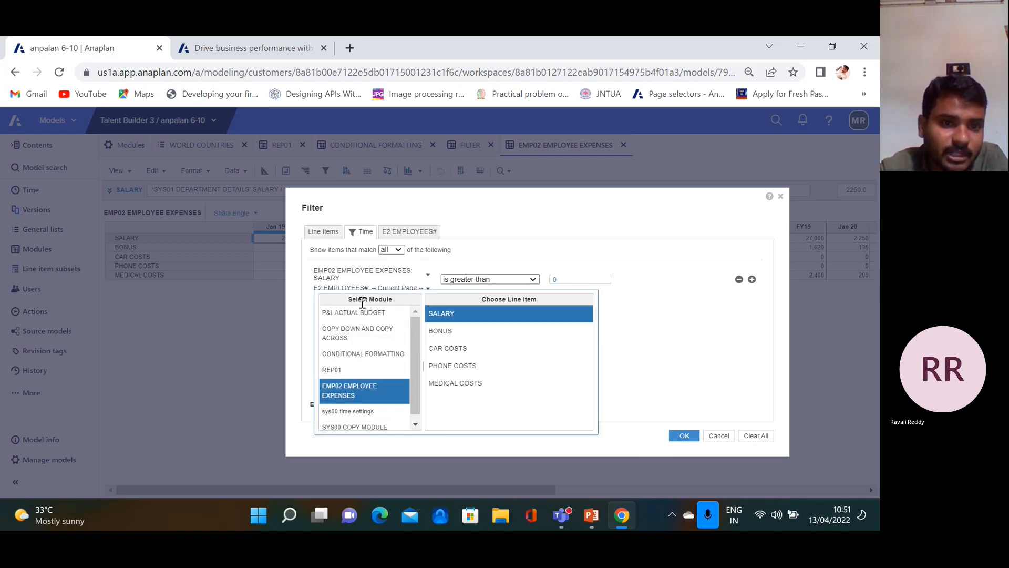
scroll(362, 380, "down", 1)
scroll(362, 380, "down", 1)
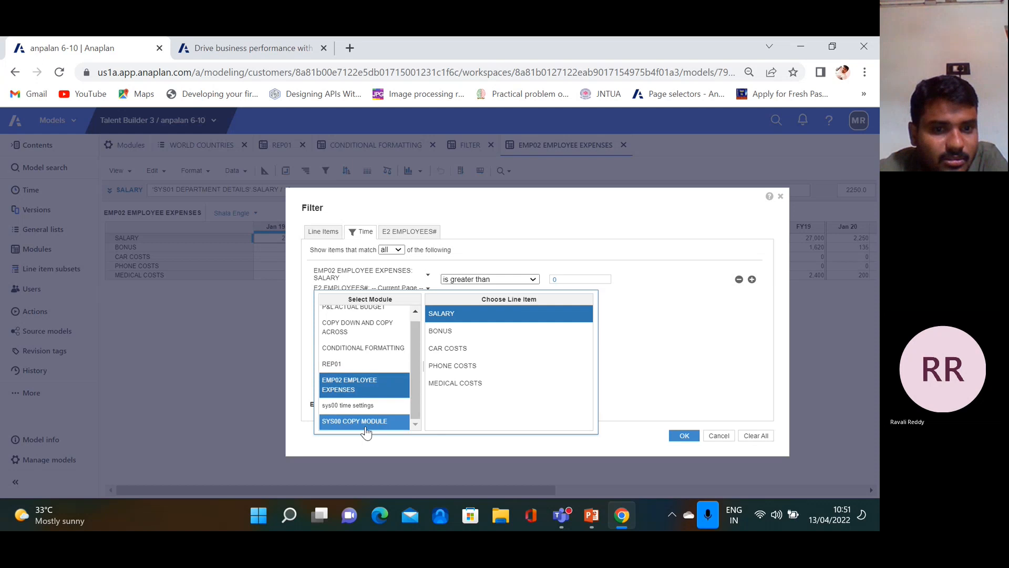
scroll(359, 350, "up", 1)
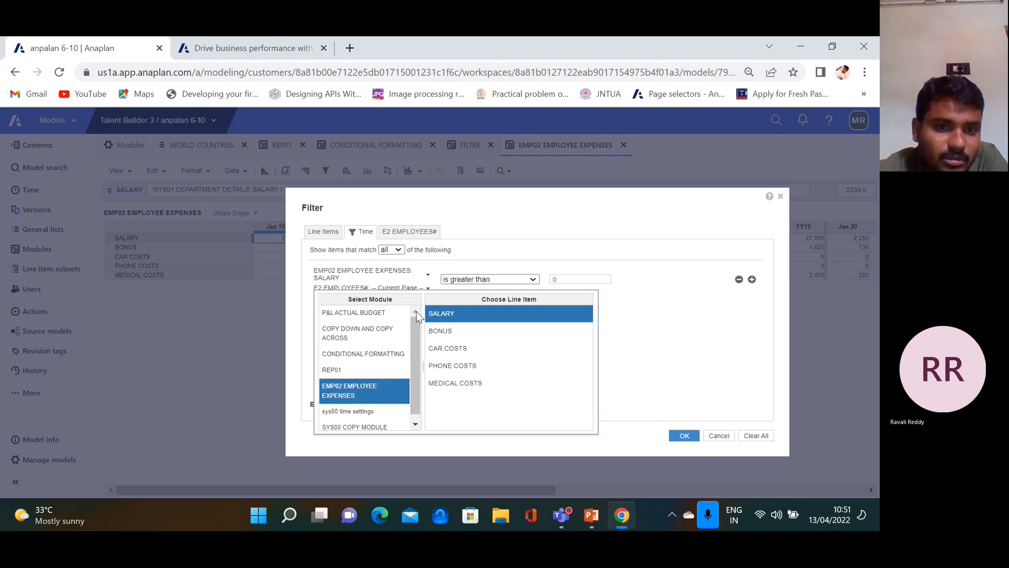
left_click(415, 425)
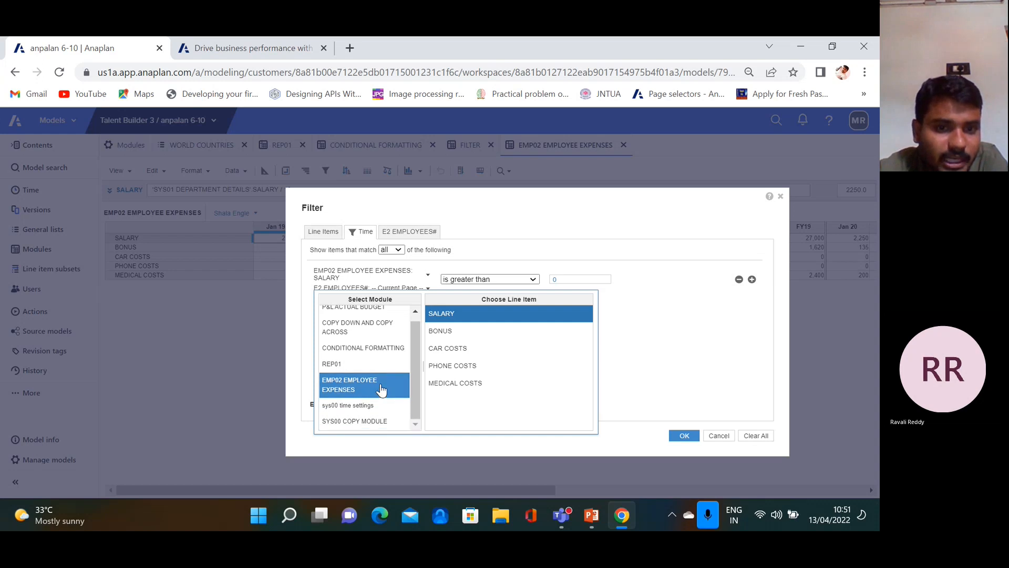
left_click(377, 409)
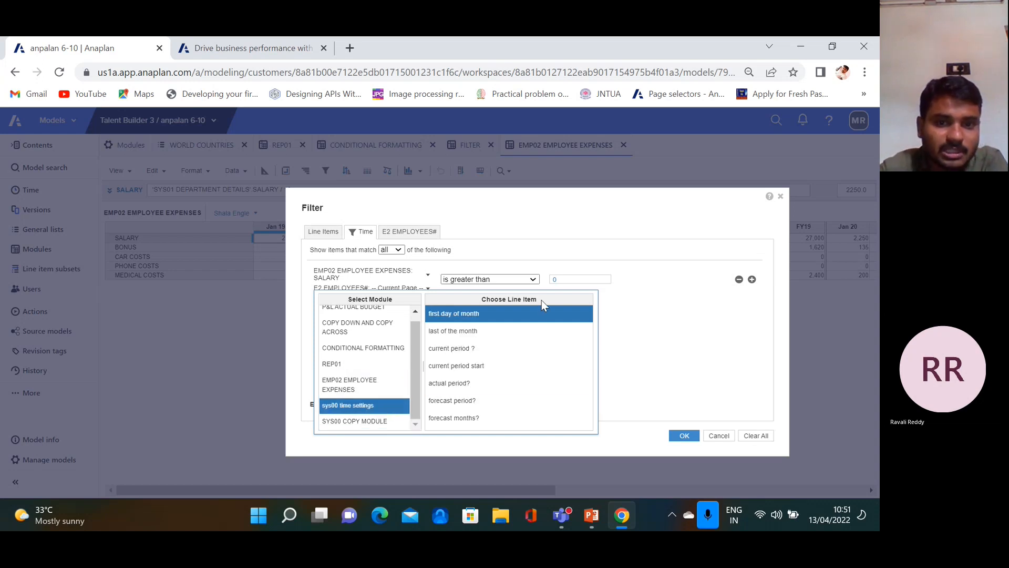
left_click(465, 420)
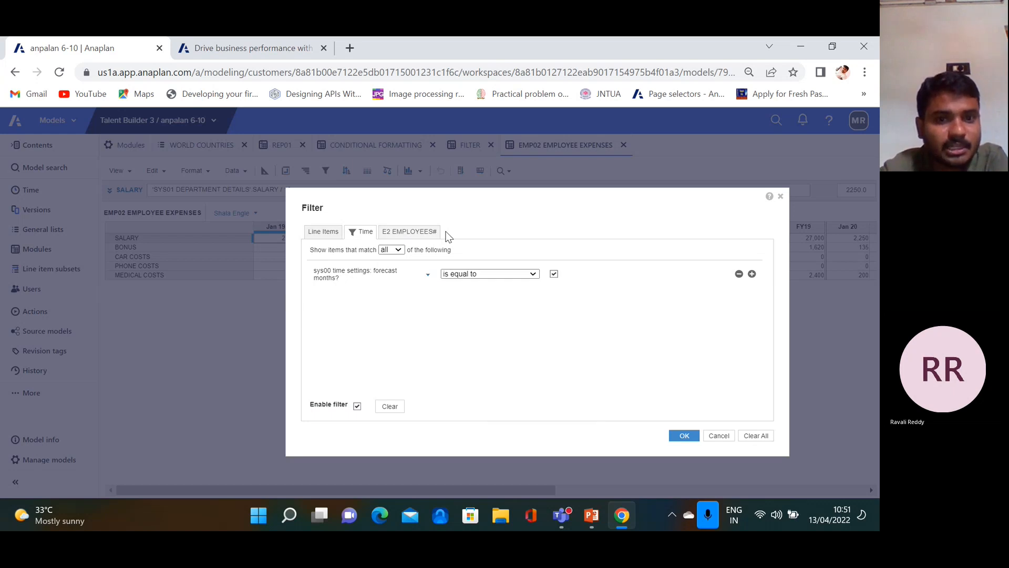
left_click(683, 435)
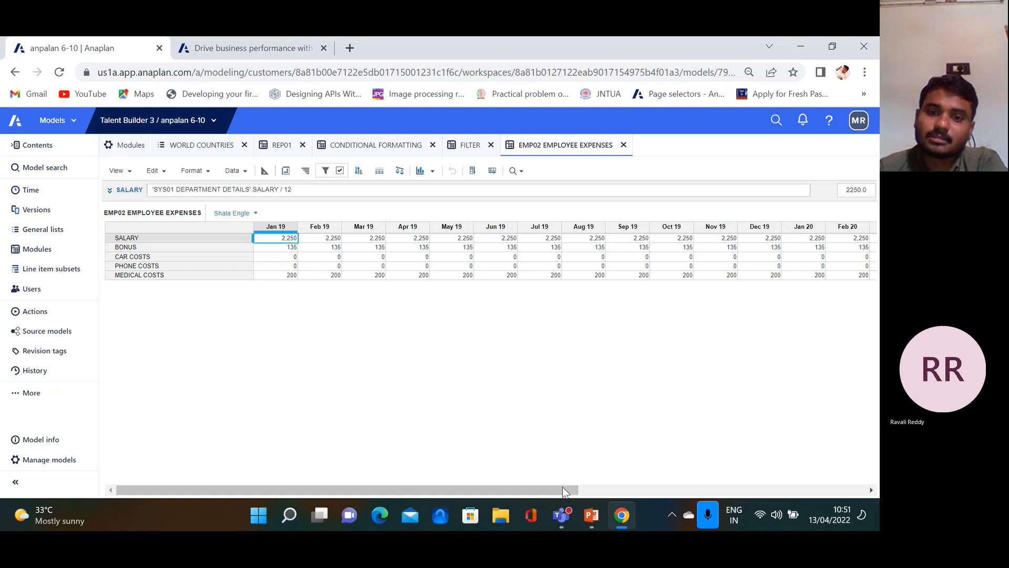
left_click_drag(562, 487, 576, 487)
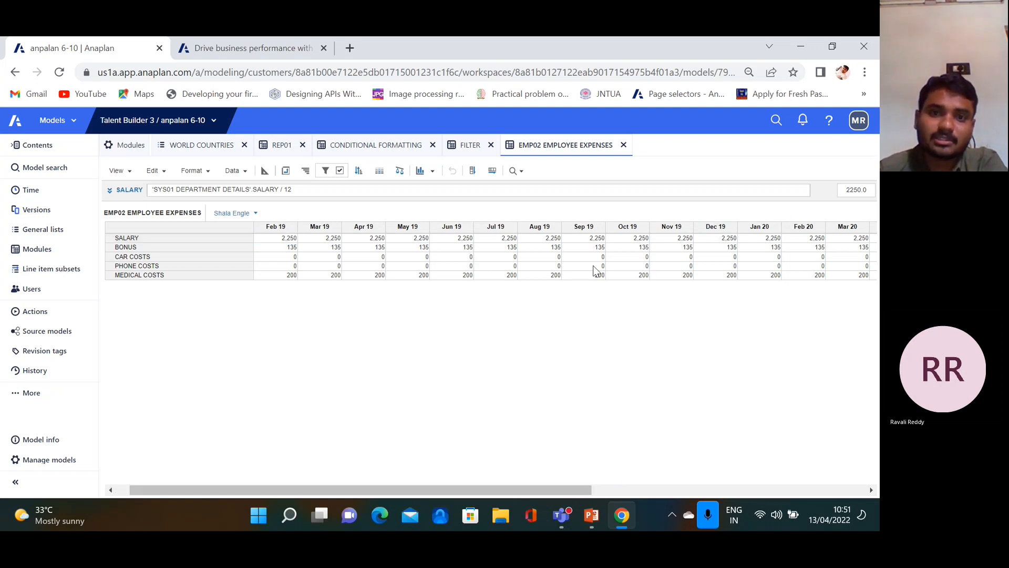
left_click_drag(503, 491, 447, 463)
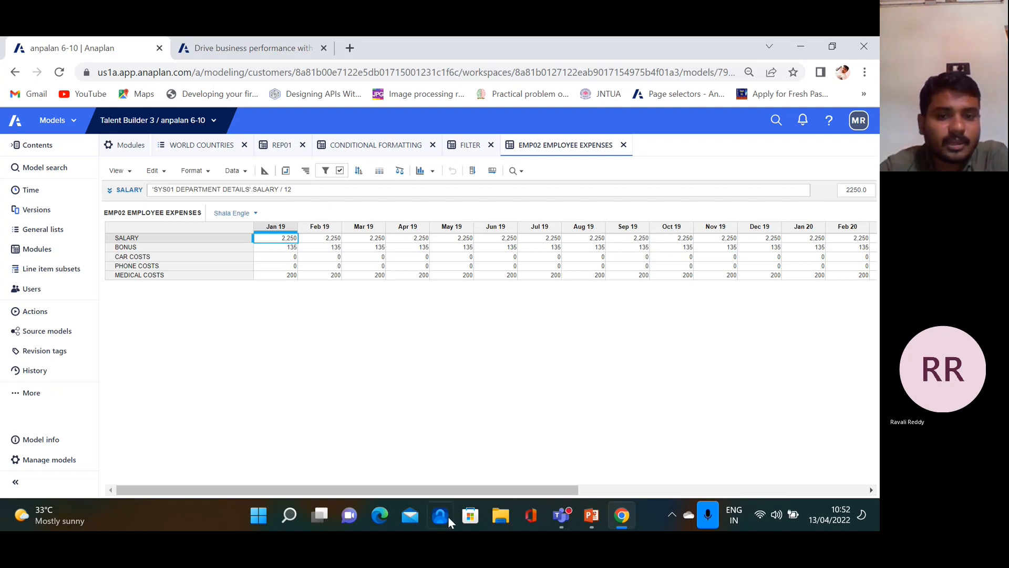
Review PowerPoint slide 15 on selecting levels, then return to the Anaplan EMP02 grid
left_click(590, 515)
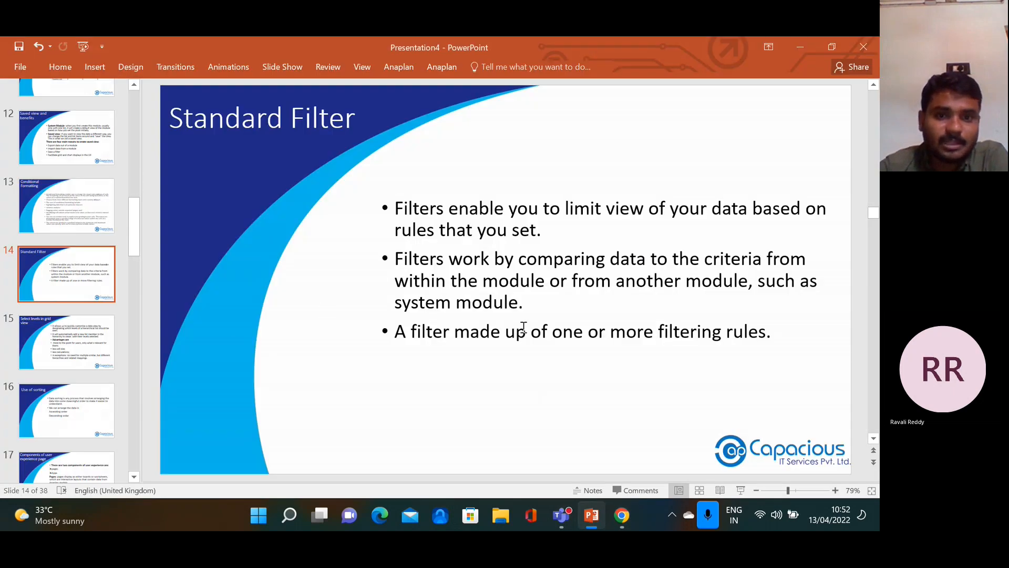
left_click_drag(486, 337, 610, 336)
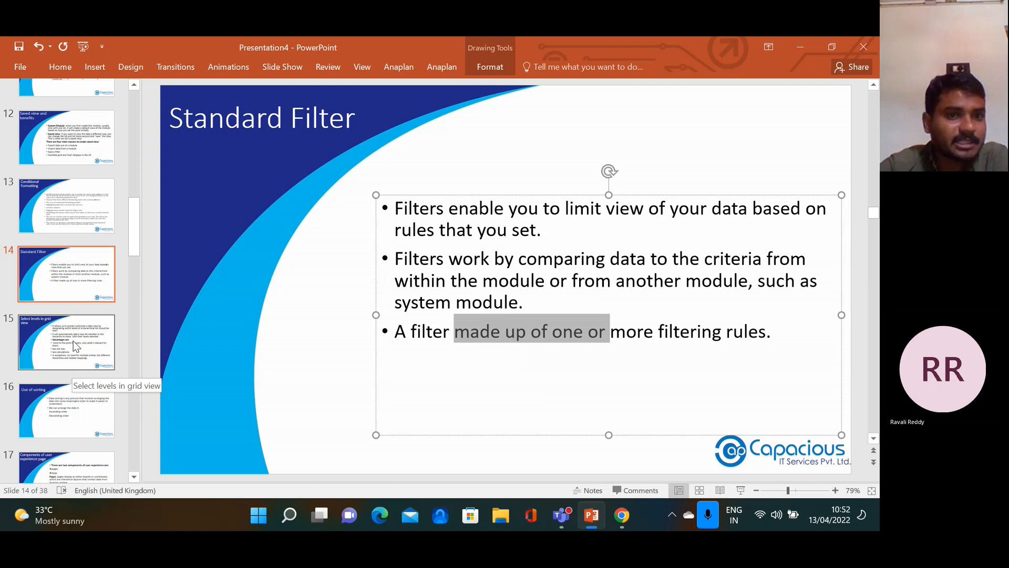
left_click(74, 340)
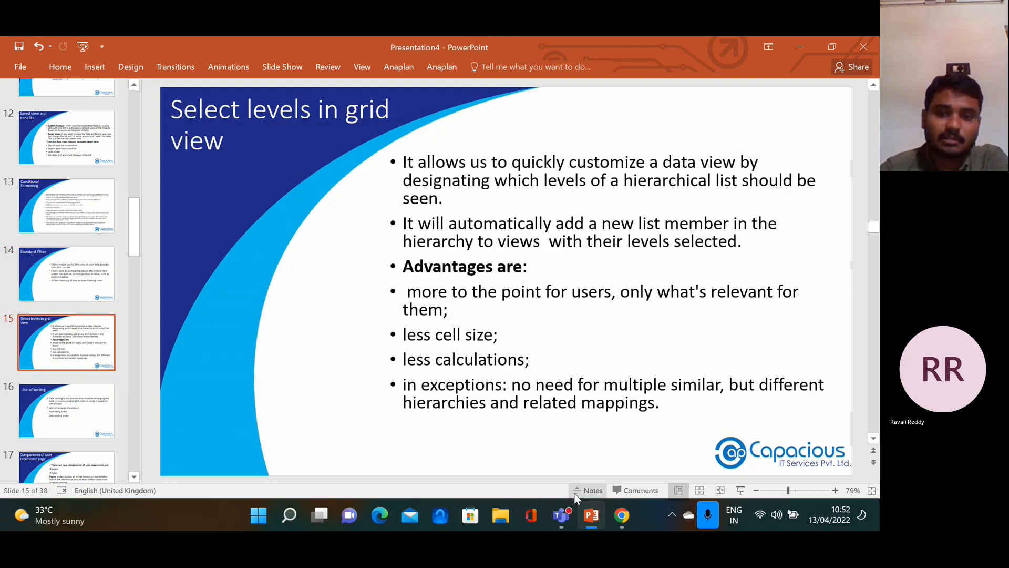
left_click(623, 519)
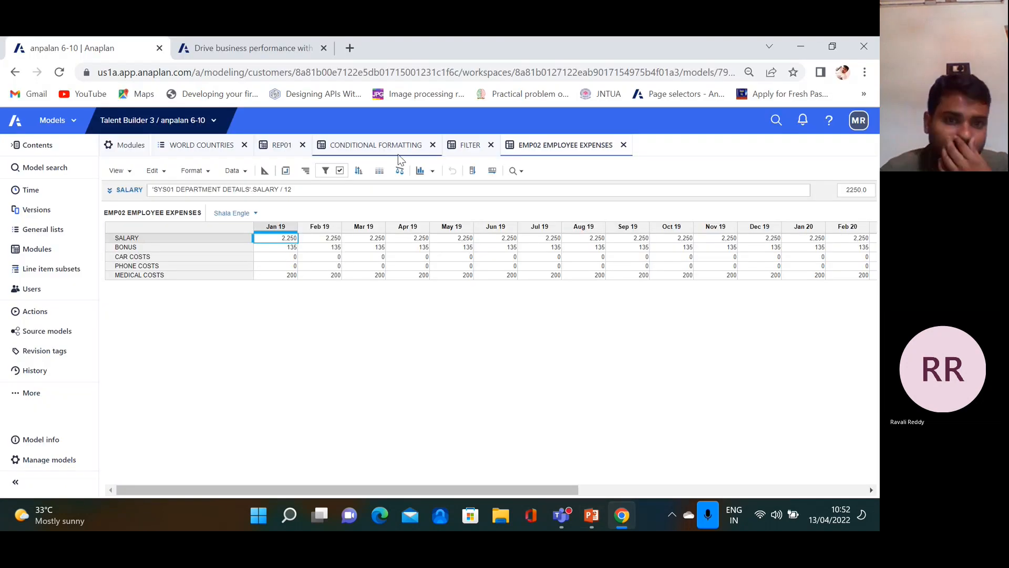
Check the WORLD COUNTRIES list, then select the entire EMP02 expenses grid from the Format menu
left_click(218, 150)
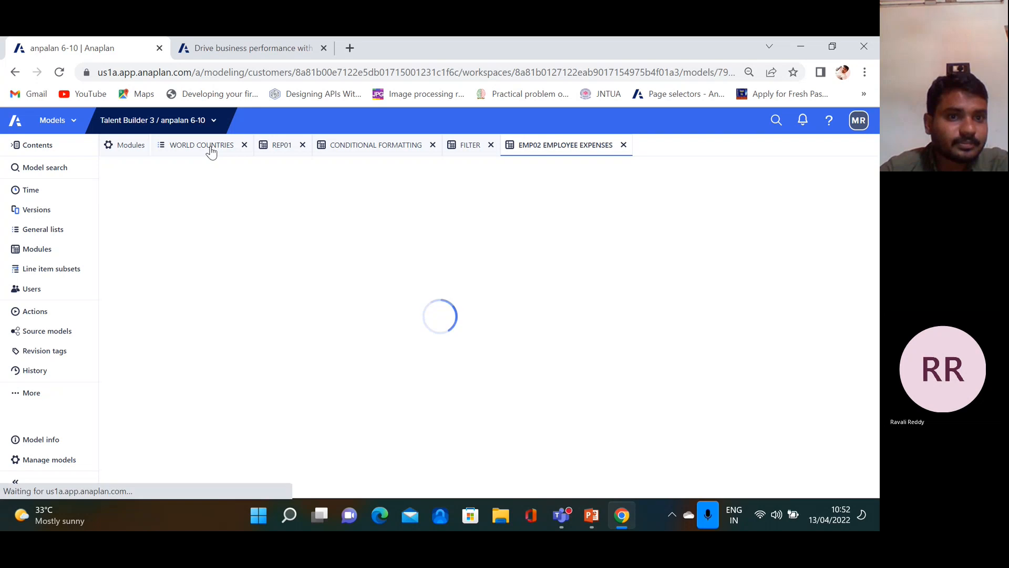
left_click(556, 148)
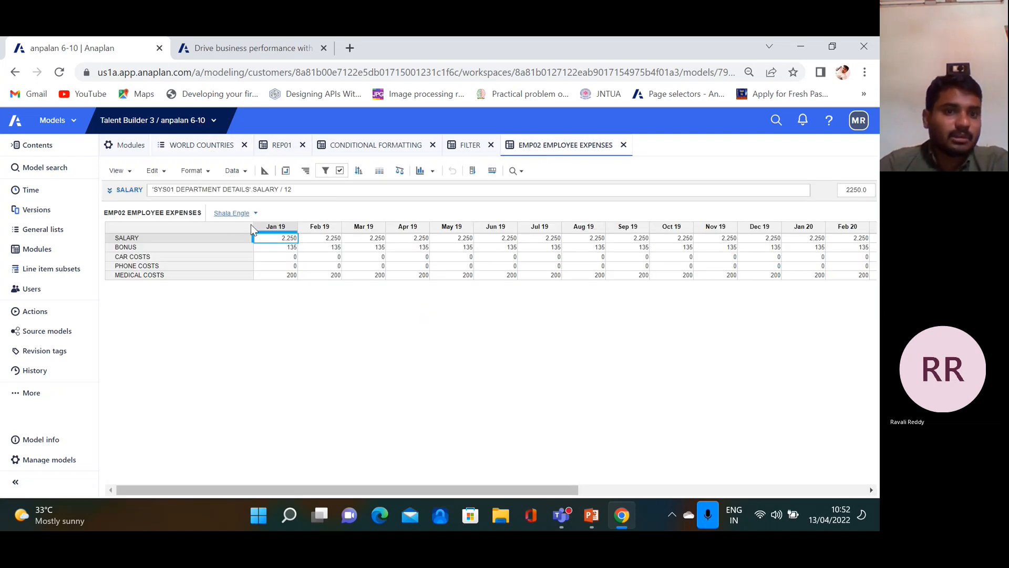
left_click(194, 170)
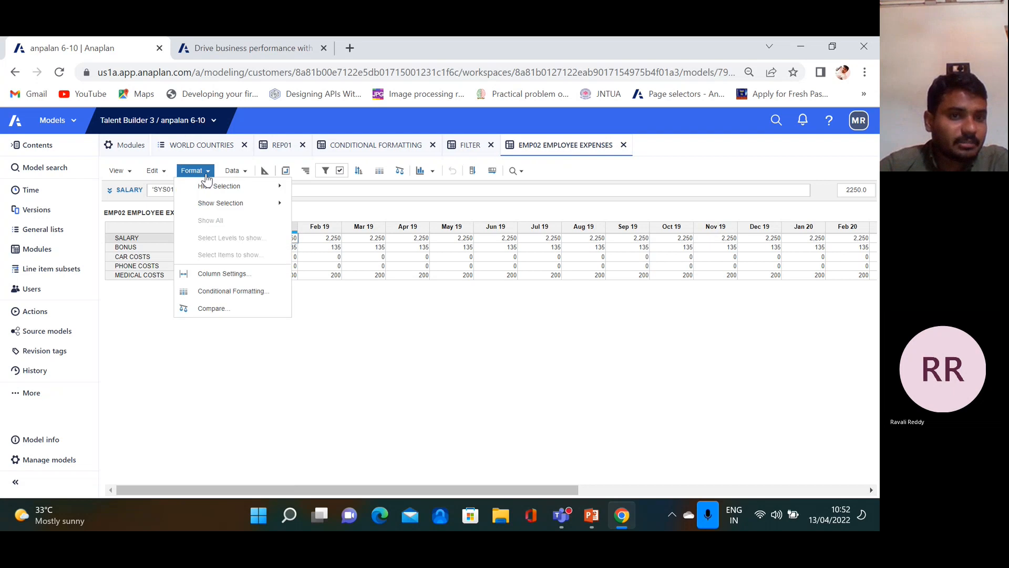
left_click(390, 399)
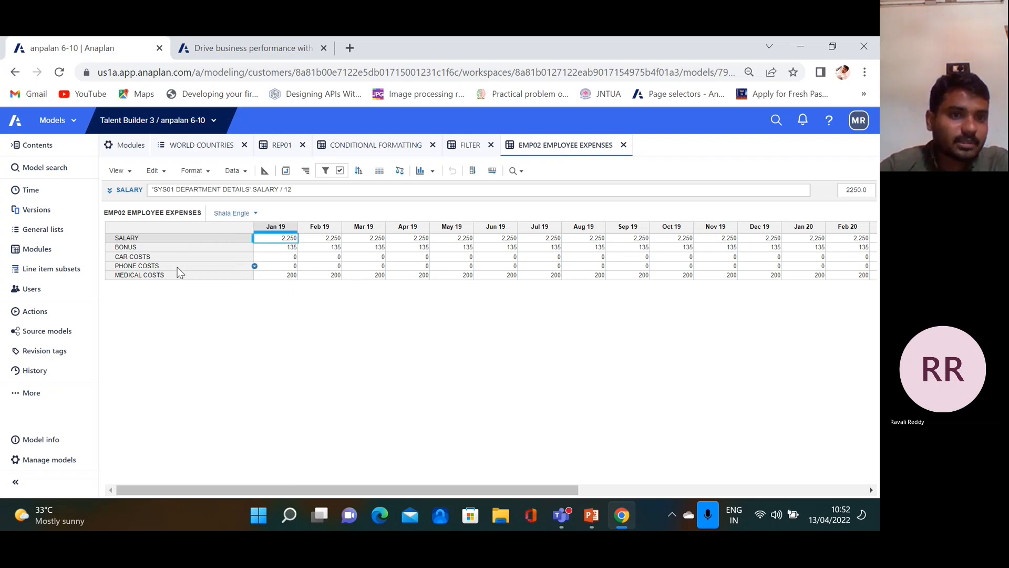
left_click(172, 225)
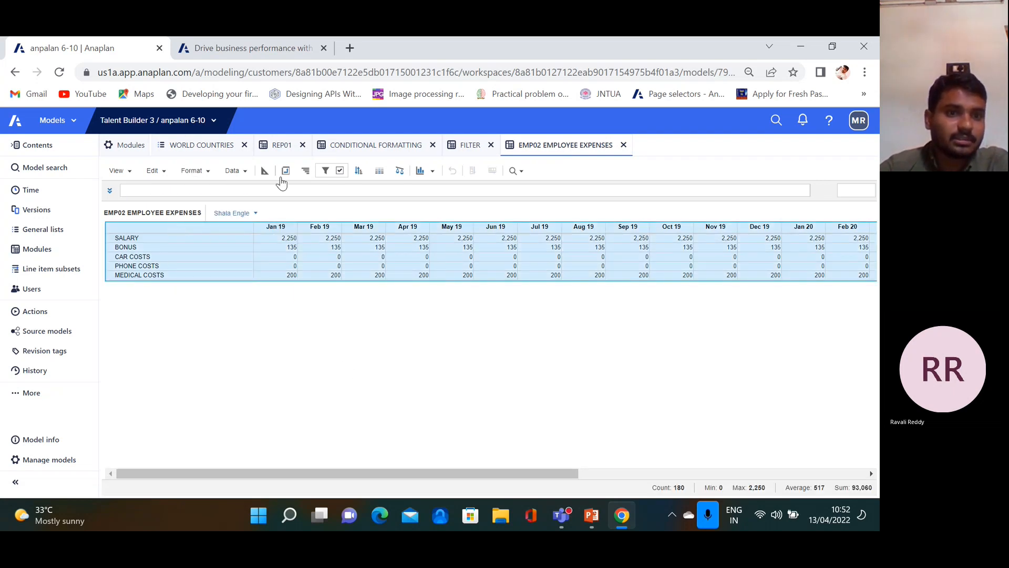
Select the Jan 19 column, close its formatting options unchanged, and open CONDITIONAL FORMATTING
left_click(209, 173)
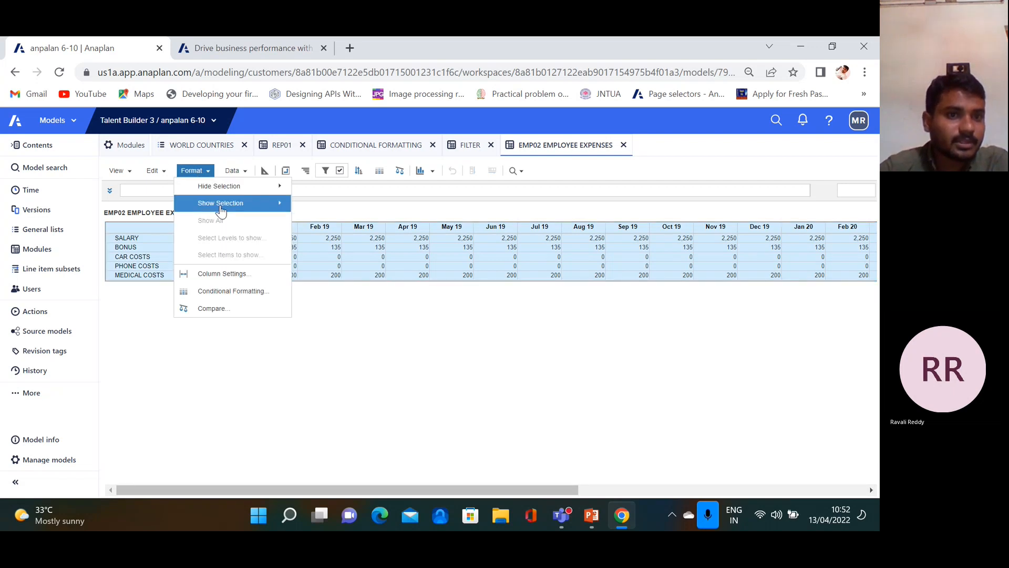
mouse_move(262, 208)
left_click(347, 349)
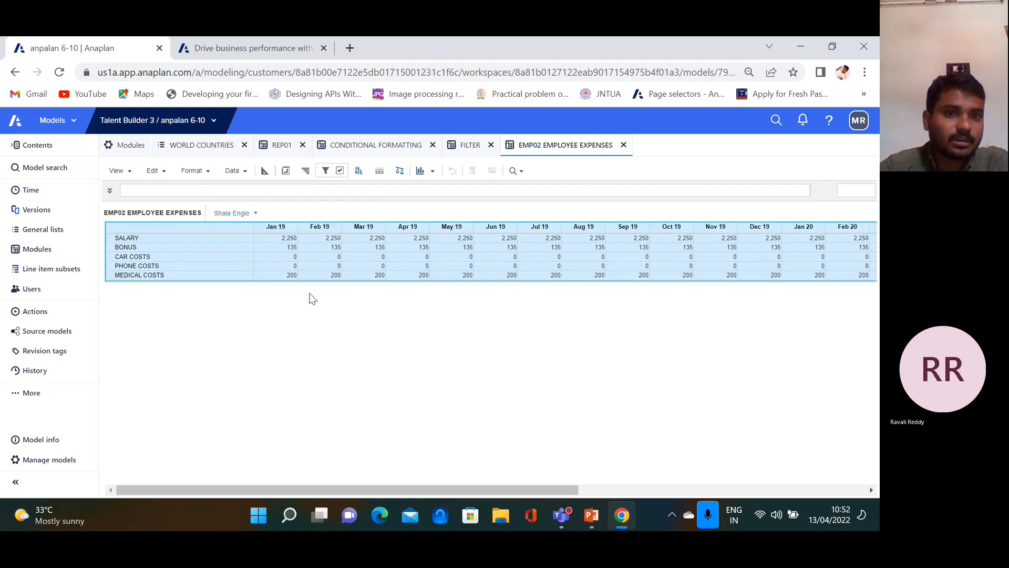
left_click(275, 225)
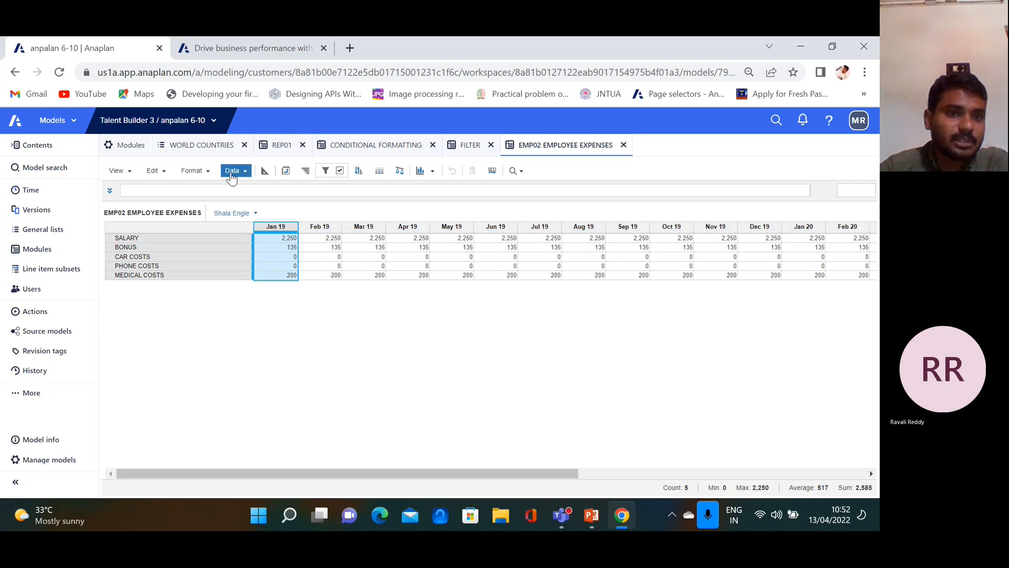
left_click(208, 172)
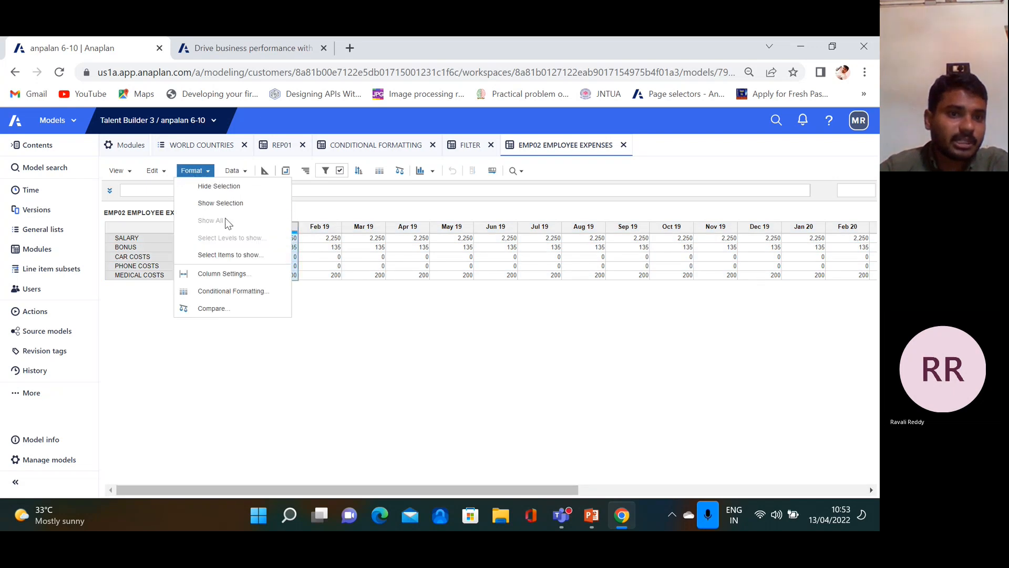
left_click(361, 286)
left_click(391, 152)
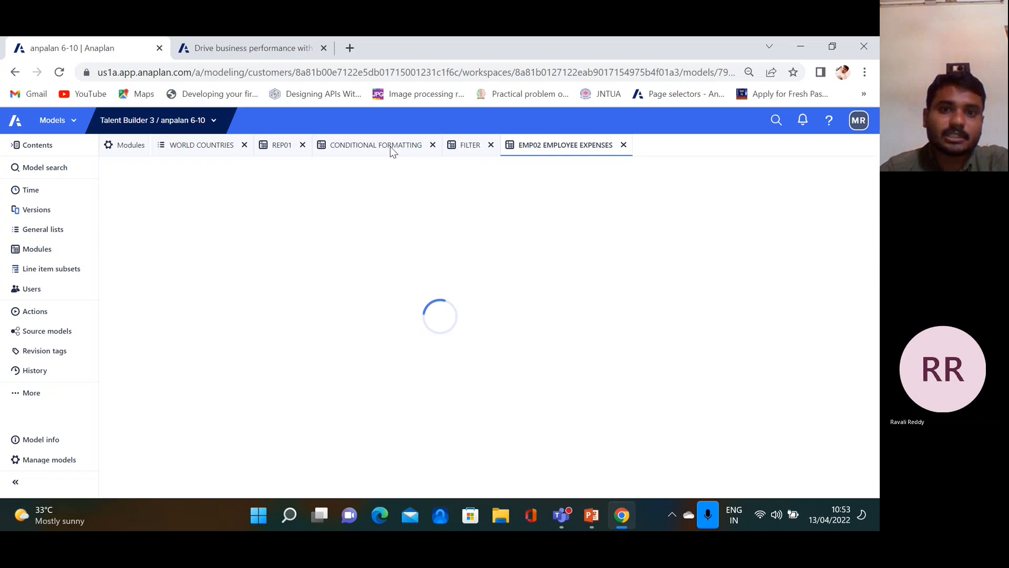
Close the FILTER tab, uncheck Line Items (details) under Select Levels, then choose Show All
left_click(494, 145)
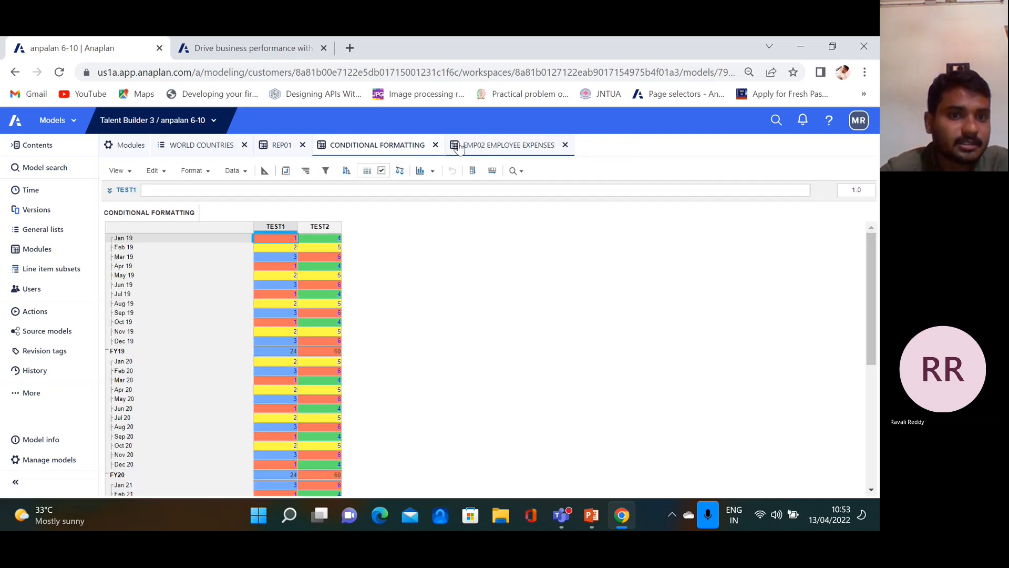
left_click(284, 227)
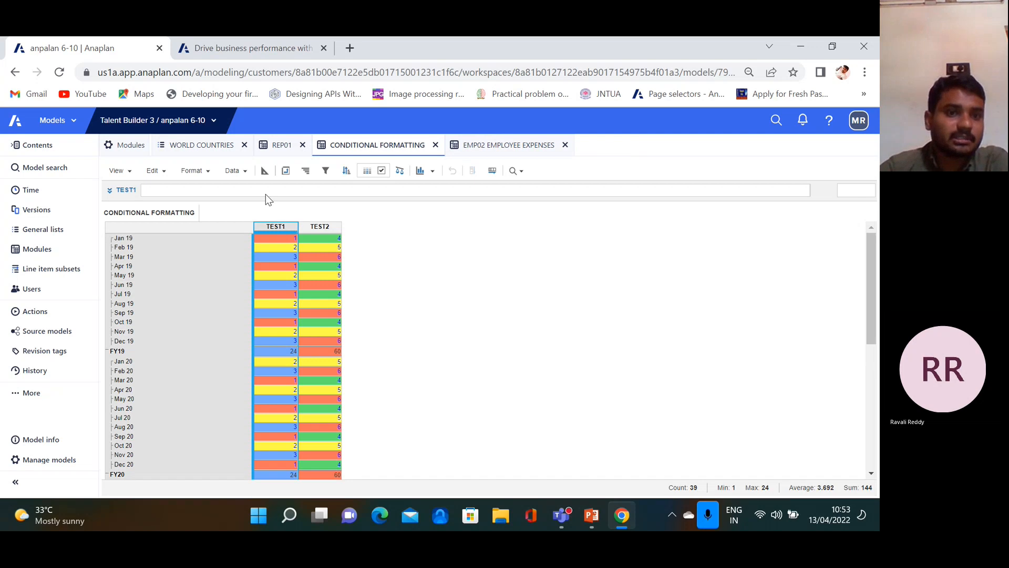
left_click(193, 170)
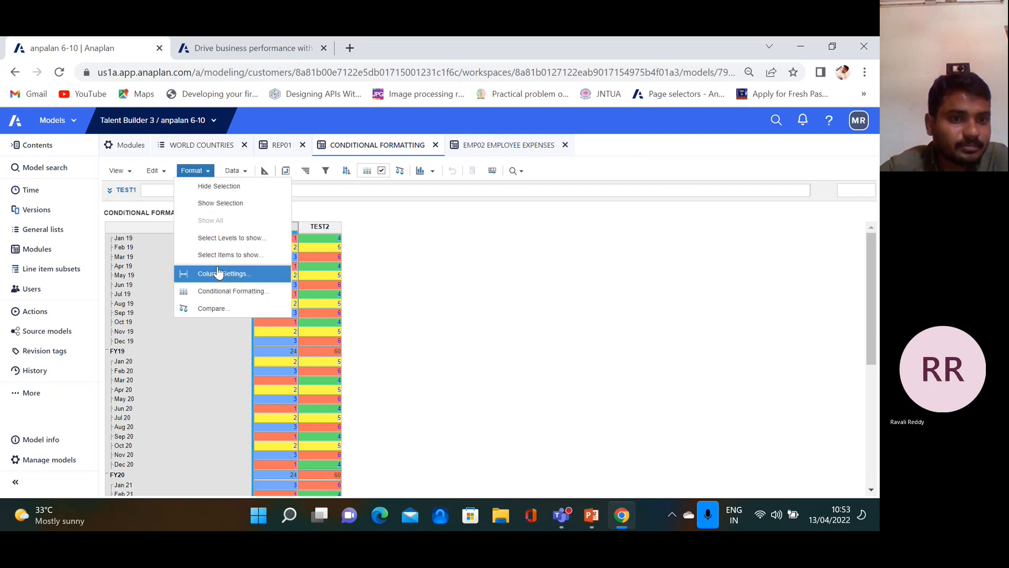
left_click(233, 239)
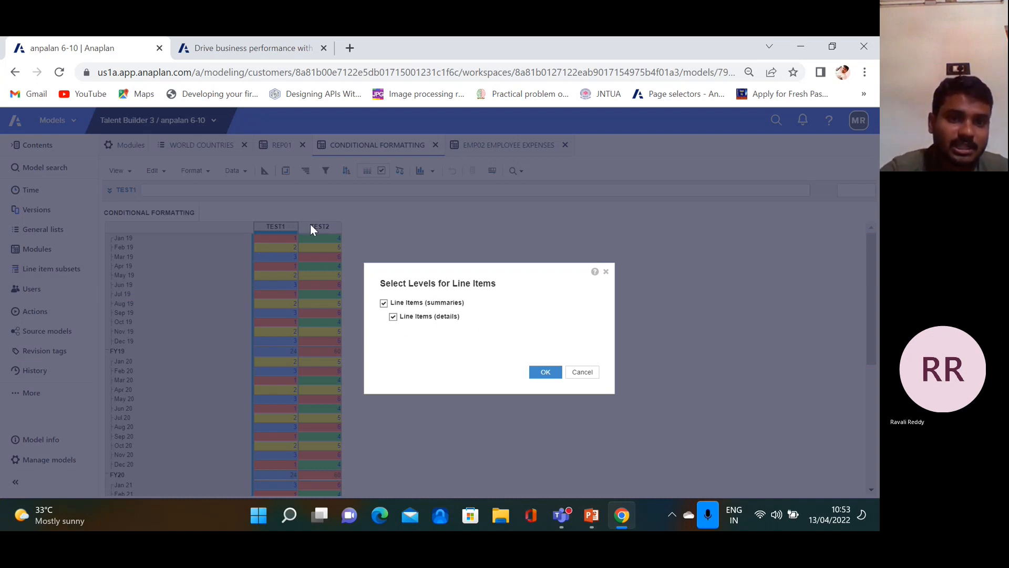
left_click(393, 317)
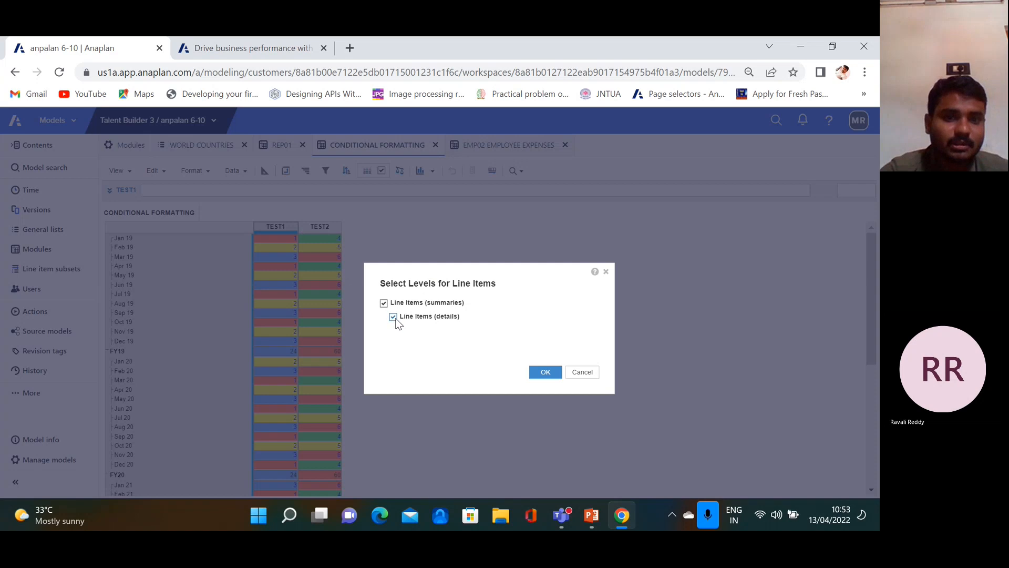
left_click(544, 373)
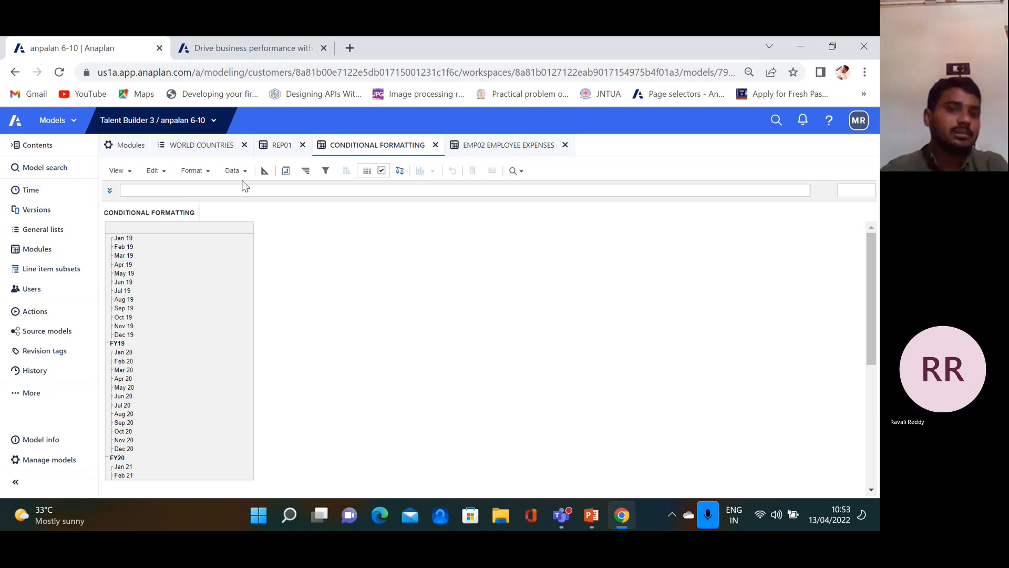
left_click(195, 172)
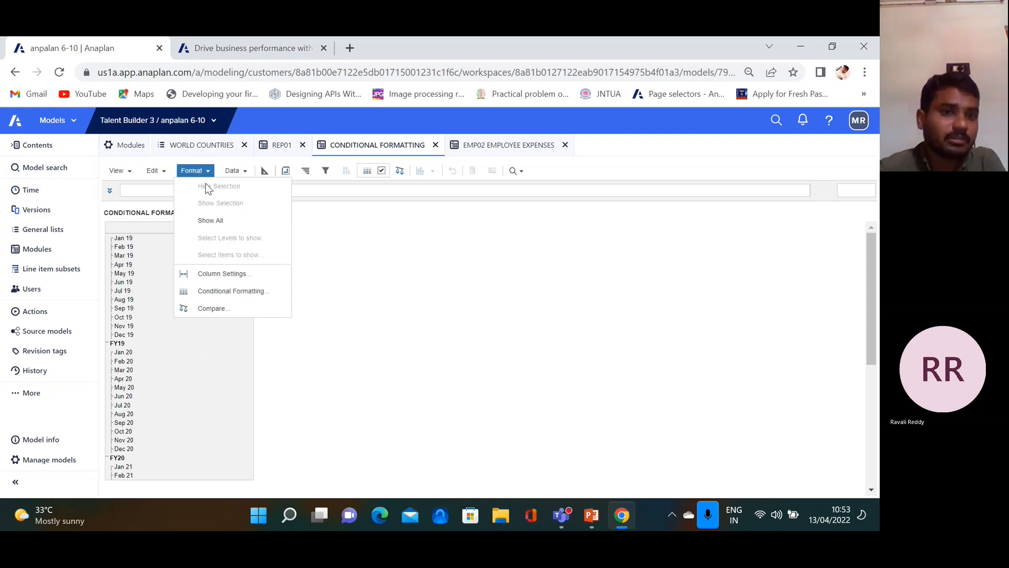
left_click(224, 221)
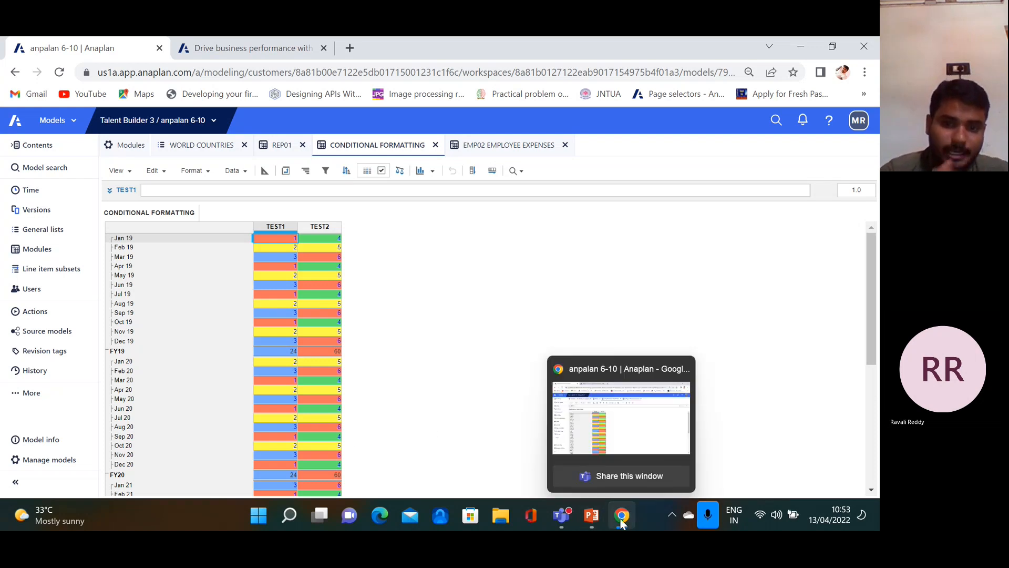
Advance the PowerPoint deck to slide 16, Use of sorting, then return to Anaplan
left_click(590, 517)
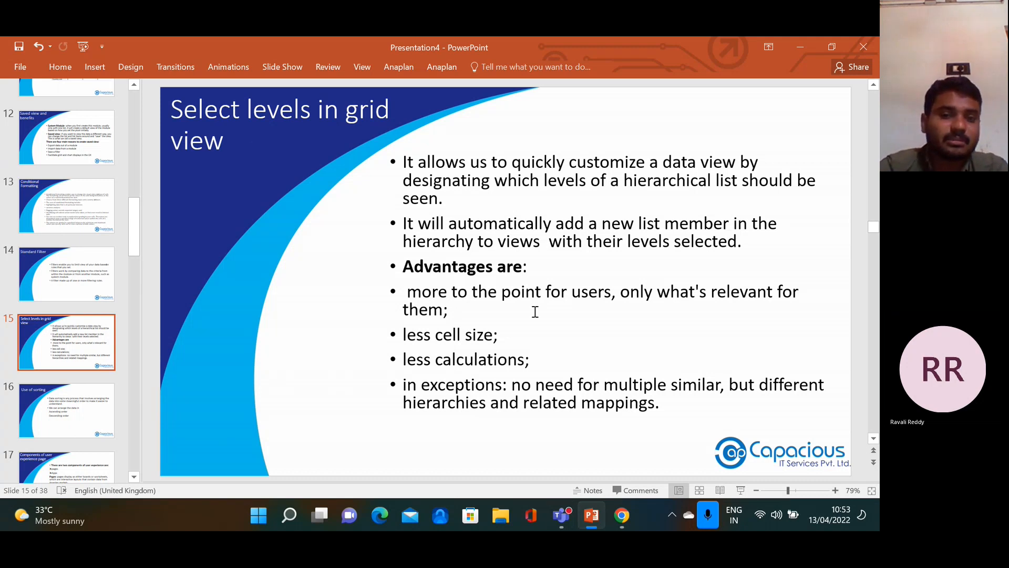
left_click_drag(465, 339, 498, 337)
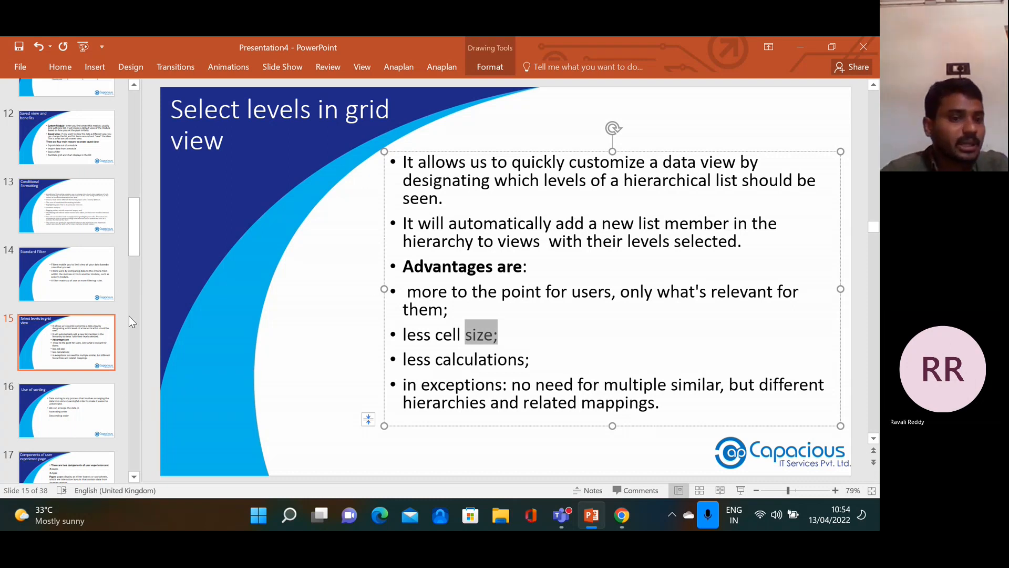
left_click(85, 418)
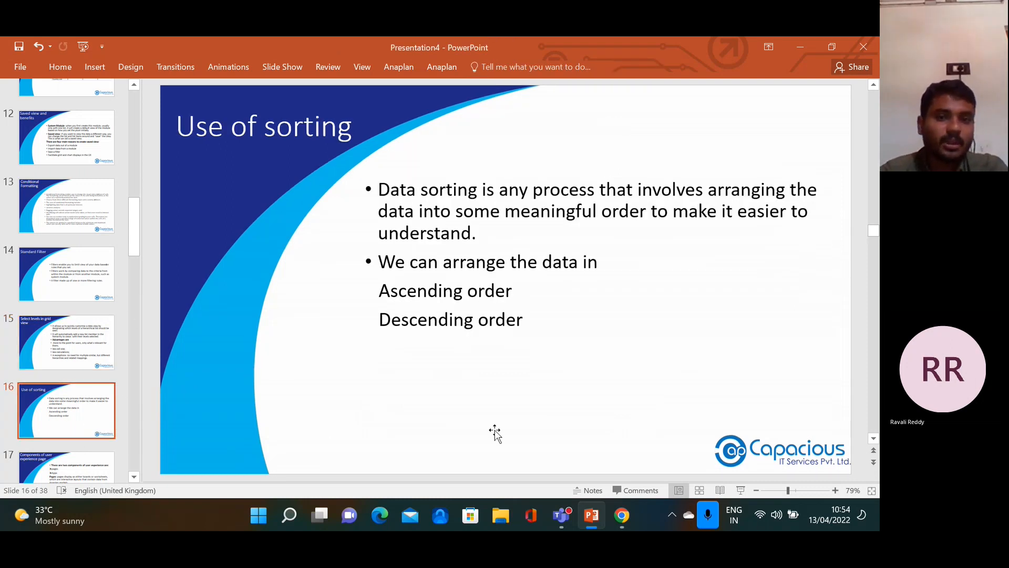
left_click(623, 516)
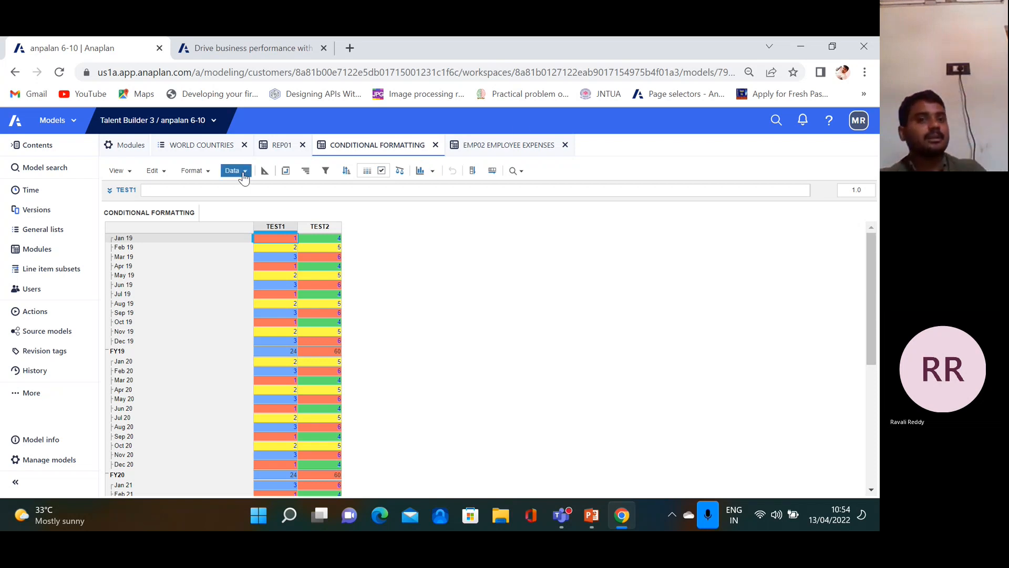
Start a new module from the Modules list and name it SORTING
left_click(126, 145)
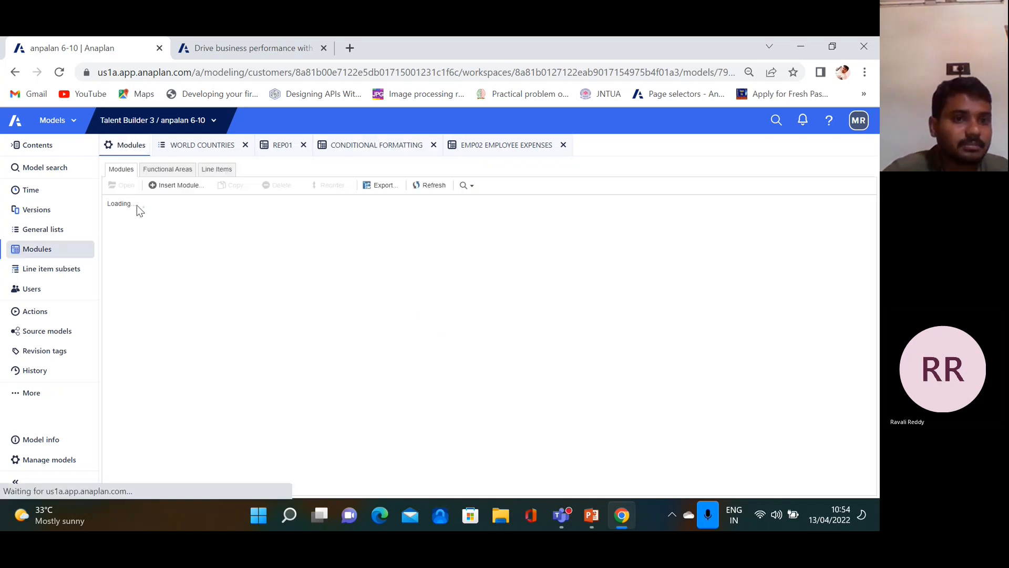
left_click(175, 186)
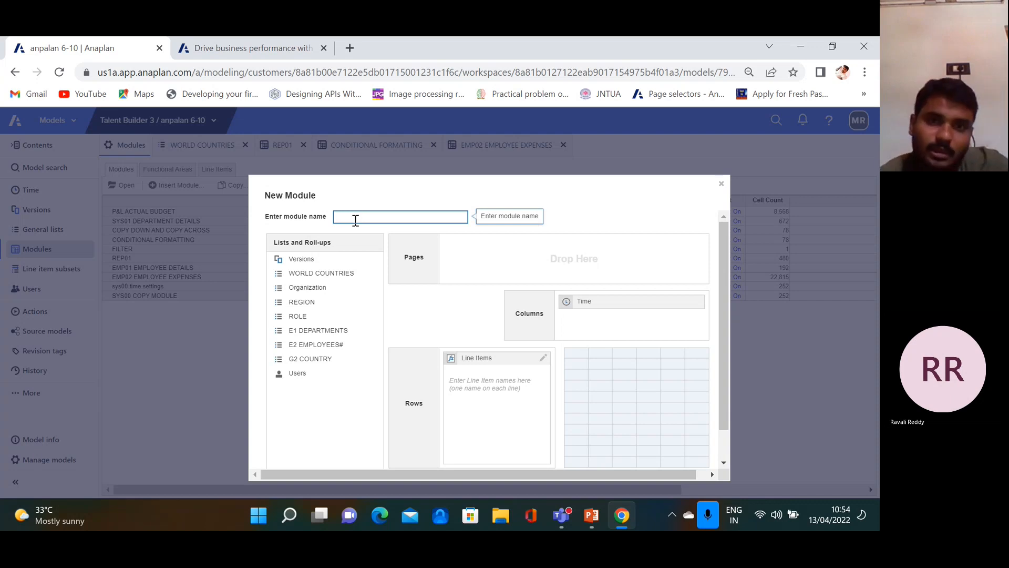
left_click(590, 516)
left_click(621, 515)
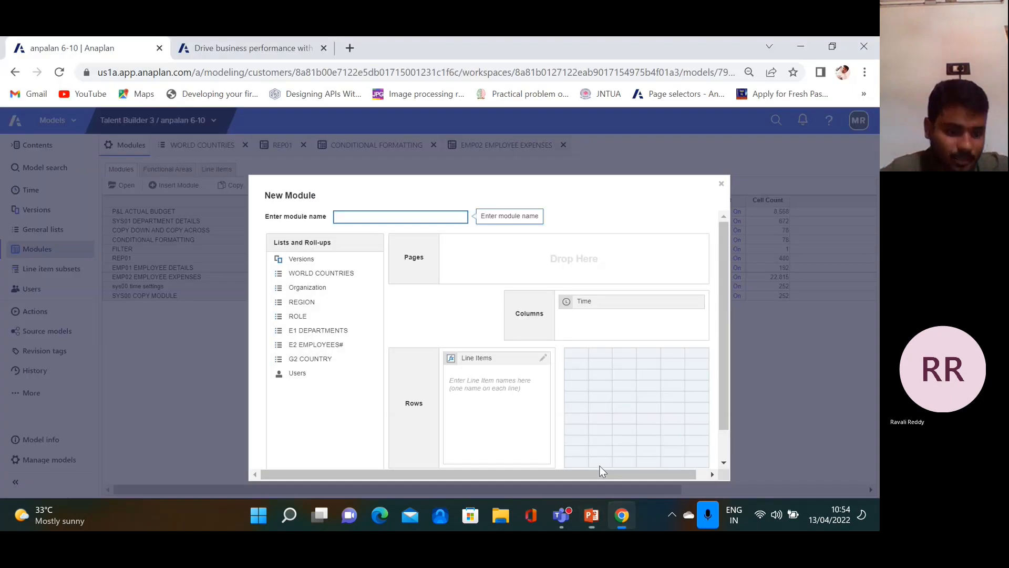
type("SORTING")
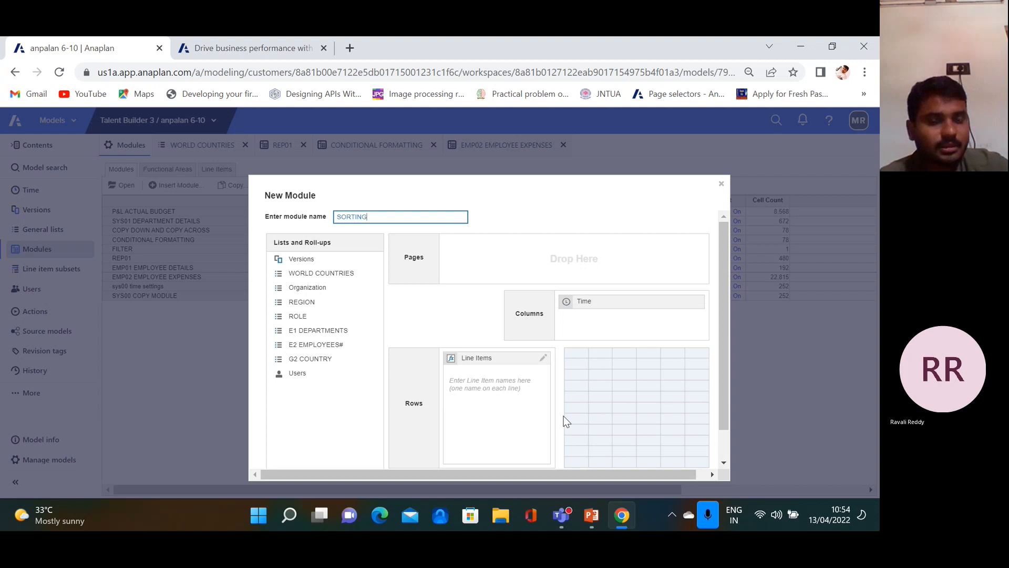
left_click(347, 335)
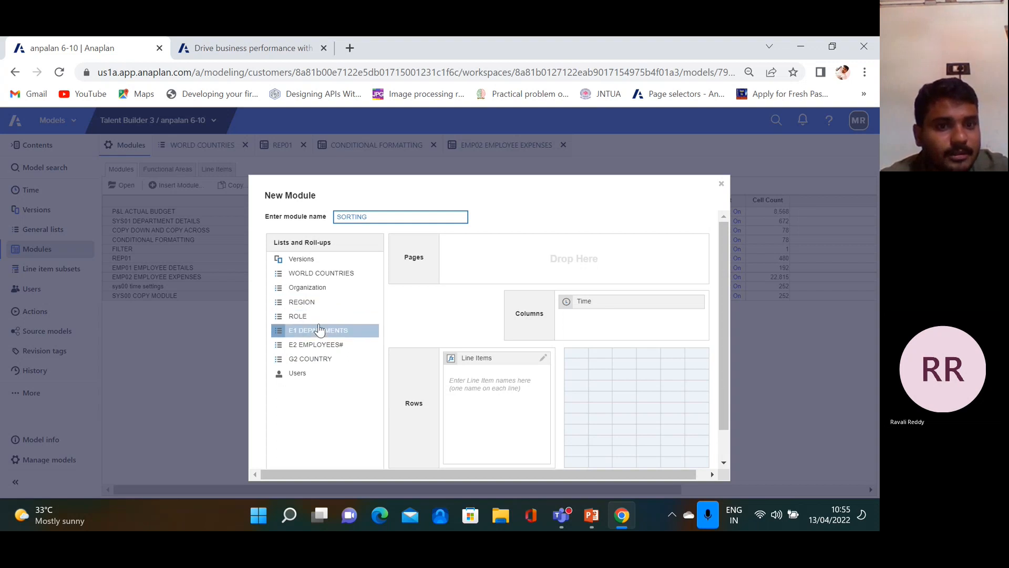
Put WORLD COUNTRIES in Pages, add a CODE line item, and create the module
left_click_drag(324, 307, 416, 342)
left_click_drag(338, 273, 552, 362)
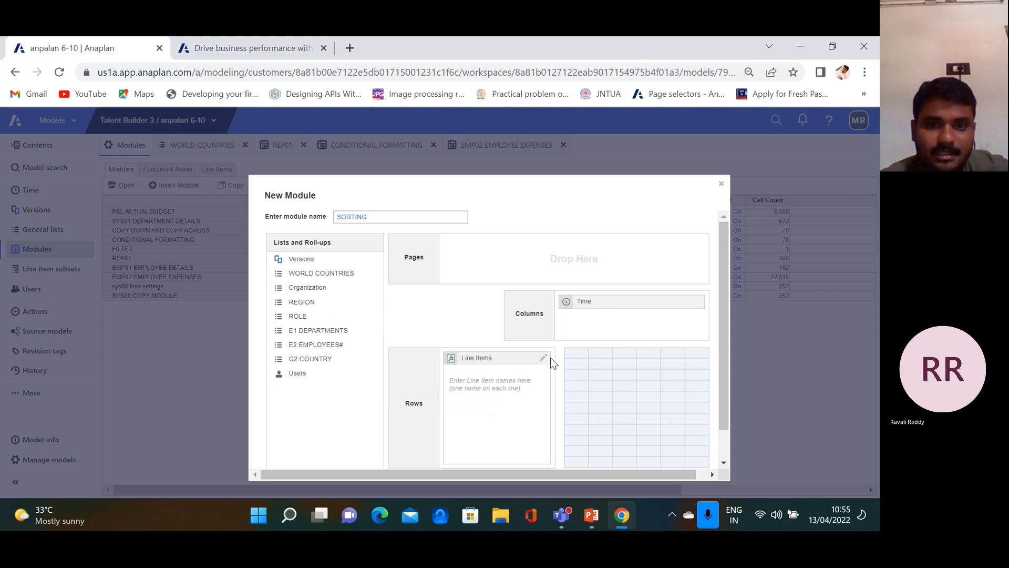
left_click_drag(310, 273, 572, 292)
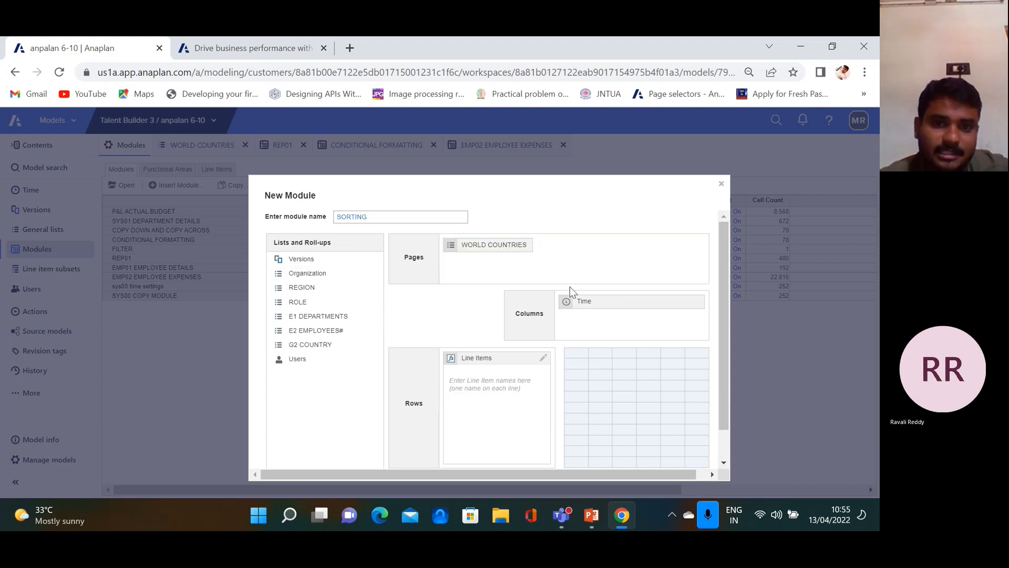
left_click(473, 385)
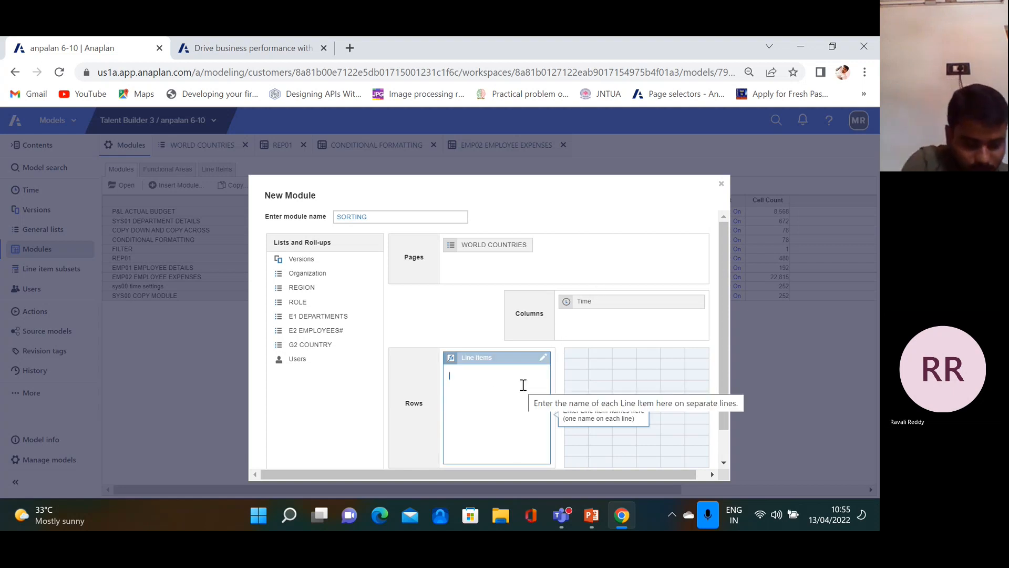
type("CODE")
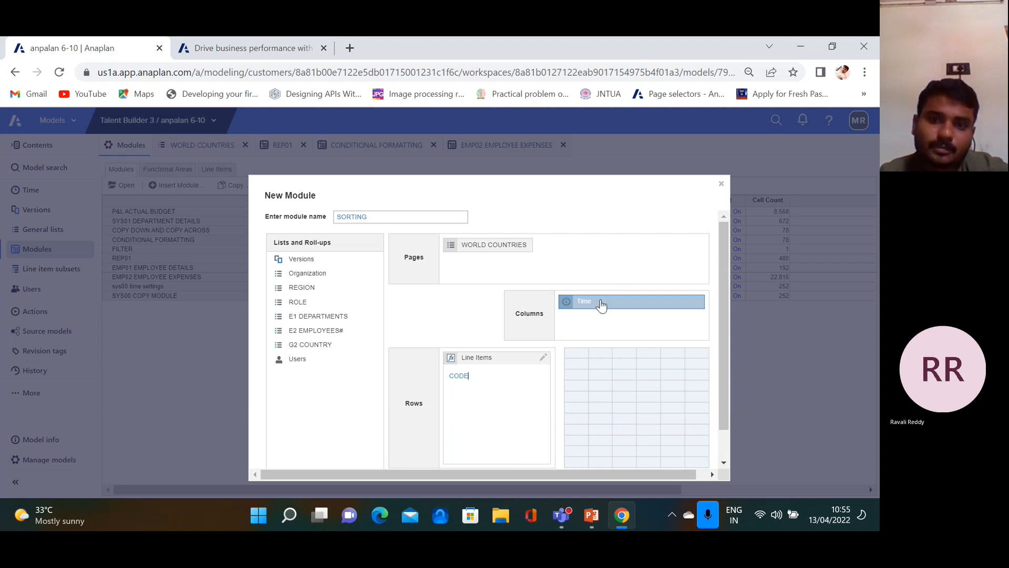
scroll(634, 431, "down", 2)
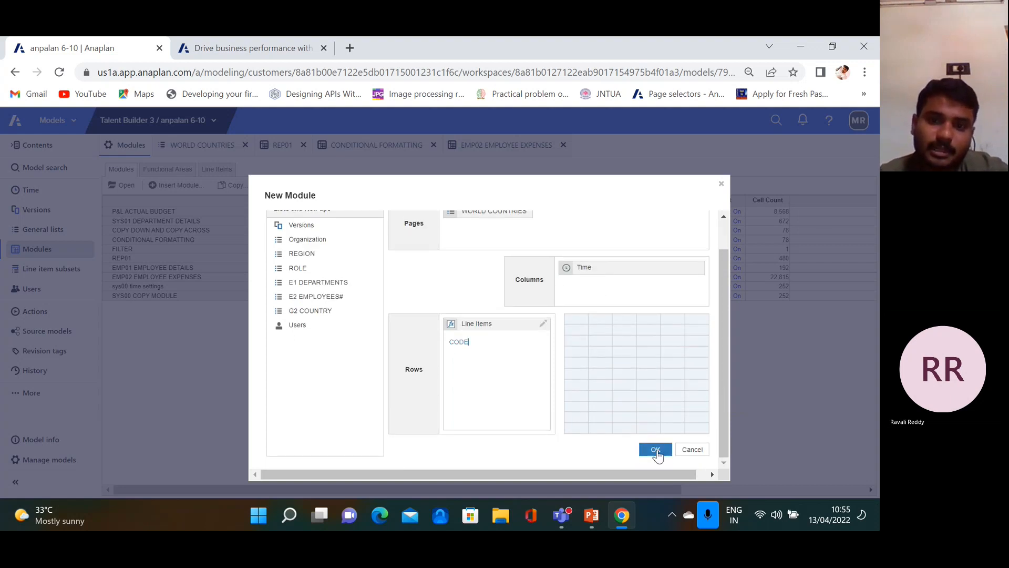
left_click(656, 450)
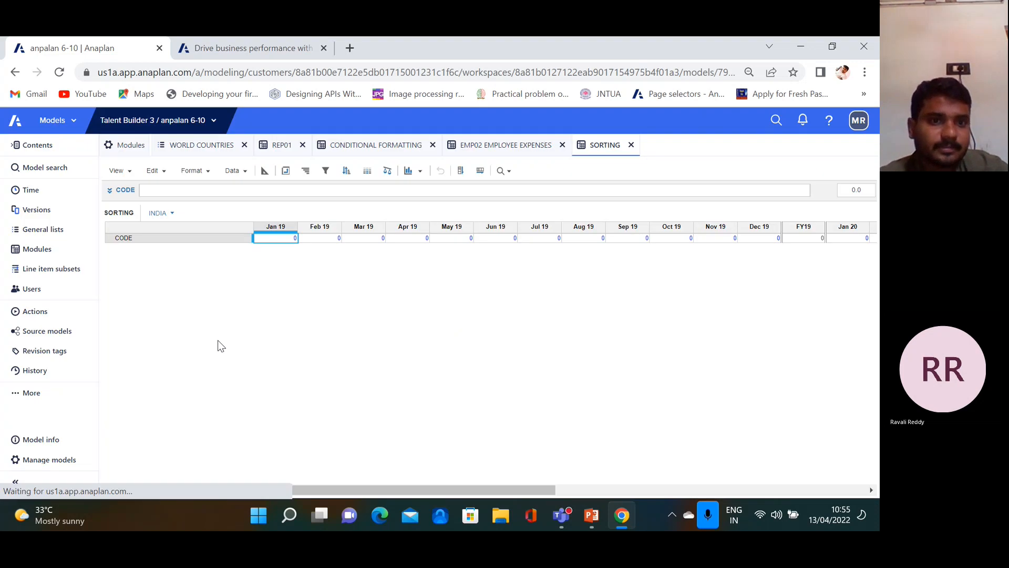
In the blueprint, change the CODE line item's format to Text and confirm
left_click(264, 171)
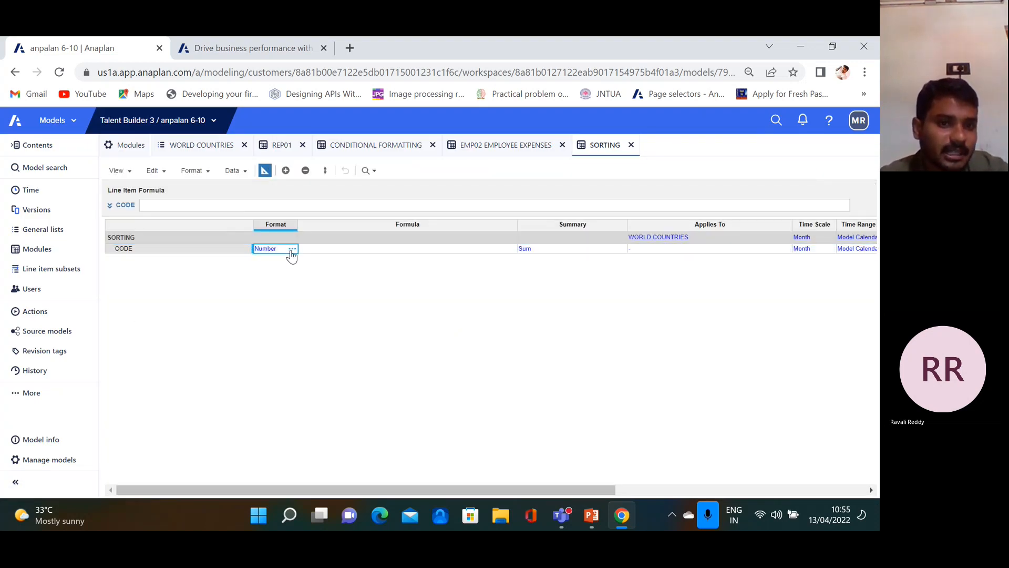
left_click(291, 251)
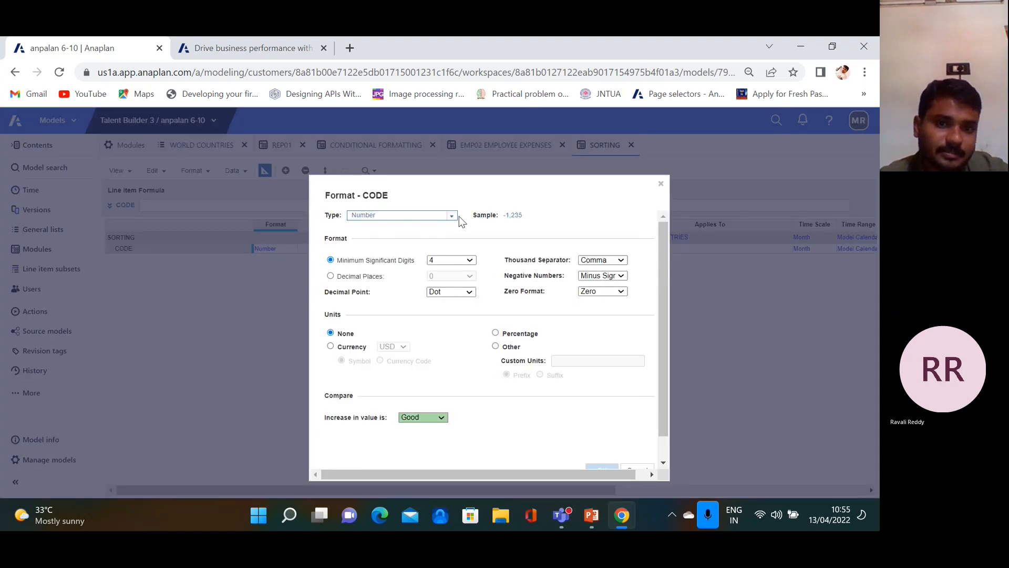
left_click(451, 216)
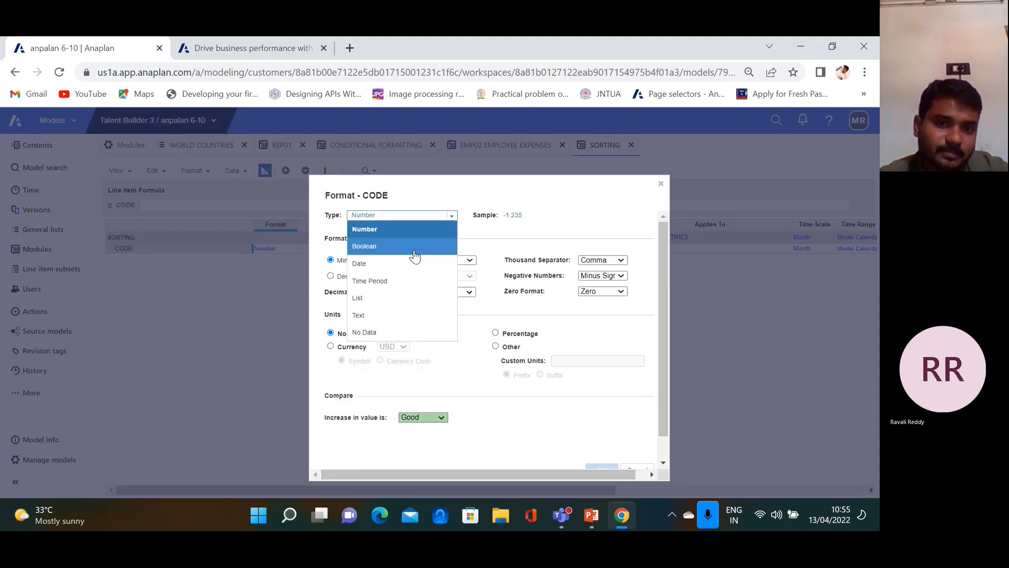
left_click(393, 315)
scroll(583, 421, "down", 1)
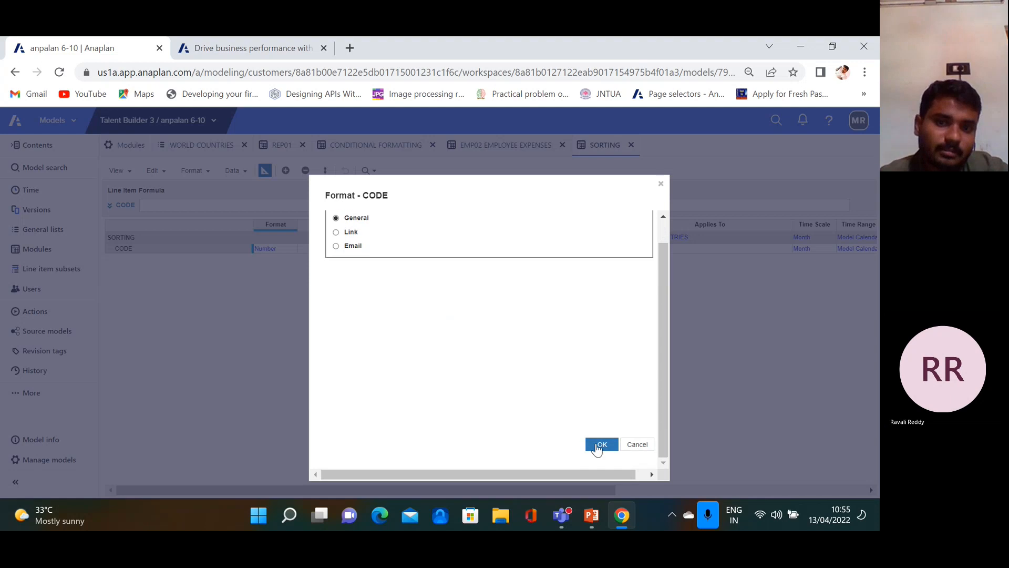
left_click(597, 448)
left_click(595, 395)
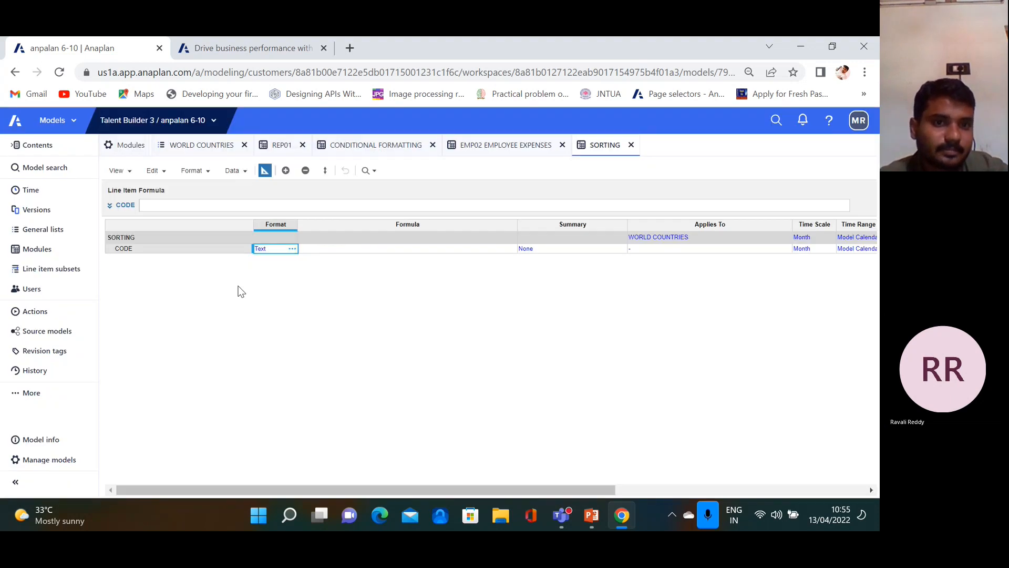
Give CODE the formula CODE(ITEM('WORLD COUNTRIES'))
left_click(266, 204)
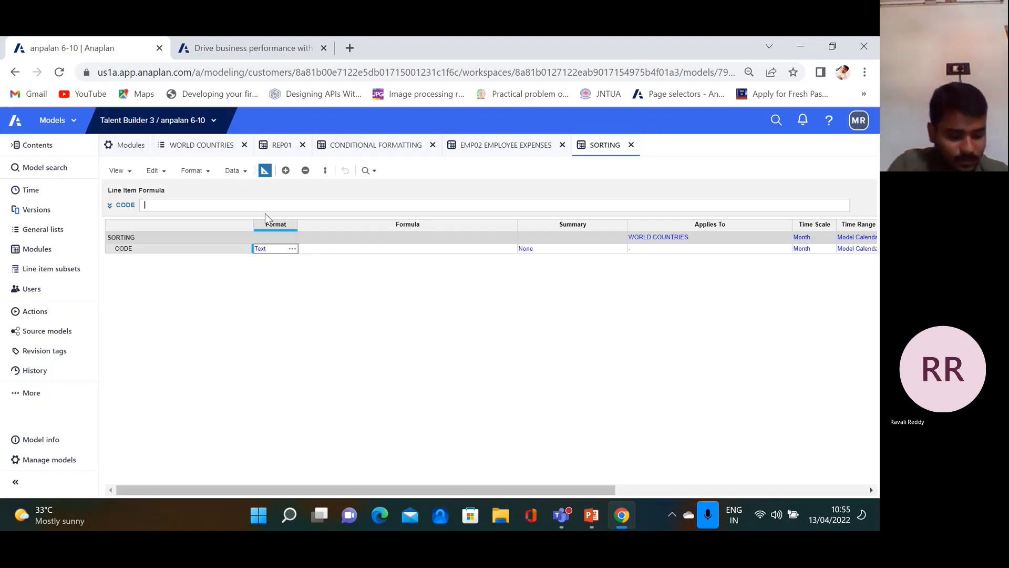
type("CODE")
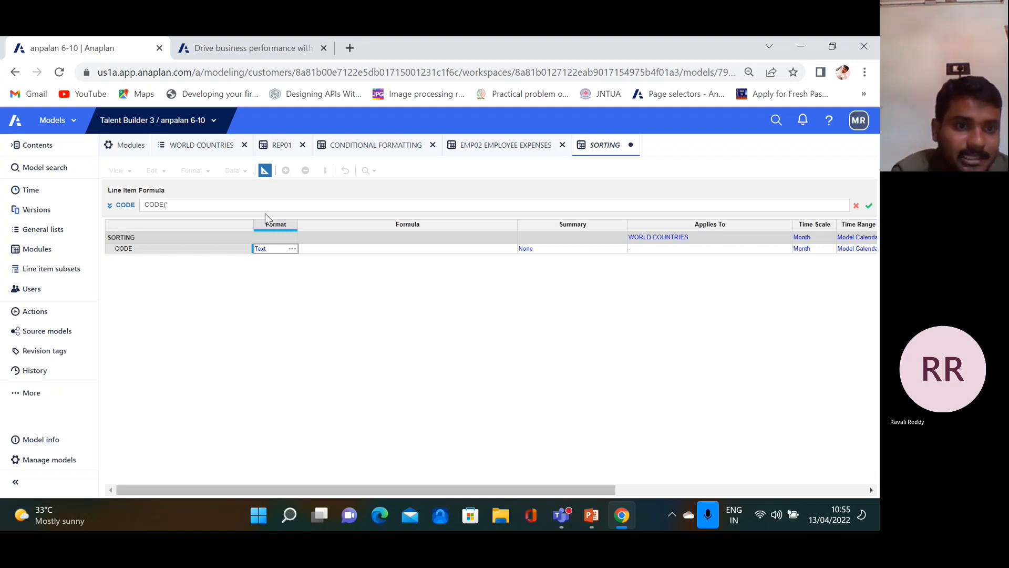
type("('")
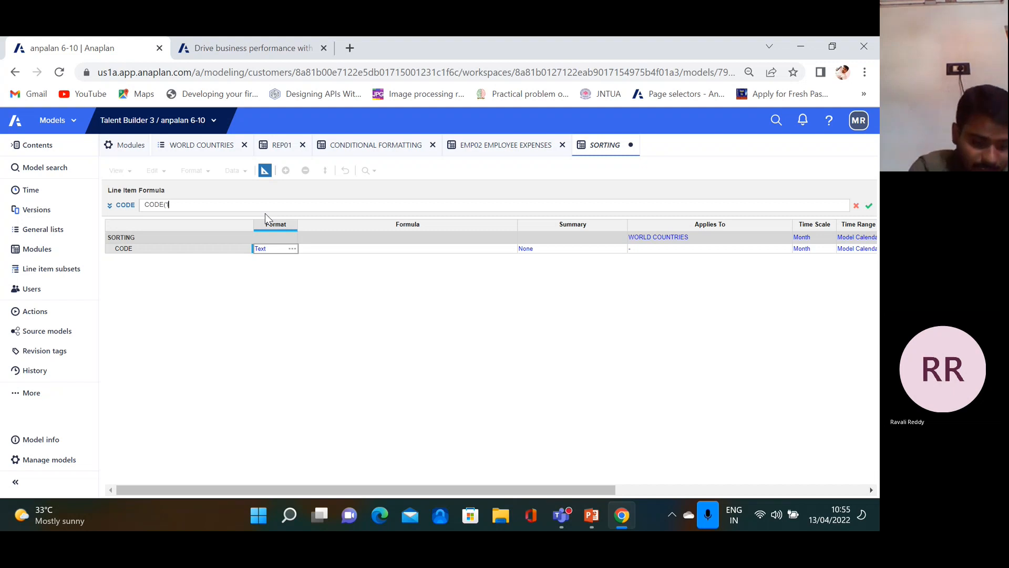
type("ITEM")
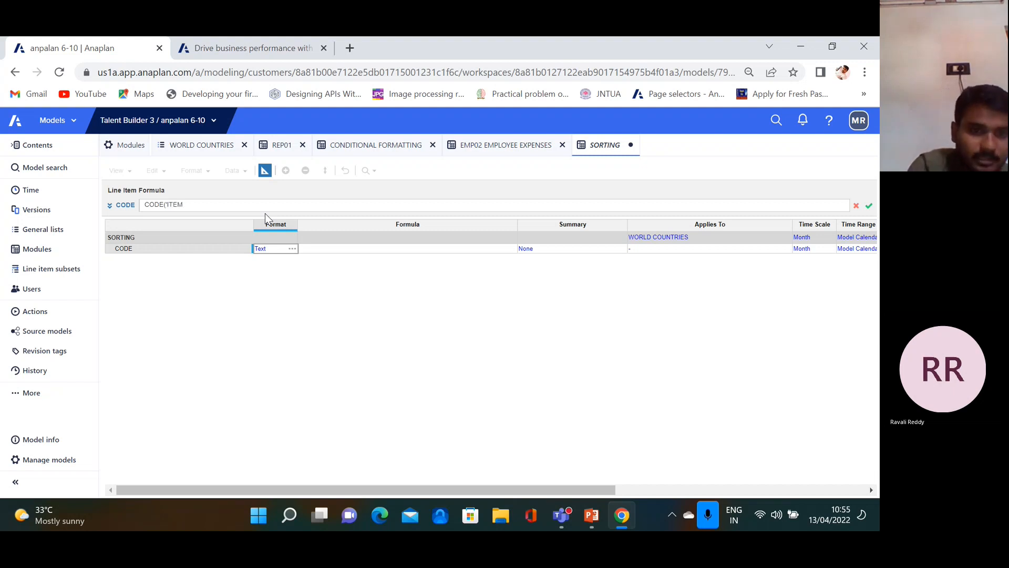
key("BackSpace")
key("BackSpace")
key("BackSpace")
key("BackSpace")
key("BackSpace")
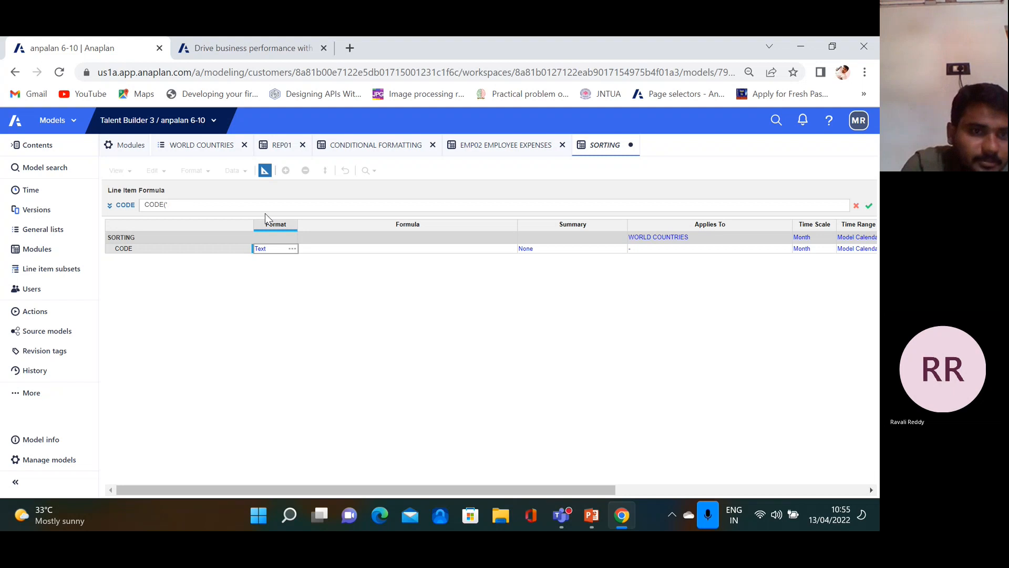
type("ITEM")
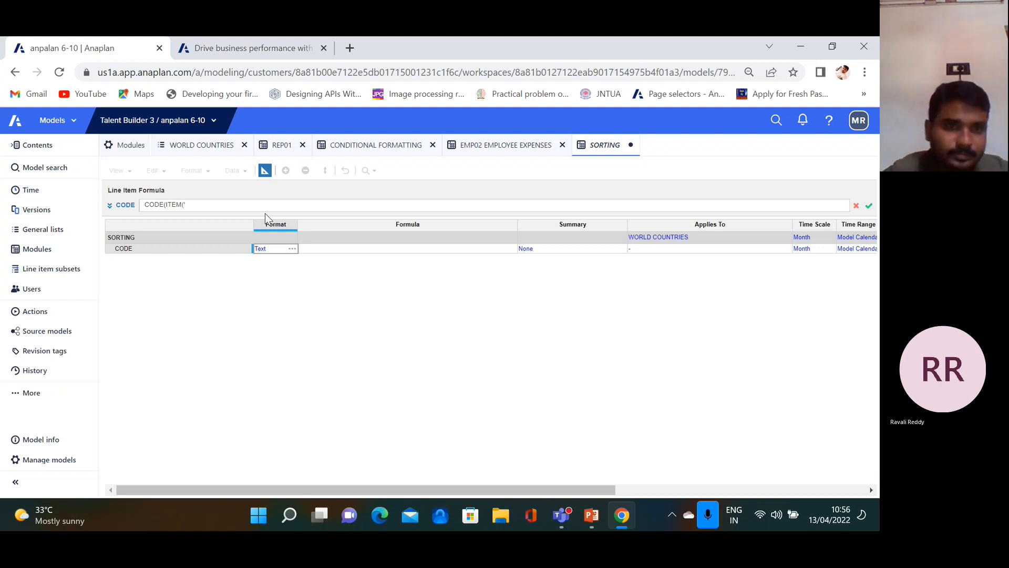
type("('WORL")
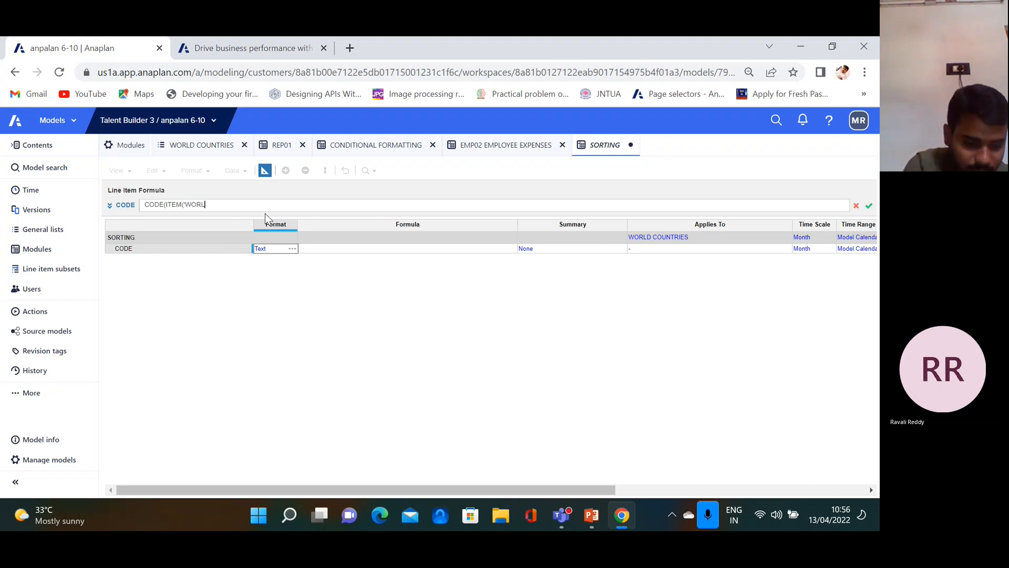
type("D COUN")
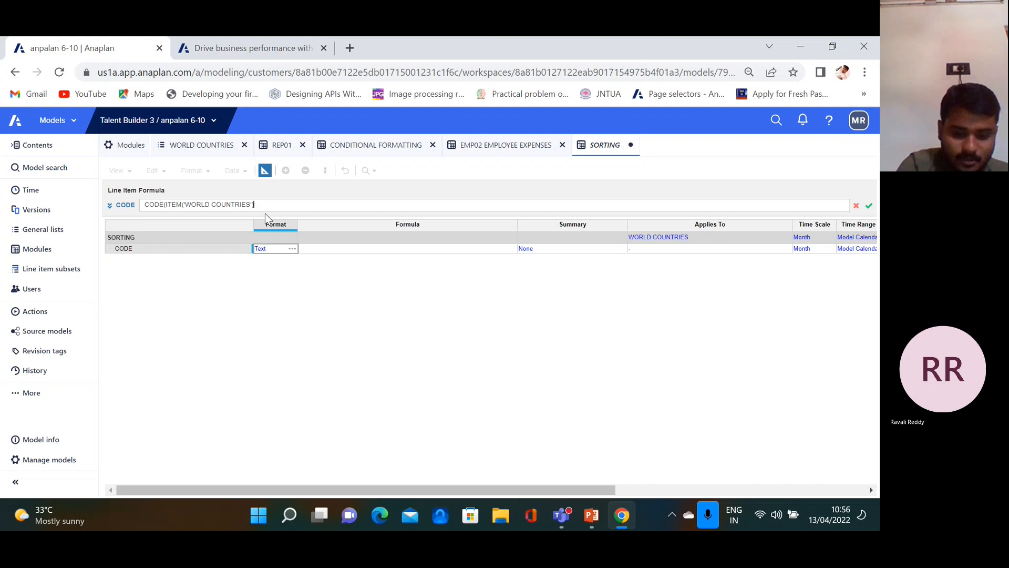
type("TRIES'))")
key("Return")
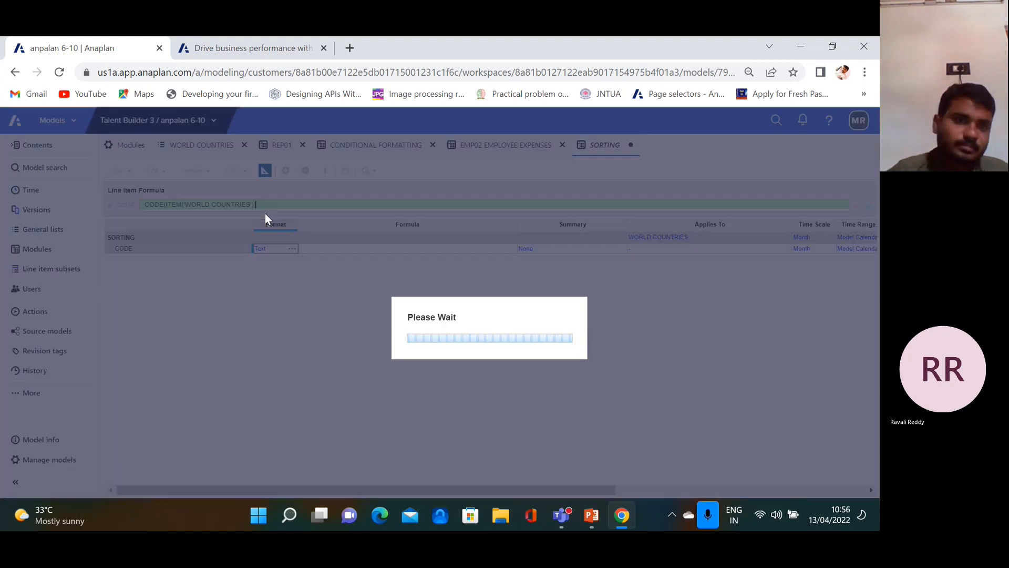
Pivot the SORTING grid so WORLD COUNTRIES are rows and Line Items sit in pages, then bring up Sort Rows
left_click(264, 170)
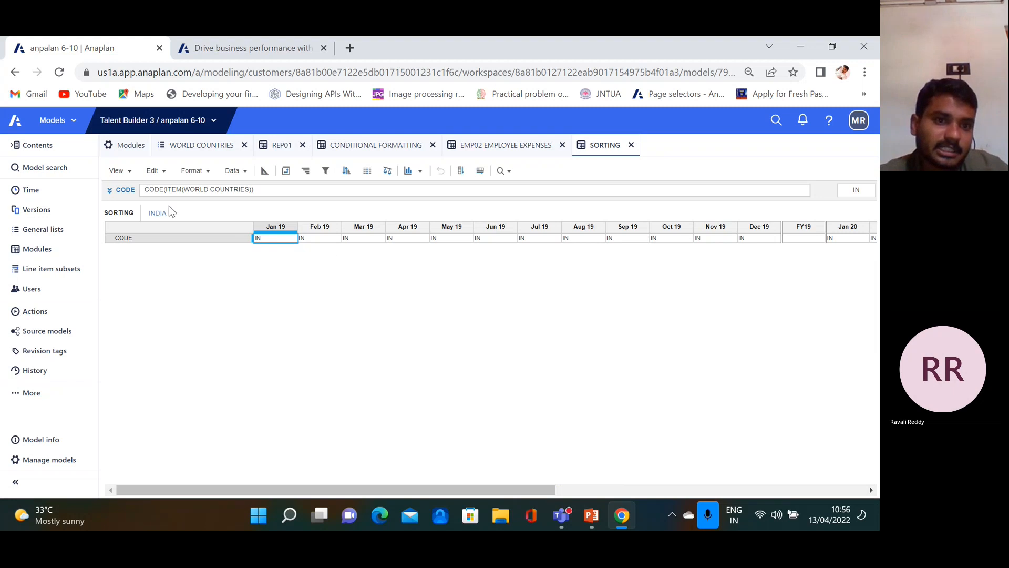
left_click(285, 171)
left_click_drag(416, 348, 502, 243)
left_click_drag(434, 233, 448, 363)
scroll(523, 434, "down", 2)
left_click(584, 460)
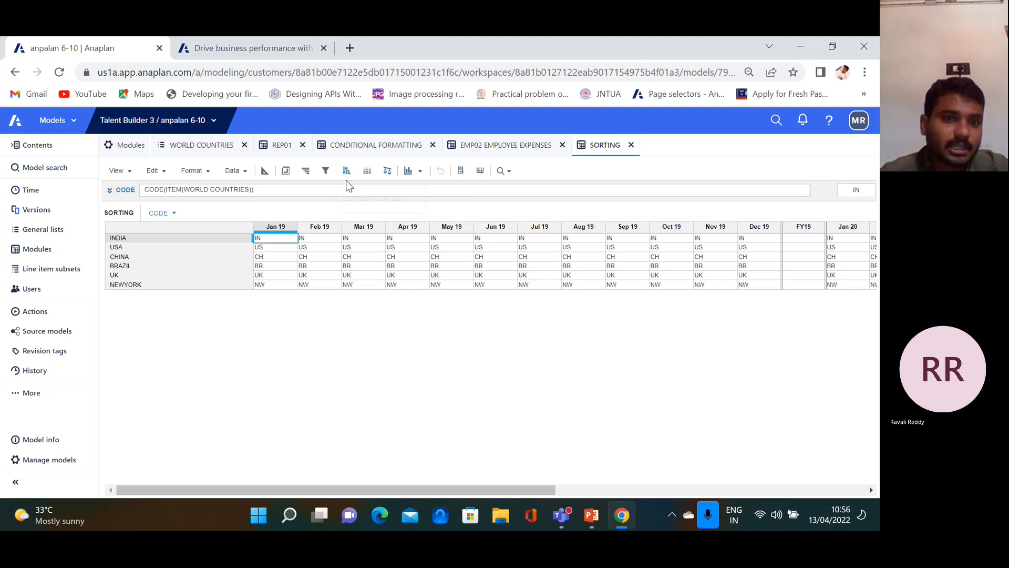
left_click(151, 233)
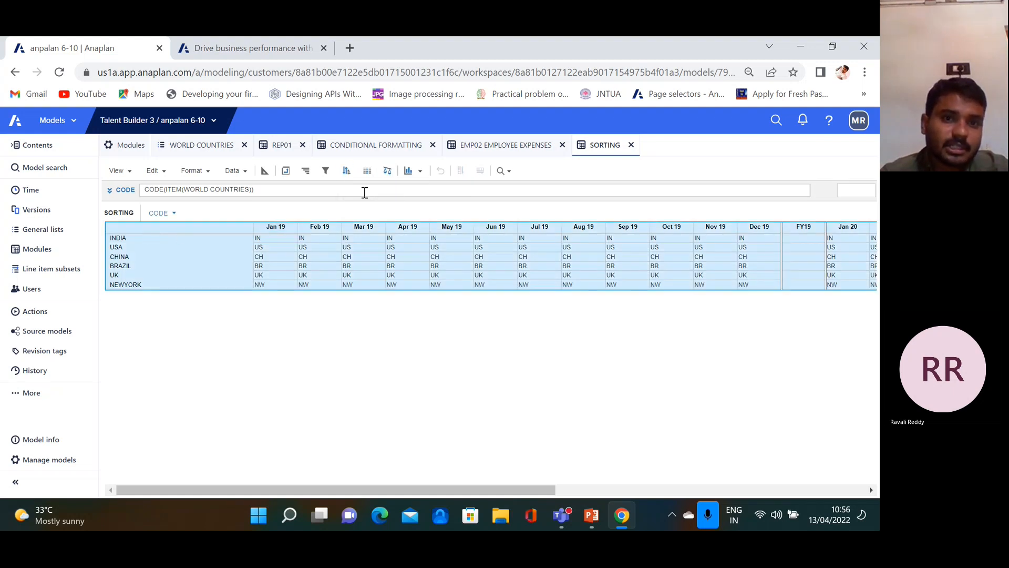
left_click(347, 171)
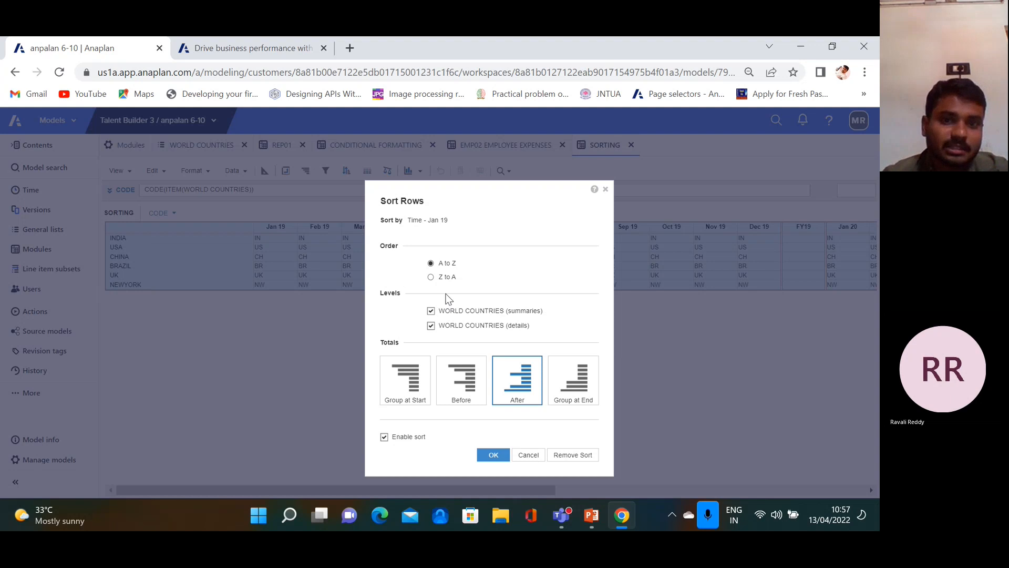
Sort the country rows Z to A, then A to Z, then Z to A again, leaving USA first
left_click(430, 278)
left_click(494, 455)
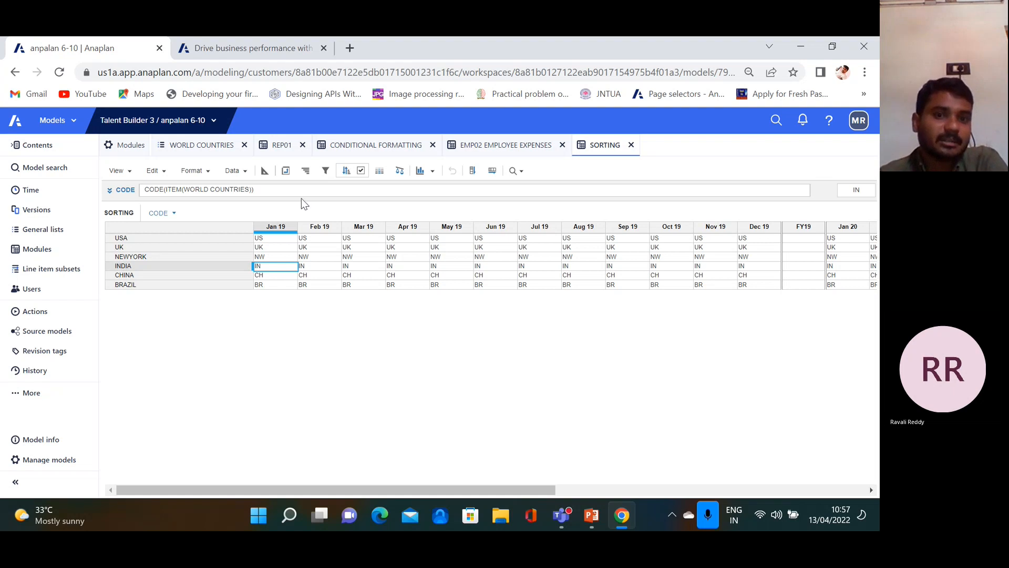
left_click(345, 172)
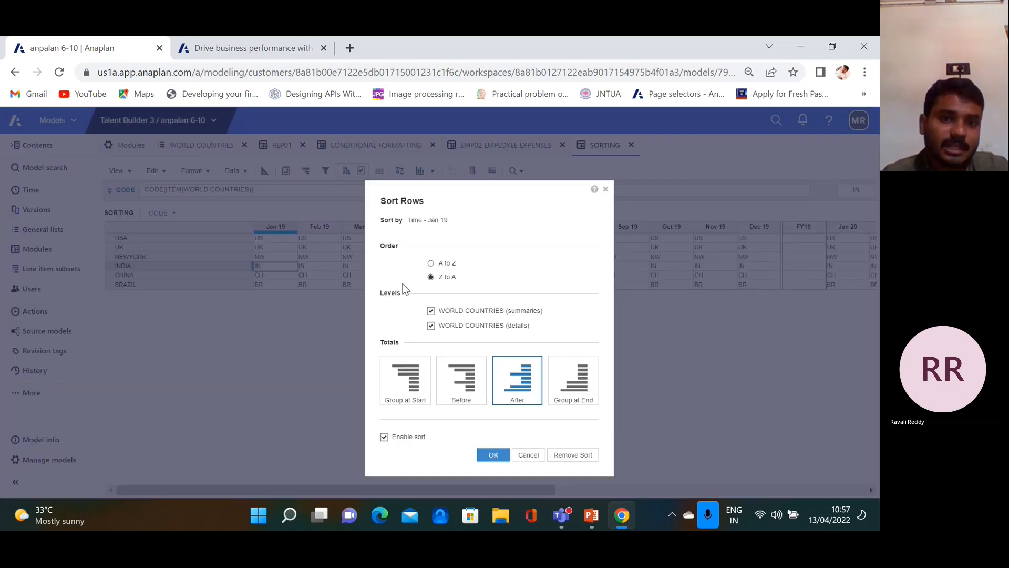
left_click(446, 264)
left_click(494, 455)
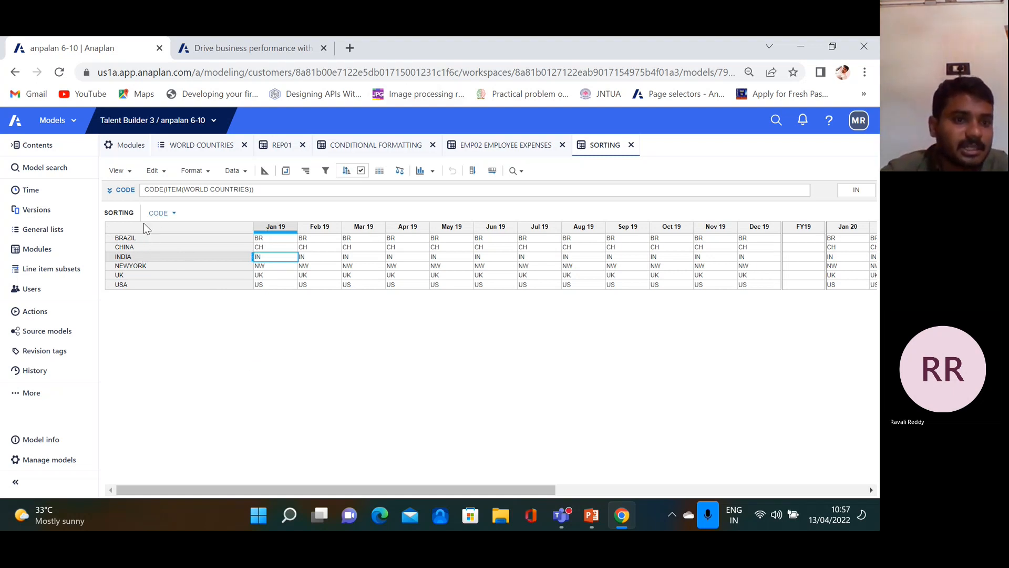
left_click(347, 171)
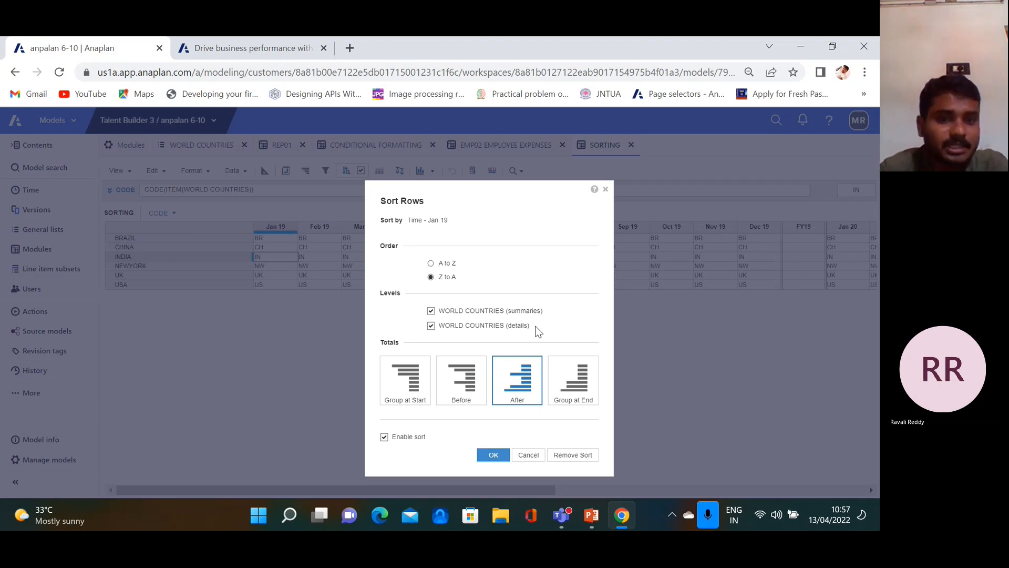
left_click(494, 456)
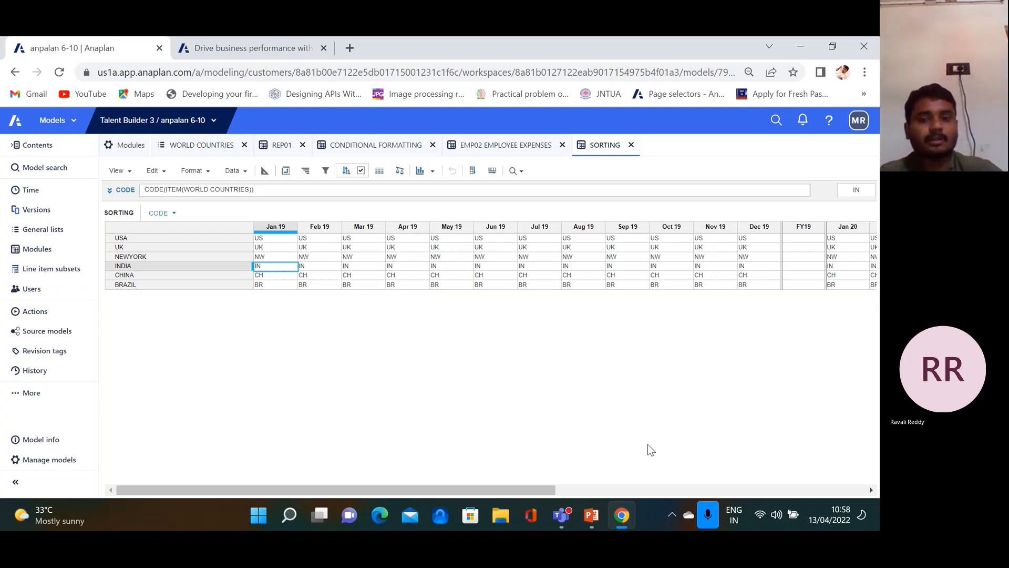
In PowerPoint, go to slide 17, 'Components of user experience page'
left_click(592, 515)
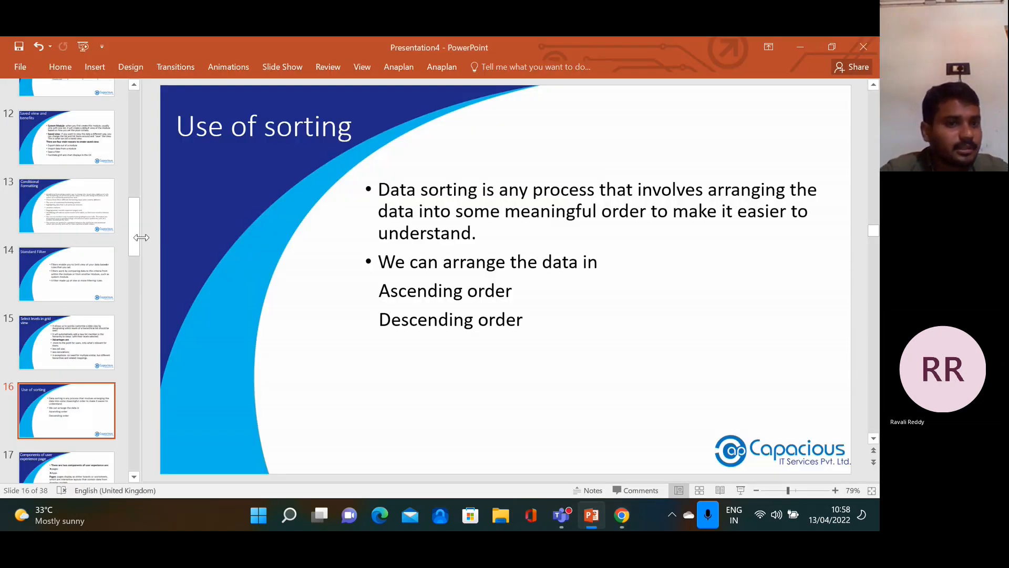
scroll(137, 266, "down", 4)
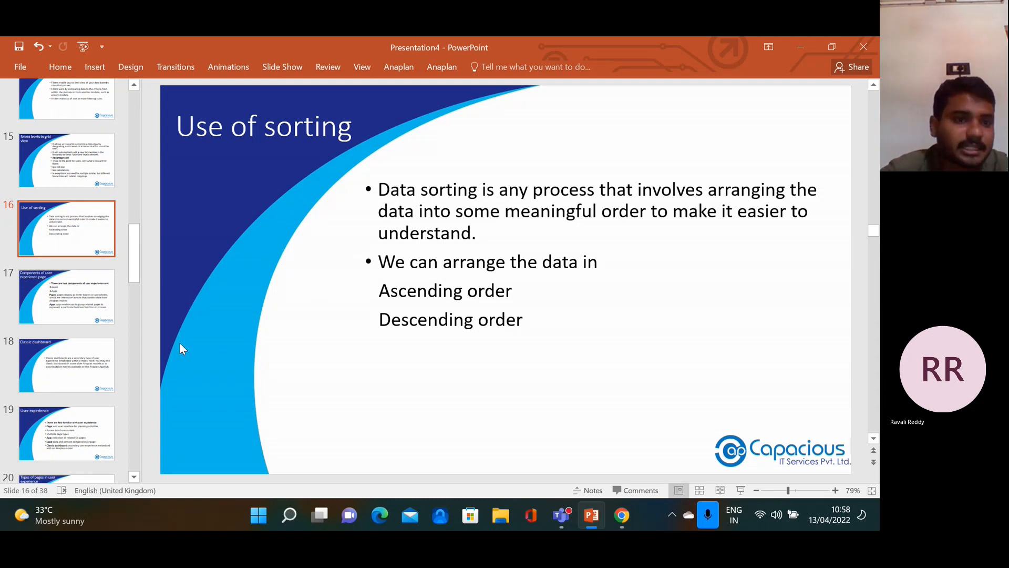
left_click(83, 301)
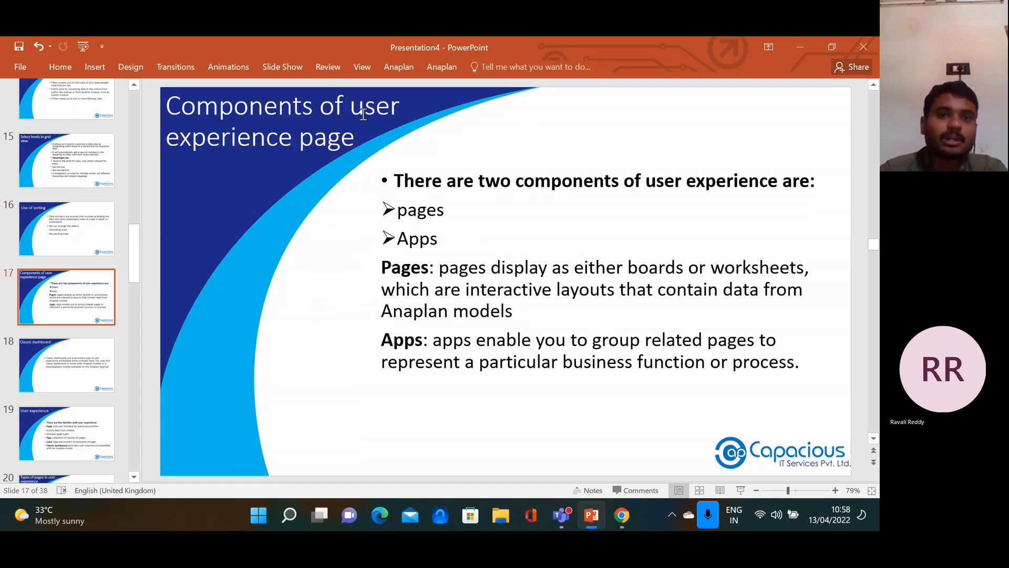
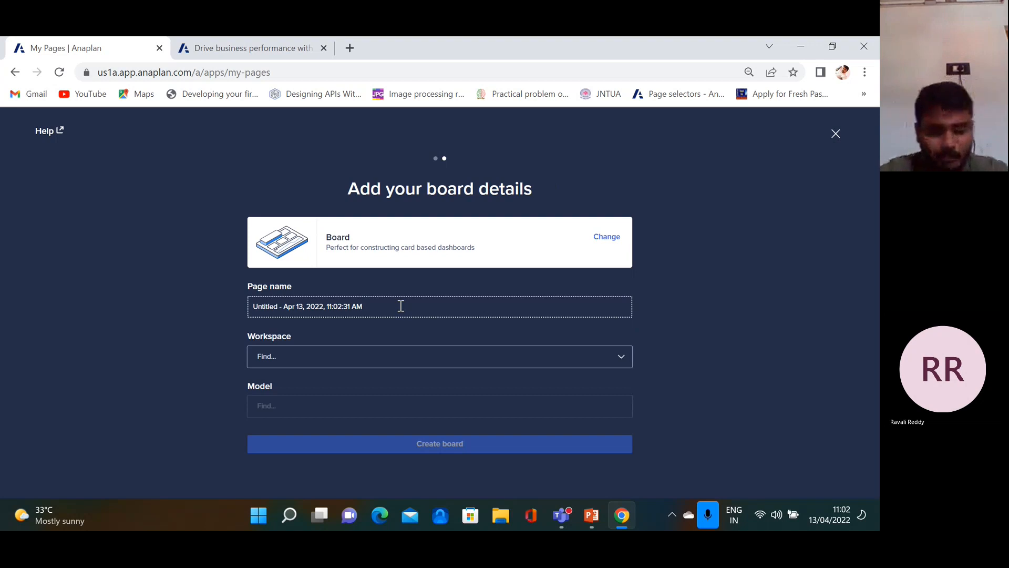
Replace the default timestamp page name with Margin Summary
key("BackSpace")
key("BackSpace")
key("BackSpace")
key("BackSpace")
key("BackSpace")
key("BackSpace")
key("BackSpace")
key("BackSpace")
key("BackSpace")
key("BackSpace")
key("BackSpace")
key("BackSpace")
key("BackSpace")
key("BackSpace")
key("BackSpace")
key("BackSpace")
key("BackSpace")
key("BackSpace")
key("BackSpace")
key("BackSpace")
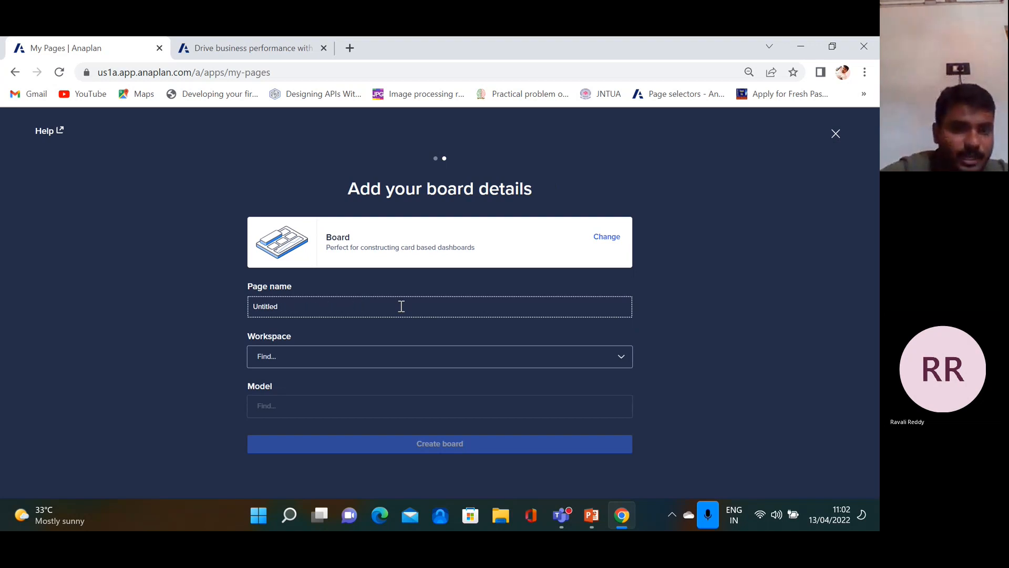
type("MAR")
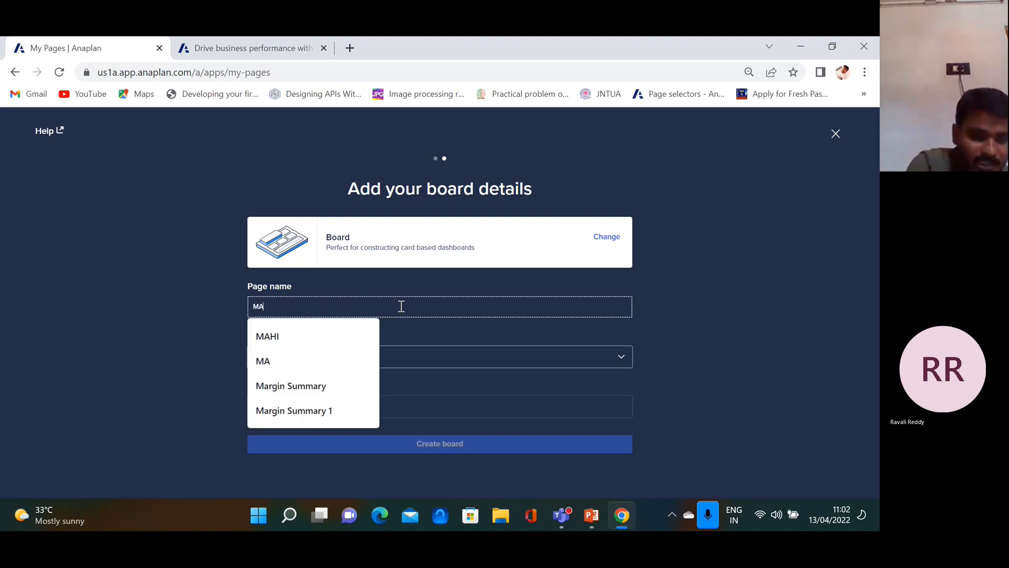
left_click(308, 337)
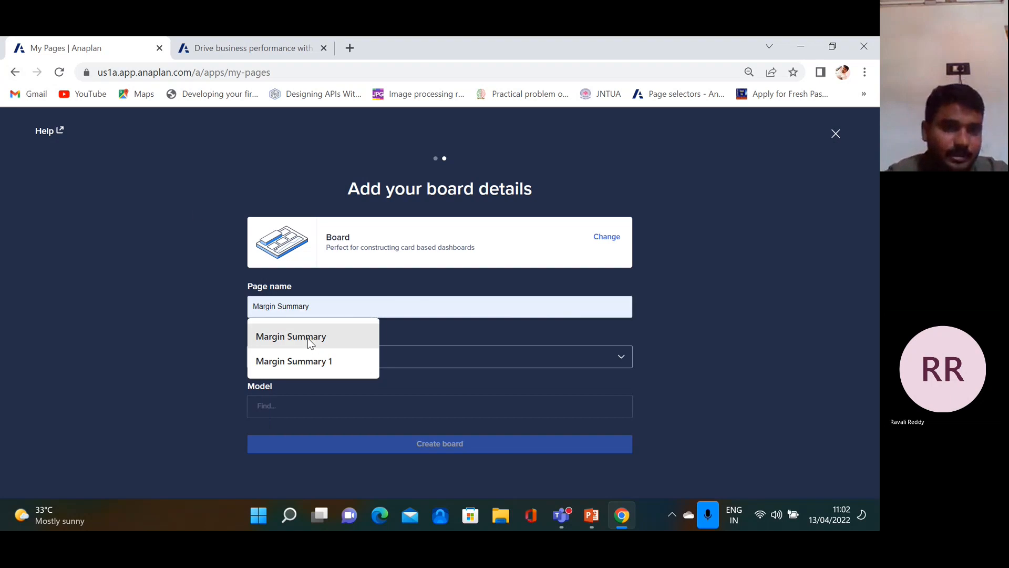
Create the board in workspace Talent Builder 3 on model anpalan 6-10, then return to the slides
left_click(622, 357)
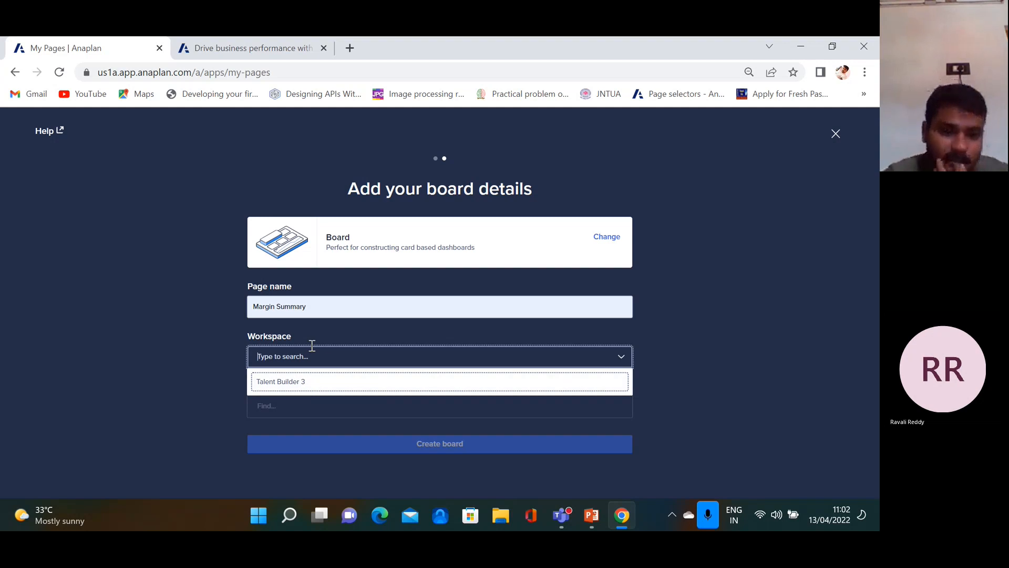
left_click(291, 384)
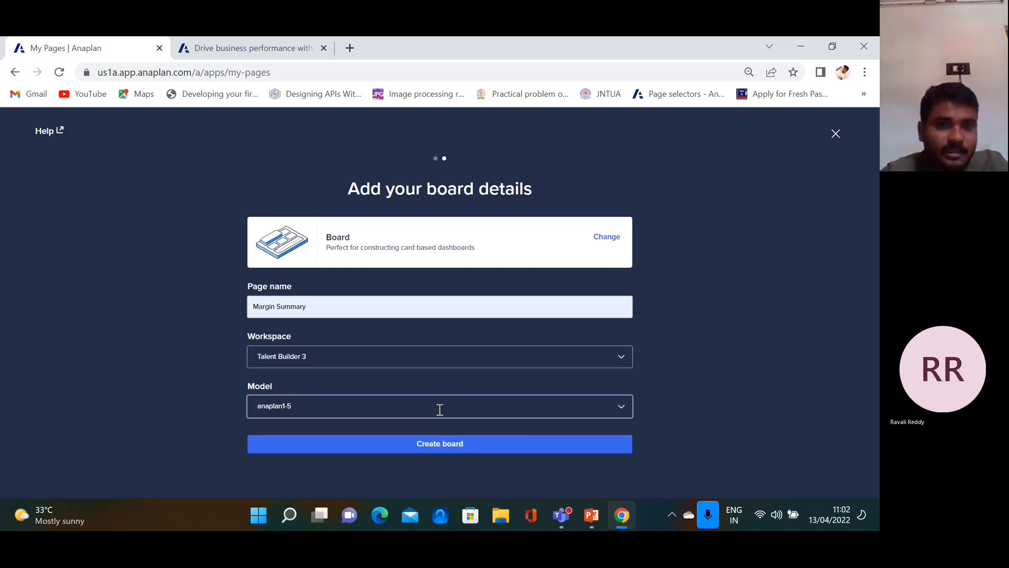
left_click(621, 408)
left_click(308, 451)
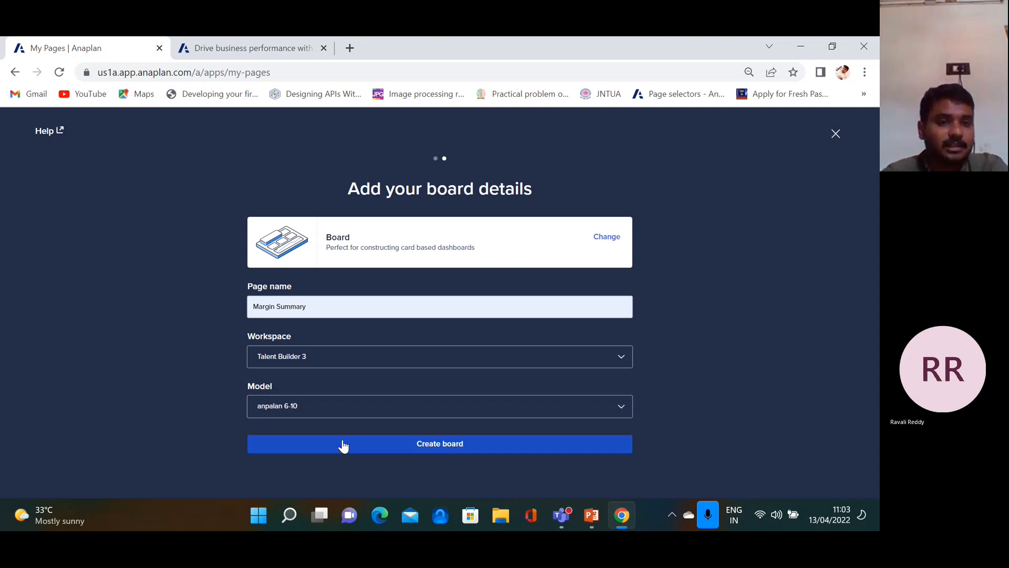
left_click(456, 448)
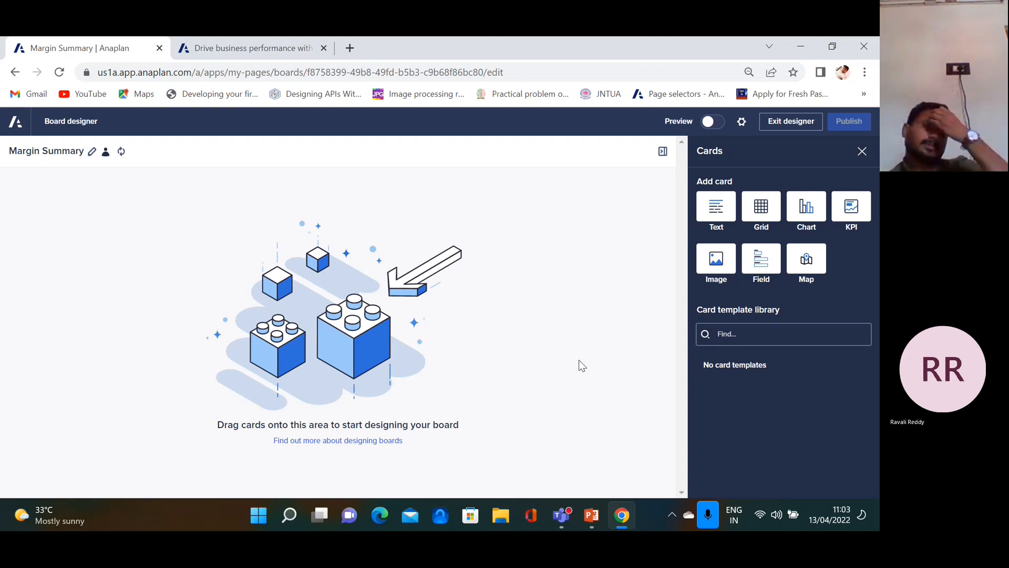
left_click(593, 517)
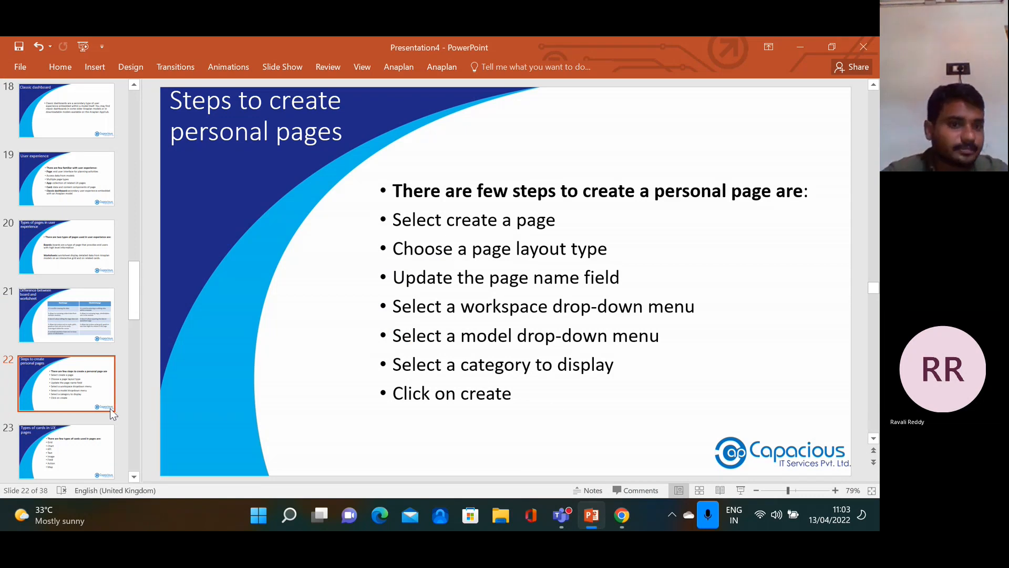
Show slide 23, 'Types of cards in UX pages', then go back to the Anaplan board designer
left_click(81, 453)
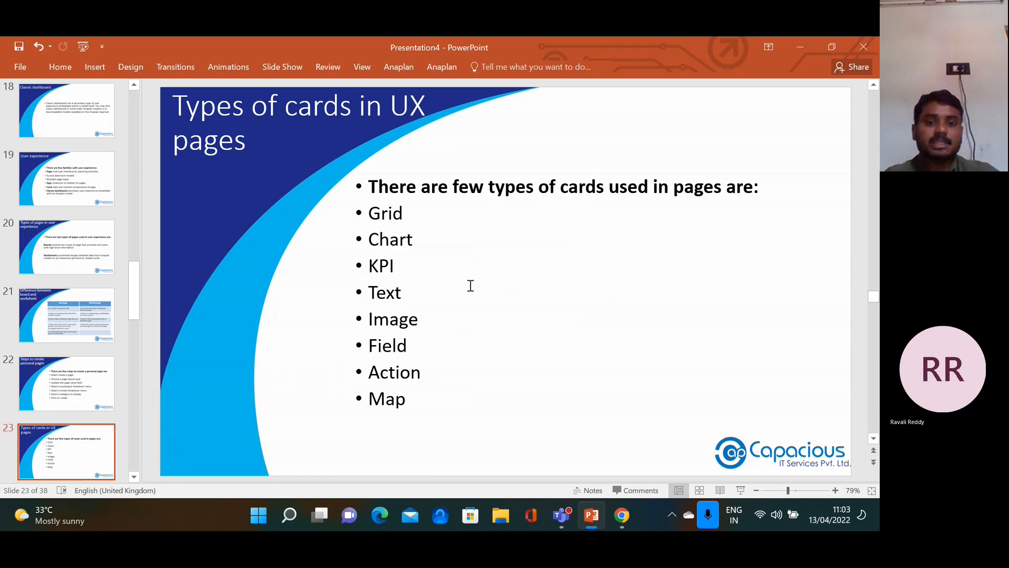
left_click(621, 517)
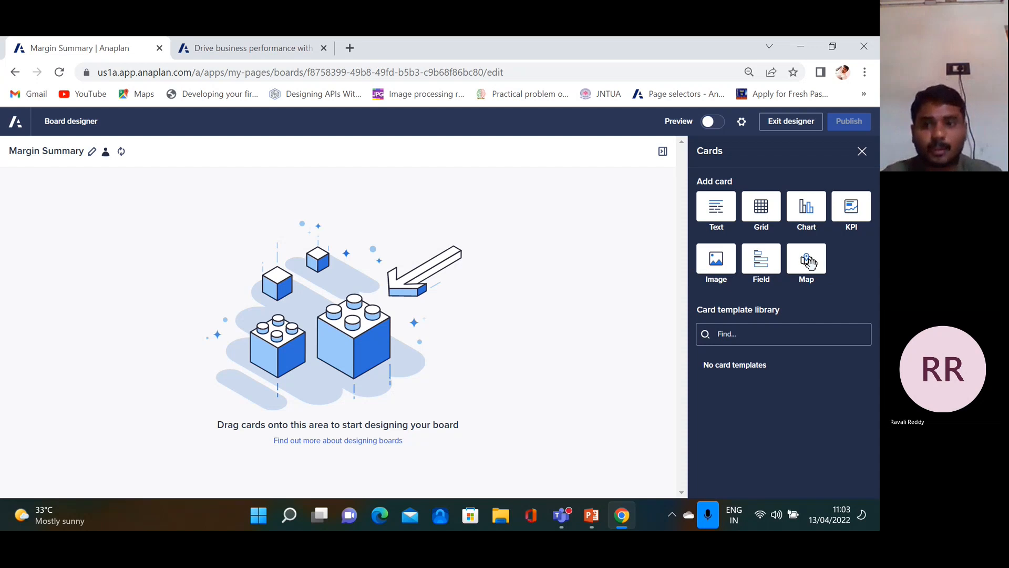
Add a trial map card and browse its custom and module view data sources
left_click(806, 260)
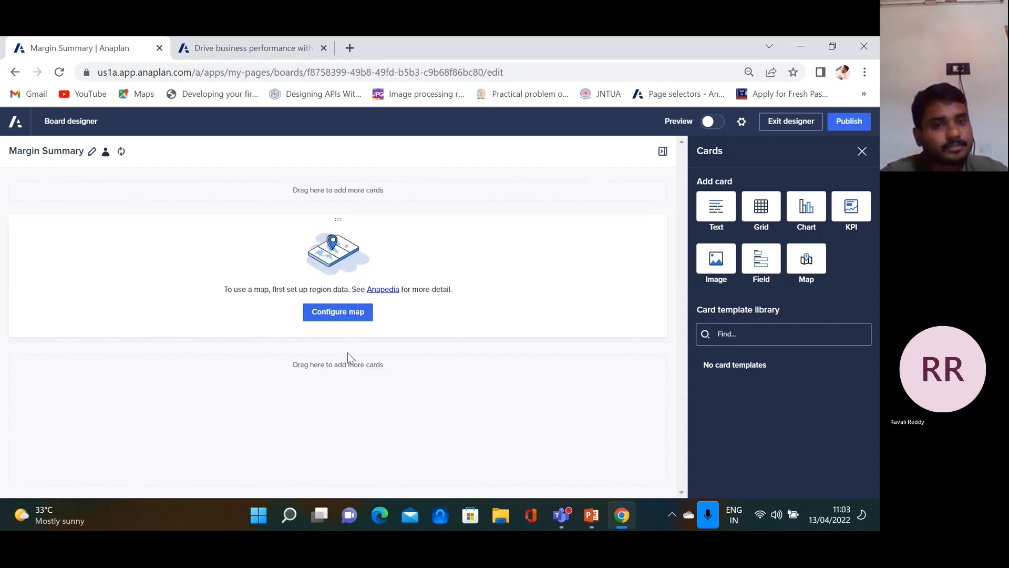
left_click(353, 315)
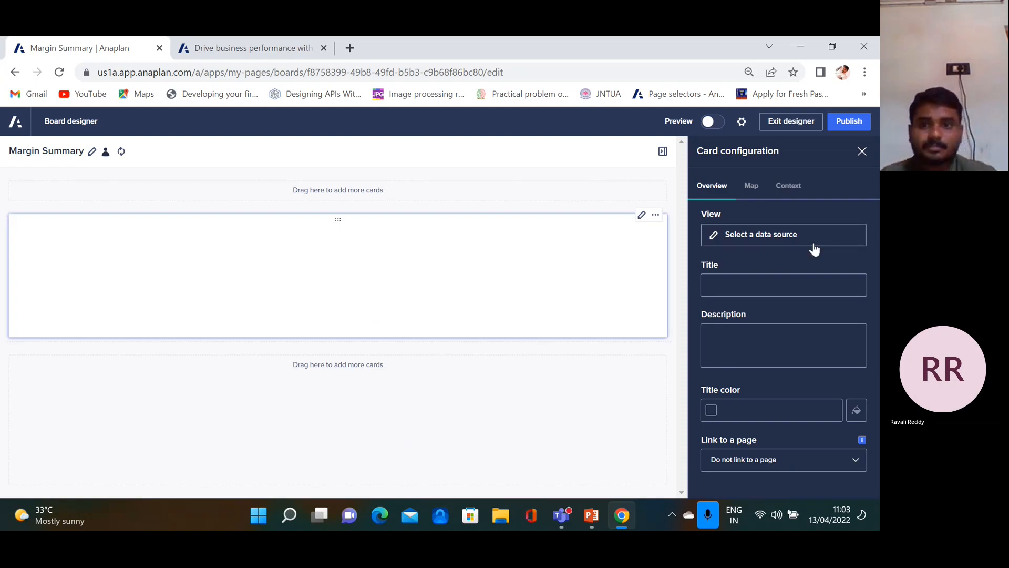
left_click(786, 238)
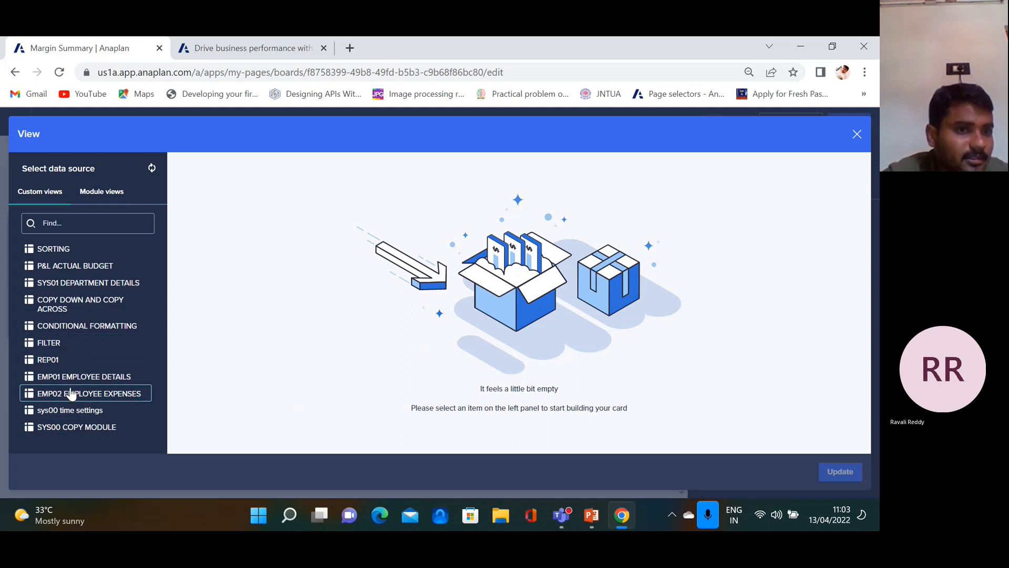
left_click(109, 194)
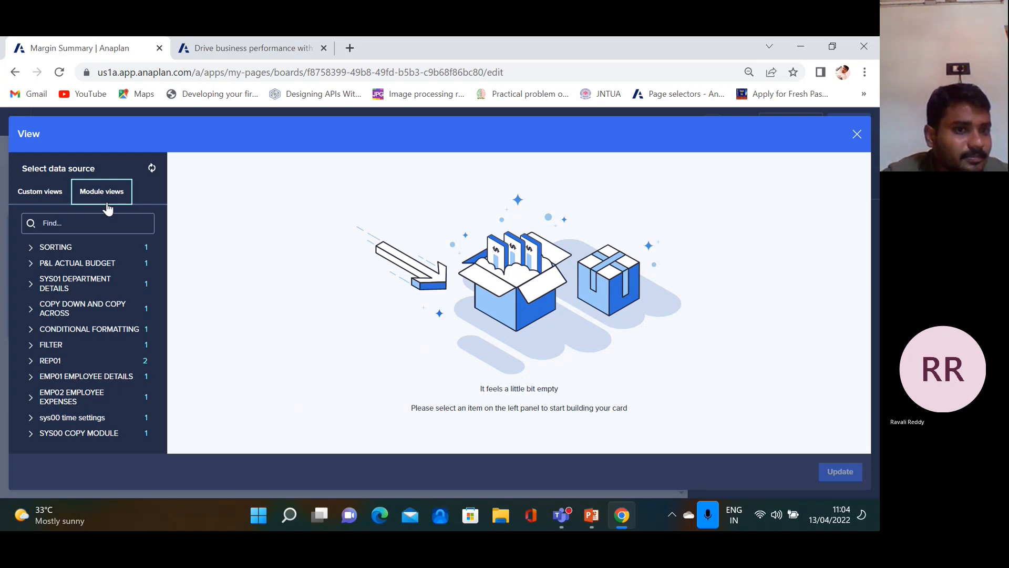
left_click(54, 195)
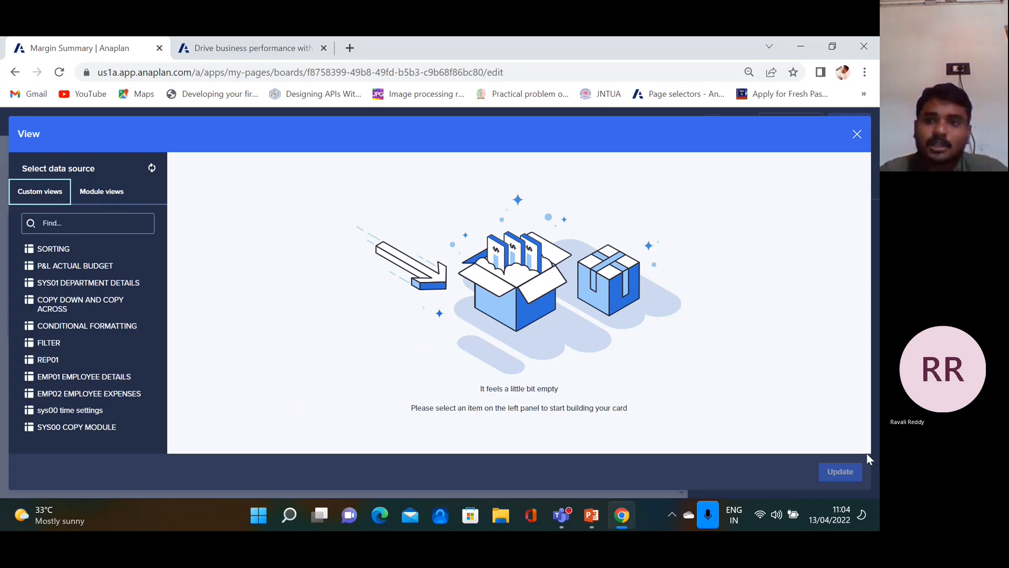
Close the data source and card panels, then exit the designer without saving
left_click(857, 134)
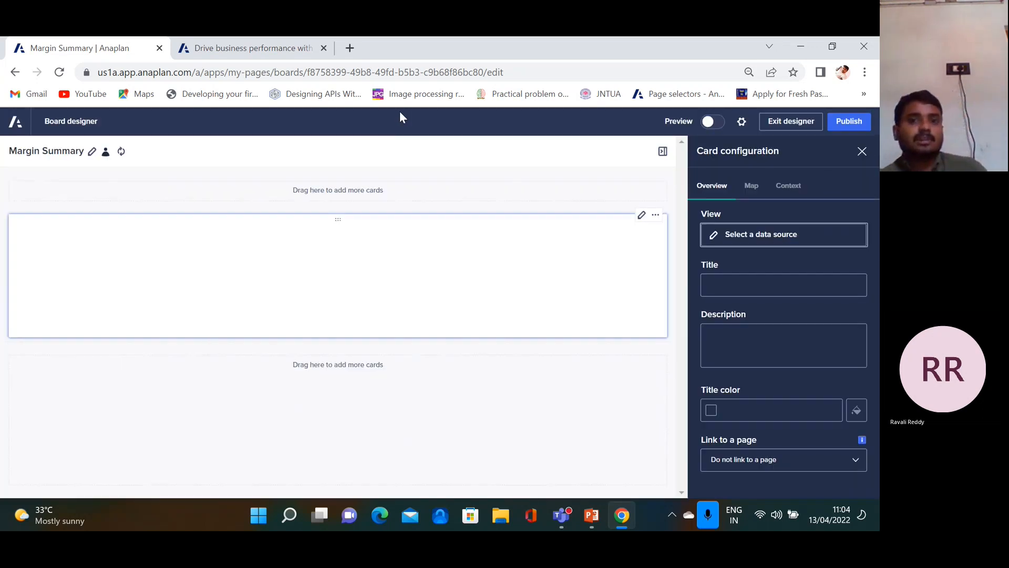
left_click(862, 152)
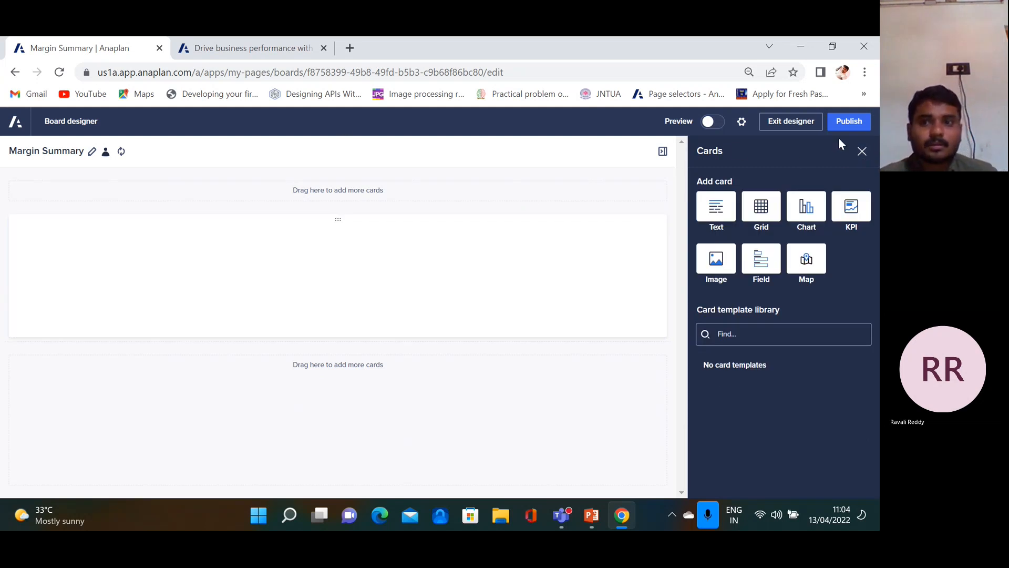
left_click(862, 152)
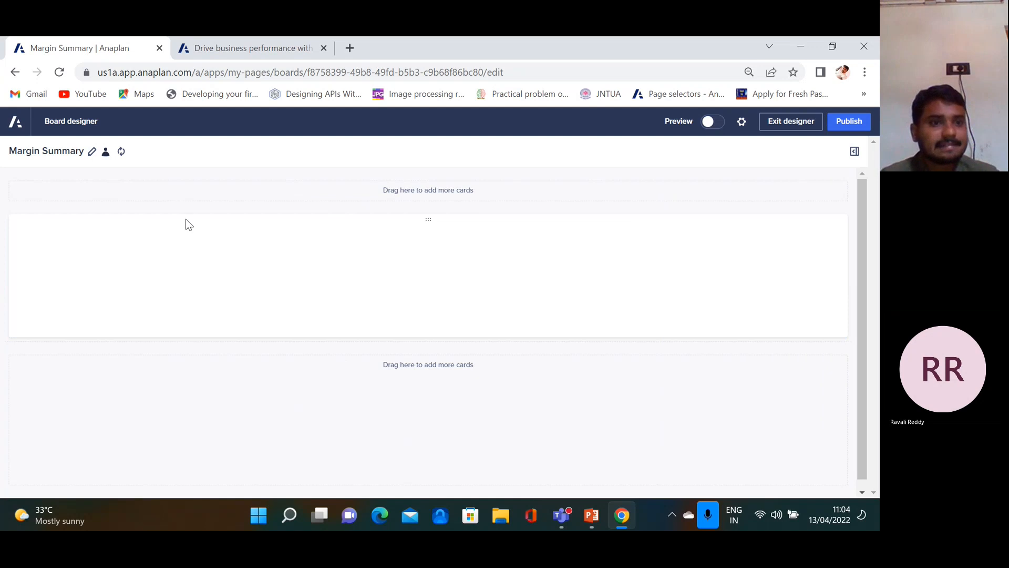
left_click(792, 122)
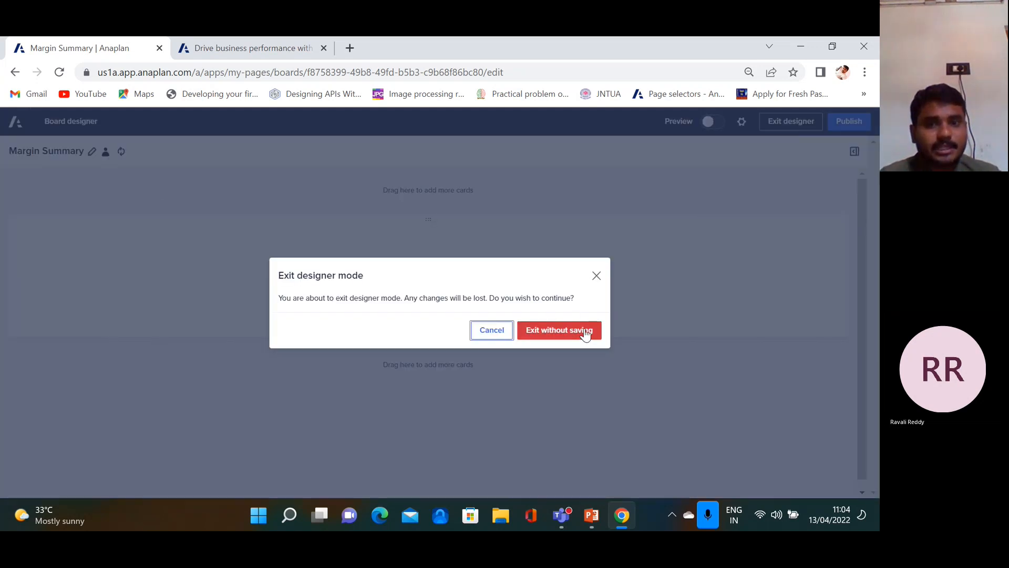
left_click(564, 336)
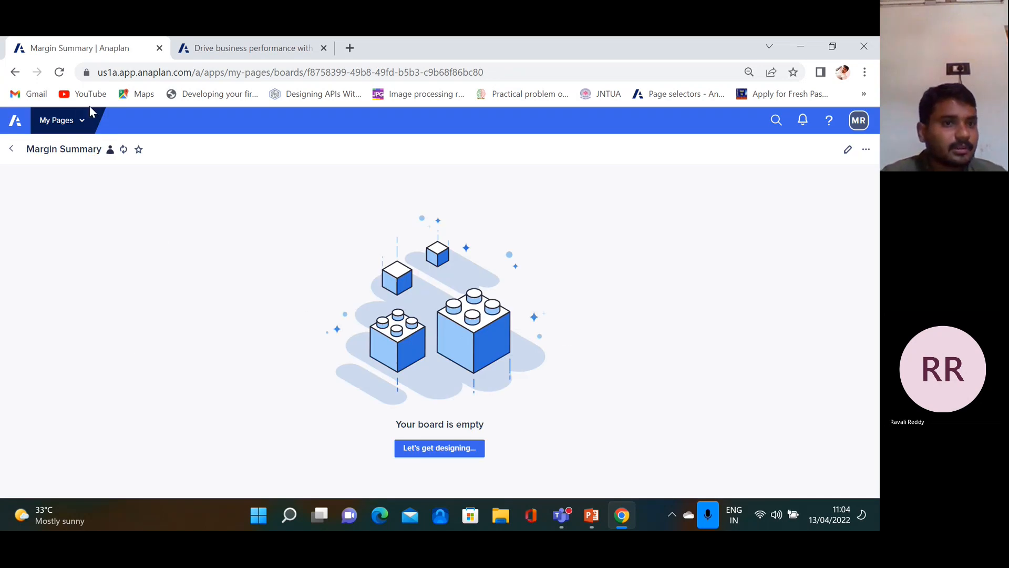
Navigate through Models to the Modules list of the anpalan 6-10 model
left_click(80, 121)
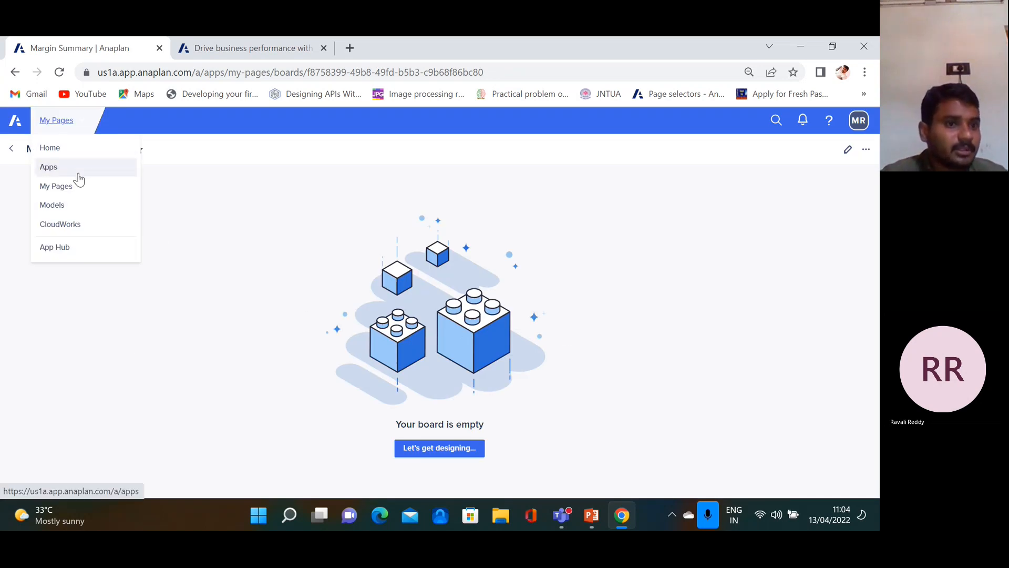
left_click(80, 210)
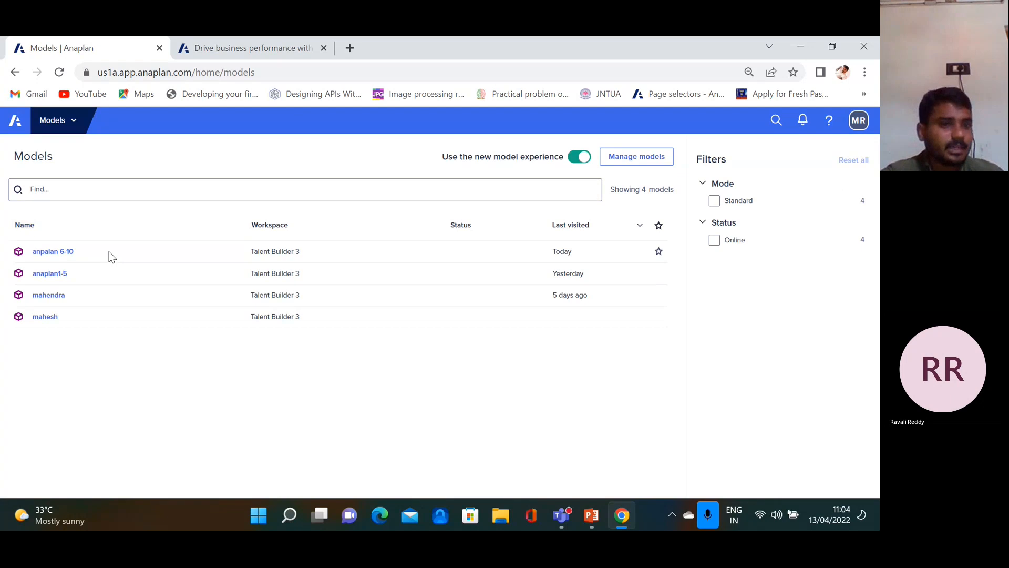
left_click(62, 252)
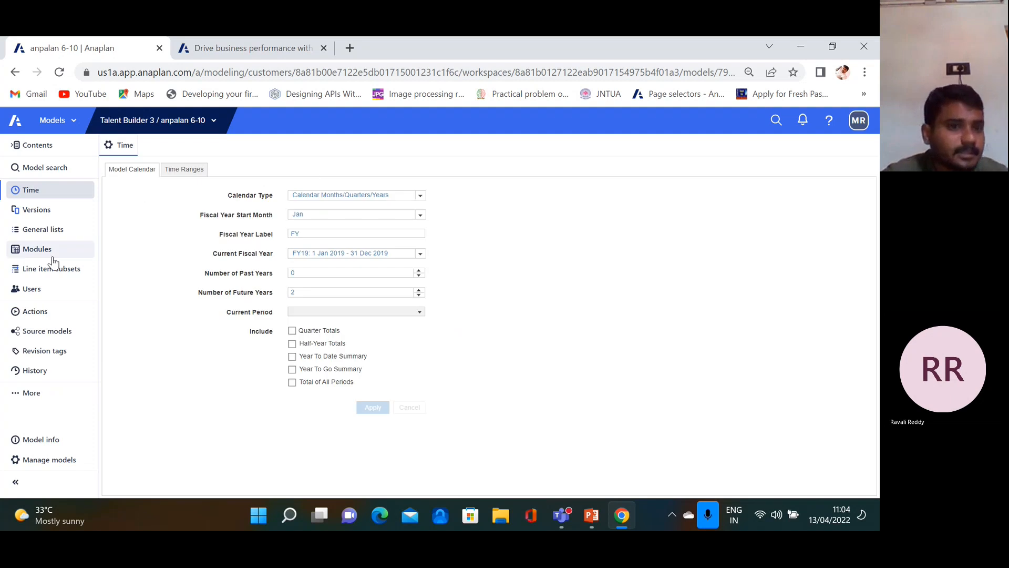
left_click(60, 251)
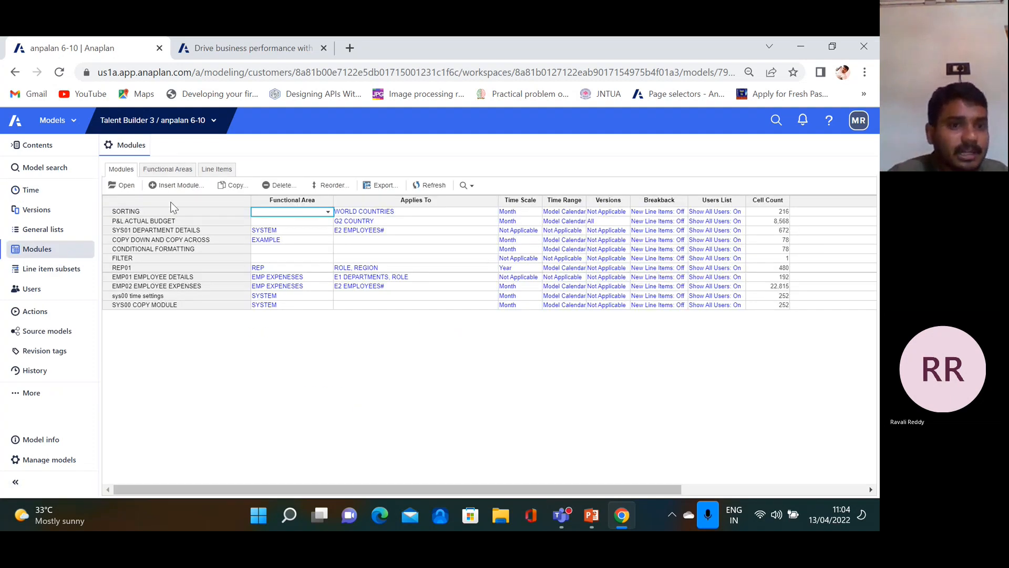
Start a new module named MAP CHARTS, then cancel without creating it
left_click(179, 186)
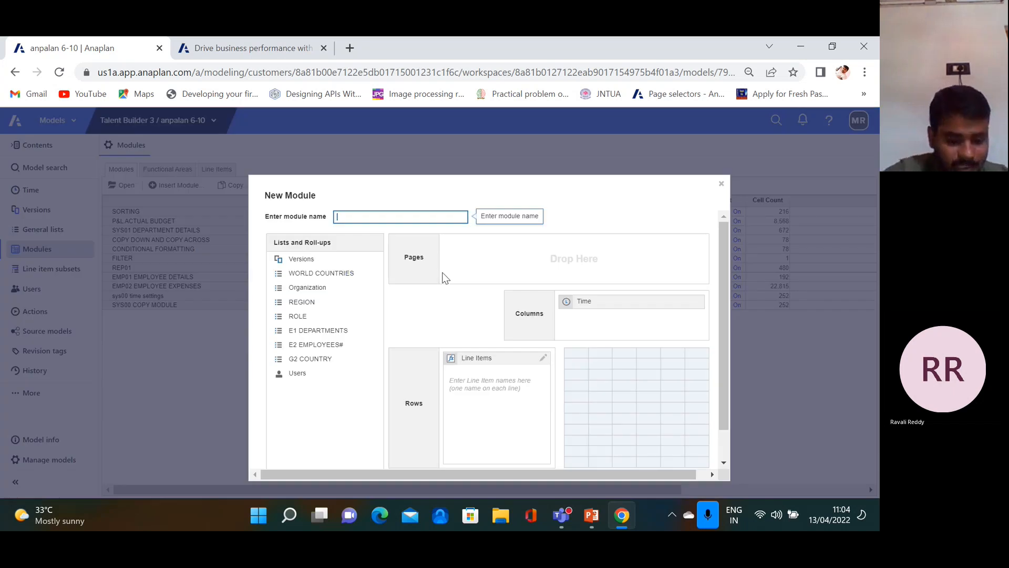
type("MAP CHARTS")
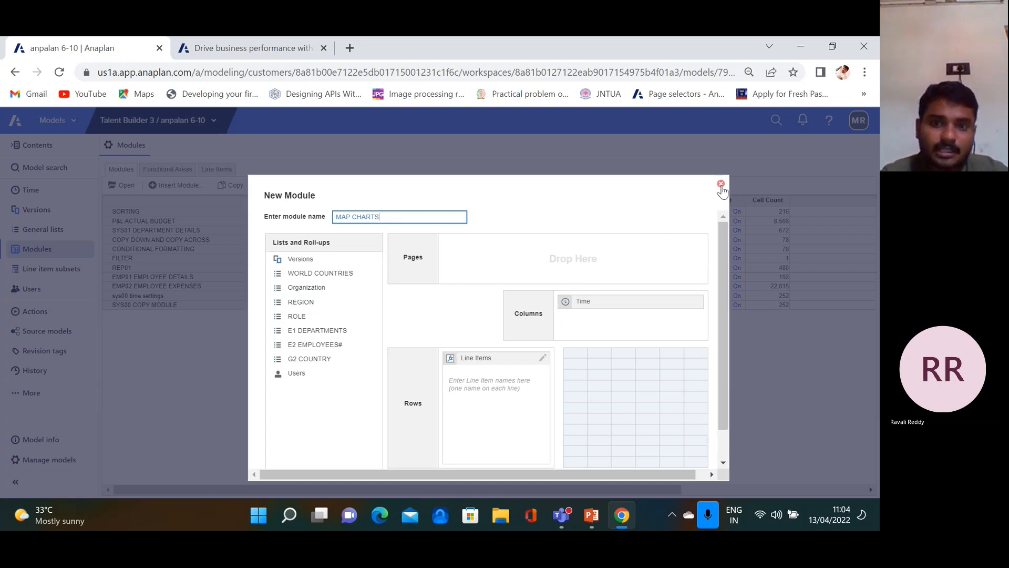
left_click(720, 184)
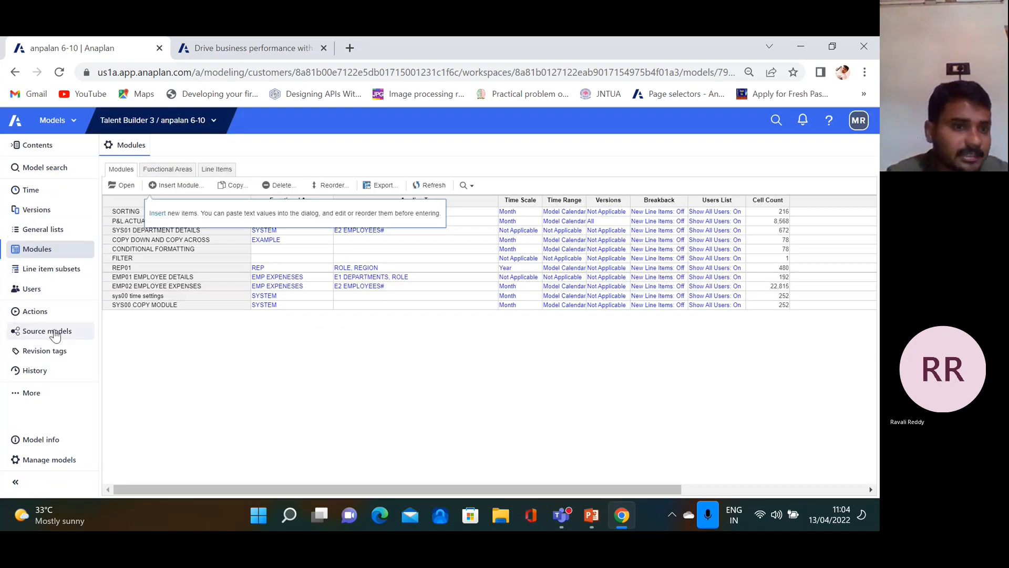
Insert general list WC1 at the end of the General lists and open it
left_click(46, 230)
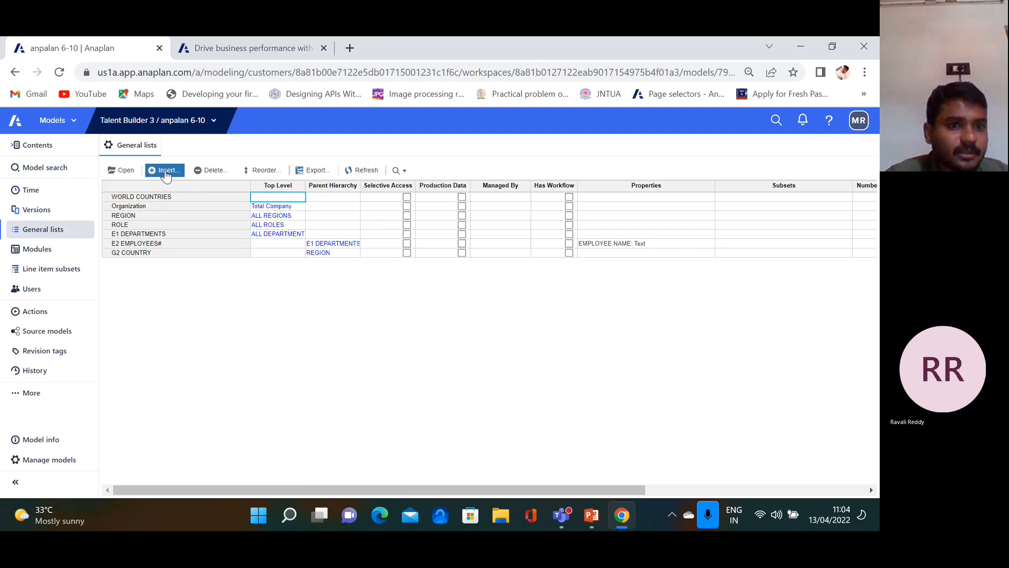
left_click(166, 173)
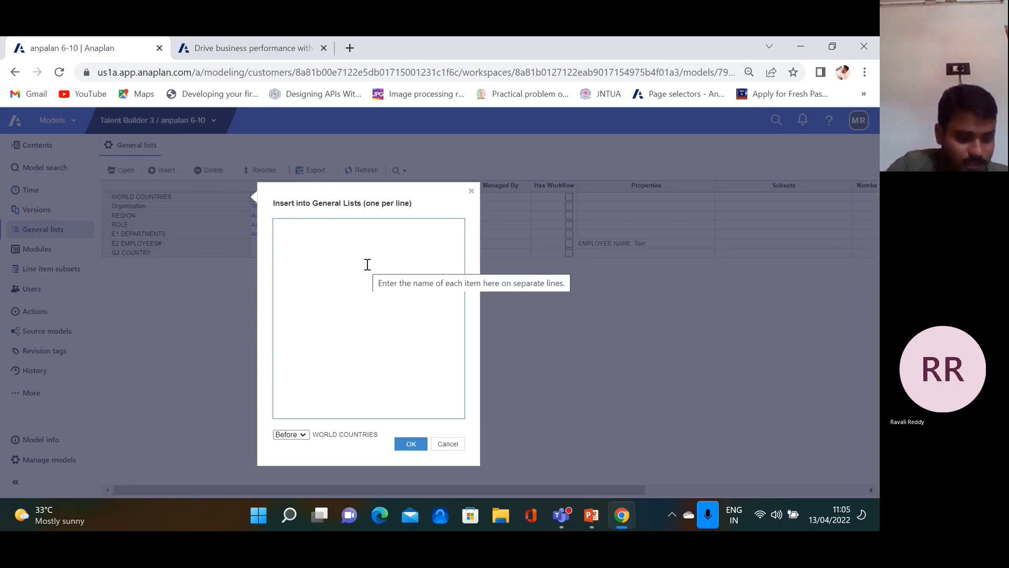
type("WC1")
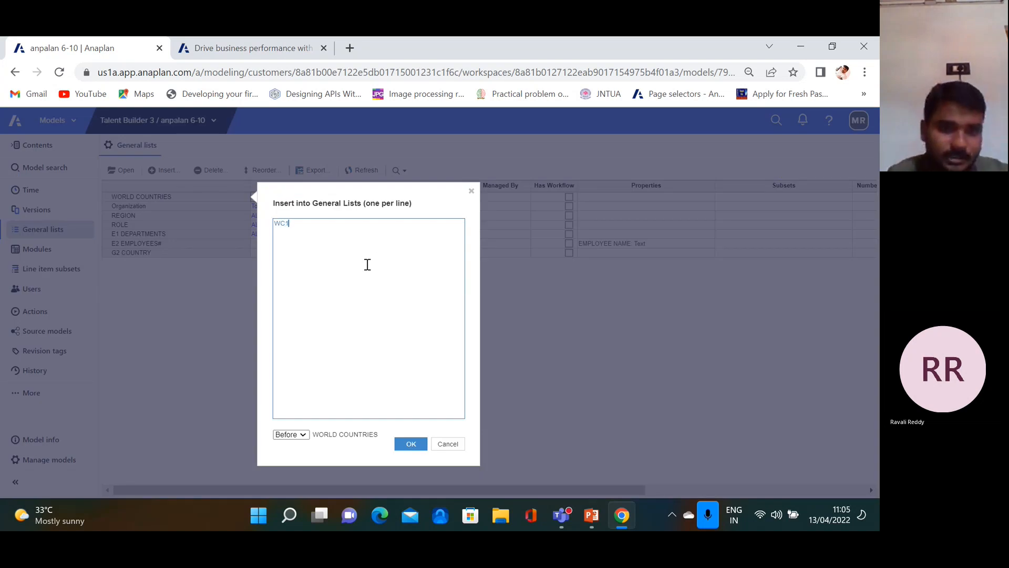
left_click(307, 436)
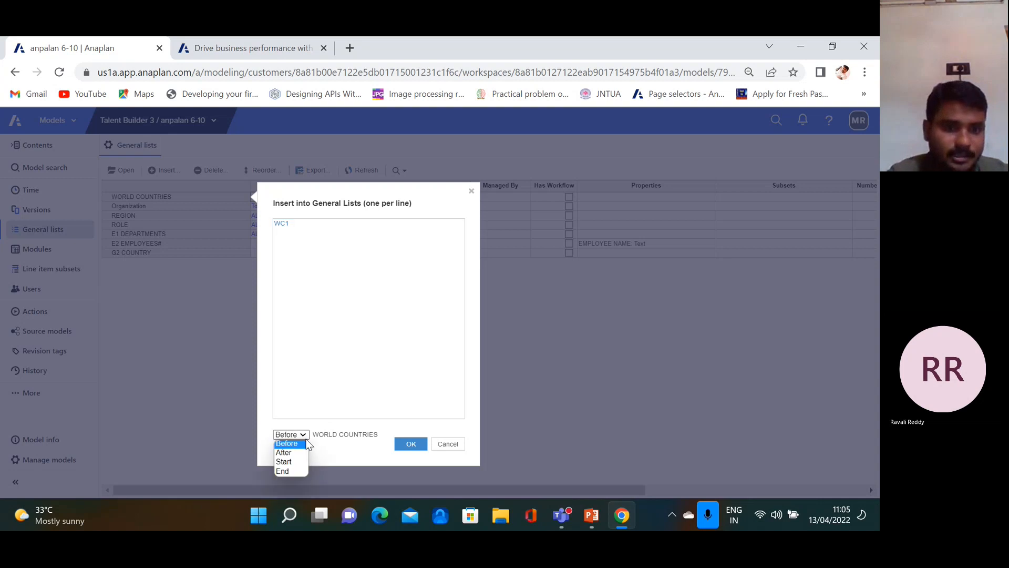
left_click(298, 472)
left_click(406, 444)
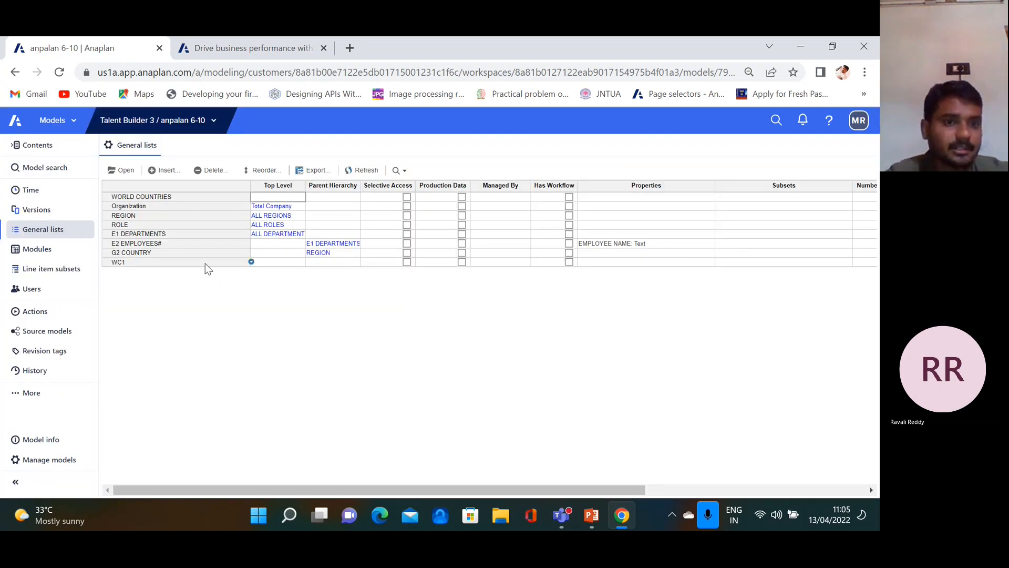
left_click(205, 263)
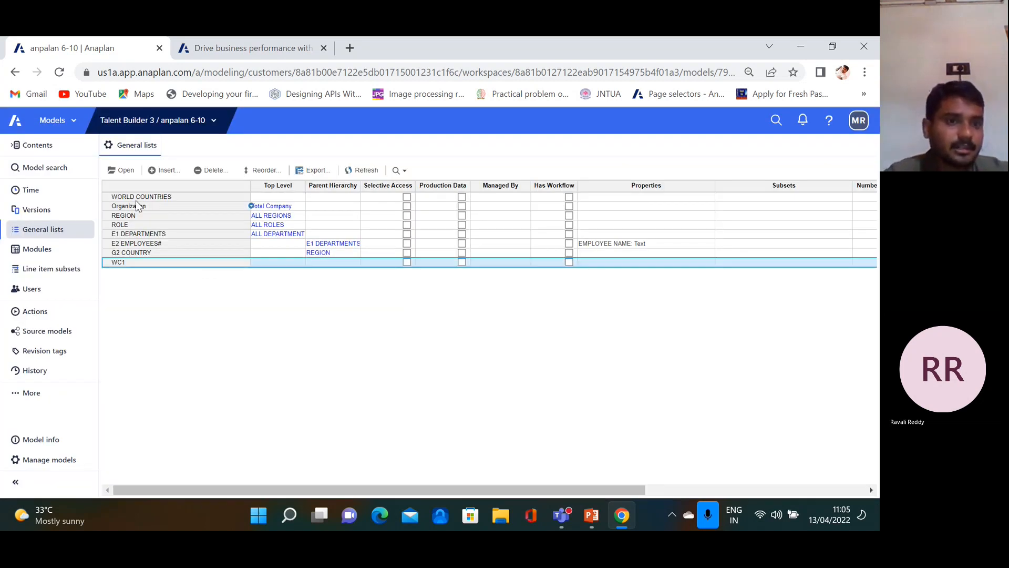
left_click(126, 173)
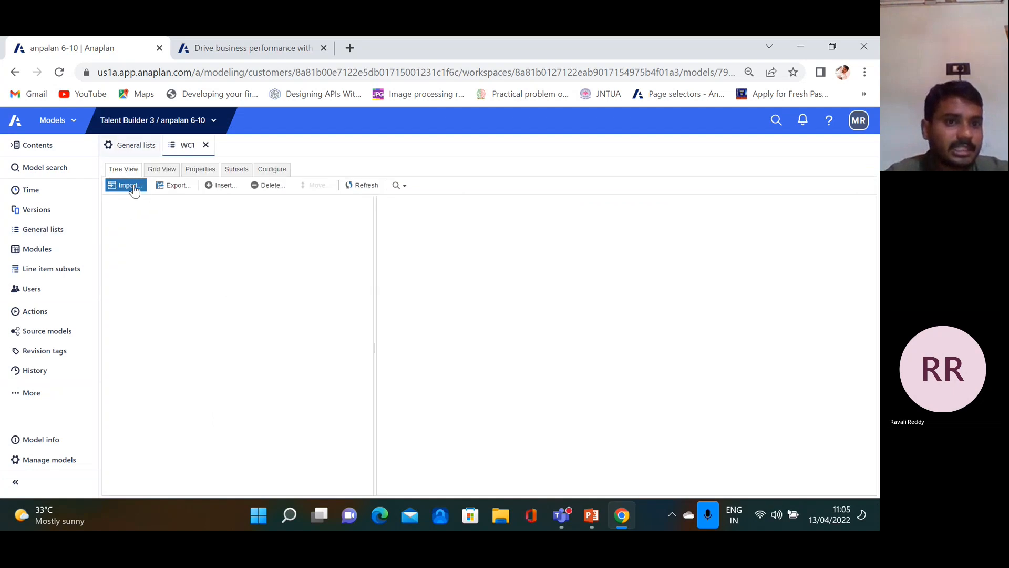
Import World Countries.csv into WC1 (198 created, 0 failed) and show it in Grid View
left_click(128, 186)
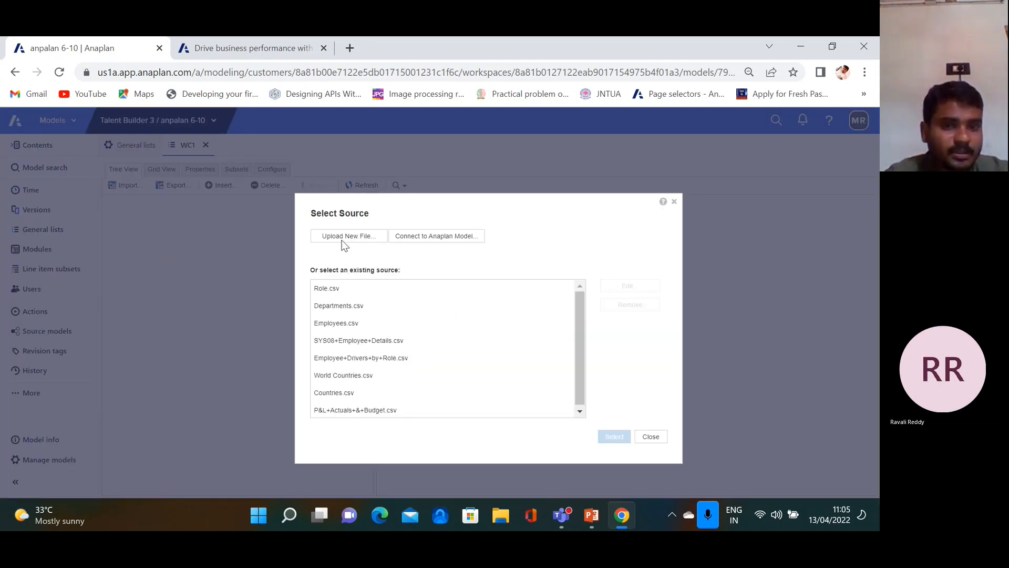
left_click(360, 377)
left_click(613, 437)
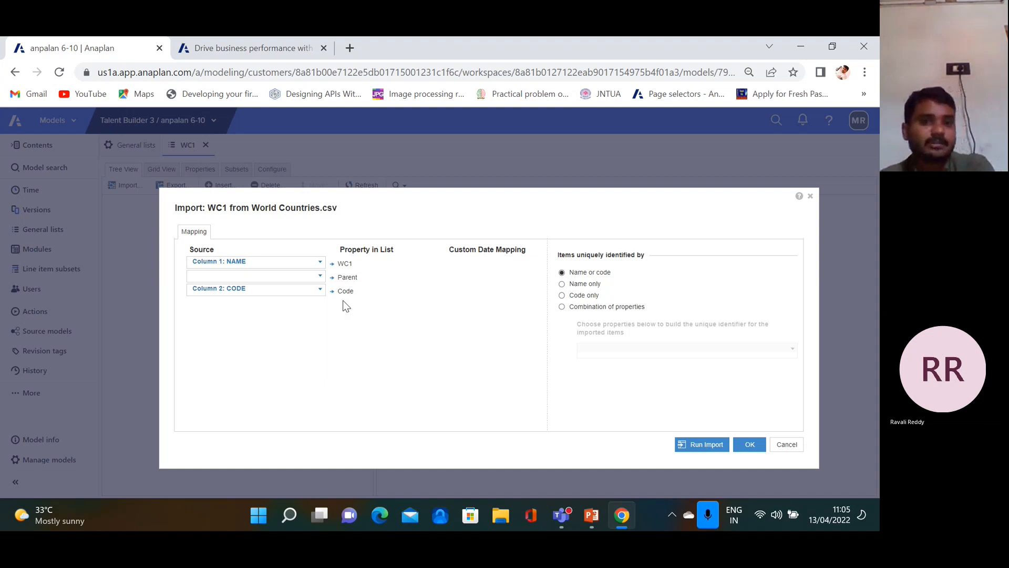
left_click(702, 444)
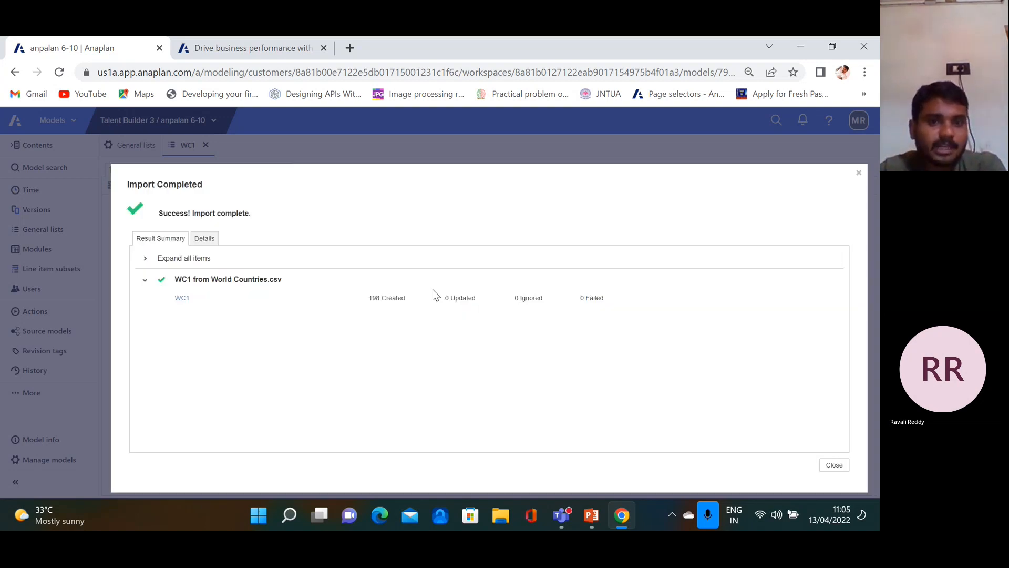
triple_click(412, 296)
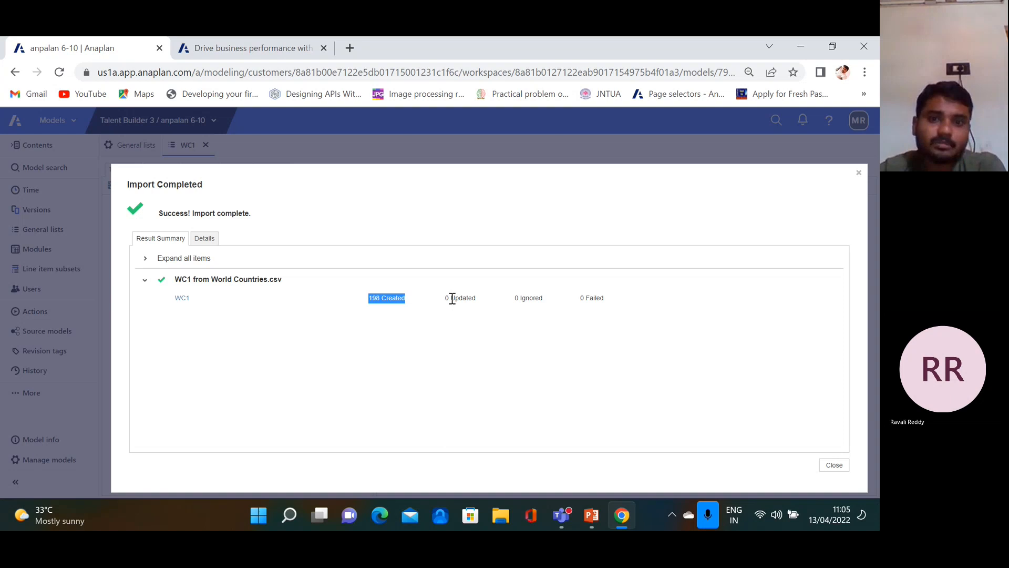
left_click_drag(577, 300, 603, 298)
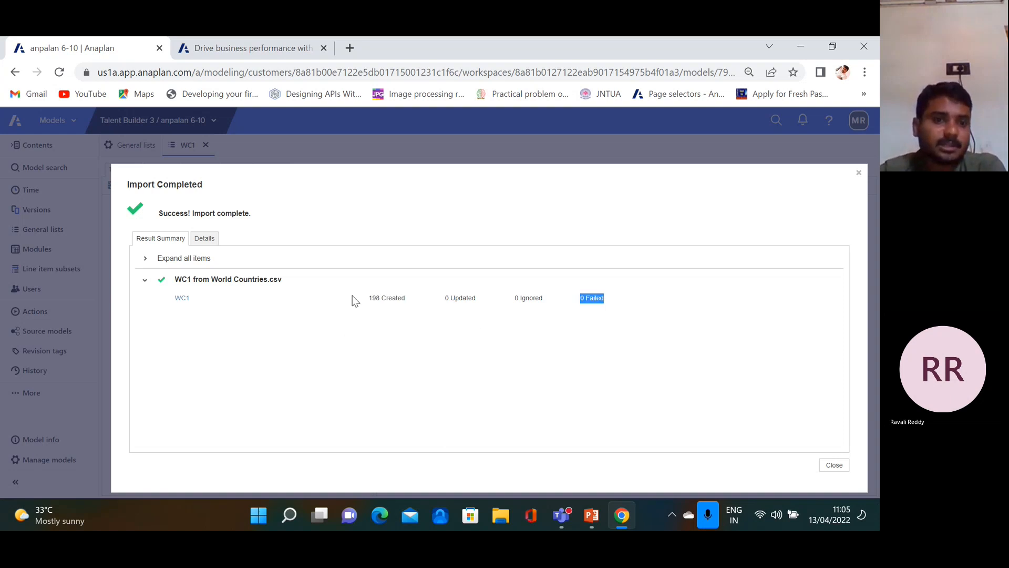
left_click(834, 465)
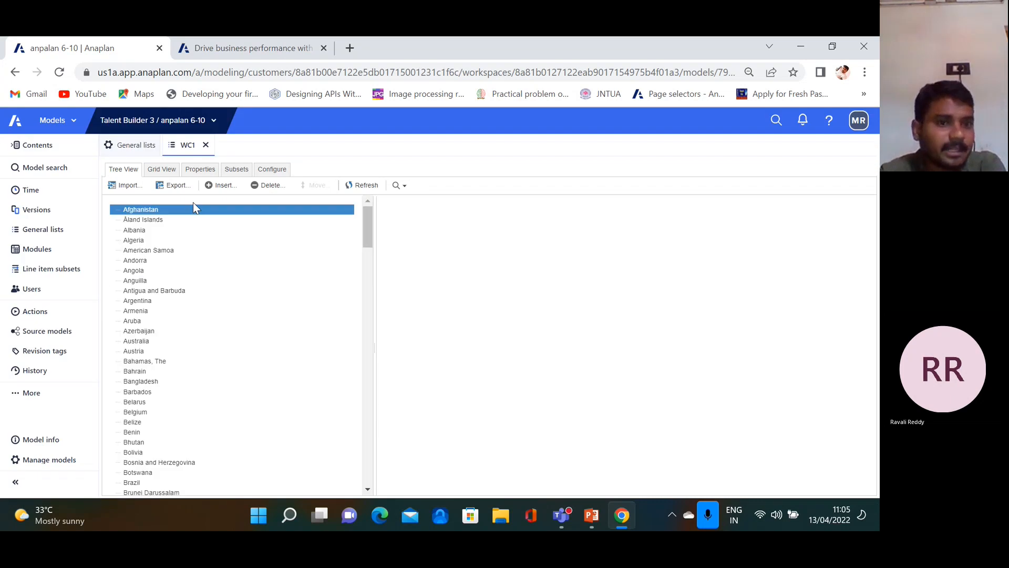
left_click(162, 169)
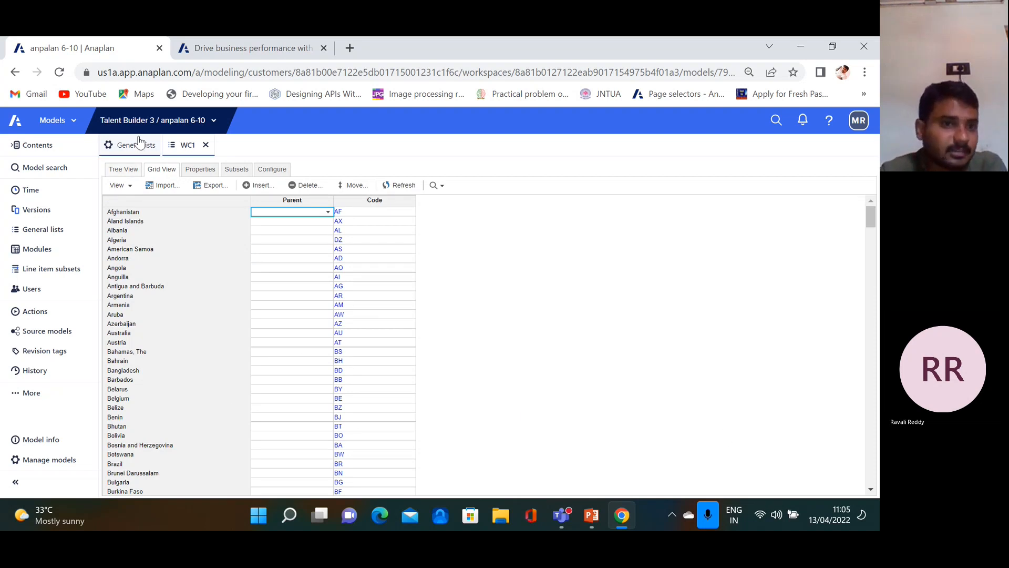
Start a new module named MAP CHART from the Modules list
left_click(49, 251)
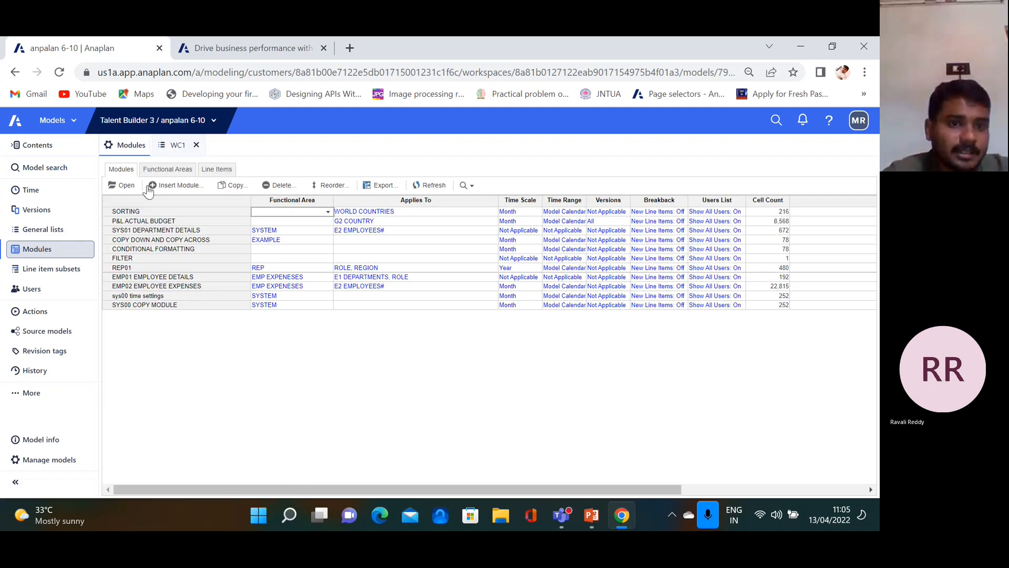
left_click(176, 185)
type("MAP CHART")
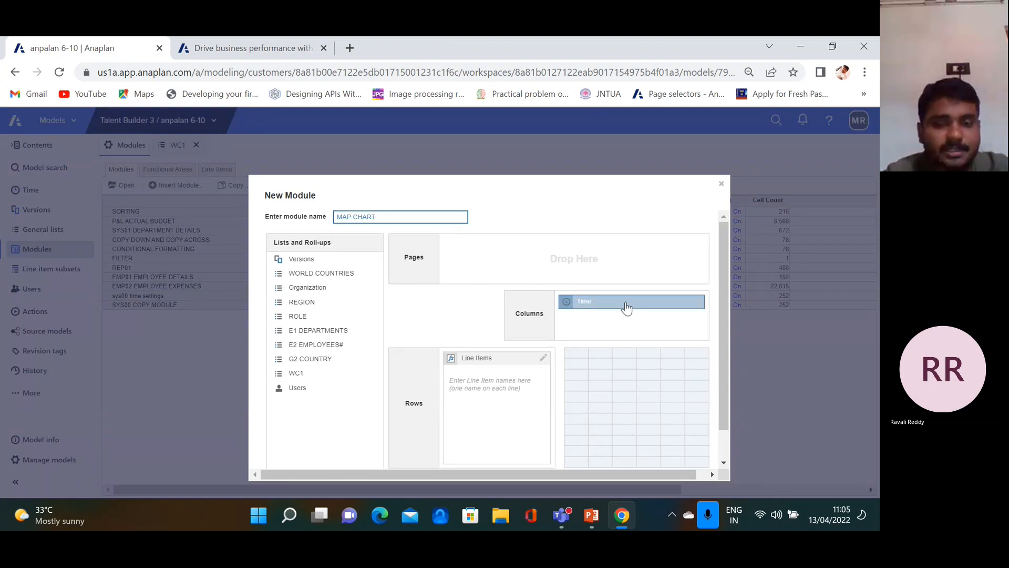
Add line items TEST1 and TEST2, remove Time, put WC1 in rows and line items in columns
left_click(476, 379)
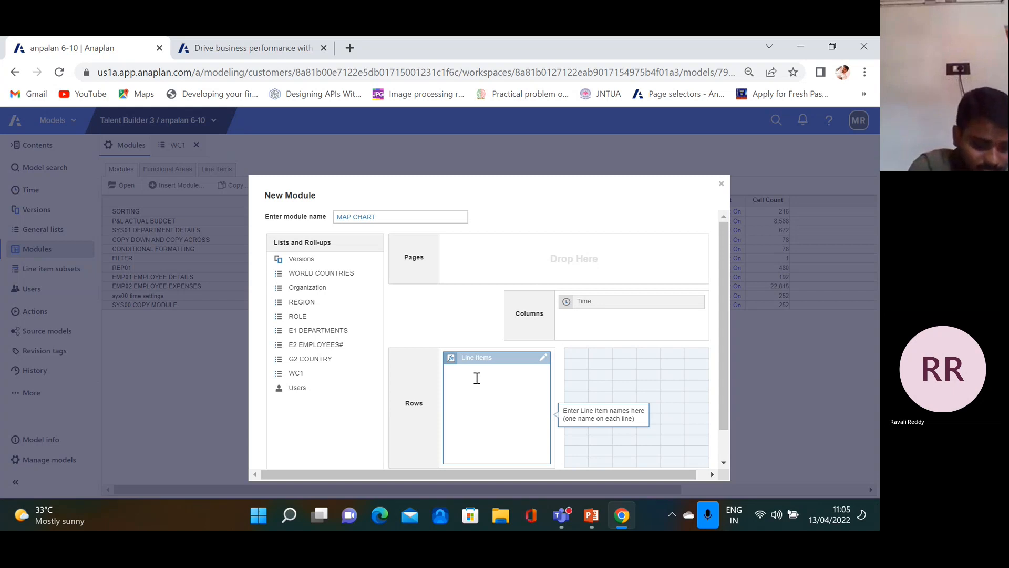
type("TEST2")
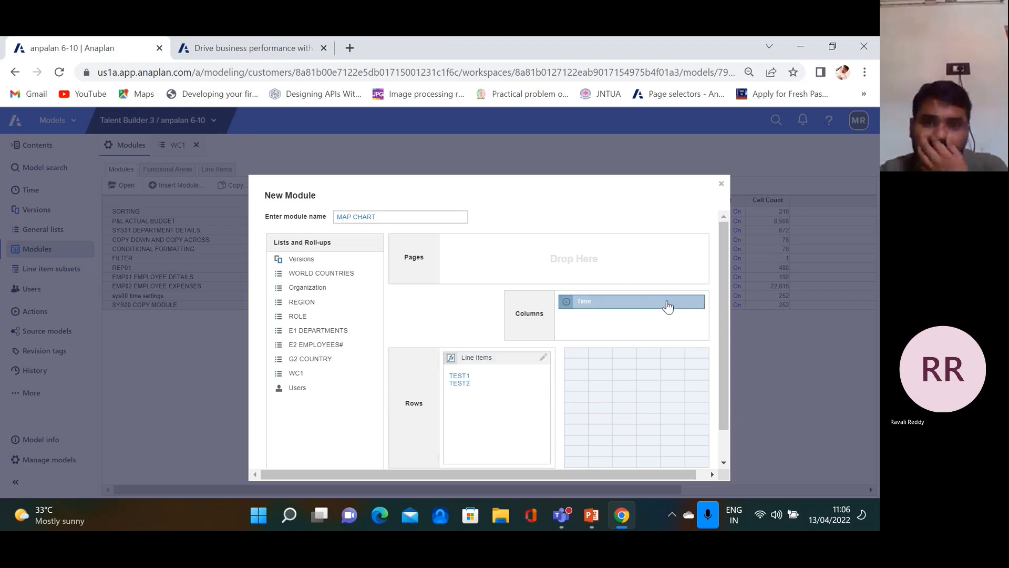
left_click(612, 304)
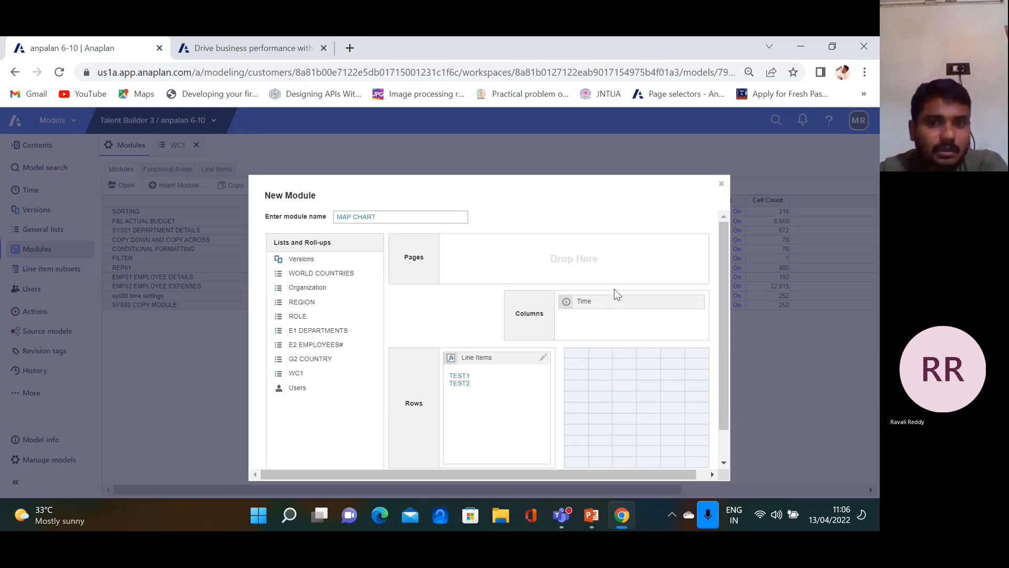
mouse_move(606, 306)
left_mouse_down()
mouse_move(234, 416)
mouse_move(608, 312)
mouse_move(599, 320)
left_mouse_up()
left_click_drag(476, 358, 497, 363)
scroll(680, 399, "down", 1)
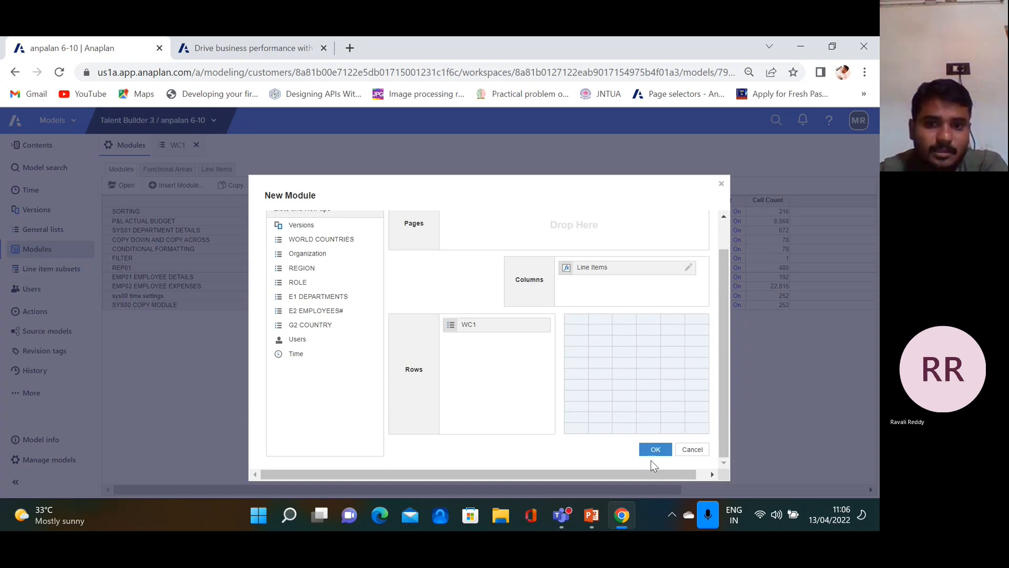
left_click(656, 450)
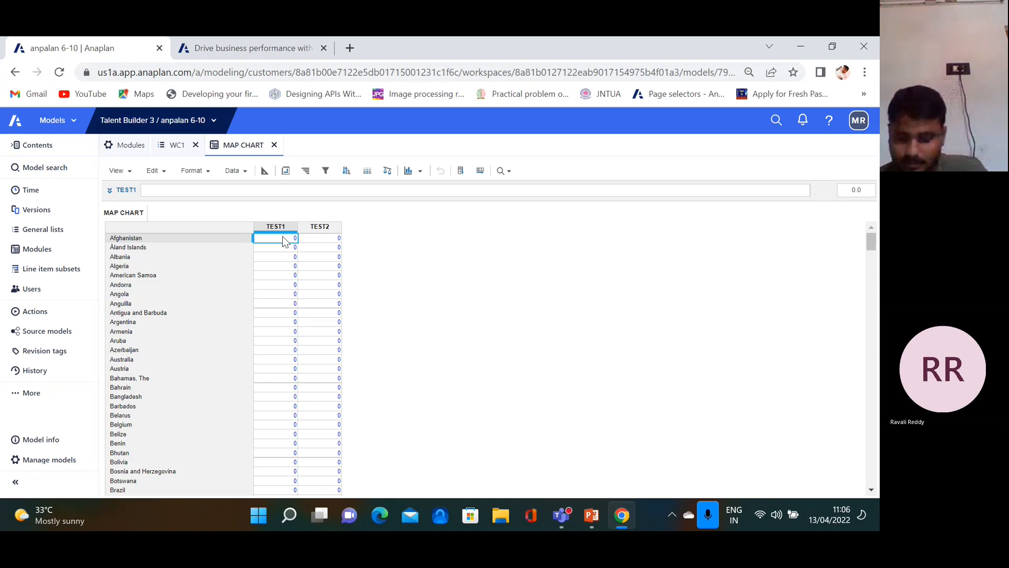
Enter 1, 2, 3 in TEST1 and fill that pattern down all countries
type("1")
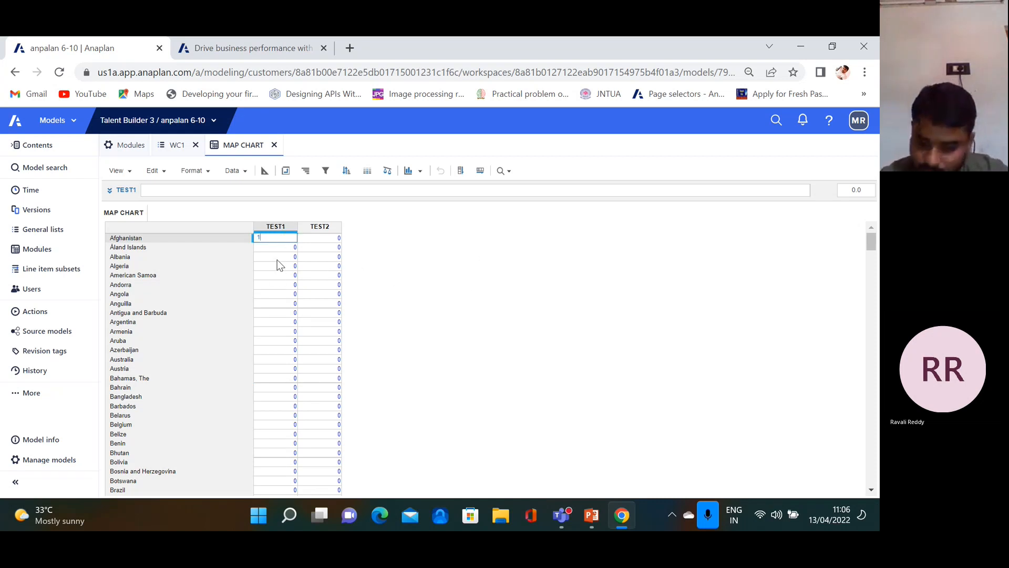
key("Return")
type("2")
key("Return")
type("3")
key("Return")
left_click_drag(285, 241, 288, 258)
left_click(461, 171)
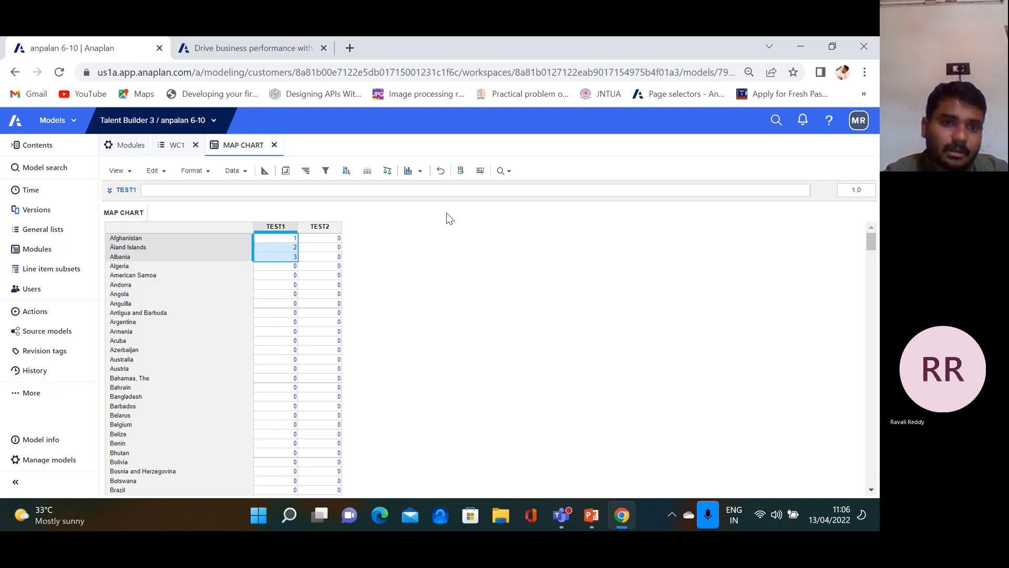
Enter 4, 5, 6 in TEST2, fill it down all countries, then show the anaplan.com tab
left_click(337, 240)
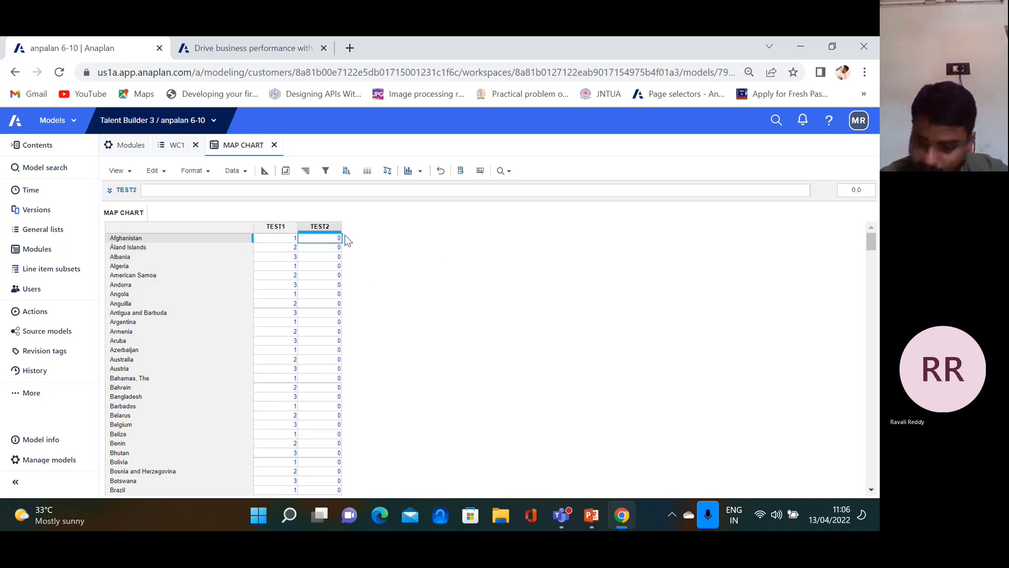
type("4")
left_click(337, 249)
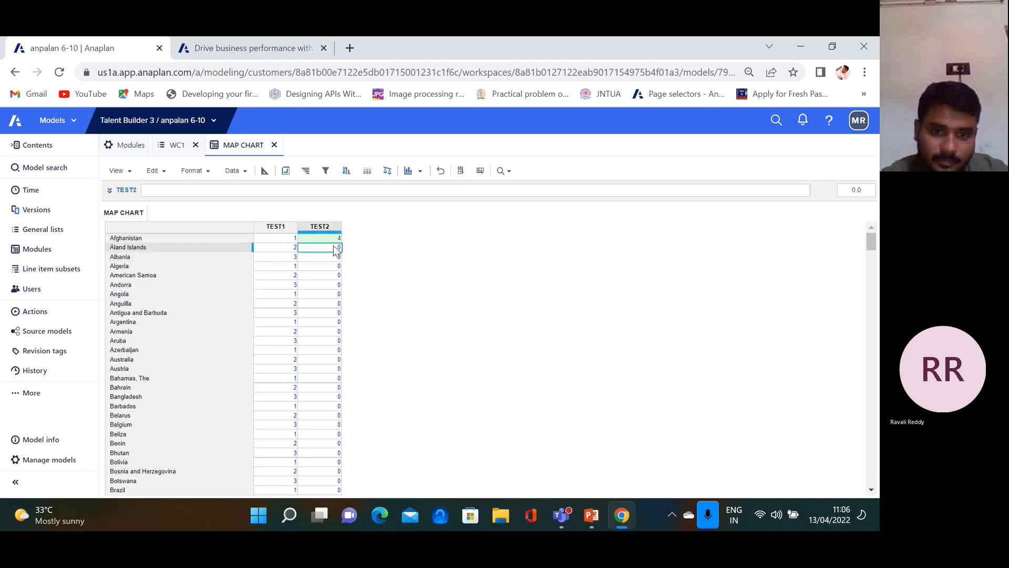
type("5")
left_click(325, 258)
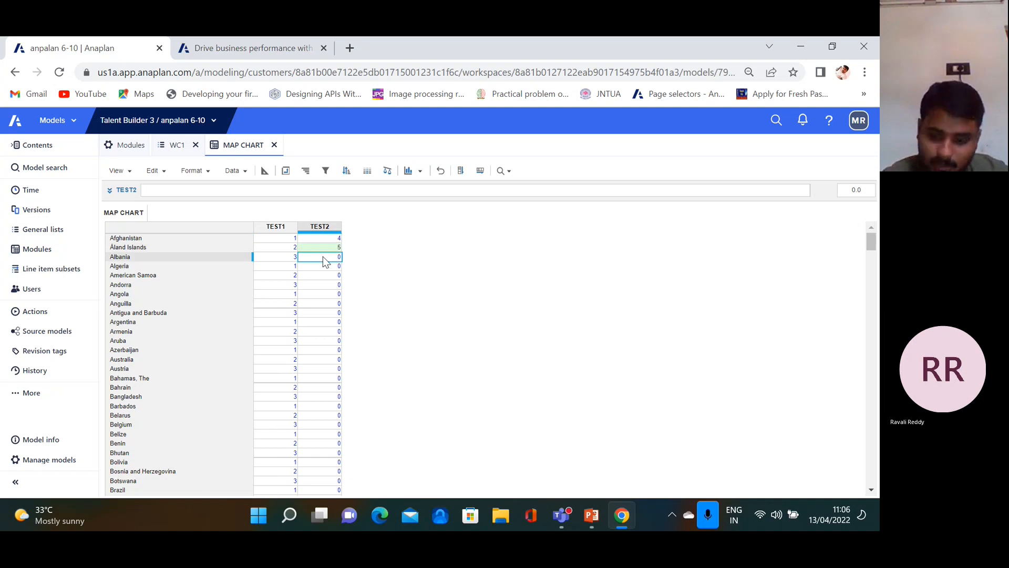
type("6")
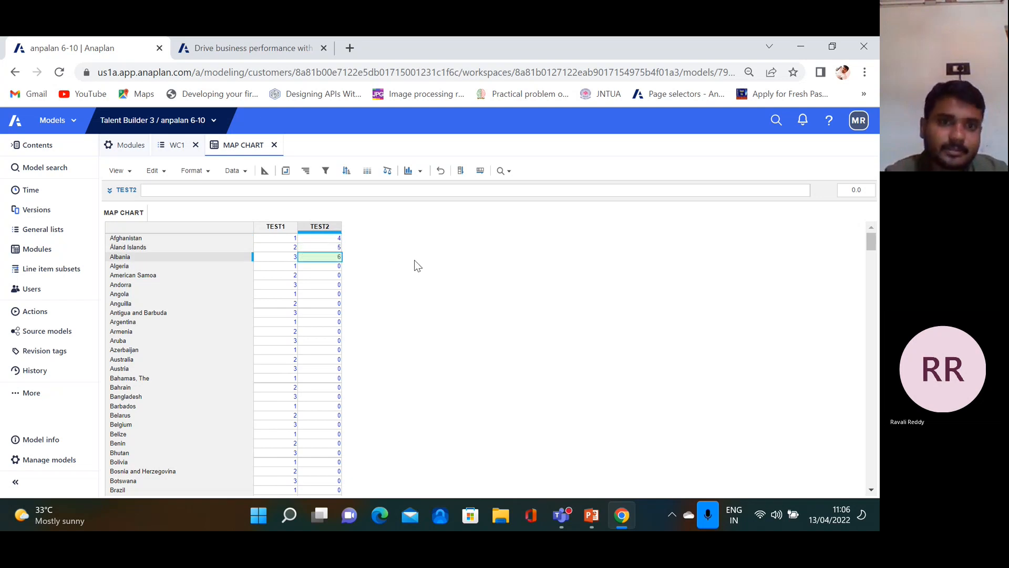
left_click_drag(336, 238, 336, 257)
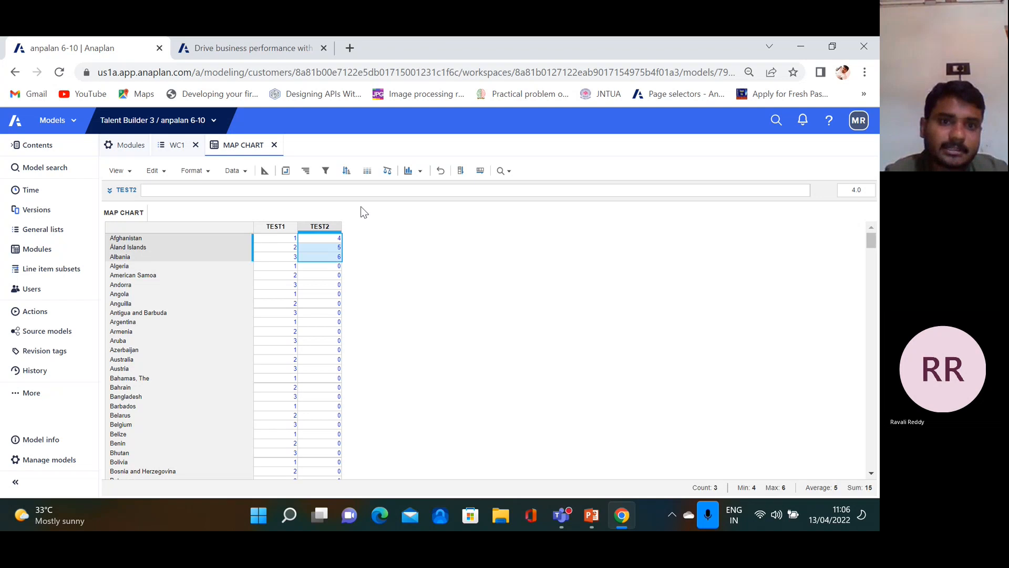
left_click(461, 172)
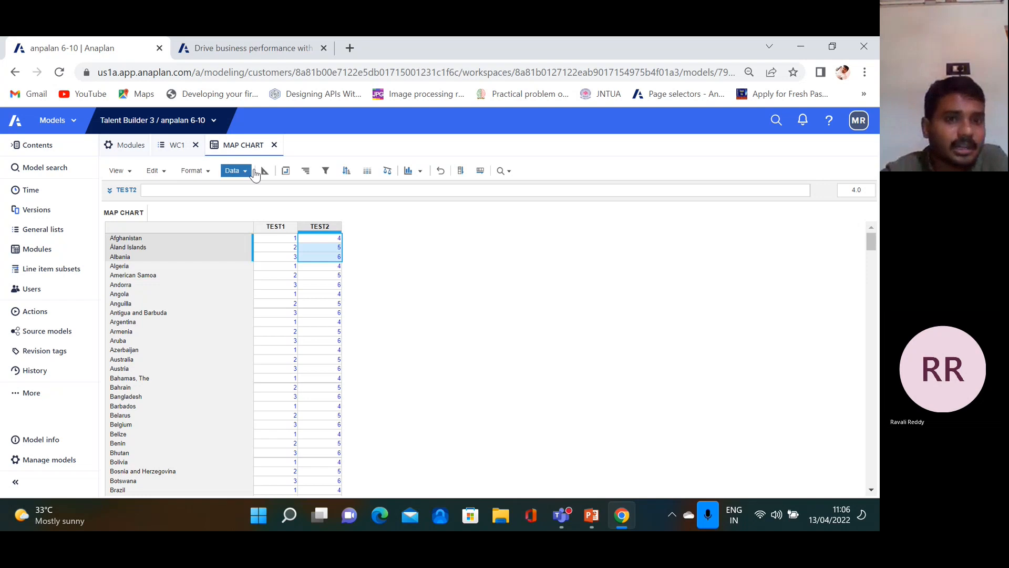
left_click(284, 46)
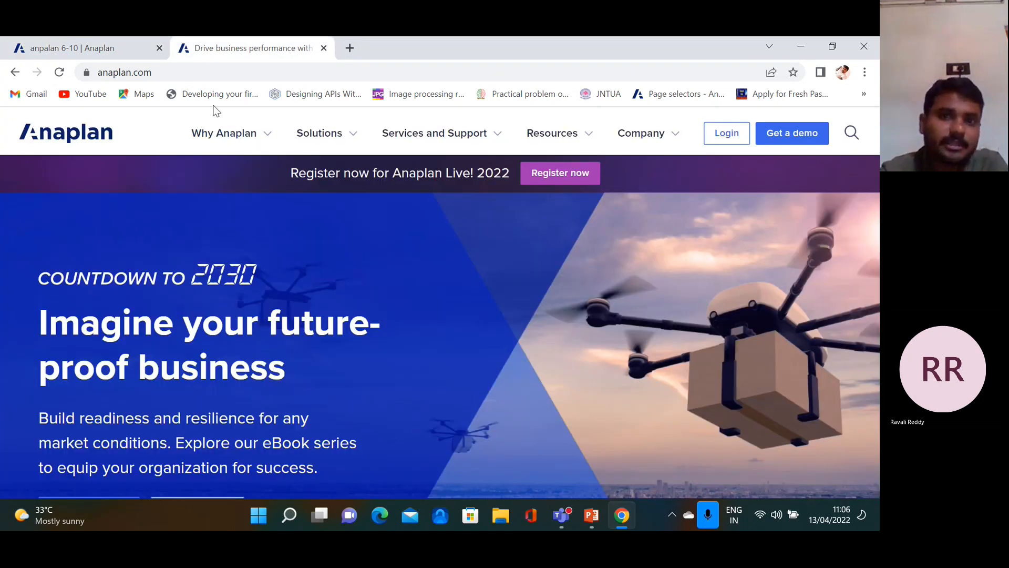
Log in and open the empty Margin Summary board from My Pages in design mode
left_click(726, 134)
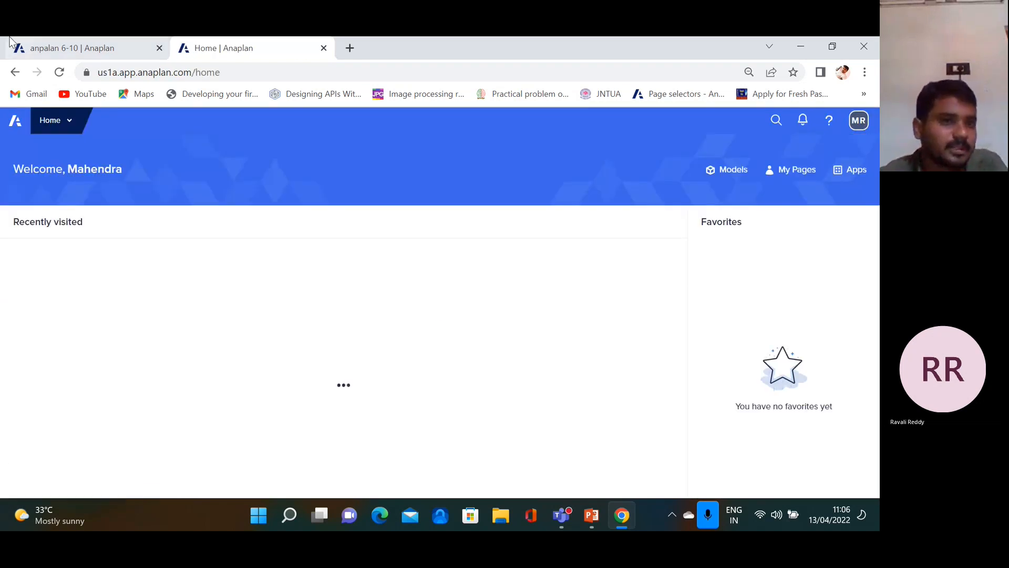
left_click(69, 123)
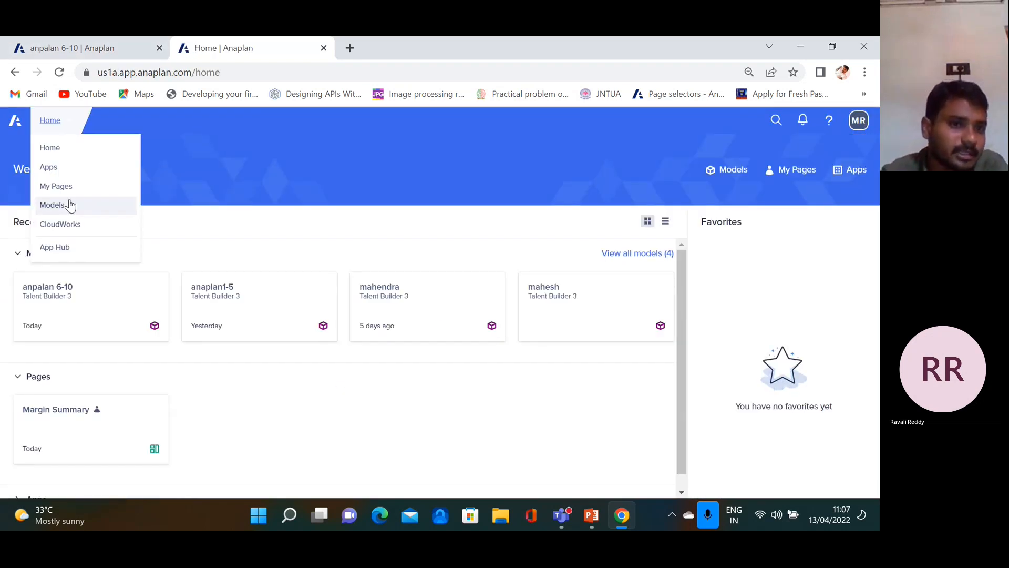
left_click(68, 188)
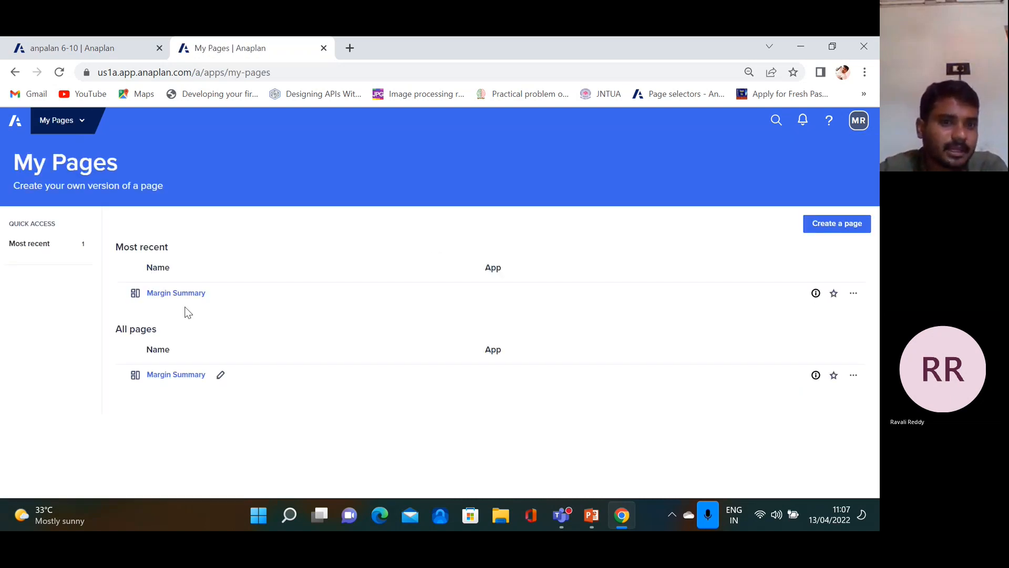
left_click(184, 293)
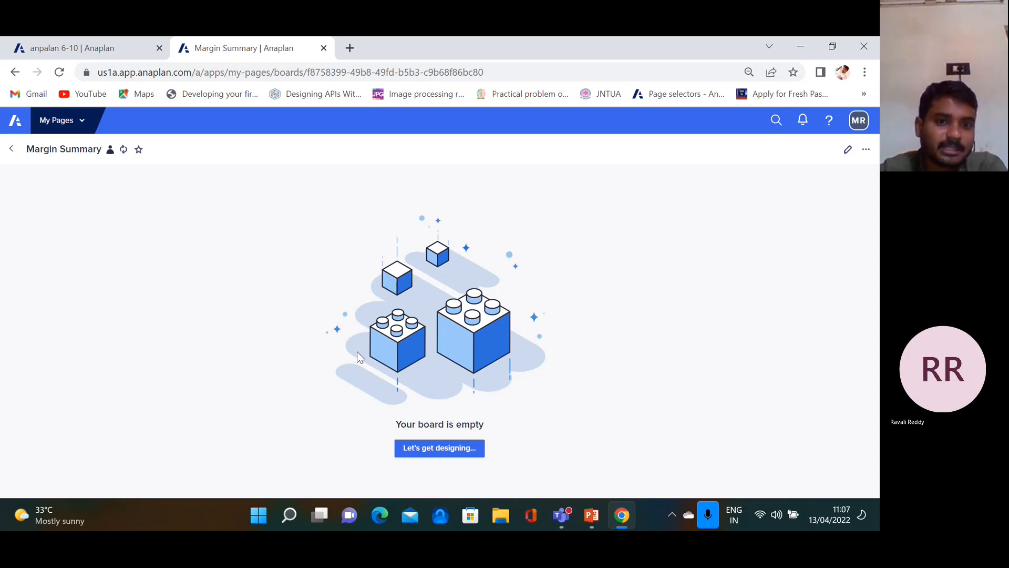
left_click(440, 447)
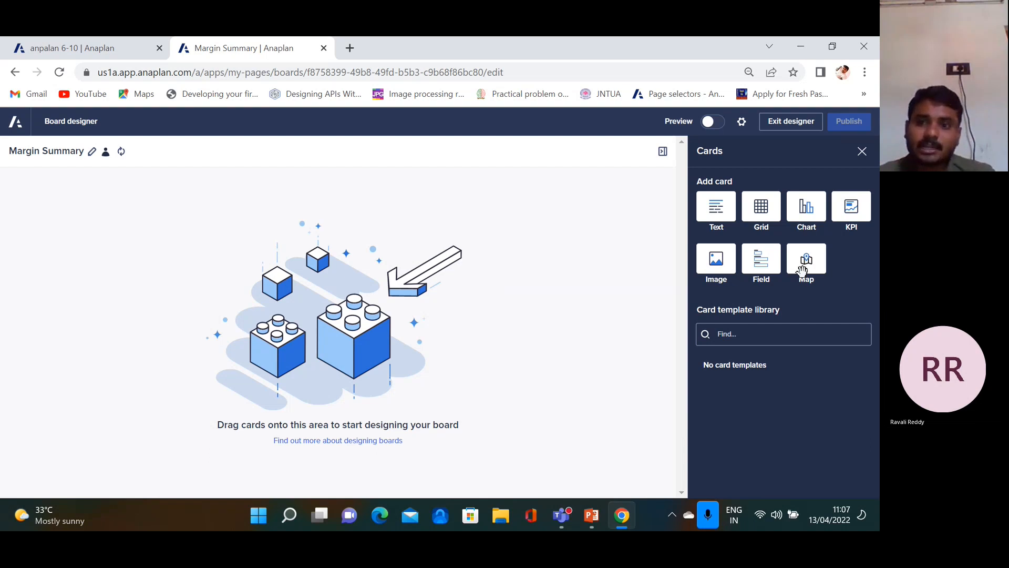
Place a map card on the board and delete the duplicate copy
left_click_drag(804, 263, 208, 297)
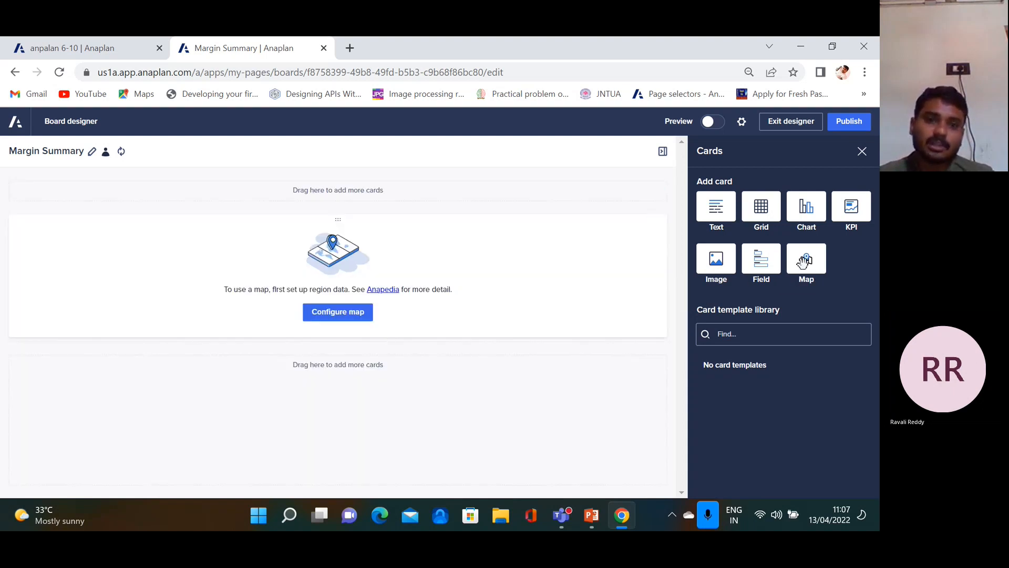
left_click_drag(797, 276, 526, 317)
left_click(644, 375)
left_click(603, 401)
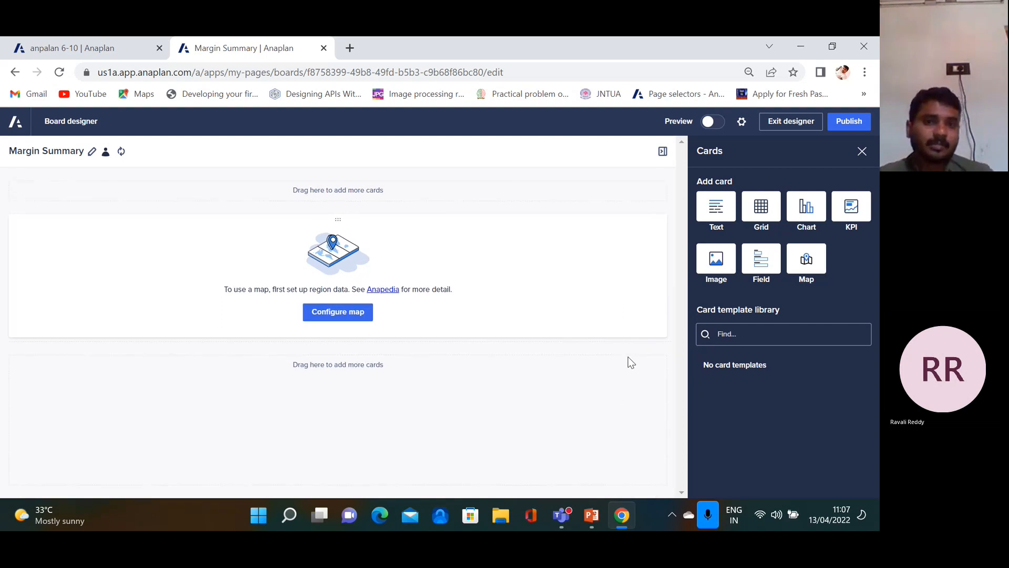
Set the map card's data source to the MAP CHART module's Default View and apply it
left_click(346, 314)
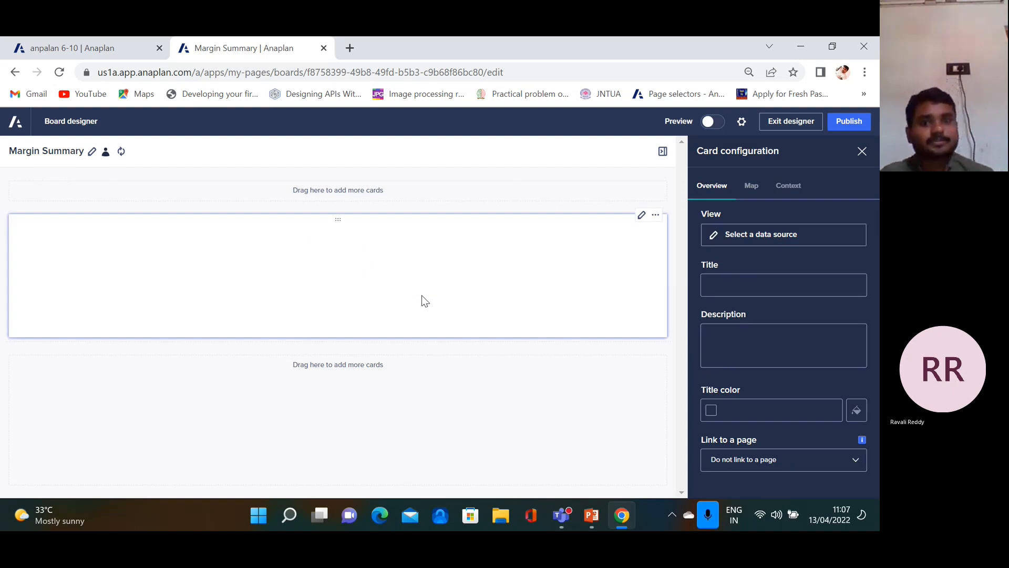
left_click(801, 241)
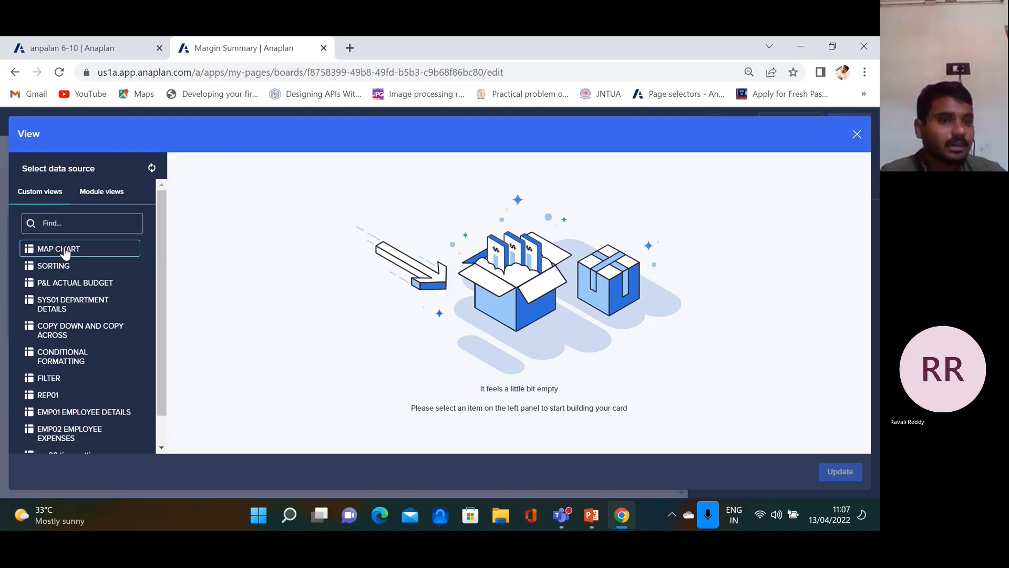
left_click(66, 249)
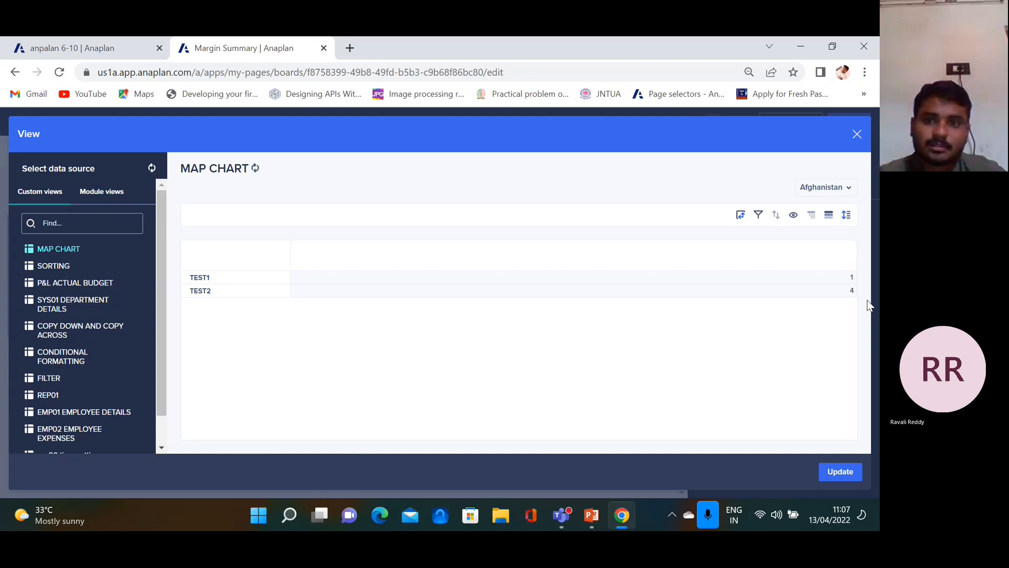
left_click(102, 194)
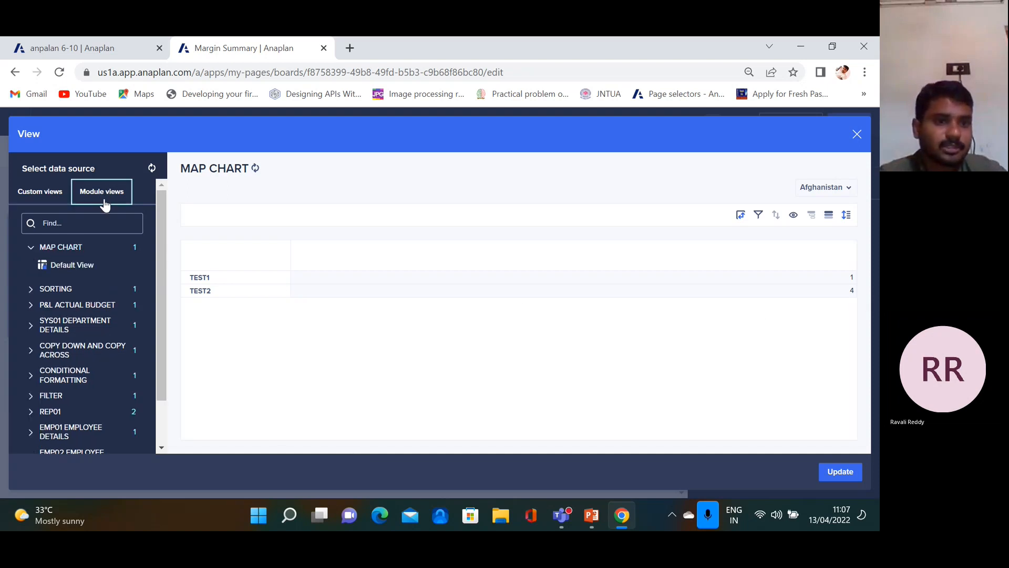
left_click(62, 266)
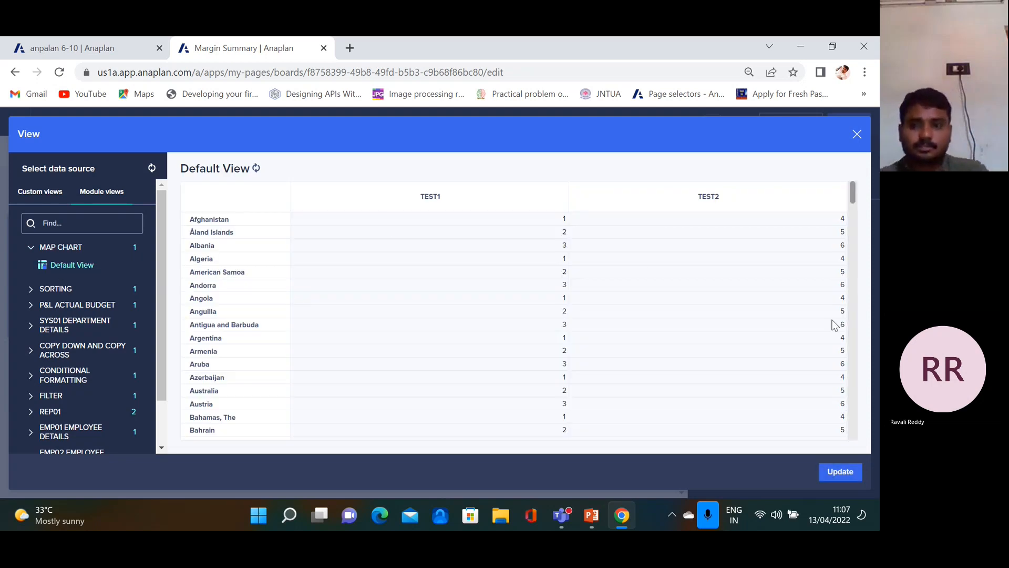
left_click(840, 472)
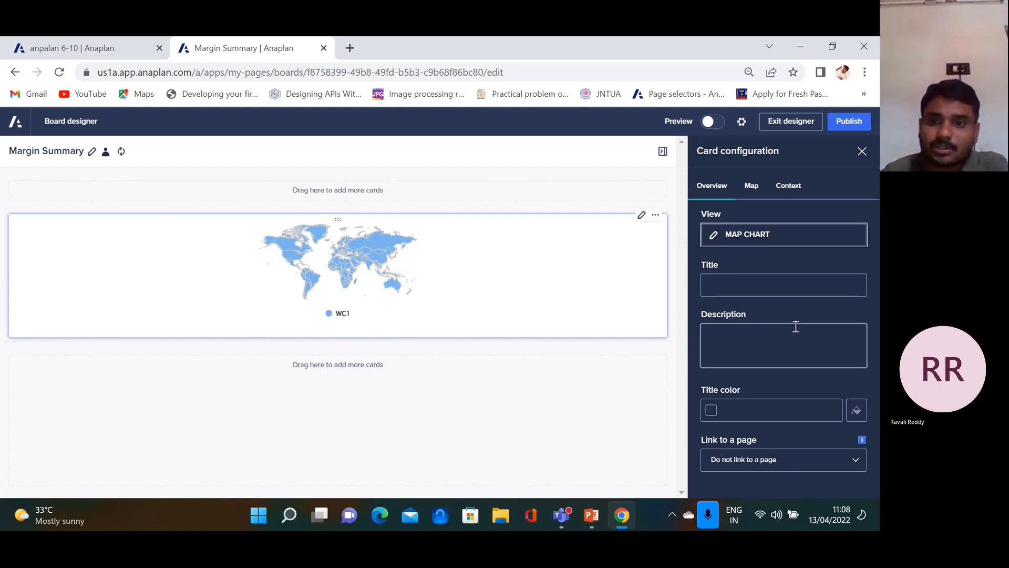
Title the map card WORLD COUNTRIES in red (#EB4A62)
left_click(857, 413)
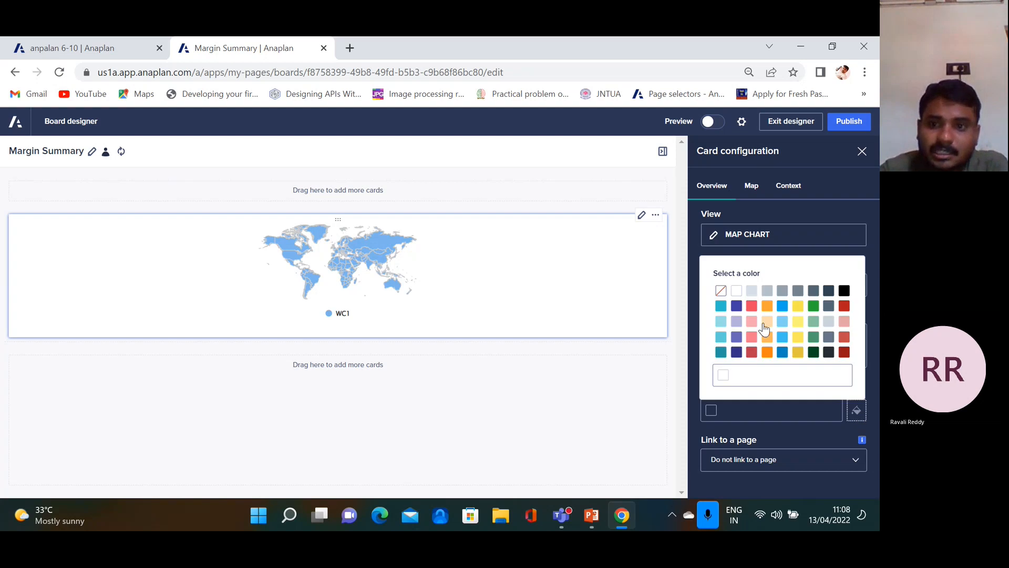
left_click(751, 308)
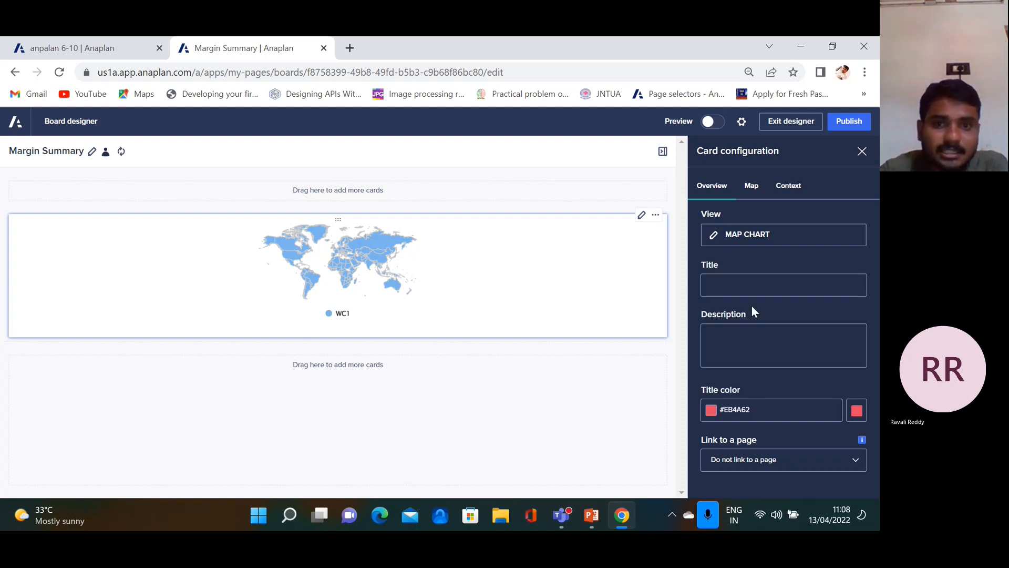
left_click(766, 291)
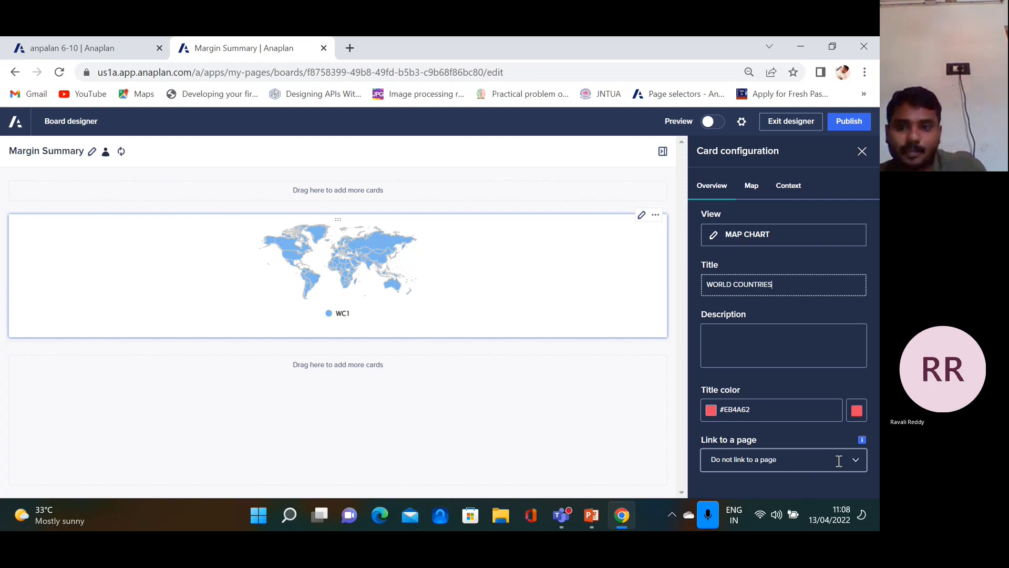
Show only matched items on the map, enable the WC1 hierarchy filter, and publish the board
left_click(751, 190)
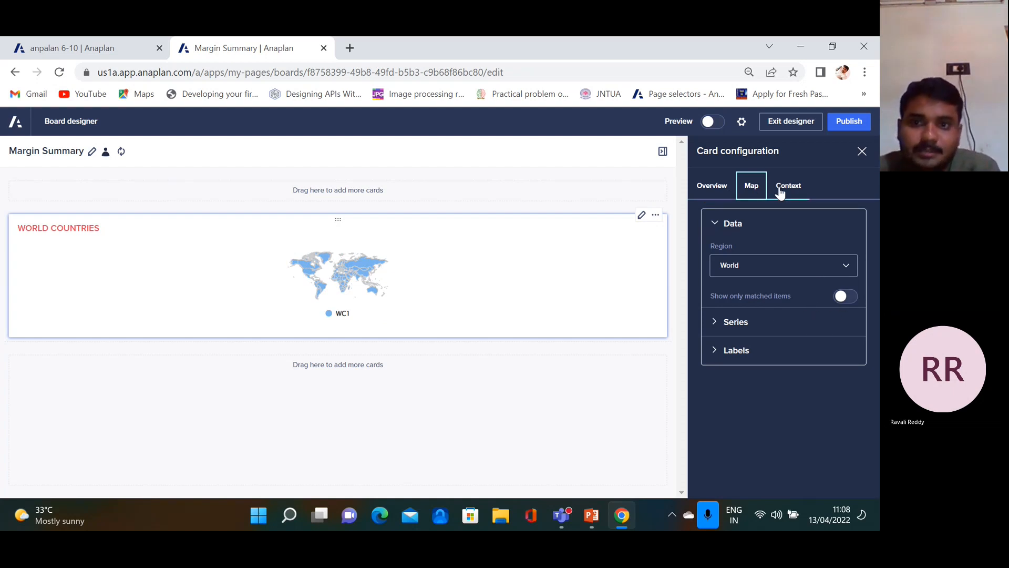
left_click(847, 298)
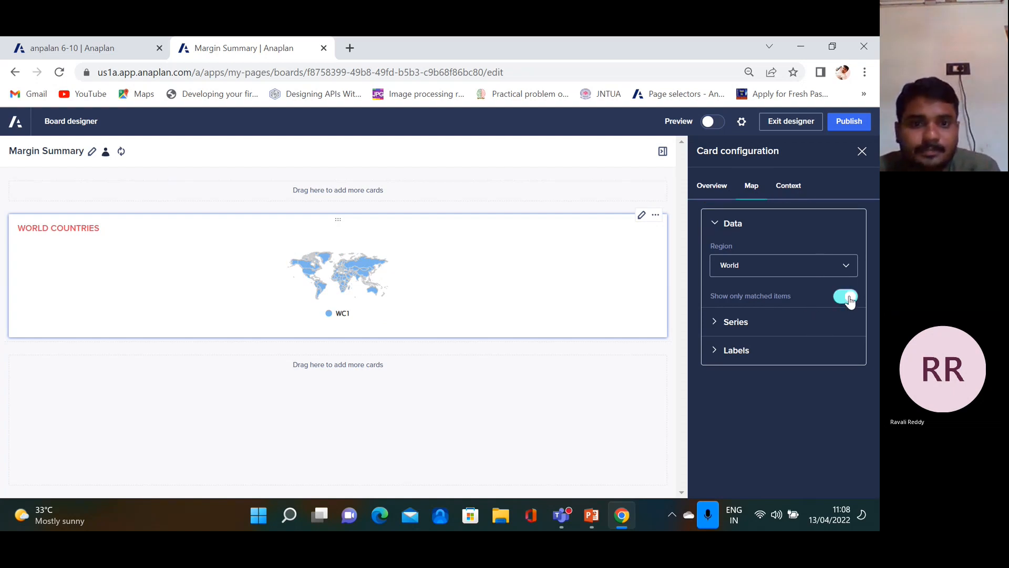
left_click(792, 186)
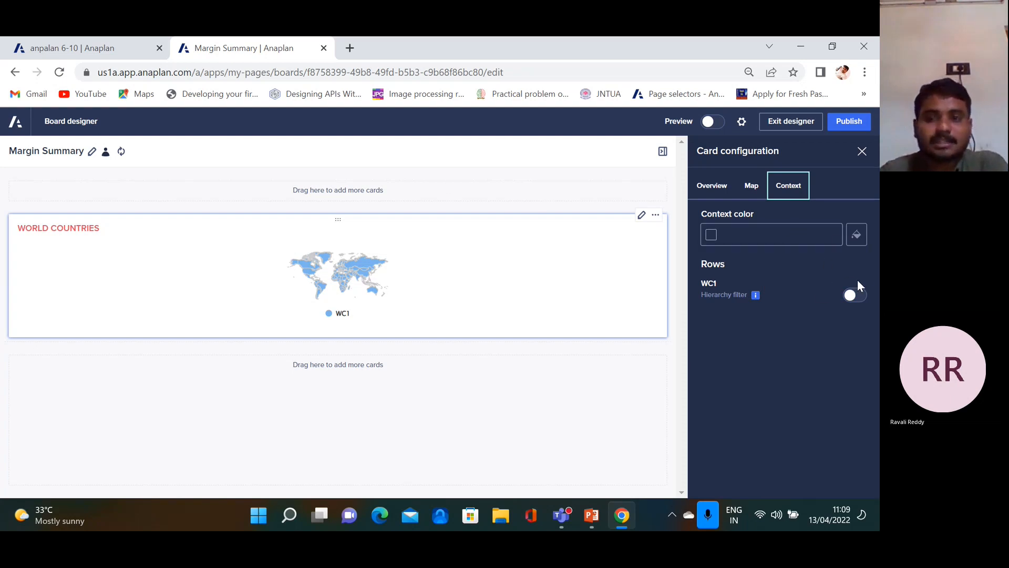
left_click(751, 186)
left_click(709, 185)
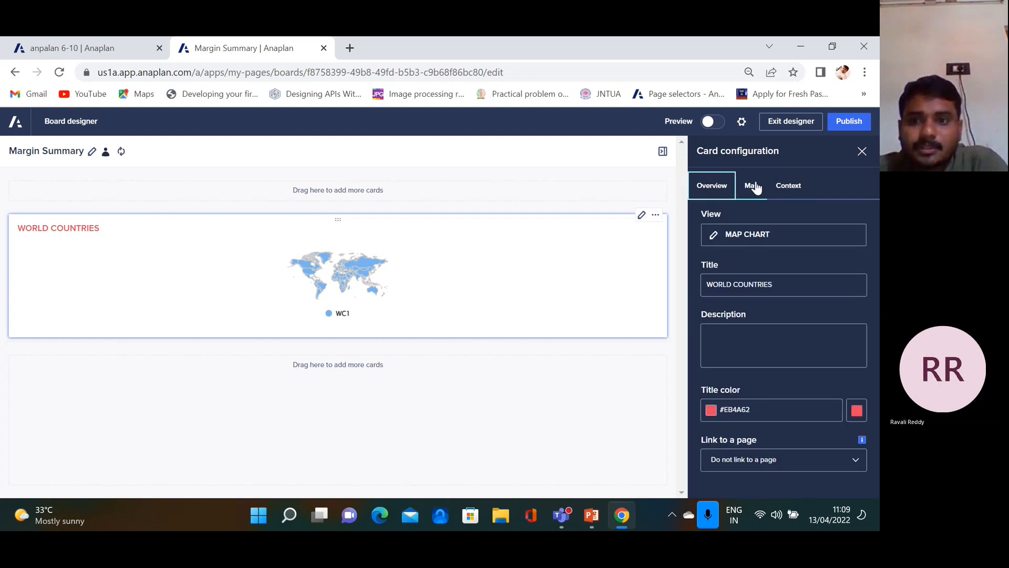
left_click(791, 186)
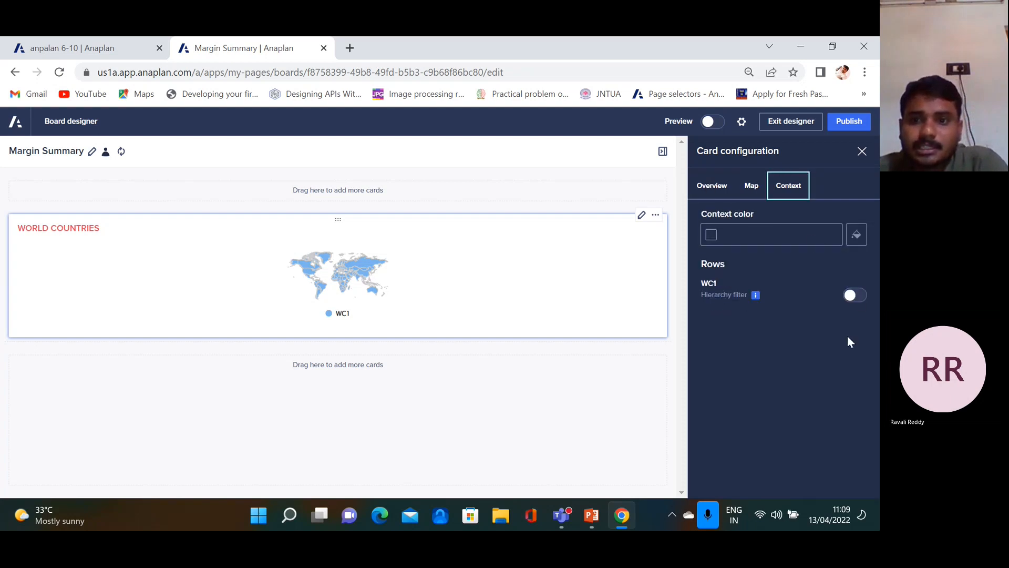
left_click(860, 297)
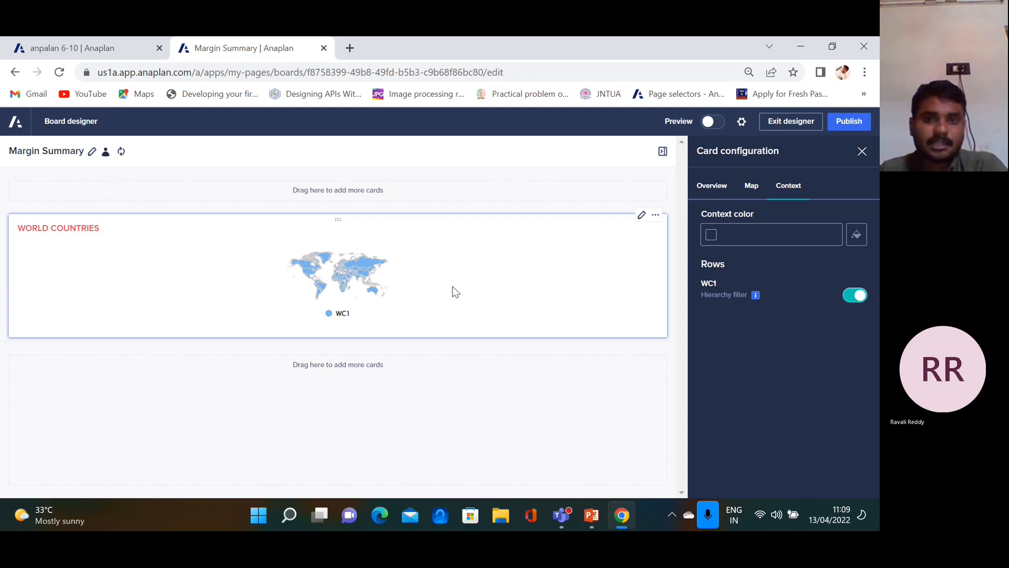
left_click(852, 122)
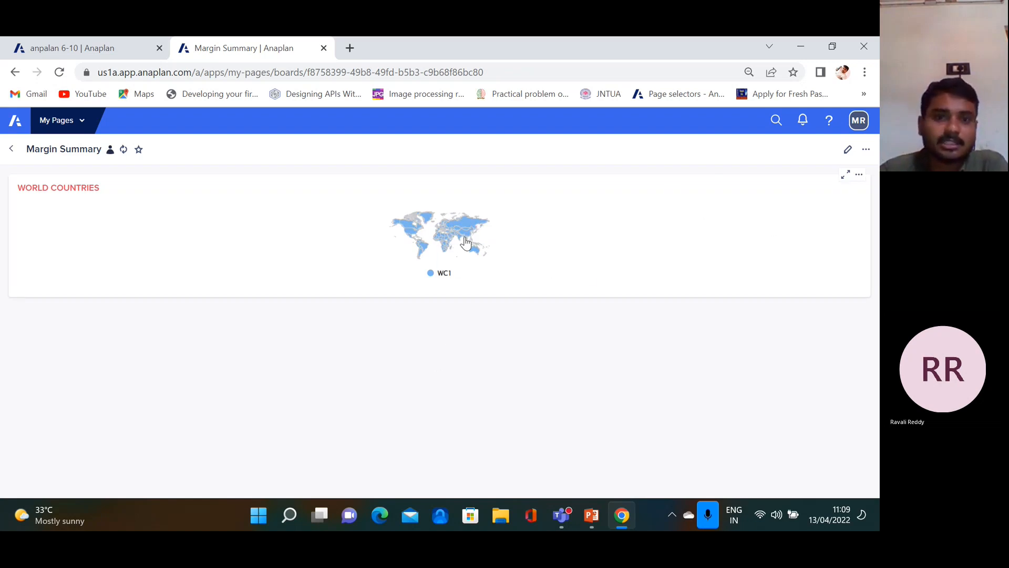
In the board designer, make the WORLD COUNTRIES map card taller and close the Cards panel
left_click(847, 150)
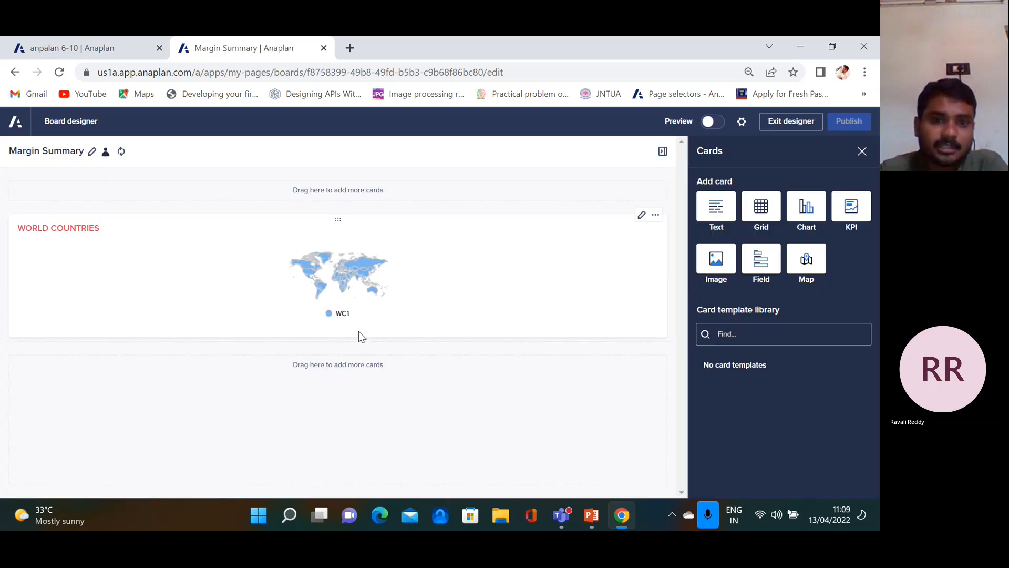
left_click_drag(427, 341, 413, 454)
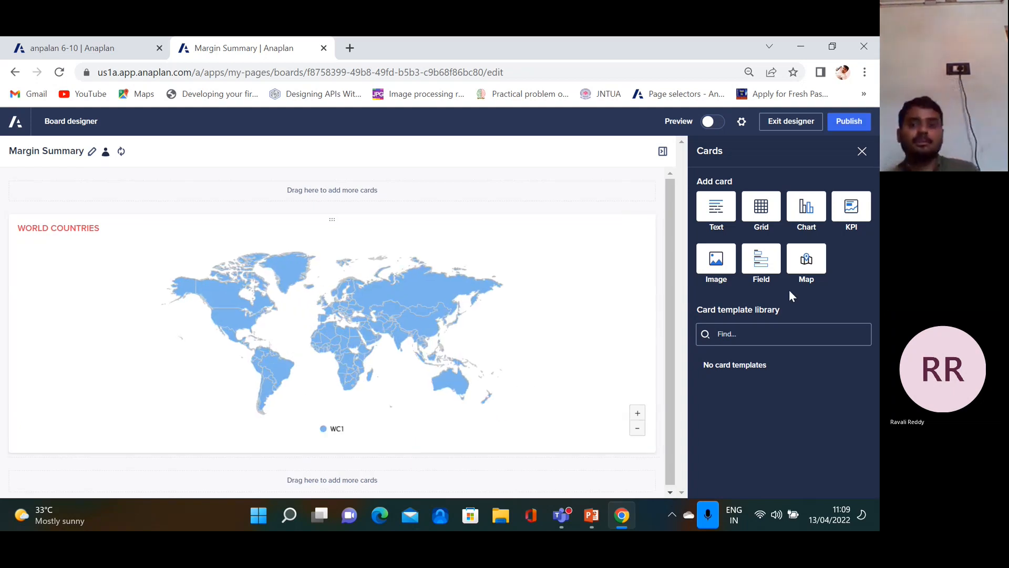
left_click(862, 151)
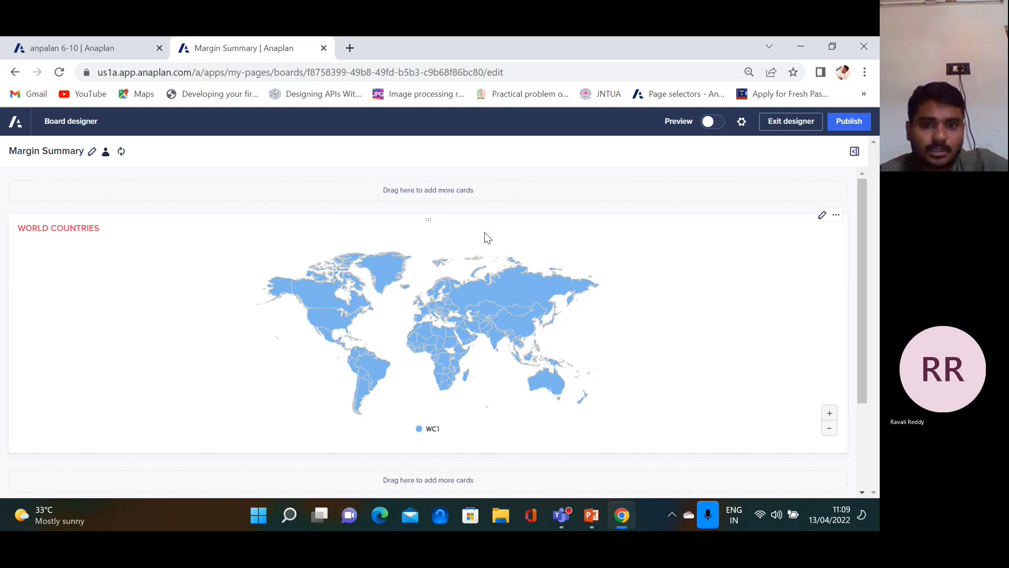
Reopen the map card's data source choices, listing the custom views
left_click(822, 215)
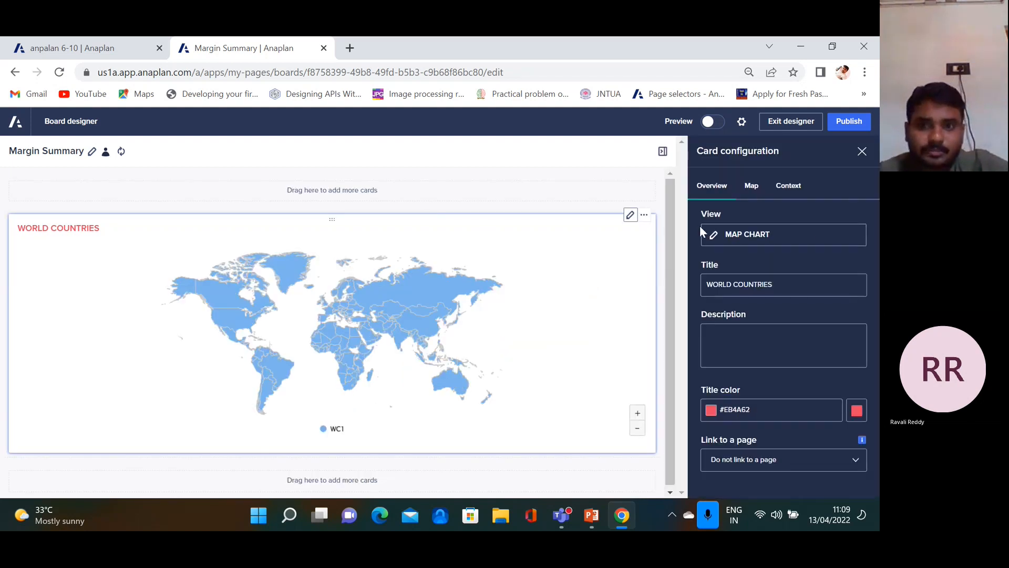
left_click(748, 234)
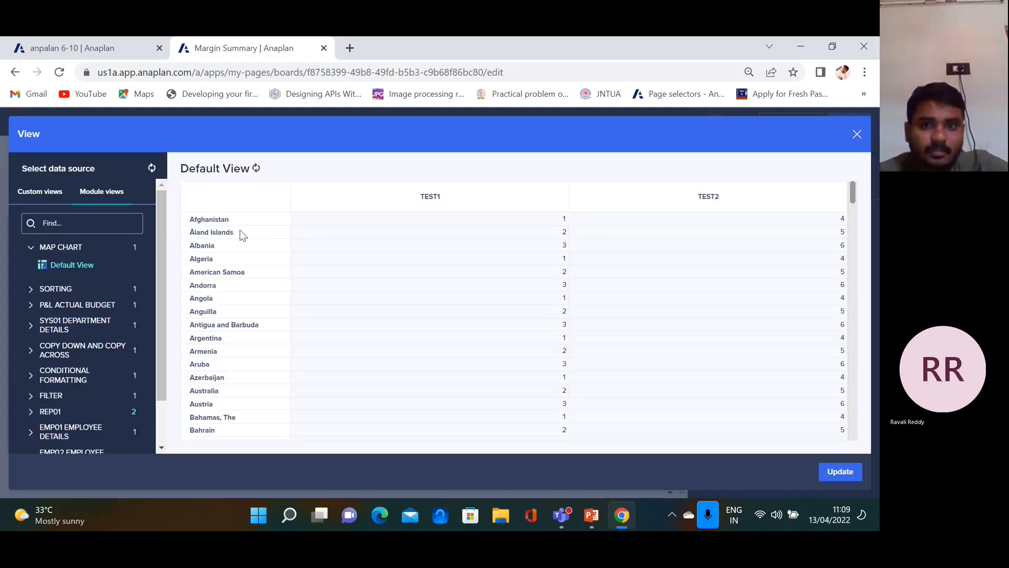
left_click(47, 192)
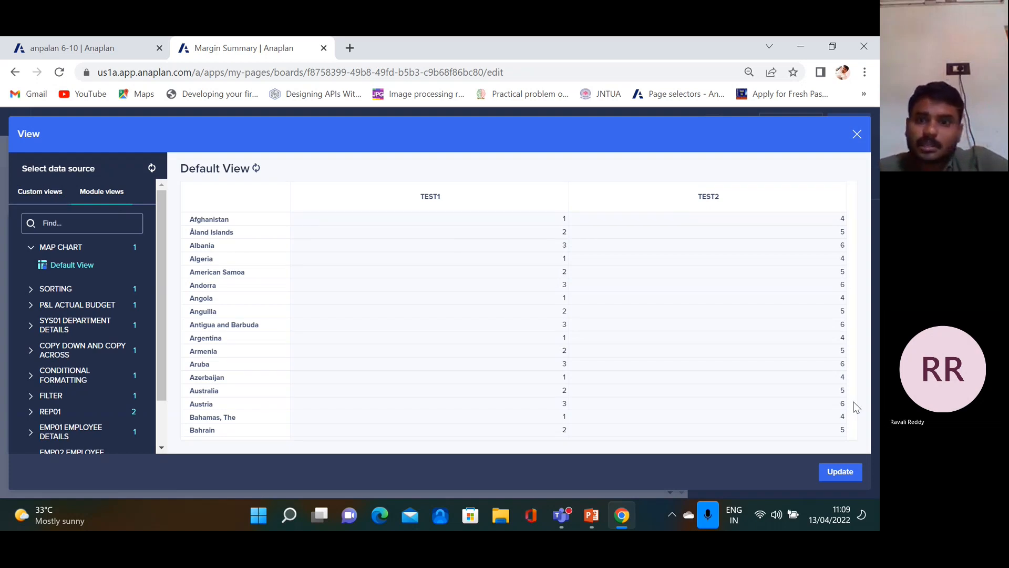
Apply the data source and turn on country name data labels on the map
left_click(840, 473)
left_click(751, 186)
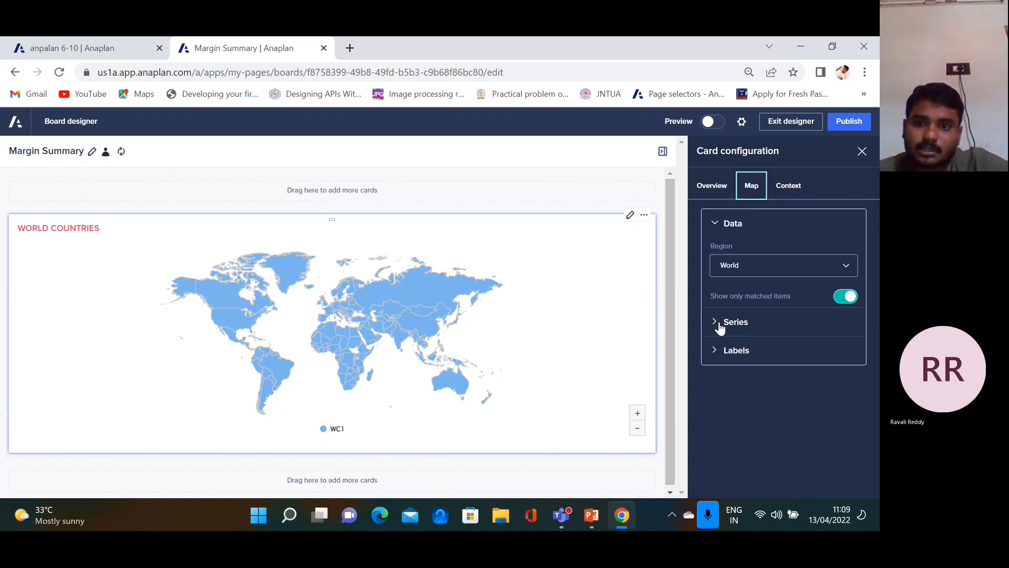
left_click(733, 323)
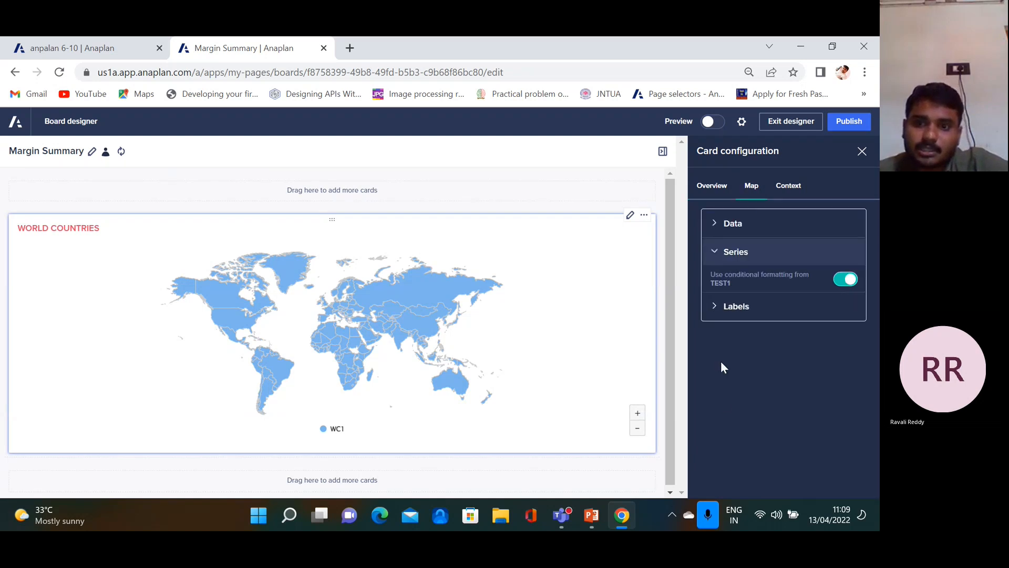
left_click(716, 309)
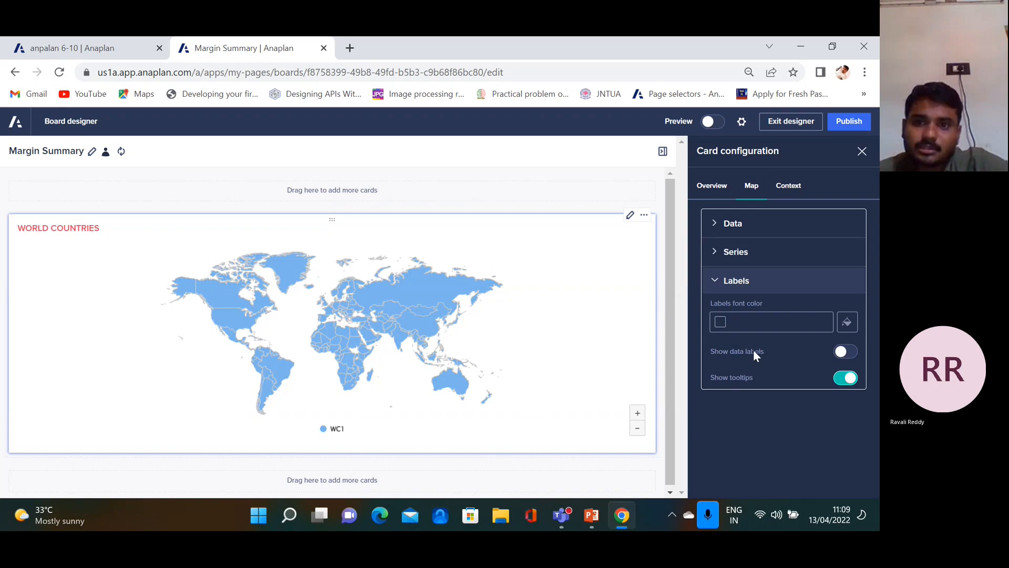
left_click(842, 353)
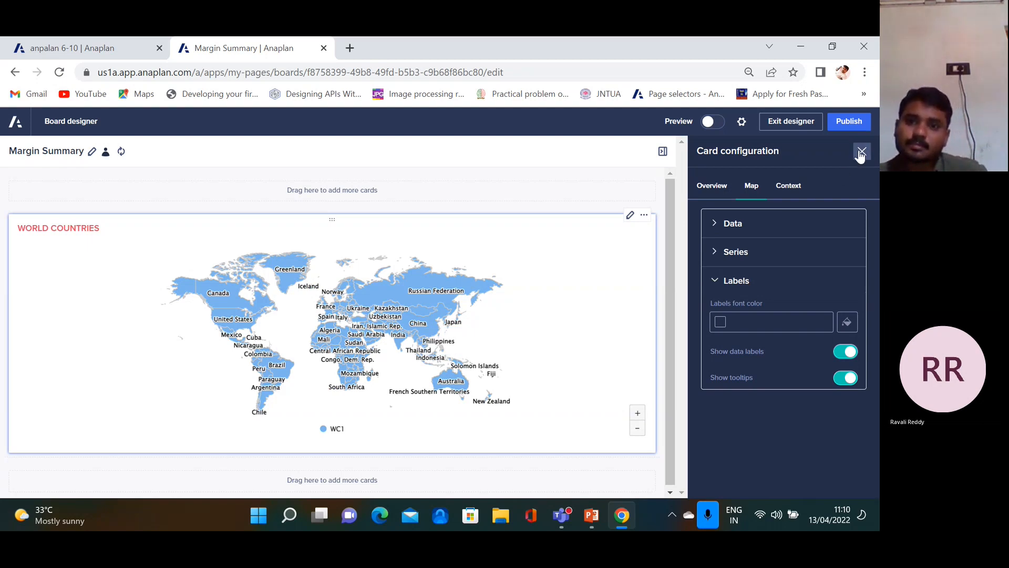
Leave the label font colour unchanged and switch to the PowerPoint slides
left_click(844, 323)
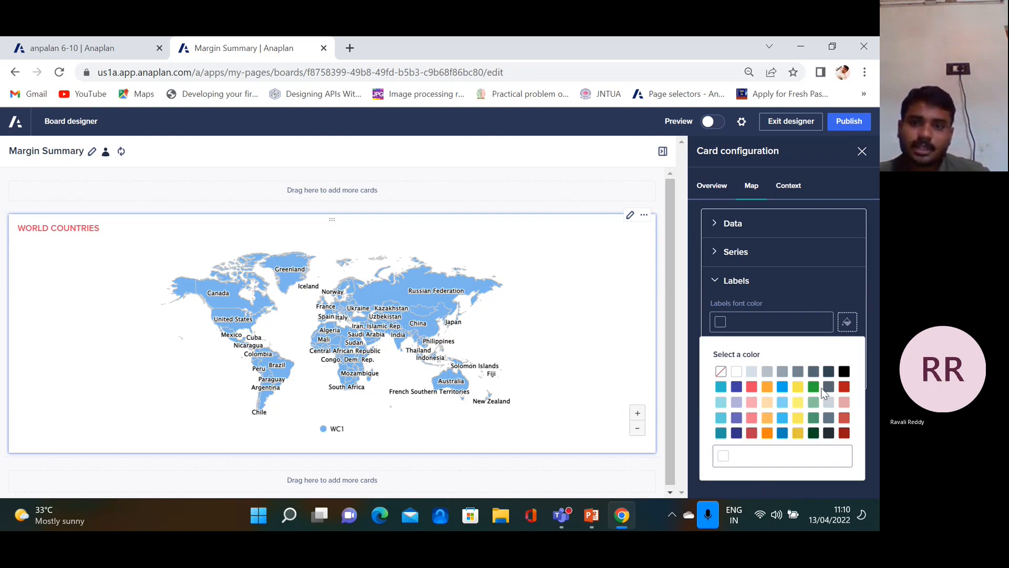
left_click(761, 480)
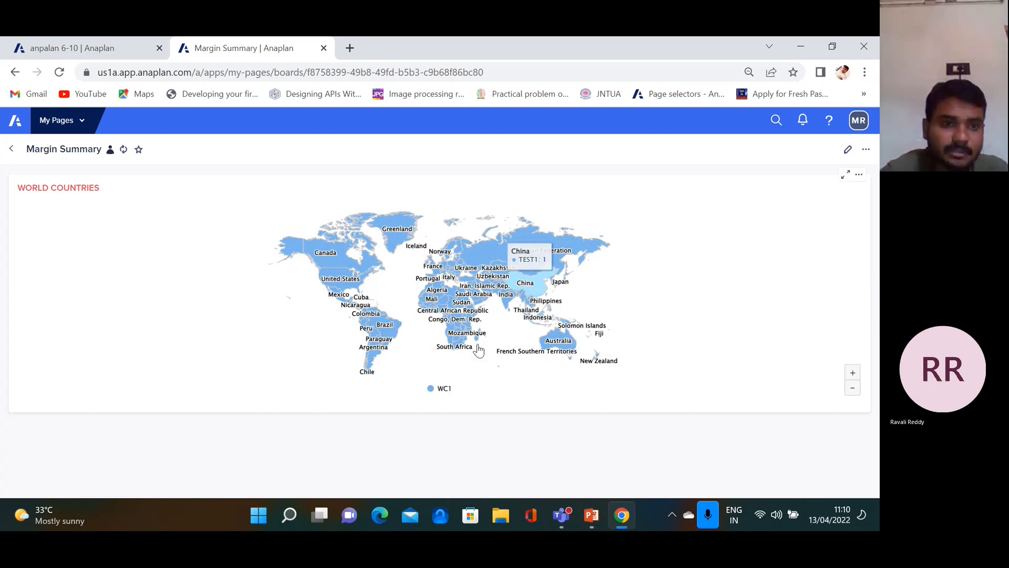
left_click(592, 523)
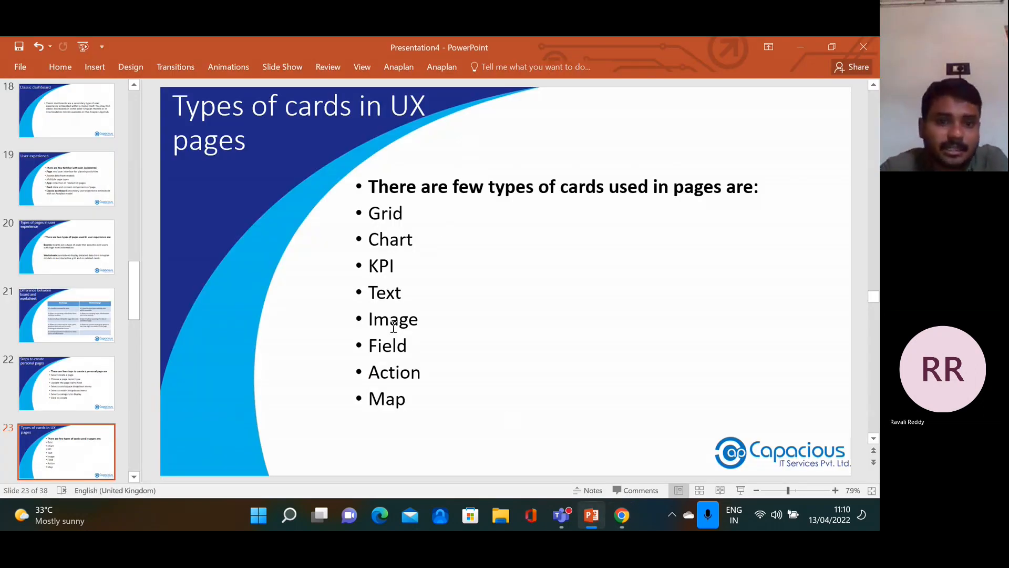
Highlight Map on the card types slide, then return to the Anaplan board in Chrome
double_click(400, 400)
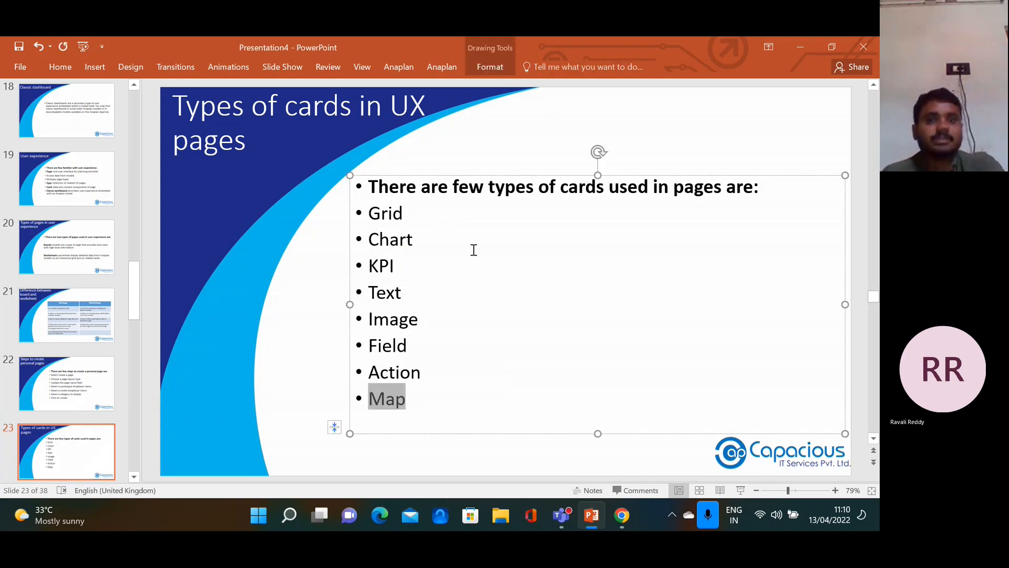
left_click(616, 512)
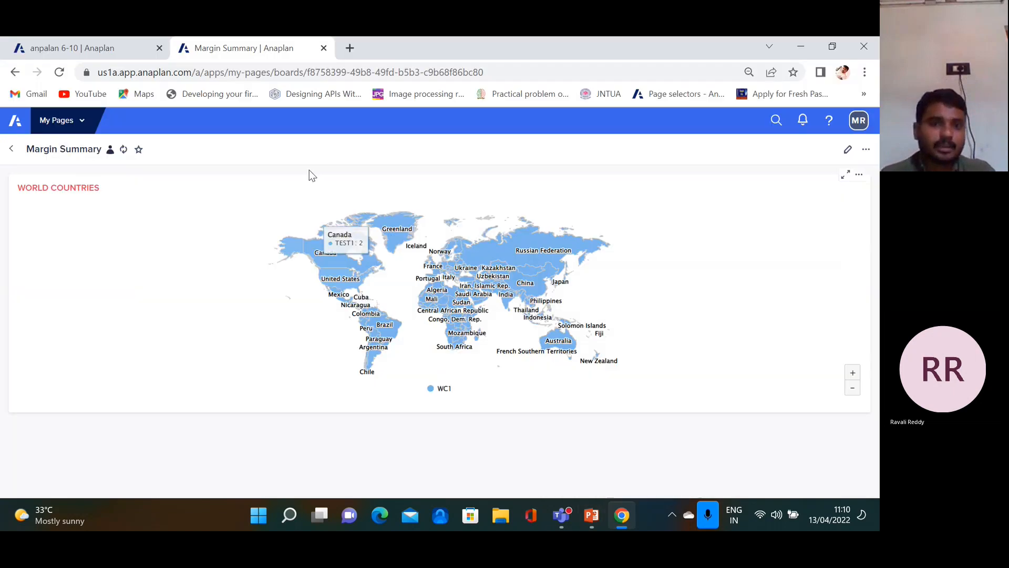
Add a Text card to the Margin Summary board and open its configuration
left_click(848, 151)
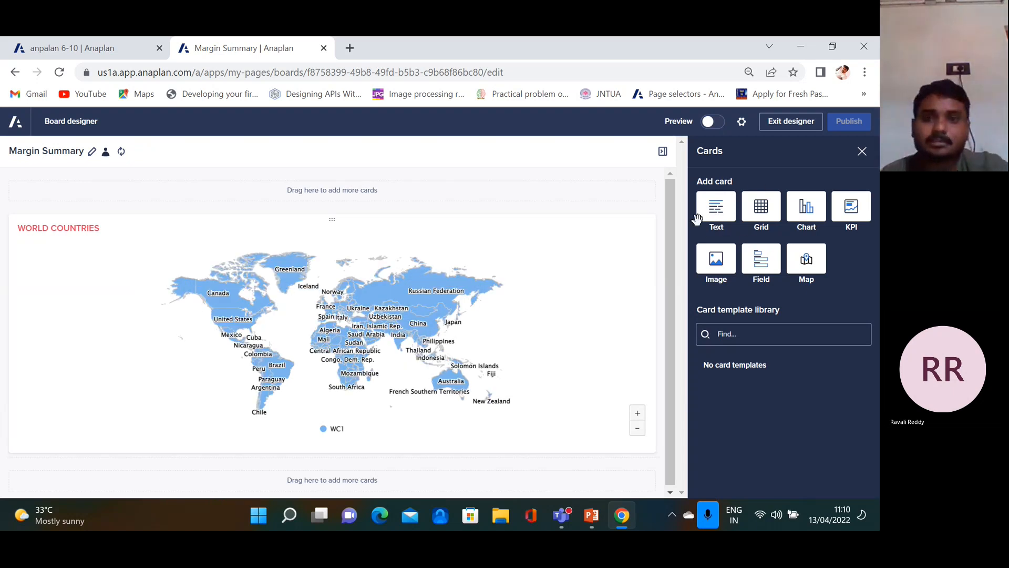
left_click(715, 211)
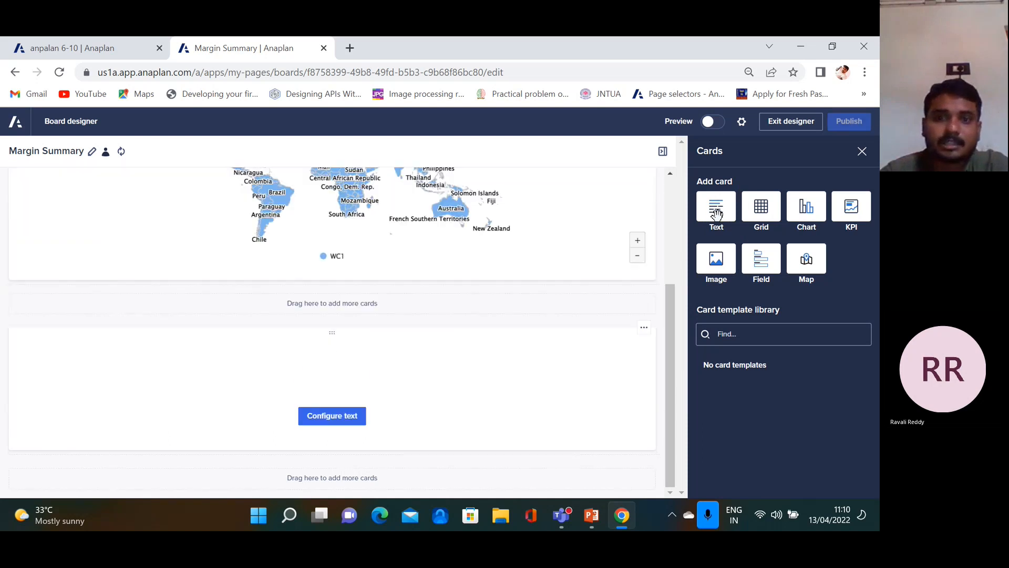
left_click(341, 413)
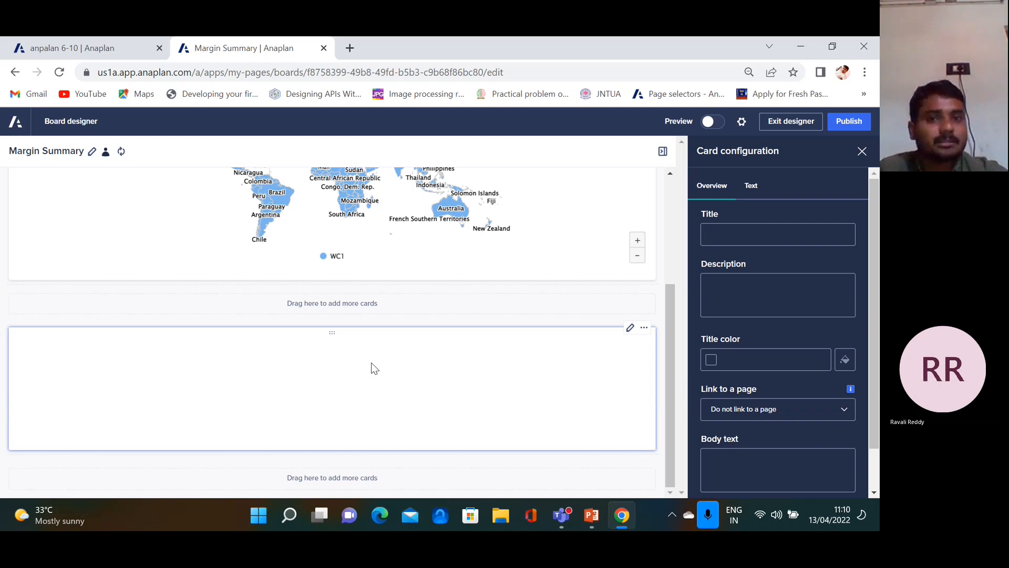
Title the text card WORLD COUNTRIES with body text "HELLO WELCOME TO THE WORLD"
left_click(716, 282)
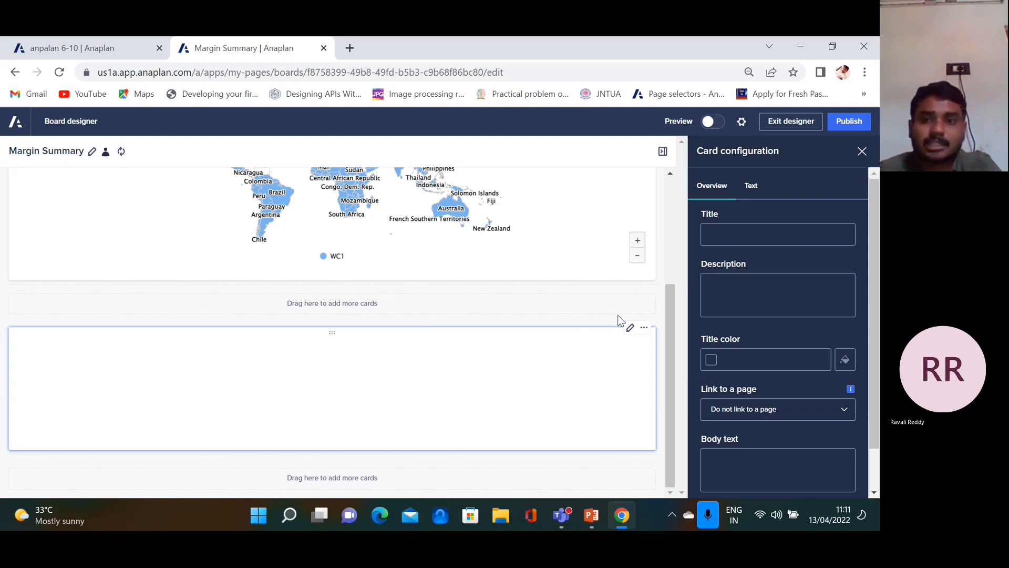
left_click(742, 231)
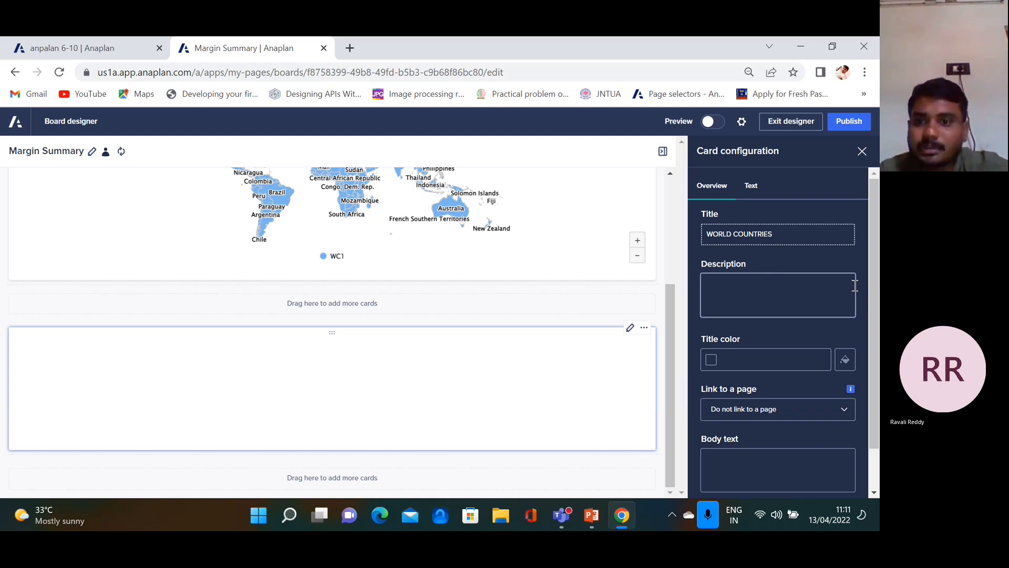
left_click(746, 285)
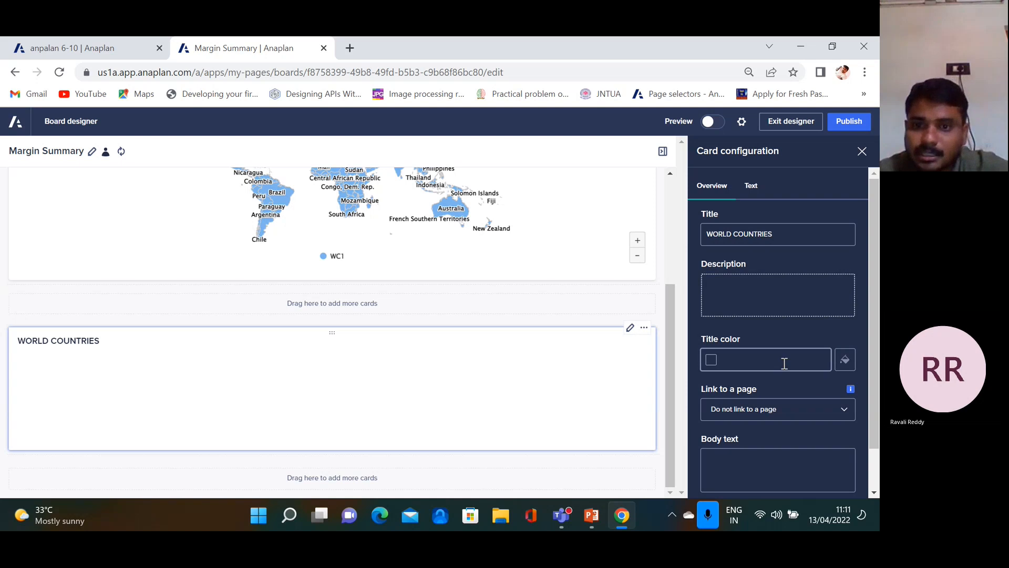
left_click(776, 458)
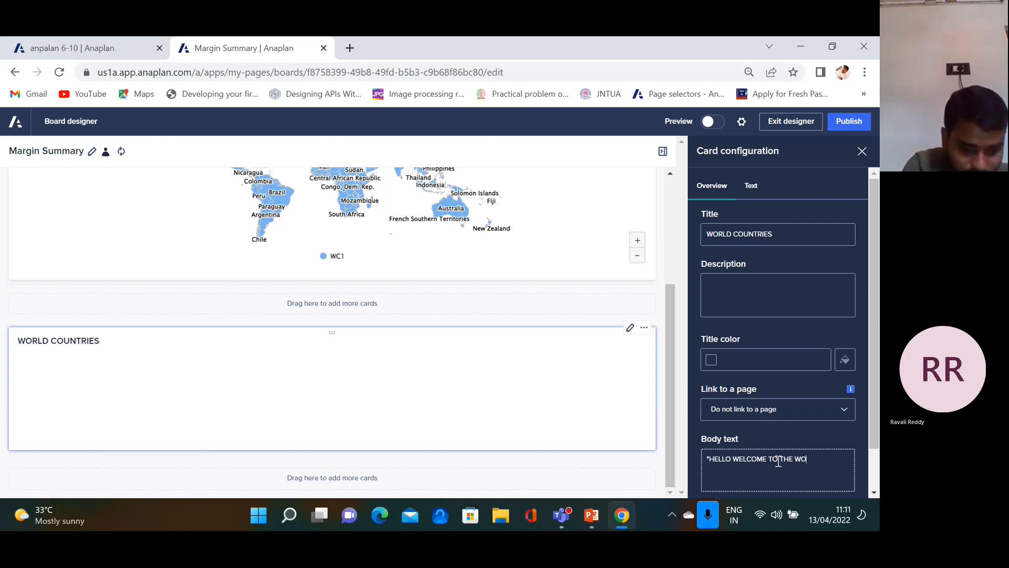
type("D\"")
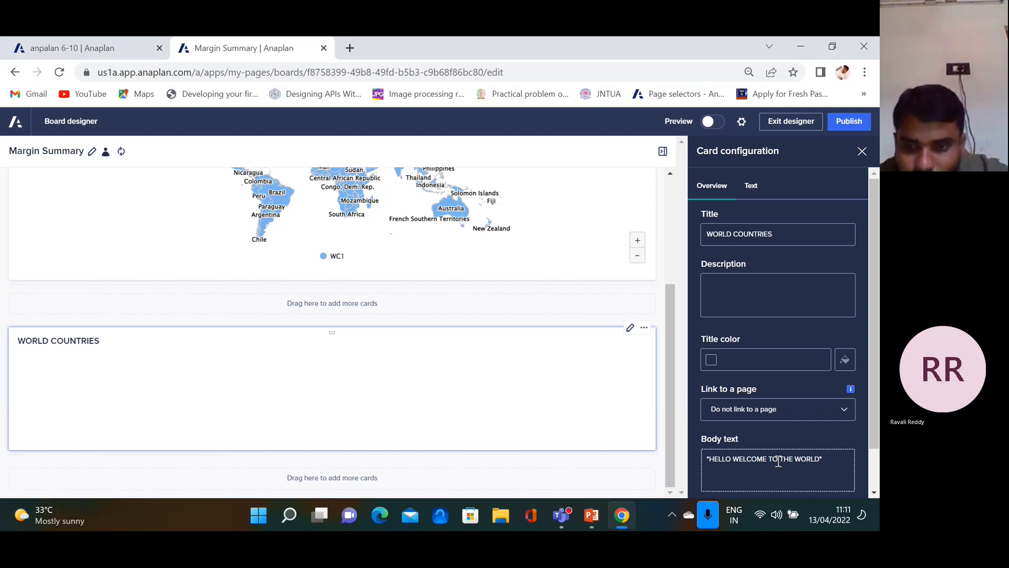
scroll(872, 437, "down", 1)
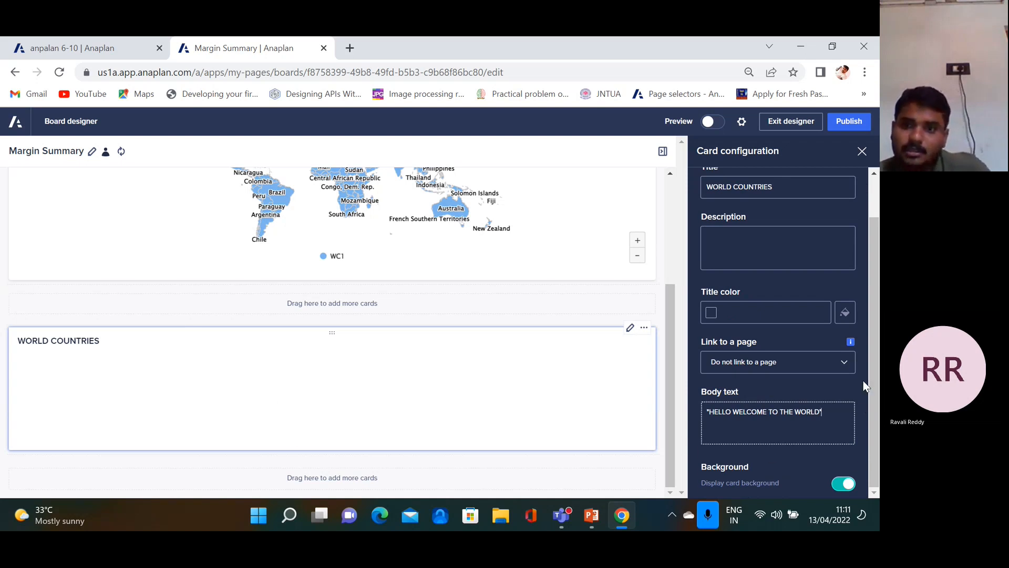
left_click_drag(874, 253, 873, 181)
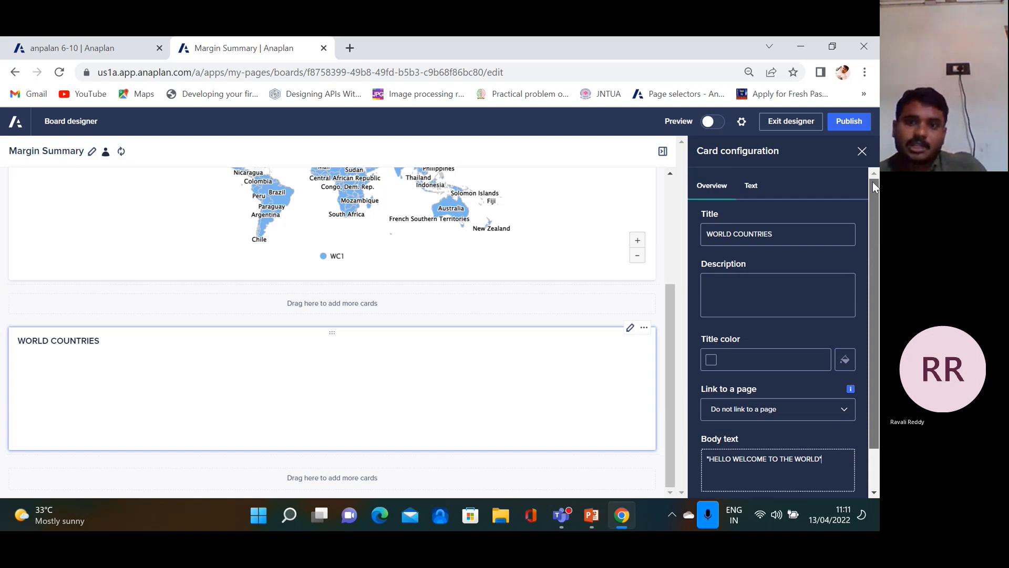
left_click(752, 187)
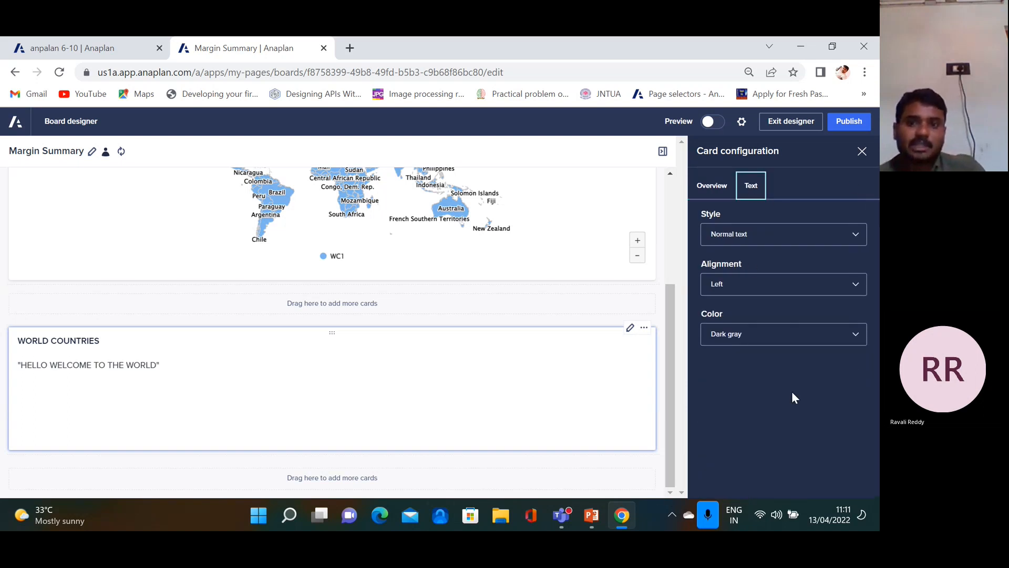
Format the welcome text as a centre-aligned Heading 2
left_click(857, 234)
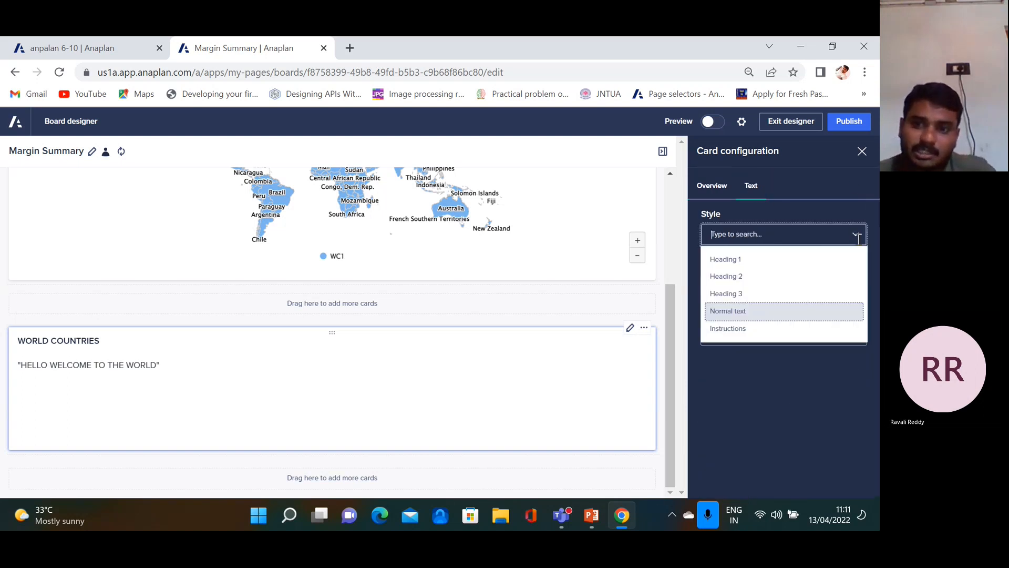
left_click(746, 277)
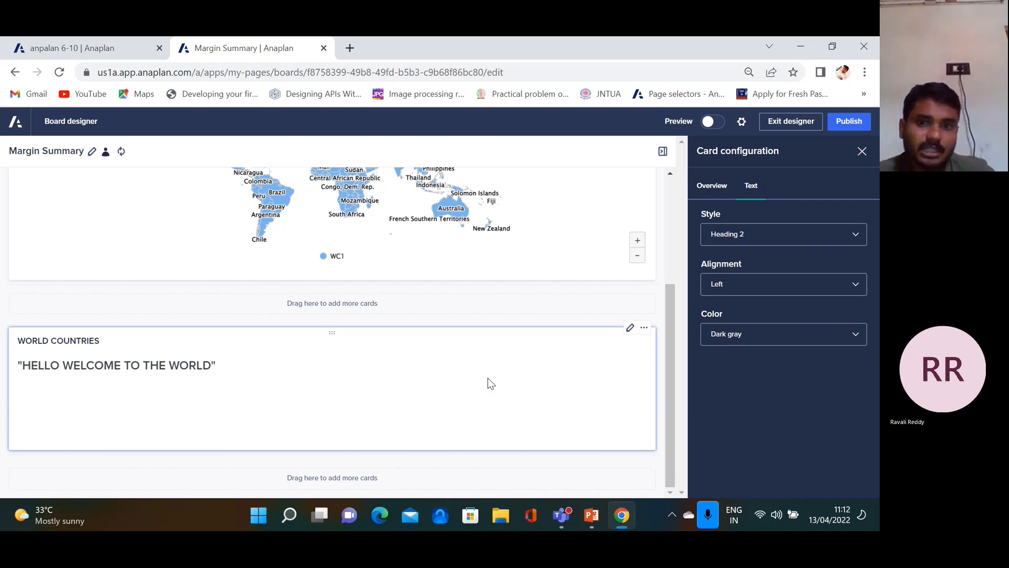
left_click(855, 284)
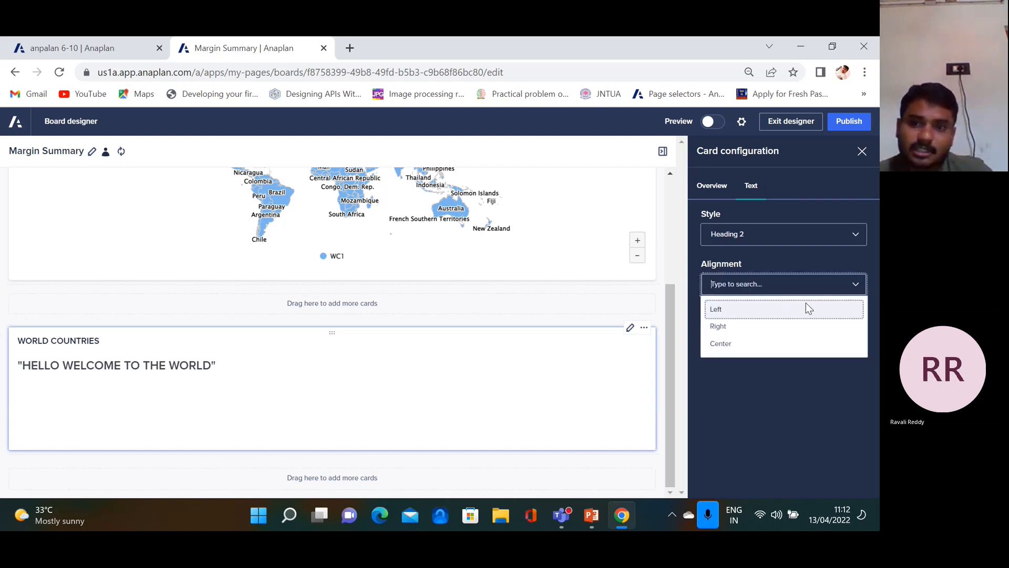
left_click(725, 326)
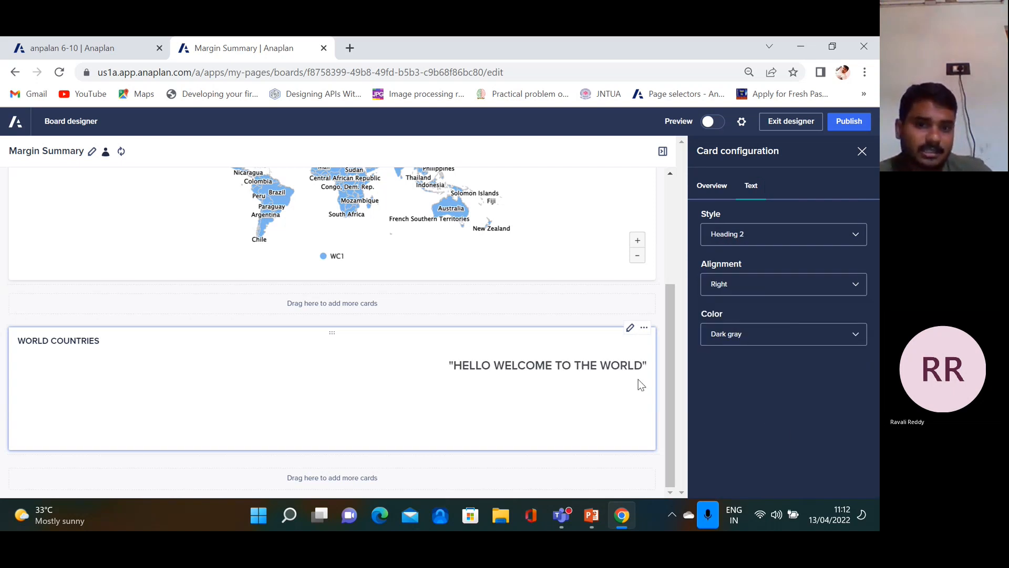
left_click(855, 284)
left_click(750, 343)
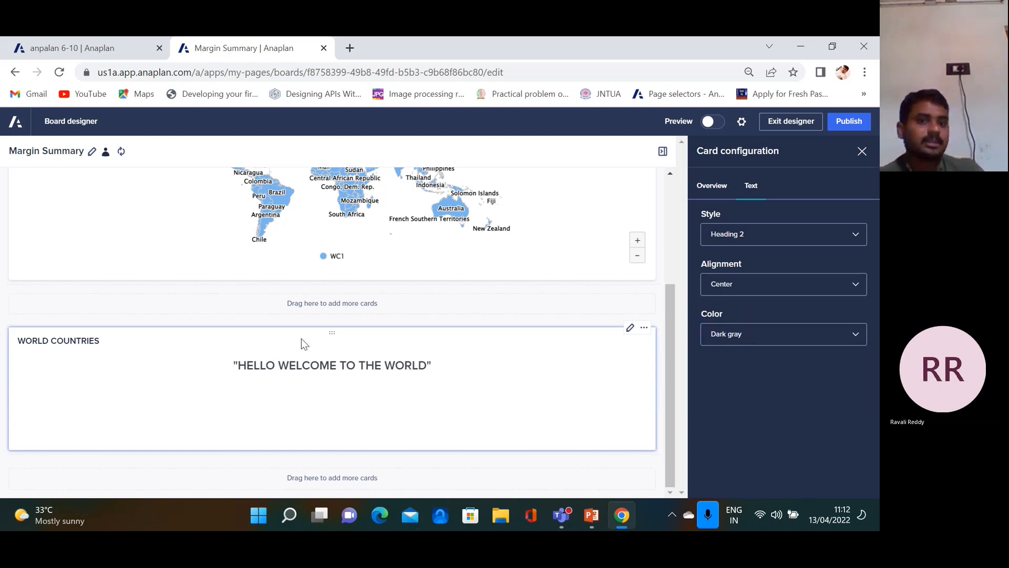
Colour the welcome text red and publish the board
left_click(856, 336)
left_click(726, 377)
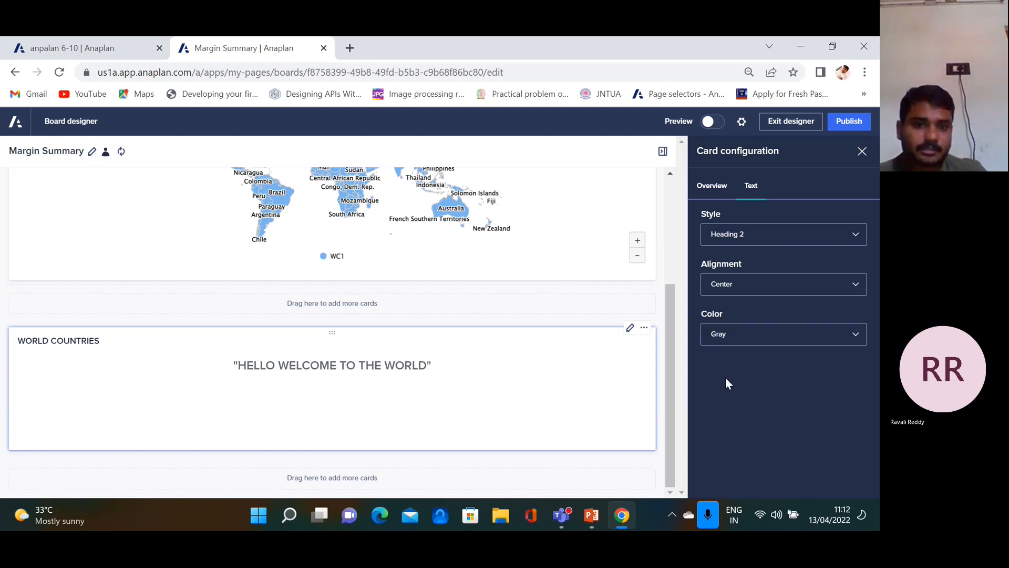
left_click(851, 336)
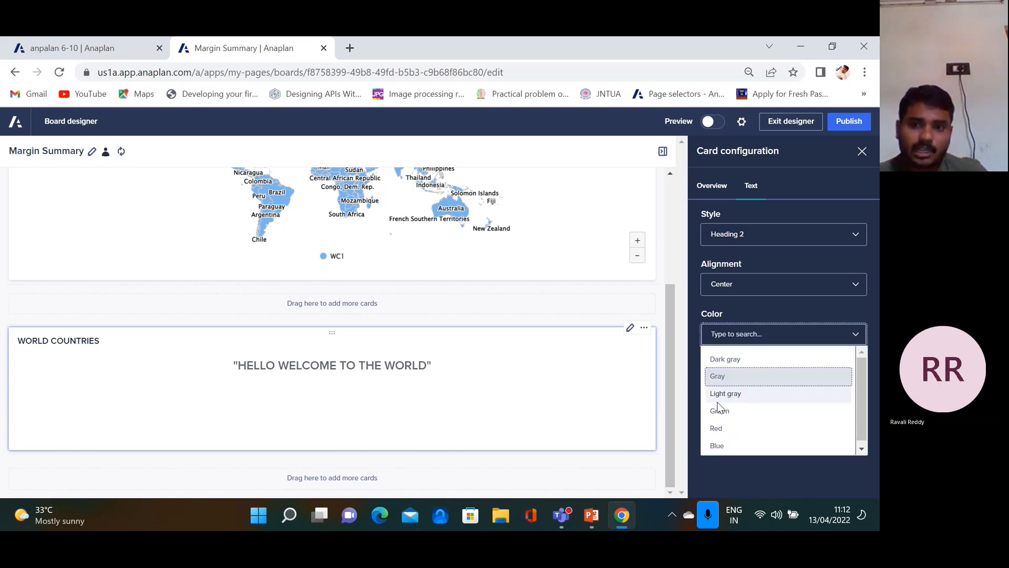
left_click(720, 428)
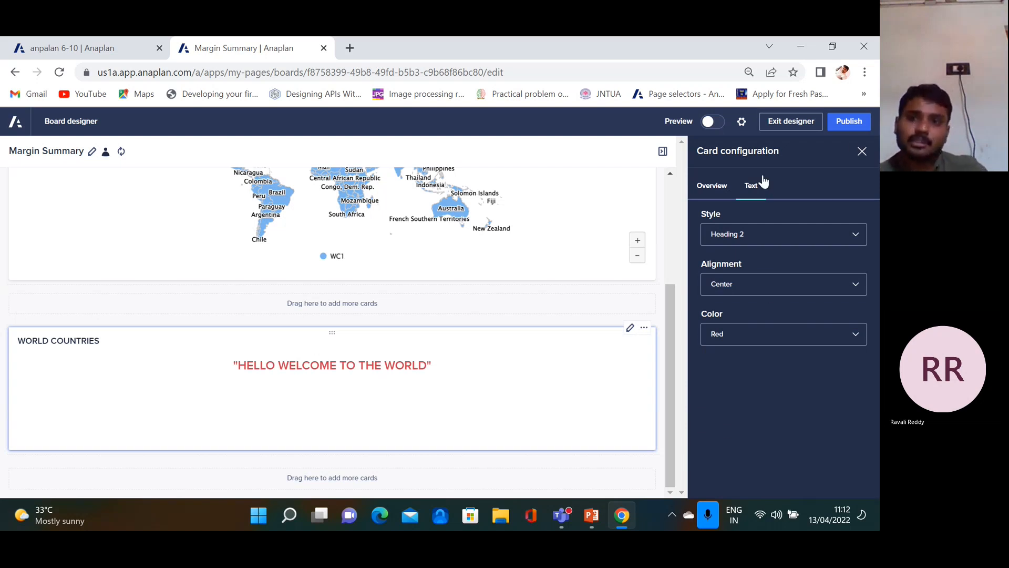
left_click(850, 126)
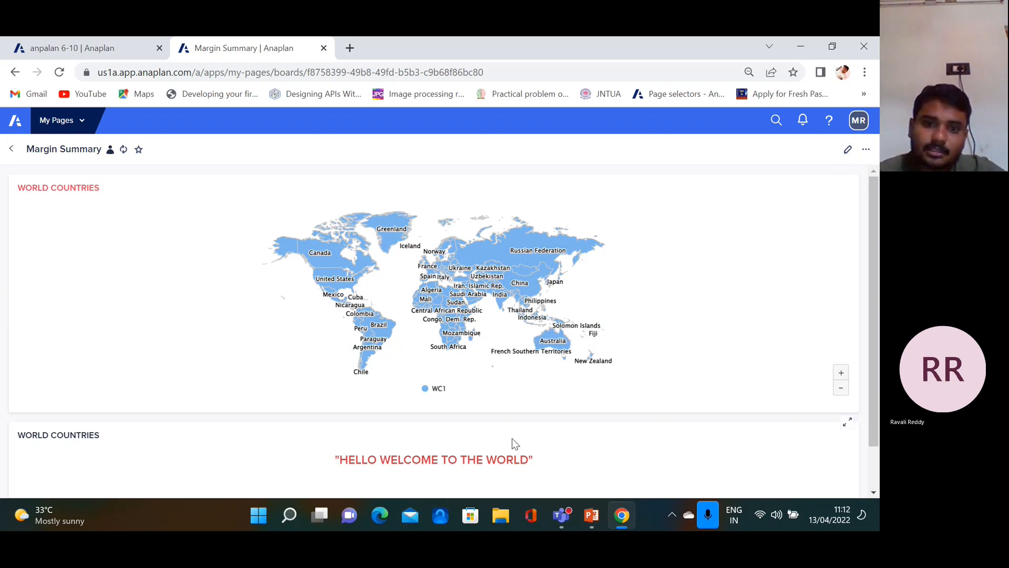
In the board designer, move the welcome text card above the WORLD COUNTRIES map
left_click(848, 149)
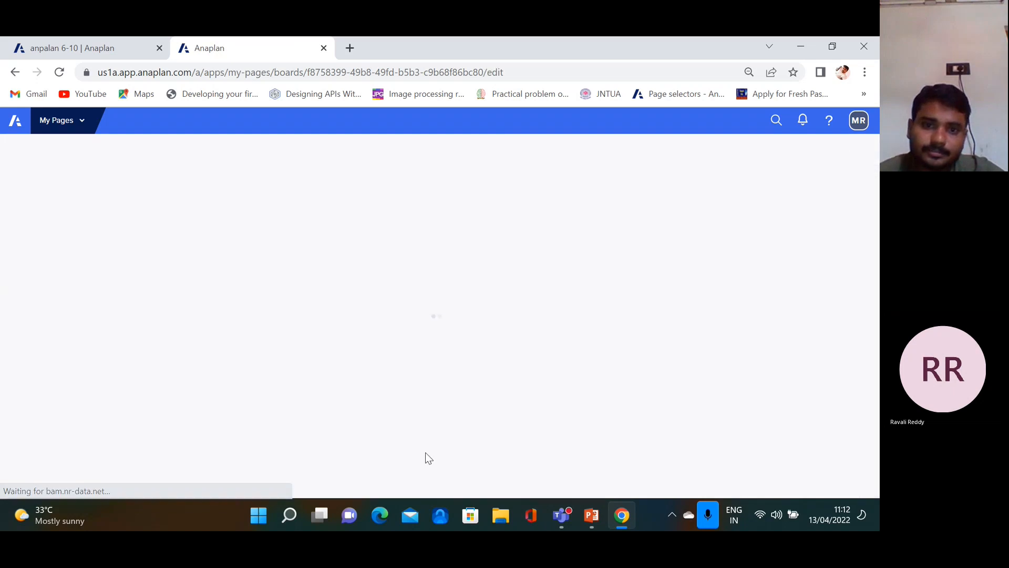
scroll(544, 411, "down", 3)
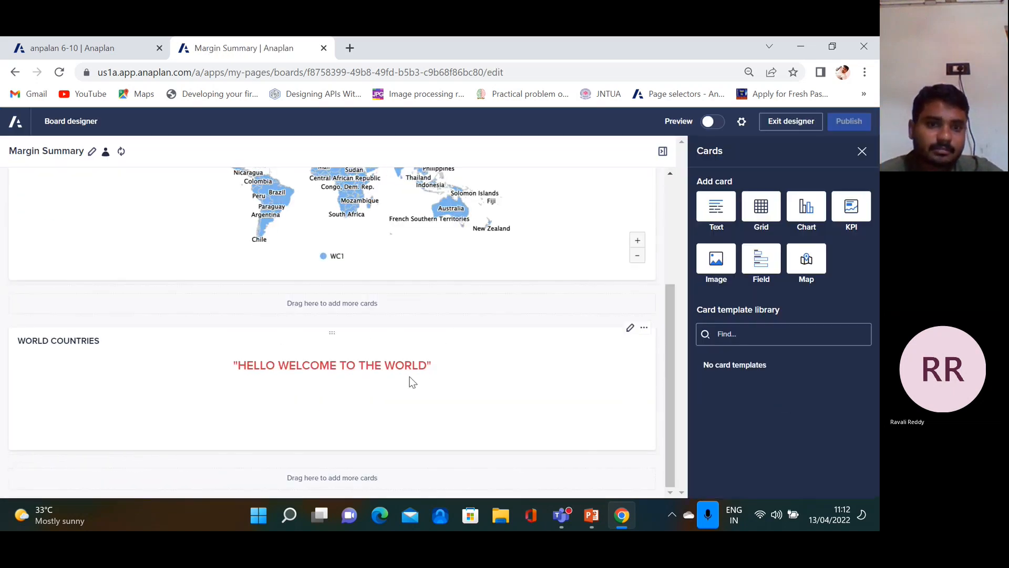
left_click_drag(331, 331, 146, 529)
left_click_drag(123, 36, 276, 251)
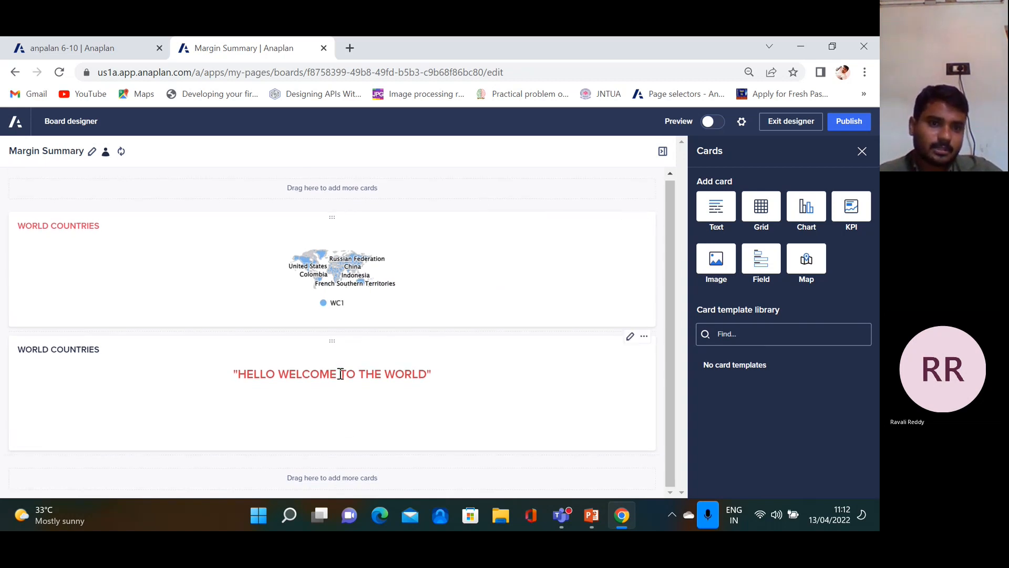
left_click_drag(330, 343, 333, 192)
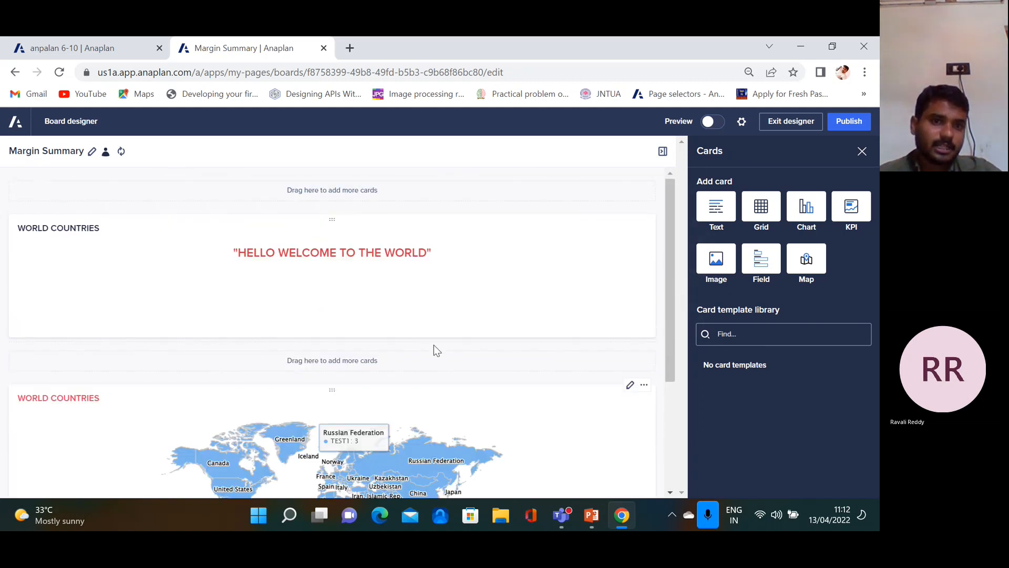
Shorten the welcome text card by raising its bottom edge
scroll(670, 333, "down", 3)
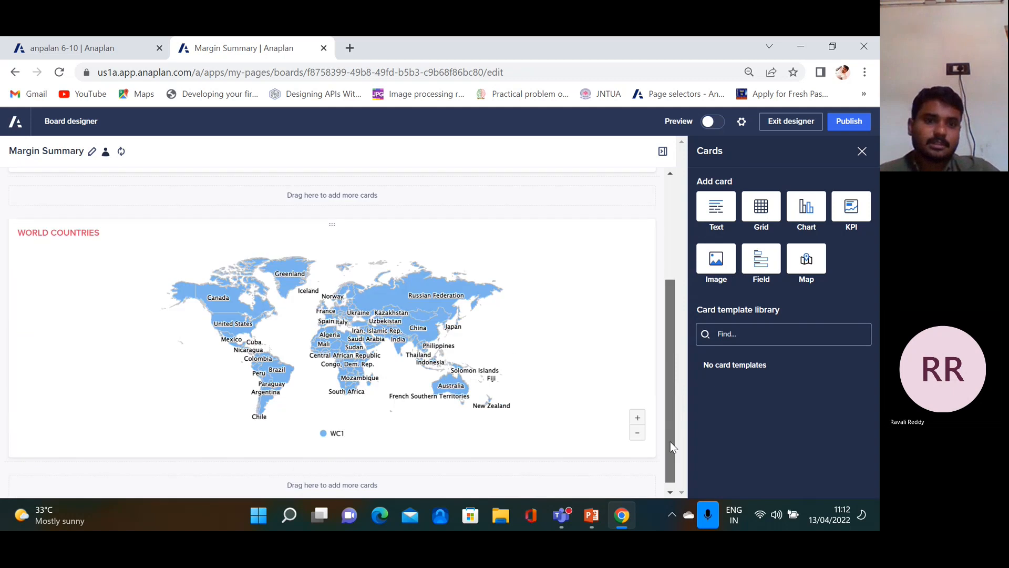
scroll(676, 400, "up", 3)
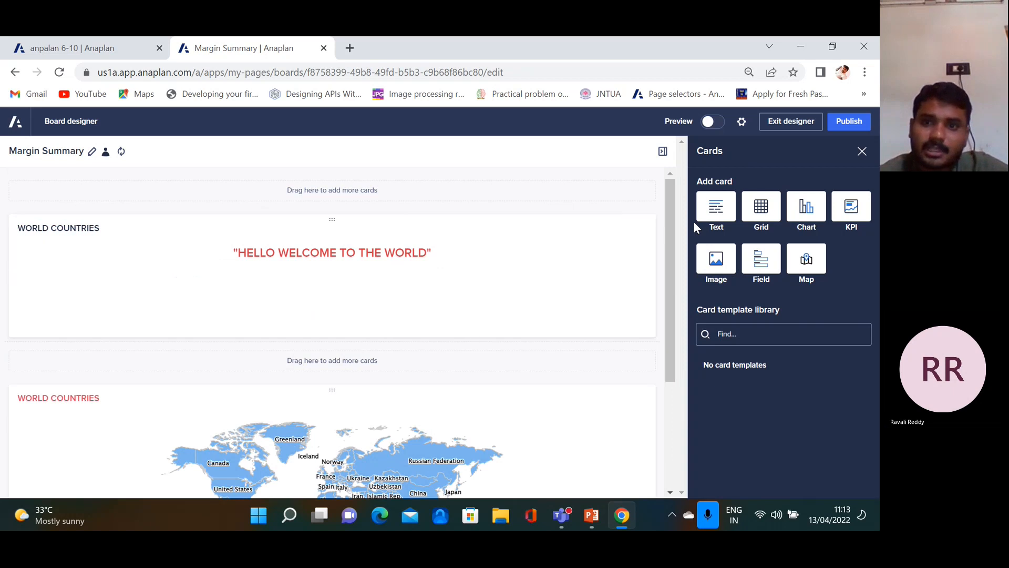
left_click_drag(397, 341, 396, 287)
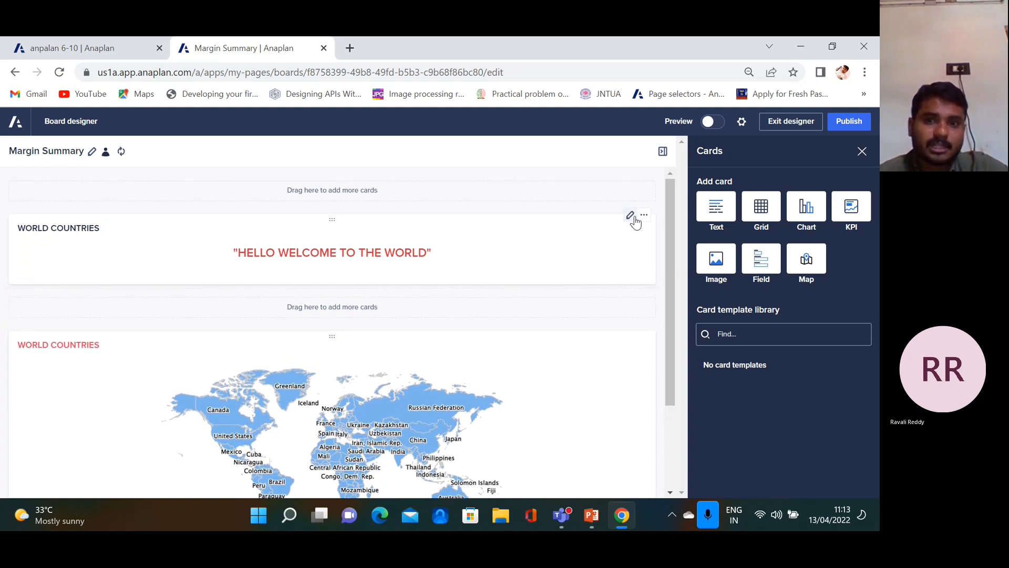
Replace the text card's body text with "THIS IS THE GEOGRAPHY HIERARCHY"
left_click(630, 216)
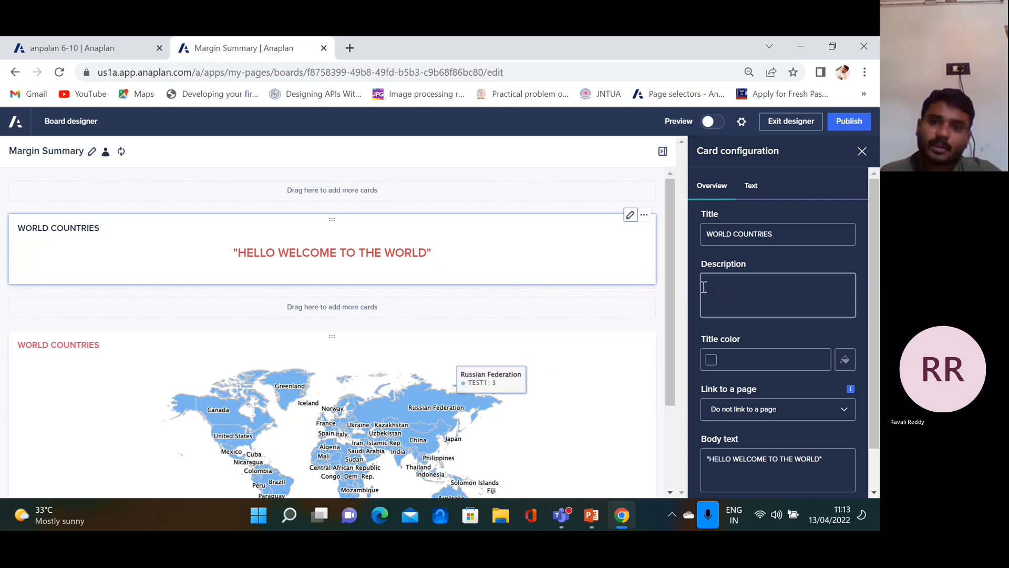
scroll(669, 324, "down", 1)
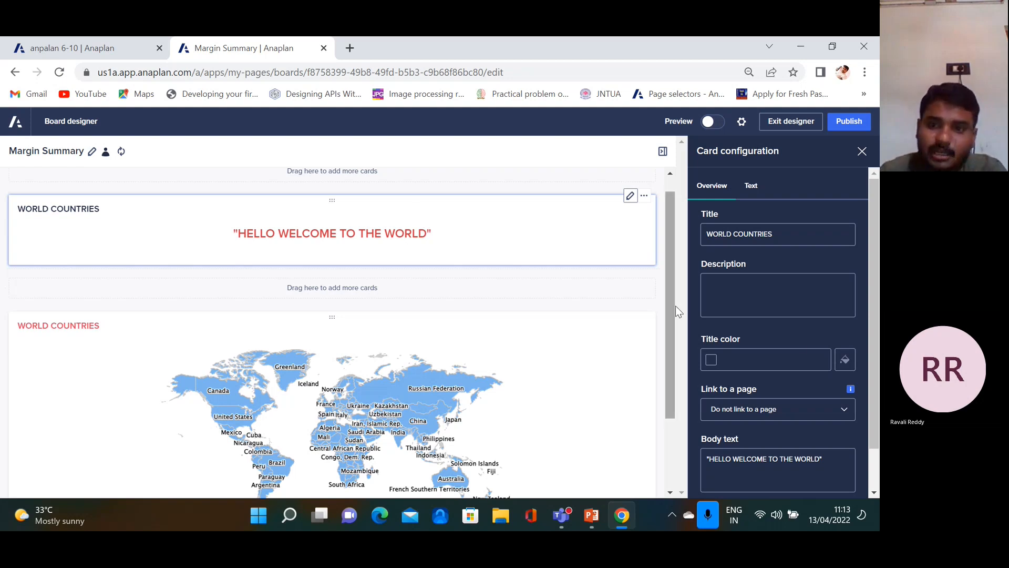
left_click_drag(833, 458, 711, 462)
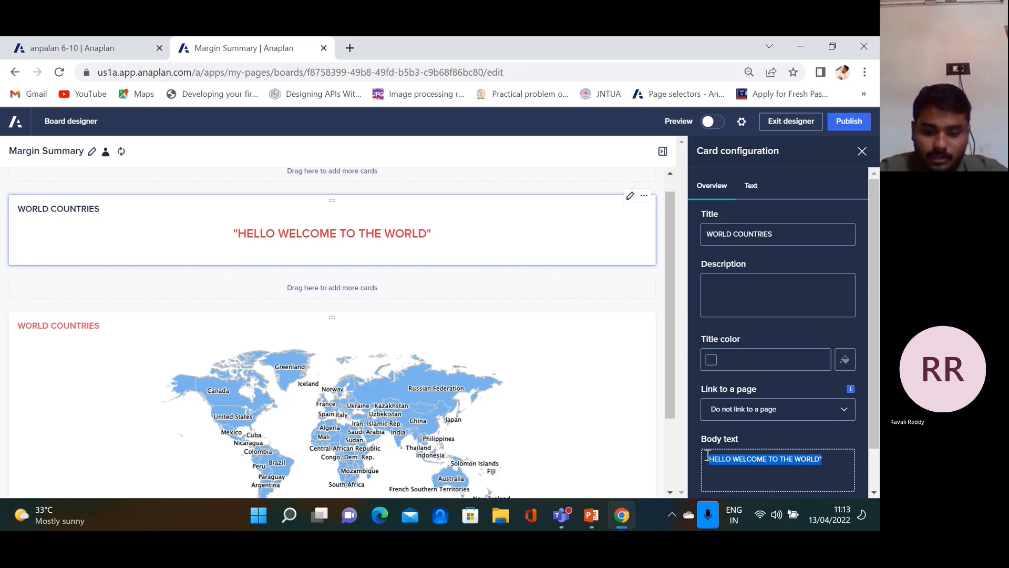
key("BackSpace")
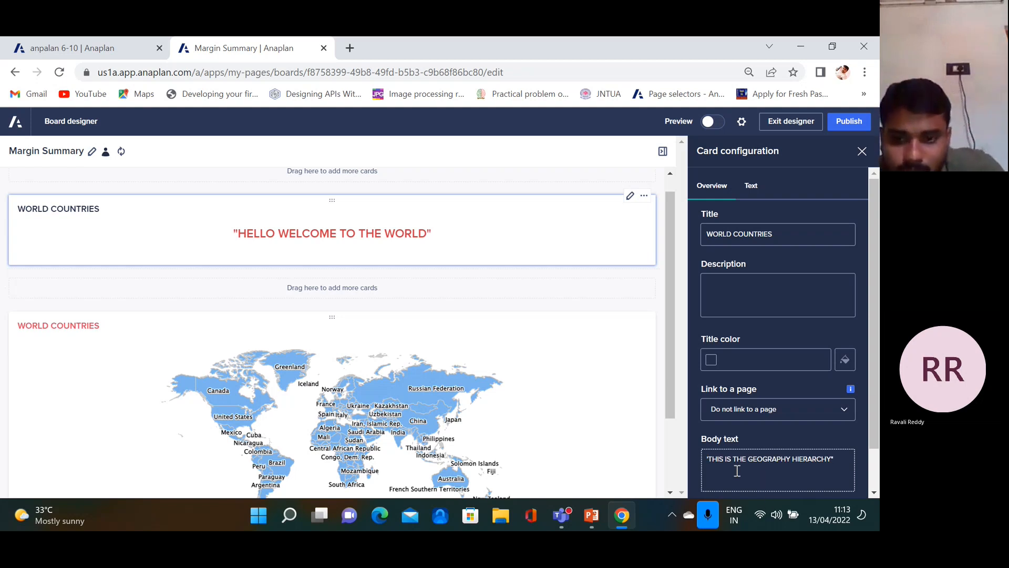
key("BackSpace")
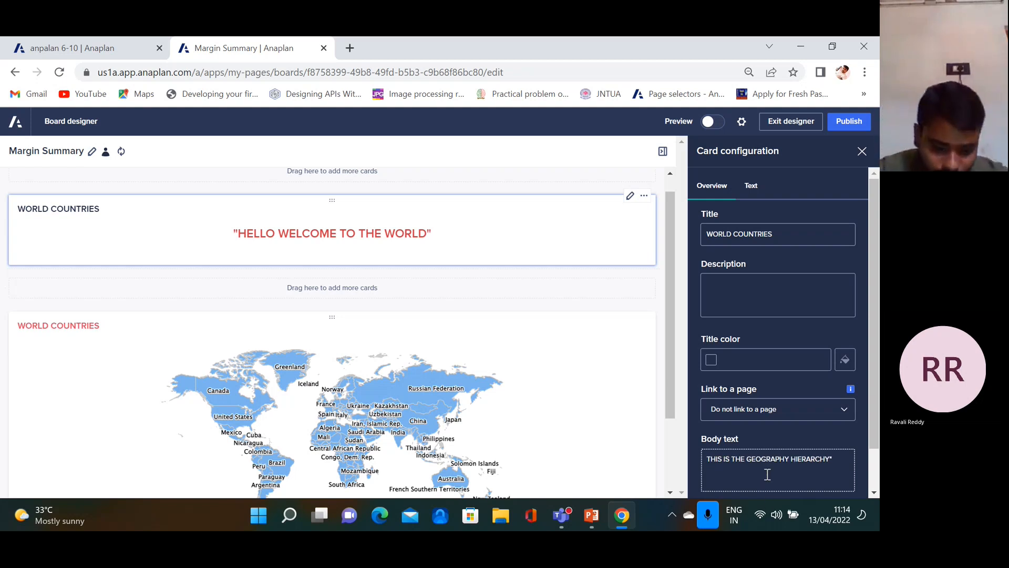
type("\"")
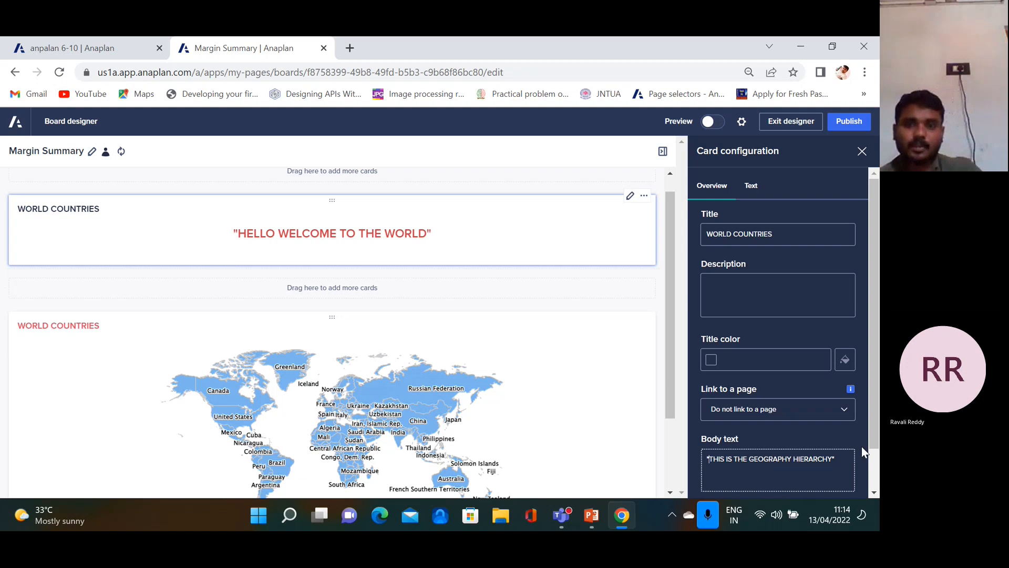
scroll(862, 450, "down", 2)
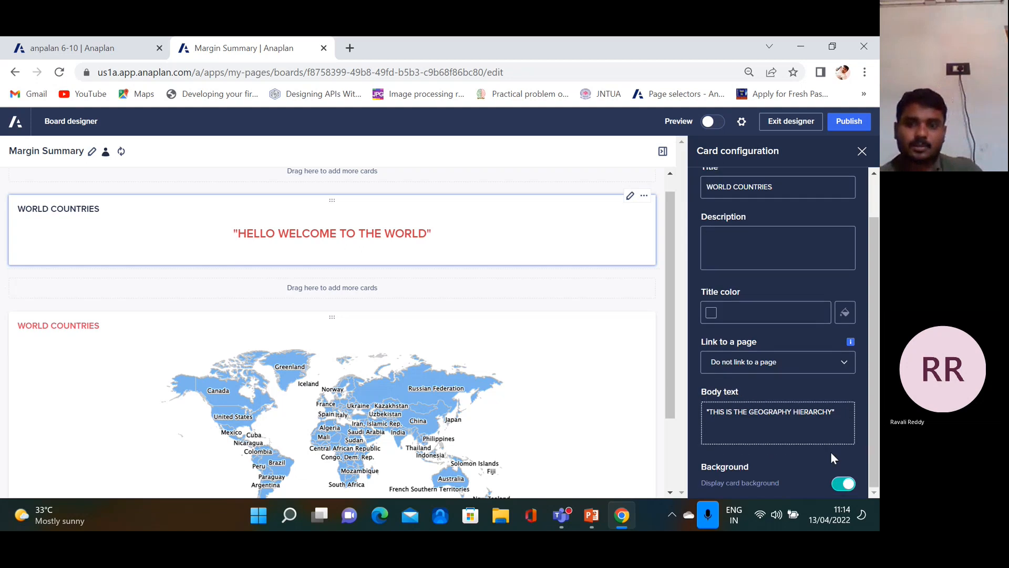
Publish the board and view the updated geography text above the map
left_click(847, 122)
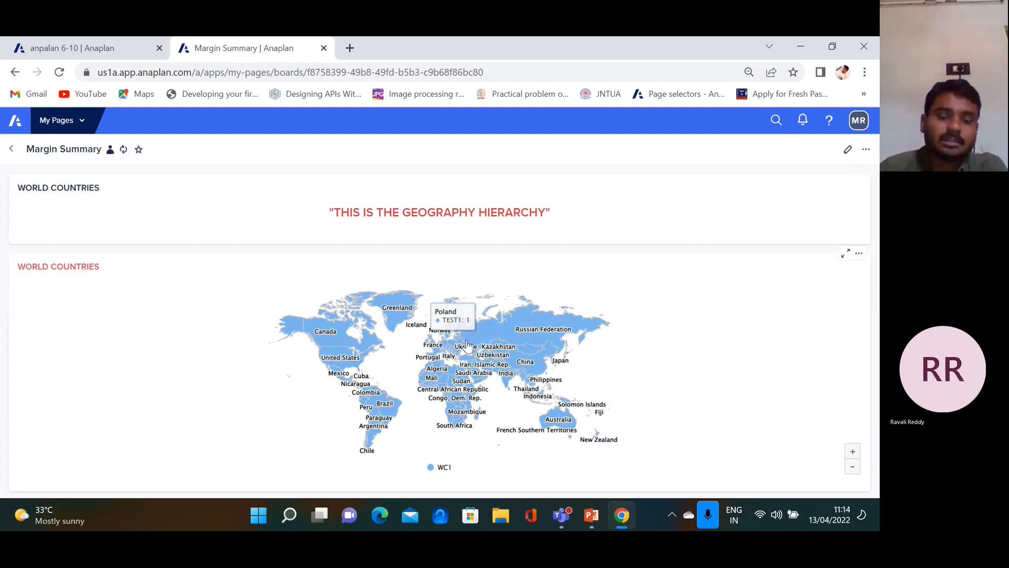
mouse_move(532, 328)
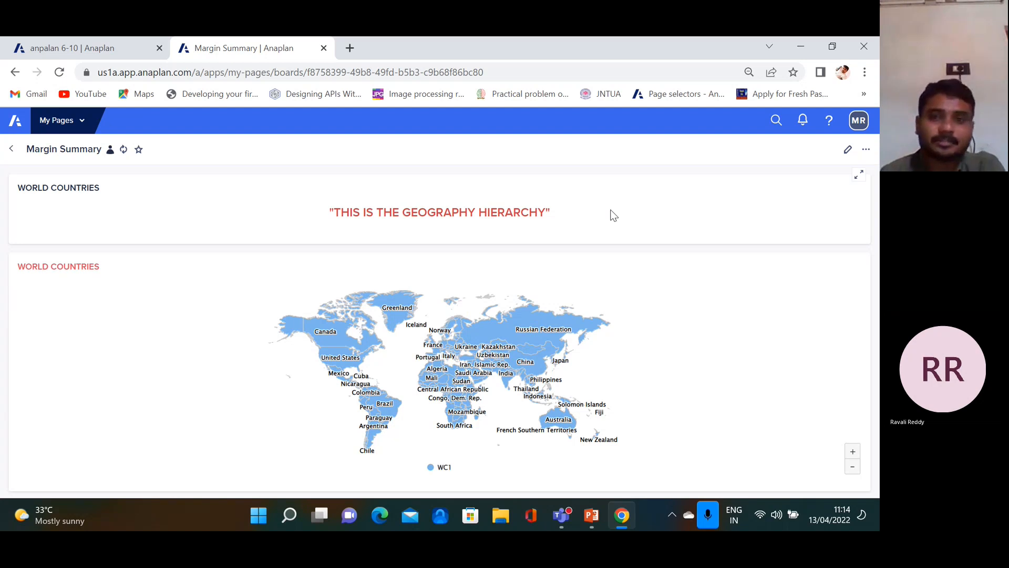
Reopen Margin Summary in Board designer and drop a Grid card below the map
left_click(848, 151)
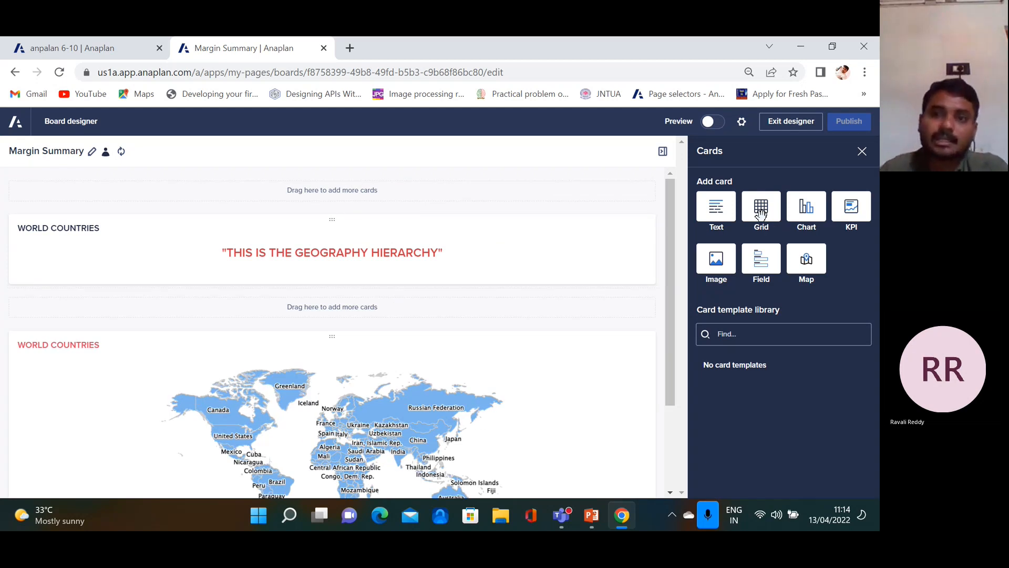
left_click_drag(673, 345, 662, 443)
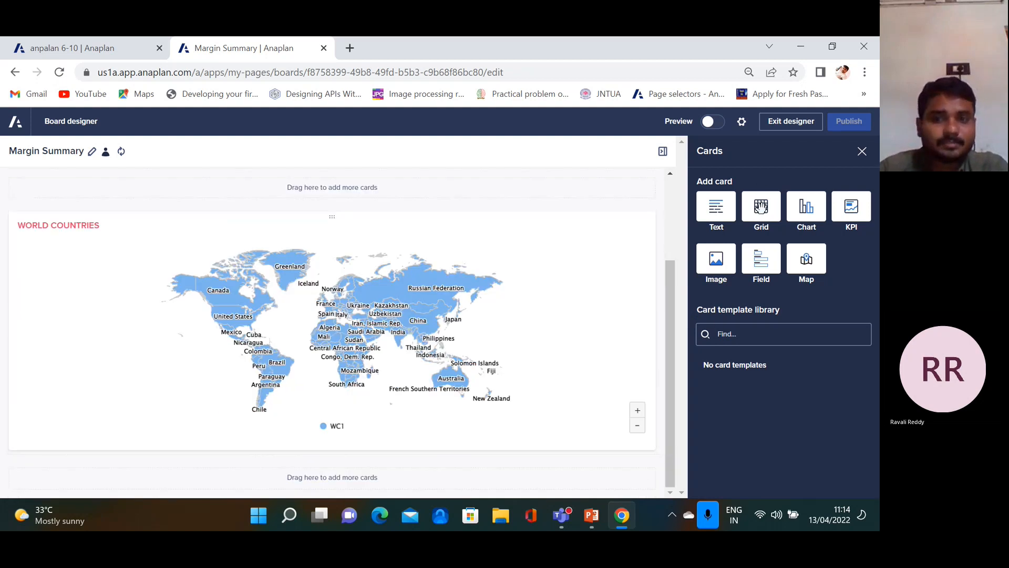
left_click_drag(761, 206, 360, 455)
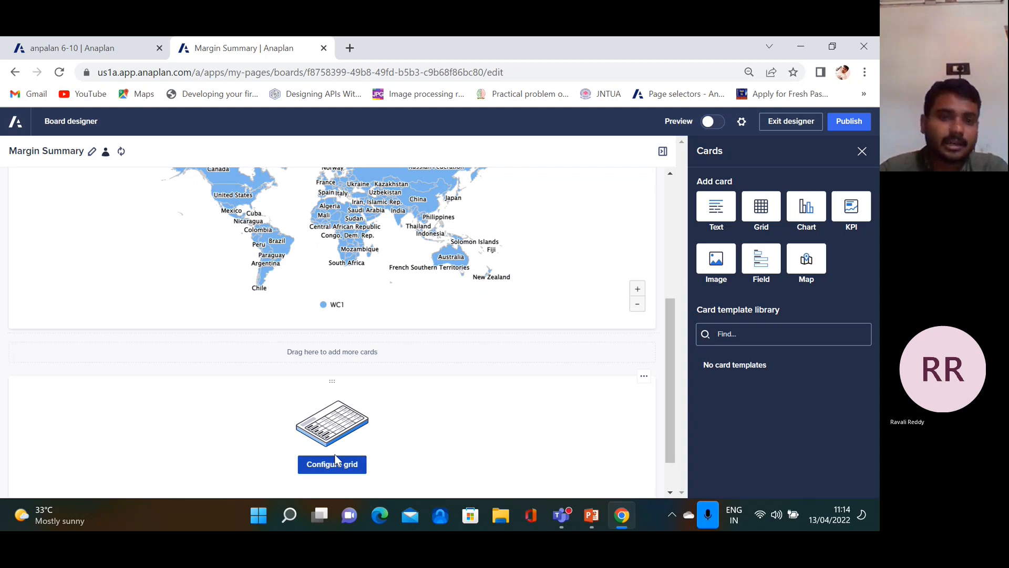
Set the new grid's data source to EMP02 EMPLOYEE EXPENSES and apply it
left_click(342, 465)
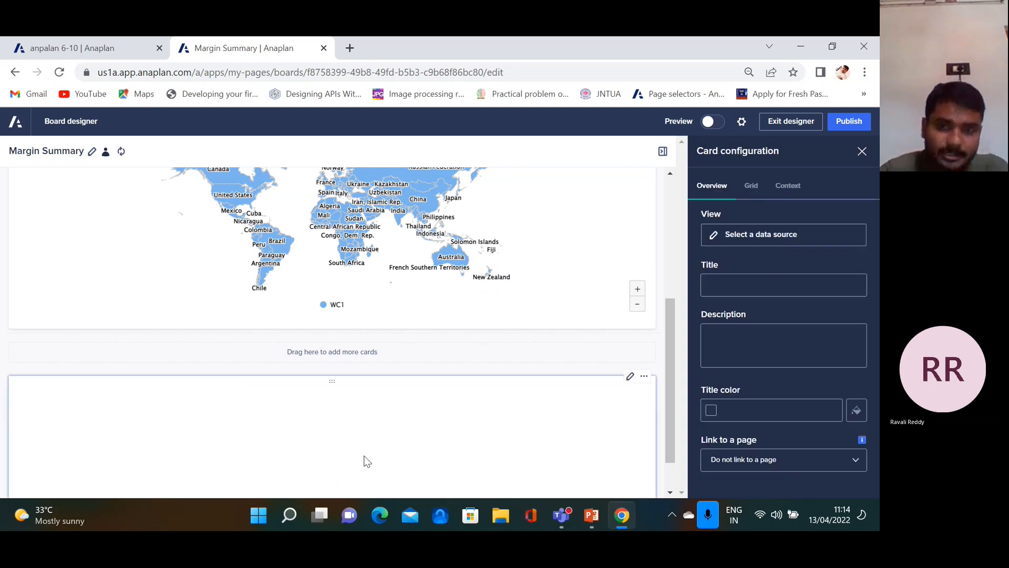
left_click(767, 237)
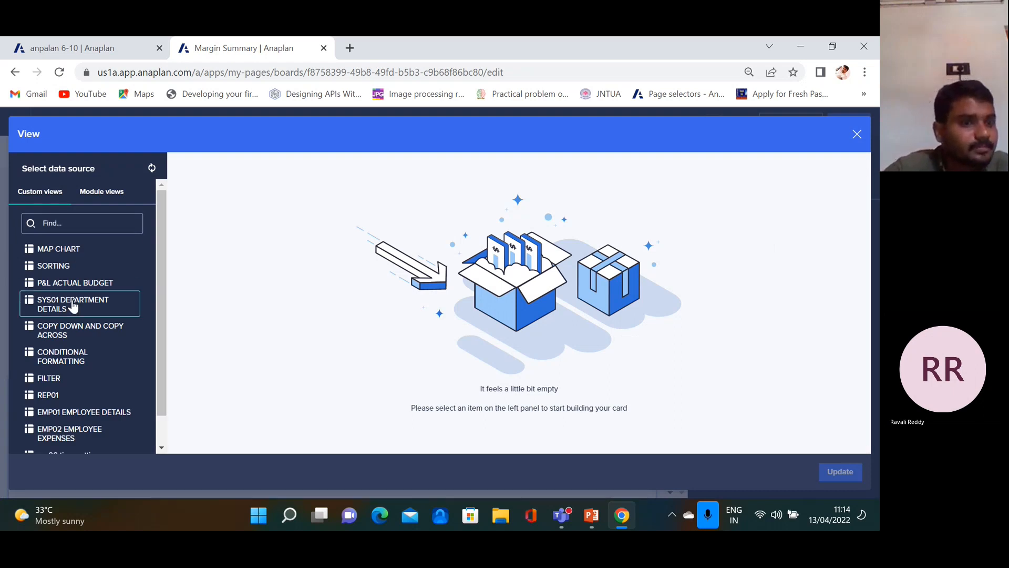
scroll(68, 307, "down", 1)
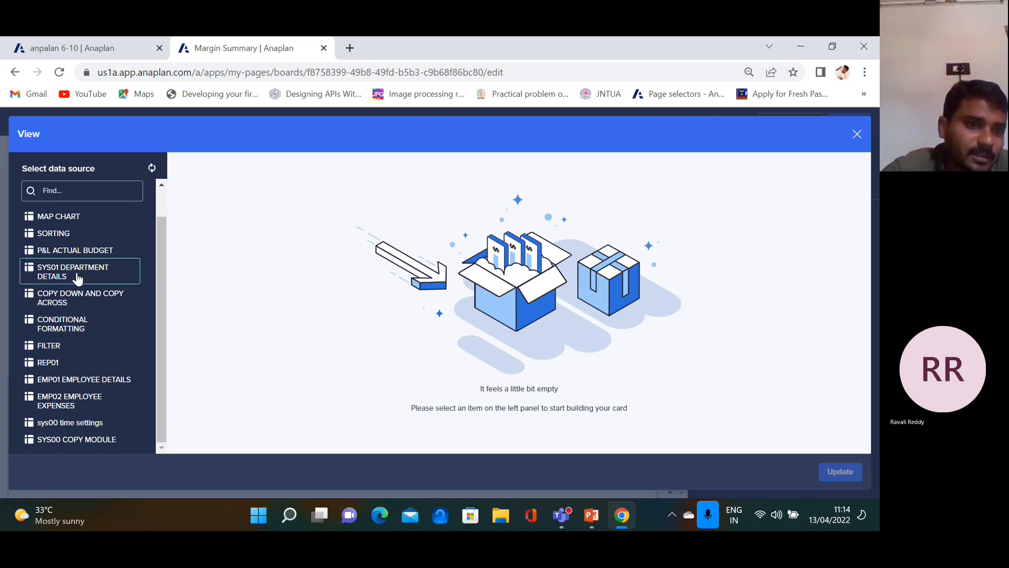
left_click(83, 401)
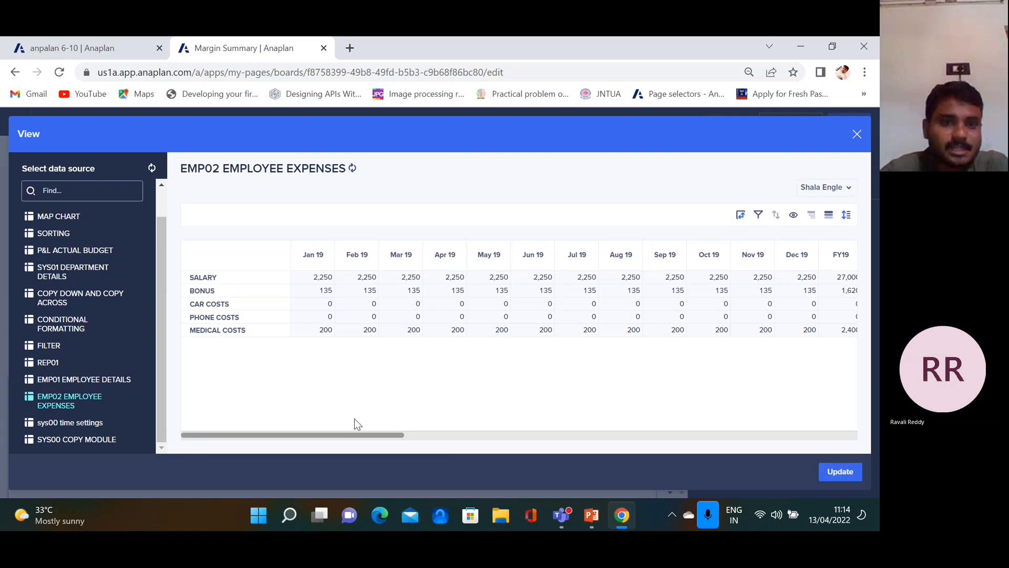
left_click(840, 473)
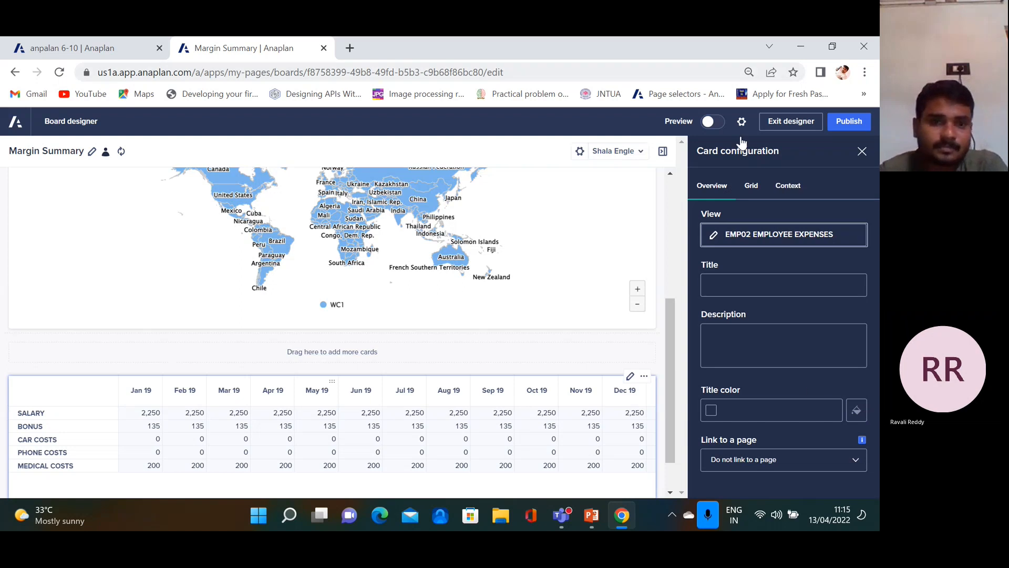
Allow users to enter and edit cell data in the grid card's display settings
mouse_move(171, 491)
left_mouse_down()
mouse_move(212, 495)
mouse_move(160, 490)
left_mouse_up()
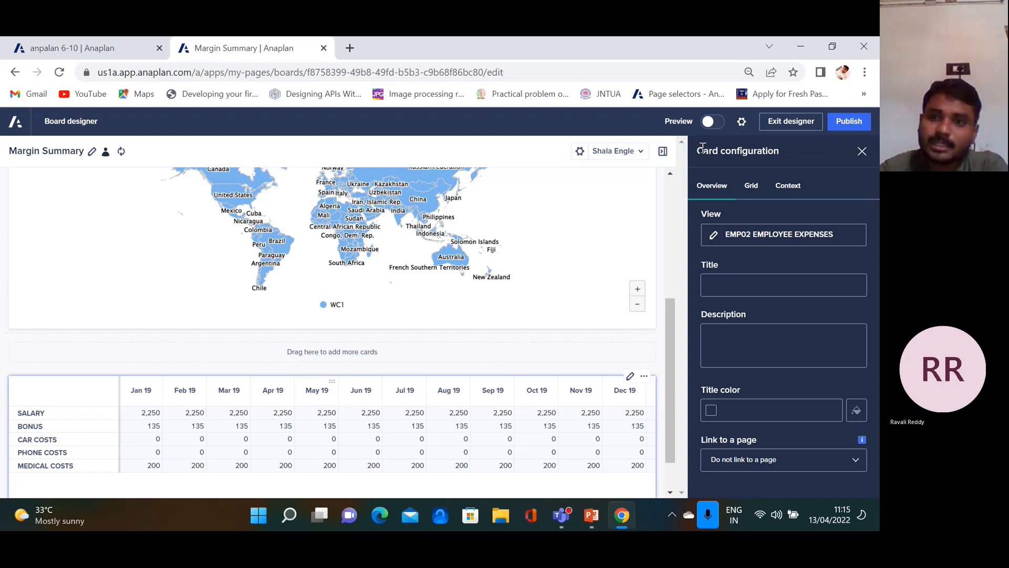
left_click(749, 186)
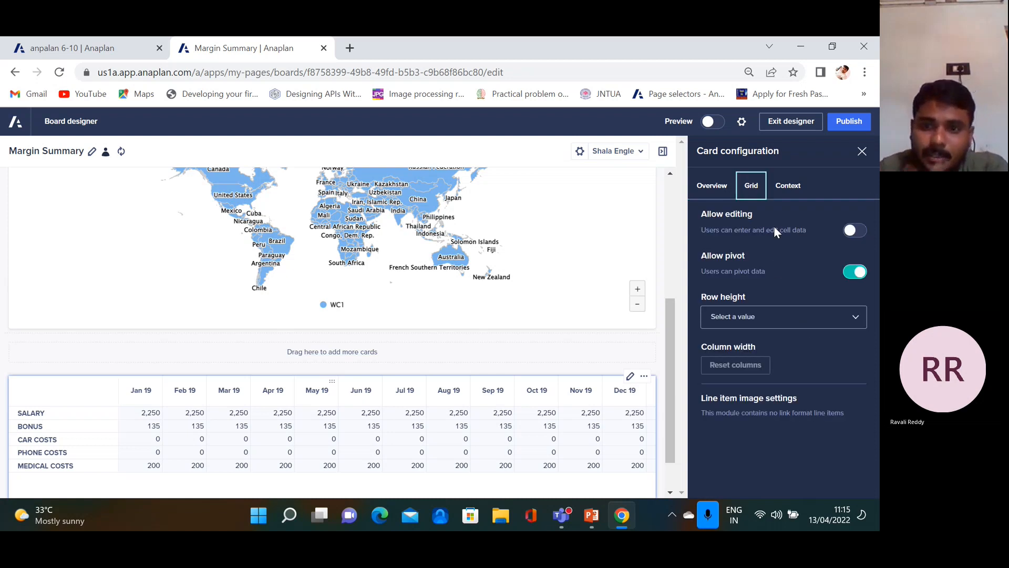
left_click(854, 232)
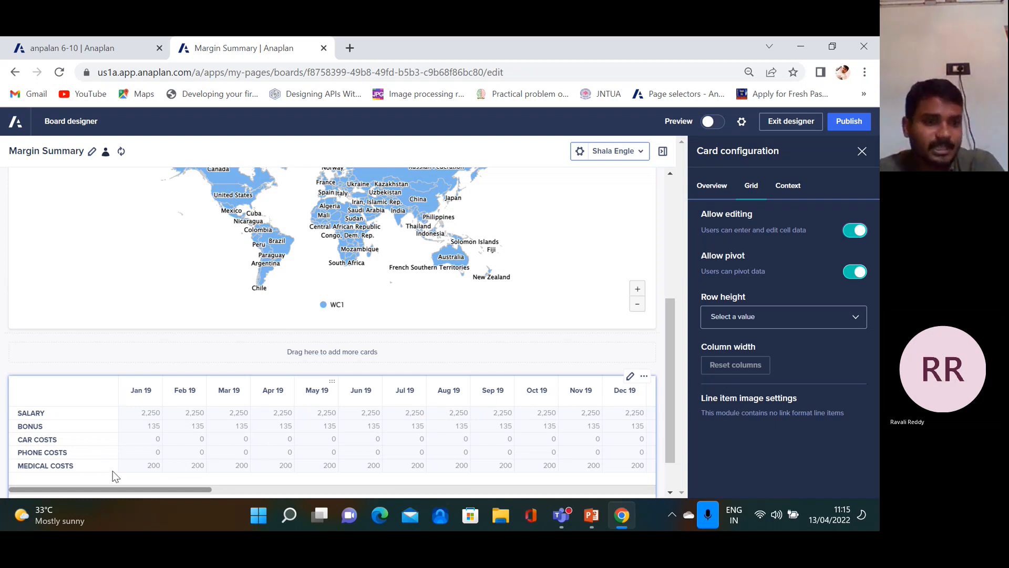
Review the grid card's context settings and publish the Margin Summary board
left_click(792, 192)
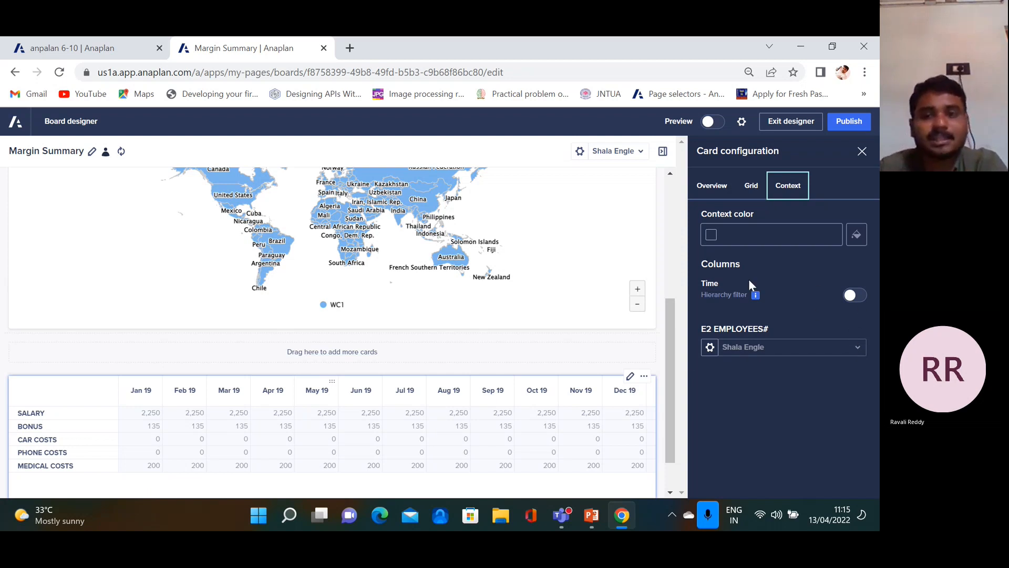
left_click(751, 189)
left_click(715, 189)
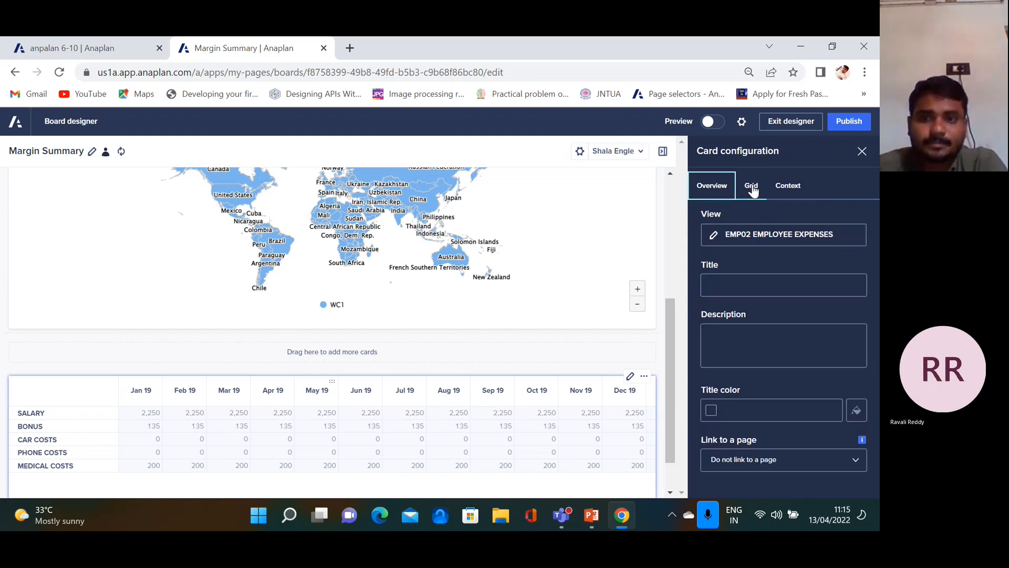
left_click(800, 188)
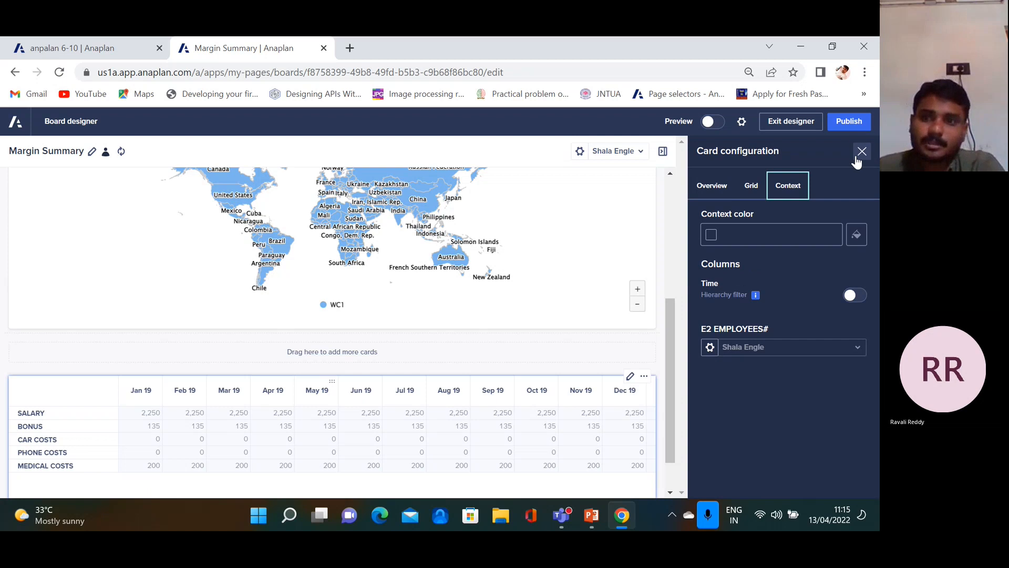
left_click(847, 124)
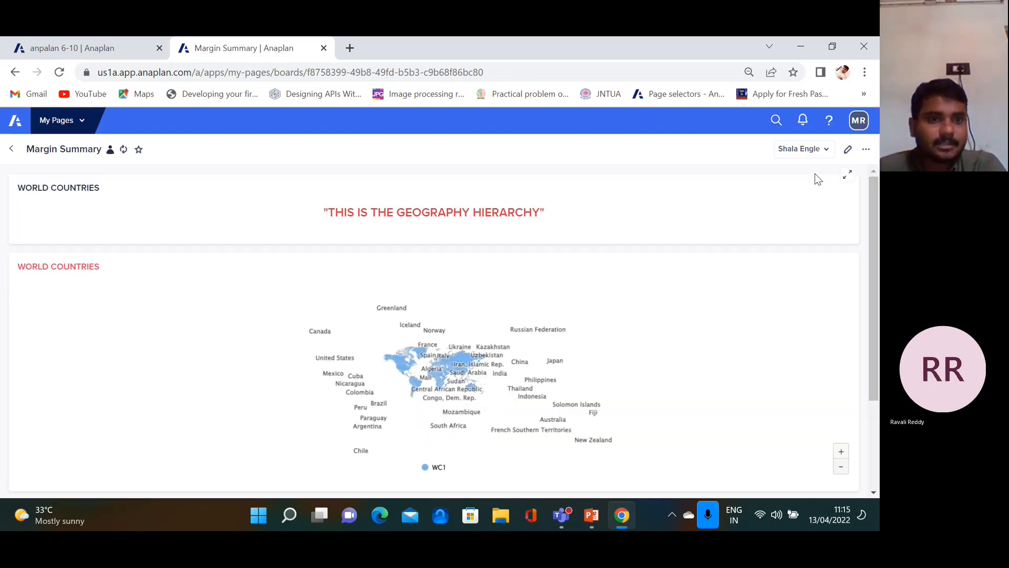
Check the page options menu and put the published Margin Summary board back into Board designer
scroll(872, 303, "down", 3)
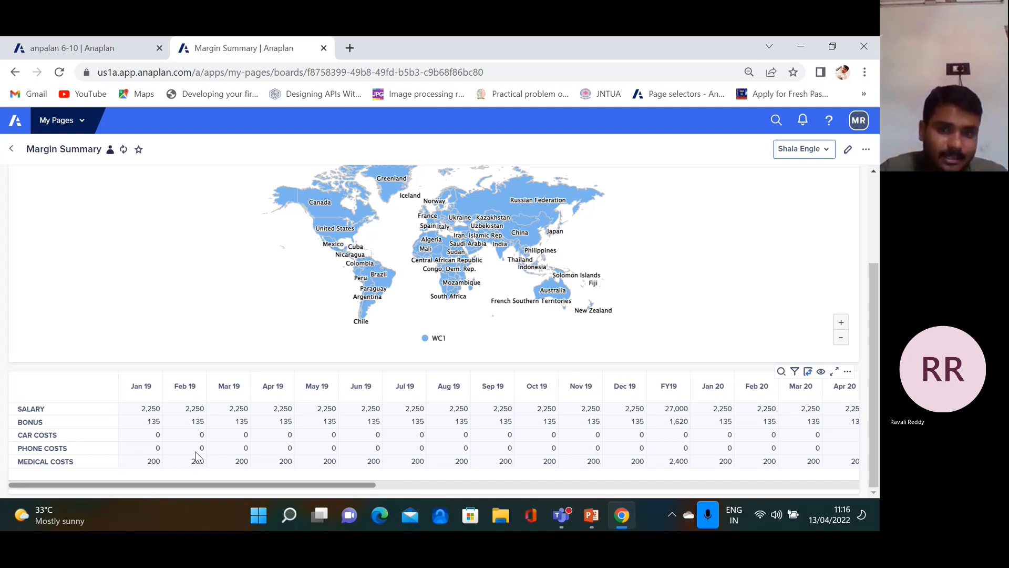
left_click(864, 150)
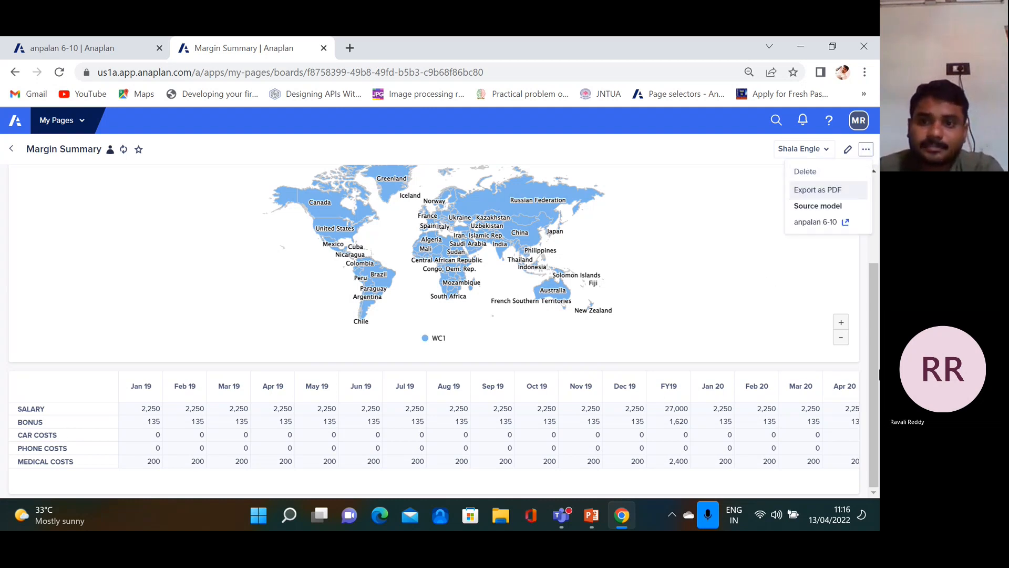
left_click(762, 315)
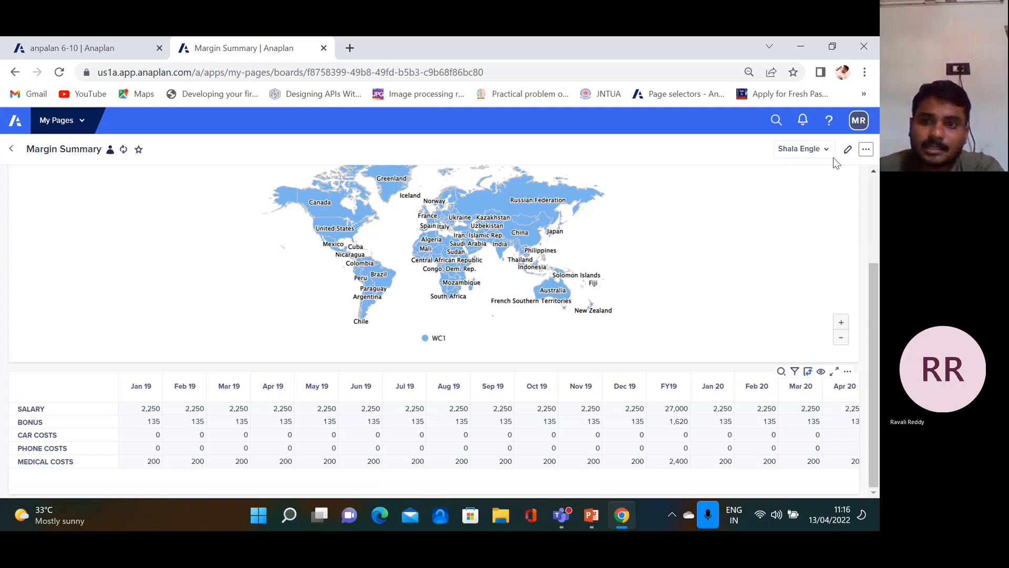
left_click(847, 150)
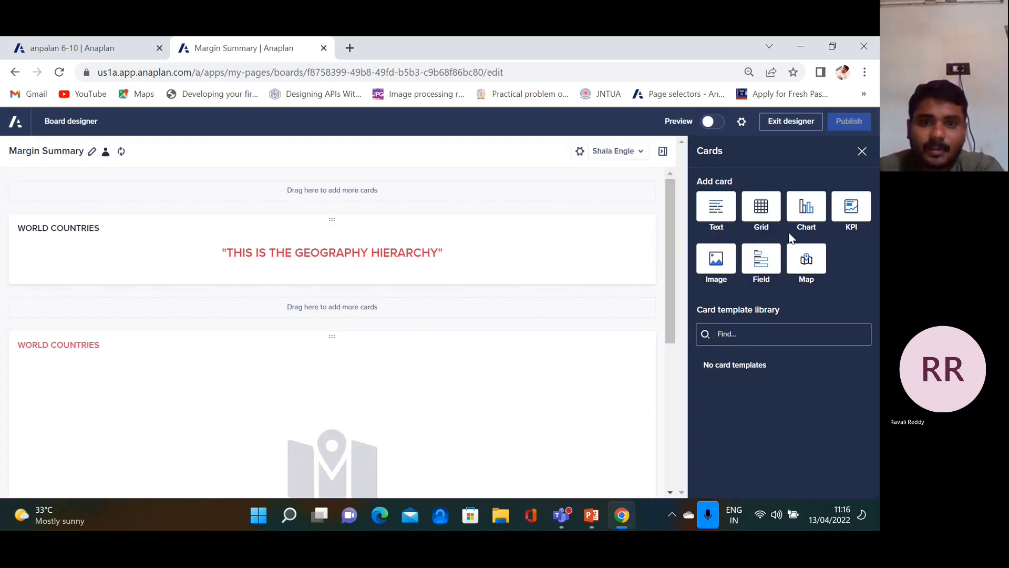
scroll(669, 317, "down", 3)
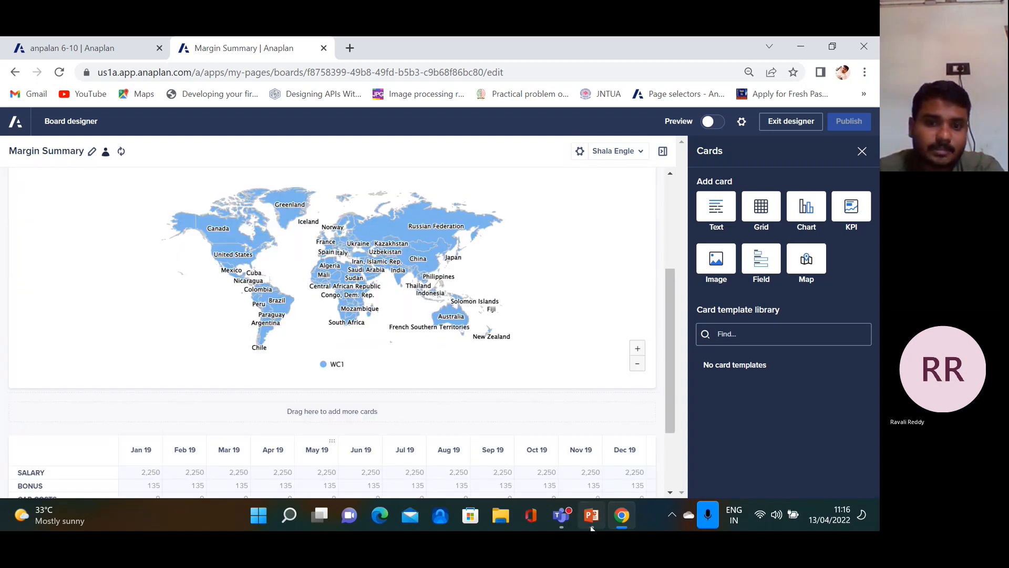
key("alt+Tab")
Step through the personal pages and card types slides to the Grid card slide
left_click(51, 379)
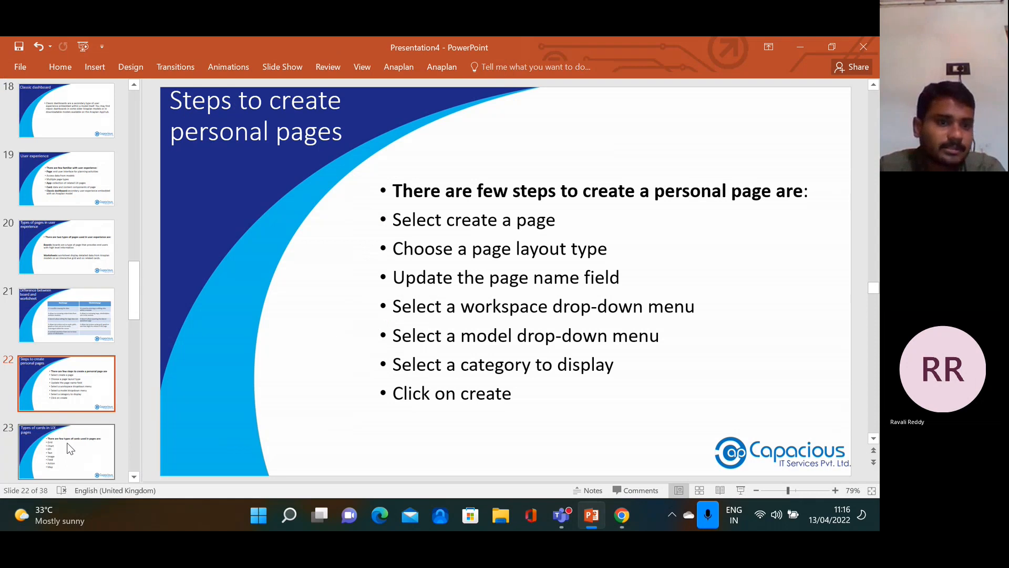
key("Down")
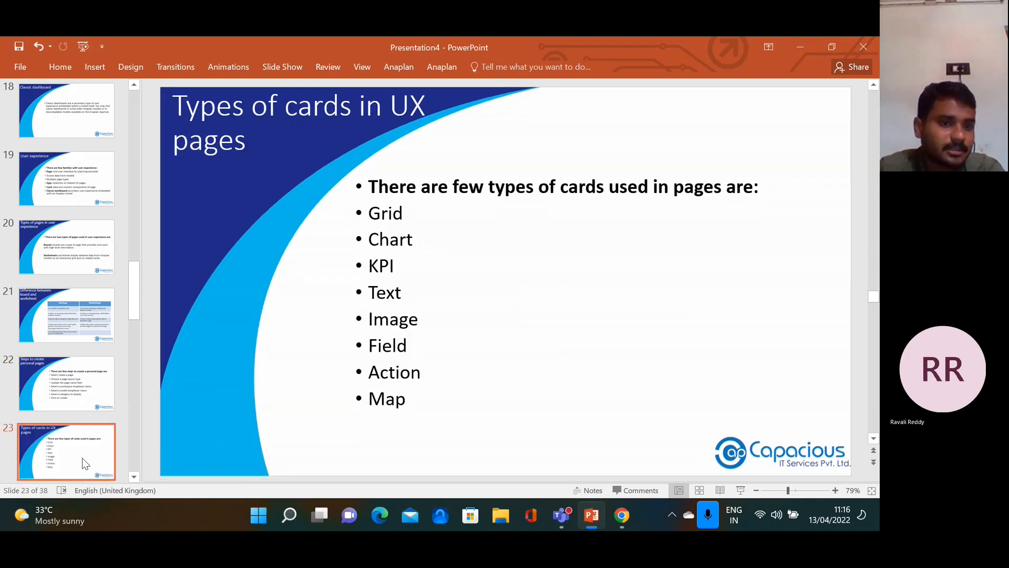
scroll(131, 474, "down", 2)
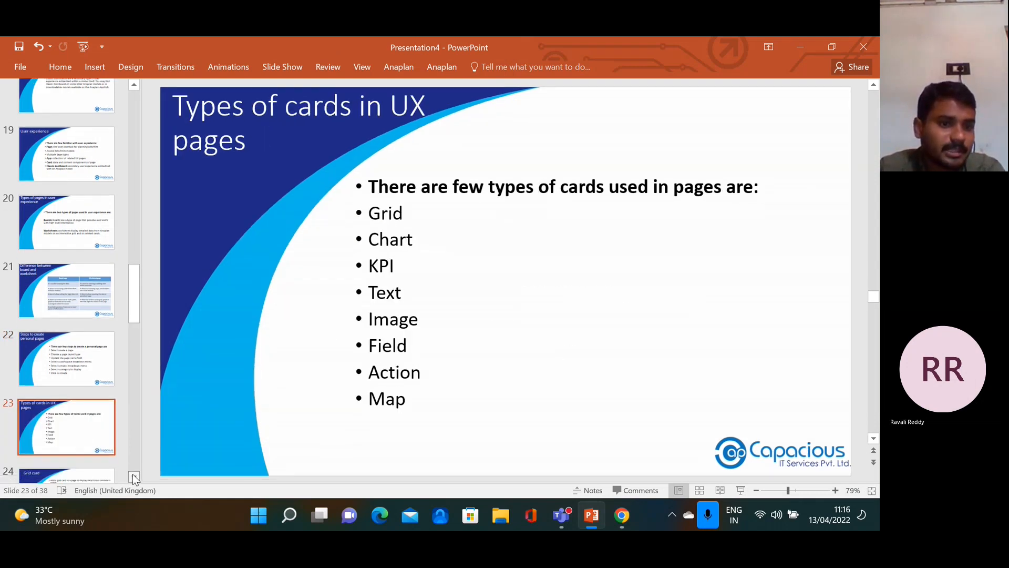
left_click(79, 451)
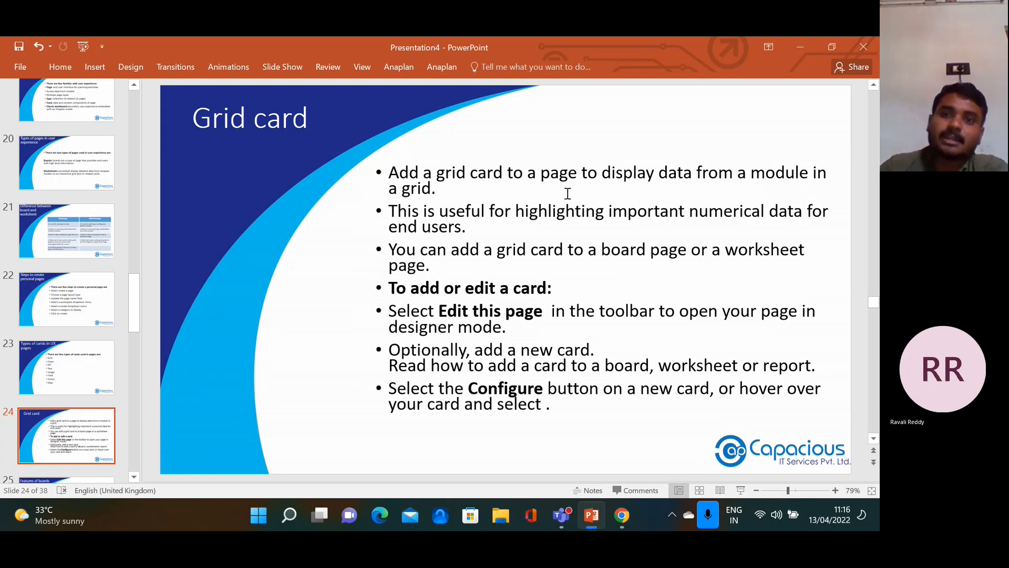
left_click(627, 525)
Scroll to the board's bottom and add a Chart card below the expenses grid
left_click_drag(666, 386, 664, 450)
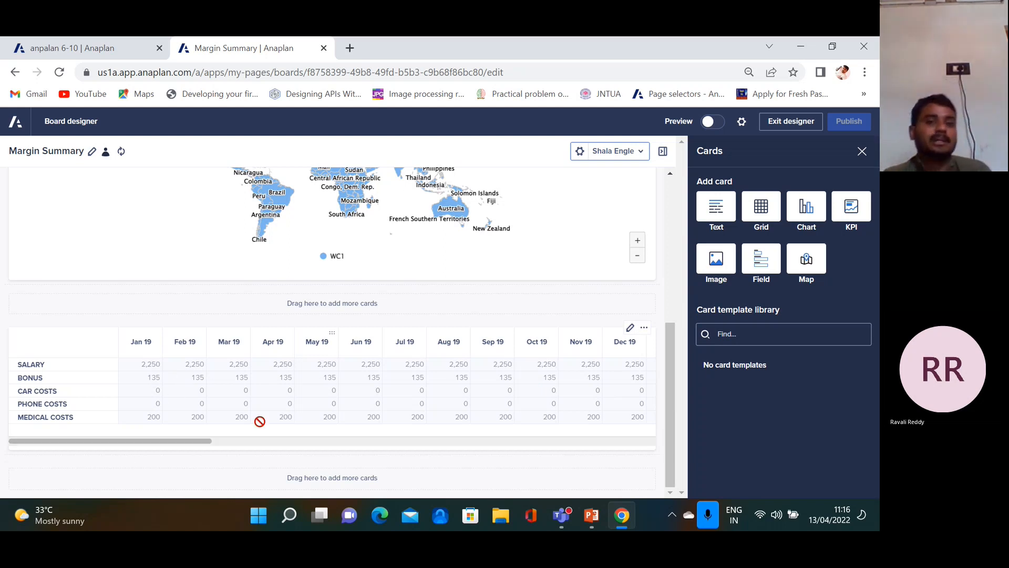
mouse_move(669, 356)
left_mouse_down()
mouse_move(672, 345)
mouse_move(673, 358)
left_mouse_up()
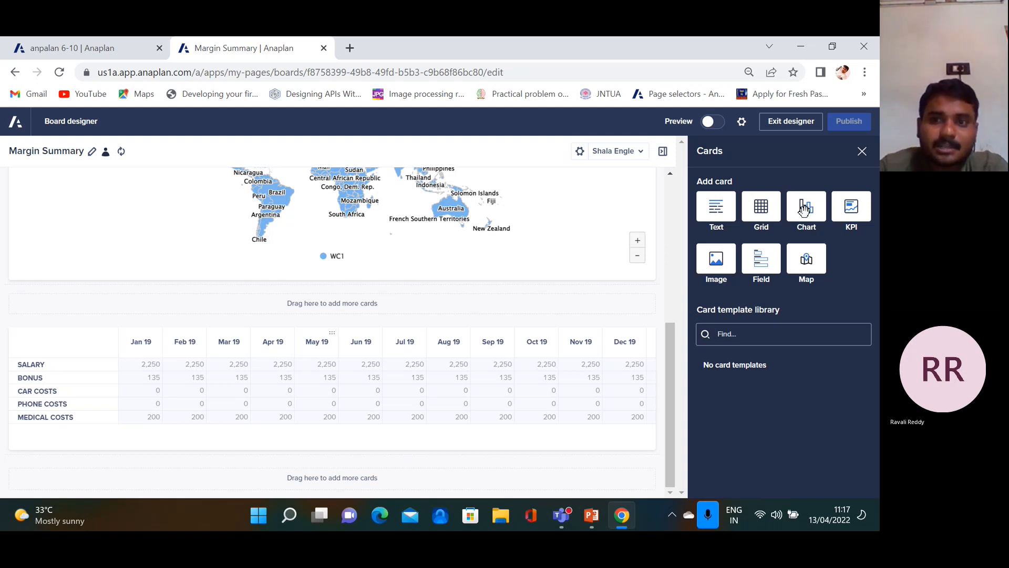
left_click(803, 211)
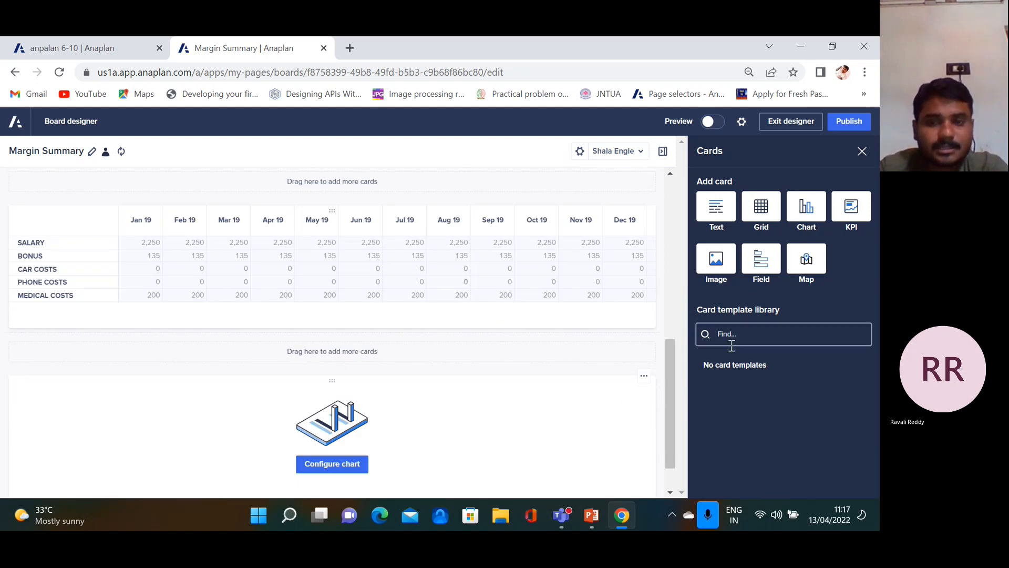
Configure the new chart card and pick EMP02 EMPLOYEE EXPENSES as its data source
scroll(670, 394, "down", 1)
scroll(669, 398, "down", 1)
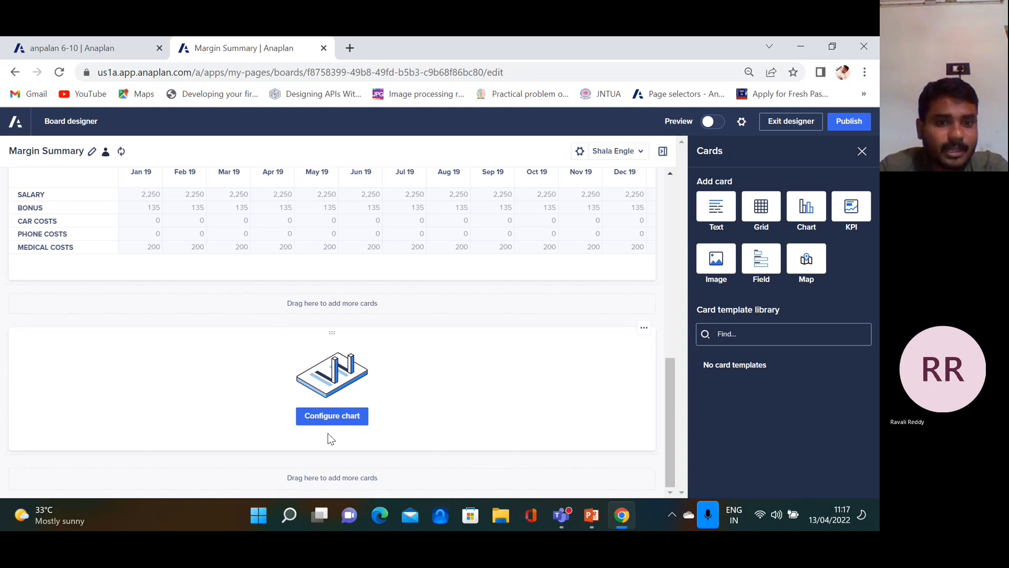
left_click(339, 417)
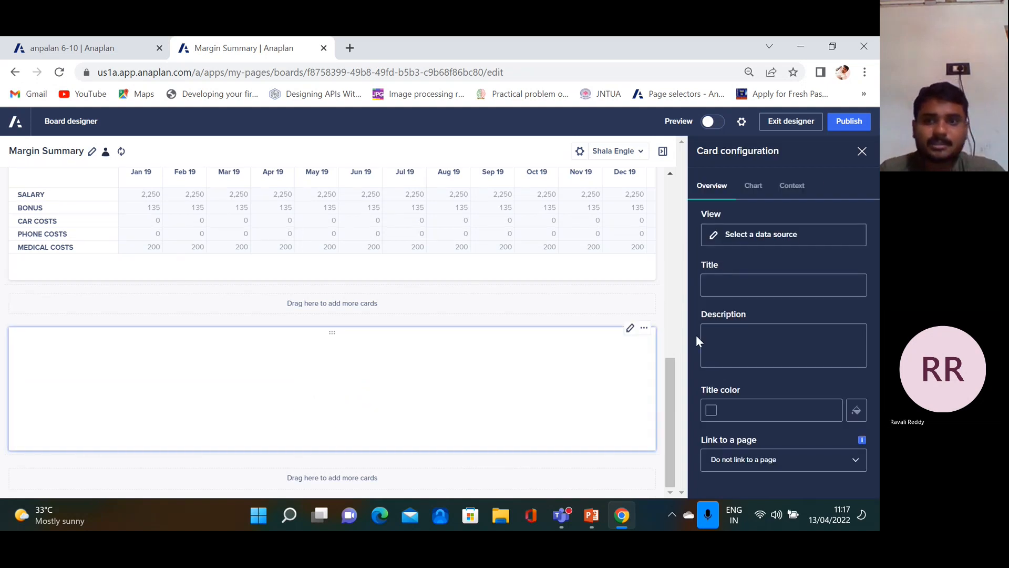
left_click(755, 241)
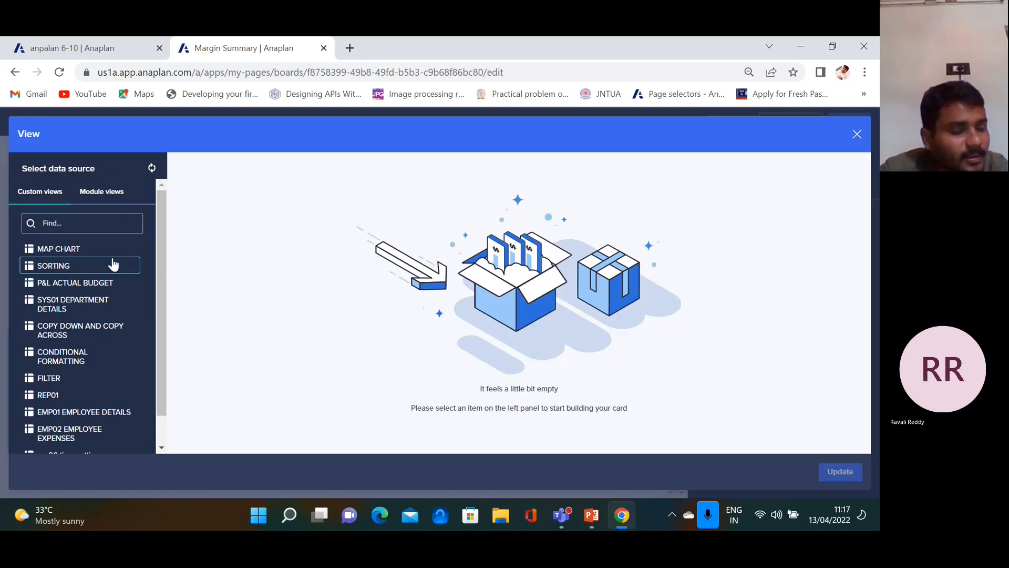
scroll(97, 316, "down", 1)
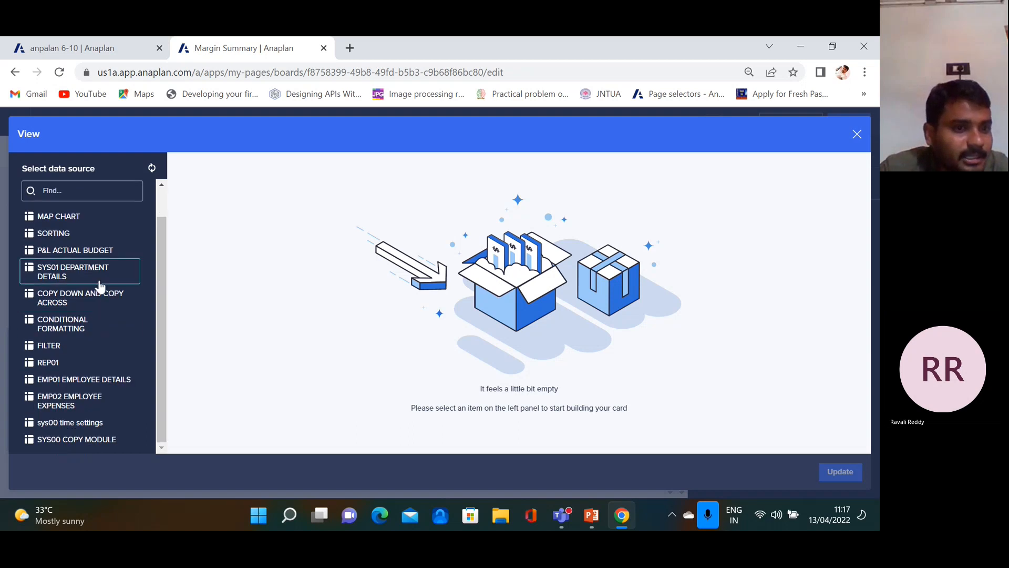
left_click(80, 405)
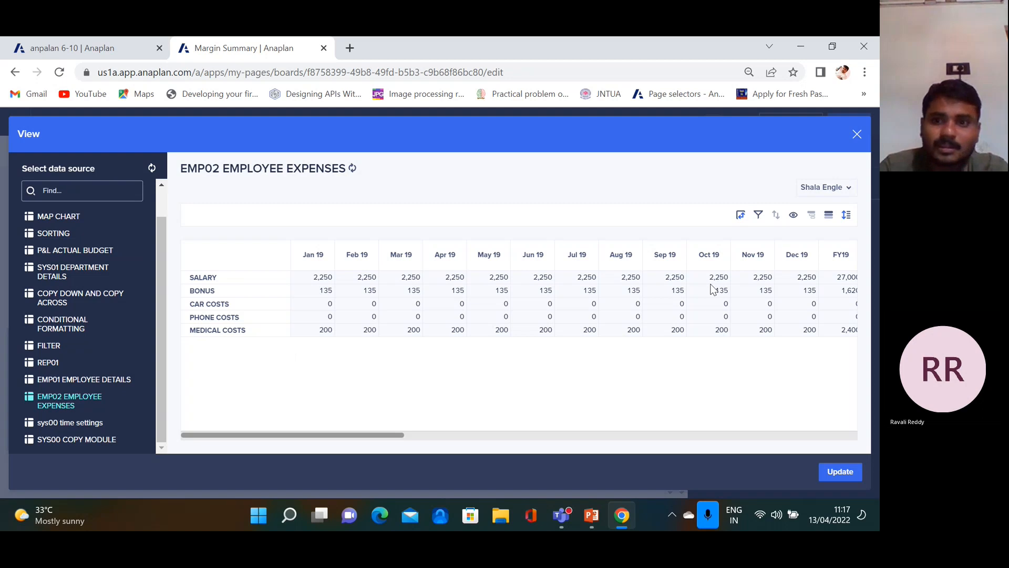
Apply the EMP02 data to the chart, then hide the SALARY, BONUS and CAR COSTS series
left_click(841, 475)
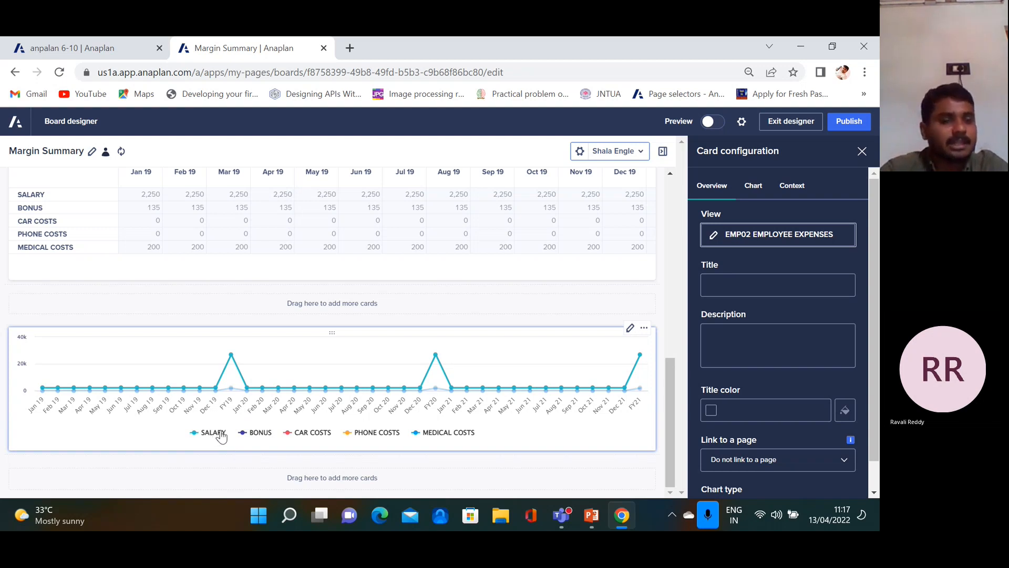
left_click(194, 434)
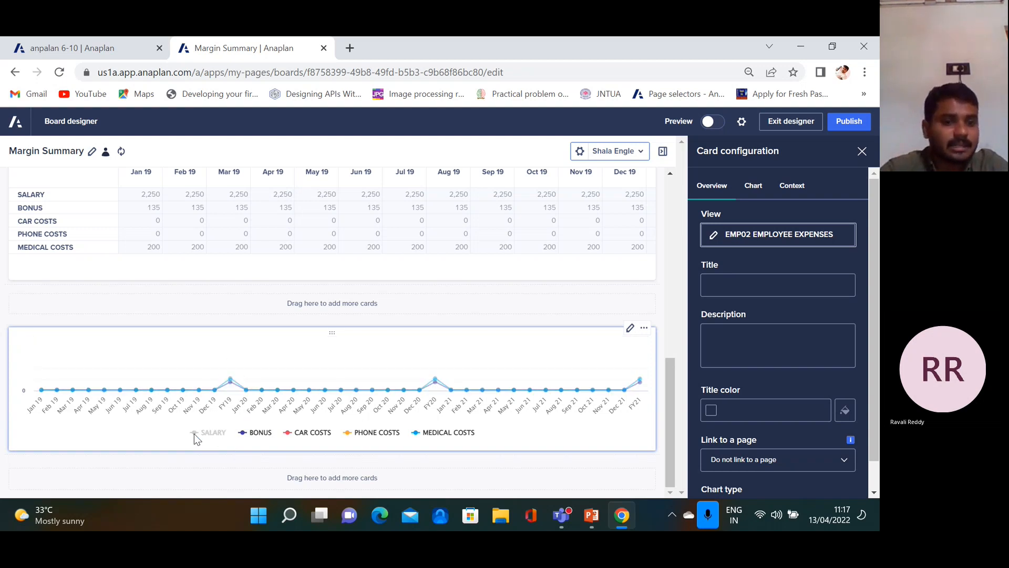
left_click(245, 435)
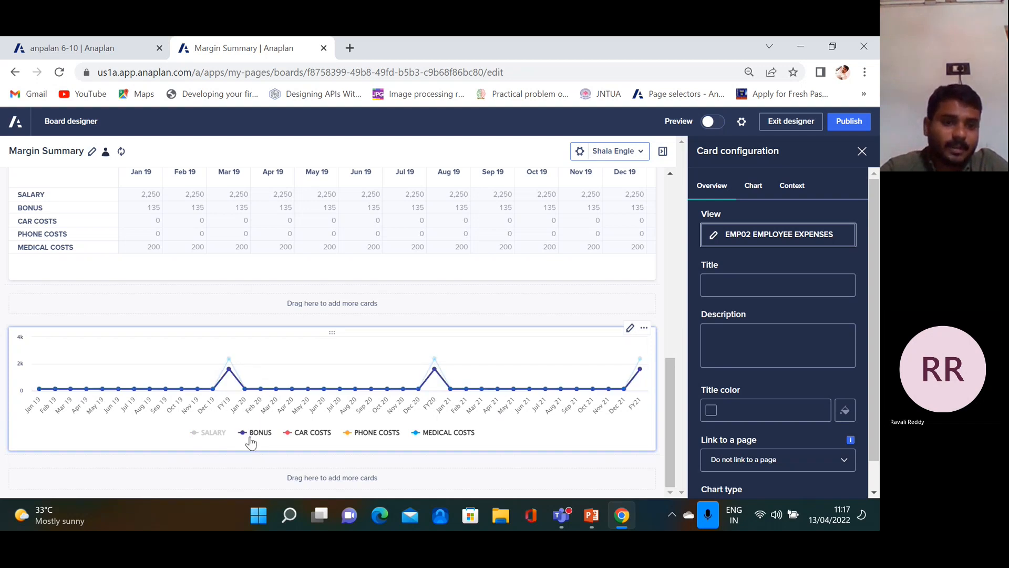
left_click(292, 436)
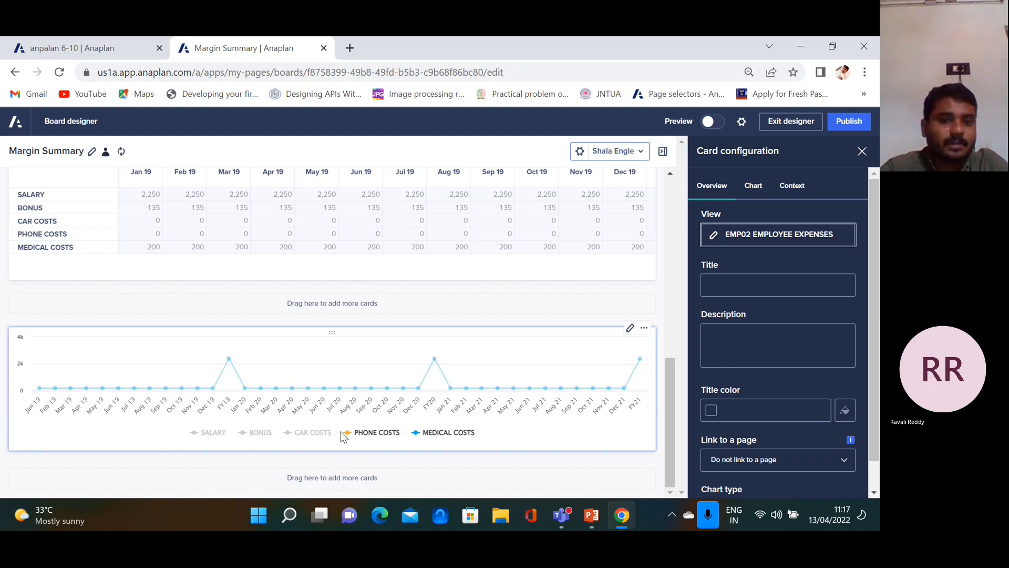
Restore the SALARY, BONUS and CAR COSTS series so all five expenses are plotted
left_click(196, 436)
left_click(196, 437)
left_click(199, 436)
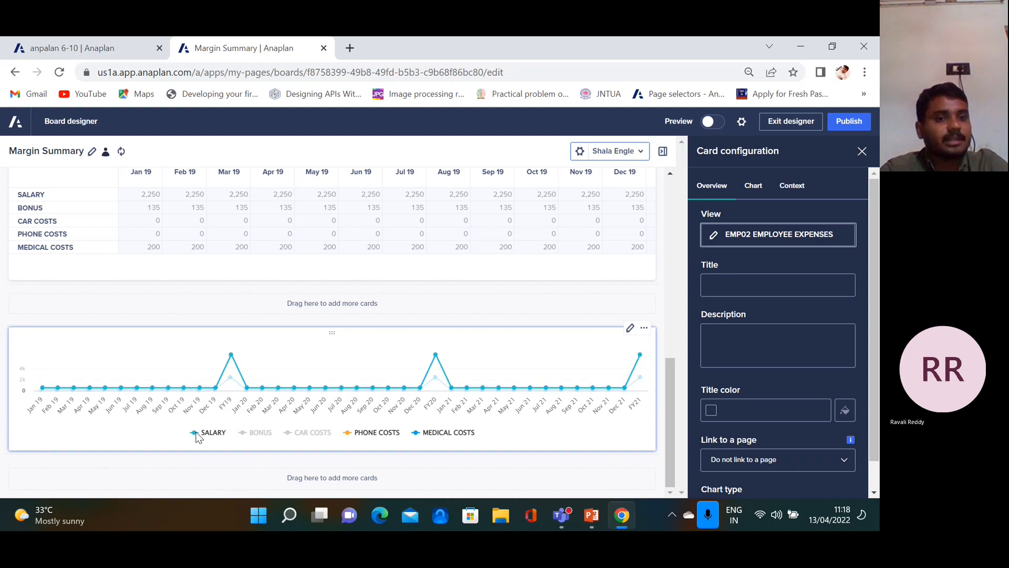
left_click(254, 436)
left_click(295, 435)
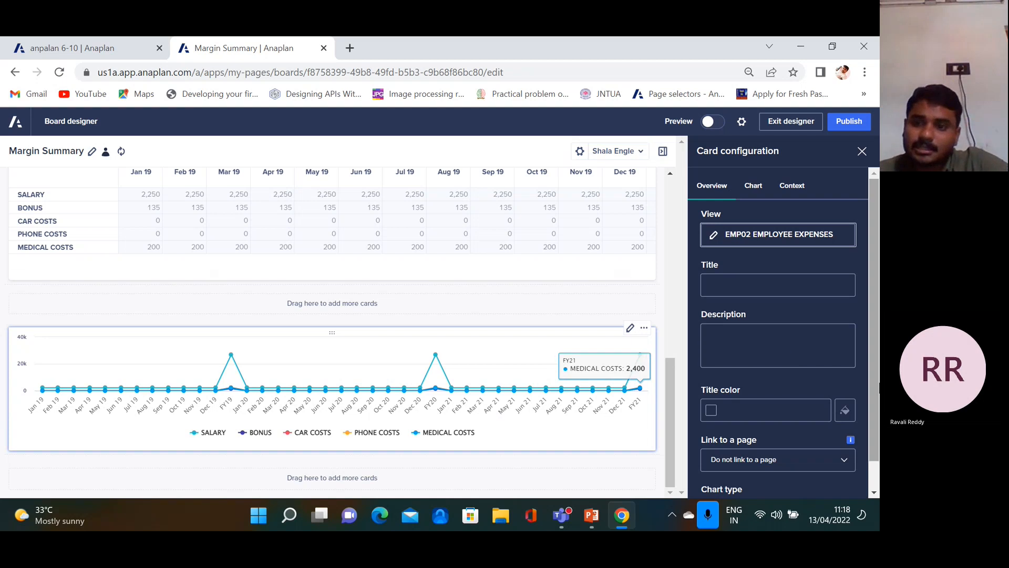
scroll(876, 274, "down", 2)
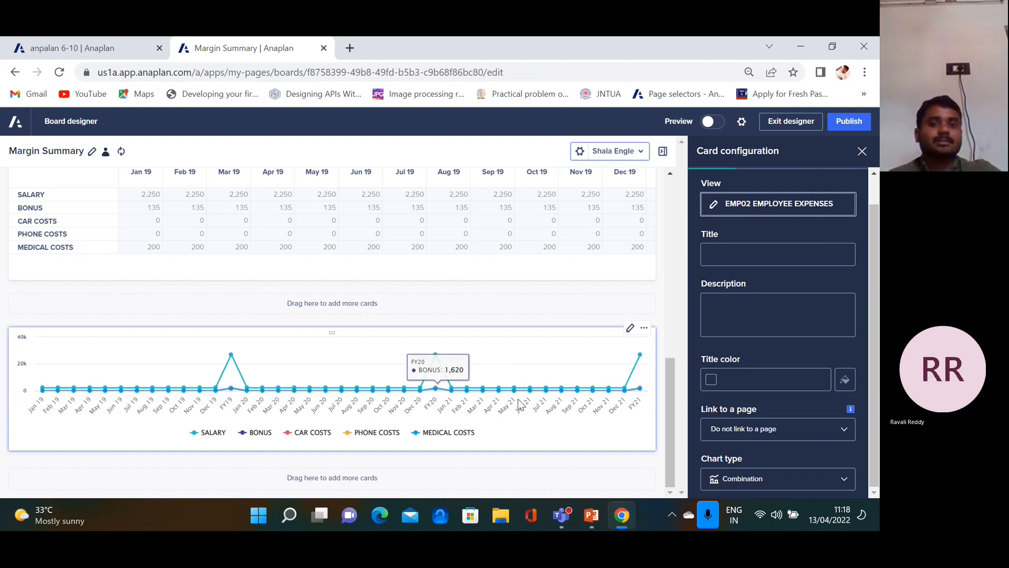
Change the expenses chart's type to Area
left_click(844, 479)
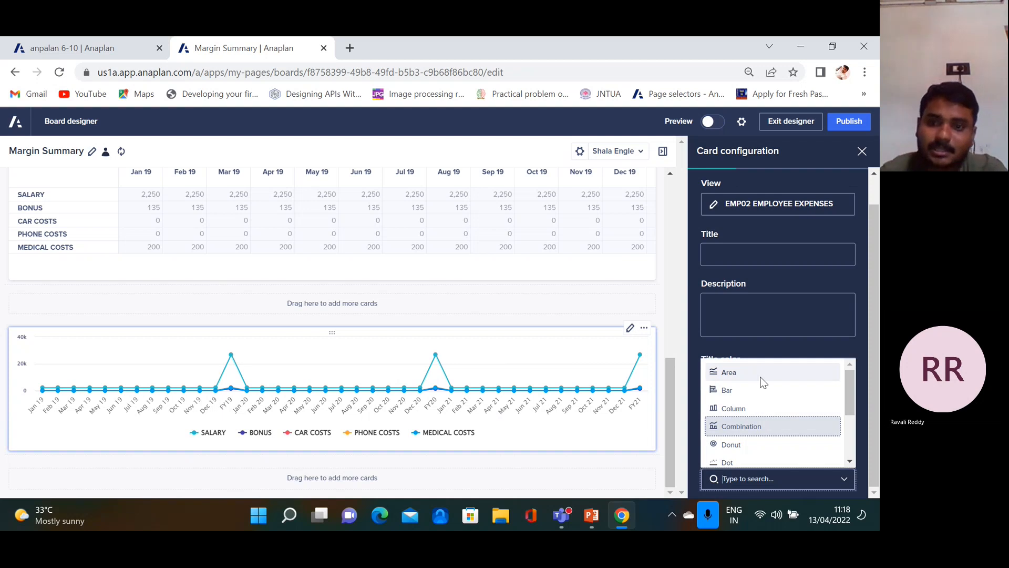
mouse_move(842, 407)
left_mouse_down()
mouse_move(856, 451)
mouse_move(847, 398)
left_mouse_up()
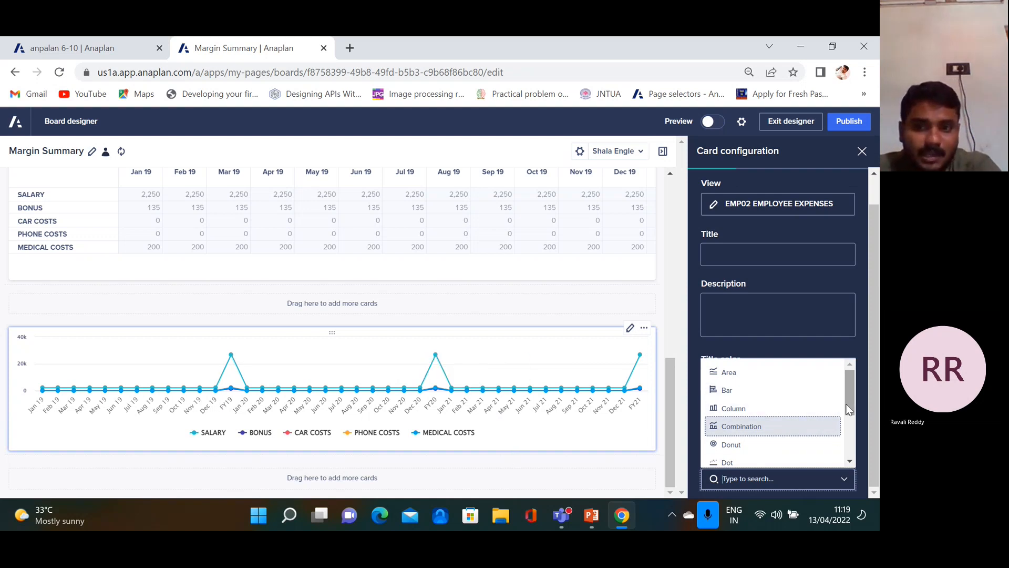
mouse_move(853, 404)
left_mouse_down()
mouse_move(854, 437)
mouse_move(850, 399)
left_mouse_up()
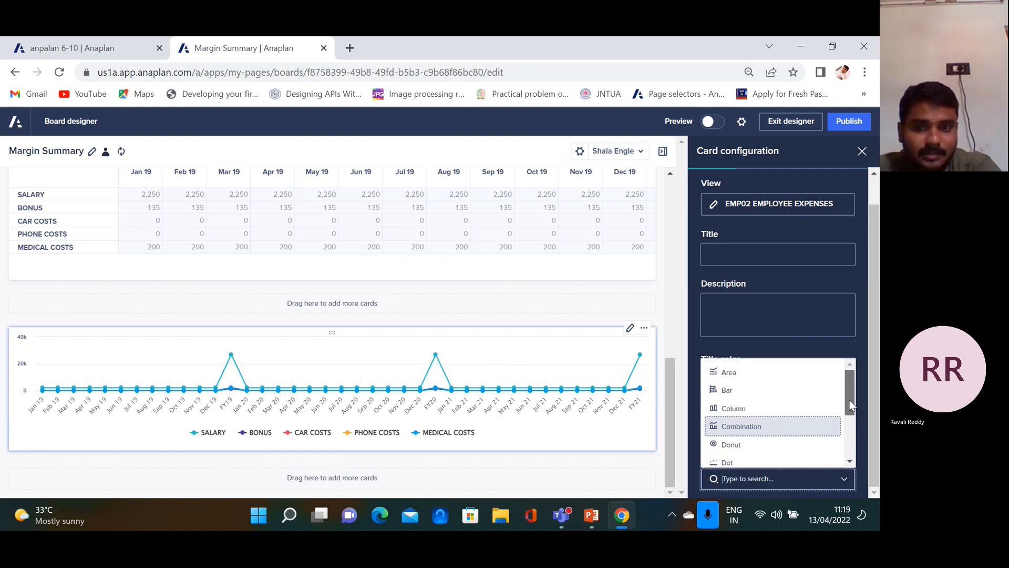
left_click(736, 375)
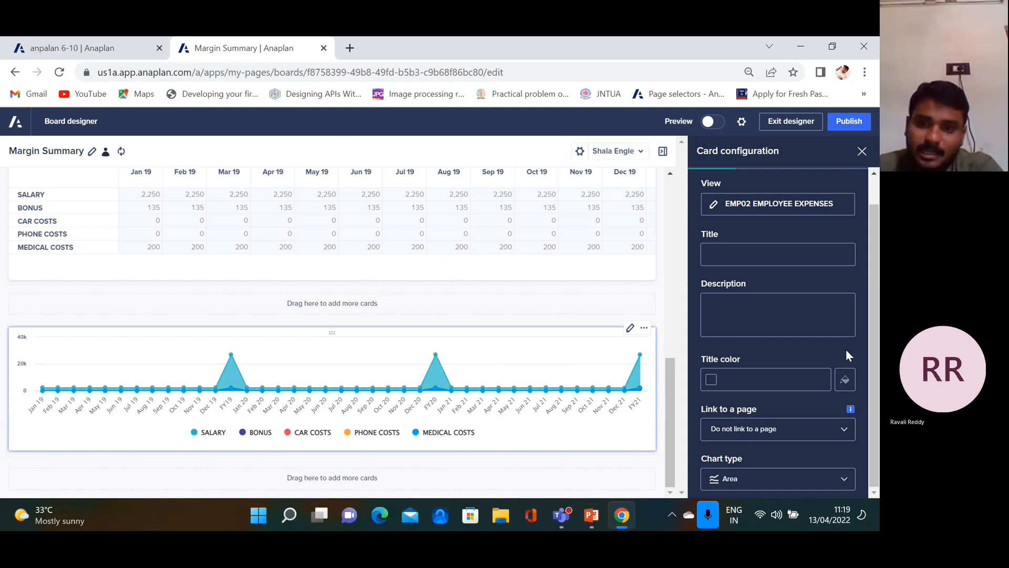
scroll(851, 404, "up", 1)
scroll(849, 447, "down", 1)
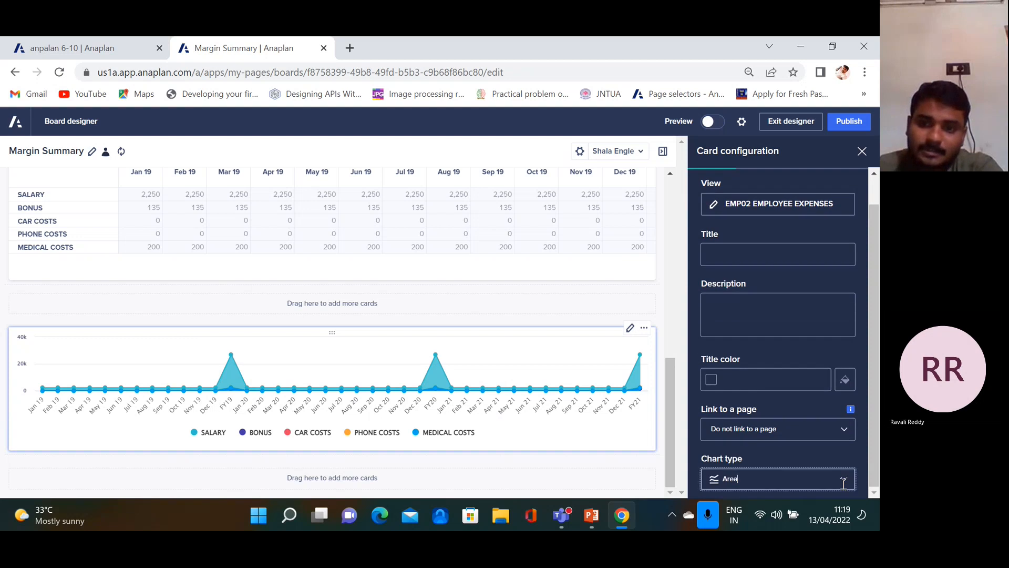
Preview the chart as a horizontal Bar, then settle on the Column chart type
left_click(843, 479)
left_click(728, 391)
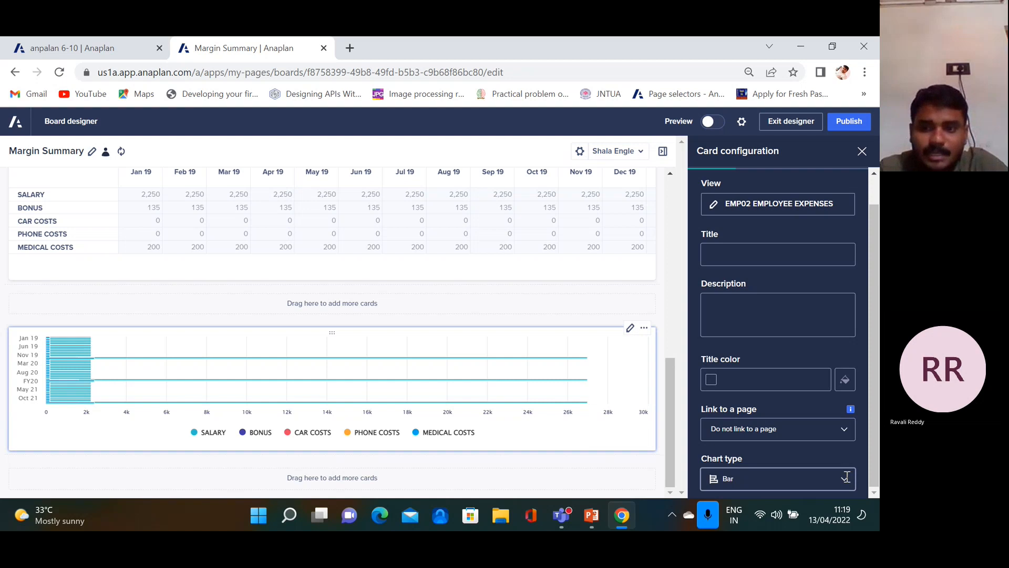
left_click(846, 476)
left_click(752, 407)
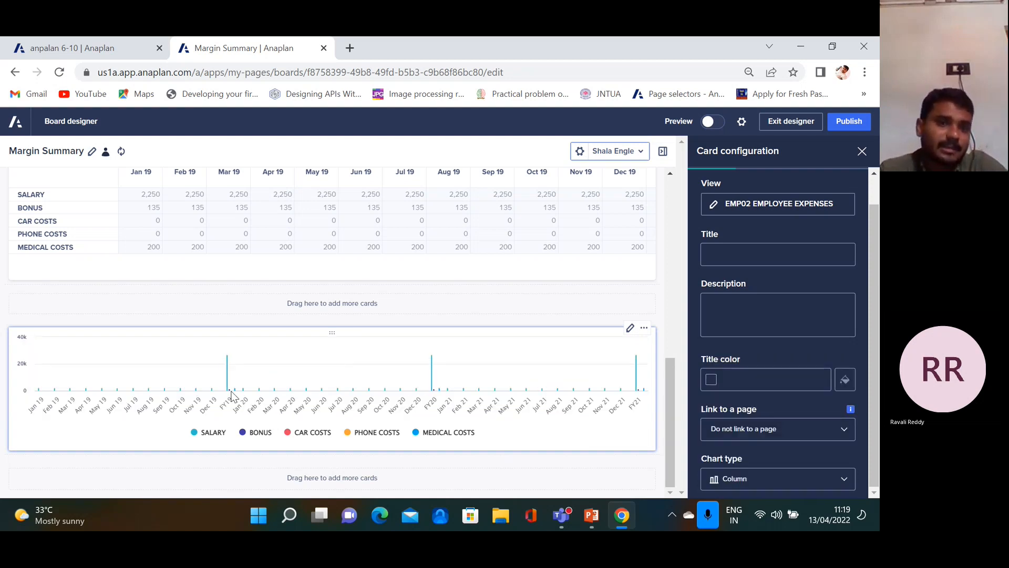
mouse_move(227, 374)
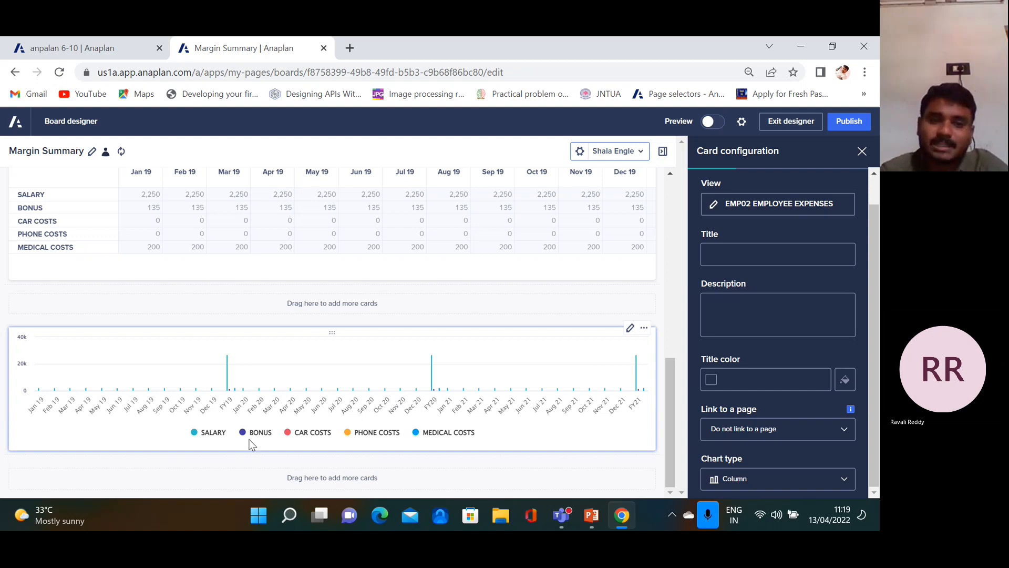
Switch the chart to Combination, then preview the expenses as a Pie chart
left_click(845, 479)
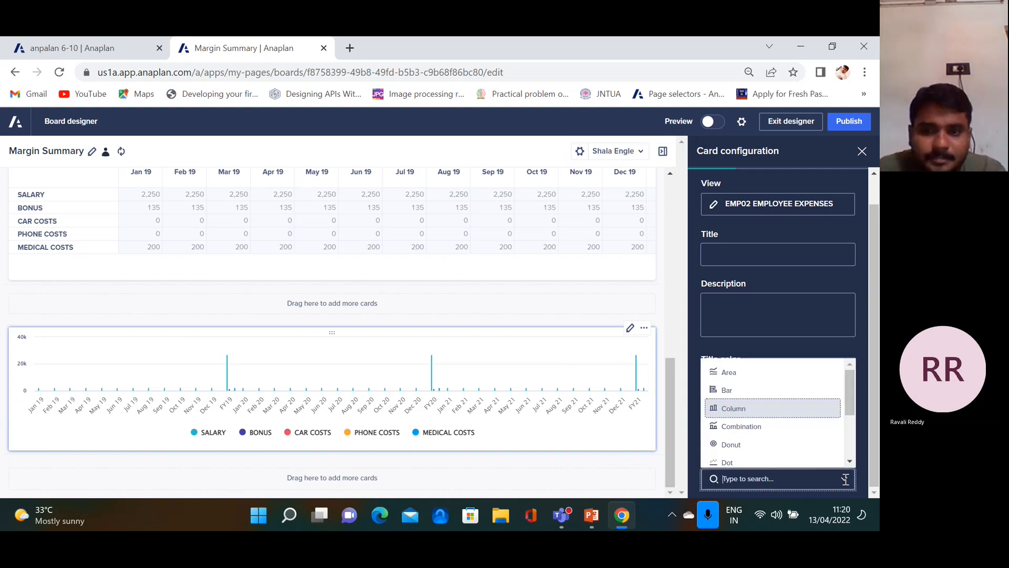
left_click(741, 426)
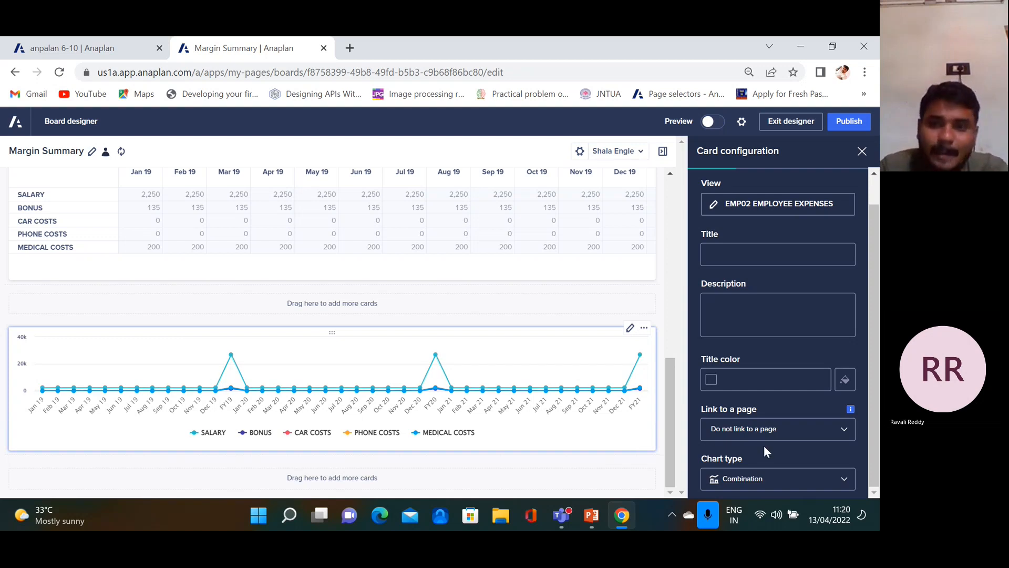
left_click(844, 480)
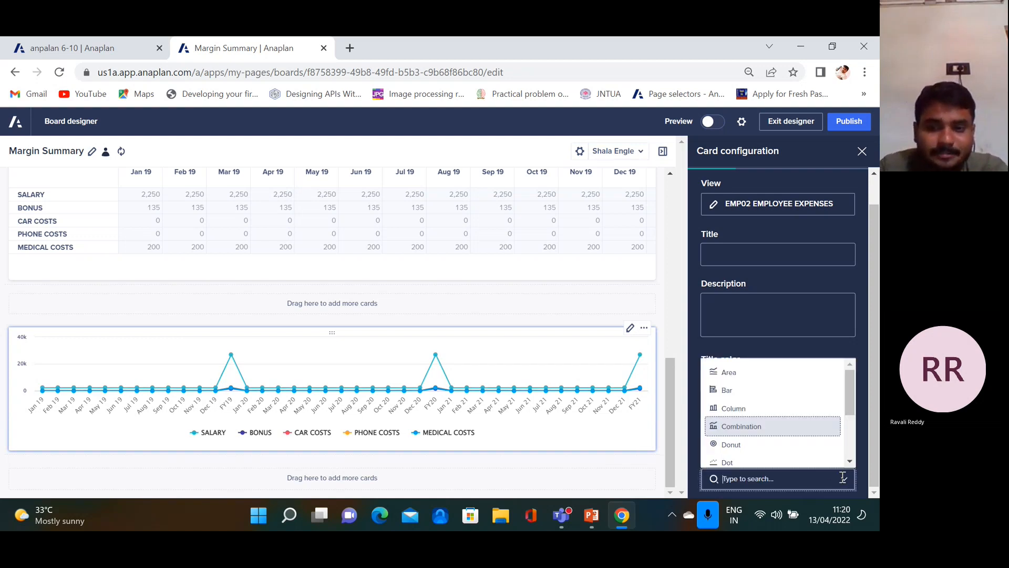
scroll(757, 449, "down", 3)
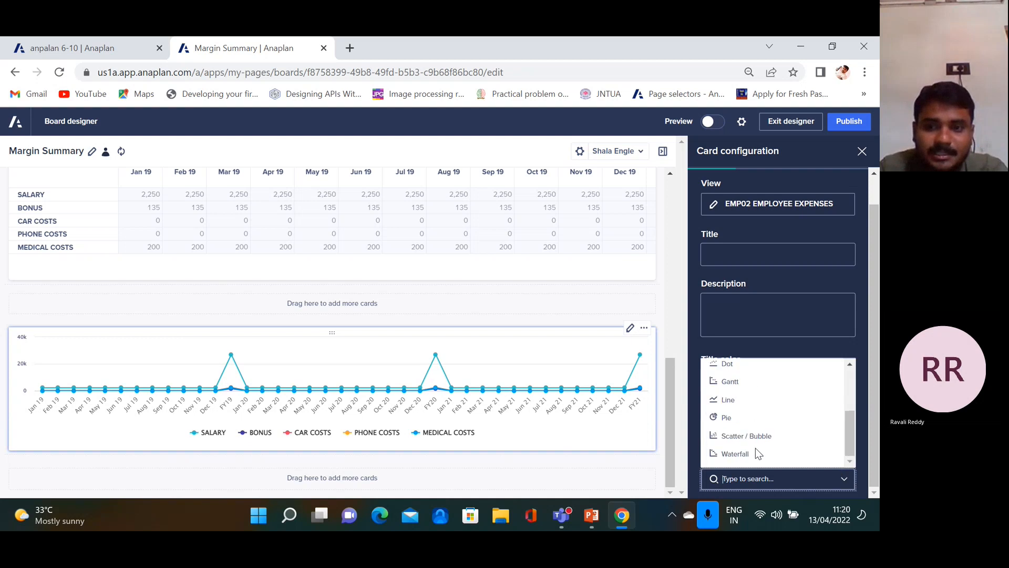
left_click(727, 419)
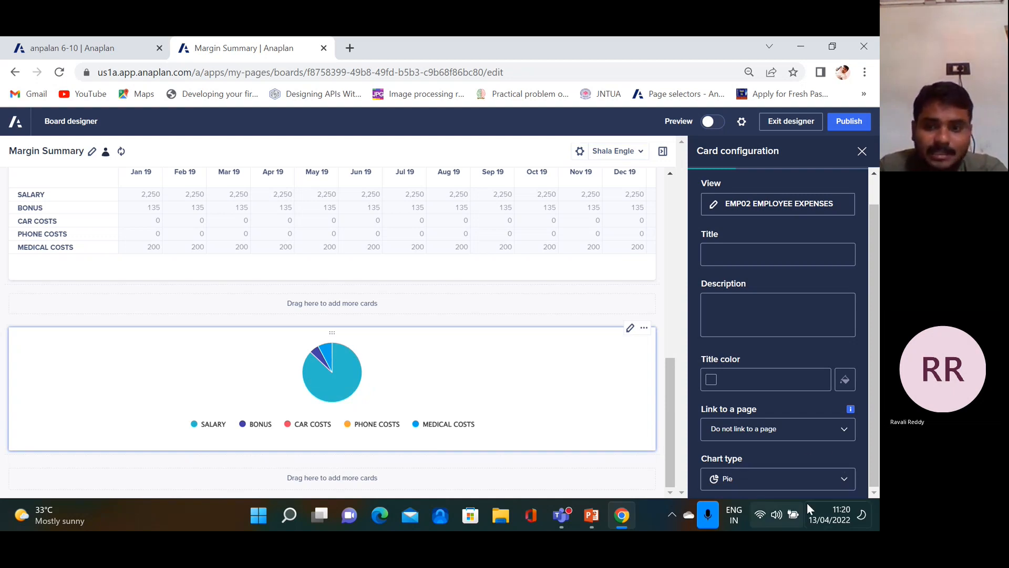
Preview the expenses chart as Scatter / Bubble and then as Waterfall
left_click(844, 480)
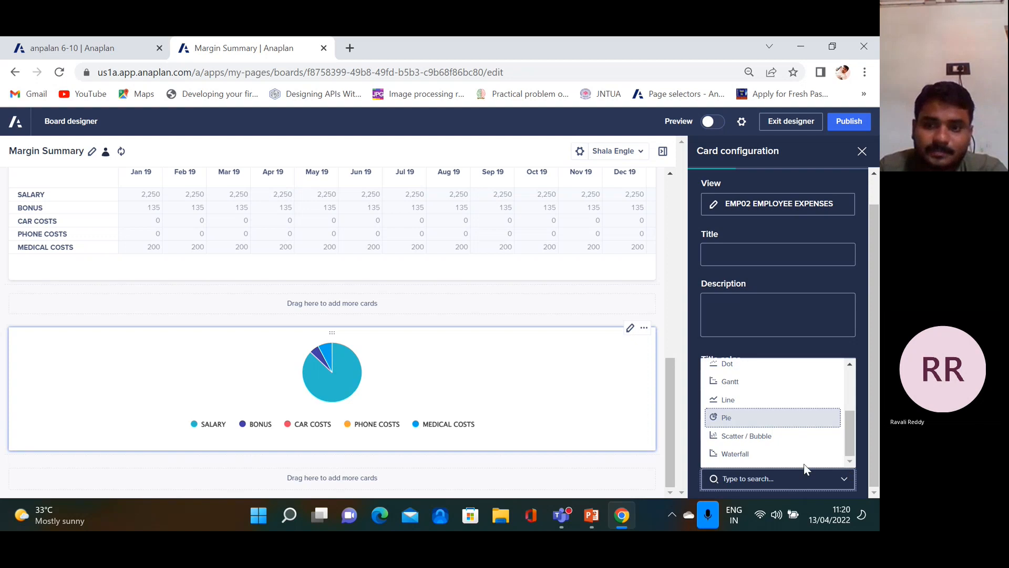
left_click(768, 433)
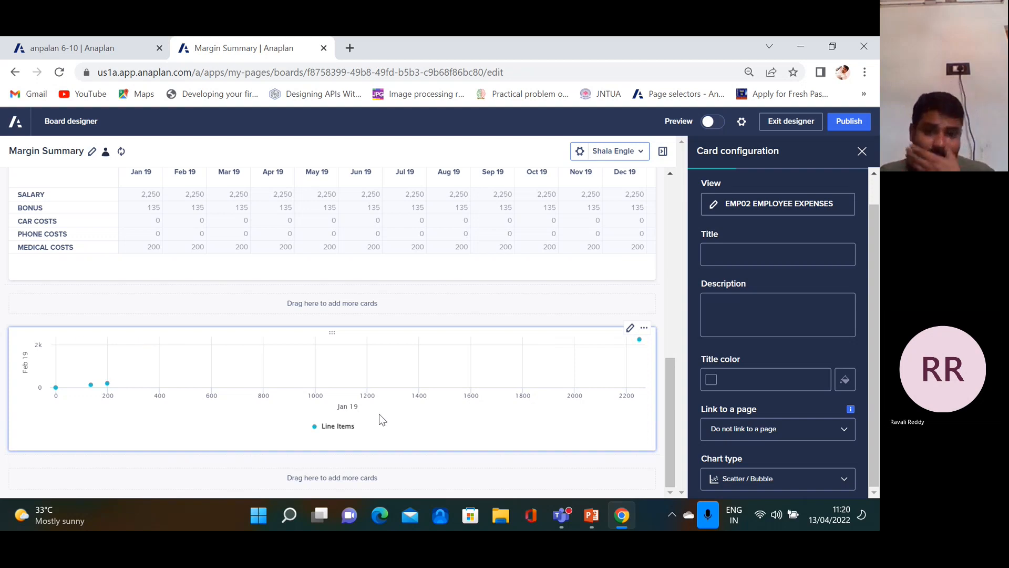
left_click(845, 479)
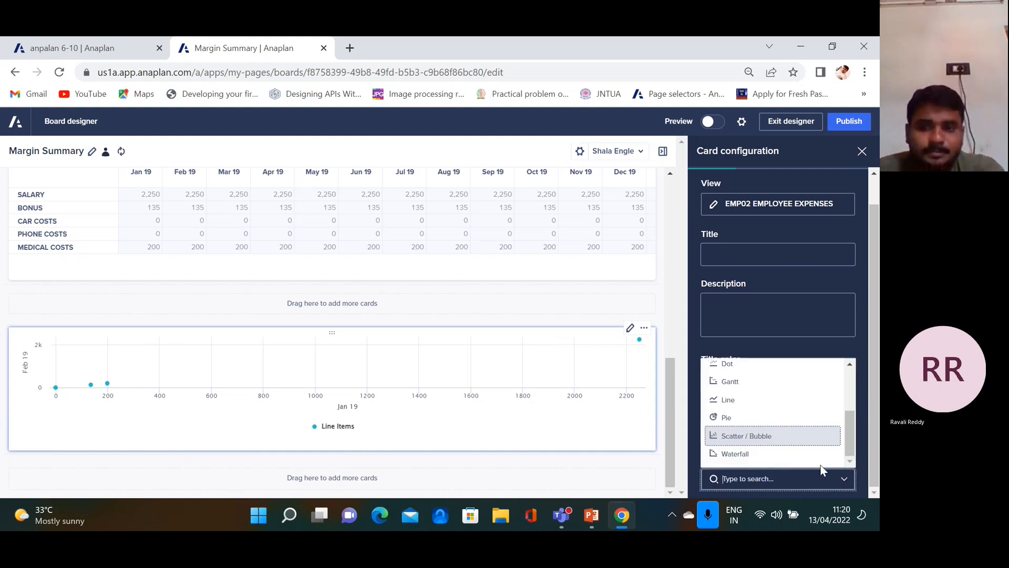
left_click(754, 455)
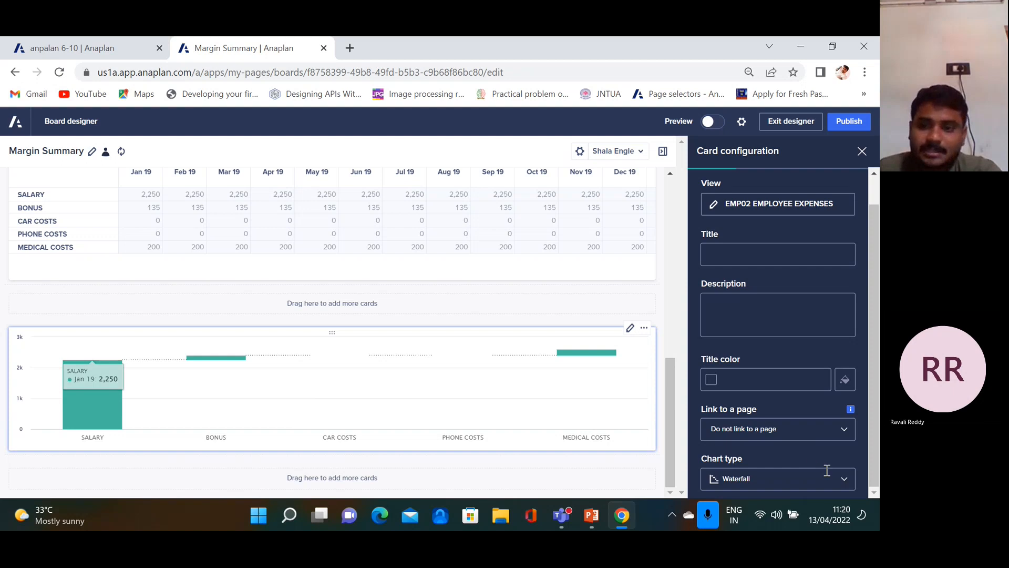
Return the chart type to Combination
left_click(845, 478)
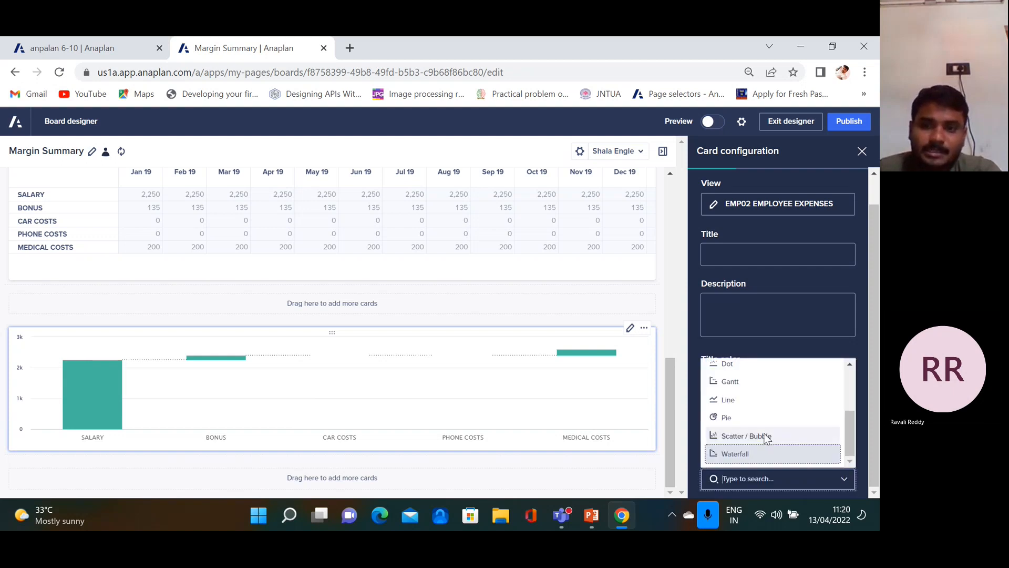
scroll(753, 427, "up", 3)
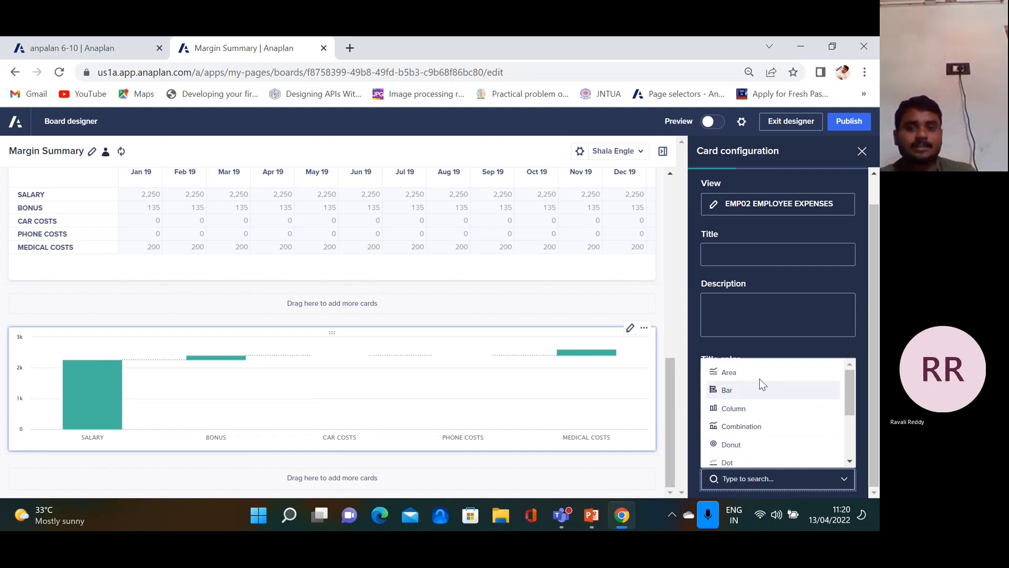
scroll(756, 441, "down", 1)
scroll(757, 426, "up", 1)
scroll(759, 385, "up", 1)
left_click(748, 426)
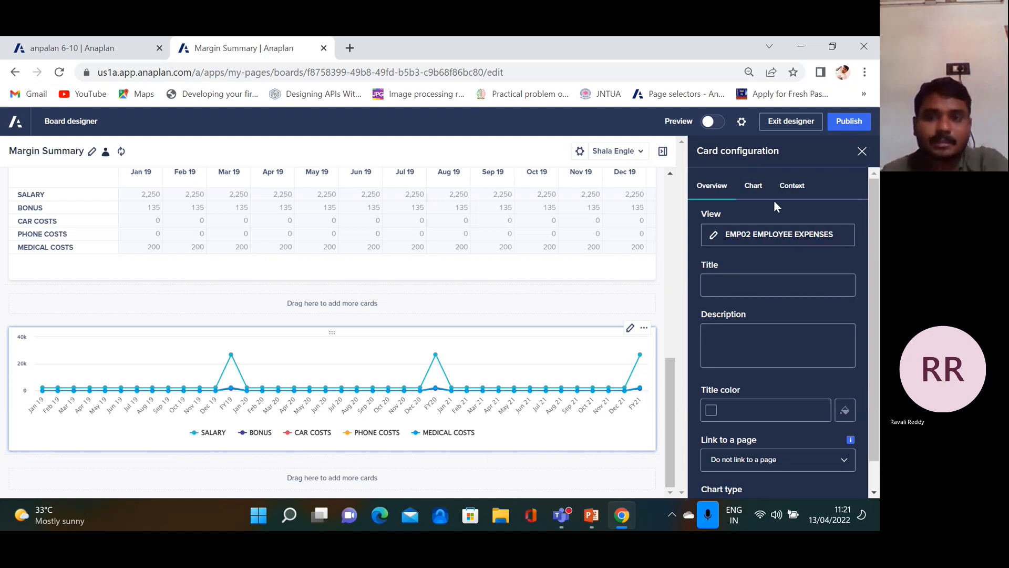
Try Column, Area and Dot styles for the SALARY series, ending on Column
left_click(753, 186)
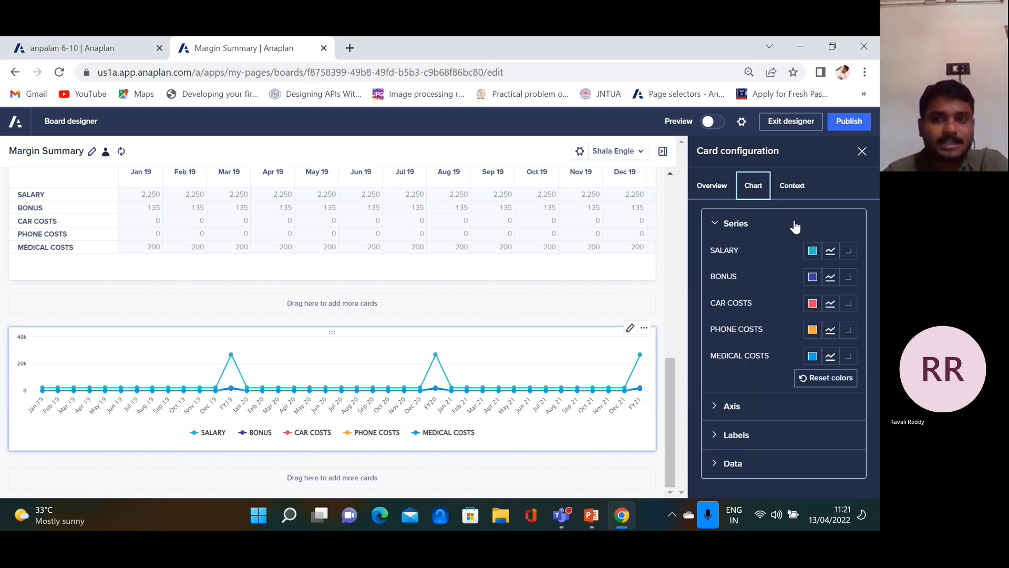
left_click(830, 252)
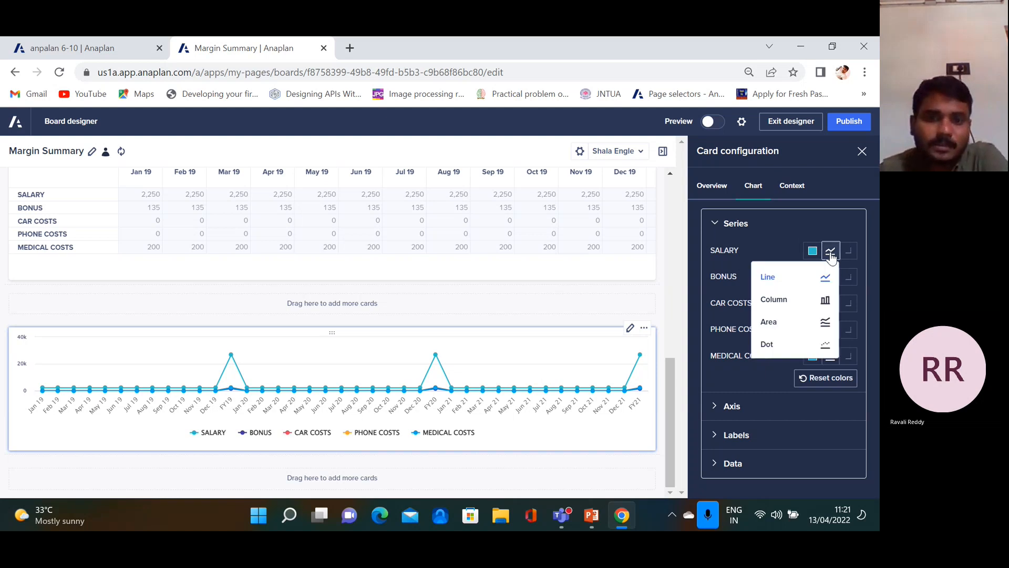
left_click(823, 300)
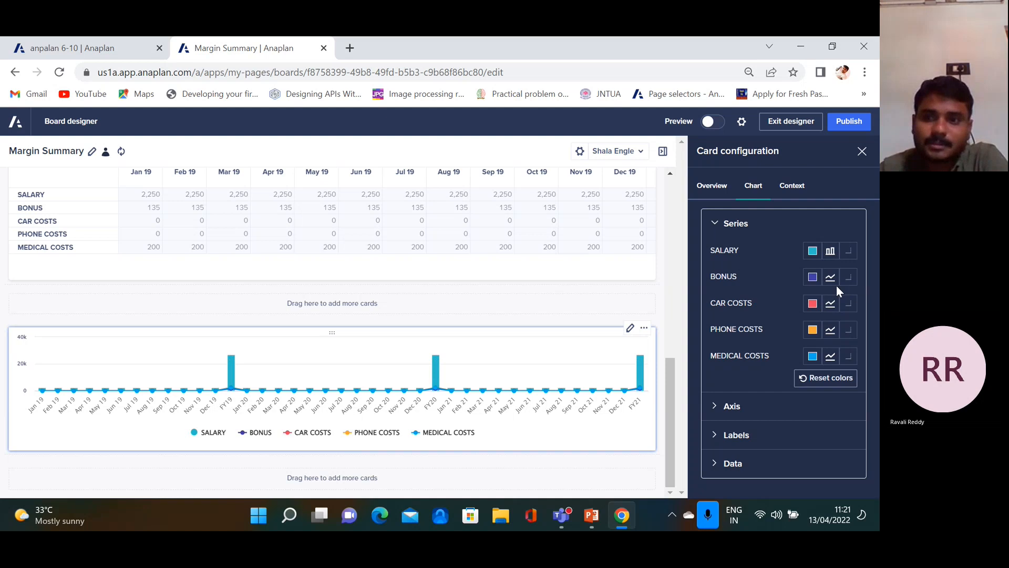
left_click(830, 251)
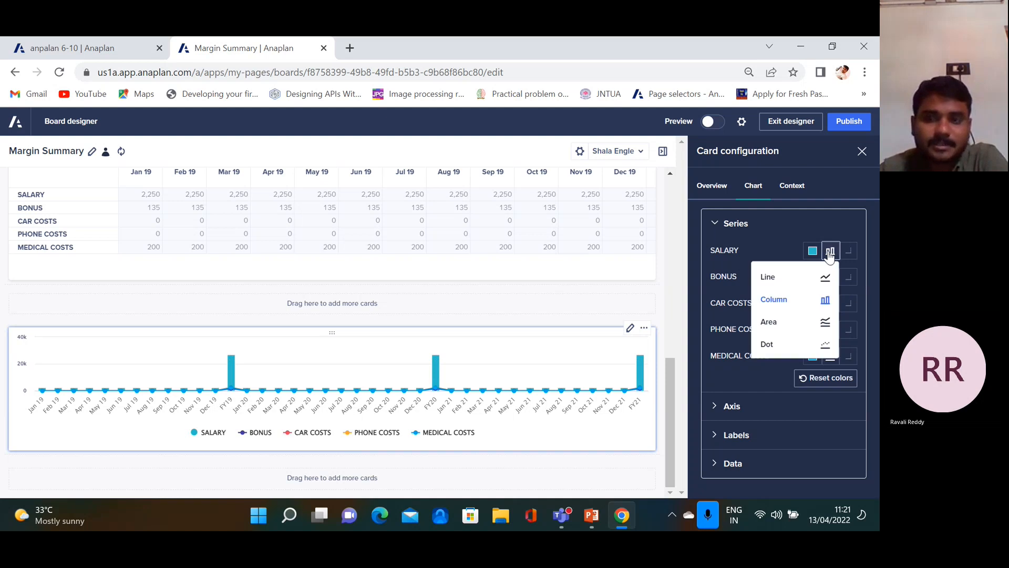
left_click(823, 322)
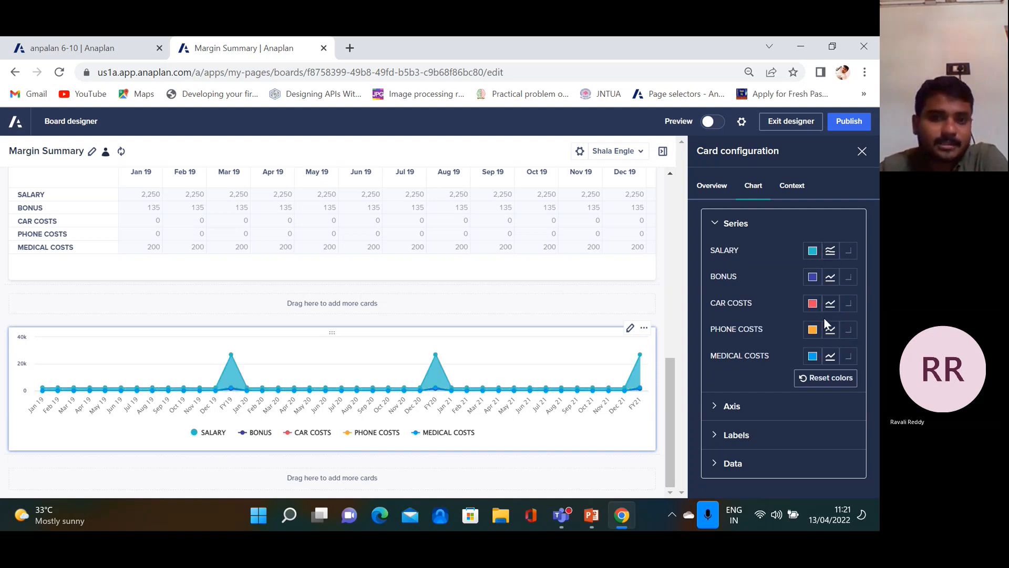
left_click(830, 250)
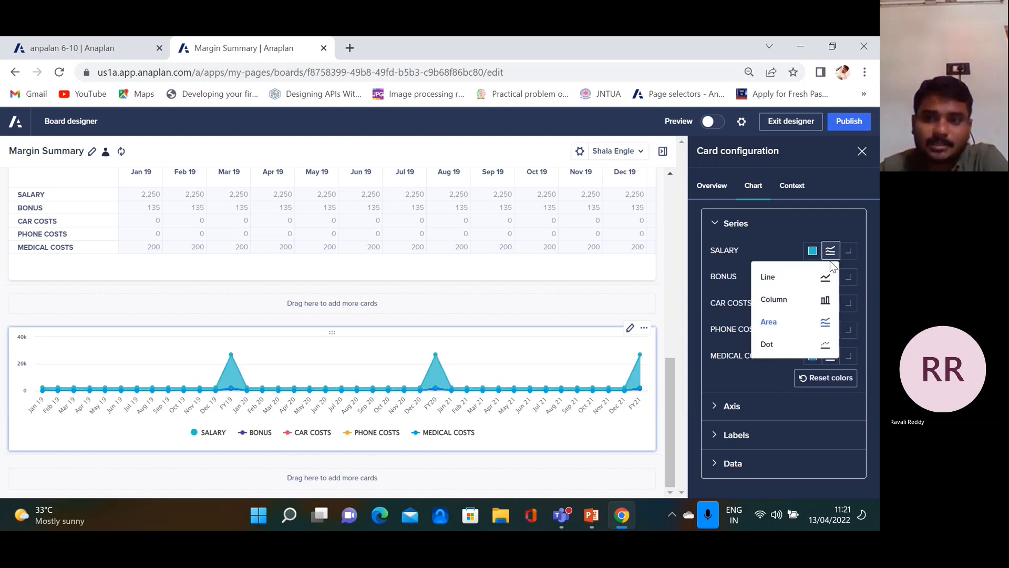
left_click(823, 344)
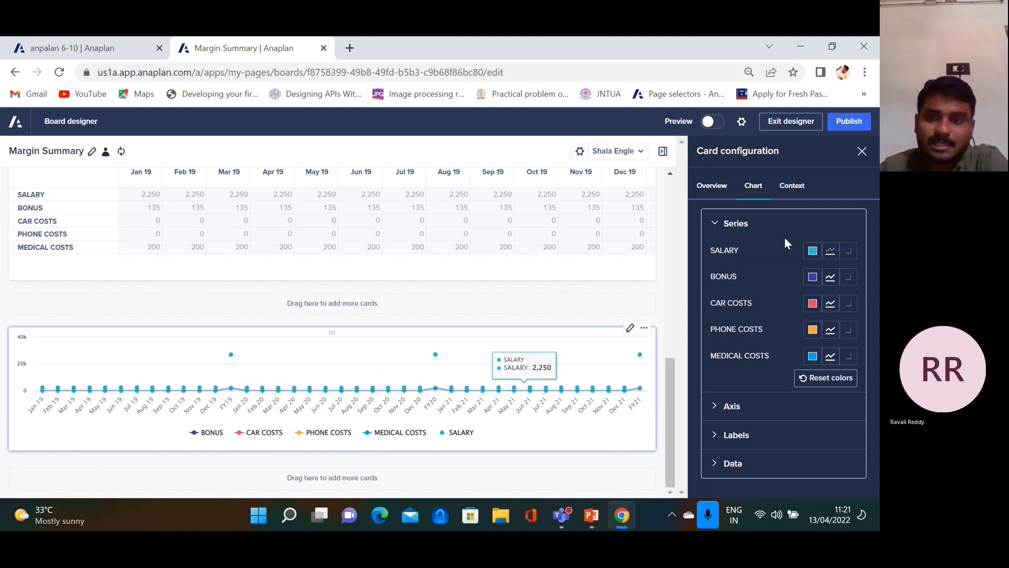
left_click(830, 251)
left_click(823, 308)
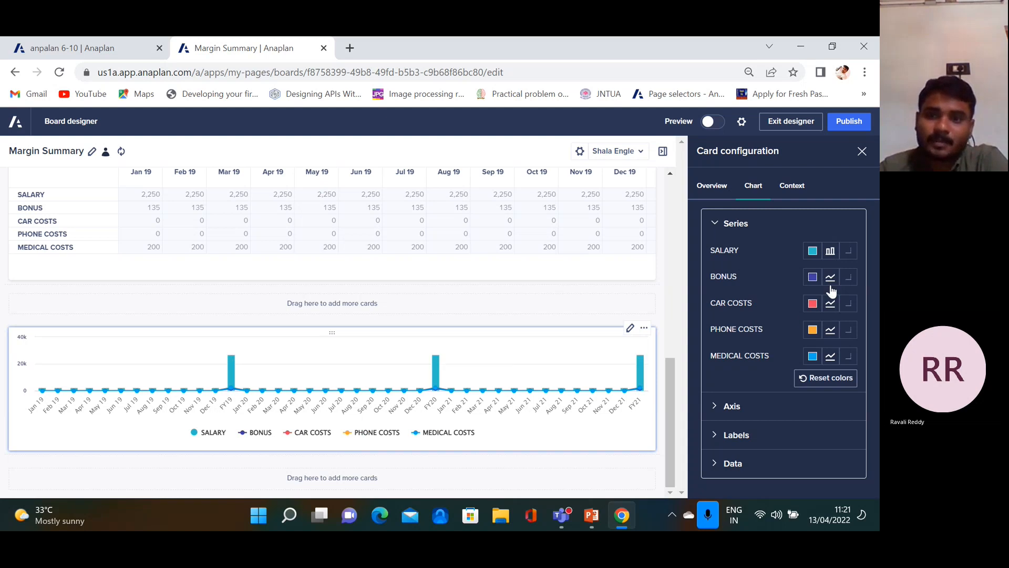
Leave BONUS drawn as a Line and bring up the label and series colour settings
left_click(830, 277)
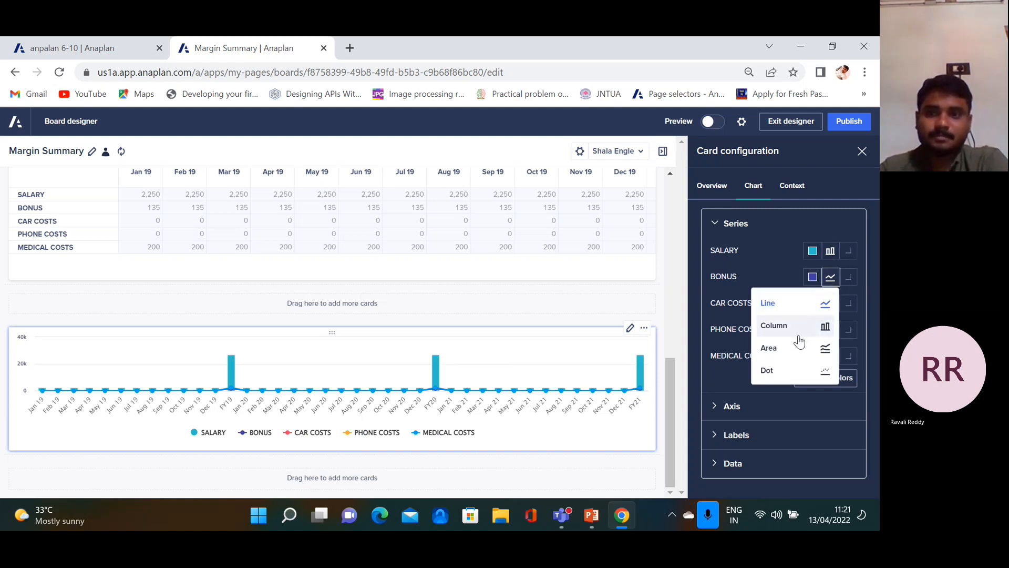
left_click(807, 309)
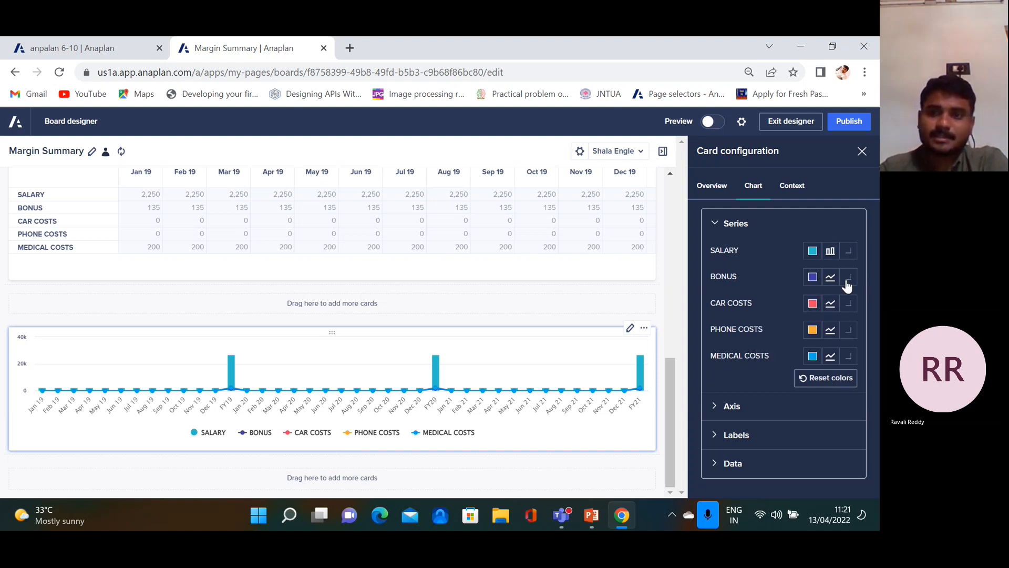
left_click(831, 304)
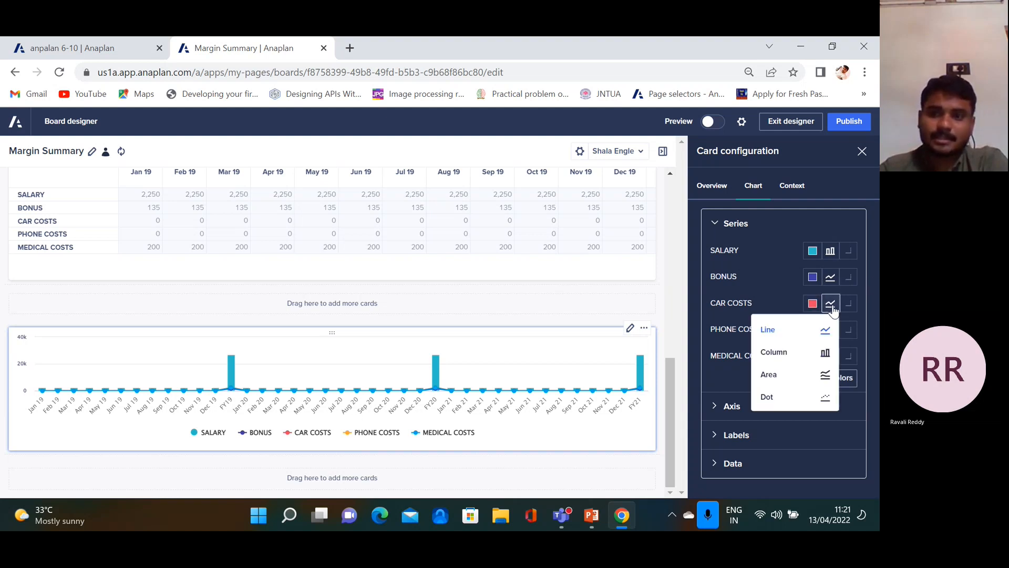
left_click(819, 436)
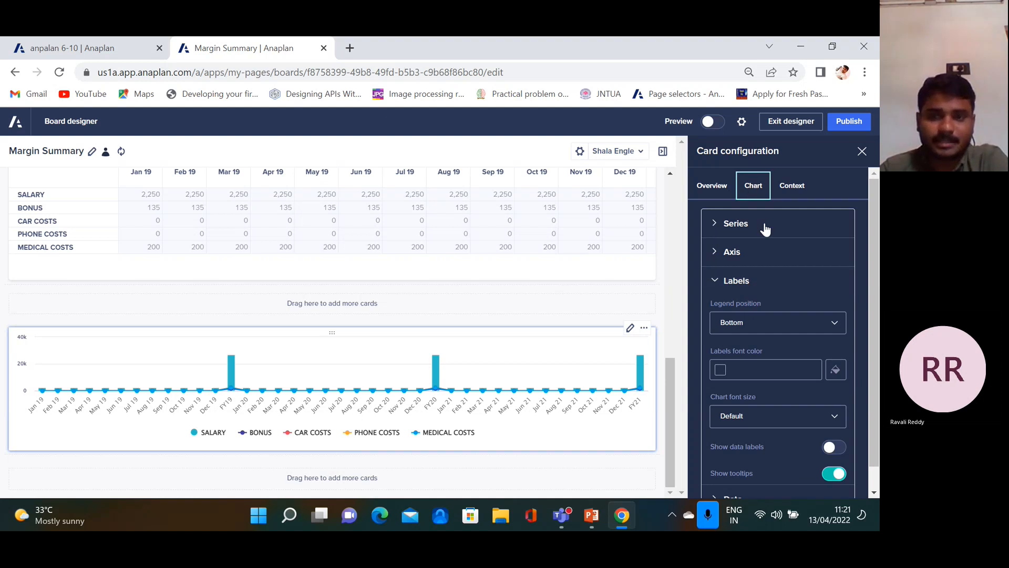
left_click(716, 224)
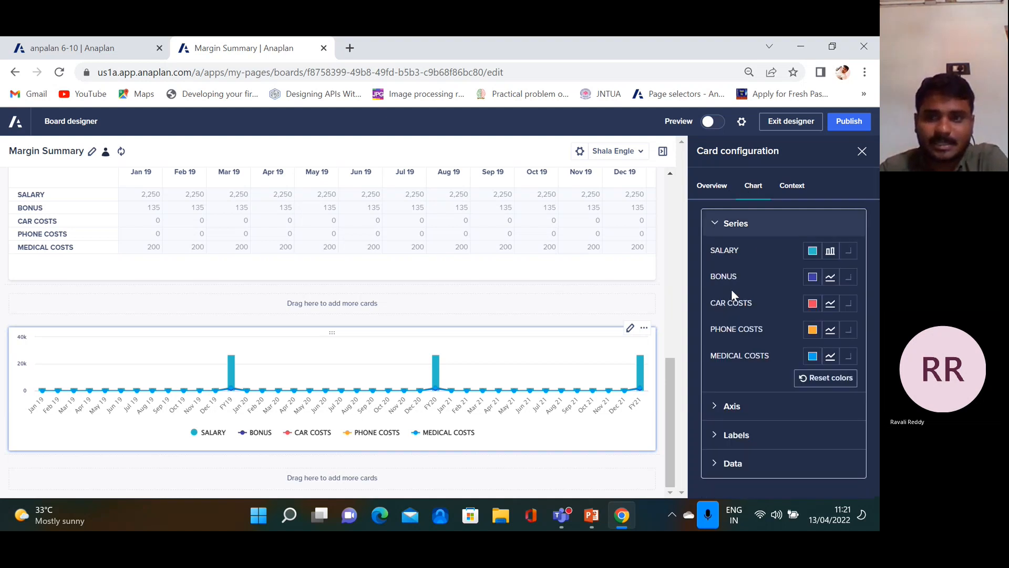
After trying dark grey, colour the SALARY series green
left_click(812, 252)
left_click(772, 284)
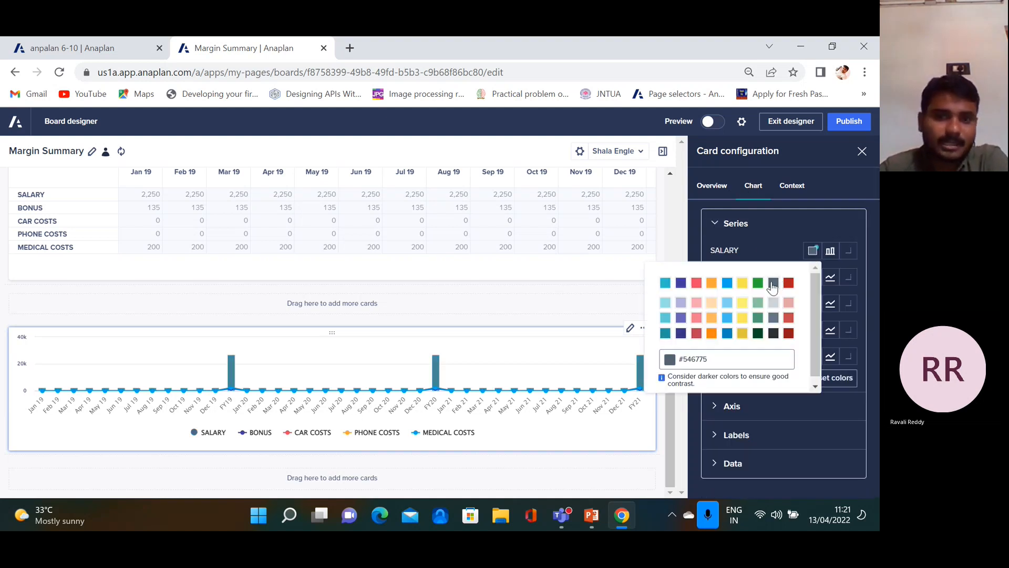
left_click(757, 283)
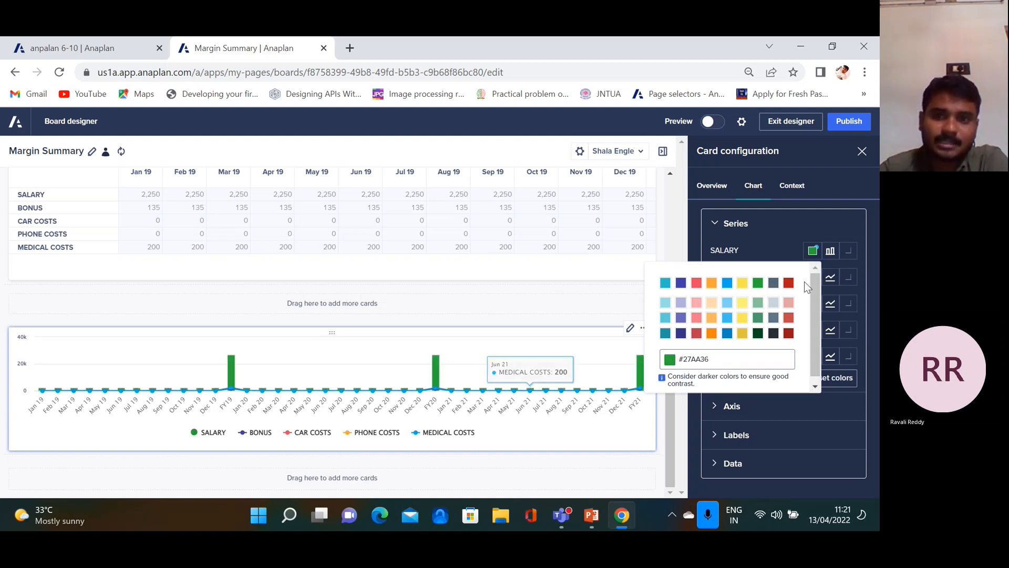
left_click(773, 284)
left_click(760, 286)
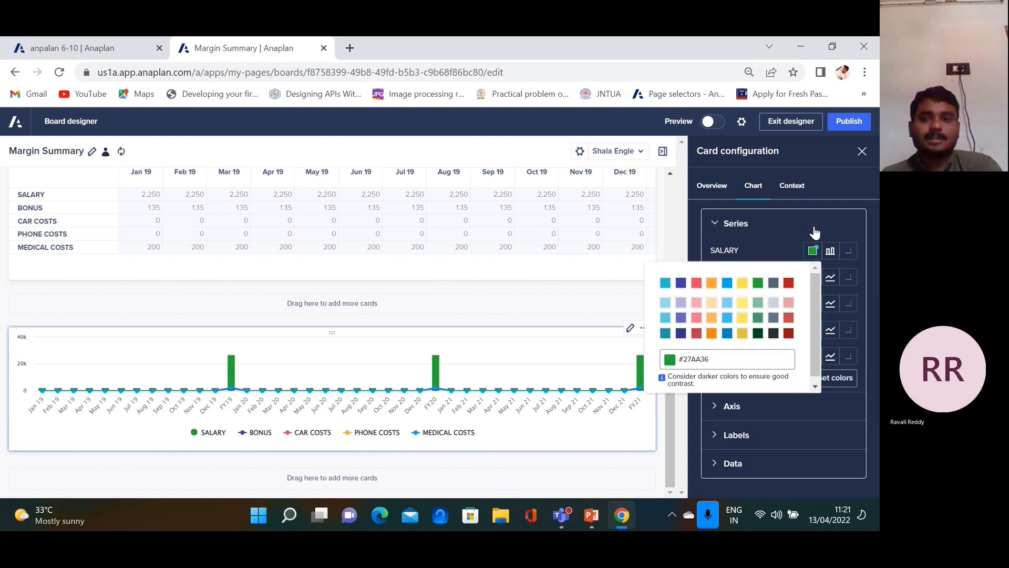
left_click(786, 231)
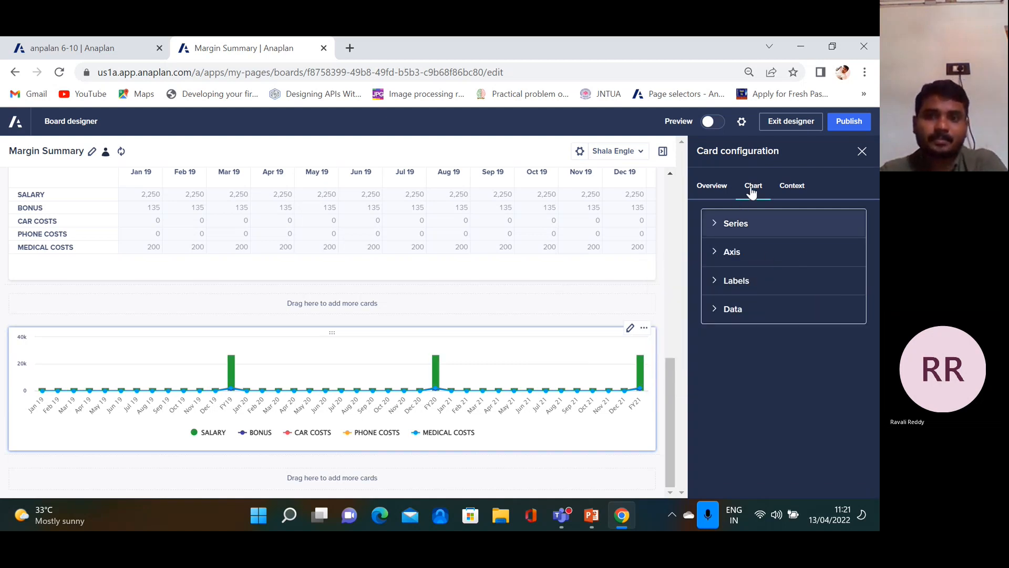
Colour the BONUS series light blue and the CAR COSTS series red
left_click(726, 222)
left_click(812, 277)
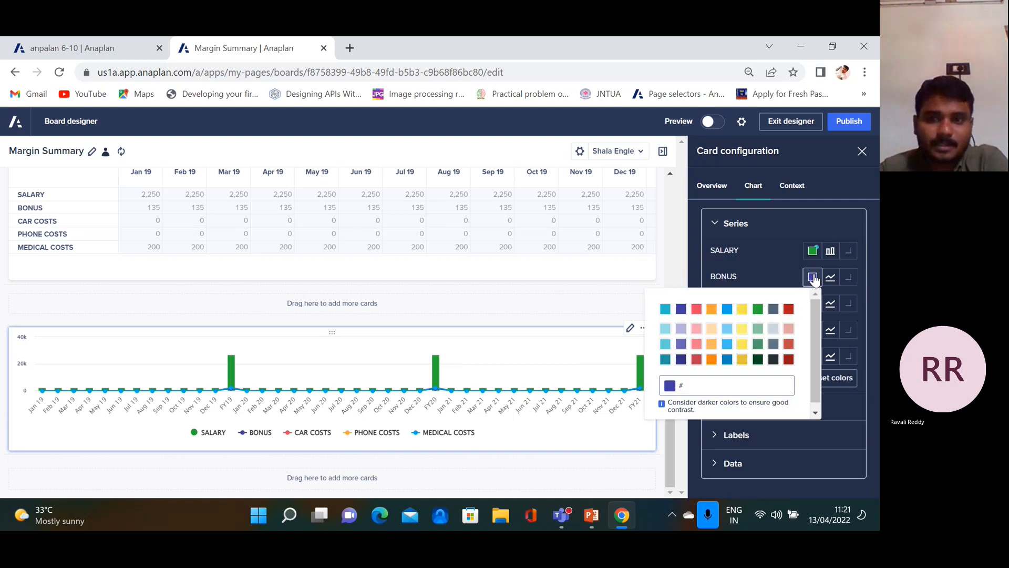
left_click(727, 309)
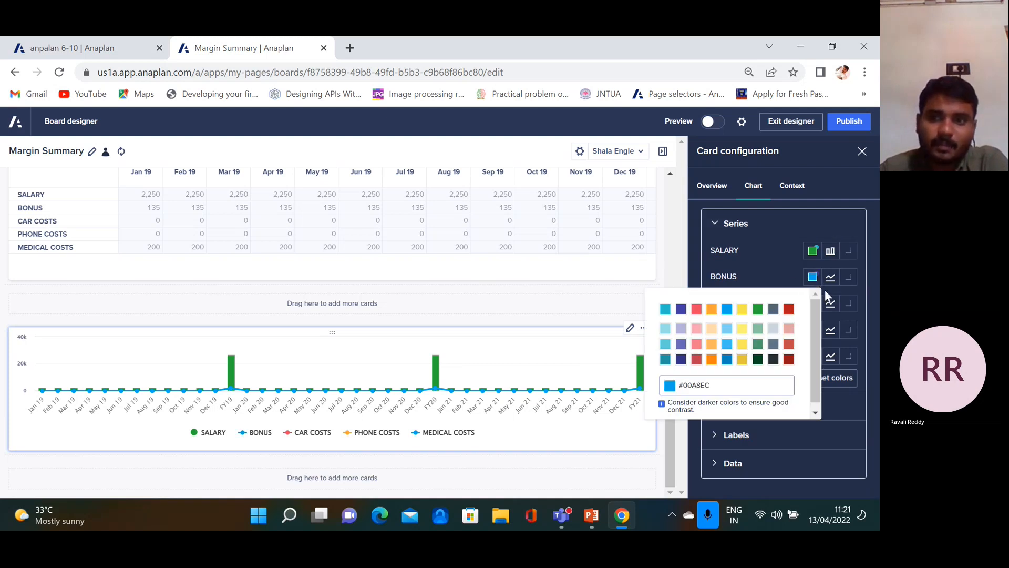
left_click(774, 268)
left_click(813, 303)
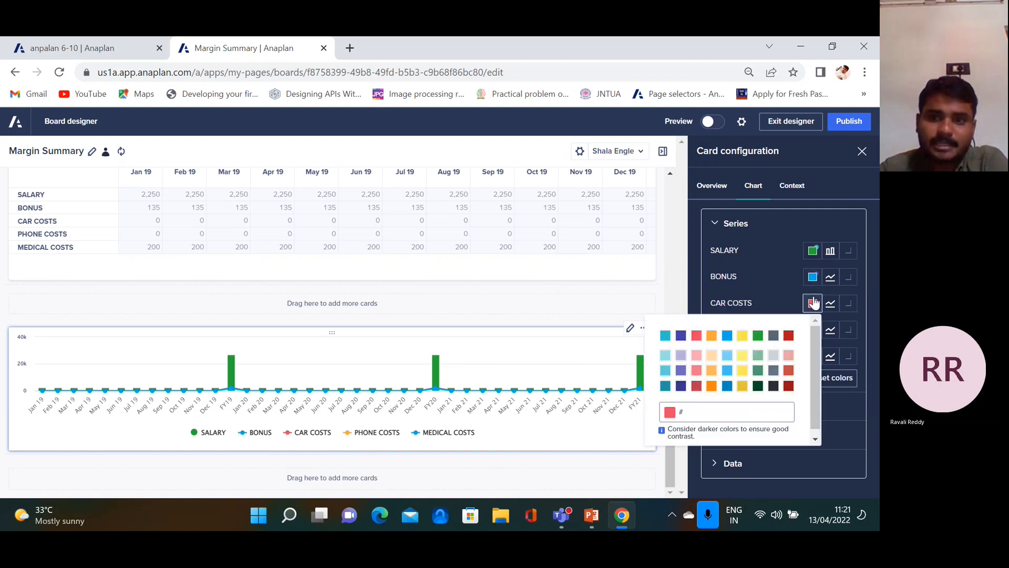
left_click(697, 335)
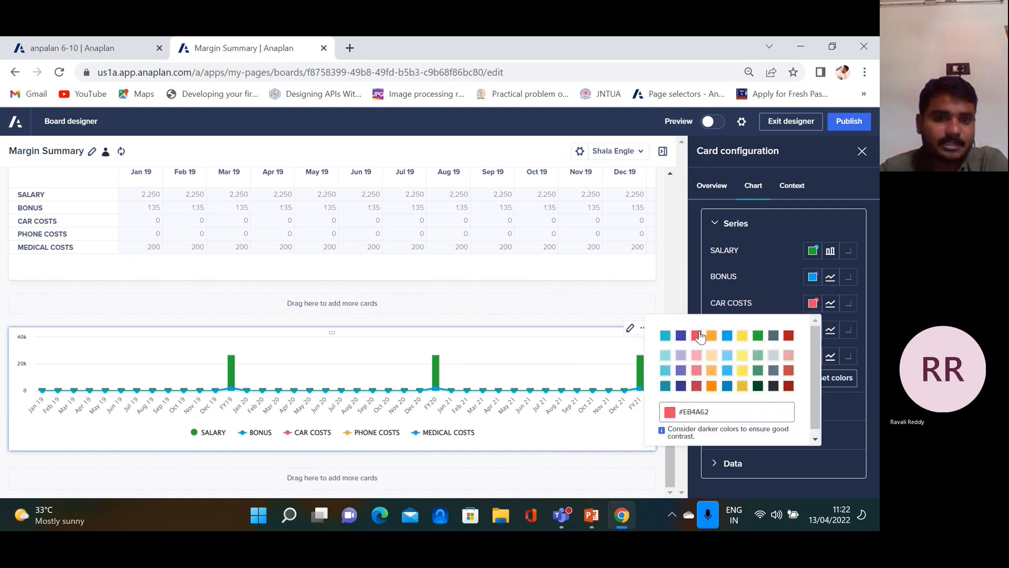
left_click(698, 271)
Colour the PHONE COSTS series yellow and the MEDICAL COSTS series dark blue
left_click(812, 329)
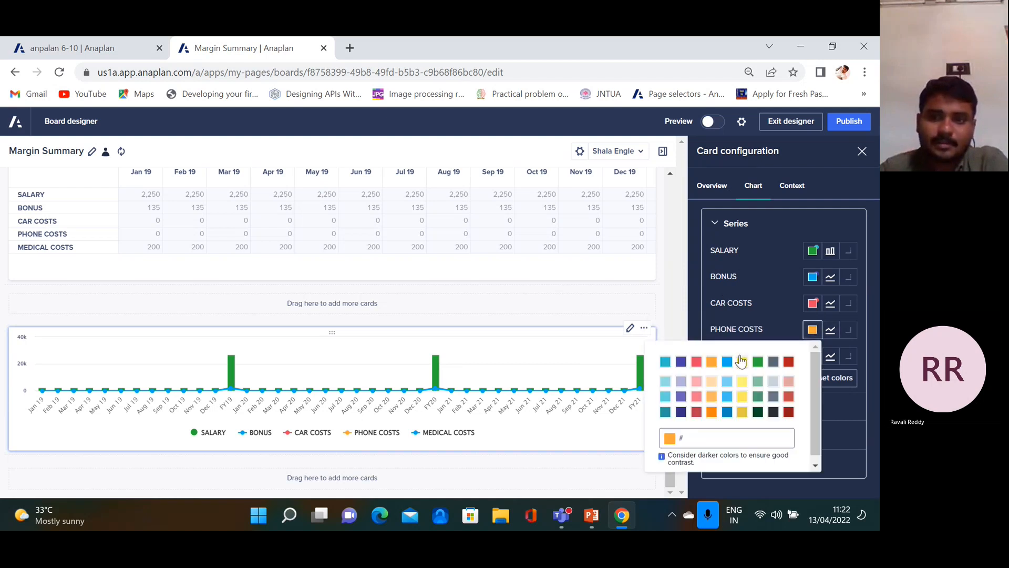
left_click(742, 383)
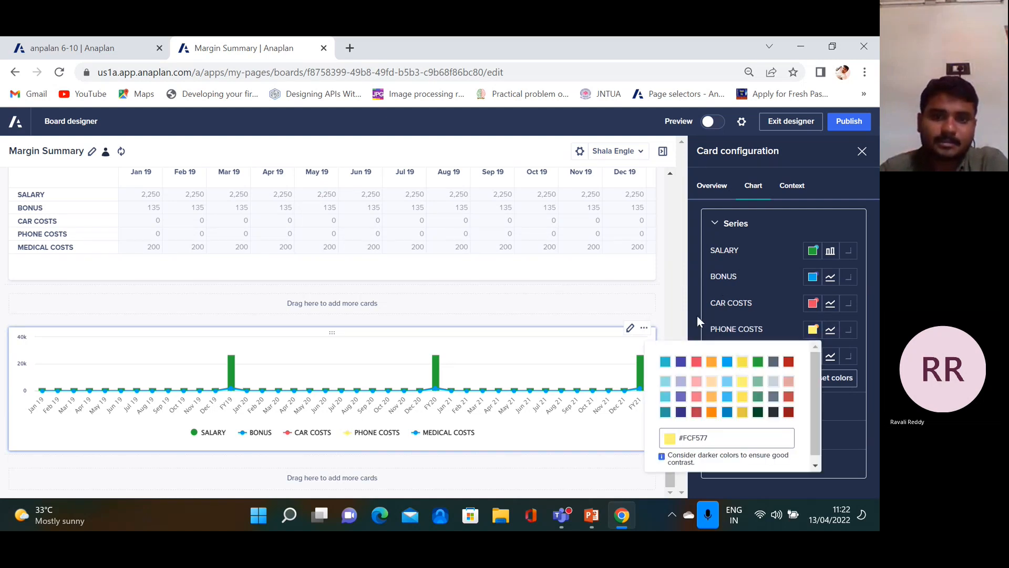
left_click(688, 297)
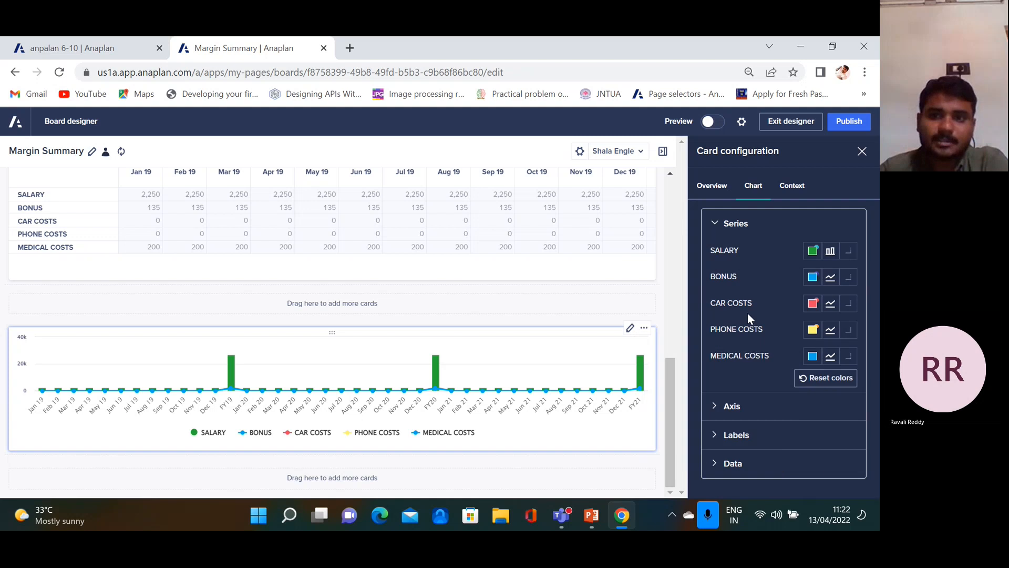
left_click(812, 356)
left_click(727, 285)
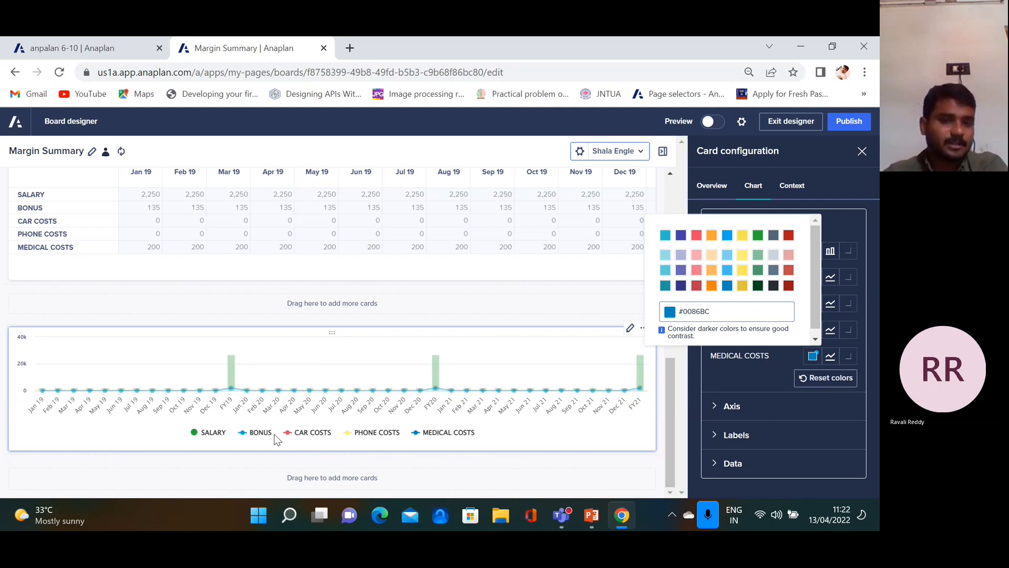
Toggle legend items so MEDICAL COSTS is hidden while SALARY and BONUS stay visible
left_click(199, 429)
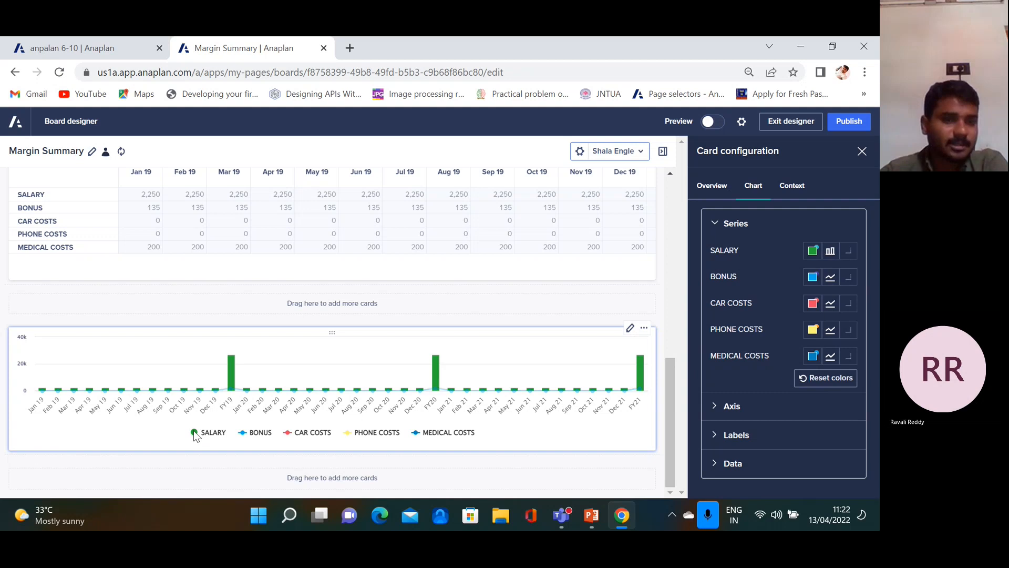
left_click(195, 434)
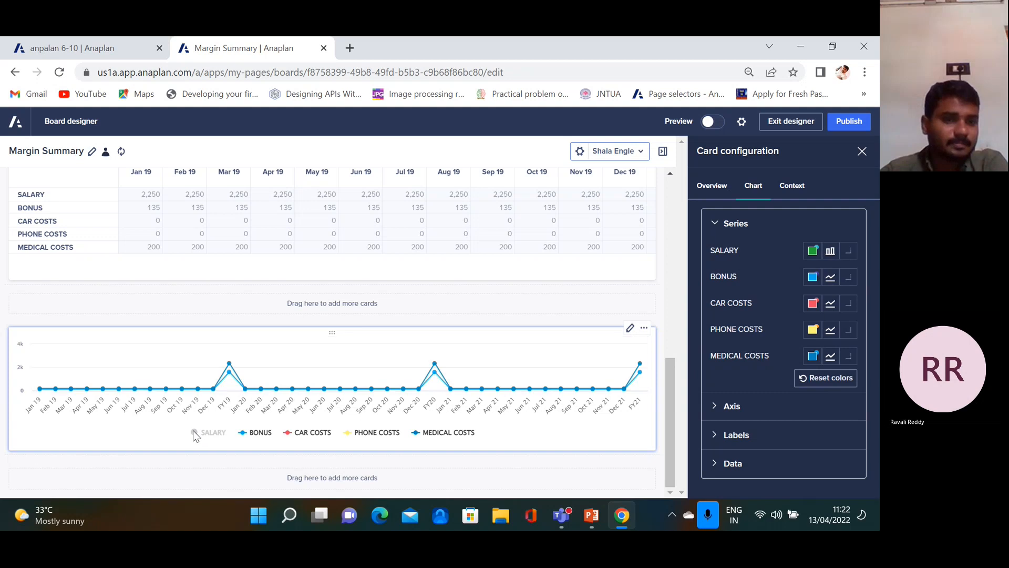
left_click(245, 434)
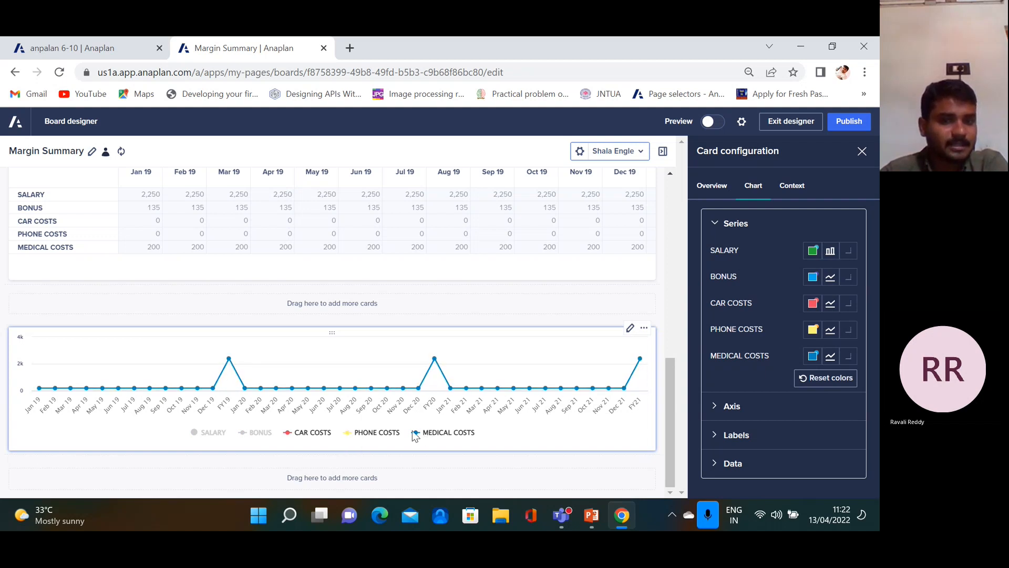
left_click(419, 434)
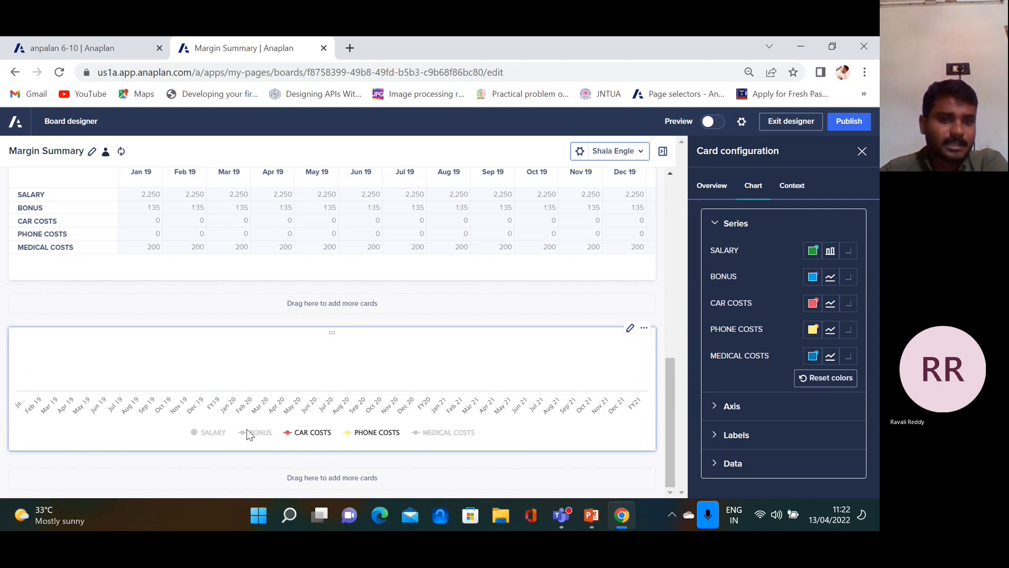
left_click(214, 438)
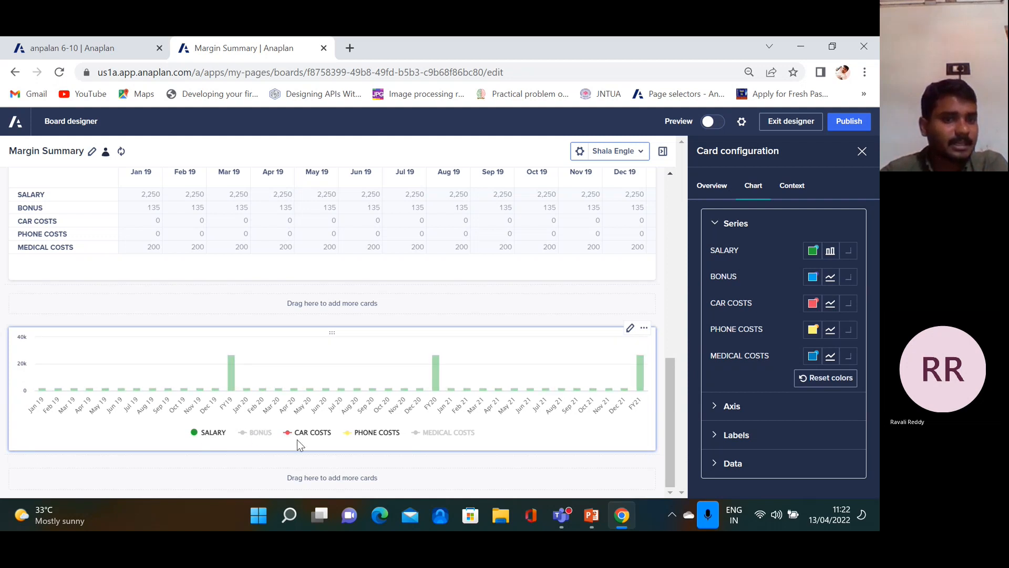
left_click(259, 438)
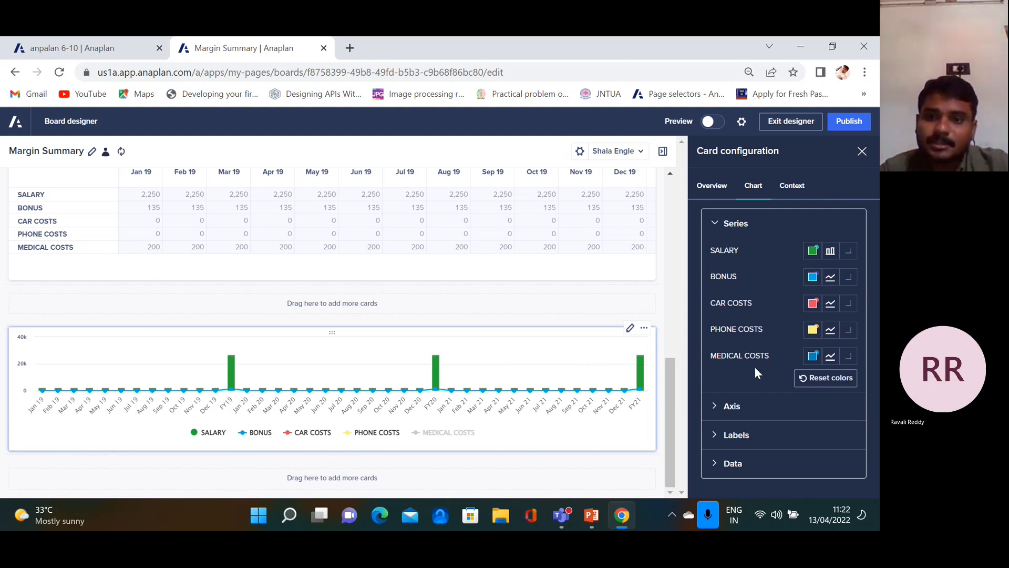
Check the chart card's Context settings, then close Card configuration to return to card types
left_click(789, 193)
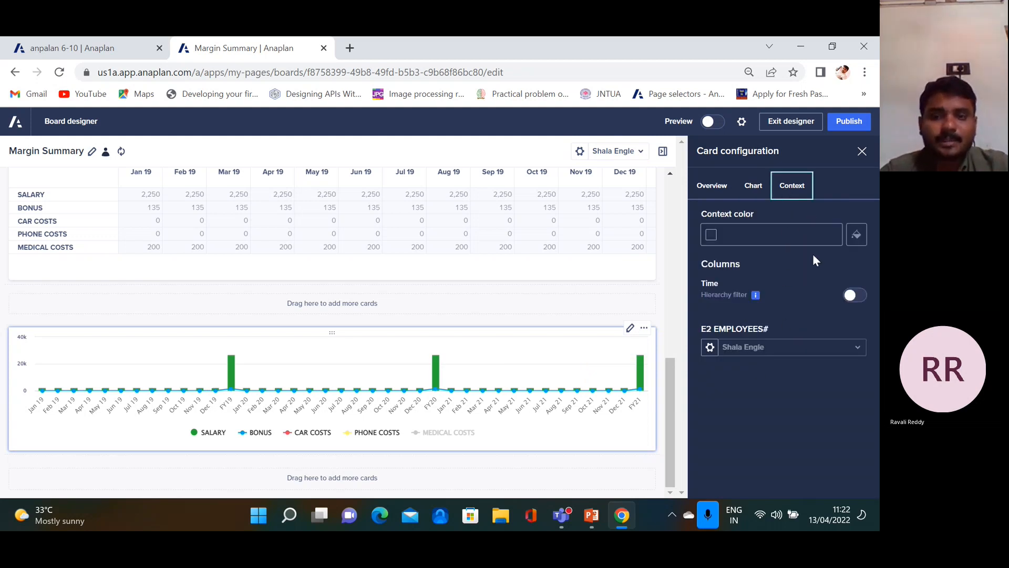
left_click(862, 152)
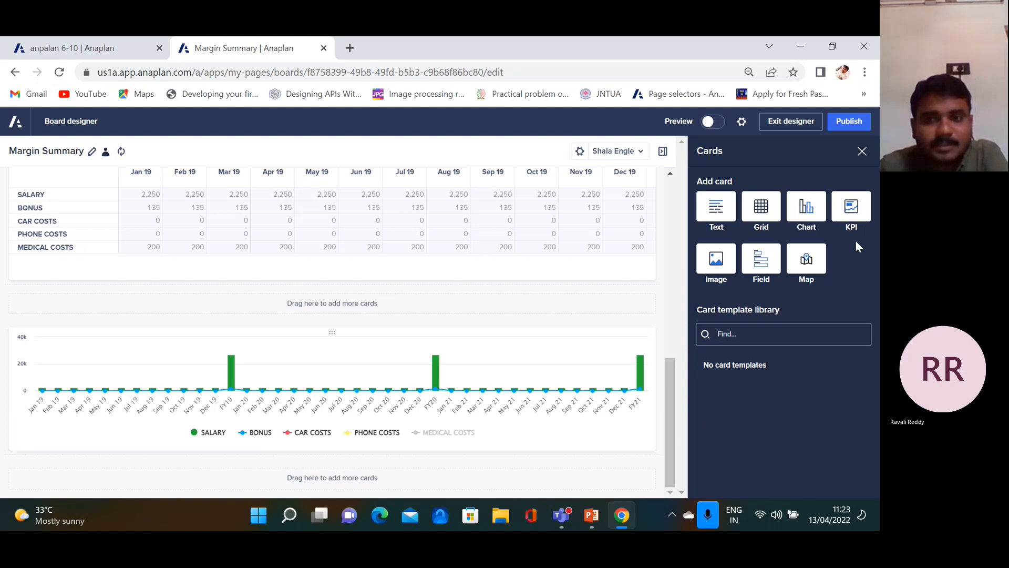
Add a KPI card below the chart and source it from the REP01 SALARY line item
left_click(848, 211)
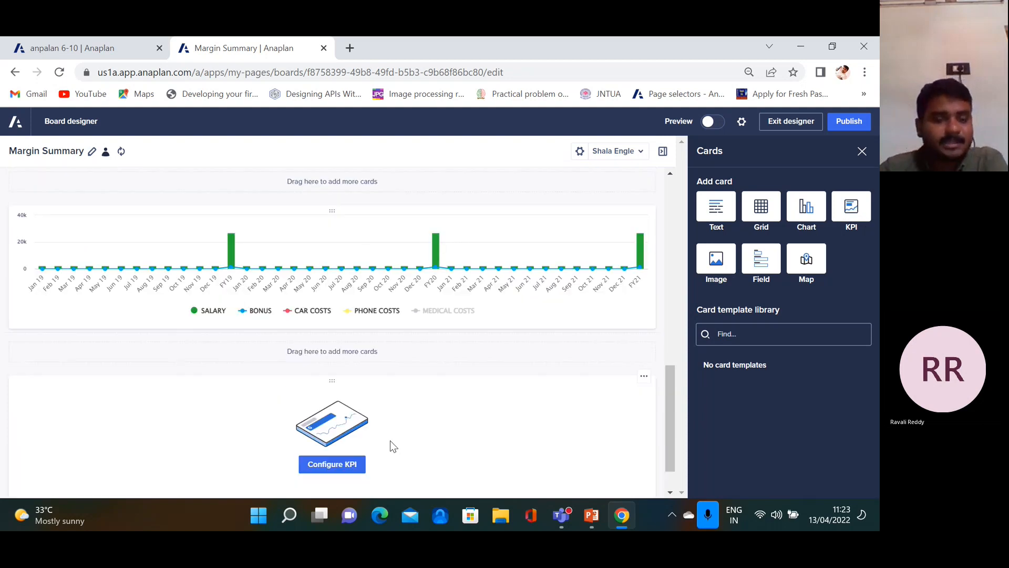
left_click(346, 463)
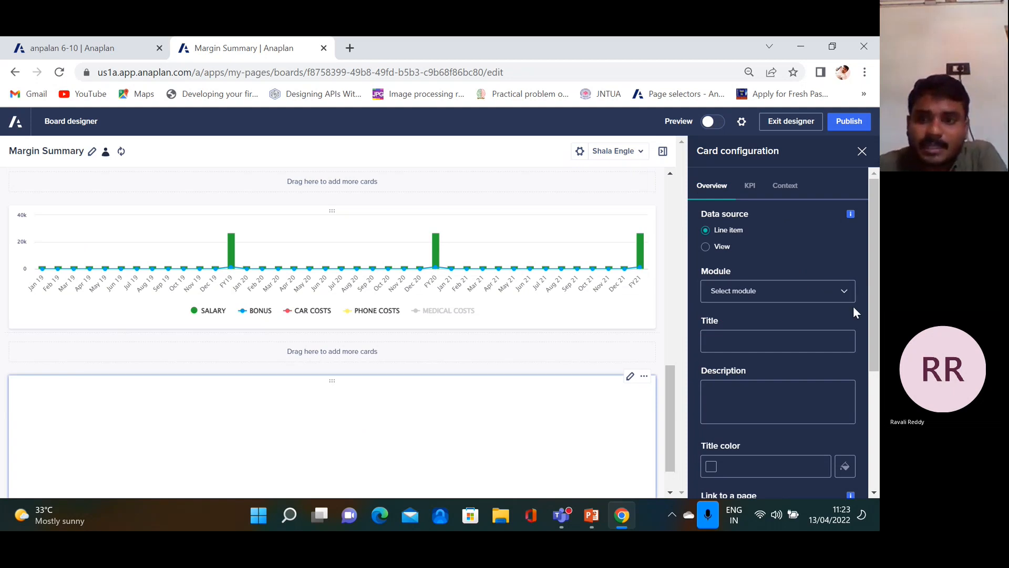
left_click(845, 292)
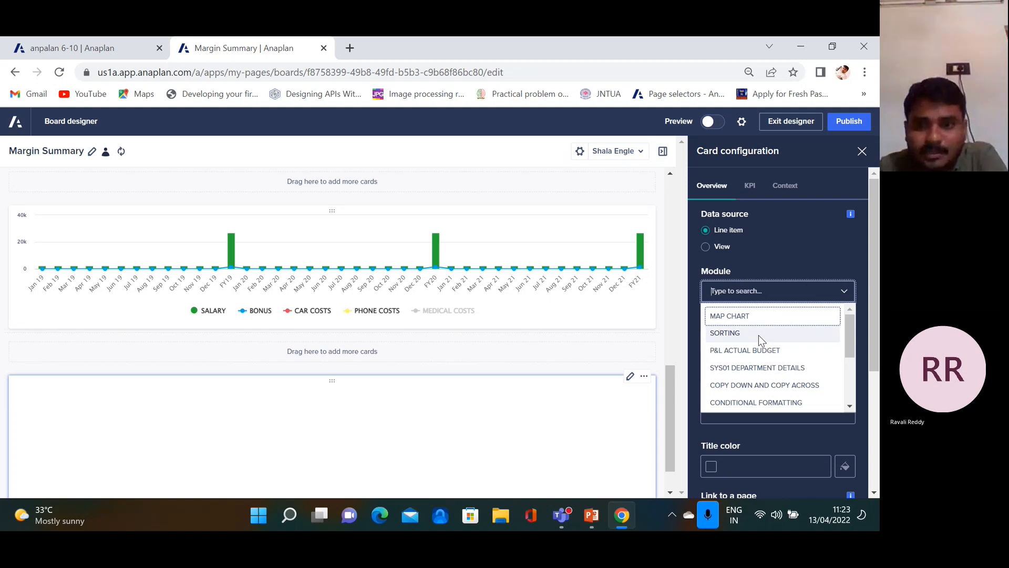
scroll(758, 336, "down", 5)
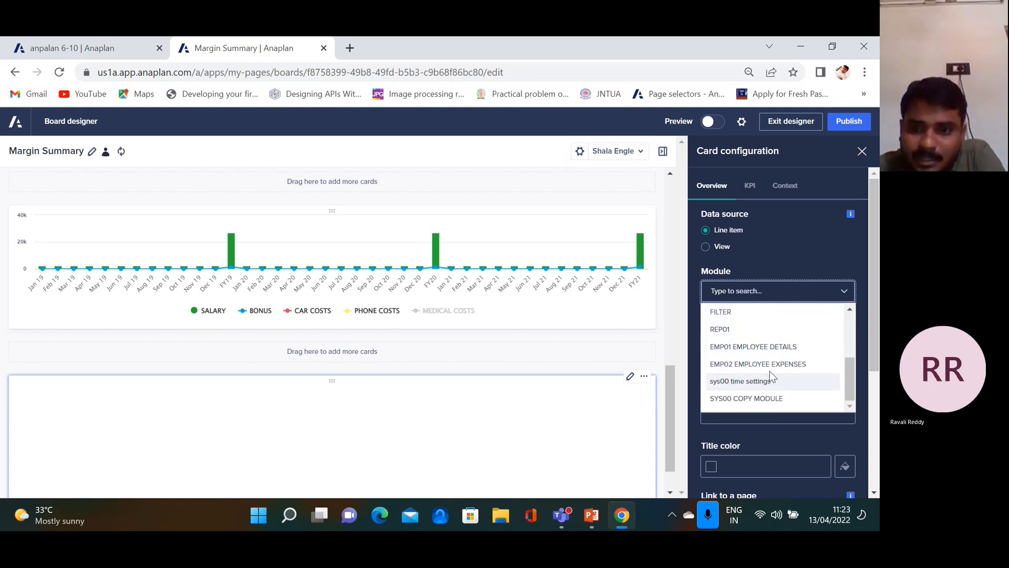
scroll(770, 370, "up", 2)
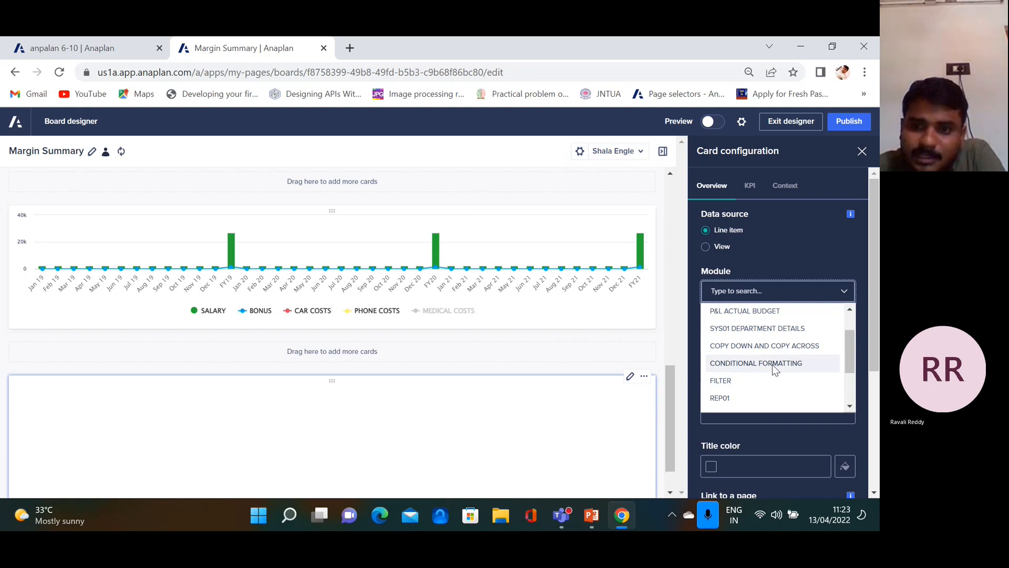
scroll(770, 333, "up", 1)
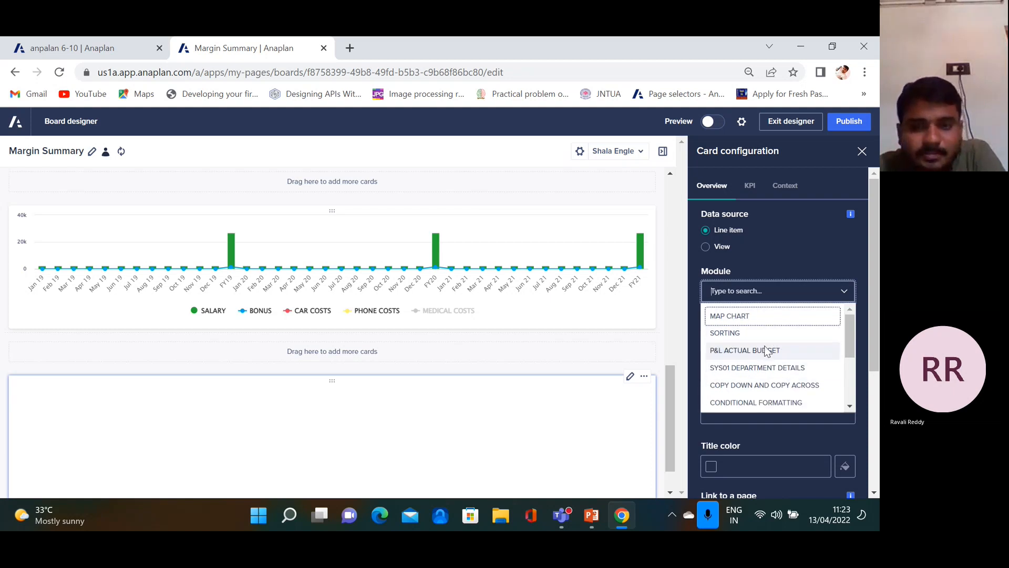
scroll(765, 349, "down", 1)
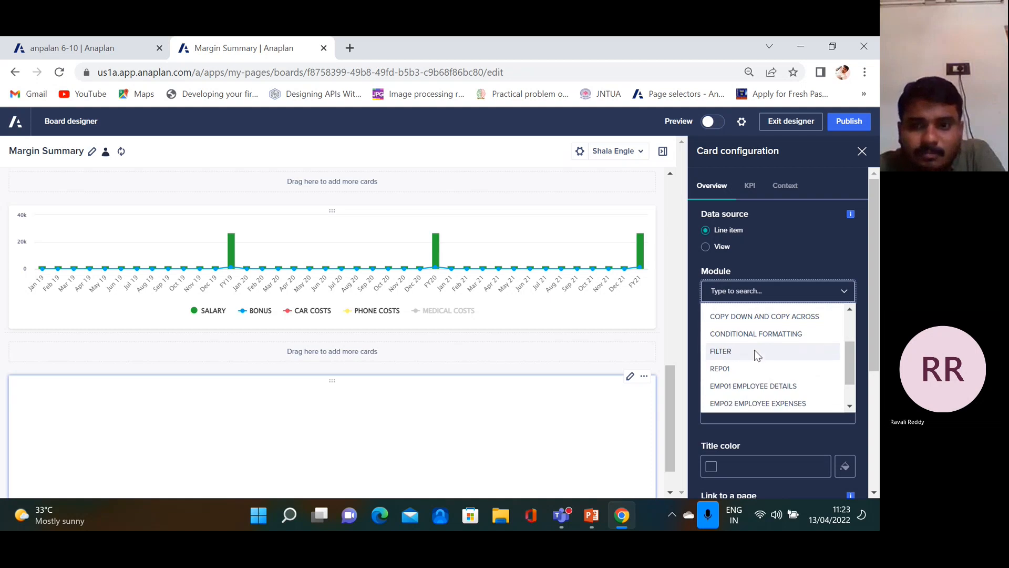
scroll(762, 368, "down", 1)
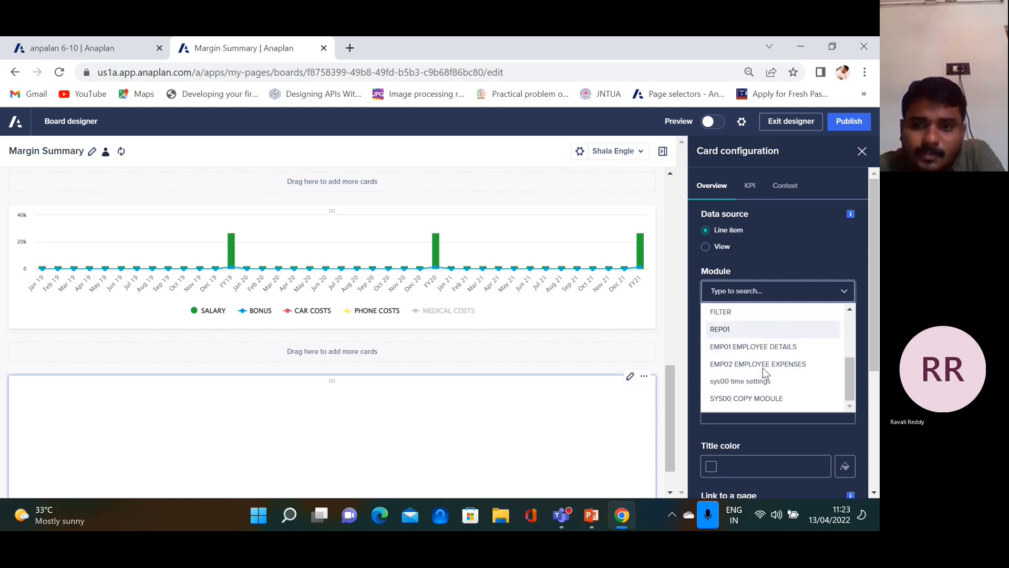
left_click(749, 332)
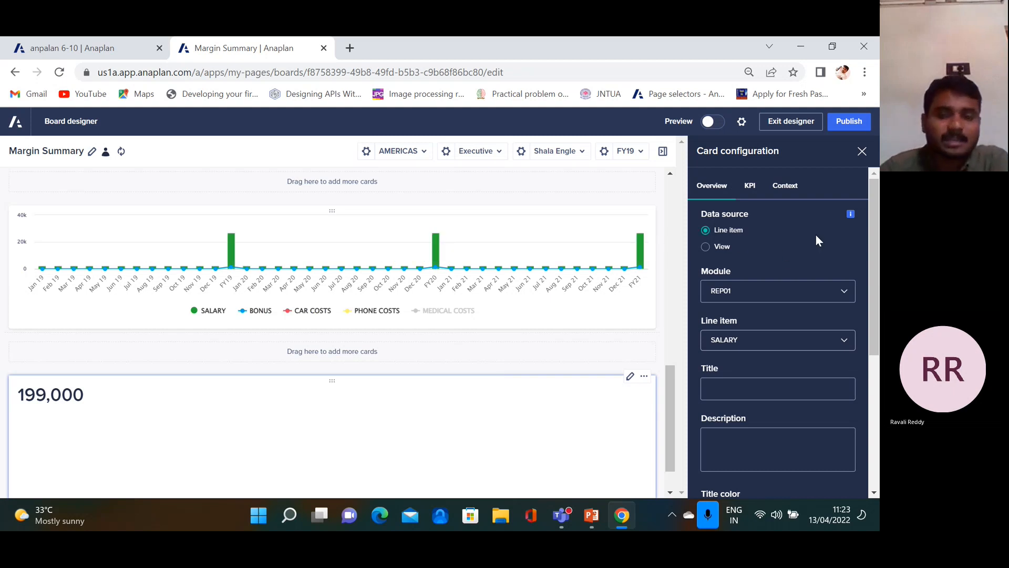
Style the KPI figure as Normal text in orange #FFA437, after trying Heading 3
left_click_drag(875, 253, 878, 284)
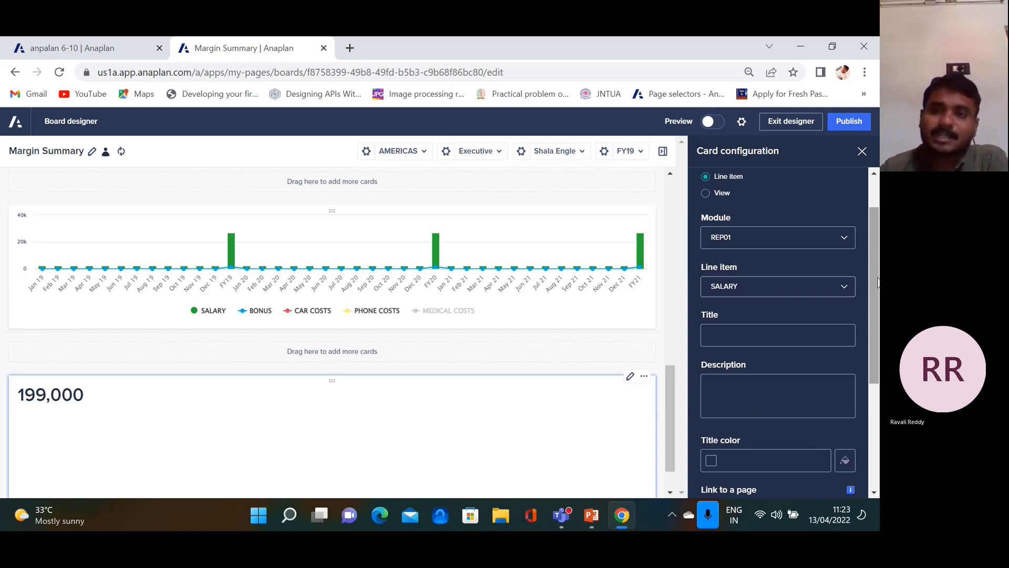
left_click_drag(872, 272, 880, 353)
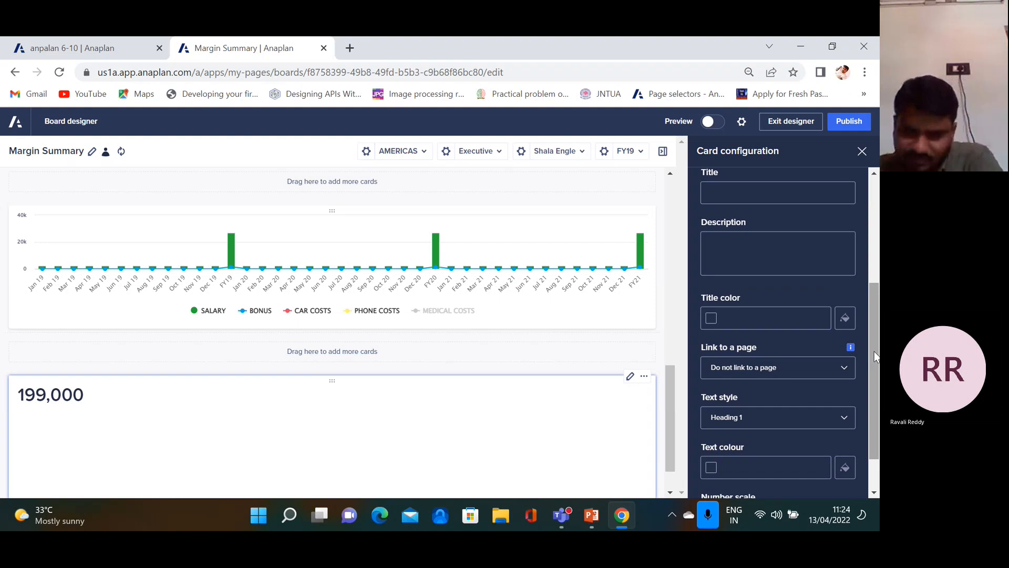
left_click(849, 418)
left_click(739, 358)
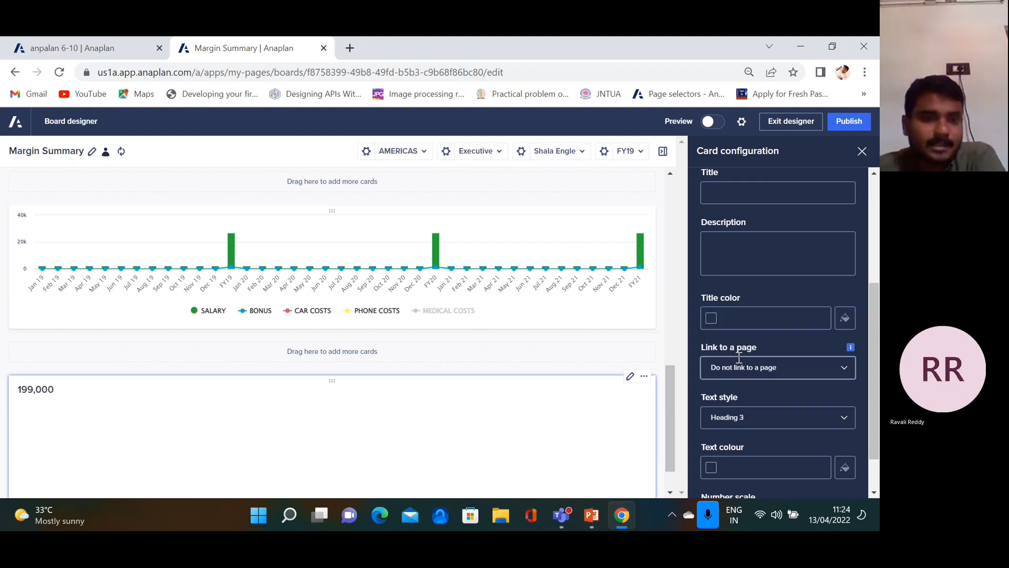
left_click(841, 419)
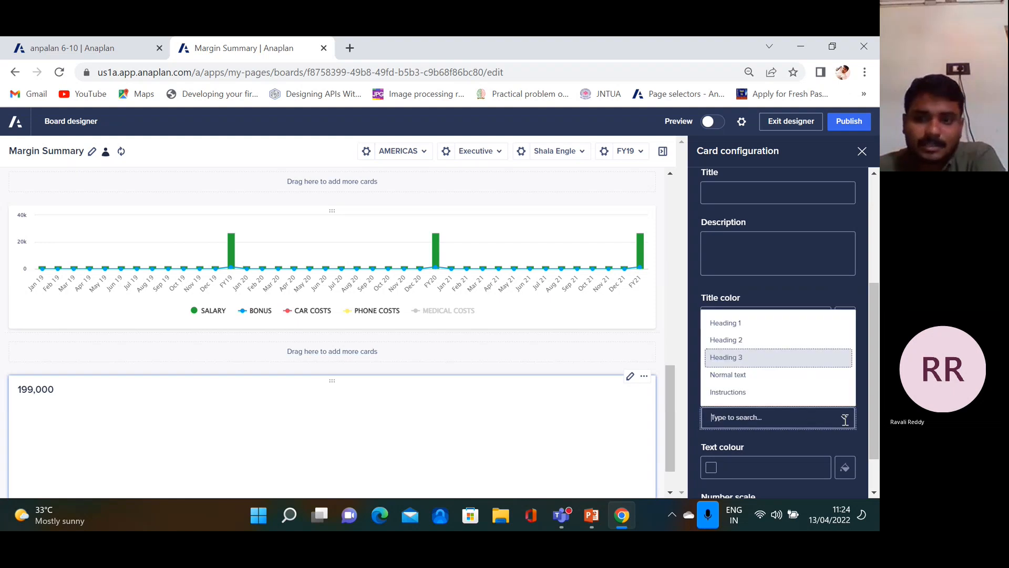
left_click(733, 382)
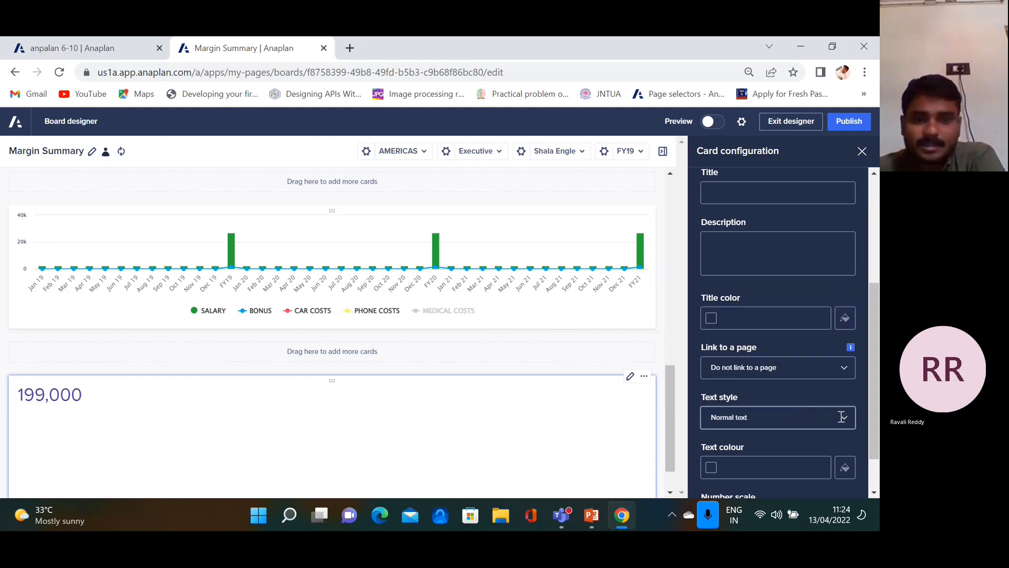
left_click(840, 469)
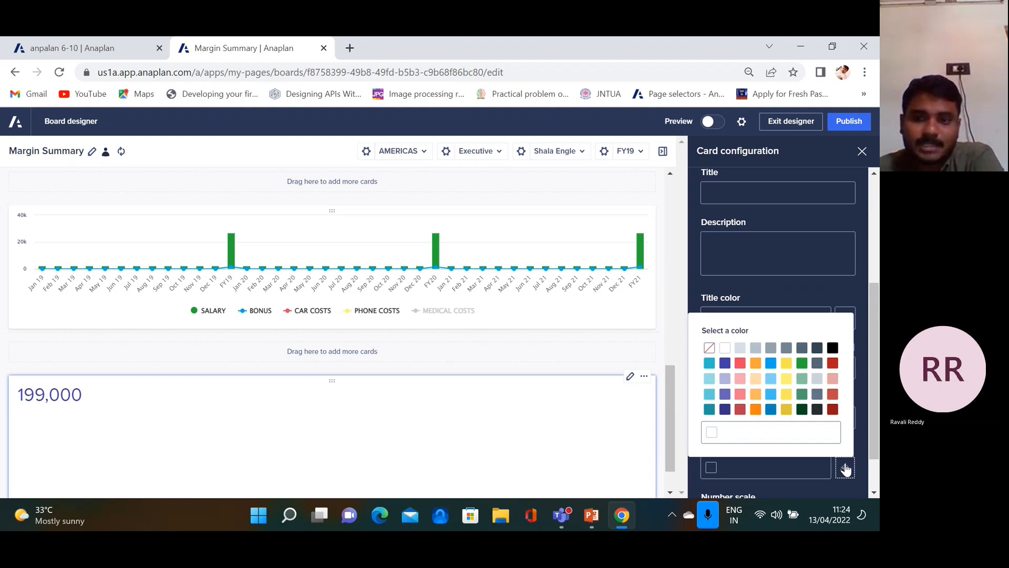
left_click(756, 367)
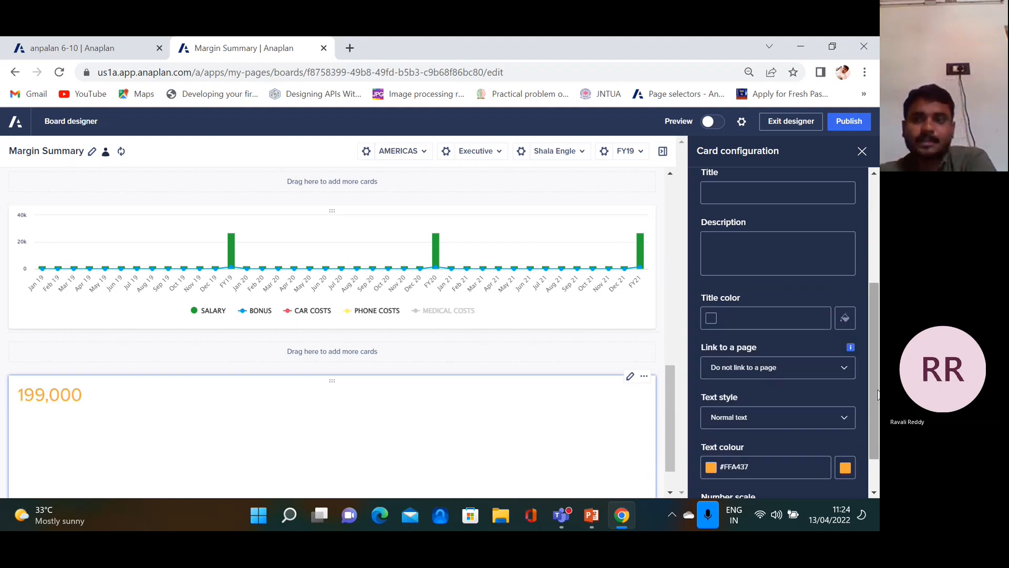
left_click_drag(876, 393, 877, 420)
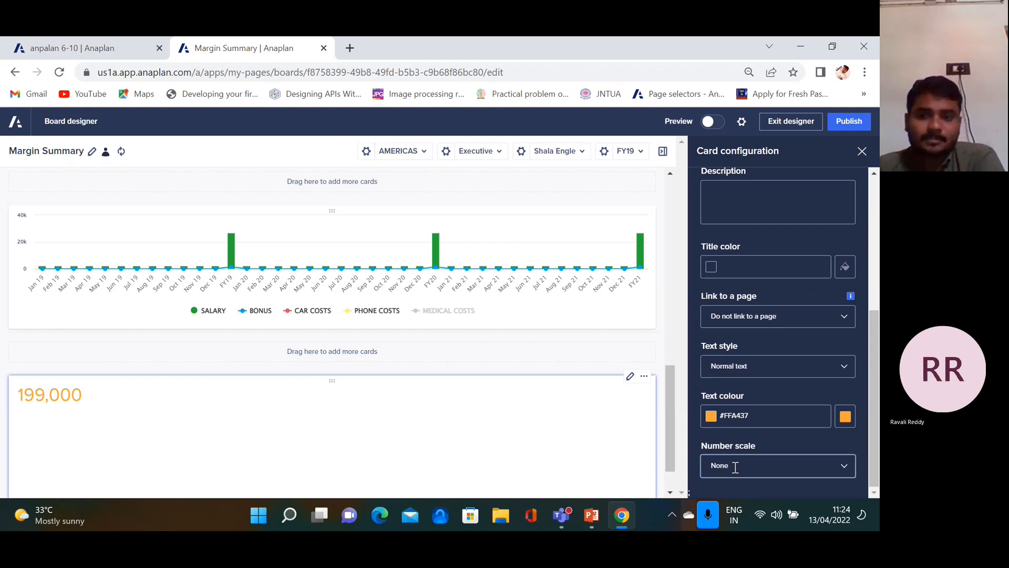
Try thousands and millions number scales, then leave the figure unscaled with None
left_click(844, 468)
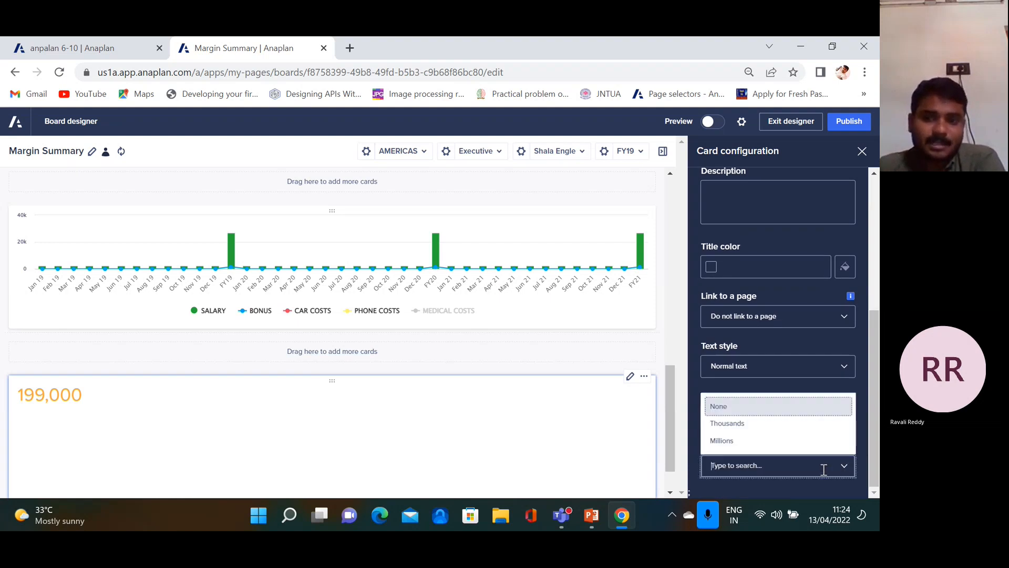
left_click(753, 426)
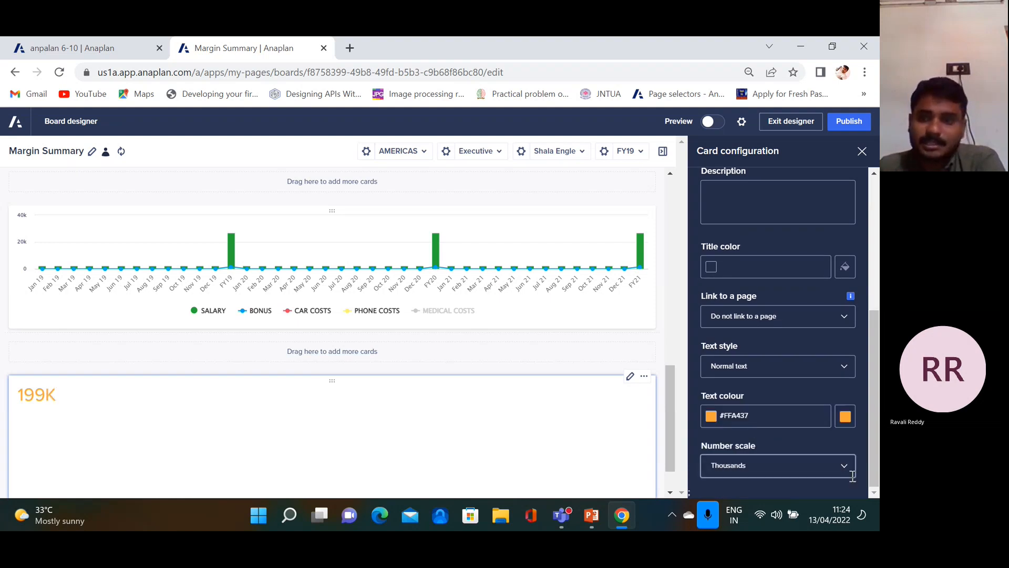
left_click(846, 469)
left_click(751, 443)
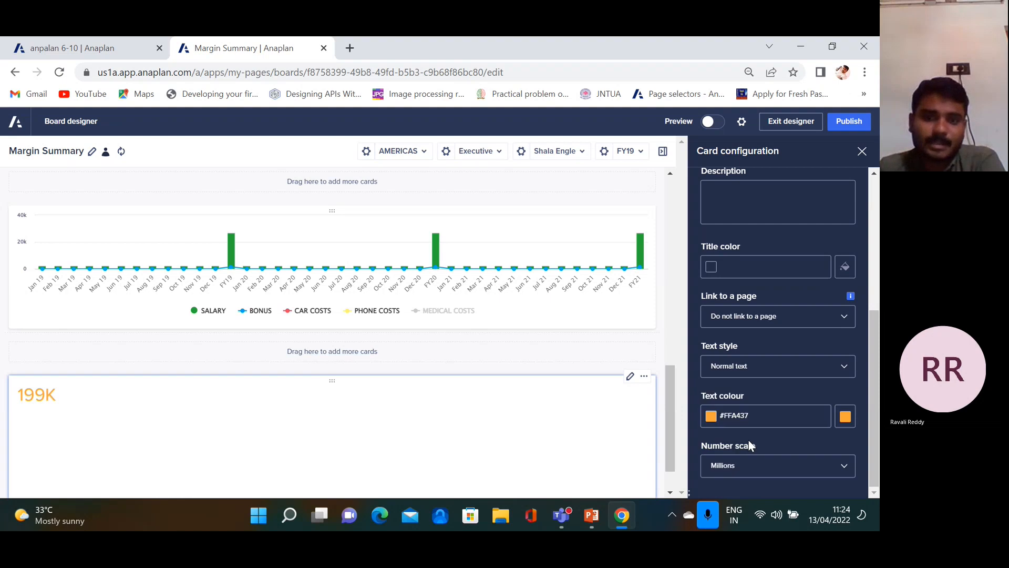
left_click(838, 466)
left_click(774, 407)
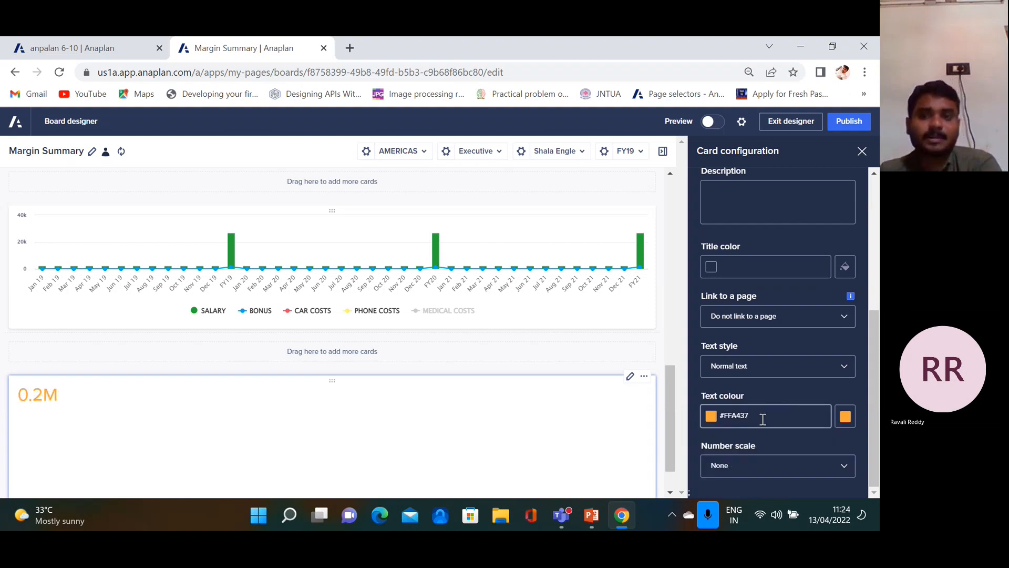
left_click_drag(876, 380, 849, 178)
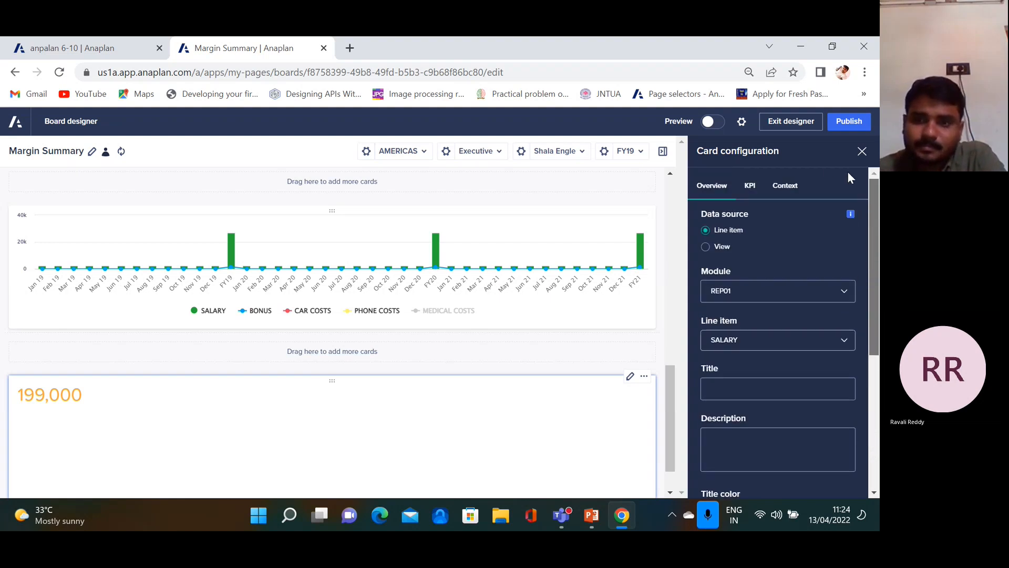
Set the KPI conditional formatting value to PHONE COSTS, then view the card's Context settings
left_click(749, 185)
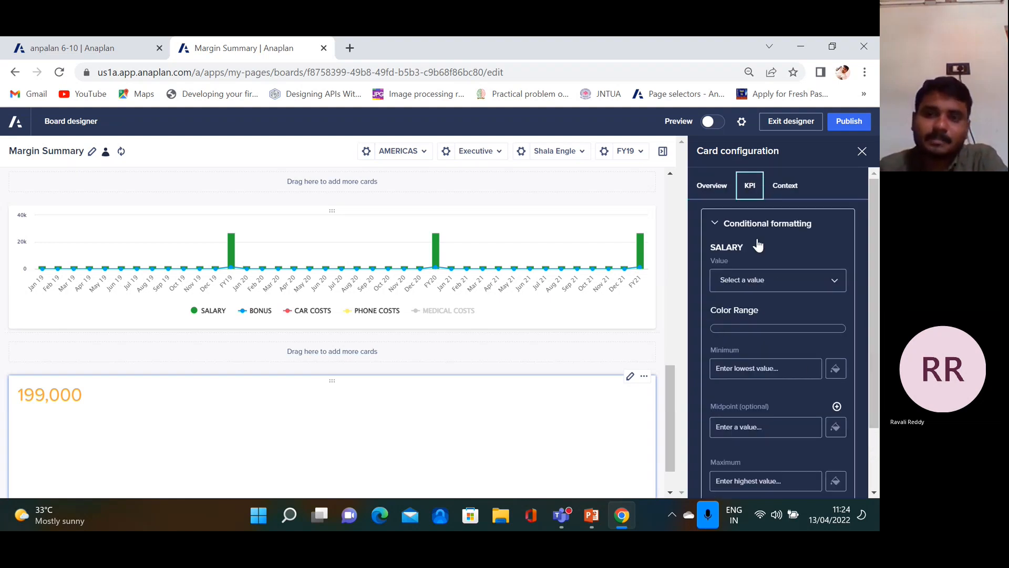
left_click(835, 283)
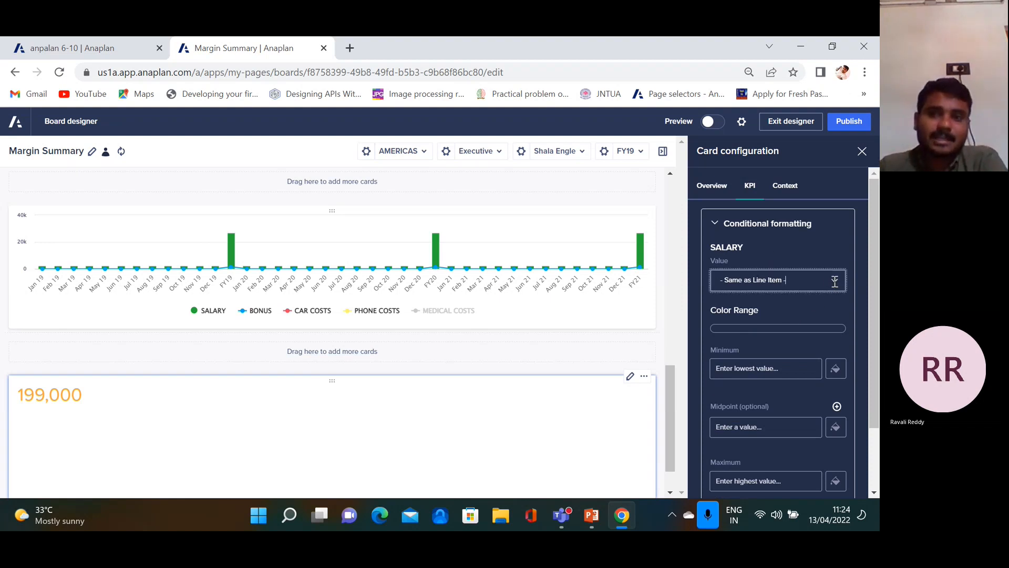
left_click(748, 323)
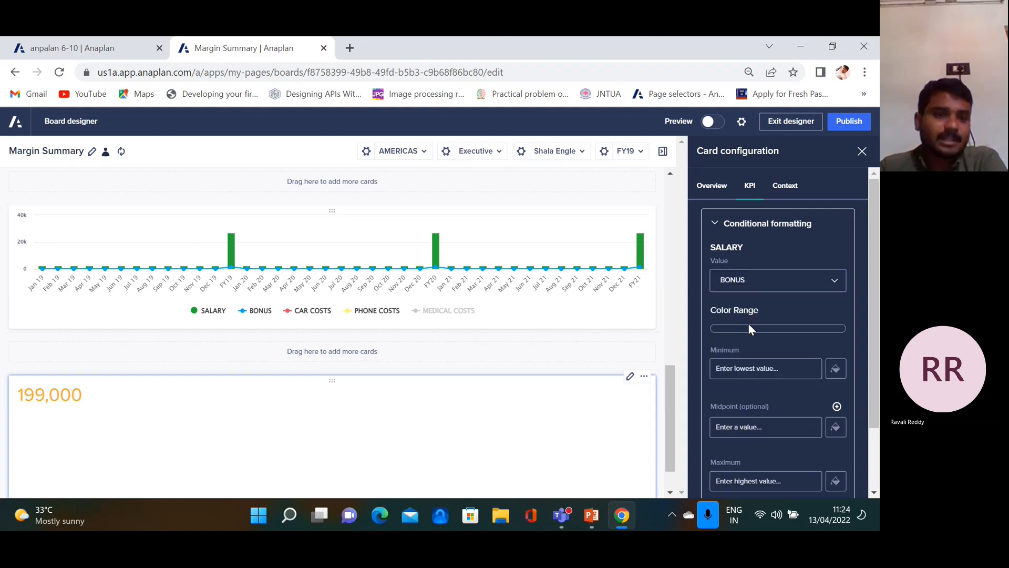
left_click(835, 279)
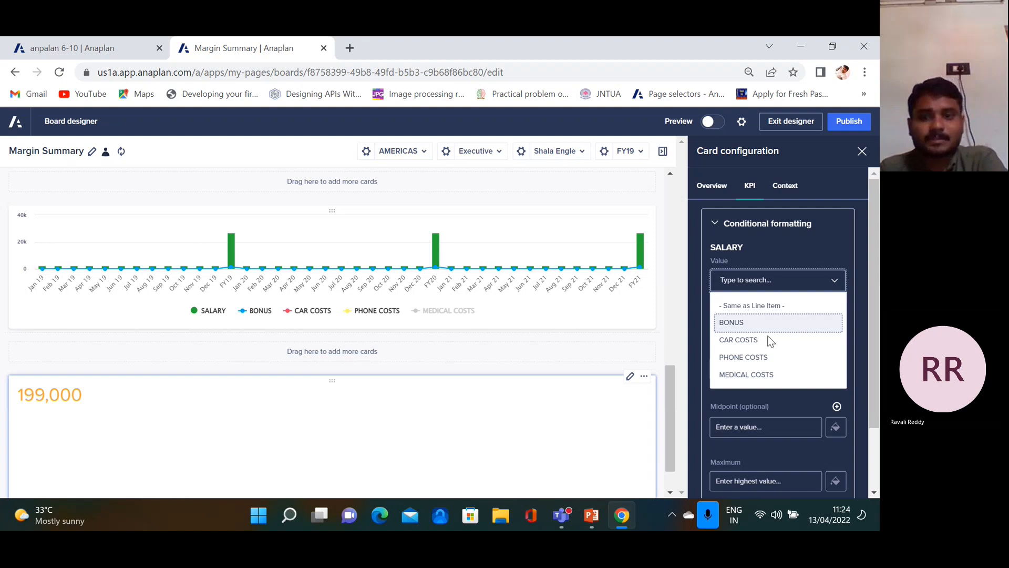
left_click(770, 359)
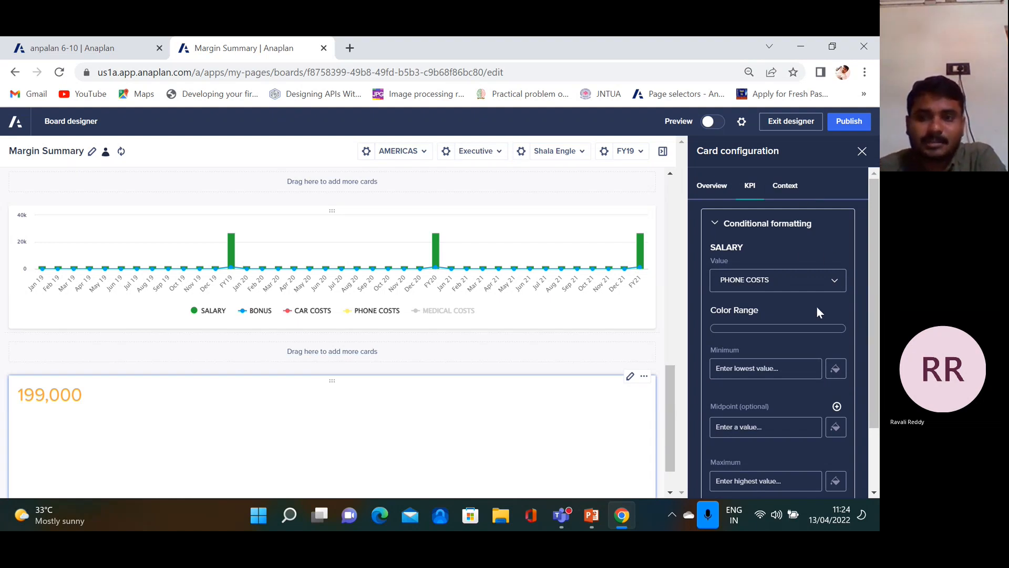
left_click(834, 371)
left_click(822, 198)
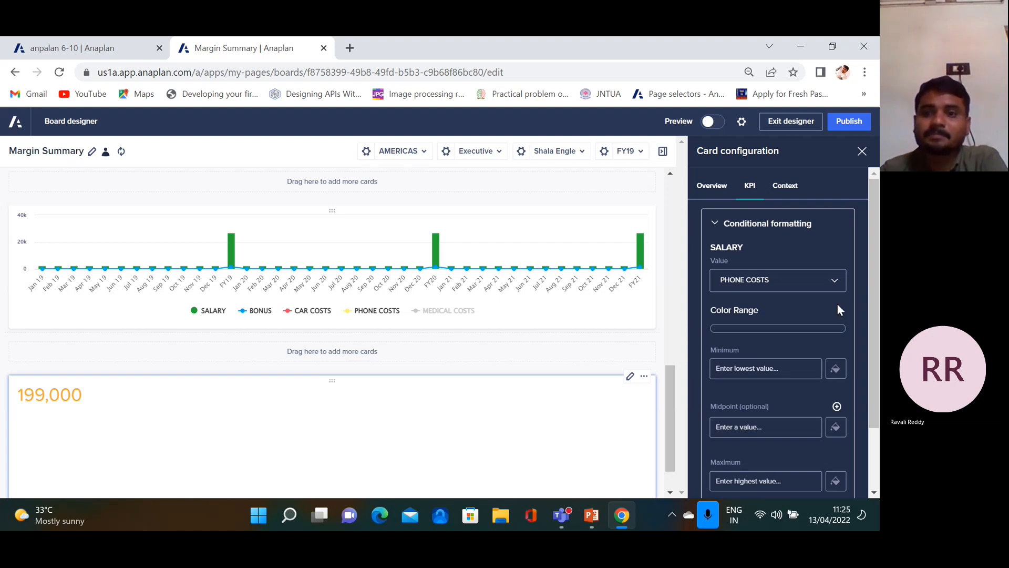
left_click(793, 195)
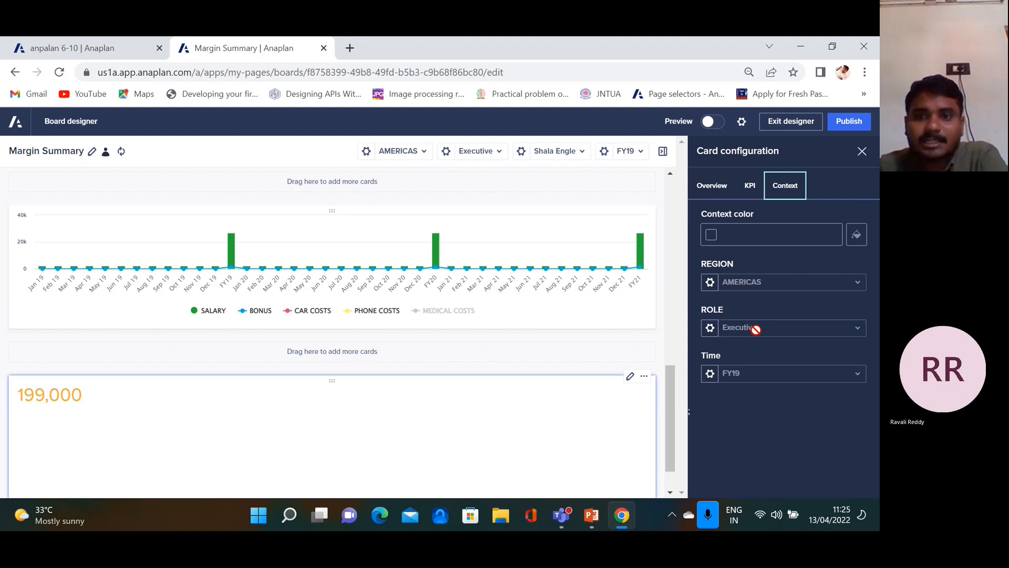
Publish the Margin Summary board, scroll through the published page, and reopen it for editing
left_click(847, 122)
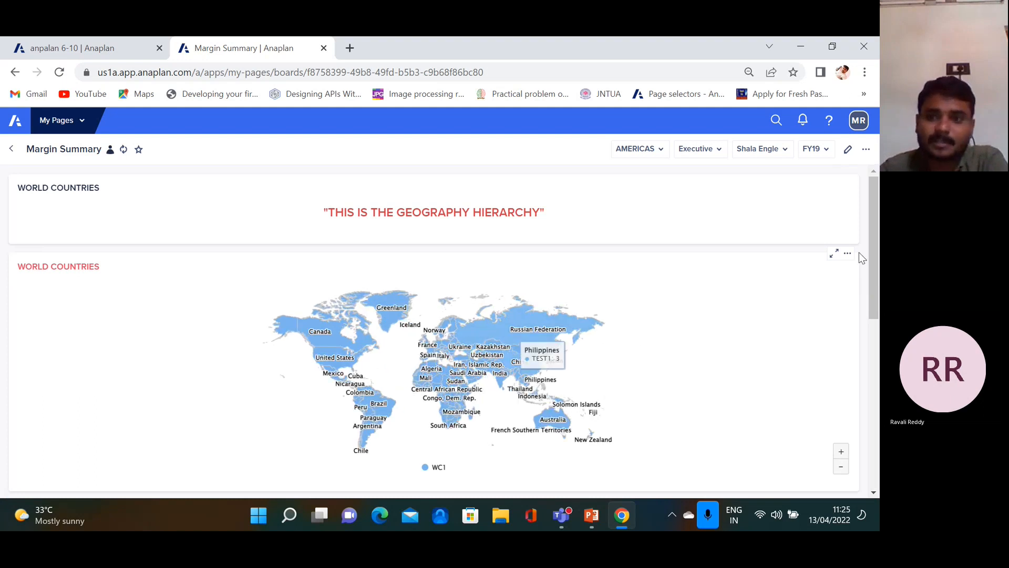
scroll(875, 296, "down", 1)
left_click_drag(875, 296, 868, 443)
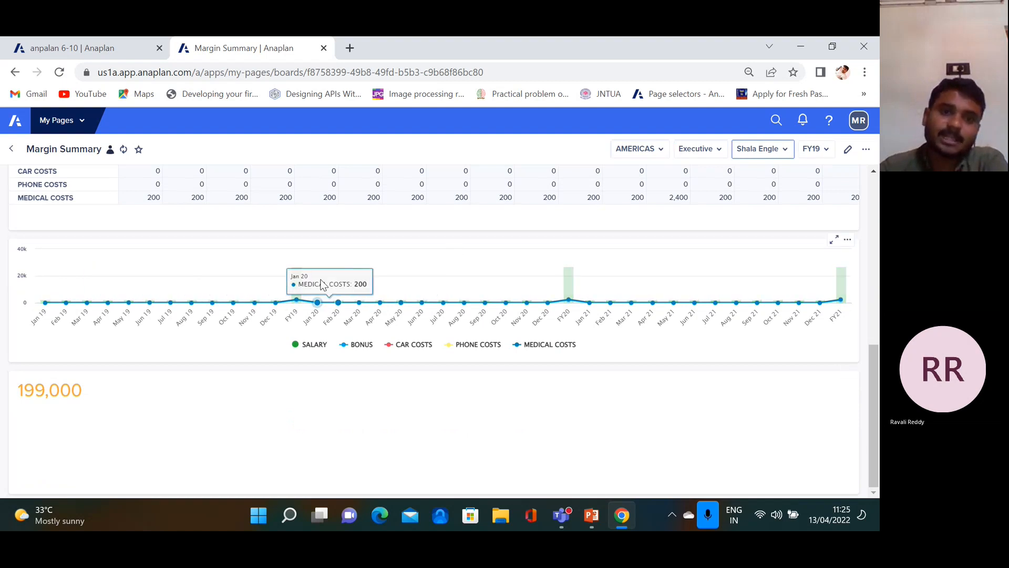
scroll(318, 280, "up", 3)
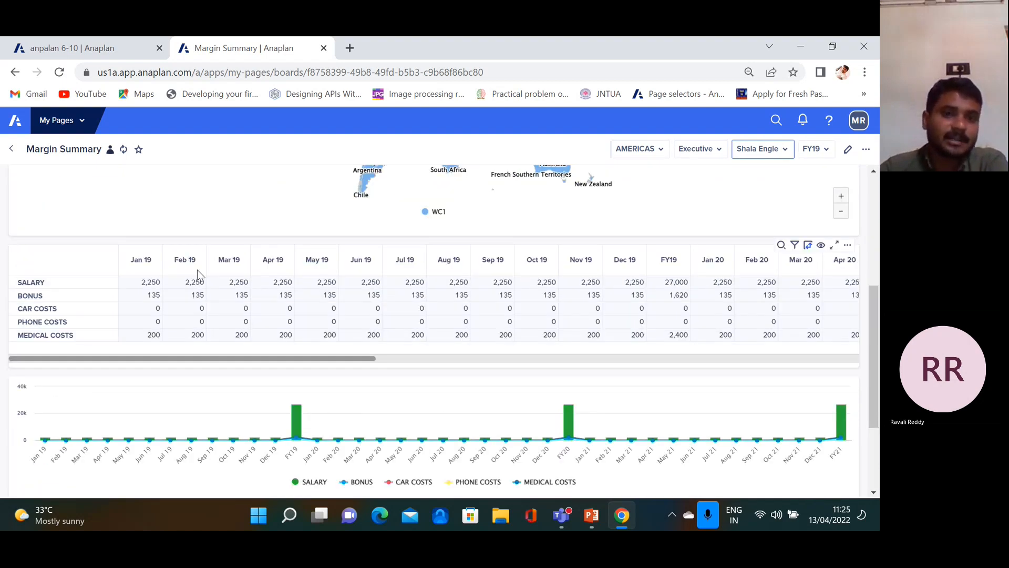
scroll(197, 271, "up", 5)
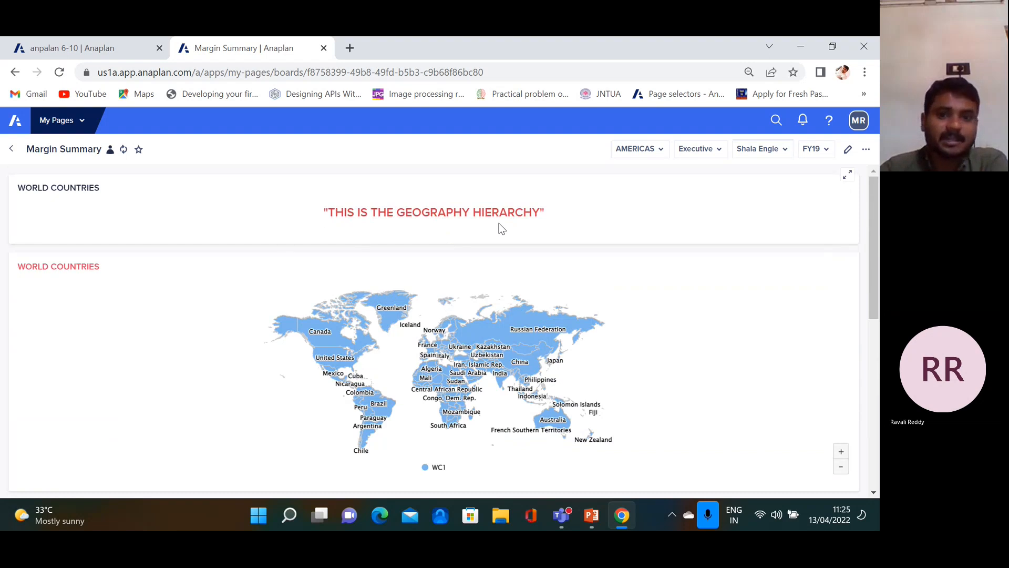
left_click(848, 149)
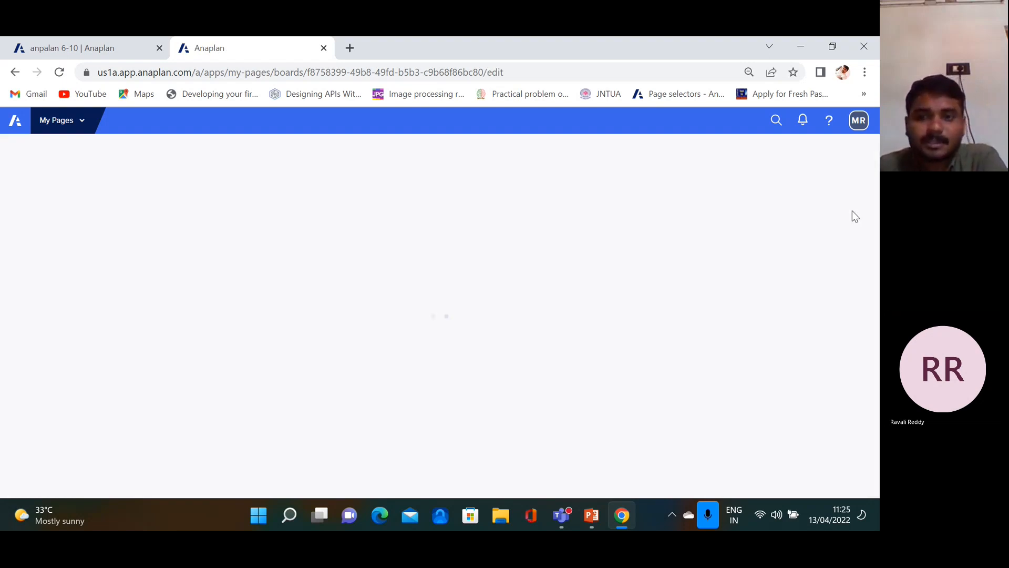
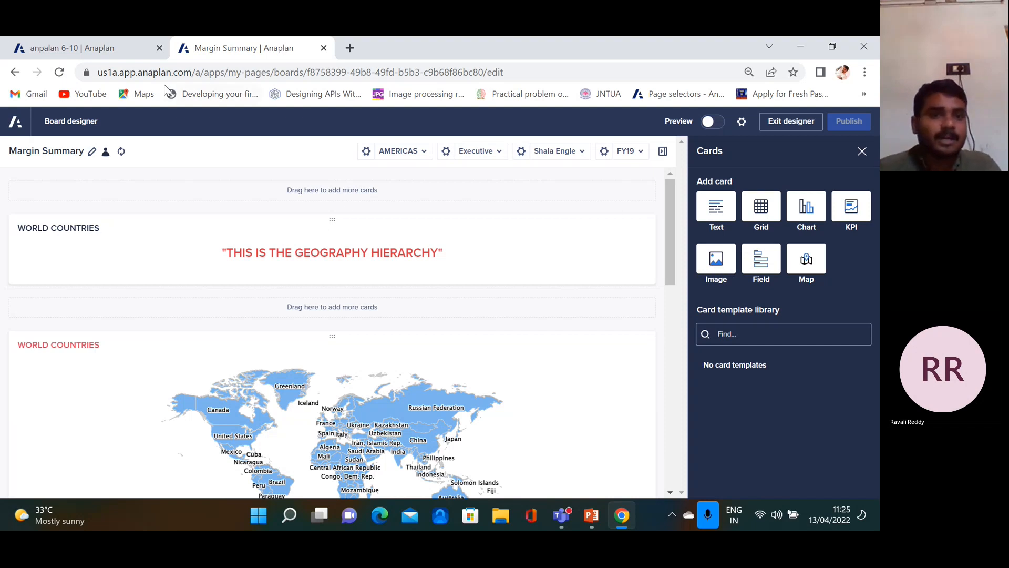
Return to the anpalan 6-10 model and show its list of modules
left_click(87, 40)
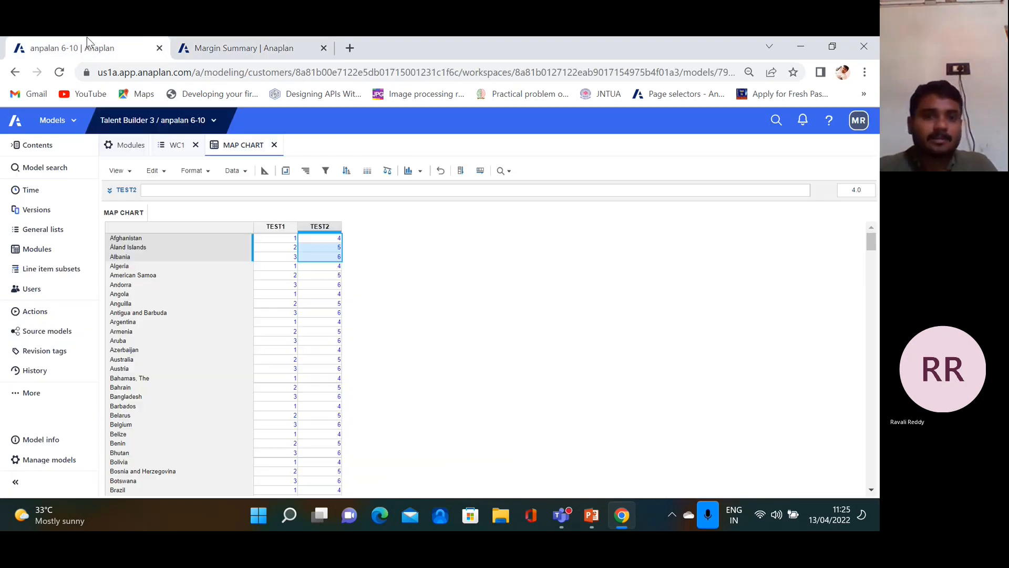
left_click(132, 146)
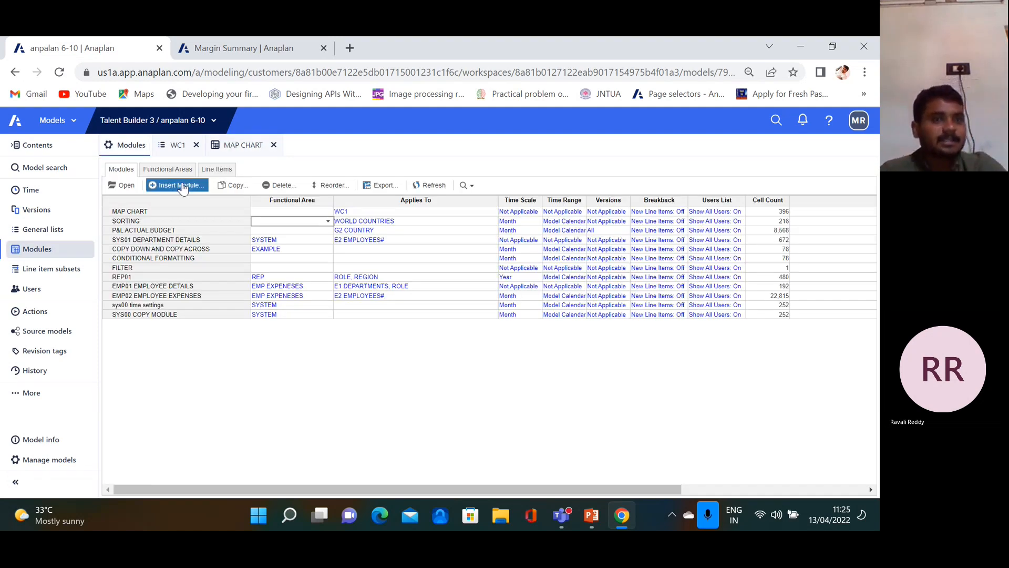
Create an IMAGE module with a TEST1 line item and Time across the columns
left_click(179, 186)
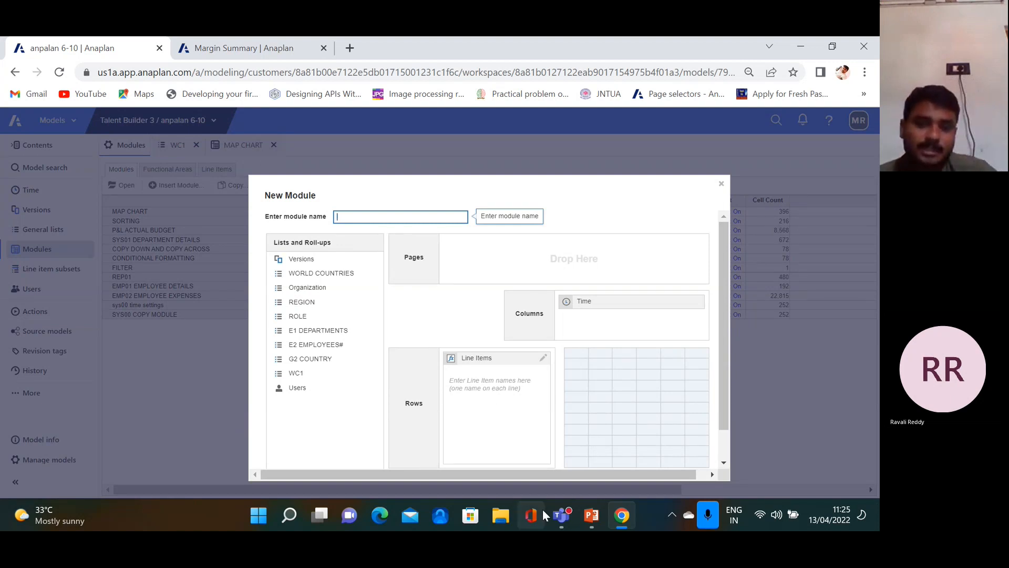
type("IMAGE")
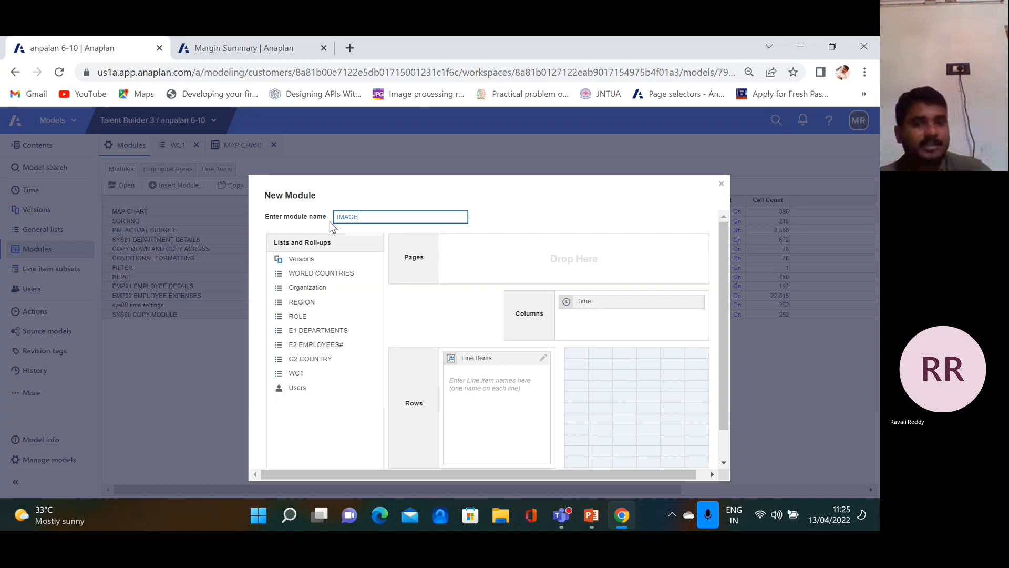
left_click_drag(603, 307, 273, 416)
left_click(494, 383)
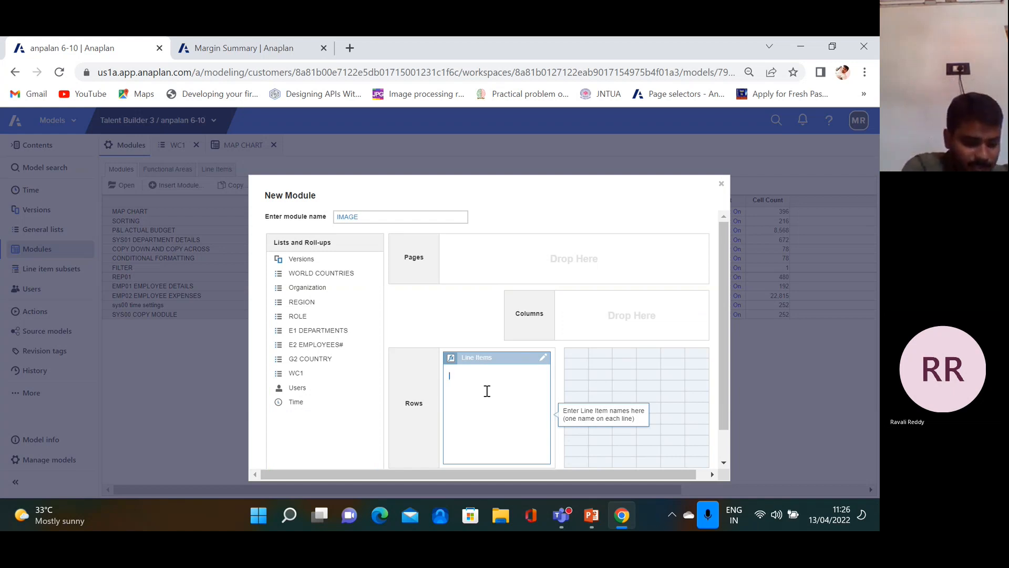
left_click_drag(293, 406, 576, 329)
left_click(496, 381)
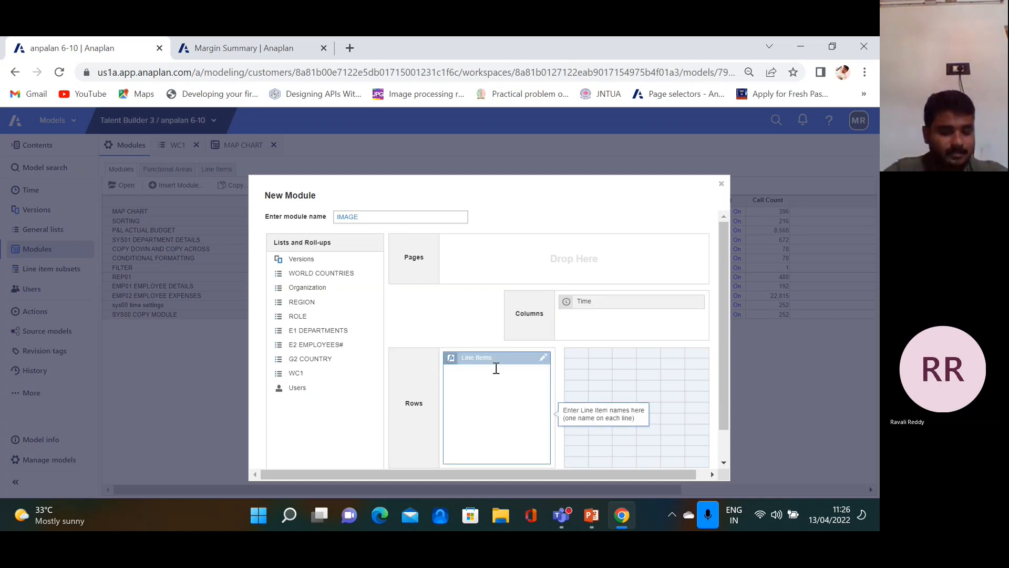
type("TEST1")
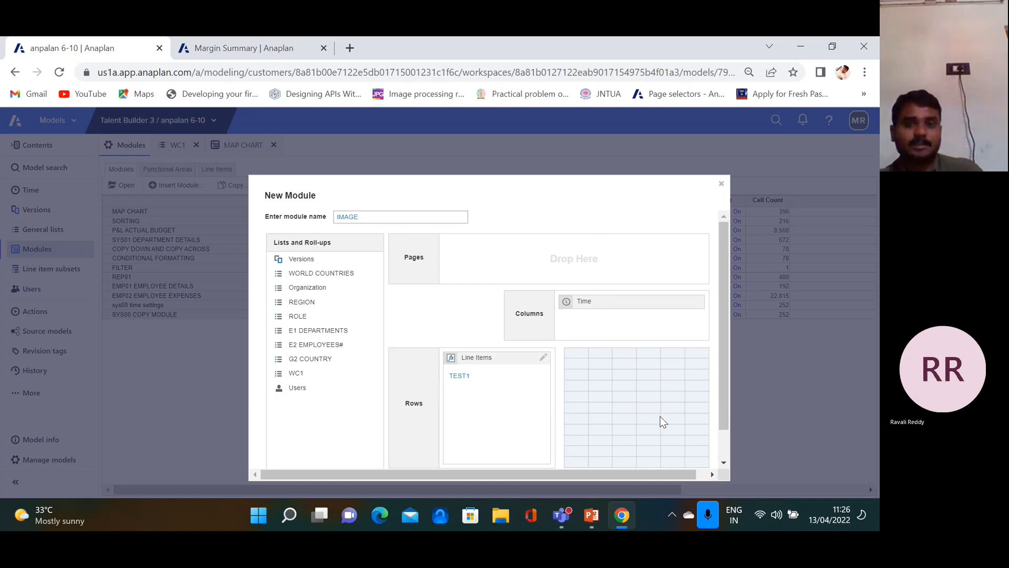
scroll(665, 406, "down", 1)
left_click(653, 447)
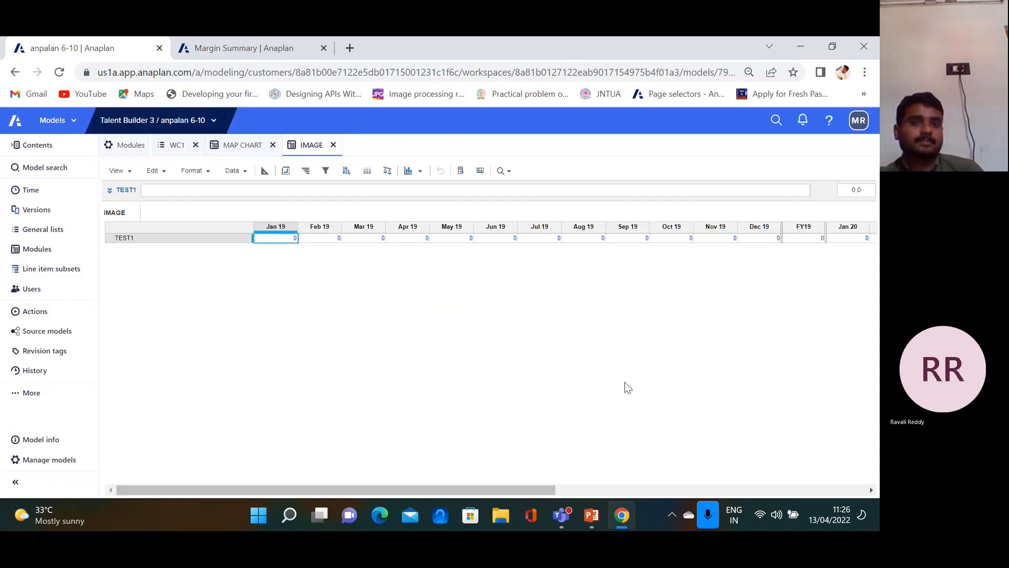
In Blueprint, change TEST1's format to Text of the Link type and confirm the change
left_click(264, 171)
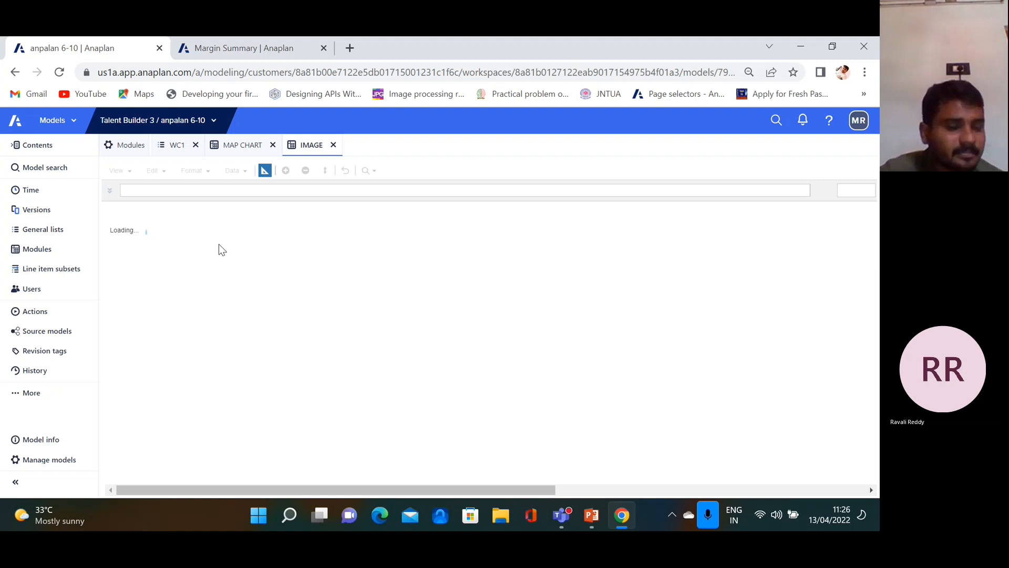
left_click(287, 251)
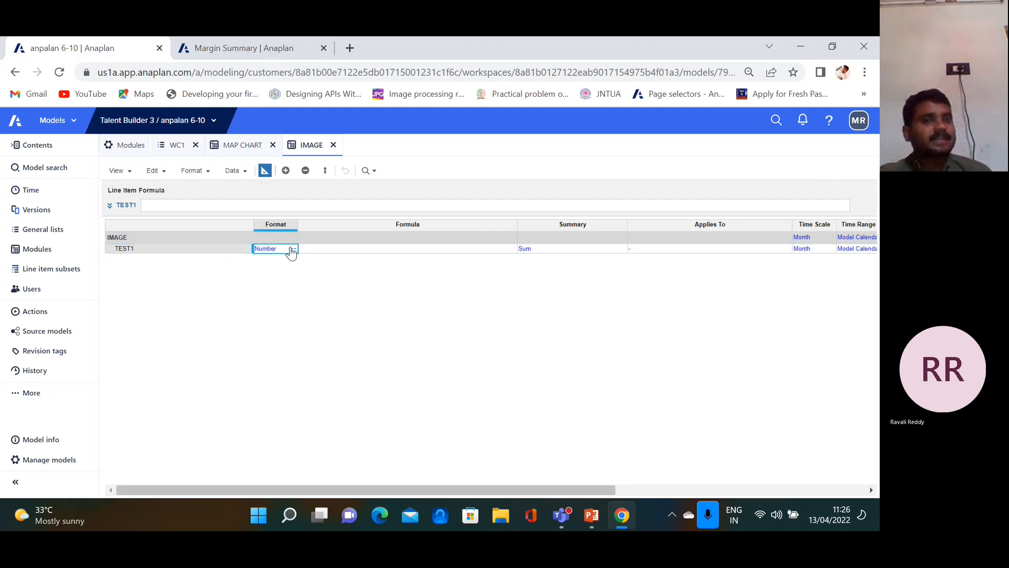
left_click(291, 249)
left_click(450, 217)
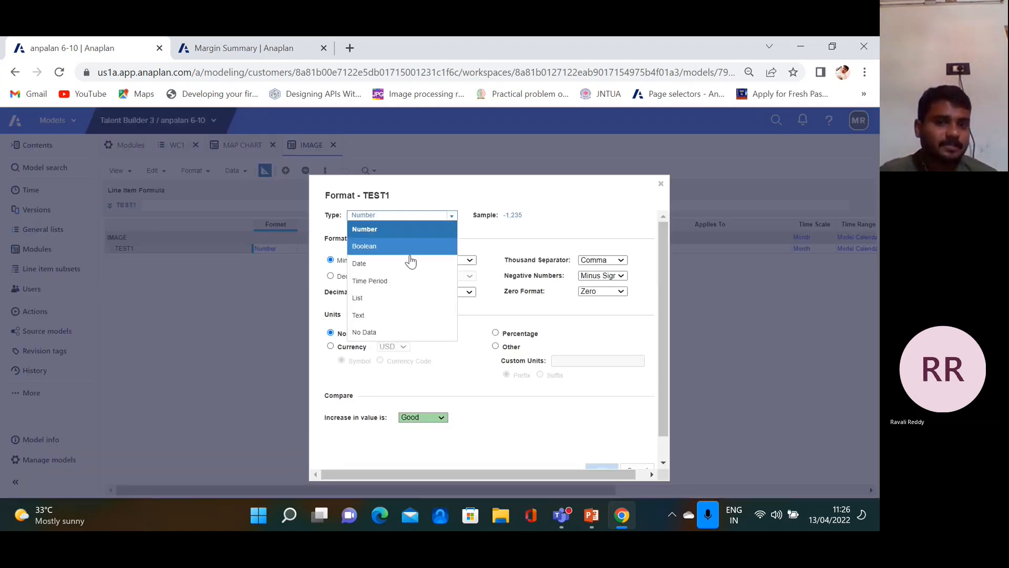
left_click(402, 314)
left_click(348, 258)
scroll(553, 410, "down", 1)
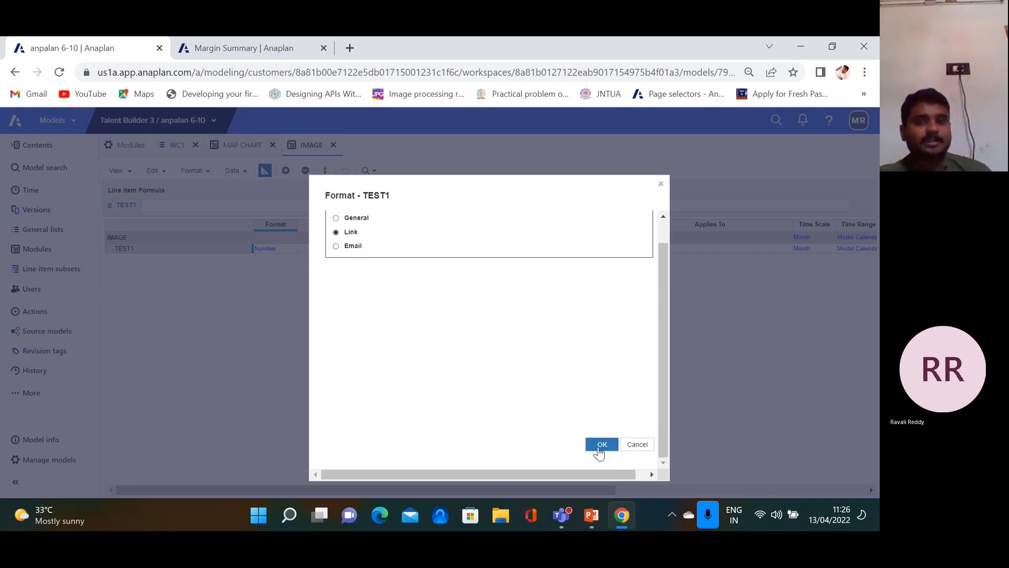
left_click(600, 446)
left_click(598, 396)
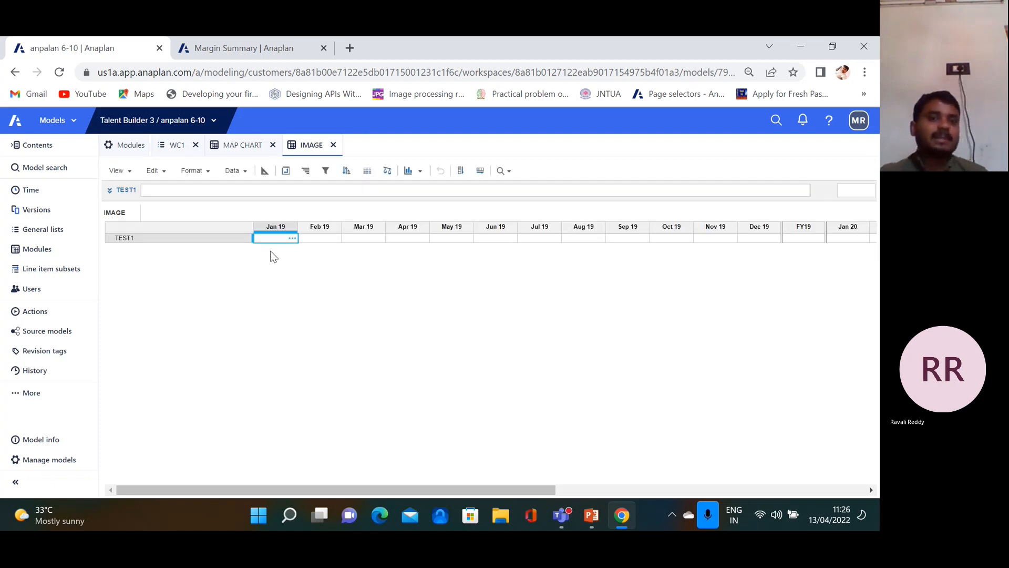
left_click(349, 47)
Search Google for 'SAMPLE IMAGES' and show the image results
left_click(338, 67)
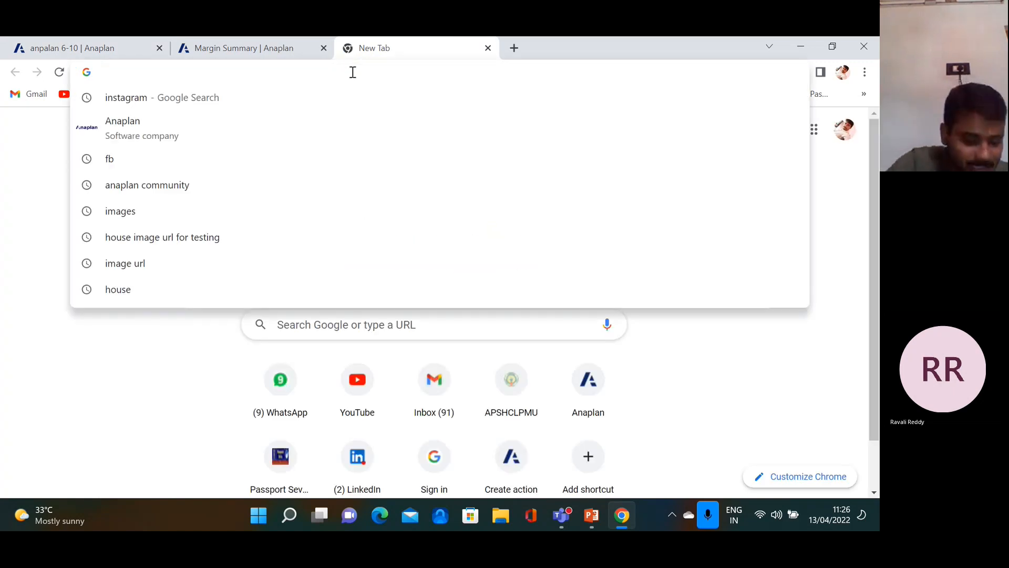
type("SAM")
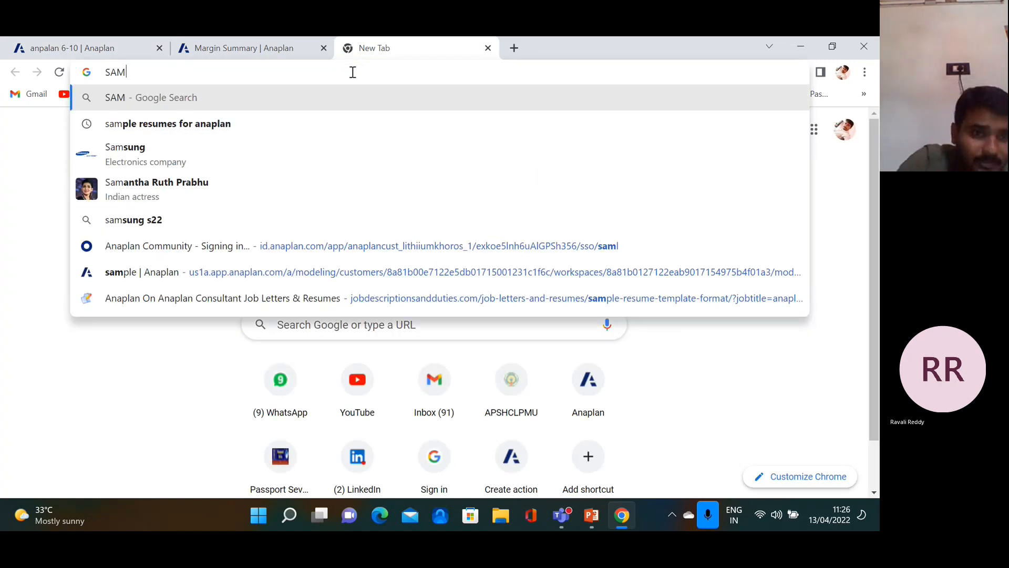
type("PLE ")
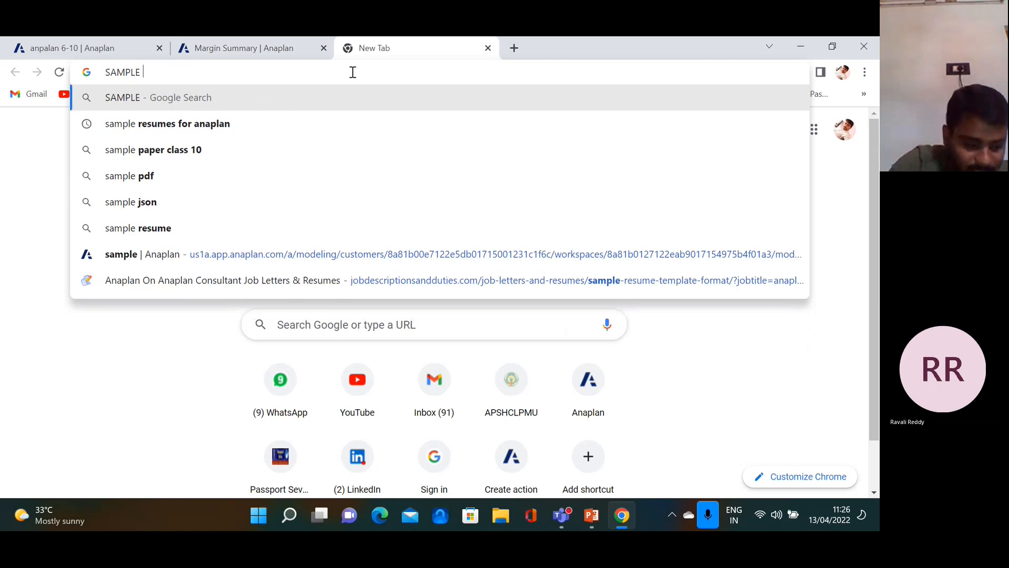
type("U")
key("BackSpace")
key("BackSpace")
type("IMAGES")
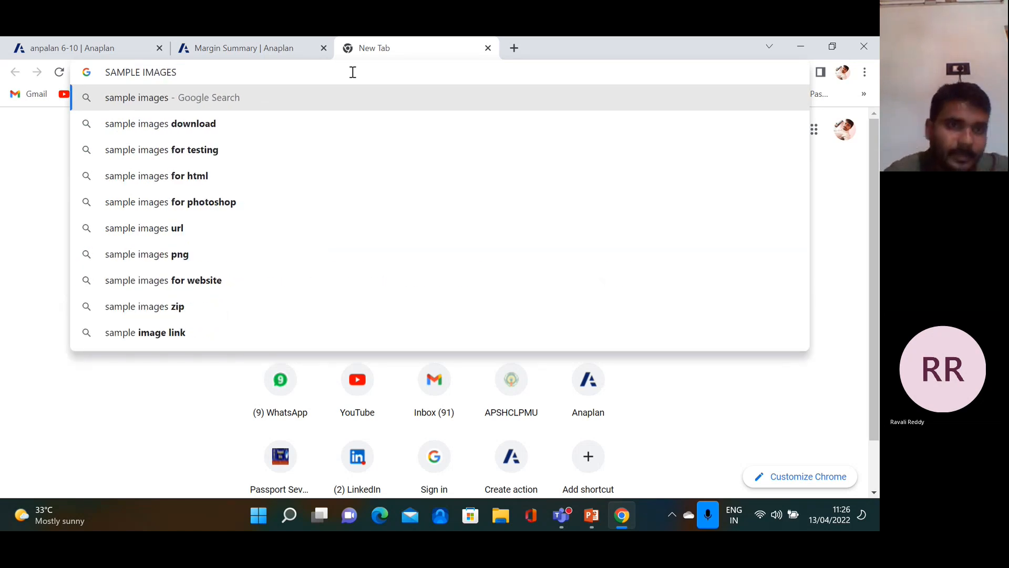
left_click(147, 100)
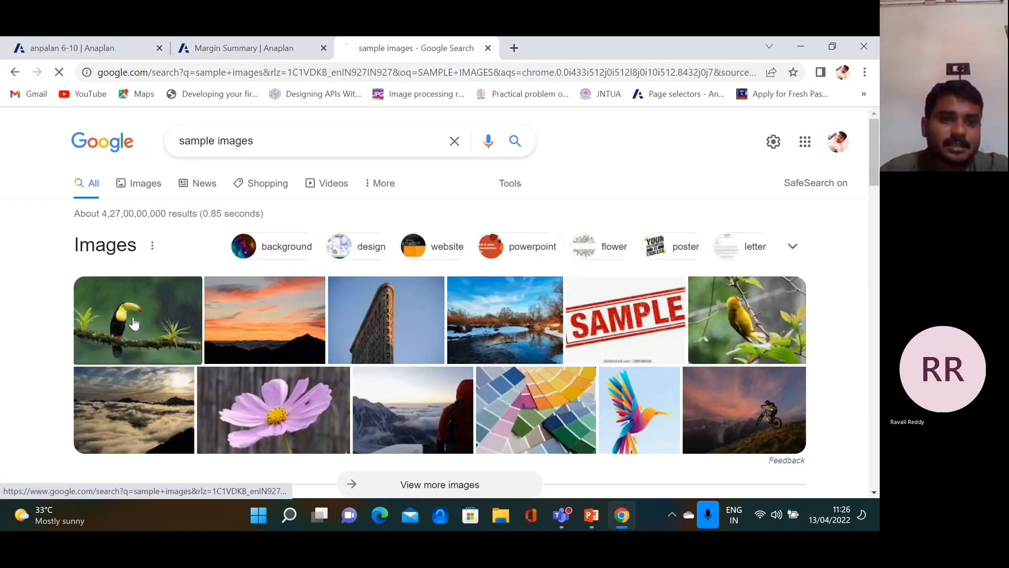
left_click(132, 321)
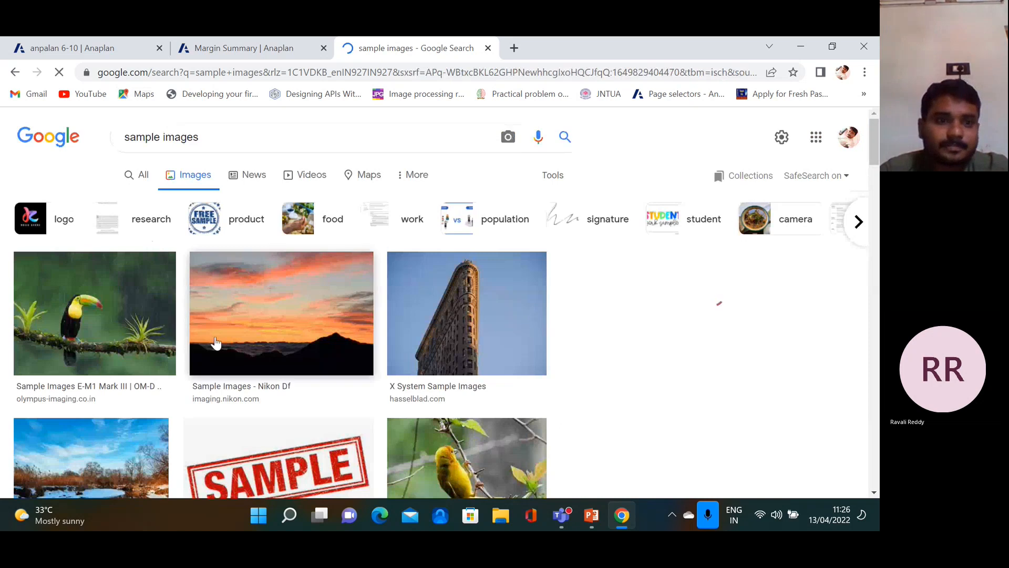
Copy the toucan image's share link, then close the share dialog and preview
left_click(108, 316)
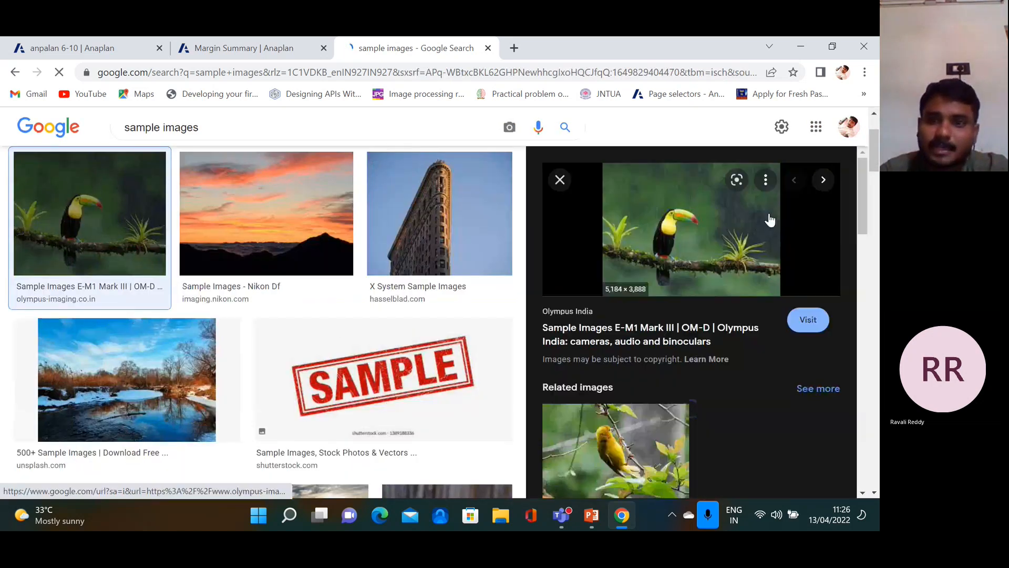
left_click(765, 180)
left_click(730, 213)
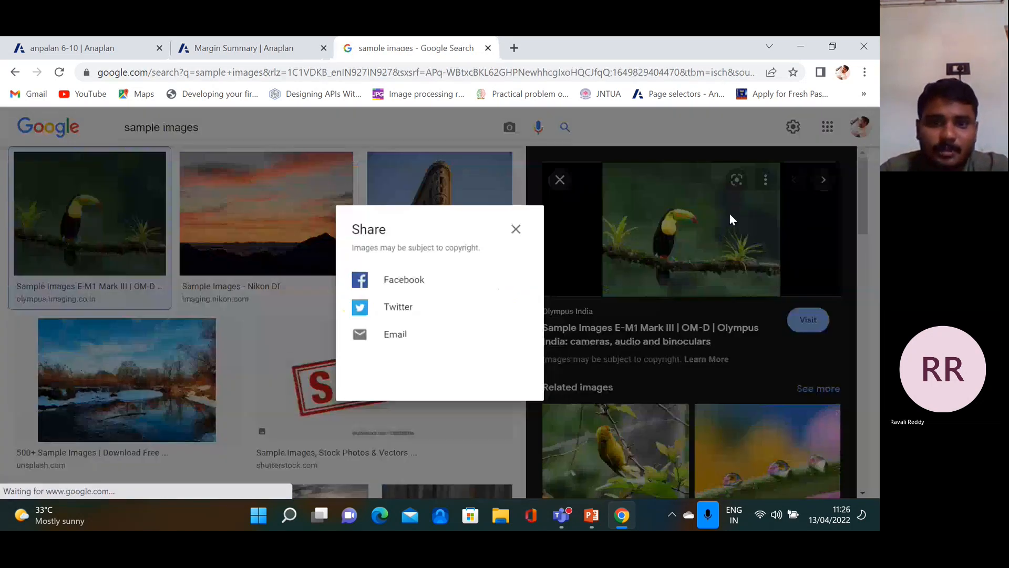
left_click(498, 377)
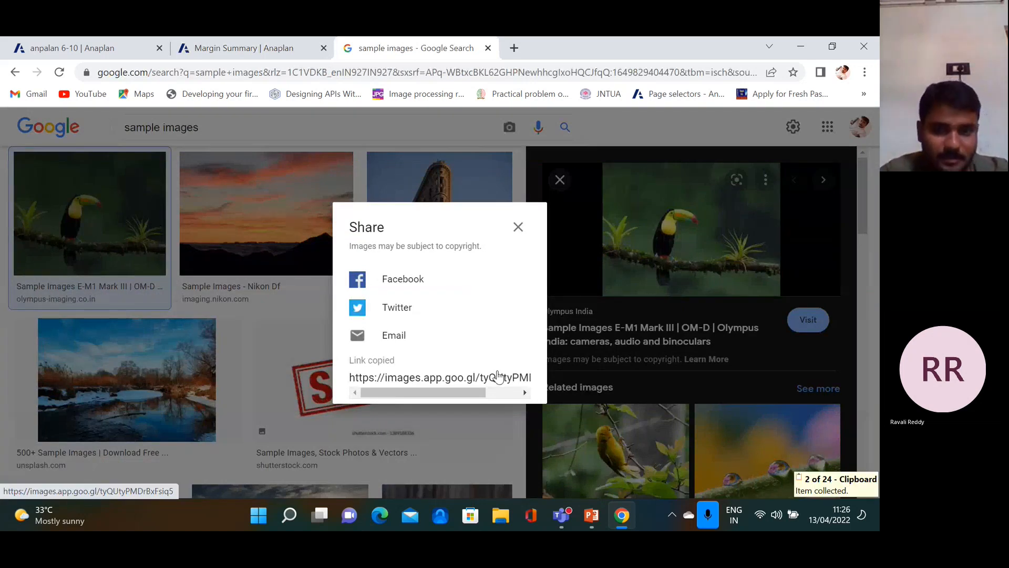
key("ctrl+a")
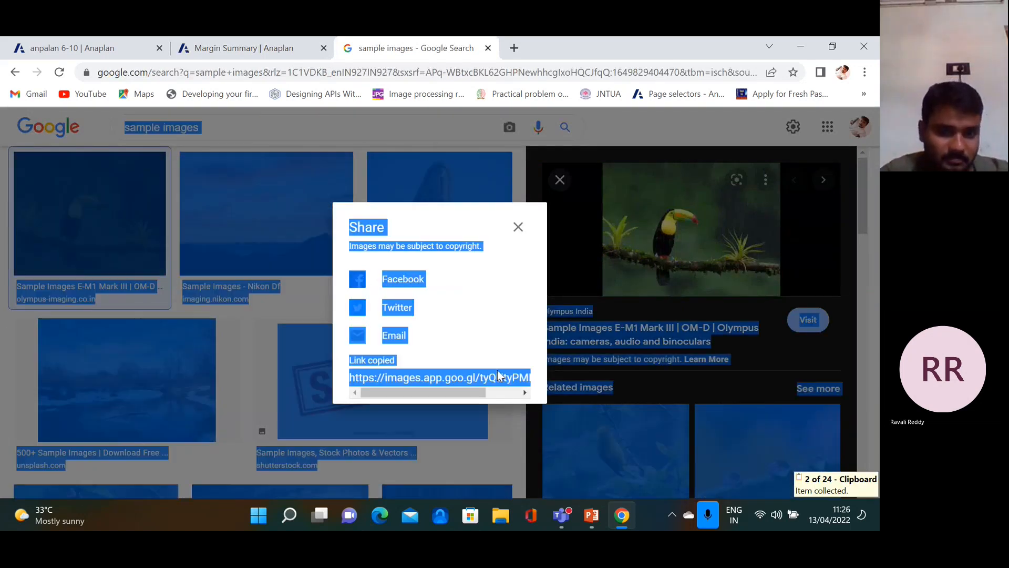
left_click(518, 227)
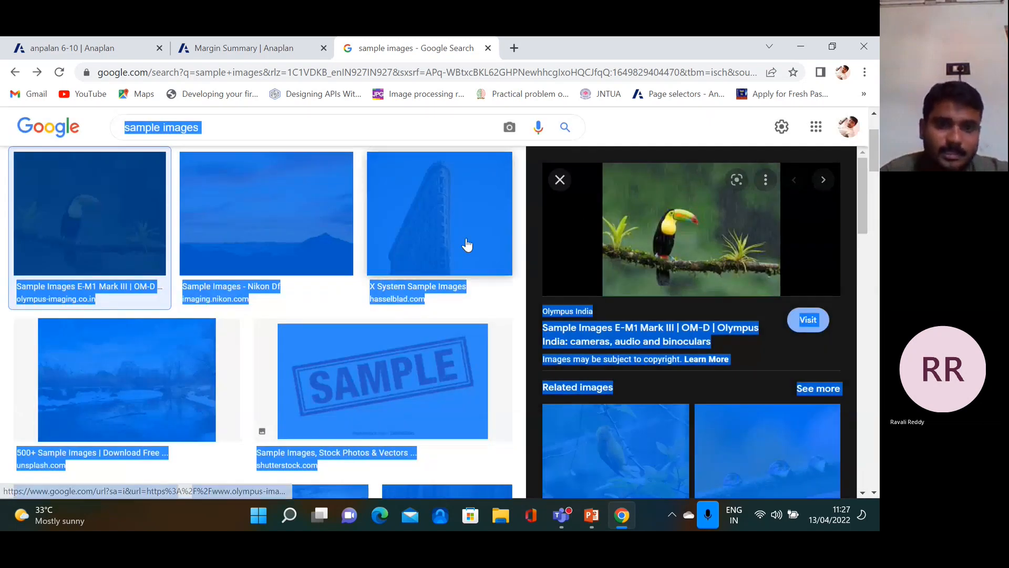
key("Escape")
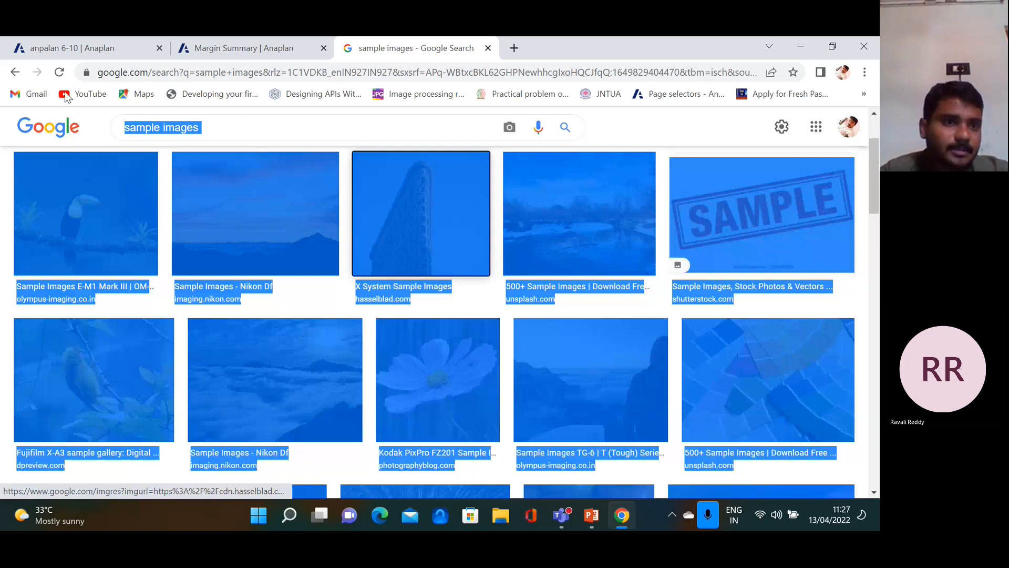
Browse back through the results and reopen the toucan image preview
left_click(16, 73)
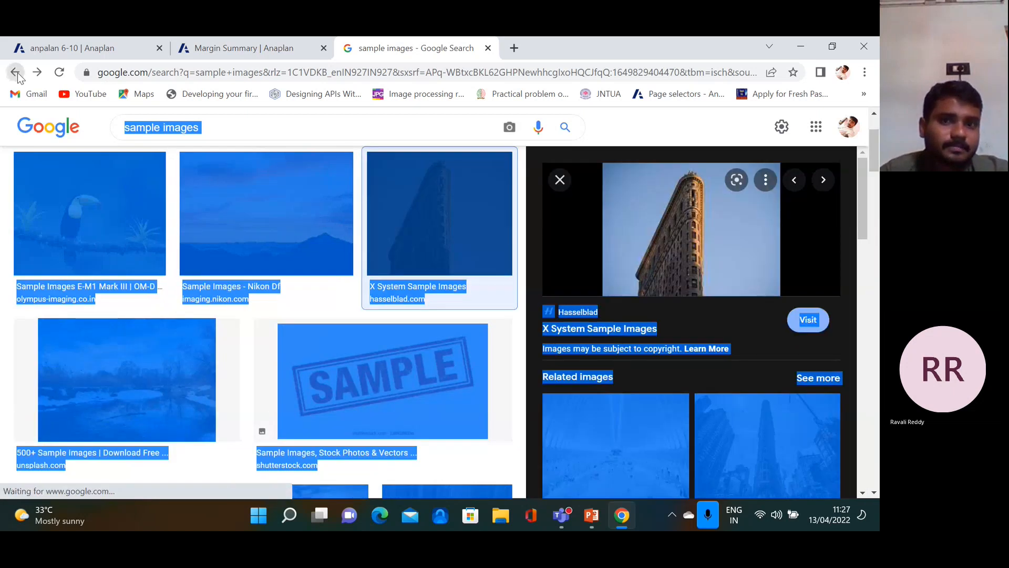
left_click(16, 73)
left_click(17, 76)
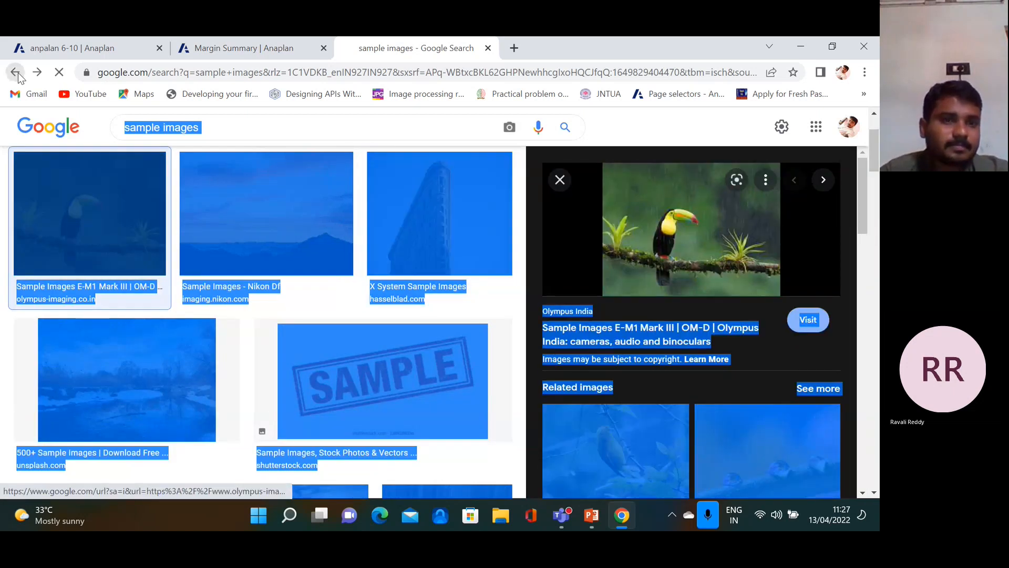
left_click(149, 332)
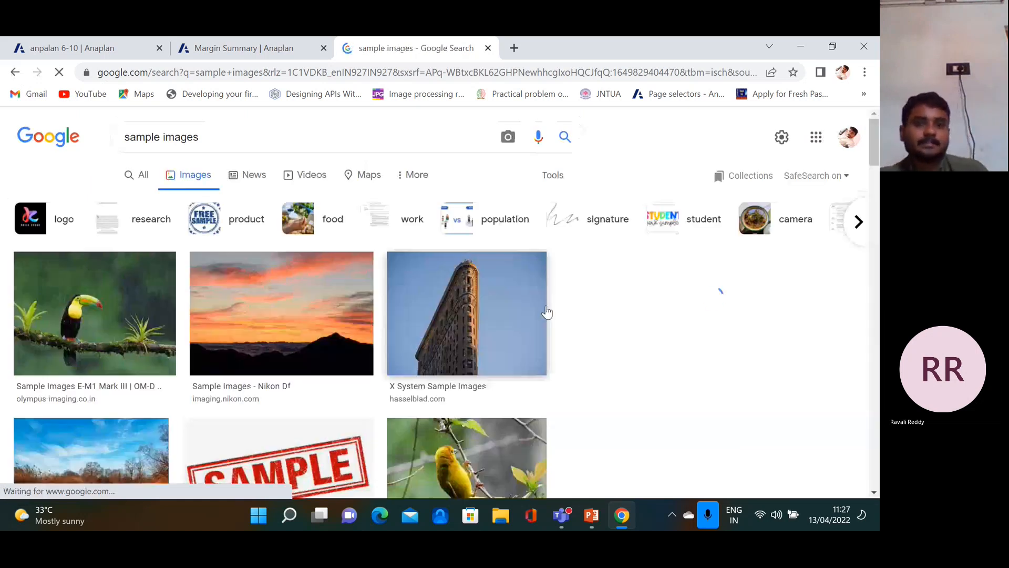
left_click(102, 324)
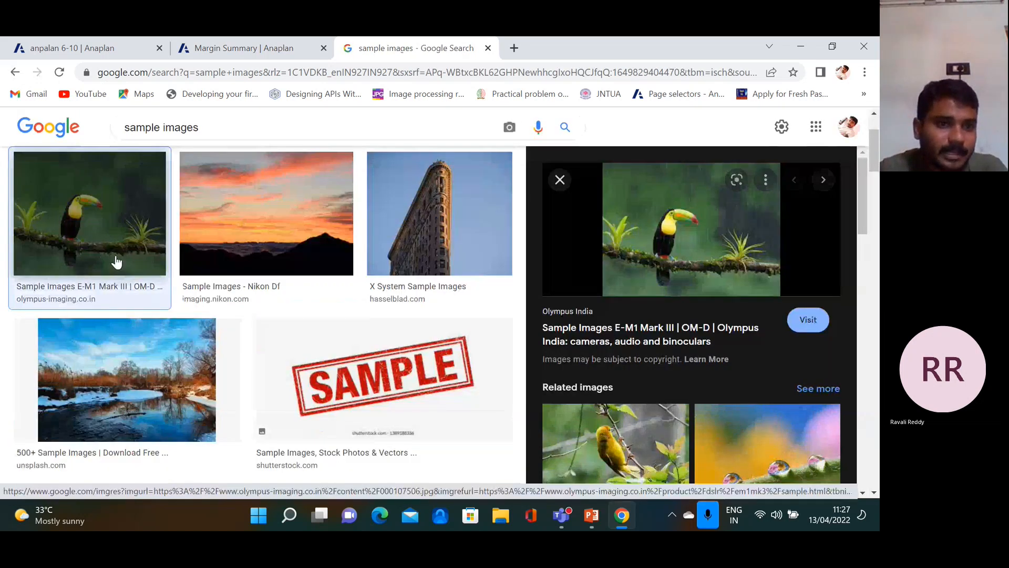
left_click(116, 261)
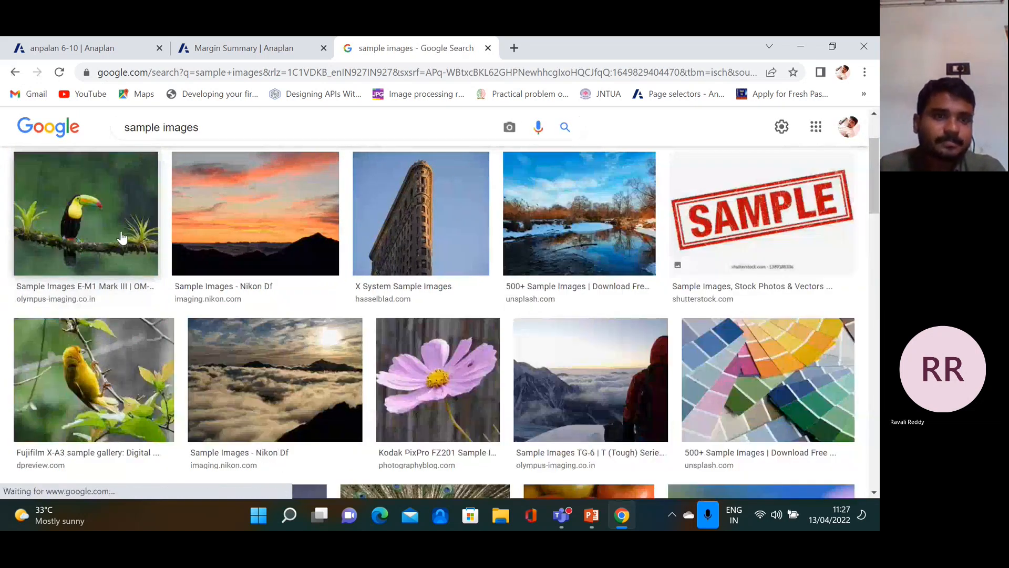
left_click(121, 237)
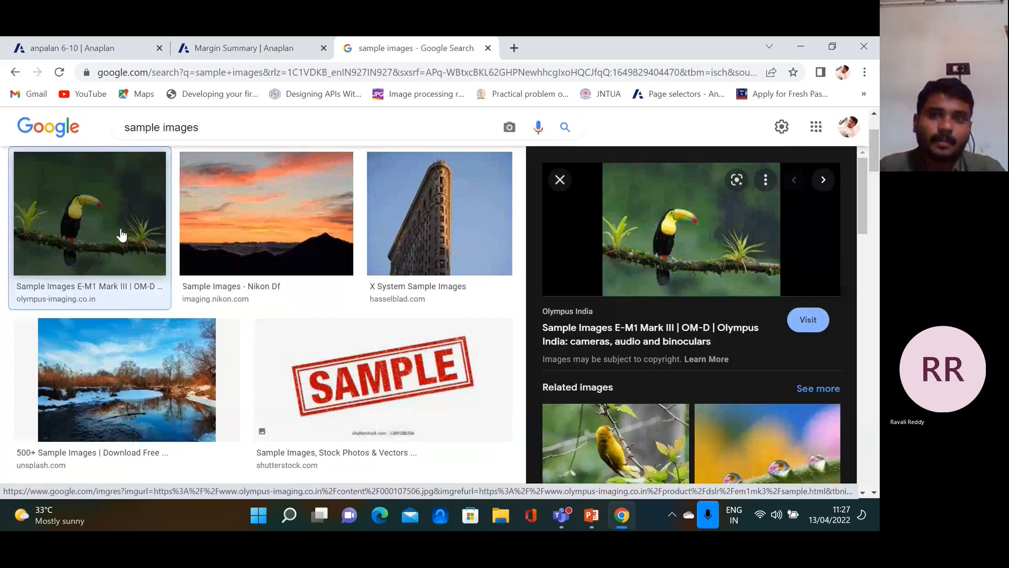
Copy the toucan image's share link again and return to the Margin Summary tab
left_click(764, 182)
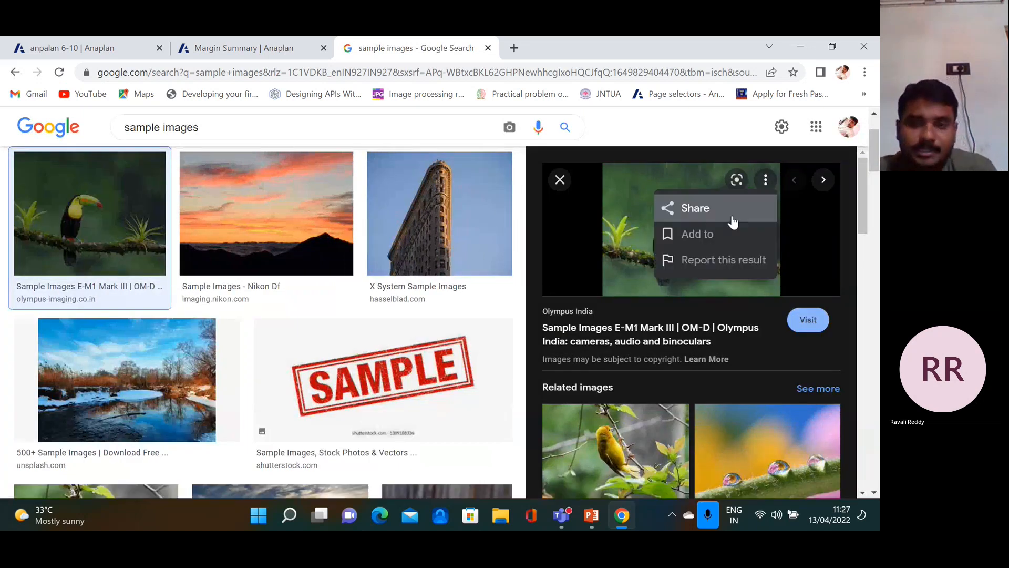
left_click(732, 220)
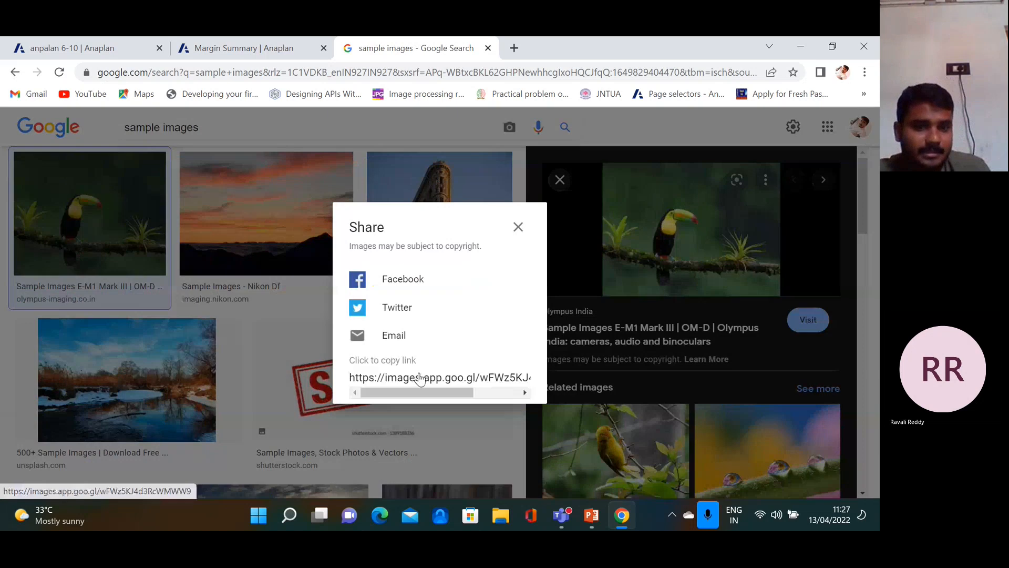
left_click(420, 378)
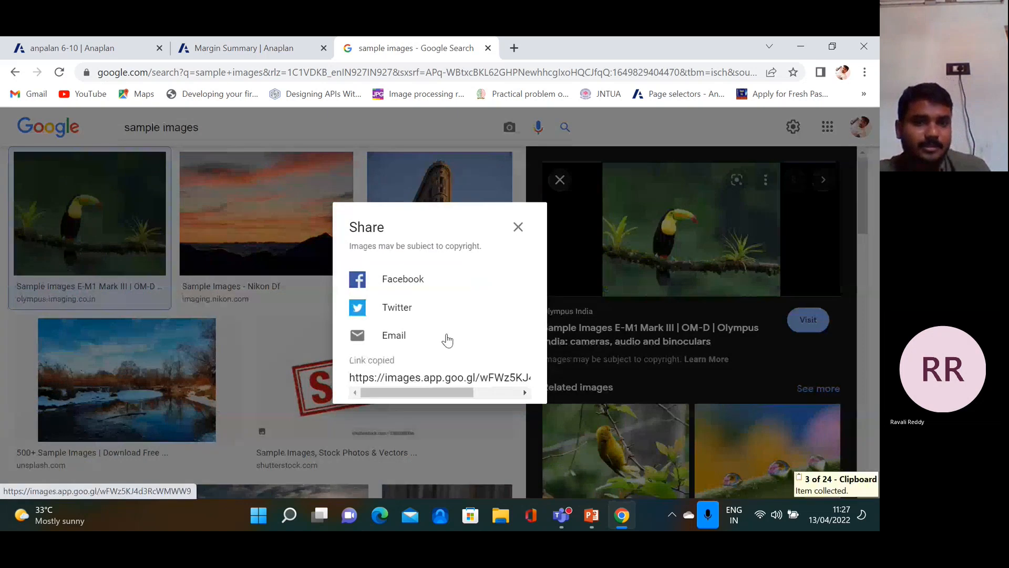
left_click(262, 51)
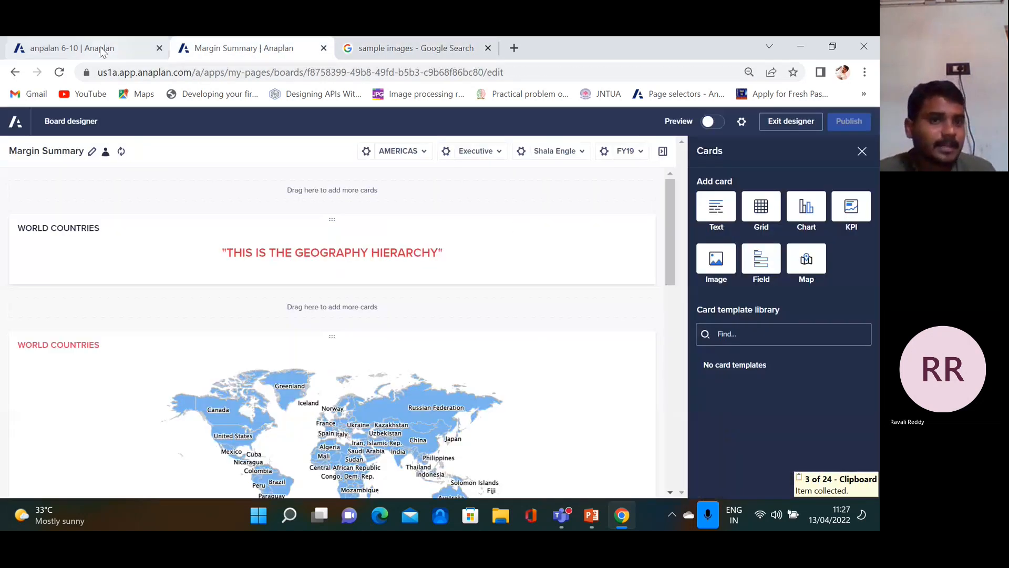
Make TEST1's Jan 19 cell a link to the copied URL displayed as BIRD, then open it
left_click(103, 50)
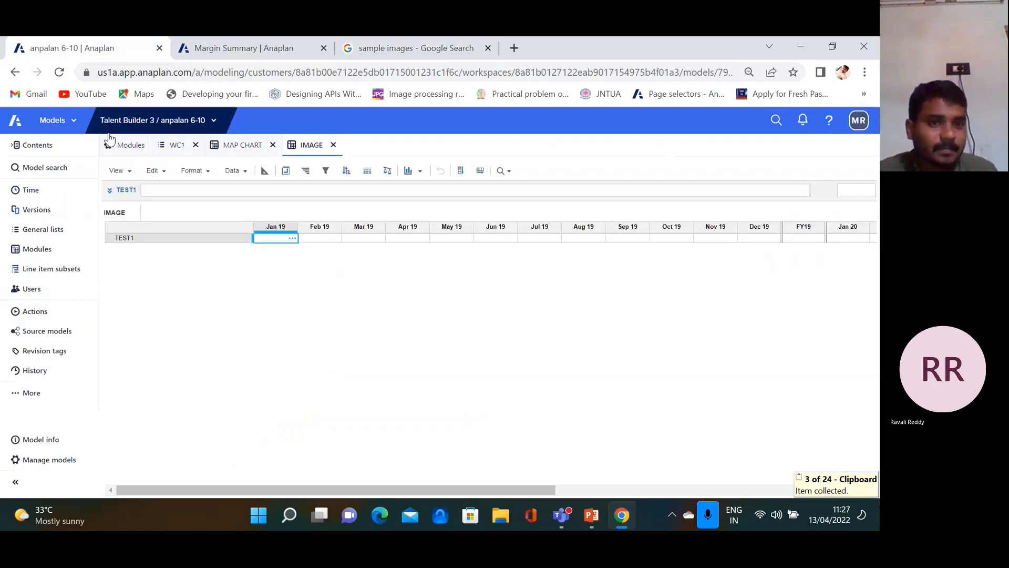
left_click(293, 239)
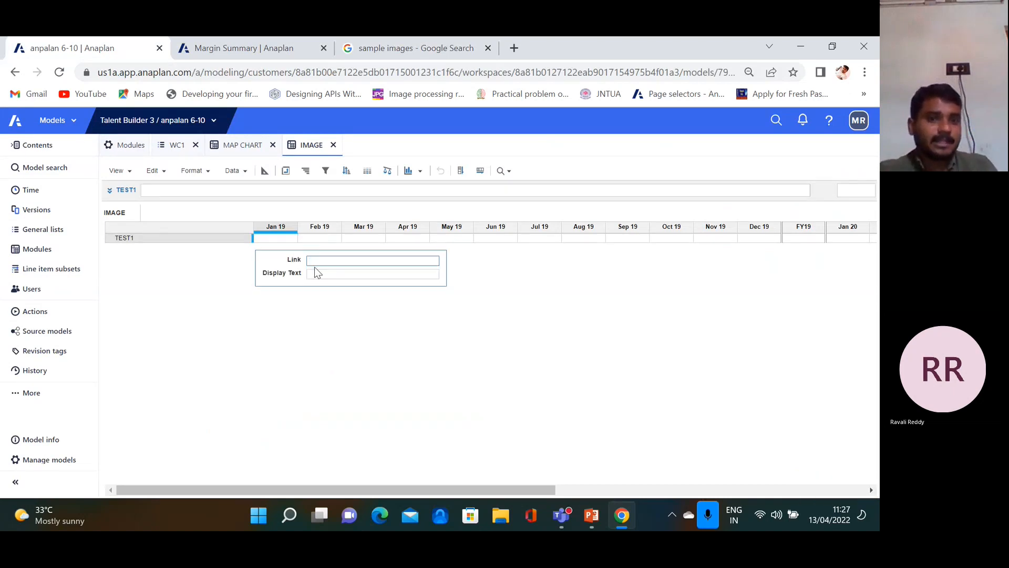
type("https://images.app.goo.gl/wFWz5KJ4d3RcWMWW9")
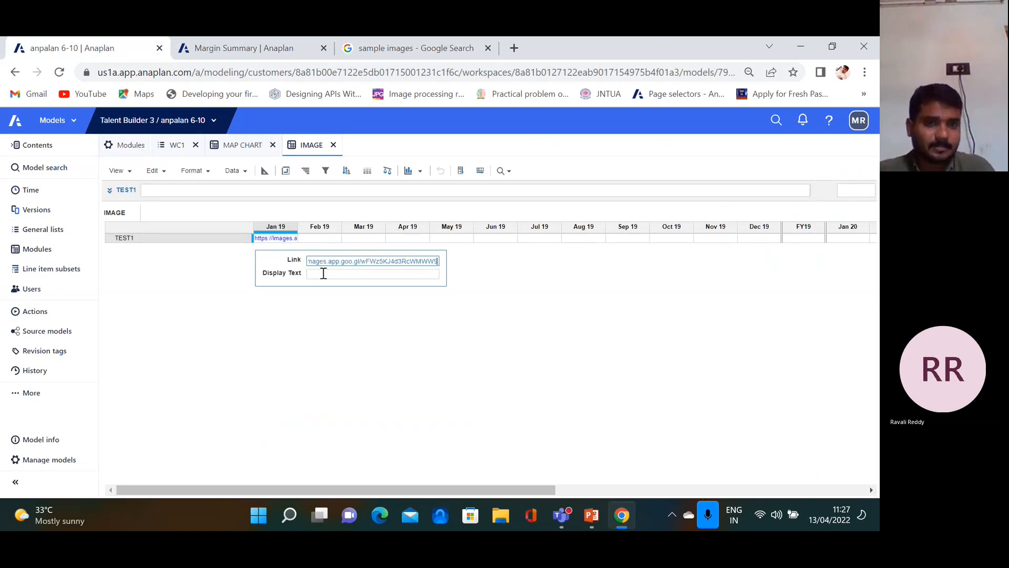
left_click(325, 274)
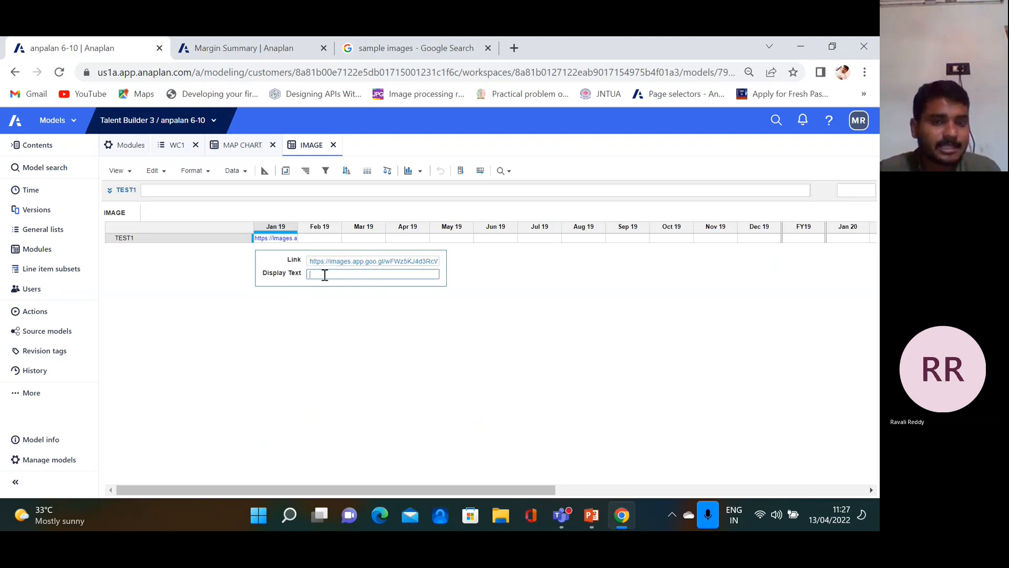
type("BIRD")
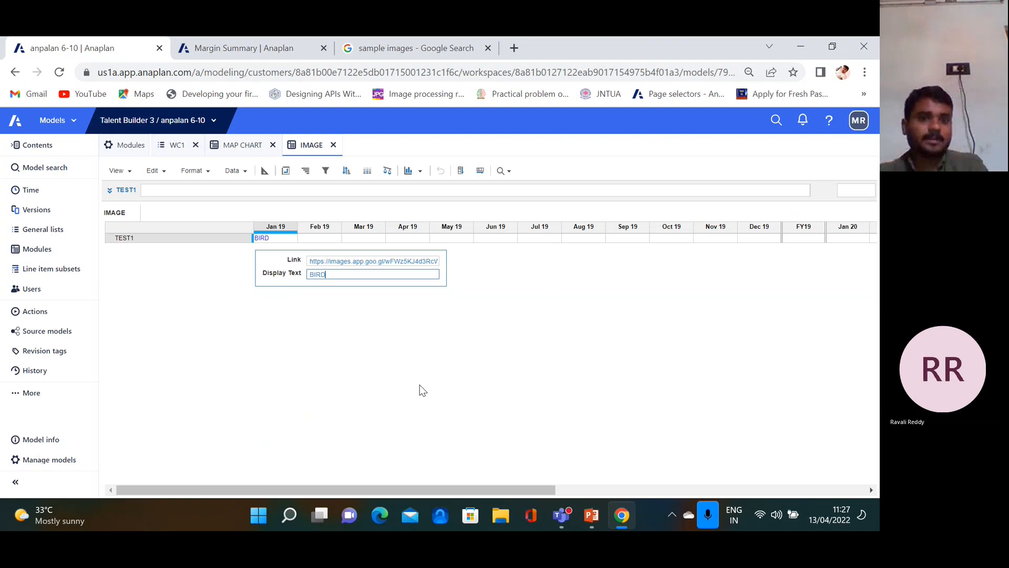
left_click(369, 338)
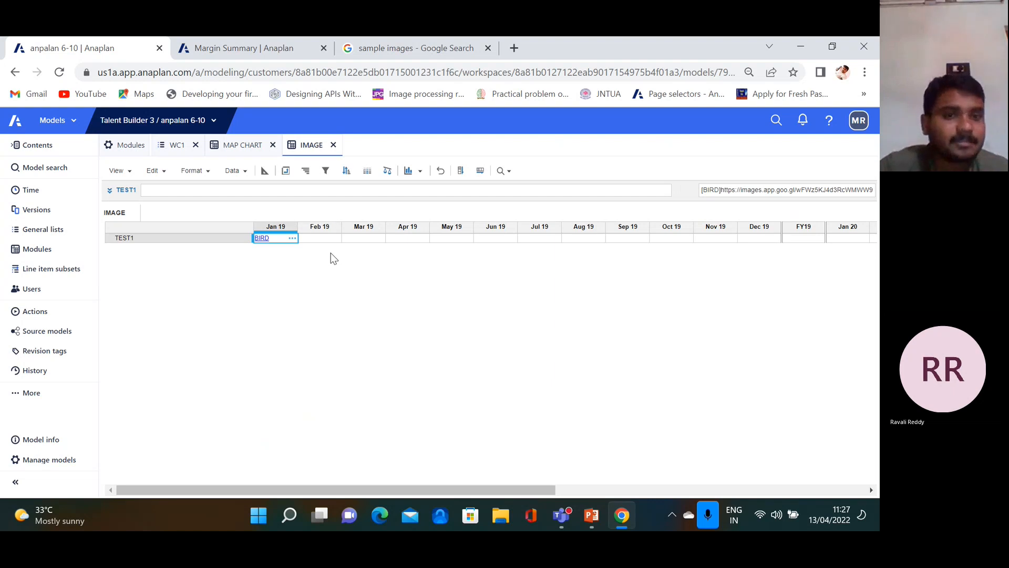
left_click(263, 240)
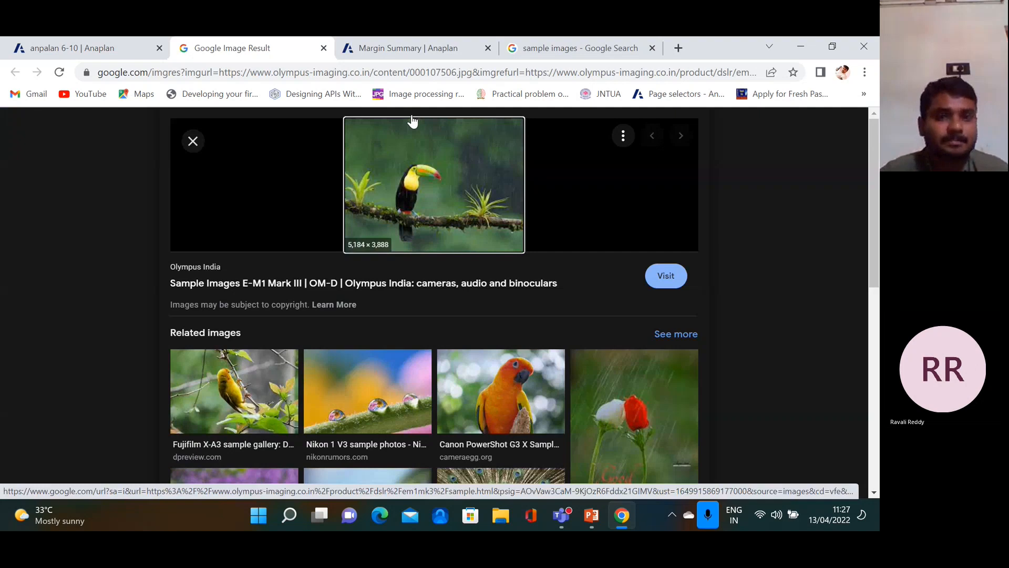
View the toucan image behind the BIRD link, then go back to the IMAGE module
left_click(423, 49)
left_click(229, 42)
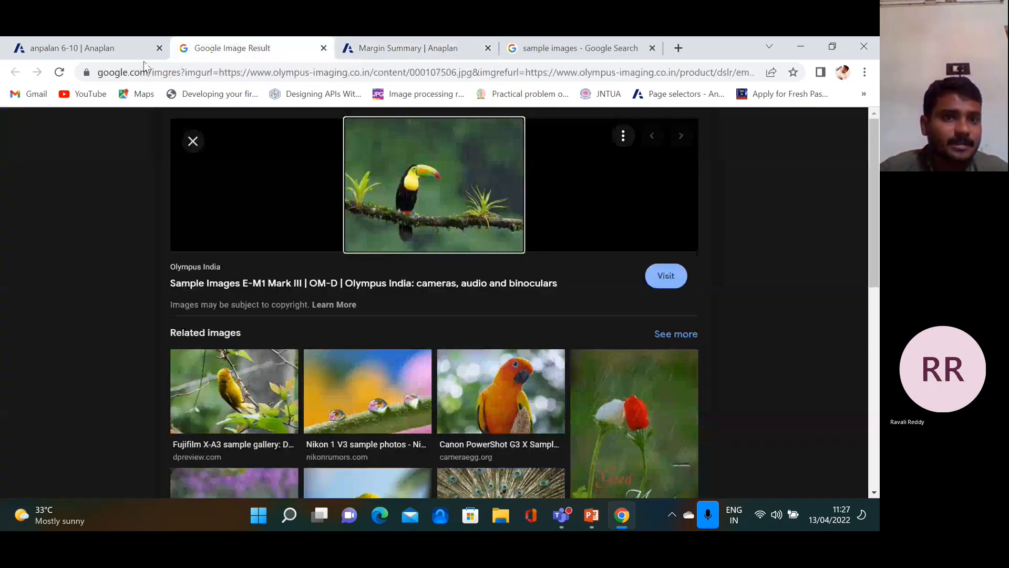
left_click(130, 46)
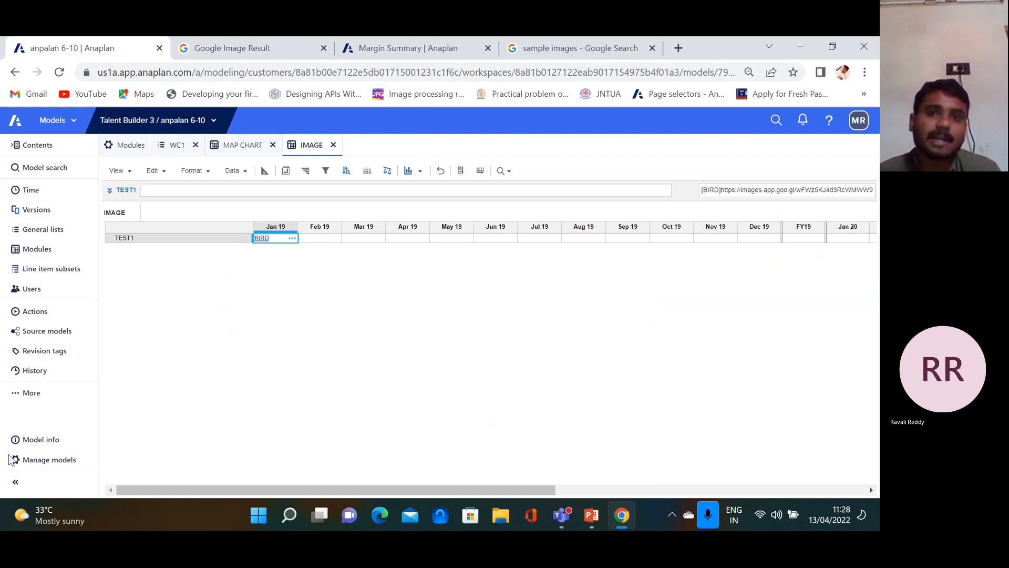
Close the image result tab, dismiss the Share dialog, and return to the Margin Summary designer
left_click(323, 47)
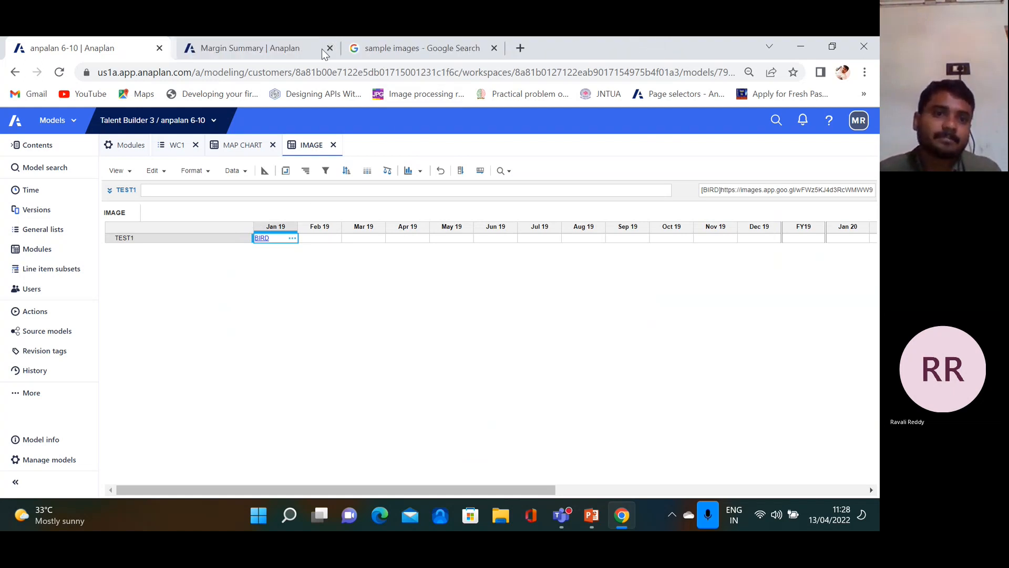
left_click(429, 50)
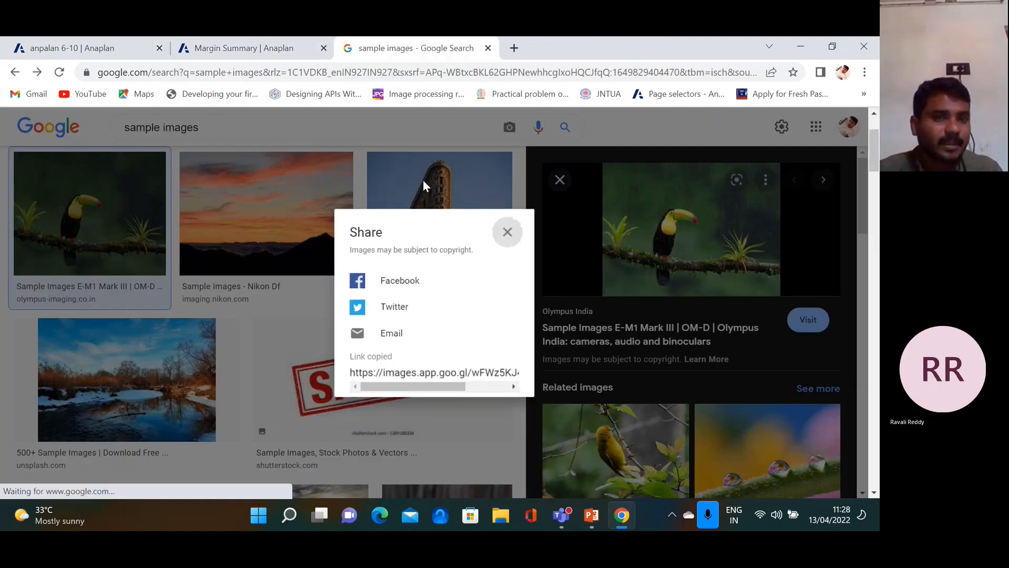
left_click(422, 179)
left_click(247, 47)
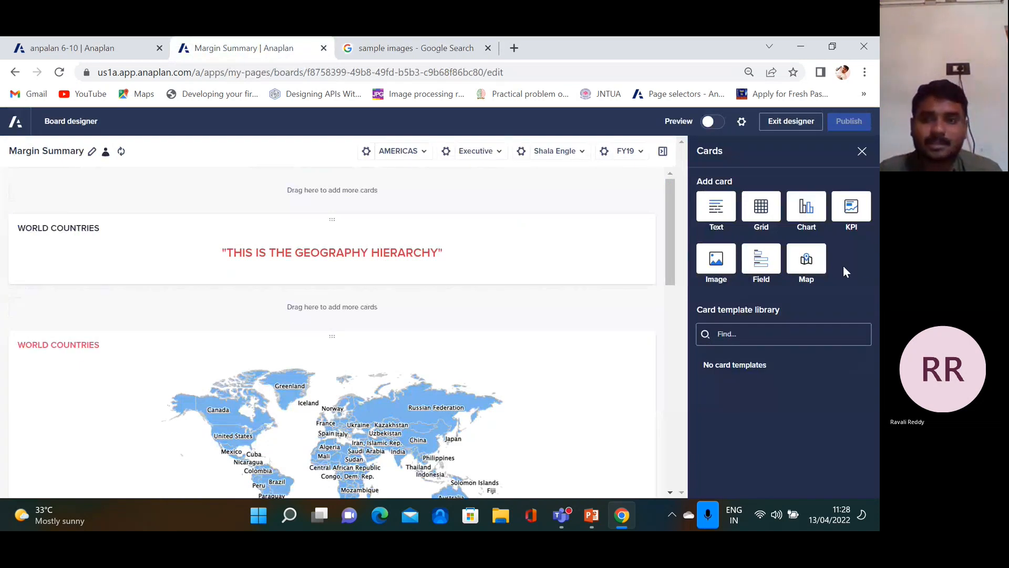
Add an image card with URL as its source, pasting the toucan link then deleting it as invalid
left_click(715, 263)
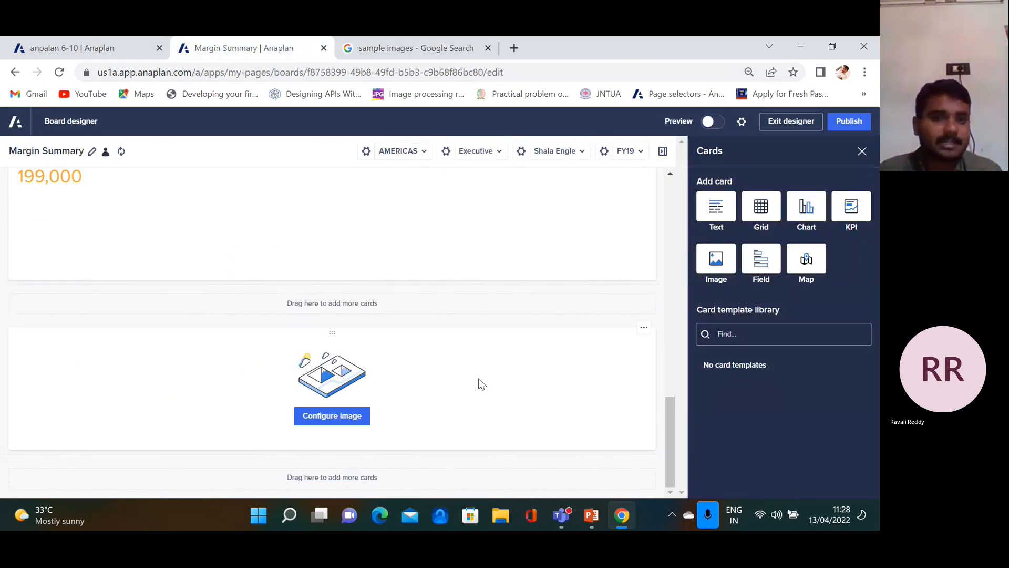
left_click(351, 417)
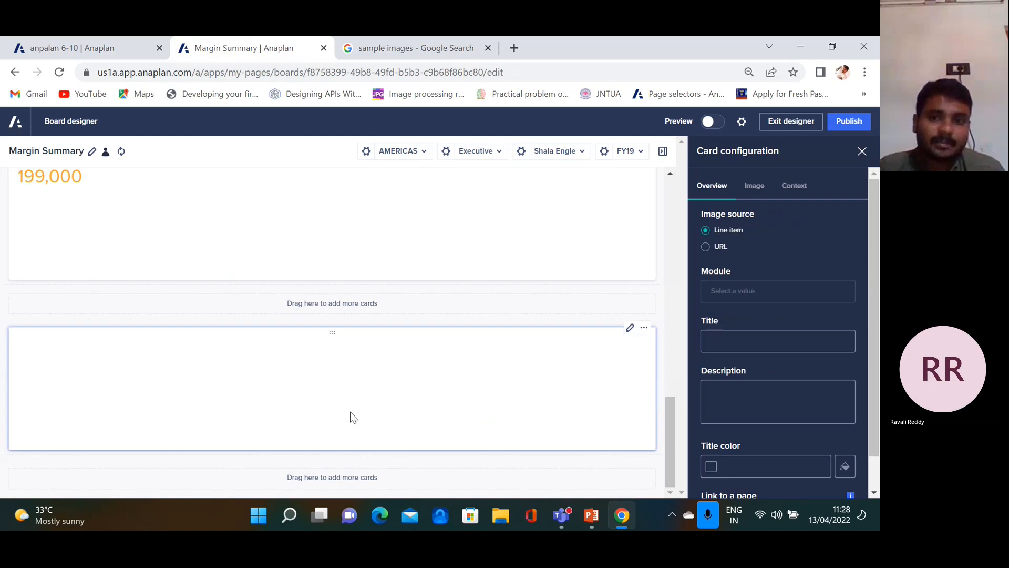
left_click(705, 247)
left_click(718, 288)
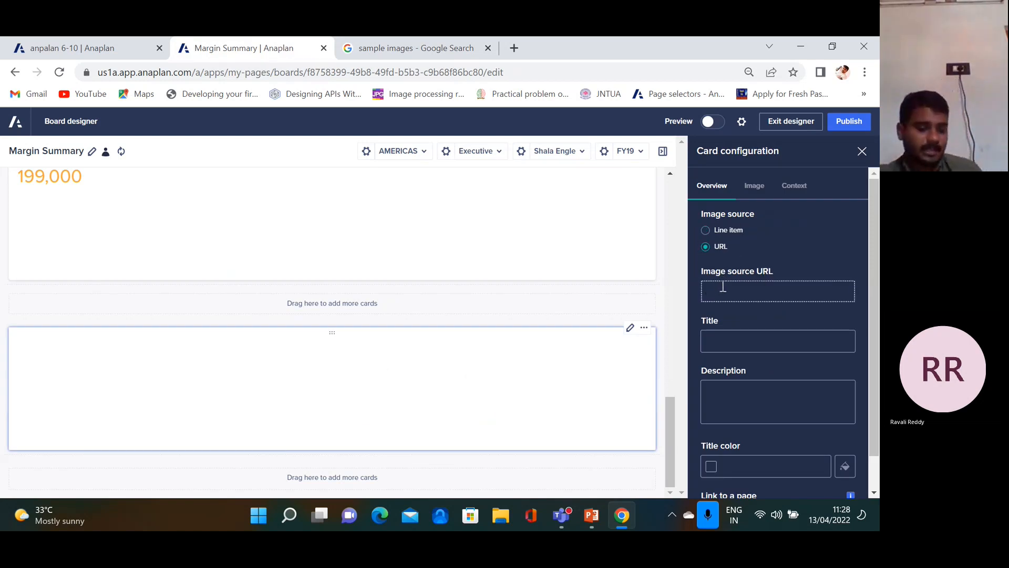
key("ctrl+v")
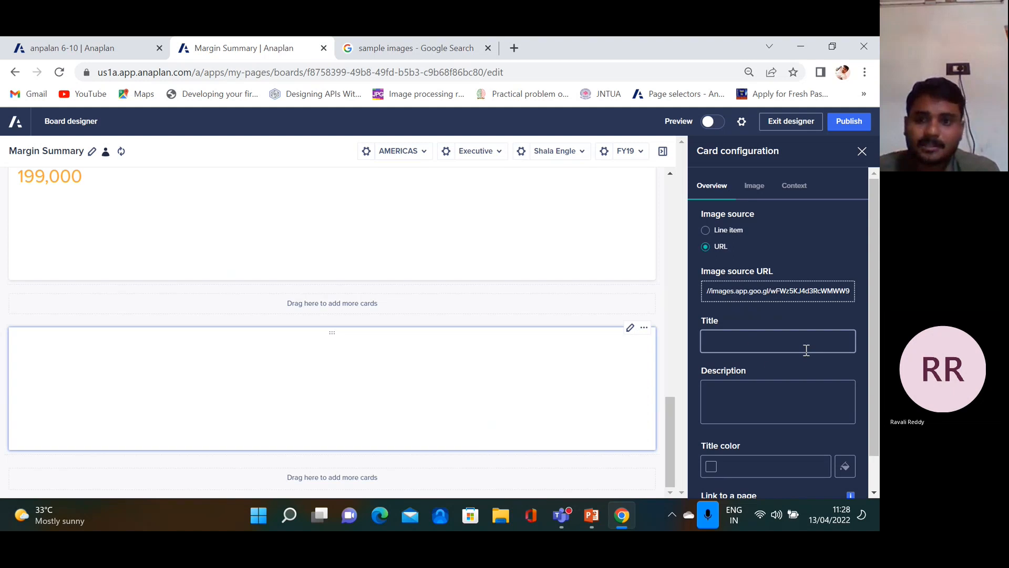
left_click(783, 341)
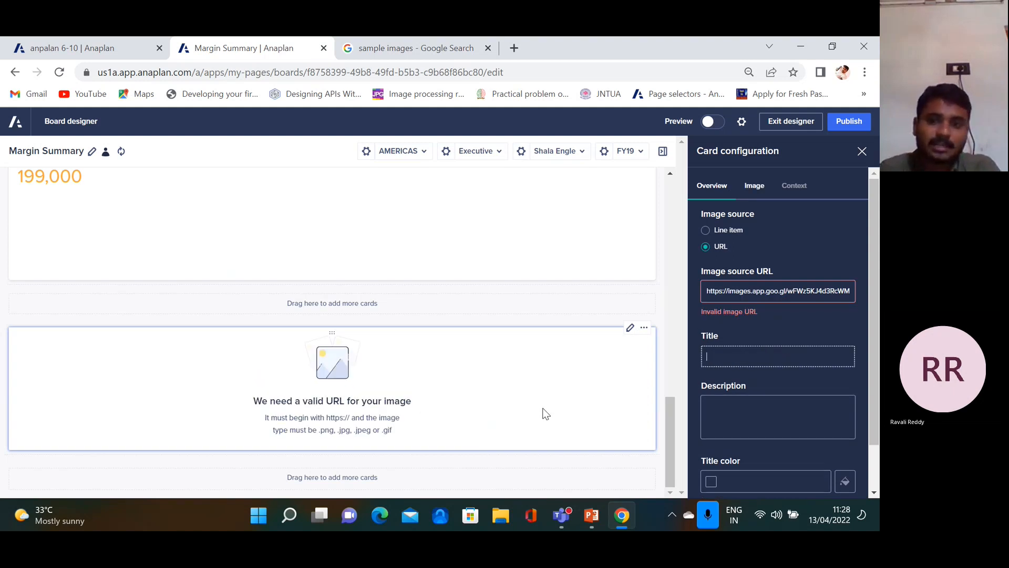
left_click_drag(708, 291, 840, 294)
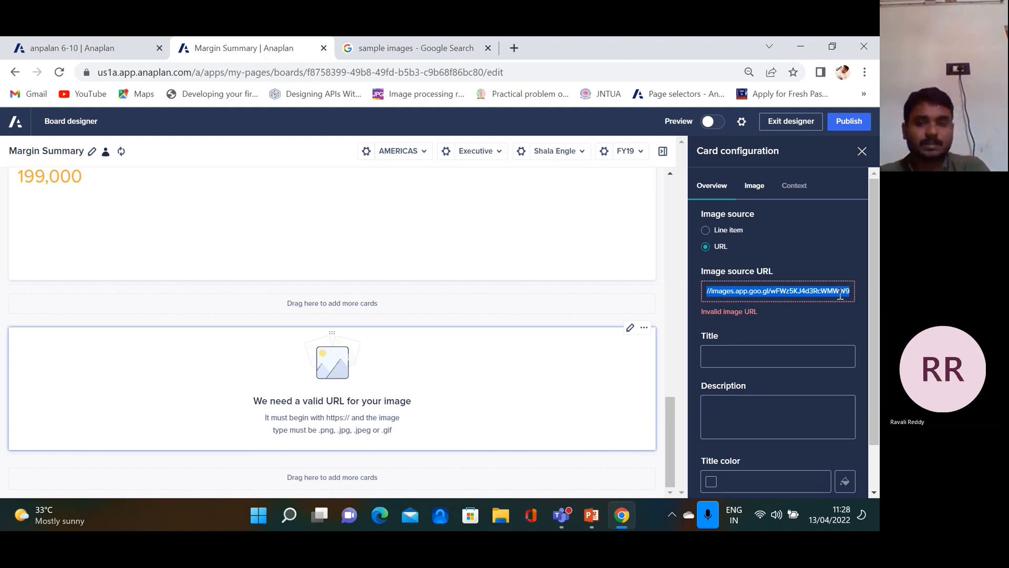
key("BackSpace")
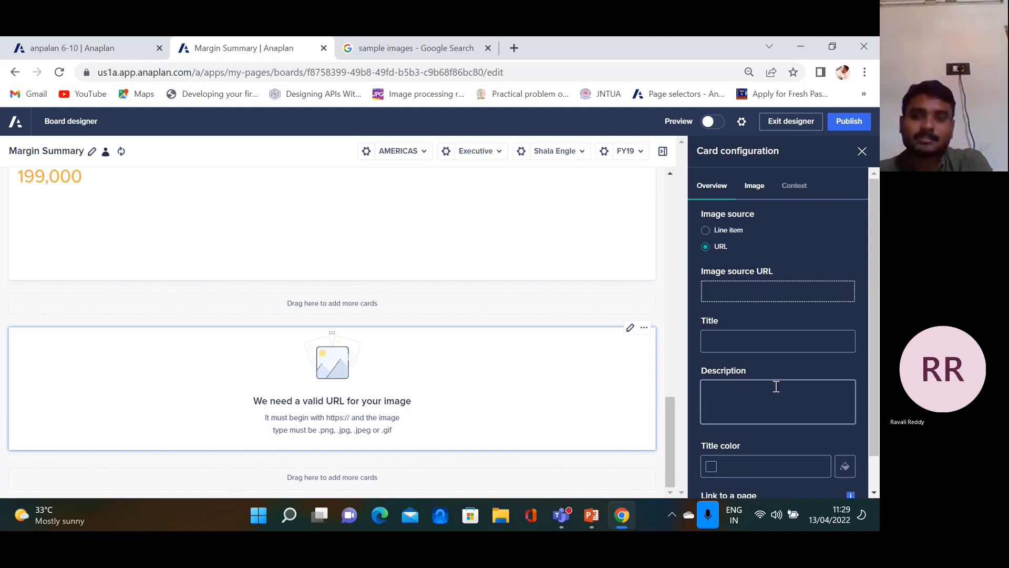
scroll(767, 398, "down", 1)
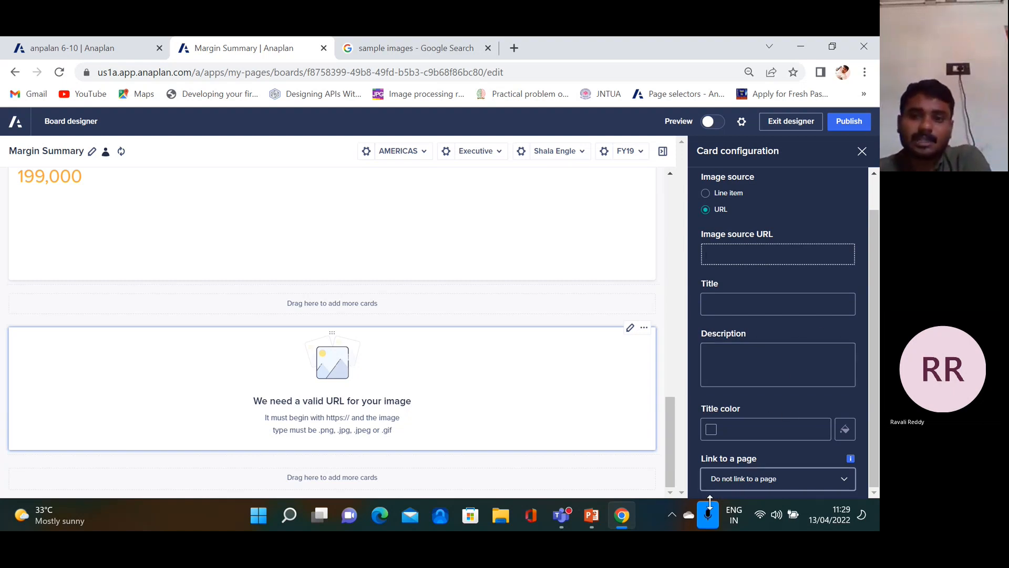
scroll(782, 220, "up", 1)
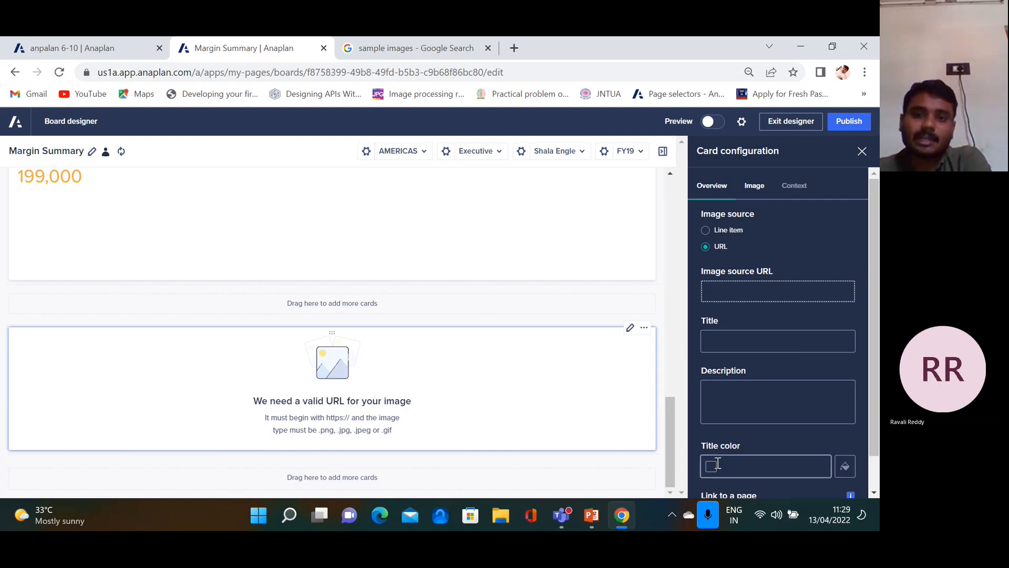
Source the image card from the IMAGE module's TEST1 line item, check Image options, and close the settings
left_click(704, 230)
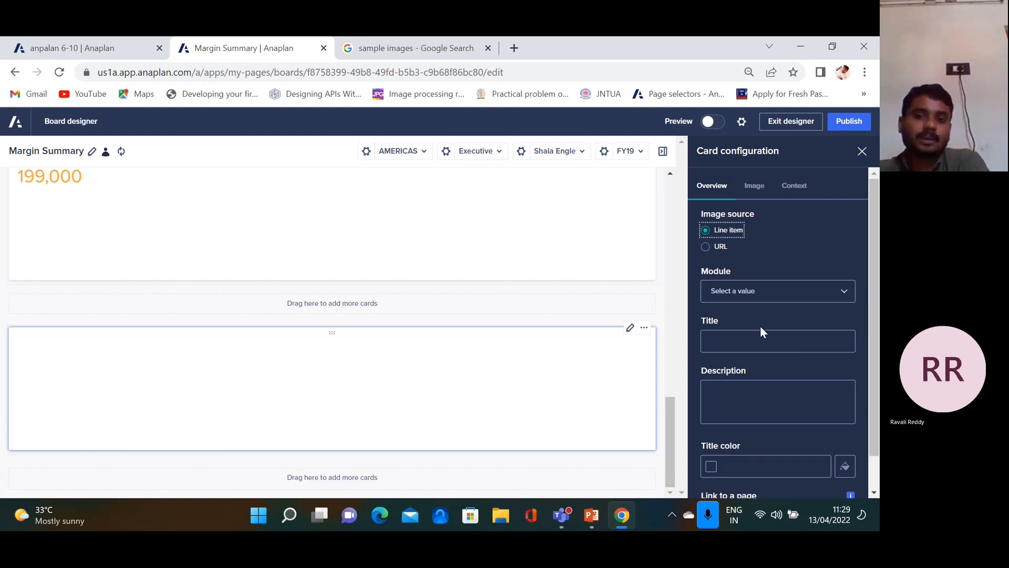
left_click(846, 291)
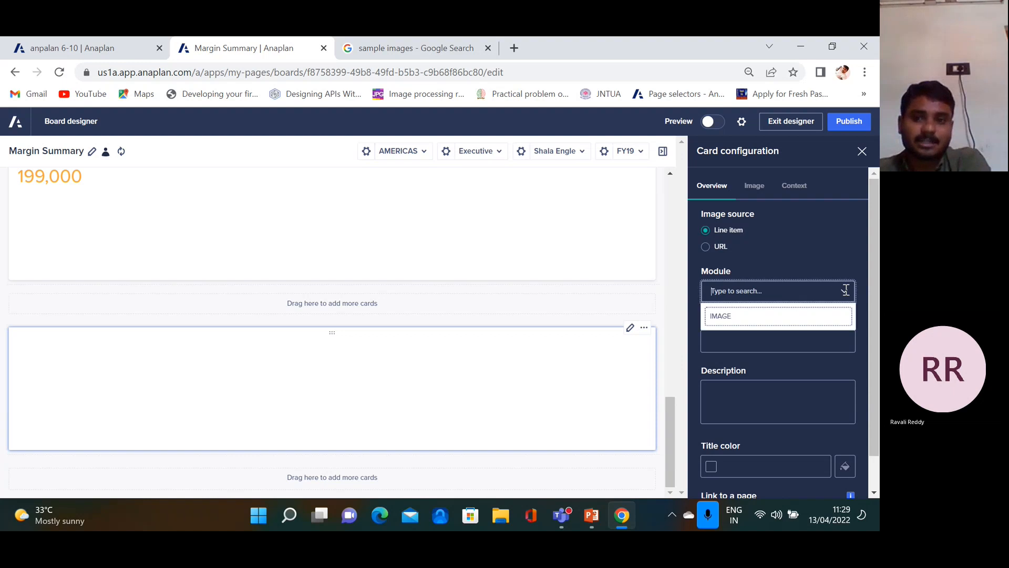
left_click(745, 318)
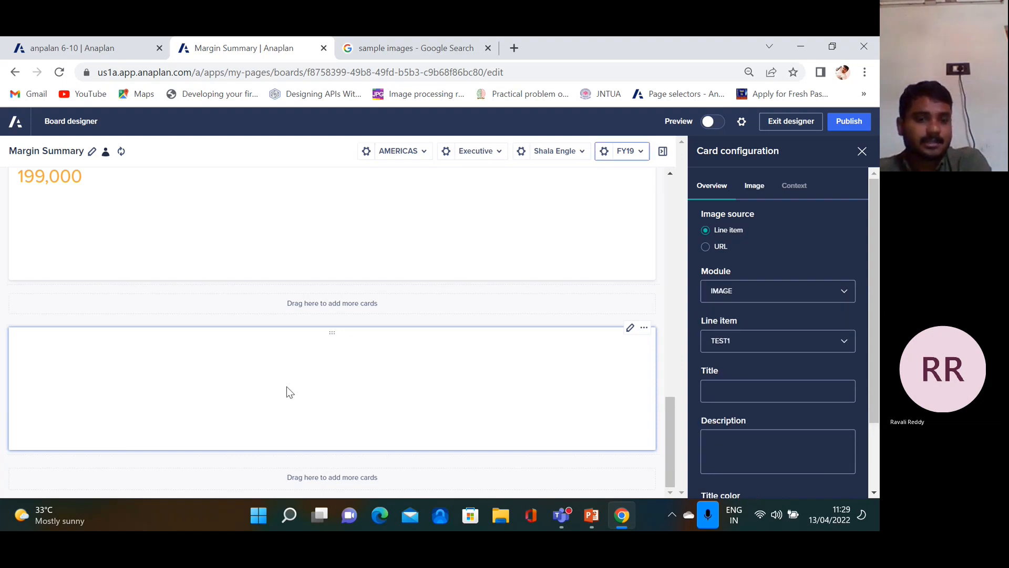
left_click(810, 392)
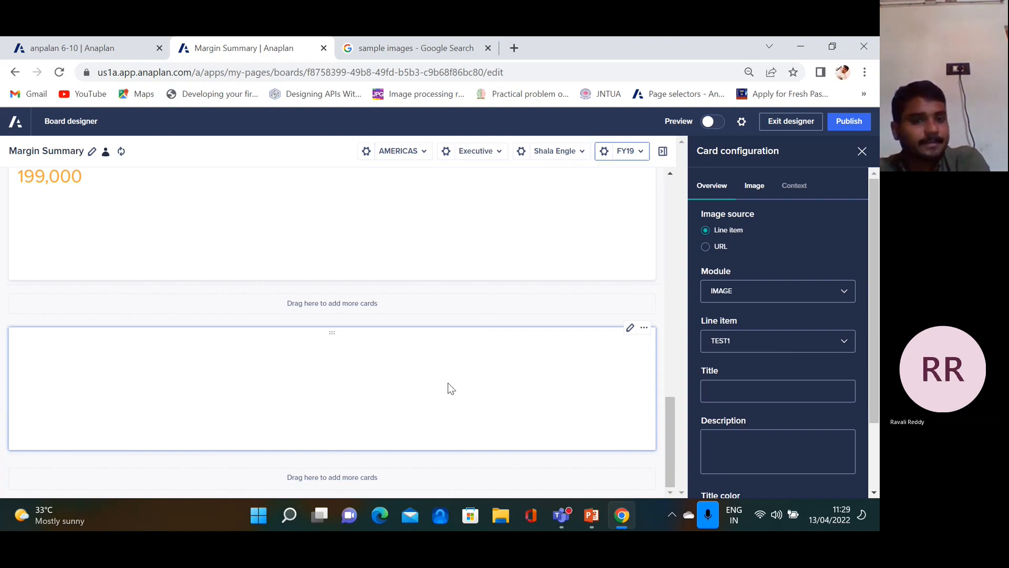
scroll(452, 386, "up", 4)
scroll(456, 381, "down", 4)
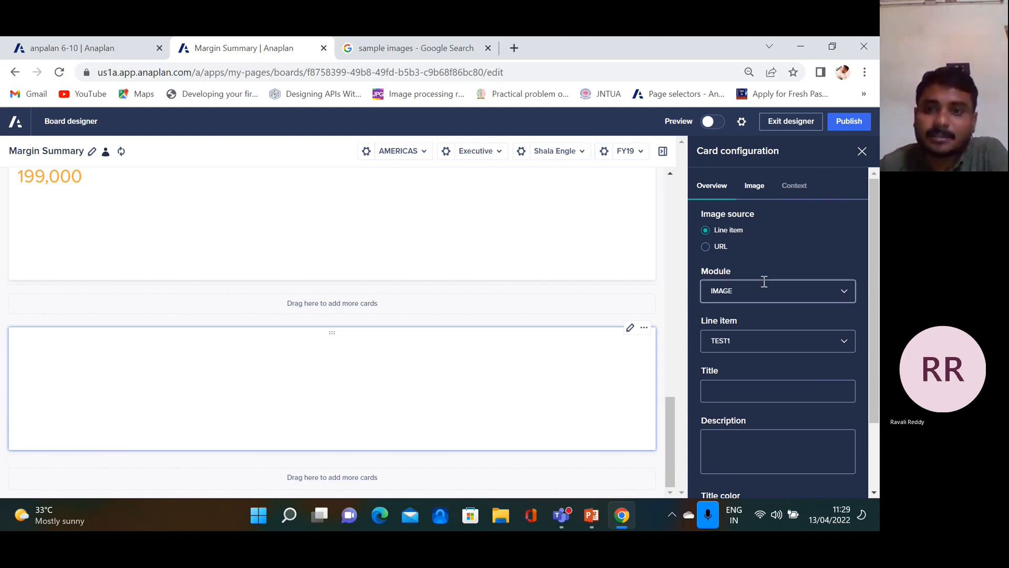
left_click(757, 189)
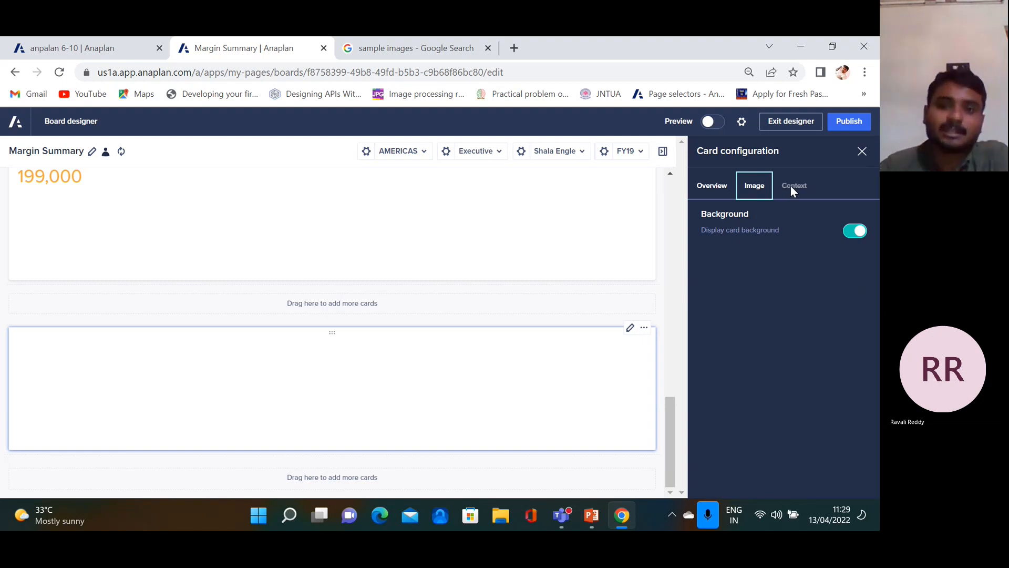
left_click(862, 152)
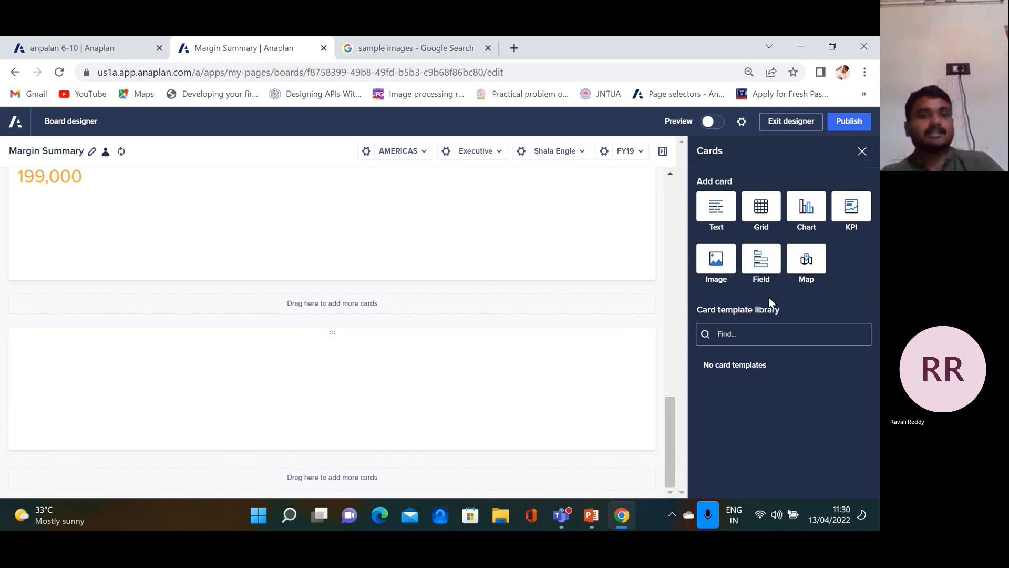
Delete the empty image card and add a new field card to the board
left_click(643, 328)
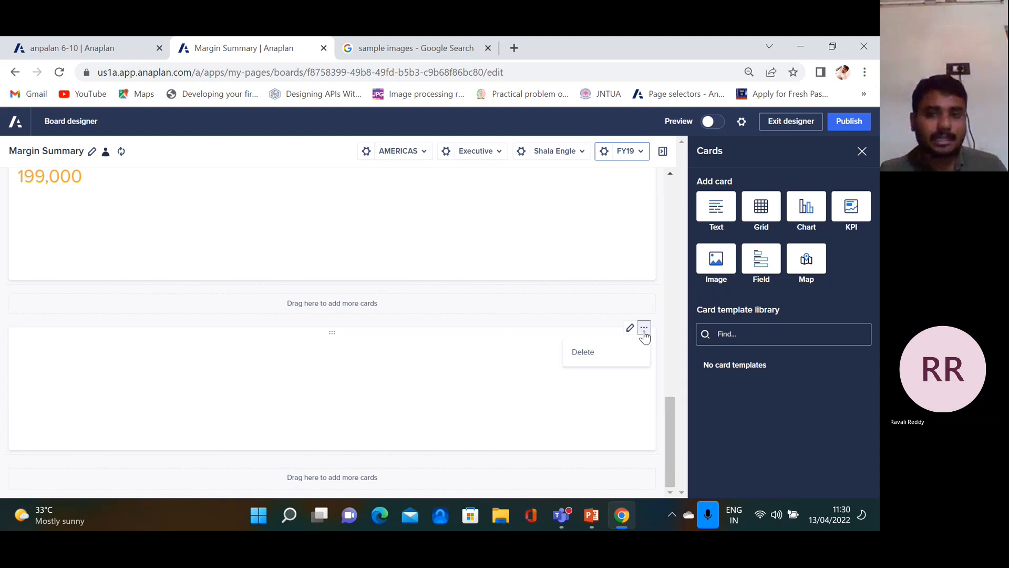
left_click(603, 353)
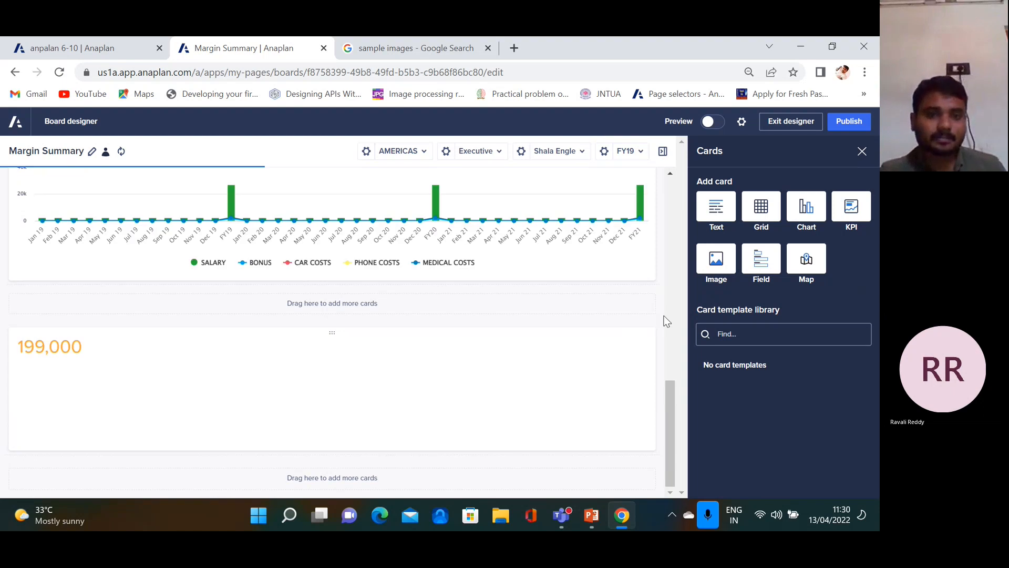
left_click(760, 265)
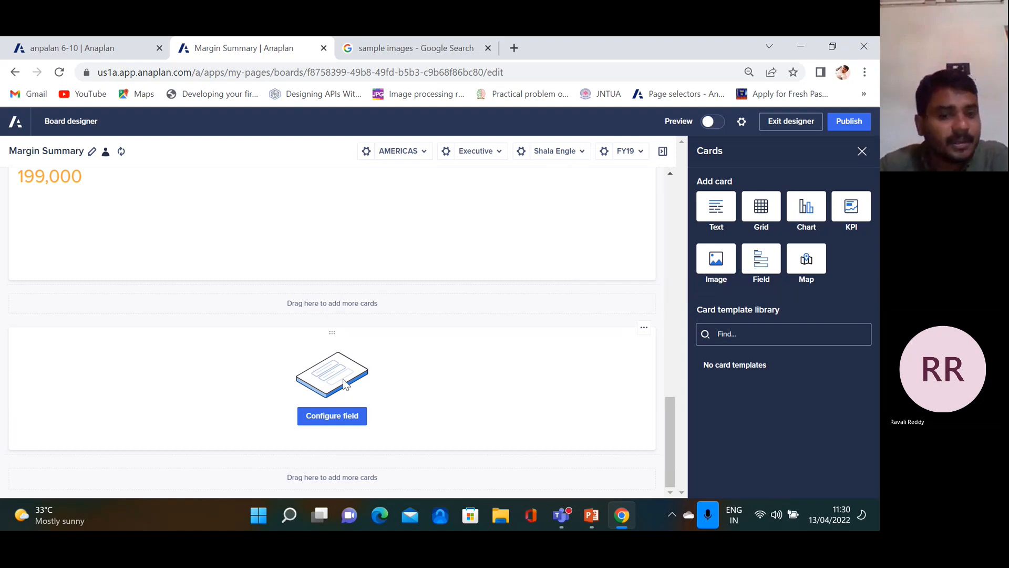
Title the new field card EXAPLE FIELD
left_click(342, 420)
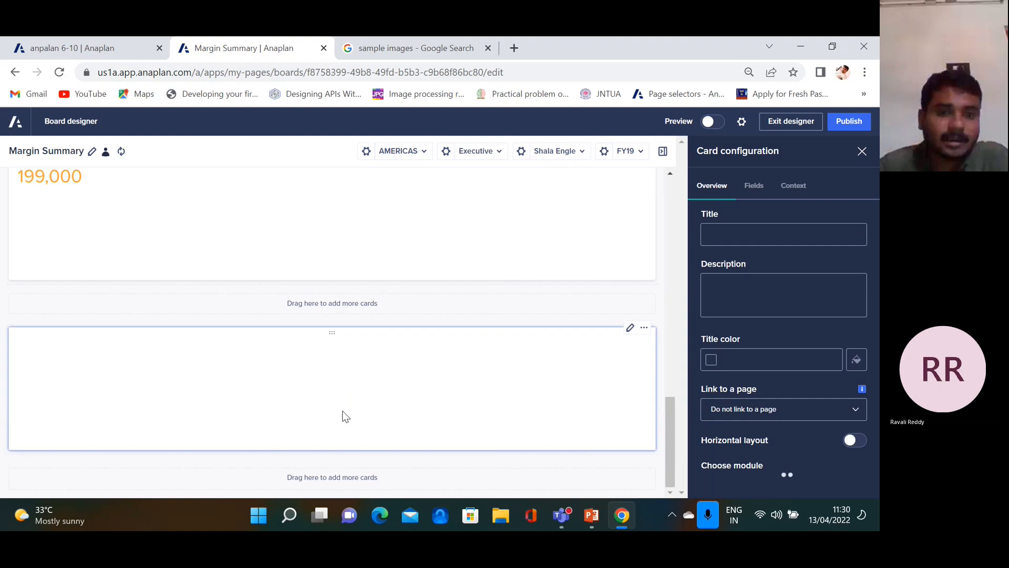
left_click(745, 235)
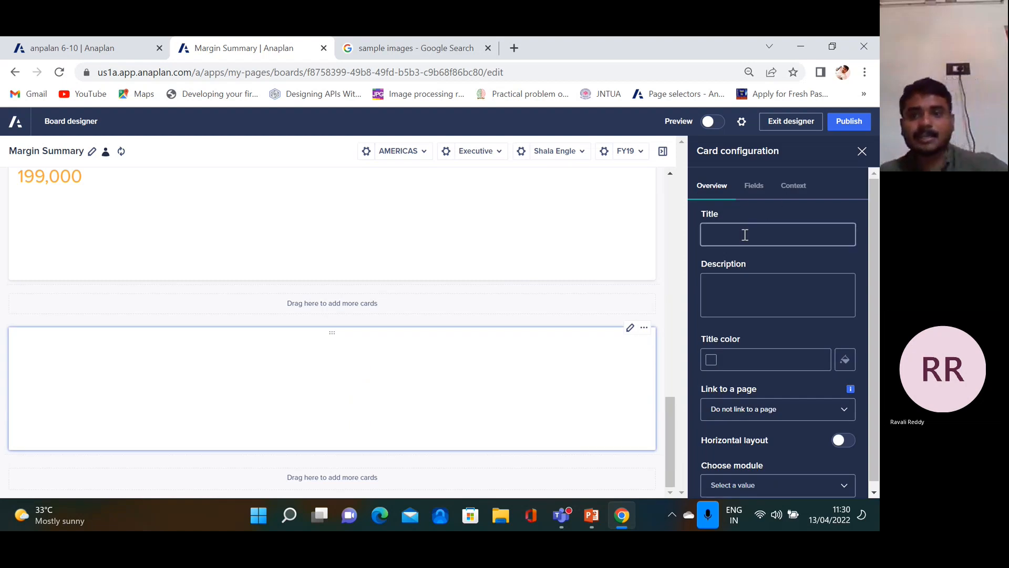
left_click(747, 232)
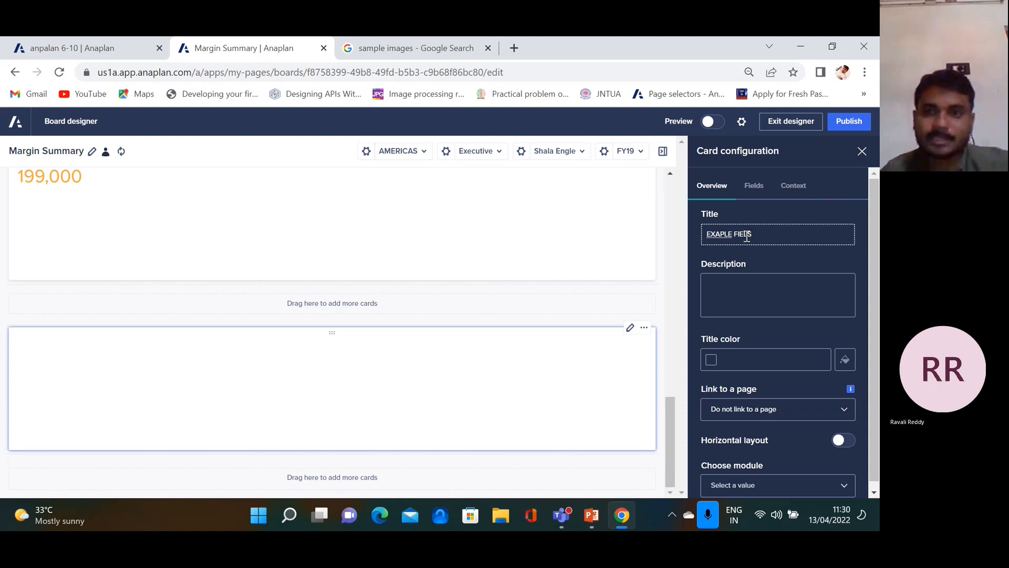
key("BackSpace")
key("BackSpace")
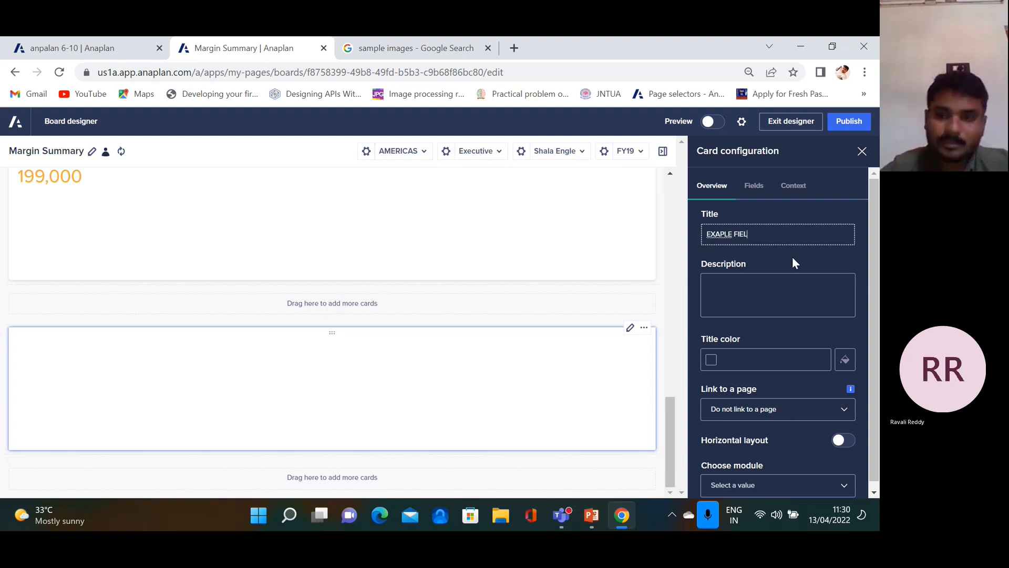
type("D")
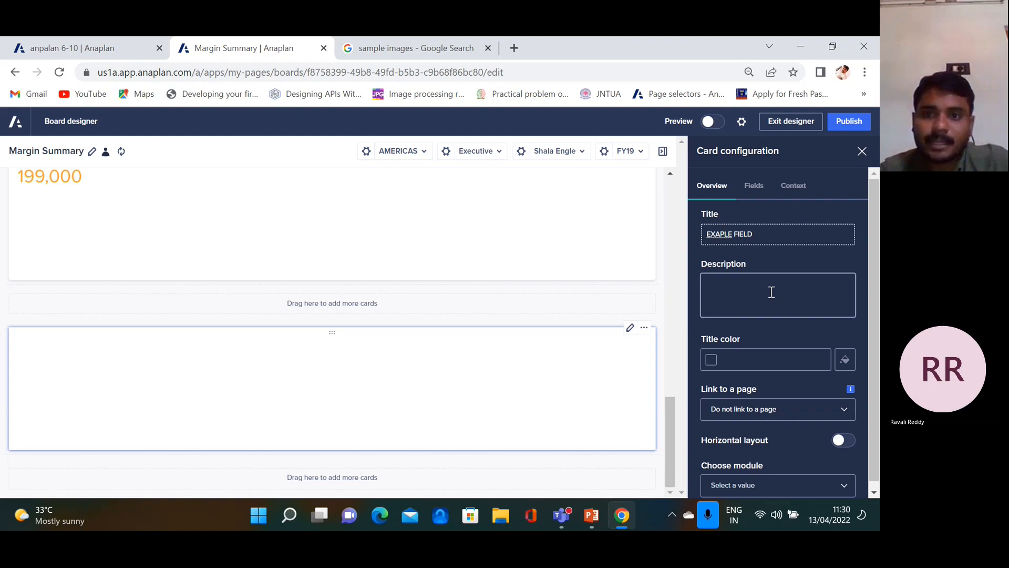
scroll(778, 415, "down", 1)
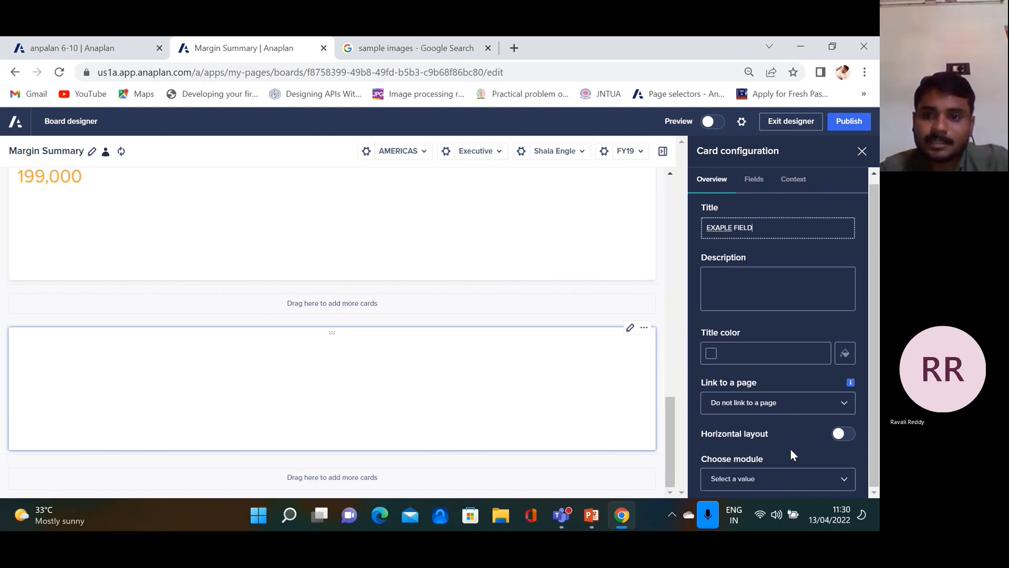
Base the card on EMP02 EMPLOYEE EXPENSES and show its SALARY and PHONE COSTS line items
left_click(845, 479)
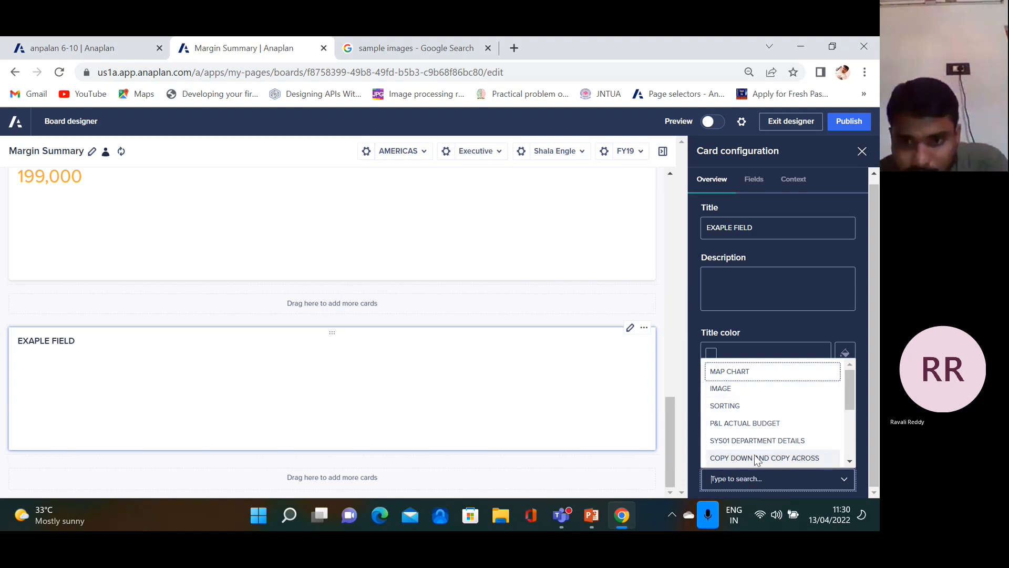
scroll(756, 421, "down", 5)
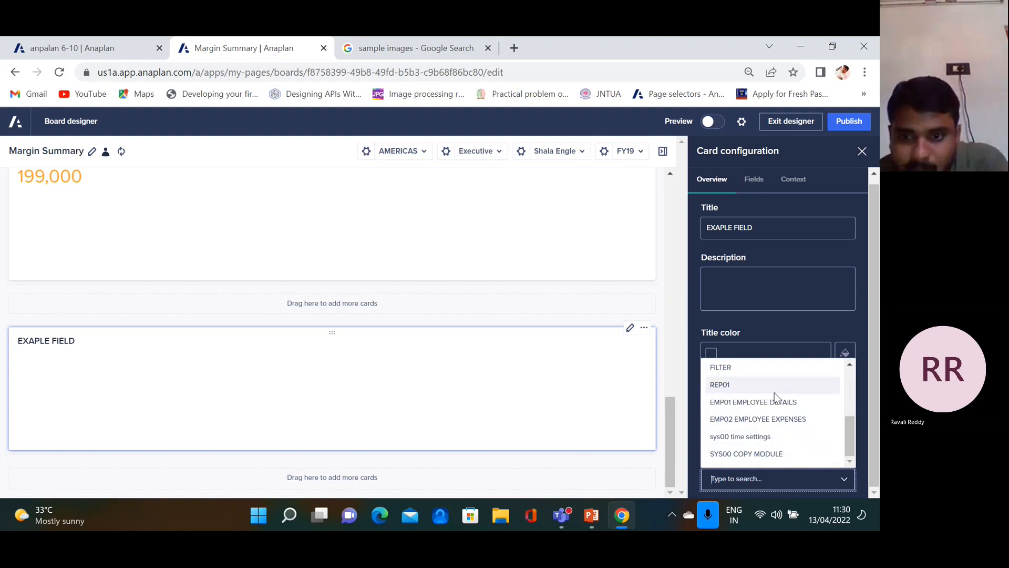
scroll(768, 403, "up", 3)
scroll(768, 403, "down", 3)
scroll(757, 415, "up", 2)
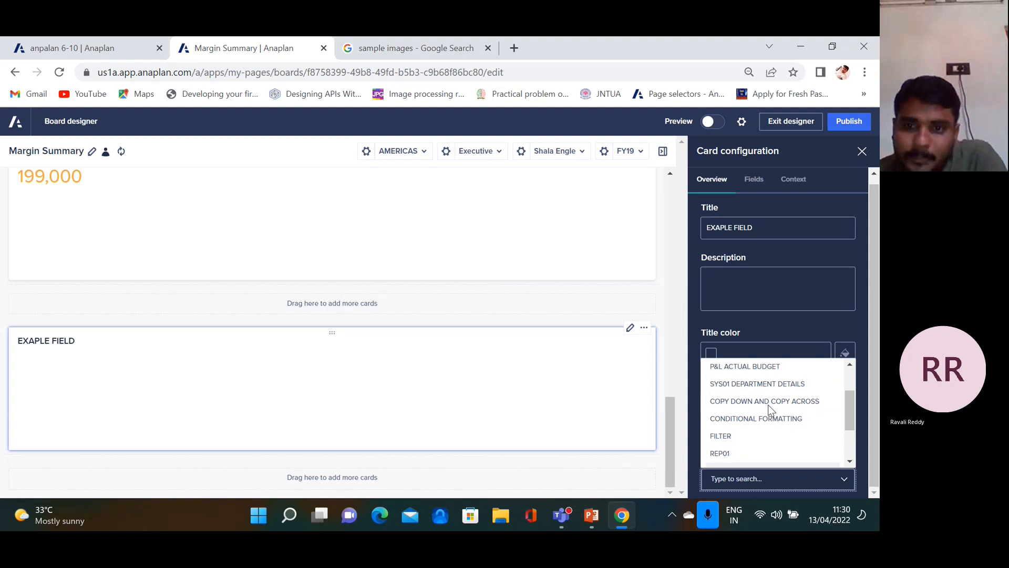
scroll(752, 431, "down", 2)
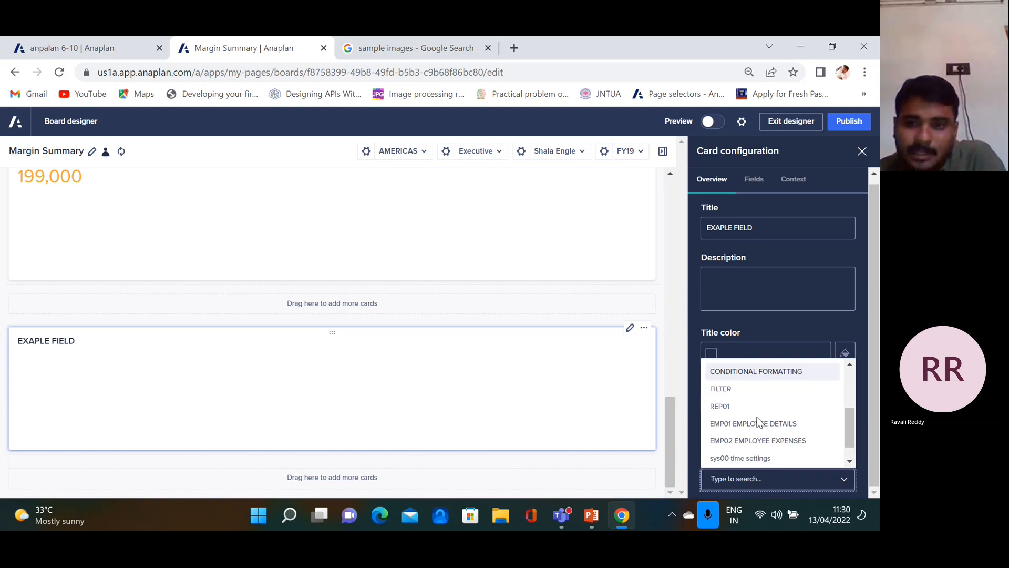
left_click(759, 419)
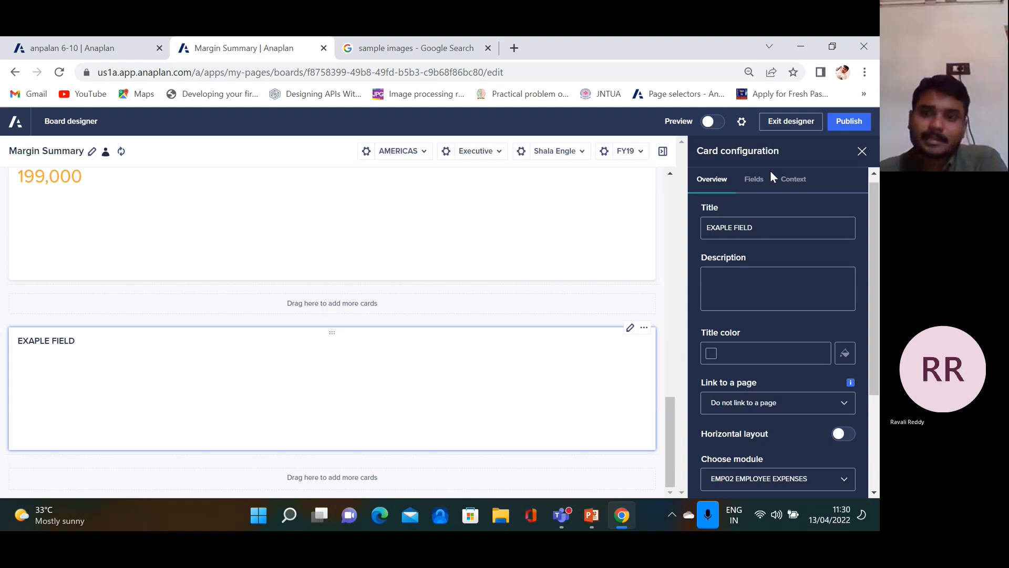
scroll(754, 315, "down", 3)
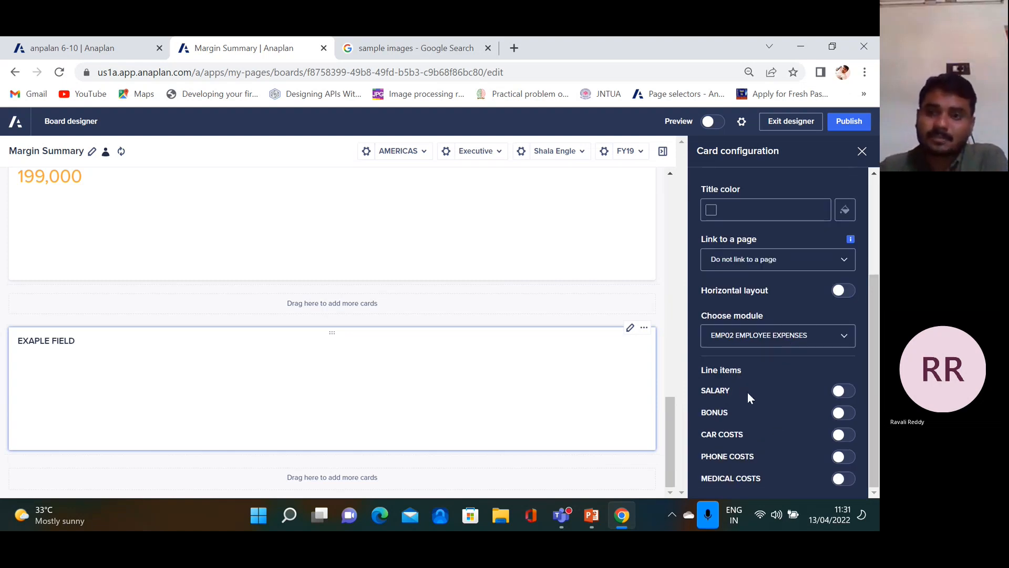
left_click(846, 393)
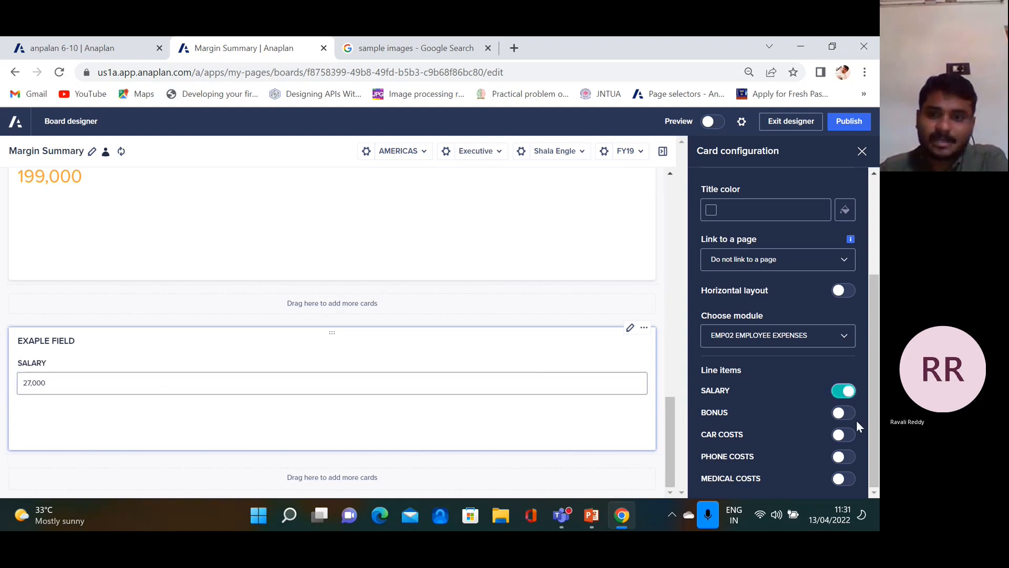
left_click(846, 457)
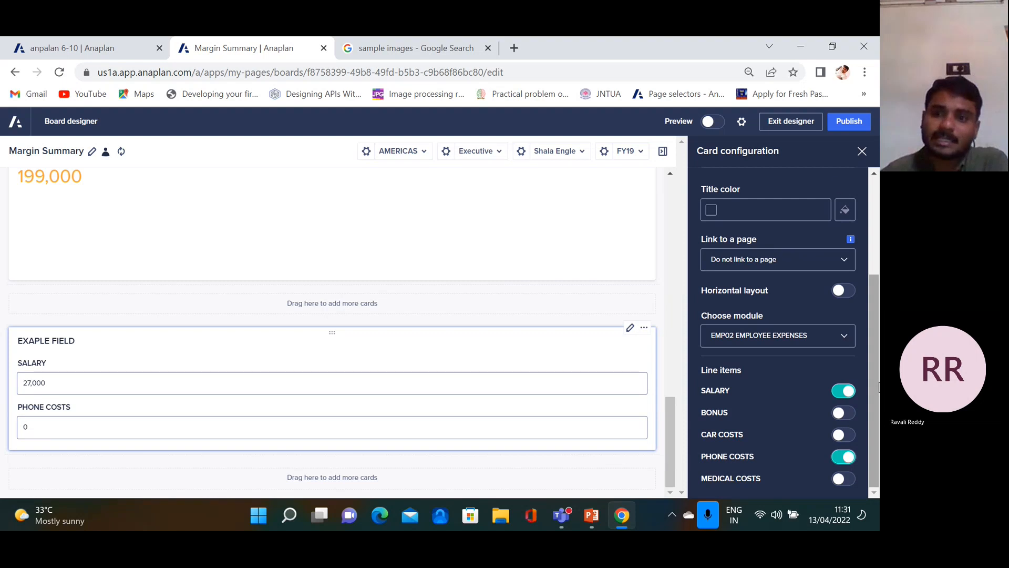
scroll(879, 379, "up", 5)
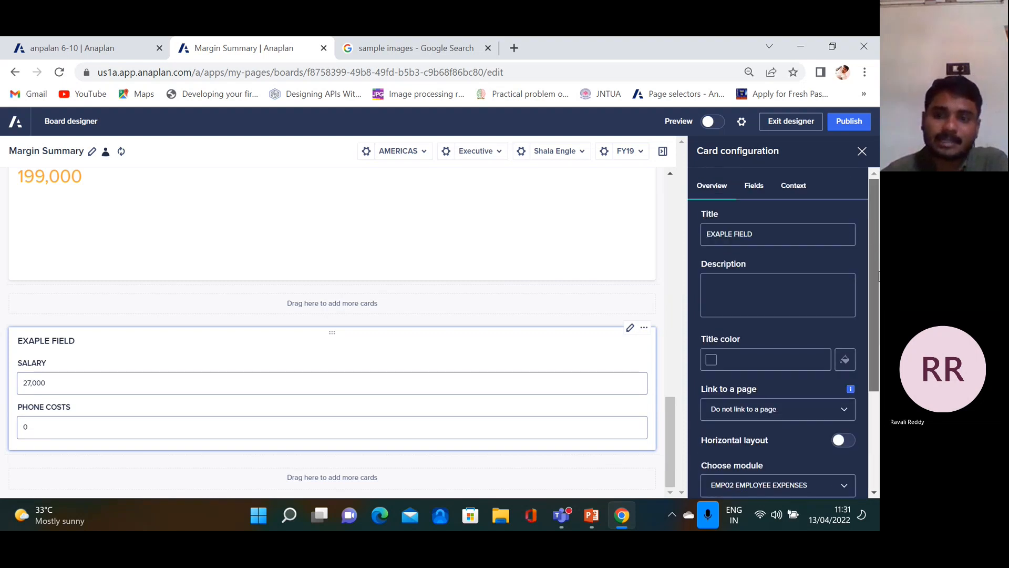
left_click(861, 151)
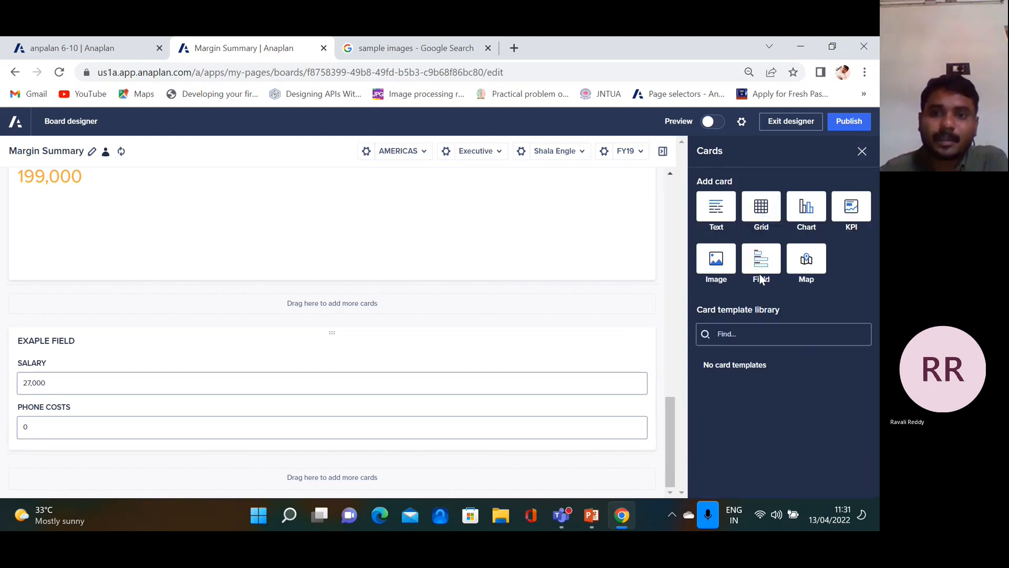
Switch from the Anaplan board to PowerPoint's Presentation4 at slide 24, Grid card
mouse_move(670, 418)
left_mouse_down()
mouse_move(669, 342)
mouse_move(670, 423)
left_mouse_up()
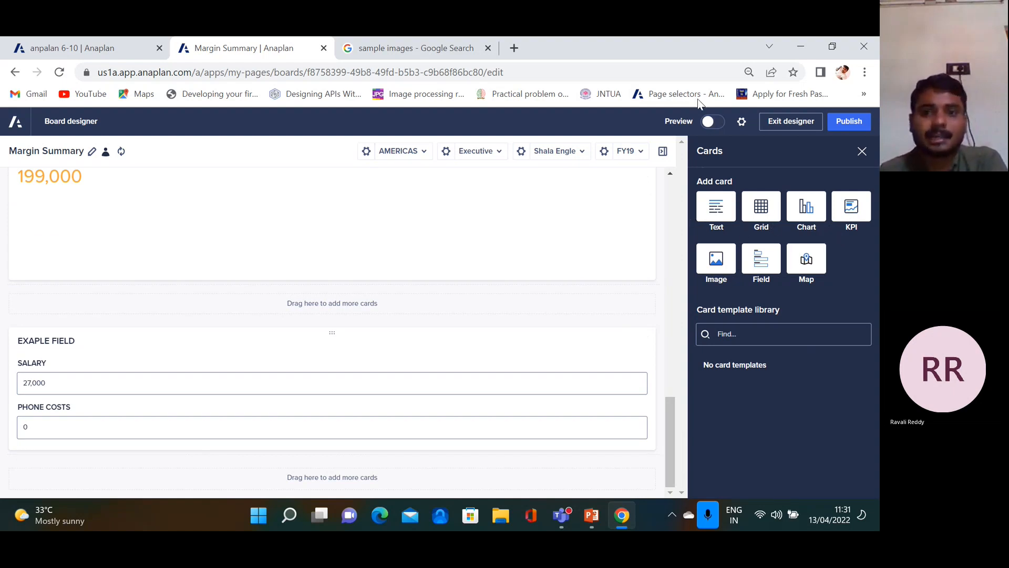
left_click(594, 516)
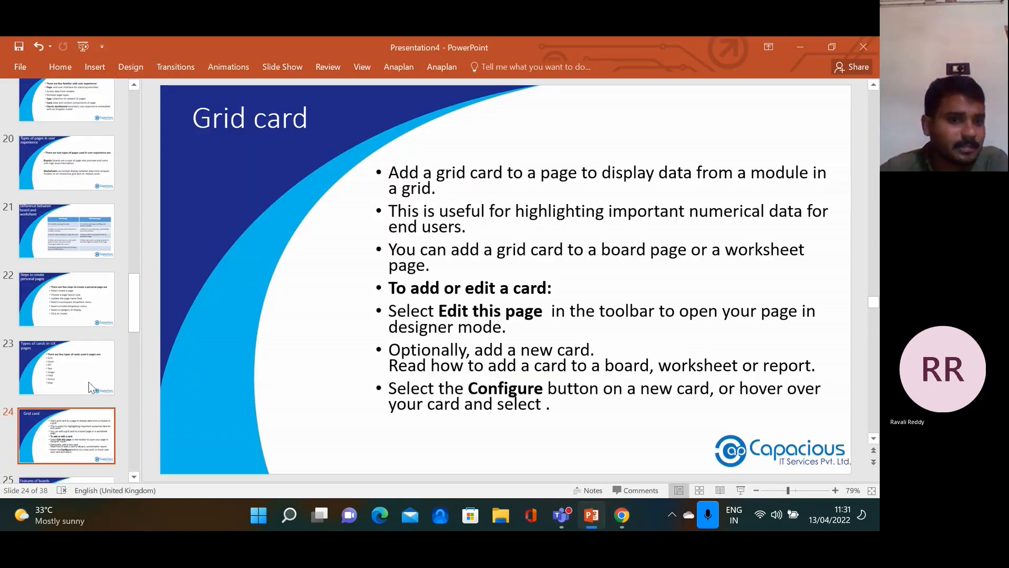
left_click_drag(134, 316, 134, 322)
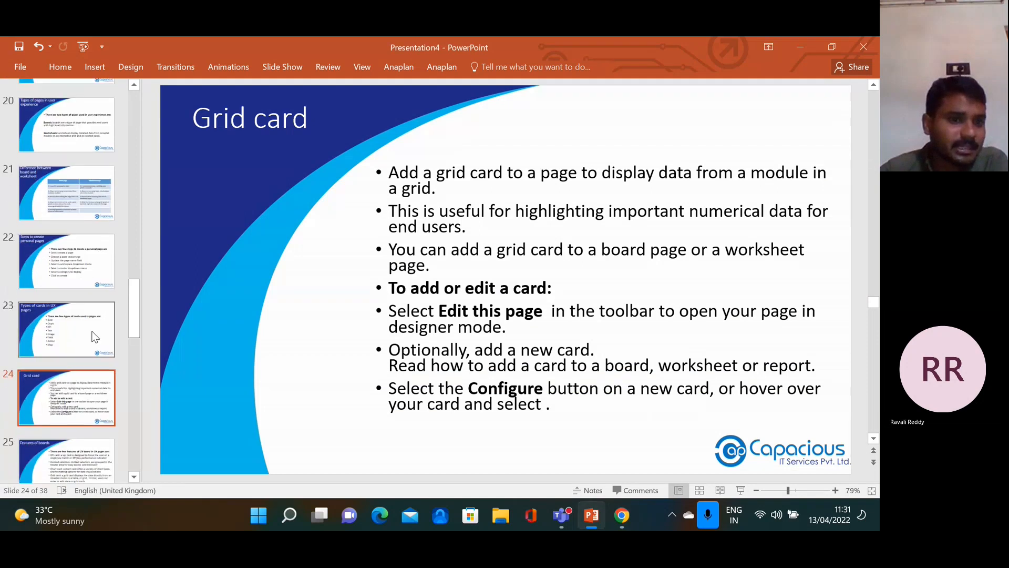
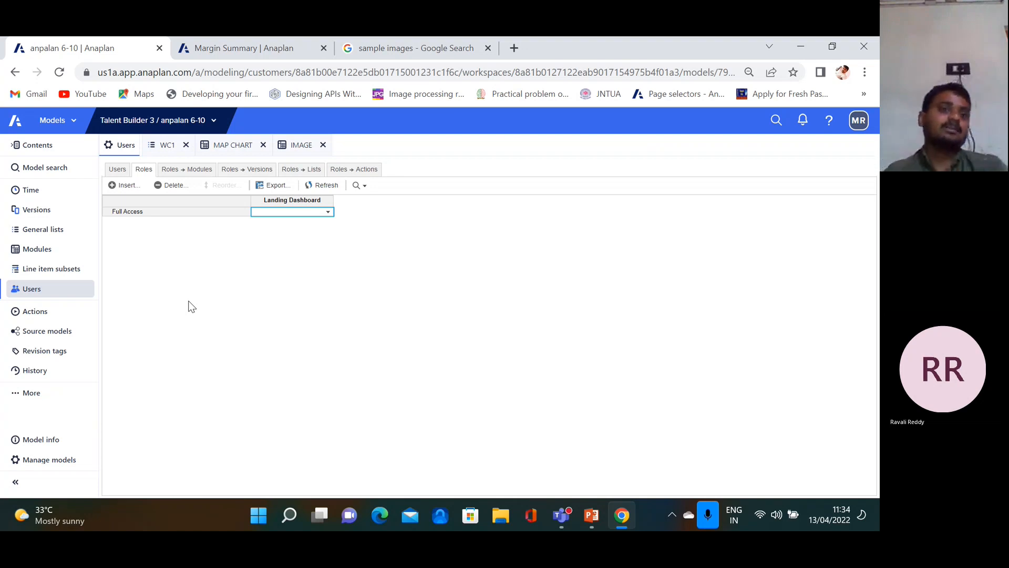
Enter two new role names, PARTIALLY ACCES and REGINAL MANAGER, in the Insert into Roles dialog
left_click(131, 189)
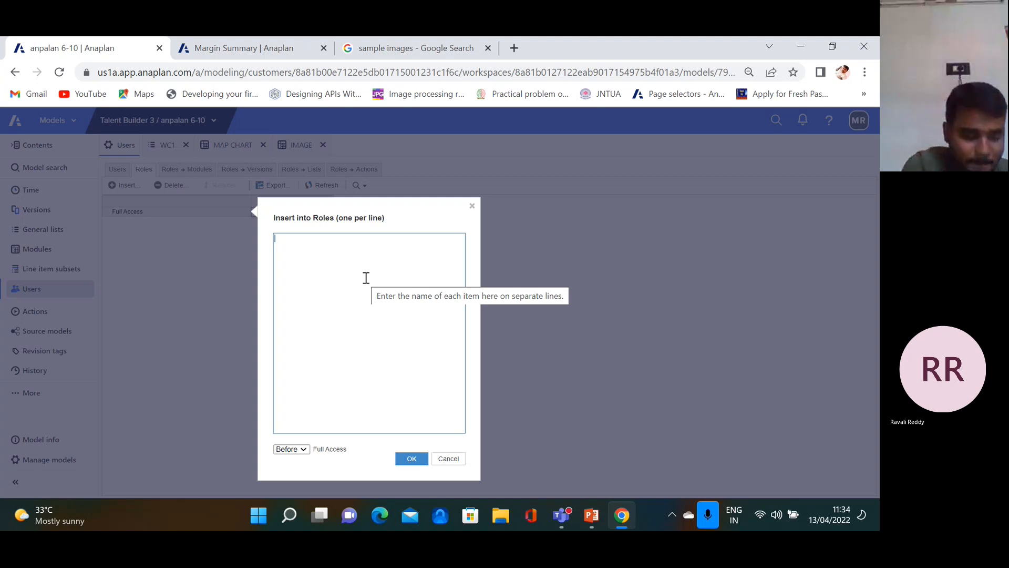
type("PARTILA")
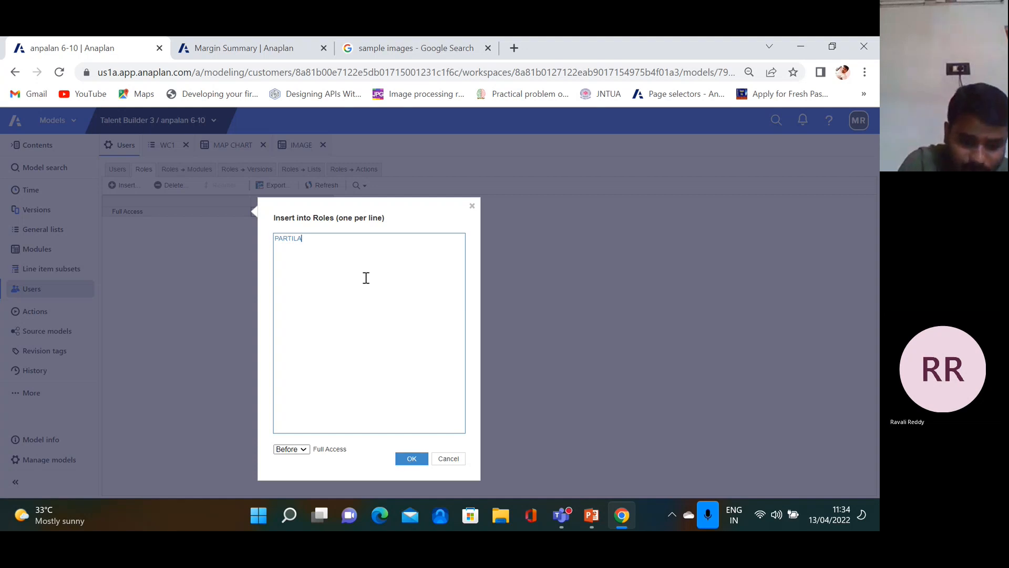
key("BackSpace")
key("BackSpace")
key("BackSpace")
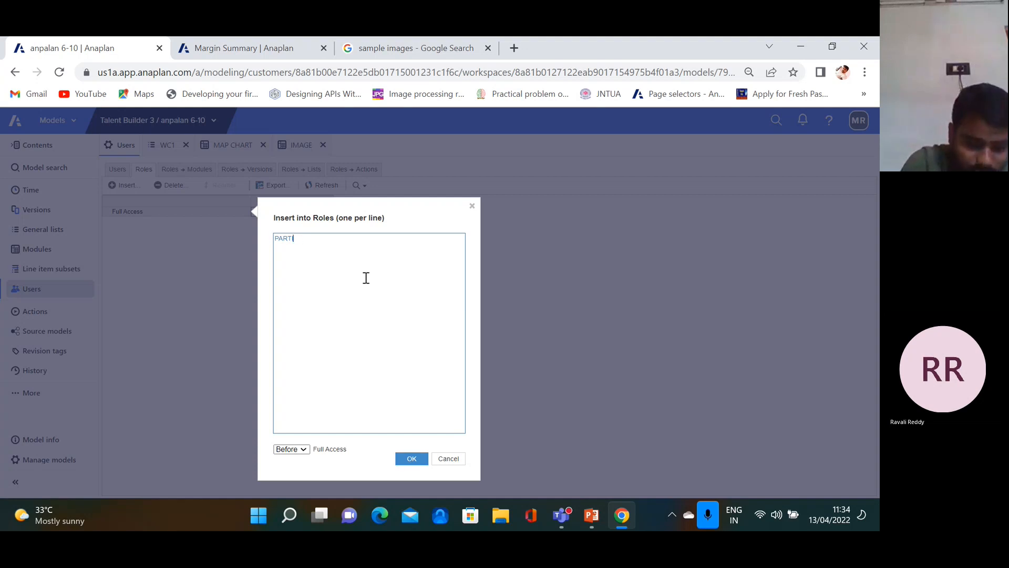
type("IAL")
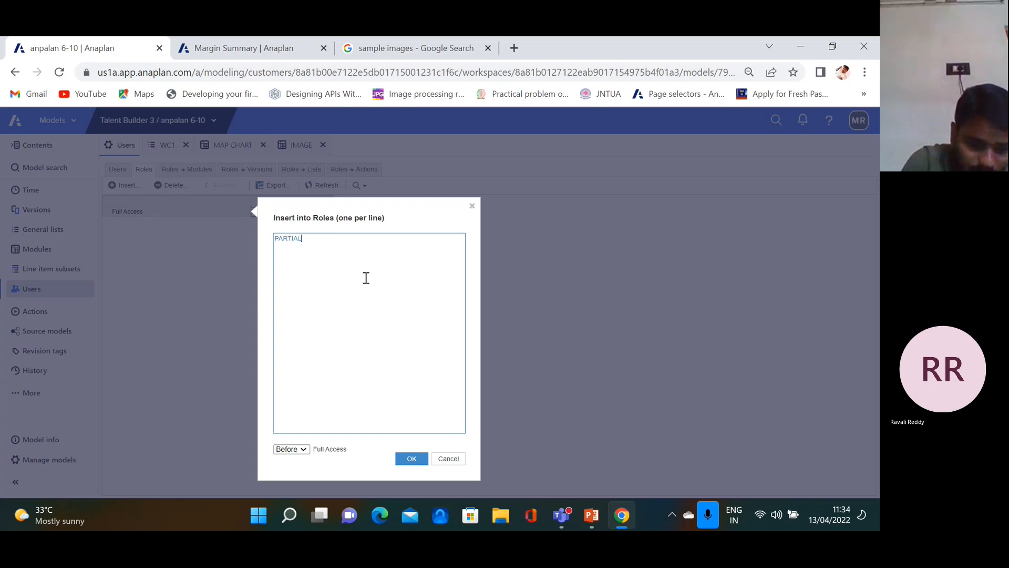
type("LY ACCESS")
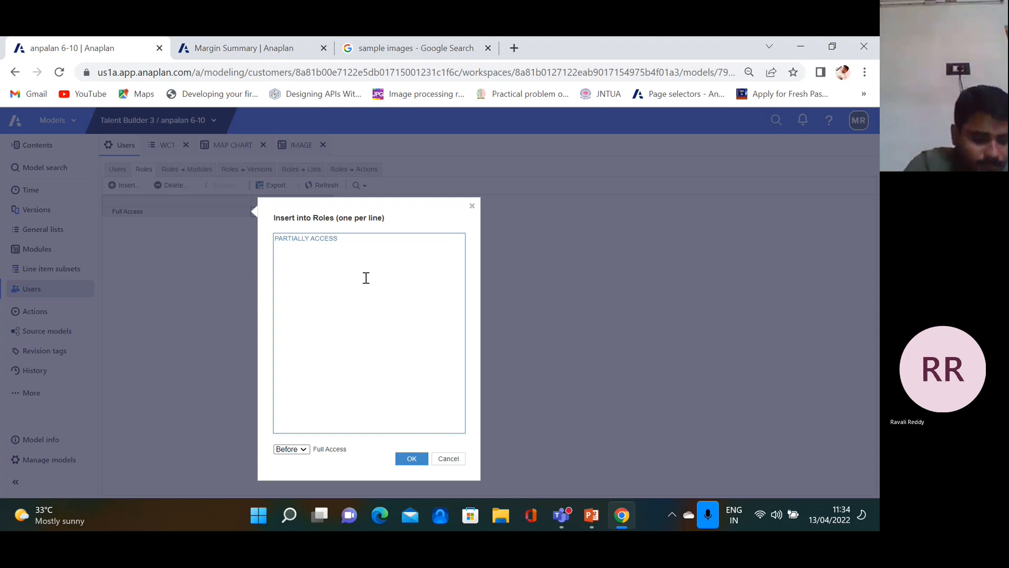
key("Return")
type("ACESS")
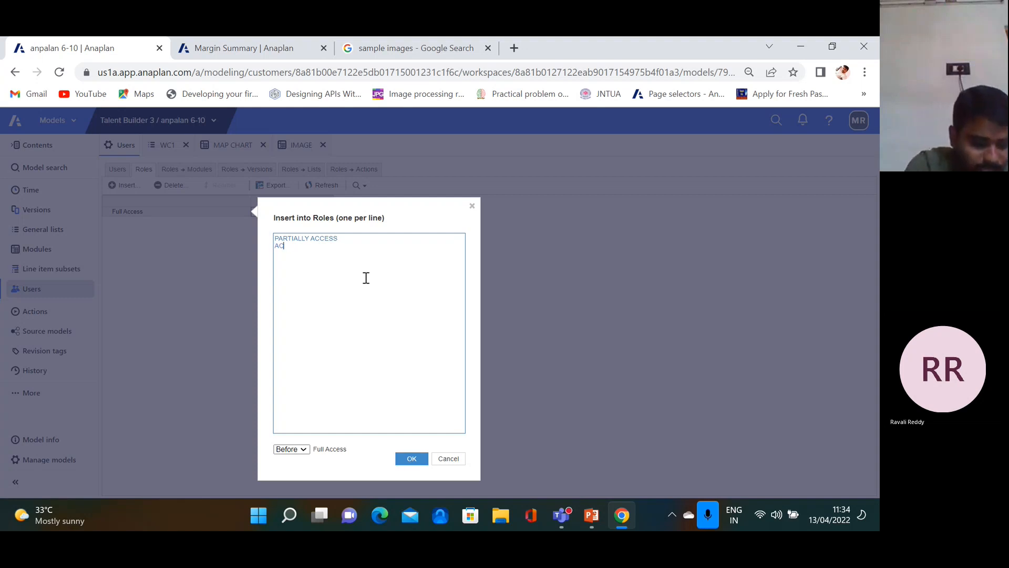
key("BackSpace")
key("BackSpace")
key("BackSpace")
key("BackSpace")
key("BackSpace")
key("BackSpace")
key("BackSpace")
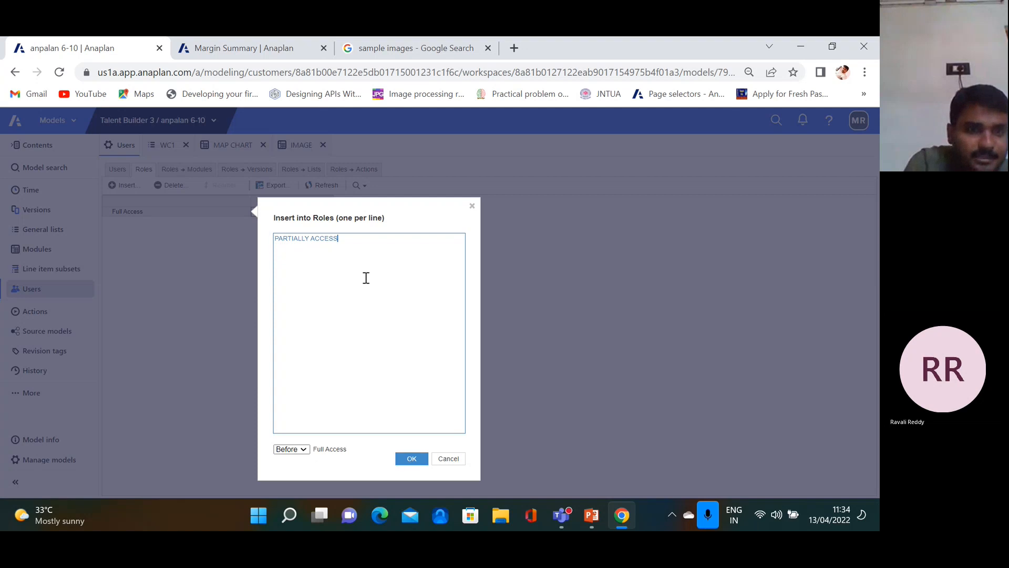
key("Return")
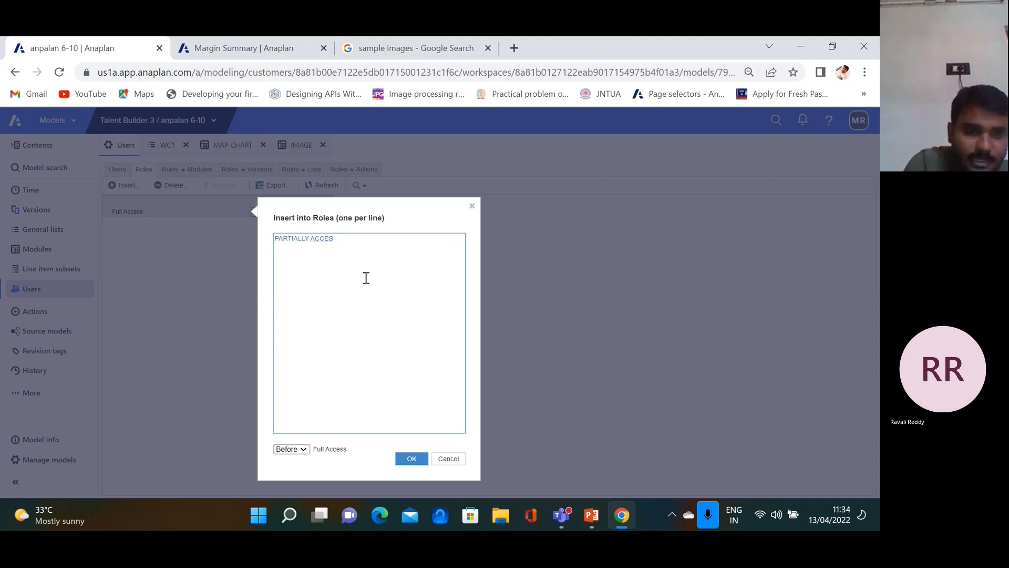
type("MAH")
type("I")
key("BackSpace")
key("BackSpace")
key("BackSpace")
key("BackSpace")
type("REGINAL")
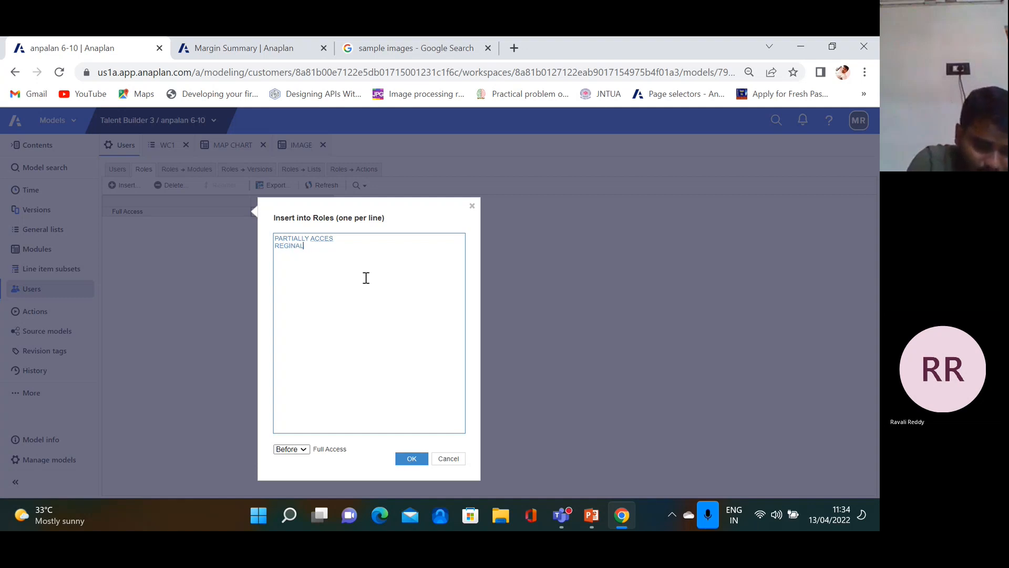
type(" MANAGER")
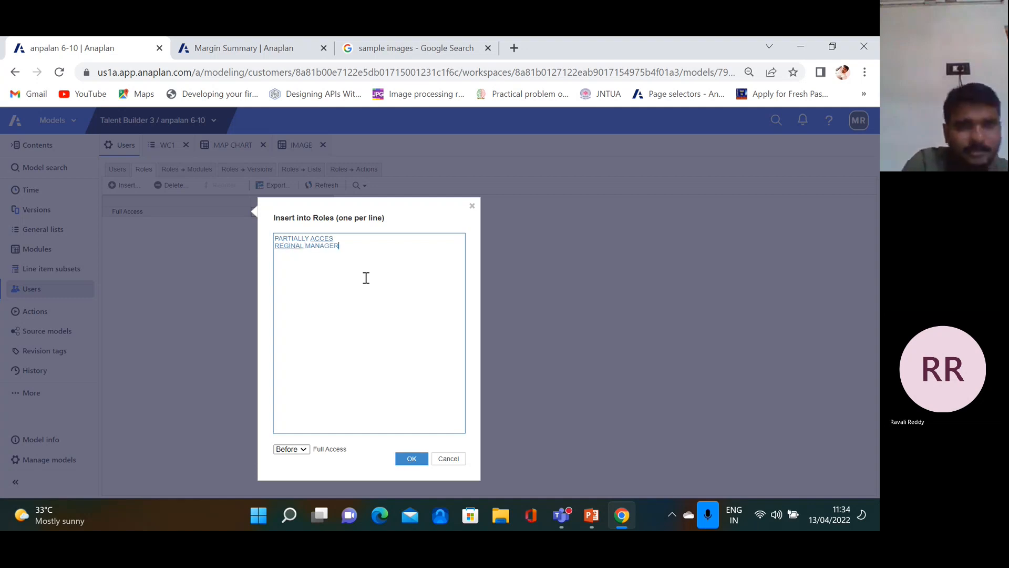
left_click(306, 447)
Insert both roles at the end of the Roles list and view the Roles → Modules grid
left_click(282, 486)
left_click(410, 459)
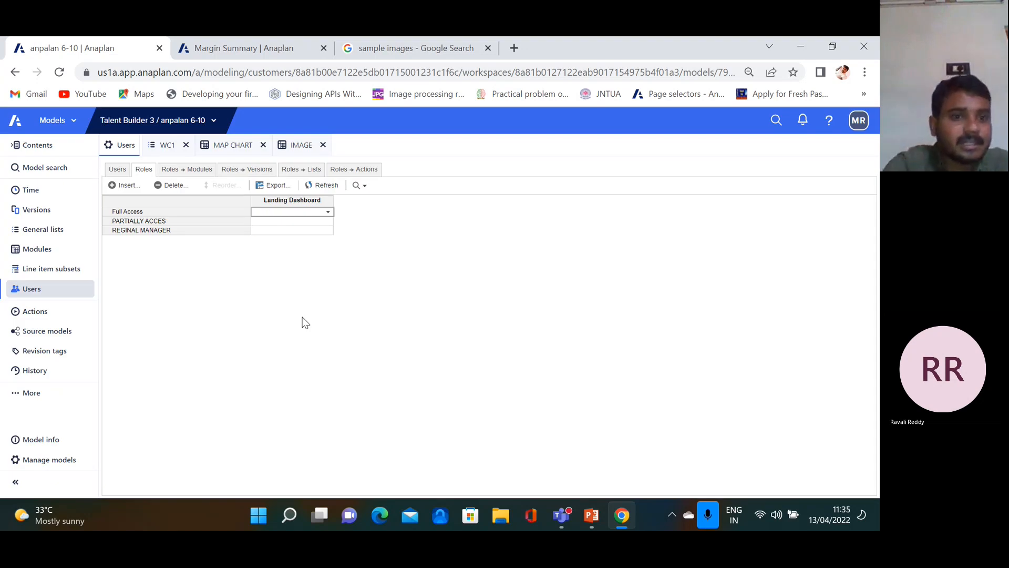
left_click(198, 169)
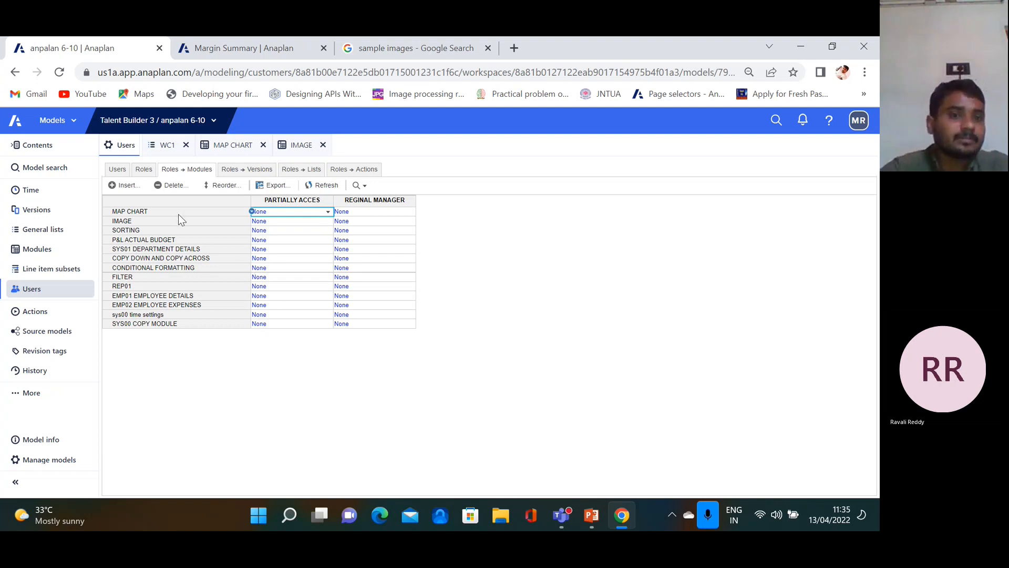
Check PARTIALLY ACCES access to MAP CHART, leave it at None, and return to Roles
left_click(330, 215)
left_click(329, 213)
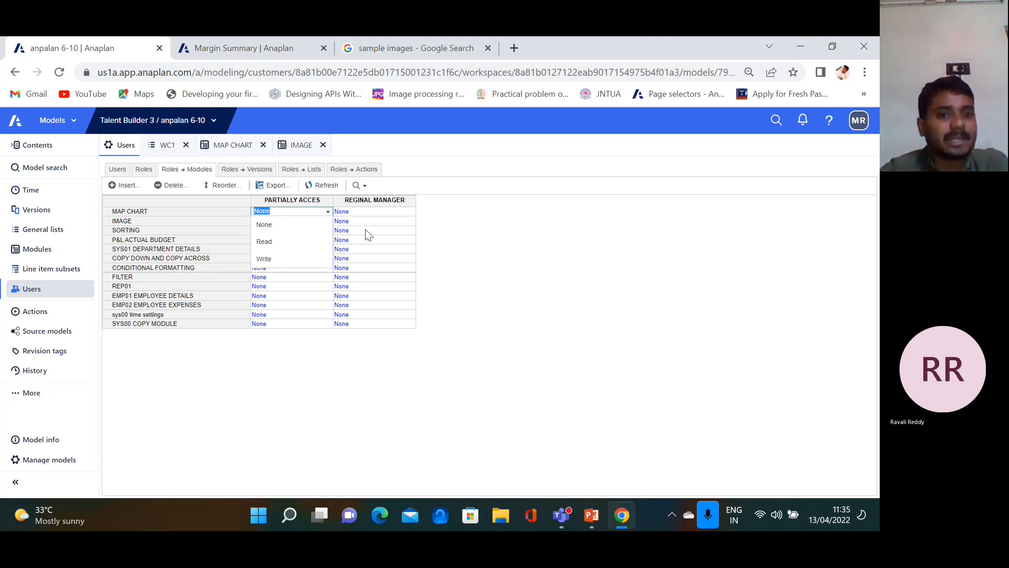
left_click(570, 331)
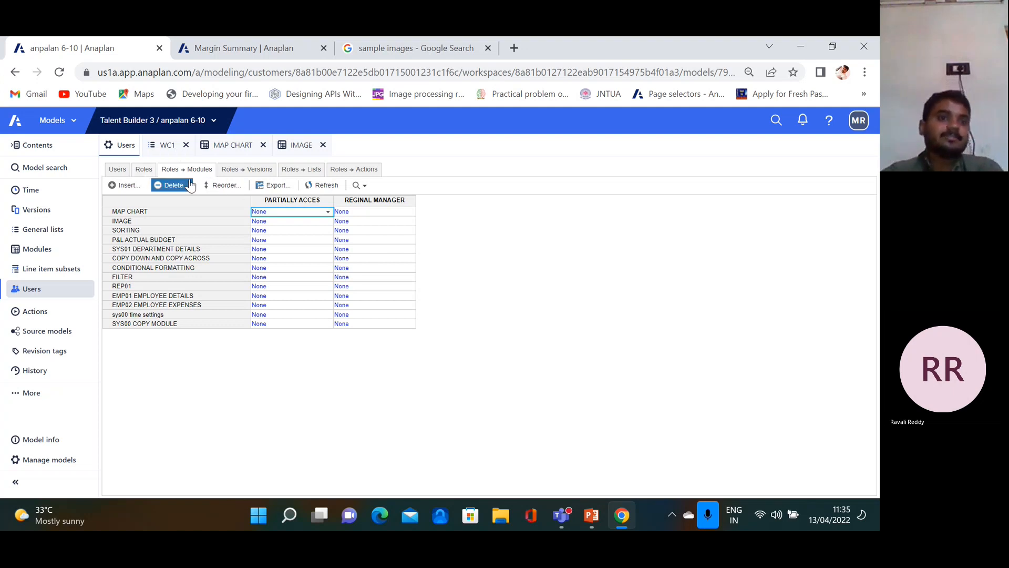
left_click(142, 171)
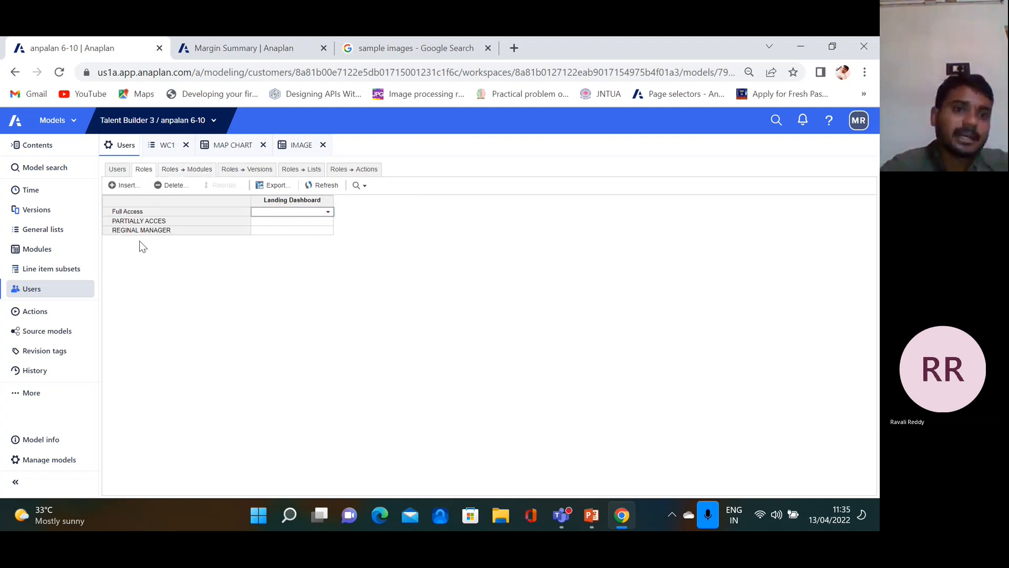
Show PowerPoint slide 29 on removing users, then return to the Anaplan model
left_click(591, 515)
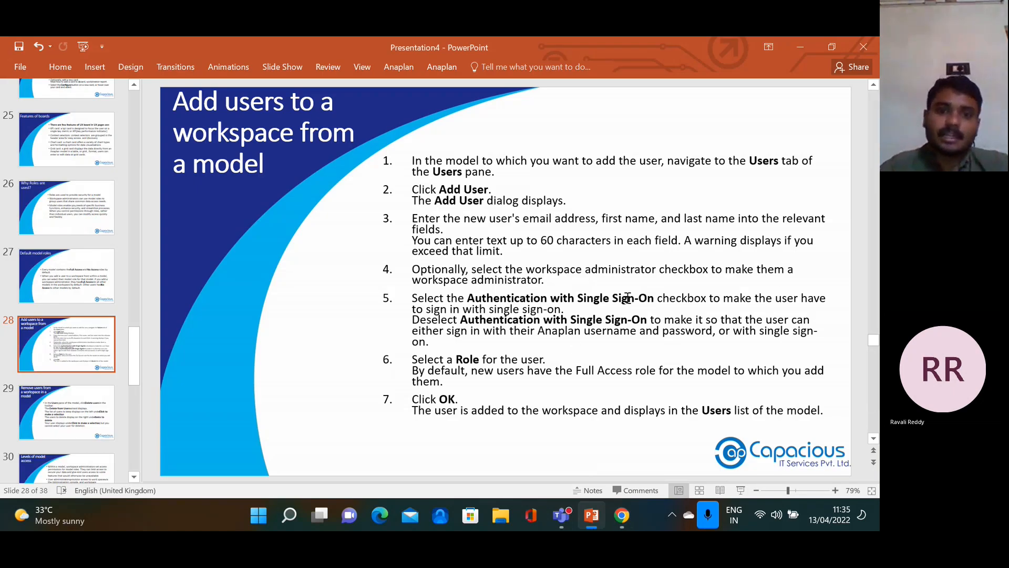
left_click(86, 417)
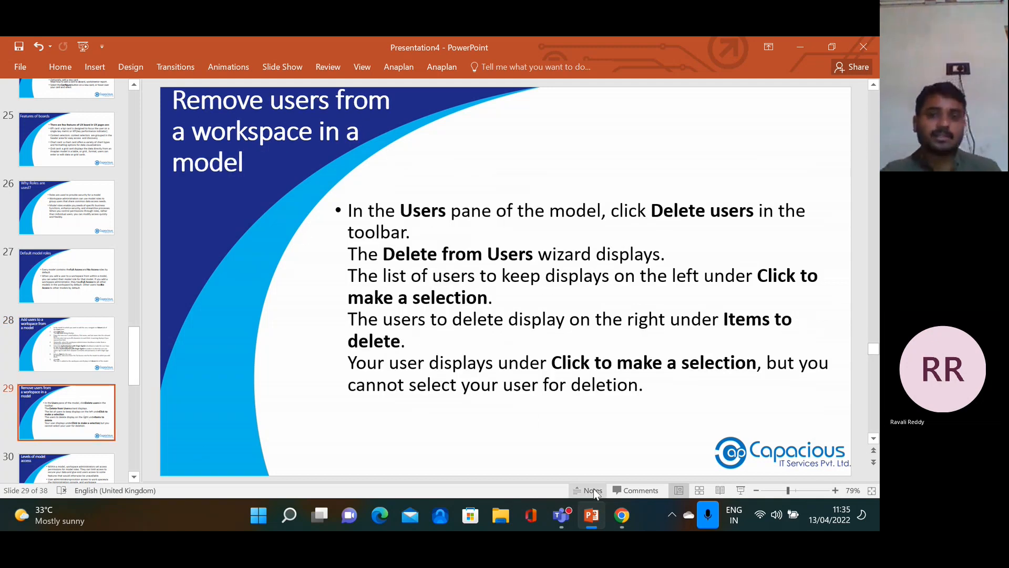
left_click(621, 515)
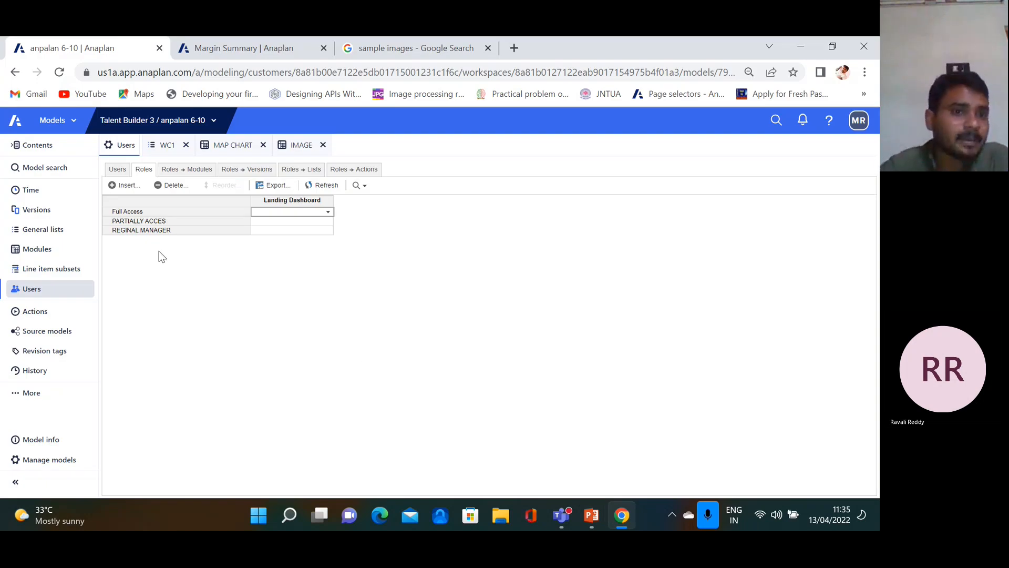
Delete the PARTIALLY ACCES and REGINAL MANAGER roles and confirm the deletion
left_click_drag(163, 220, 165, 227)
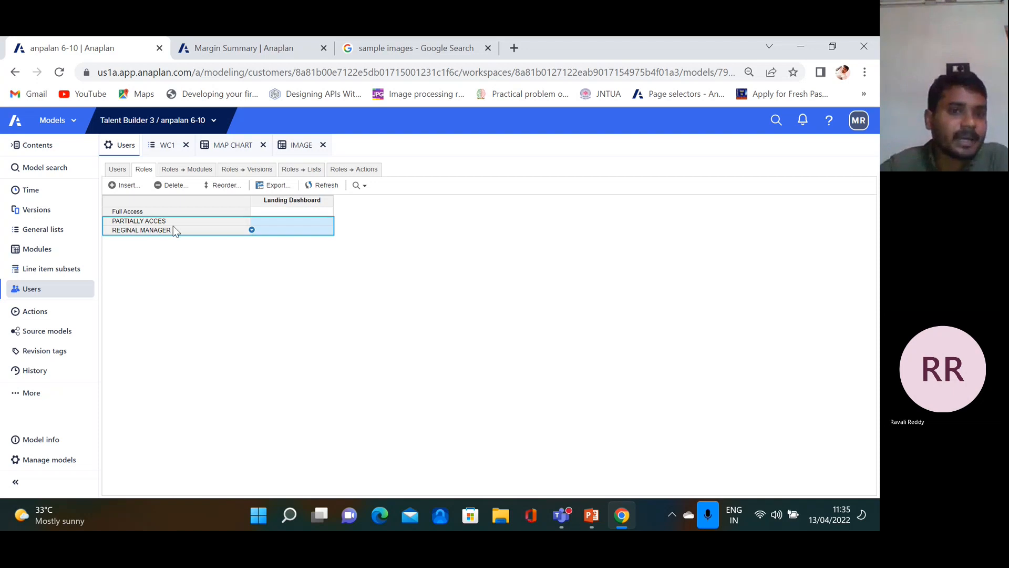
left_click(171, 184)
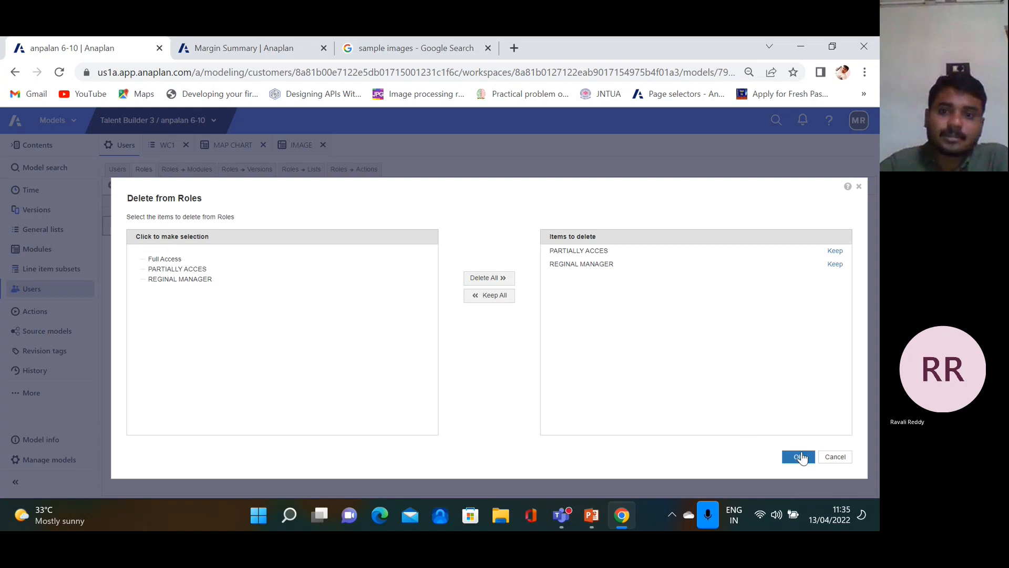
left_click(799, 457)
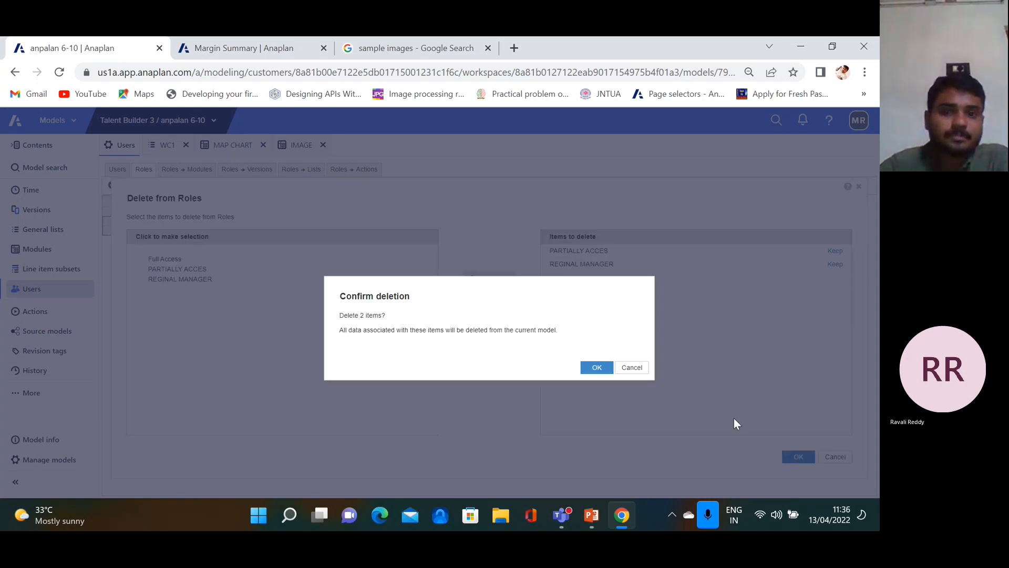
left_click(599, 368)
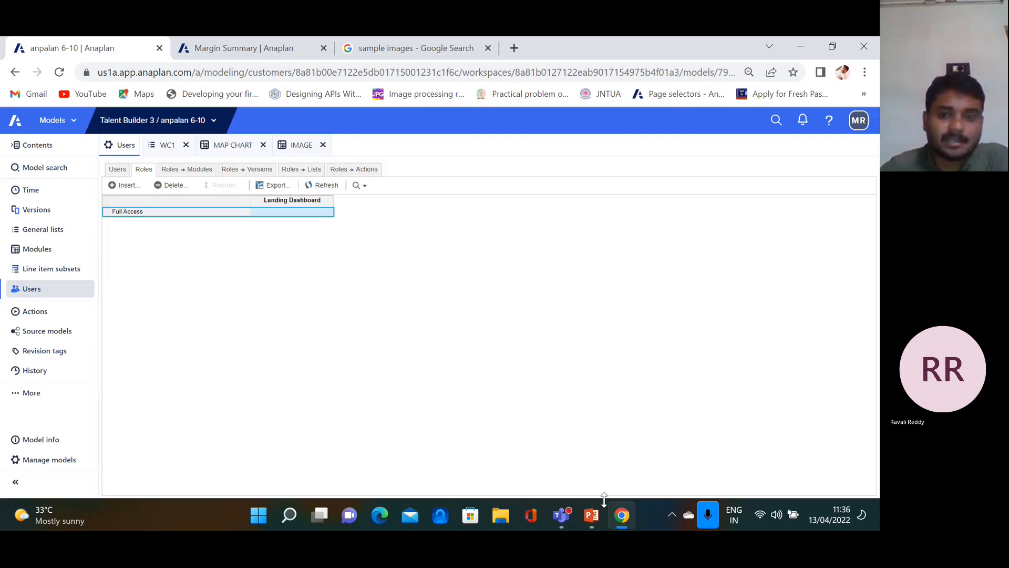
Show PowerPoint slide 30, Levels of model access, then return to Anaplan's Roles list
left_click(594, 513)
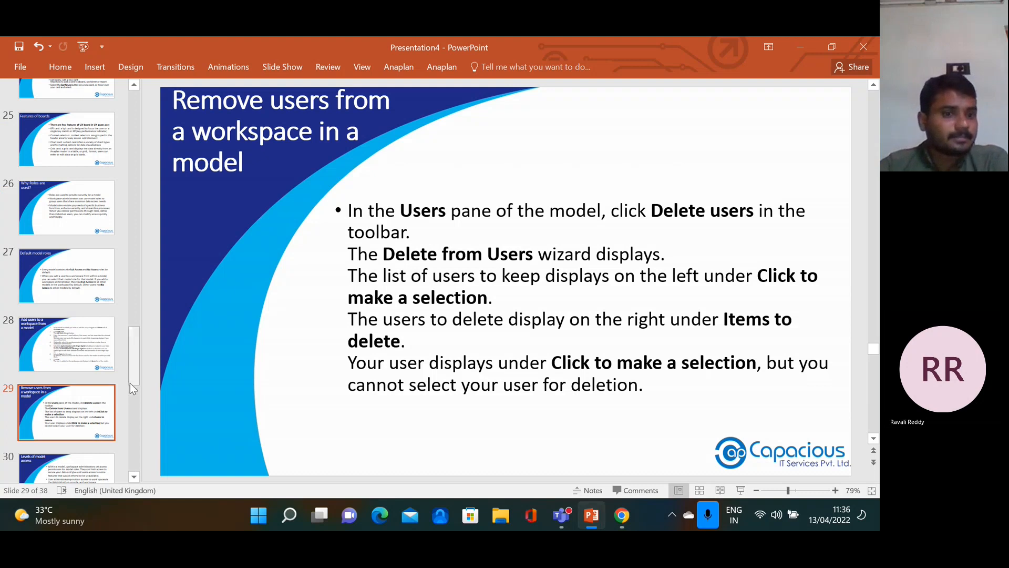
left_click_drag(134, 374, 136, 396)
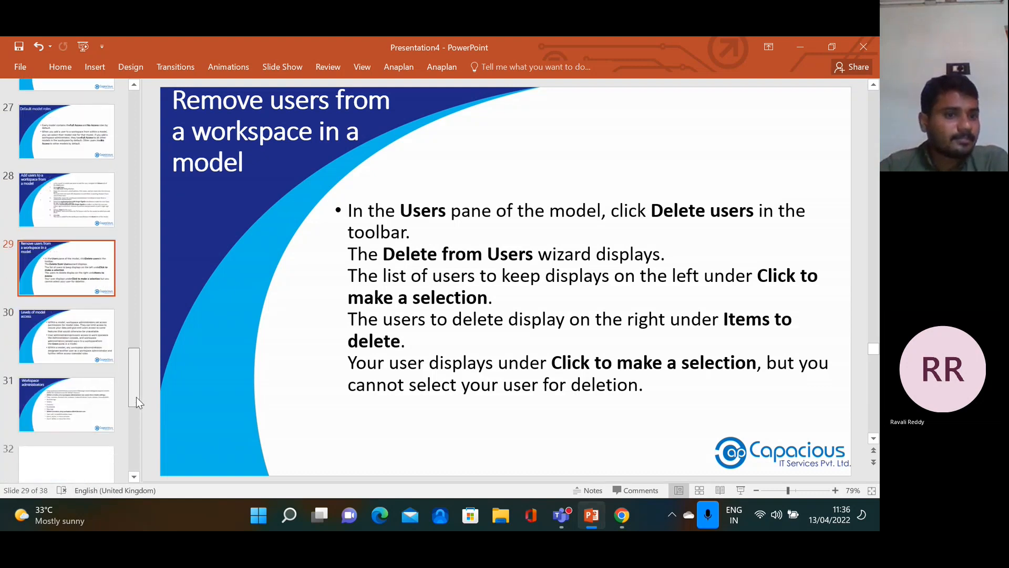
left_click(93, 339)
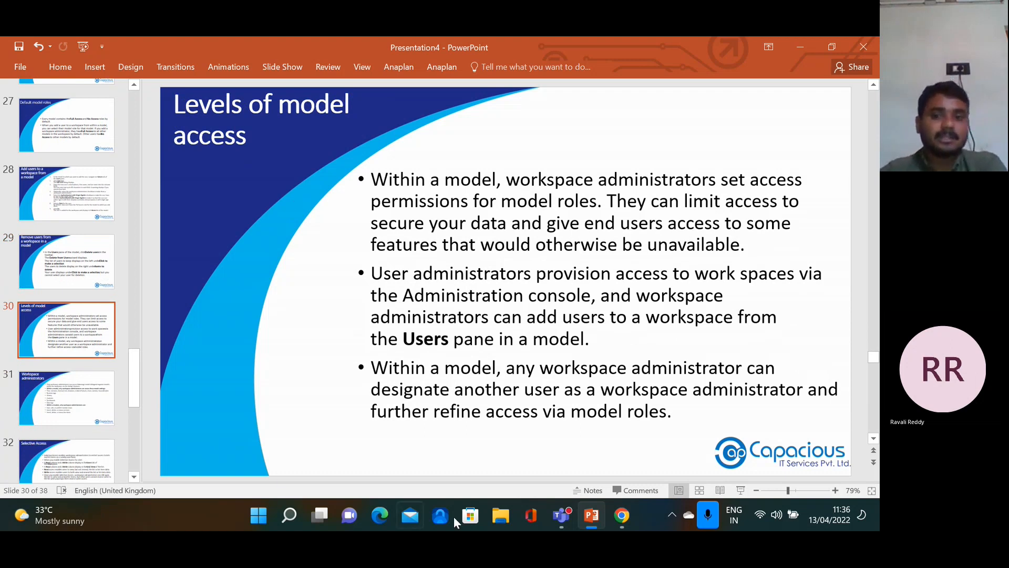
left_click(616, 520)
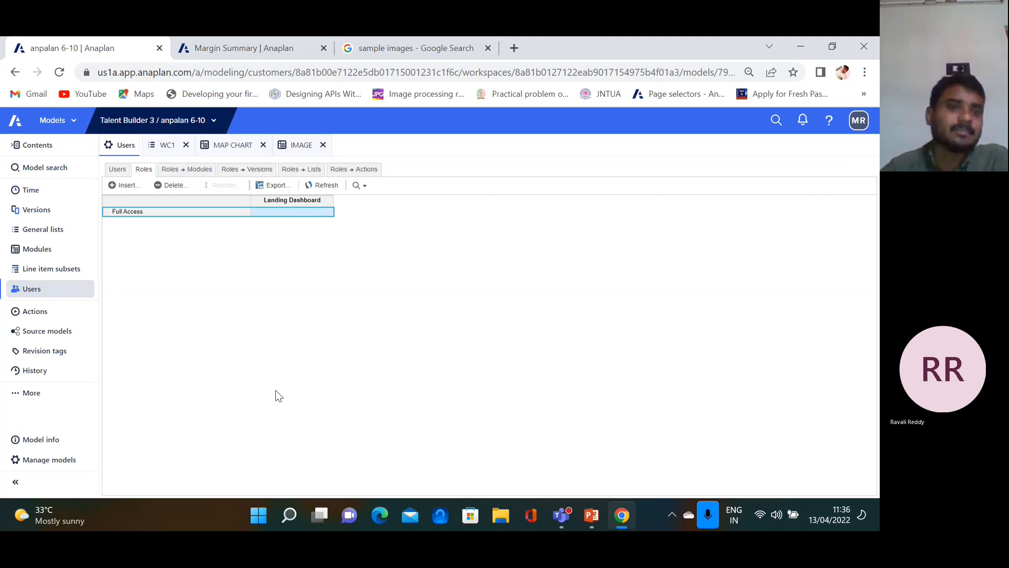
Open the Users list and review the Full Access / No Access model role options without changing them
left_click(118, 169)
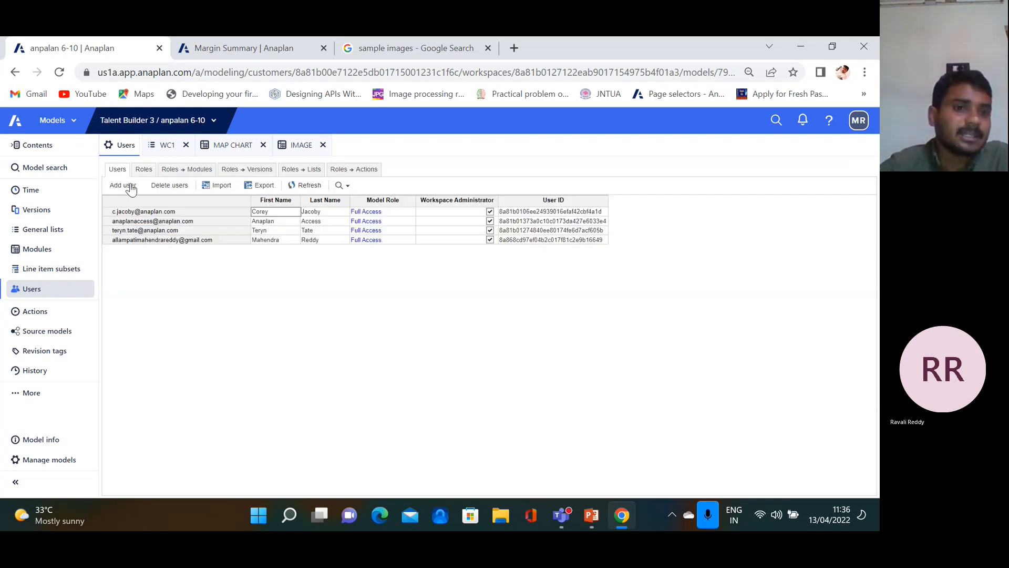
left_click(389, 240)
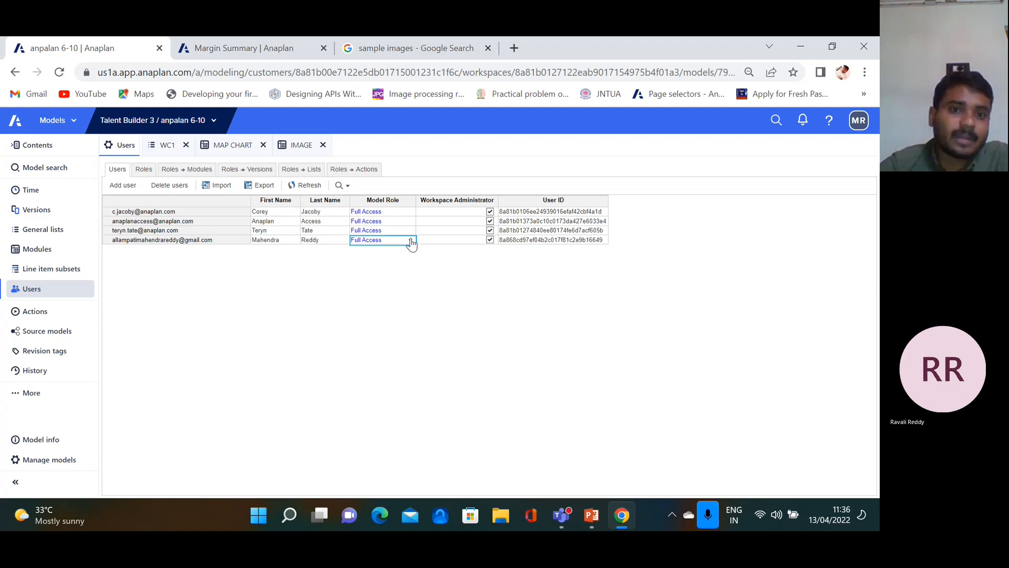
left_click(410, 240)
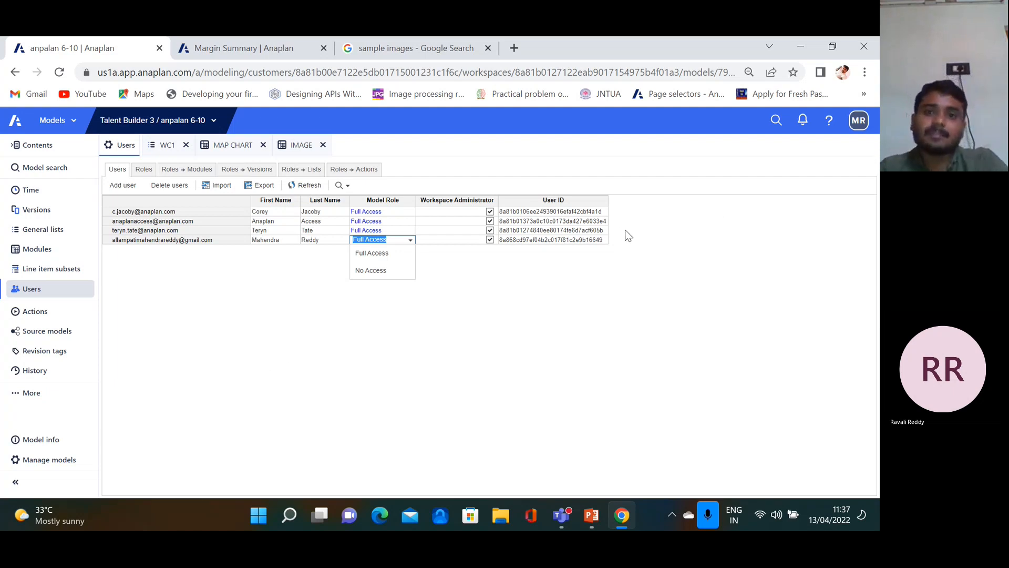
left_click(357, 358)
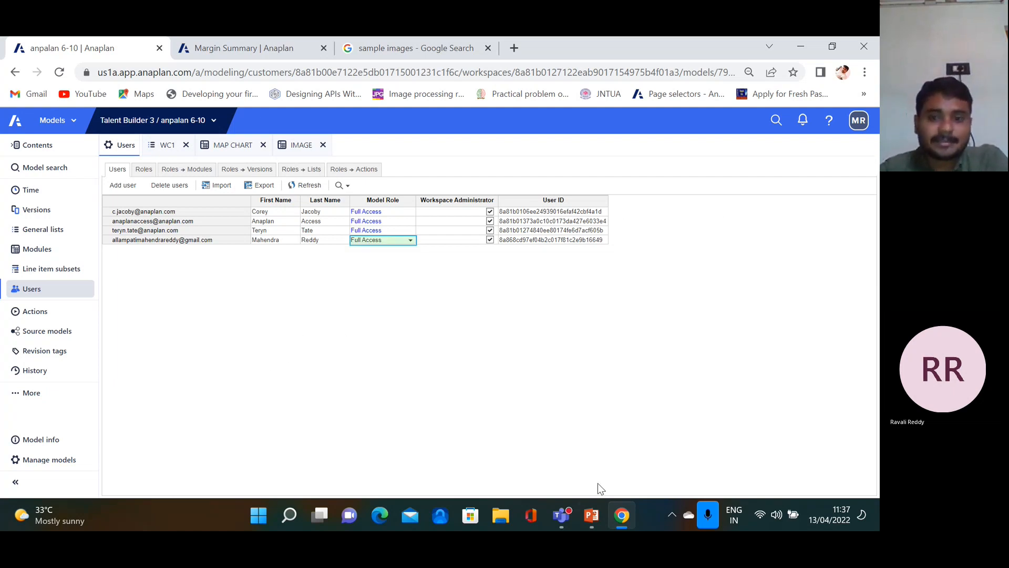
left_click(591, 515)
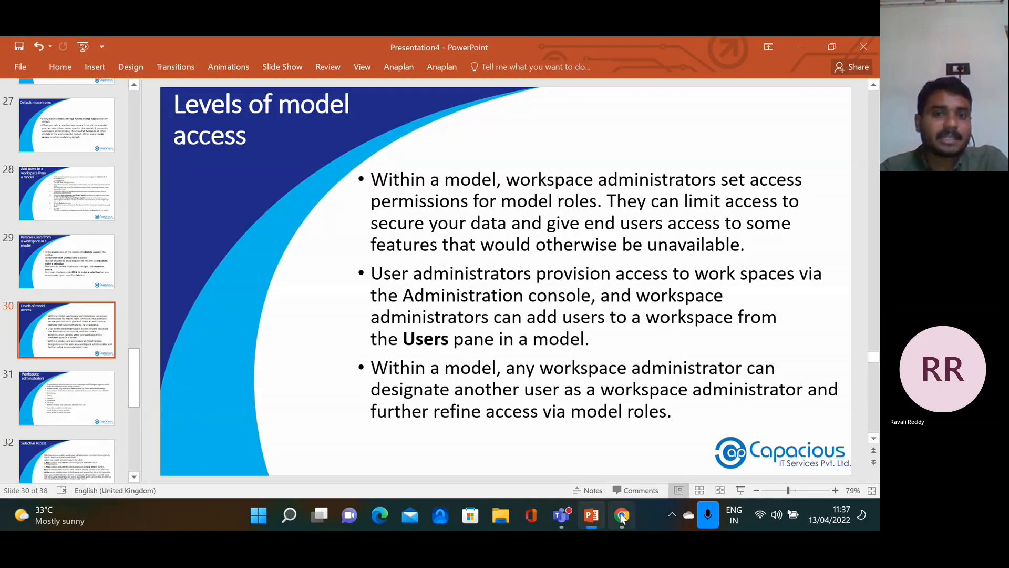
Return to Anaplan's Users list and open the Add User dialog
left_click(622, 515)
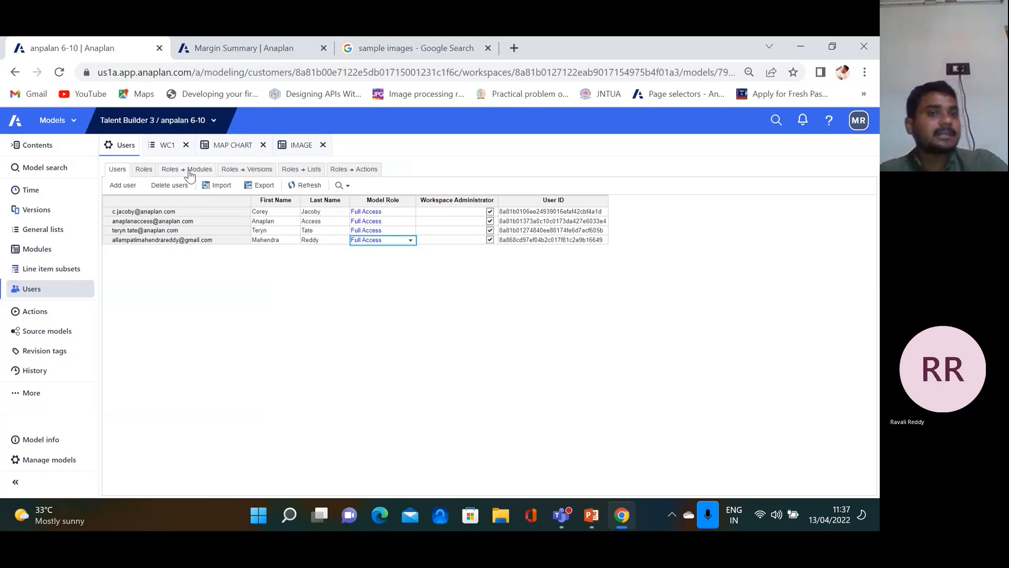
left_click(124, 186)
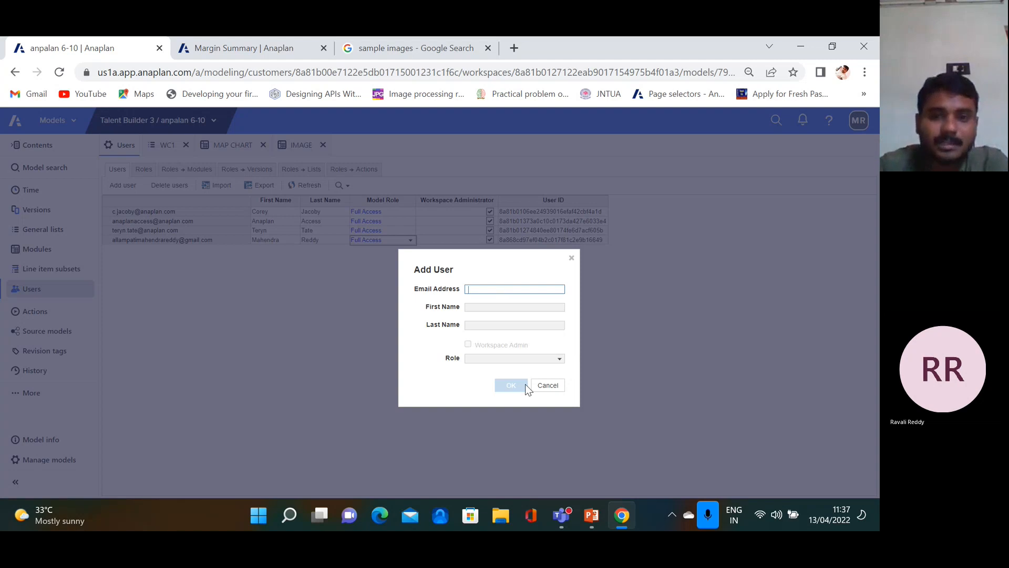
Cancel the first Add User attempt and start adding a user again
left_click(559, 357)
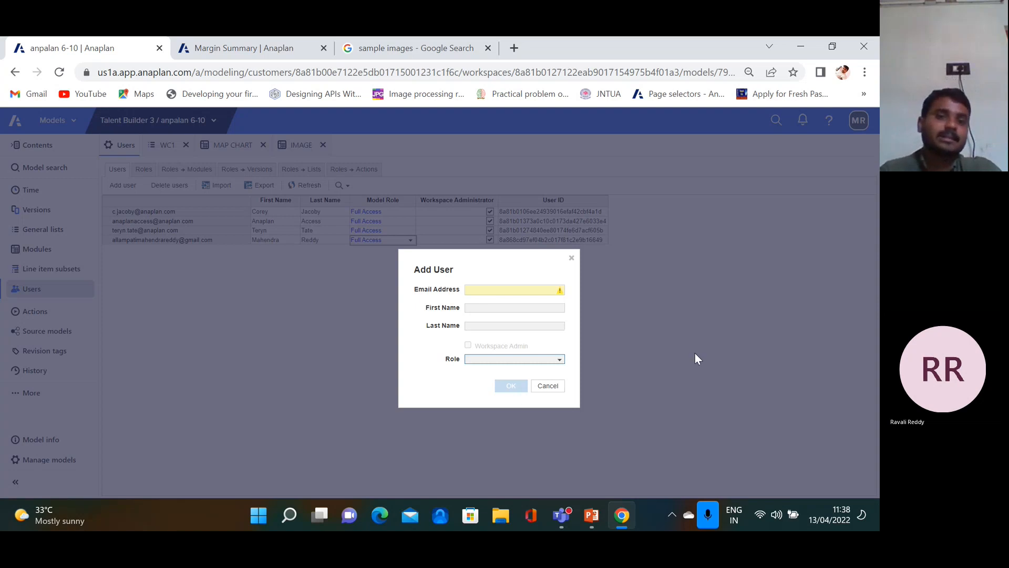
left_click(571, 259)
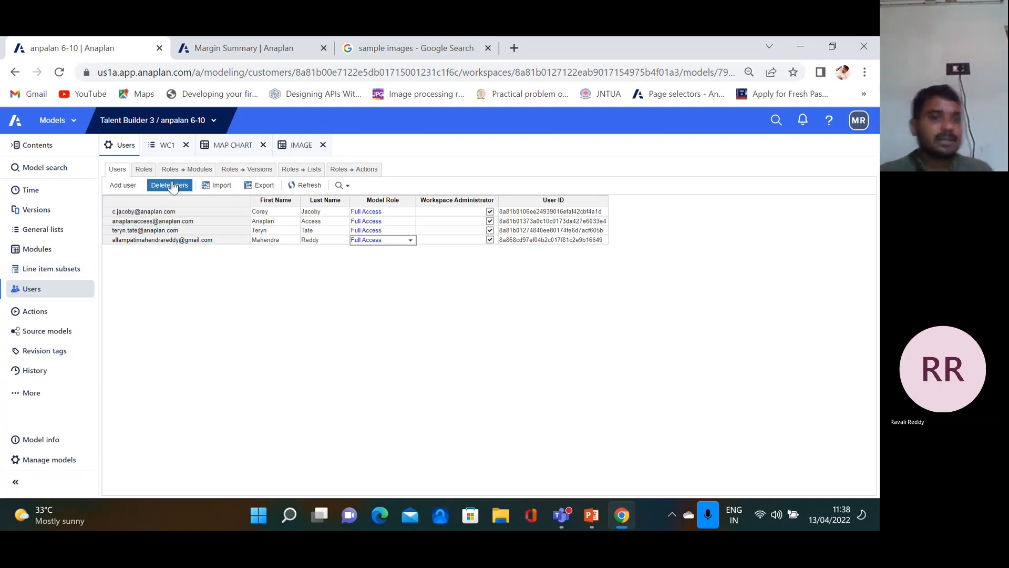
left_click(123, 186)
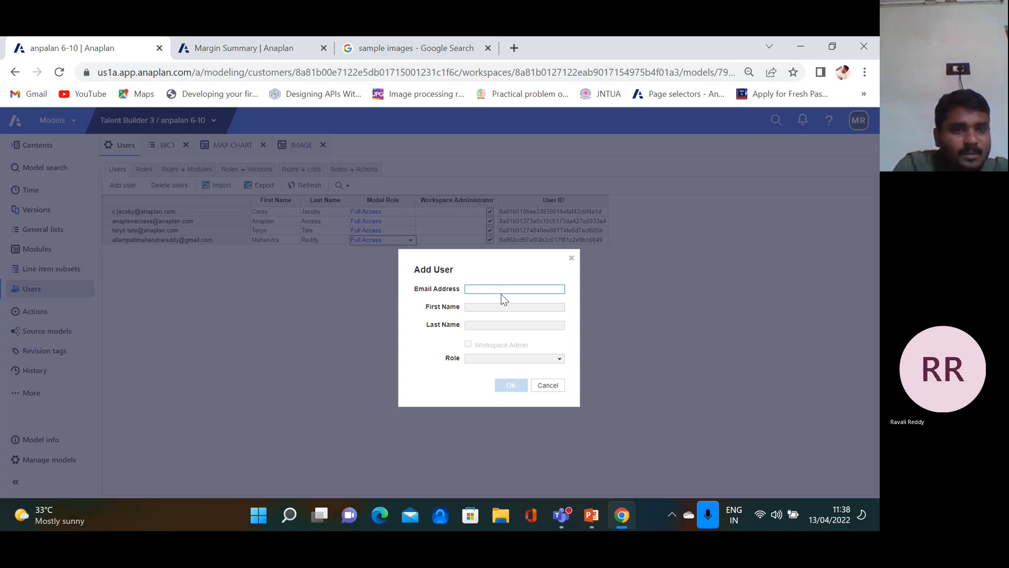
Enter the new user's email, make them a workspace administrator with Full Access, and confirm
type("MAH")
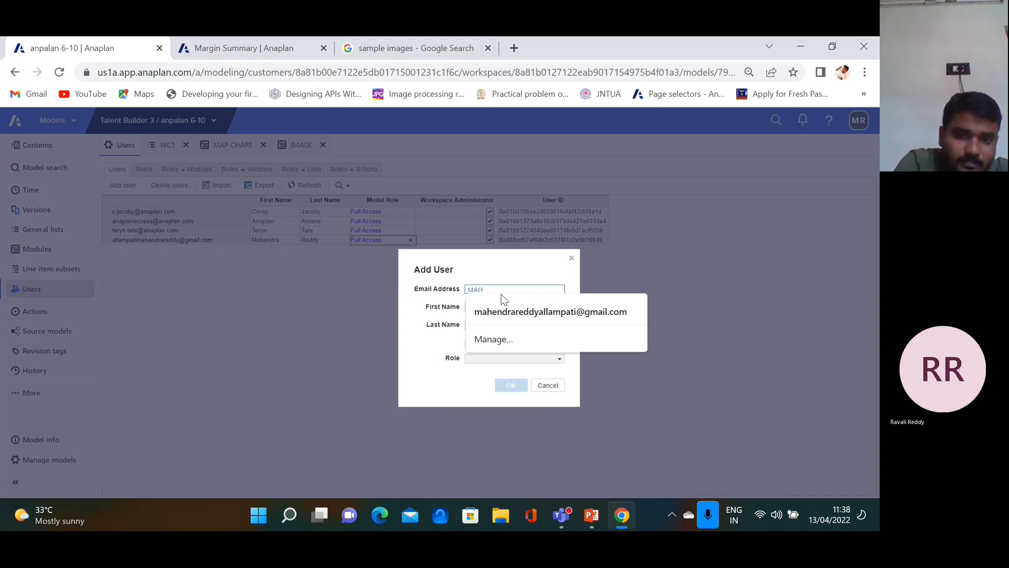
key("BackSpace")
key("BackSpace")
key("BackSpace")
key("Caps_Lock")
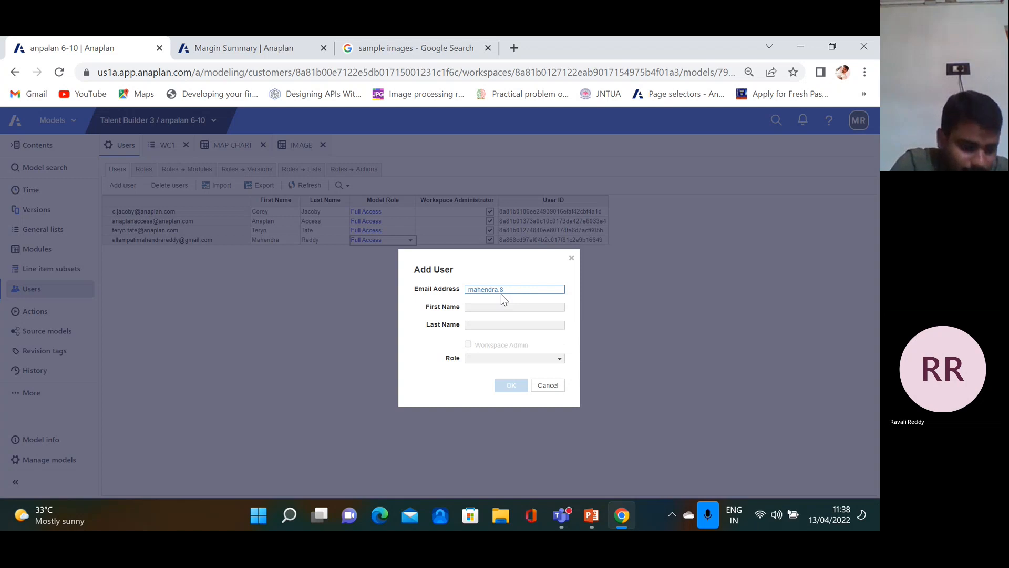
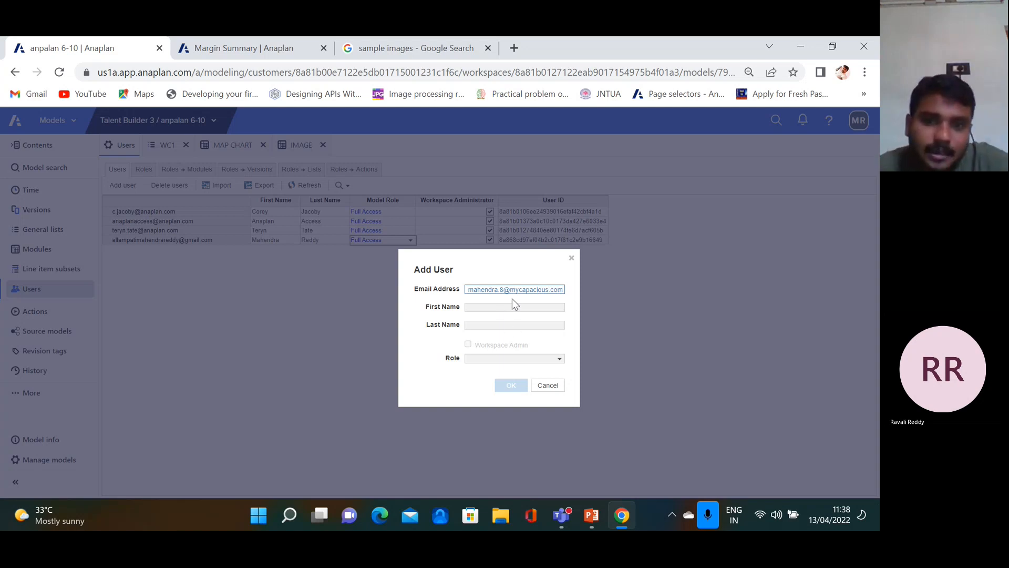
left_click(507, 307)
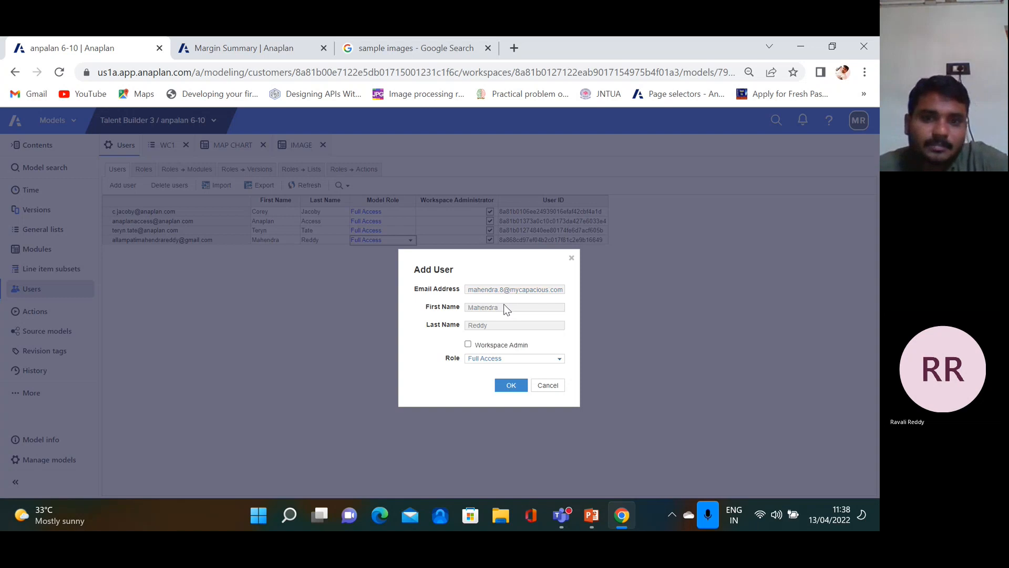
left_click(468, 345)
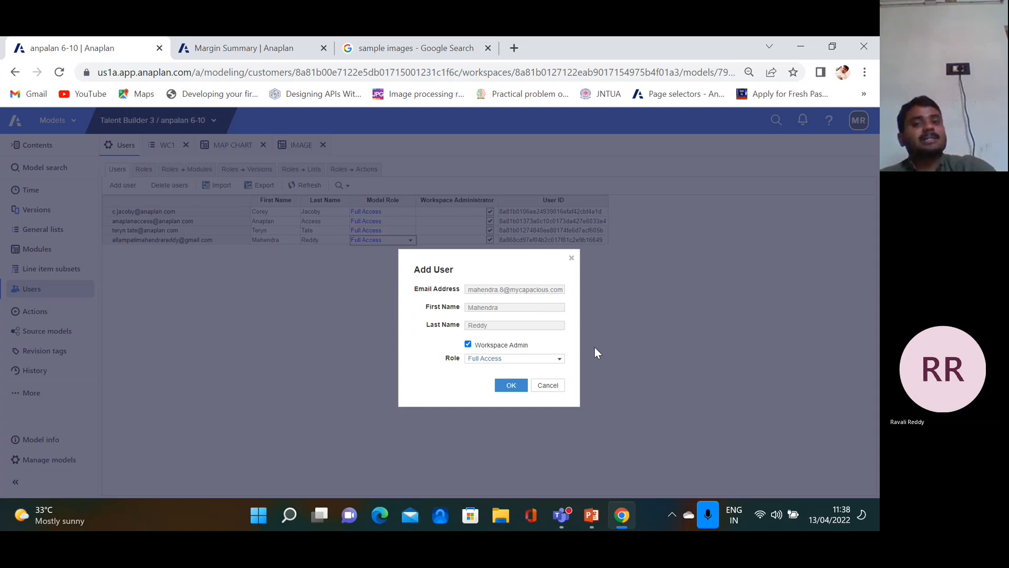
left_click(511, 387)
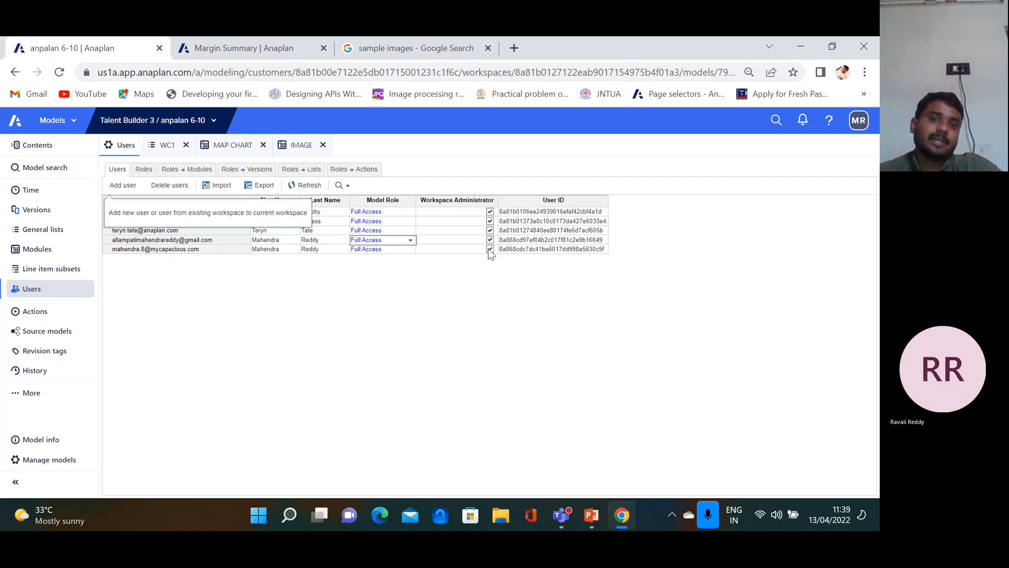
left_click(490, 249)
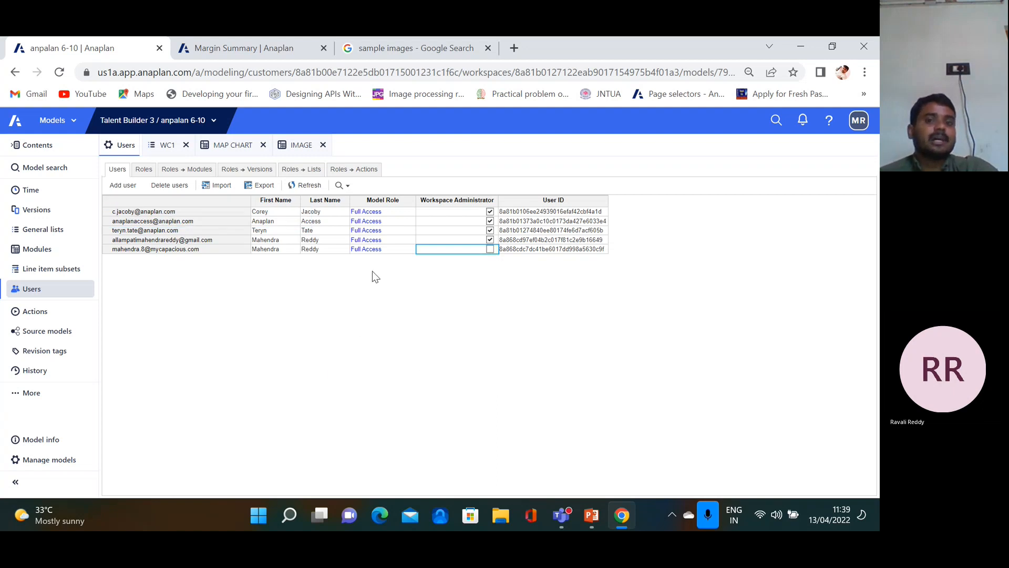
left_click(390, 249)
left_click(400, 249)
left_click(410, 249)
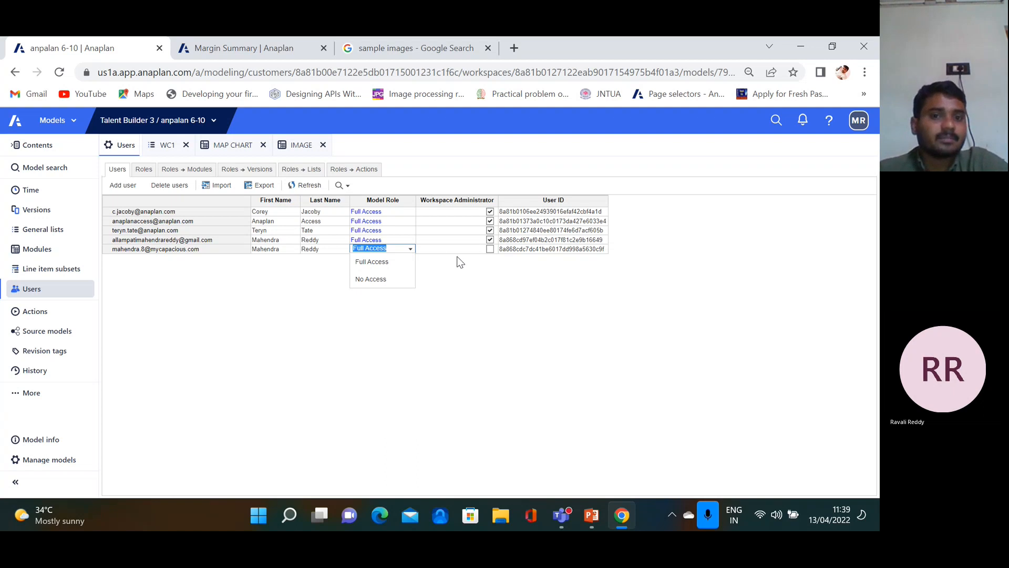
left_click(490, 249)
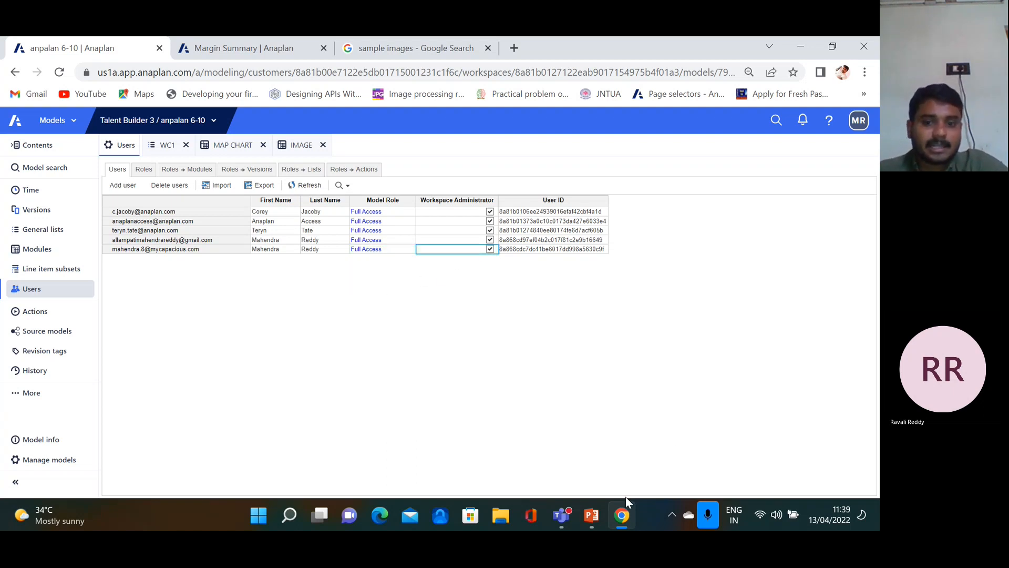
Show slide 31, Workspace administrators, after briefly rechecking the Anaplan Users list
left_click(591, 519)
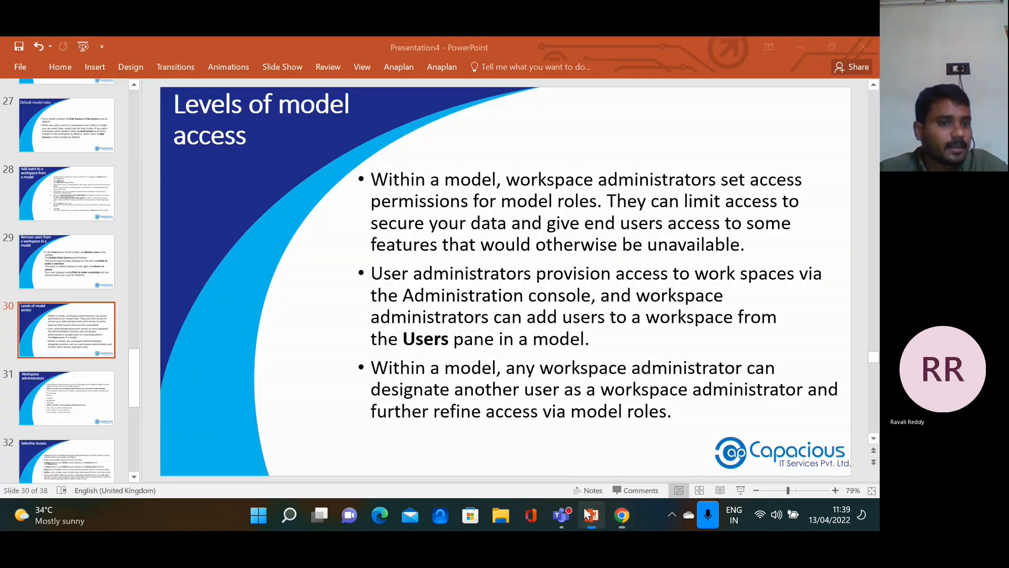
left_click(74, 412)
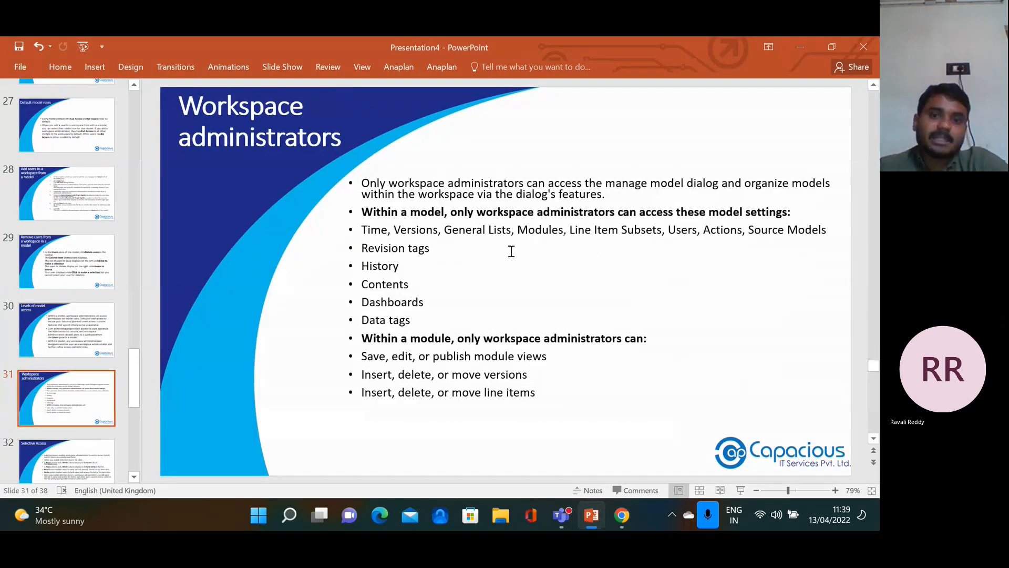
left_click(620, 517)
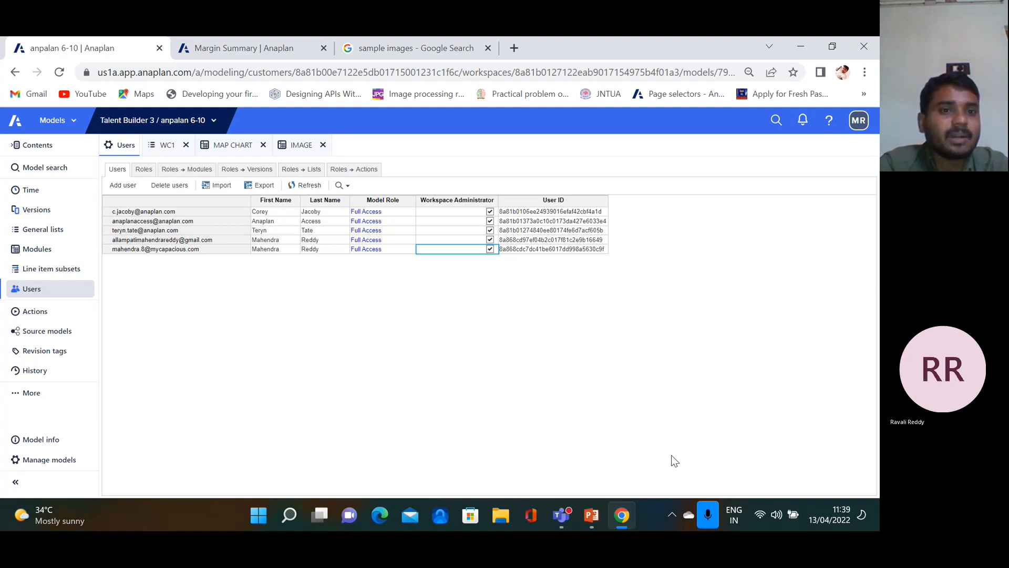
left_click(592, 515)
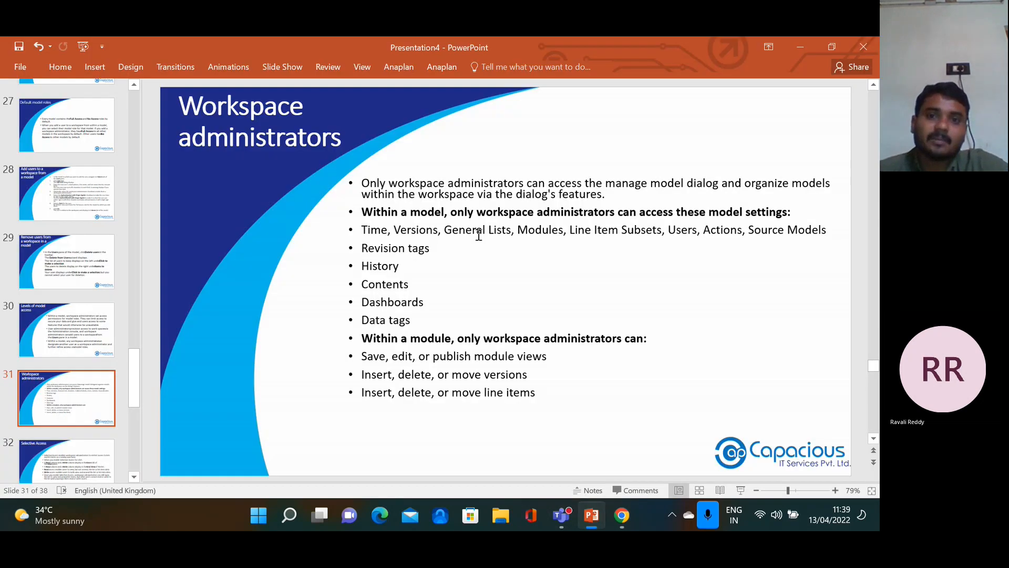
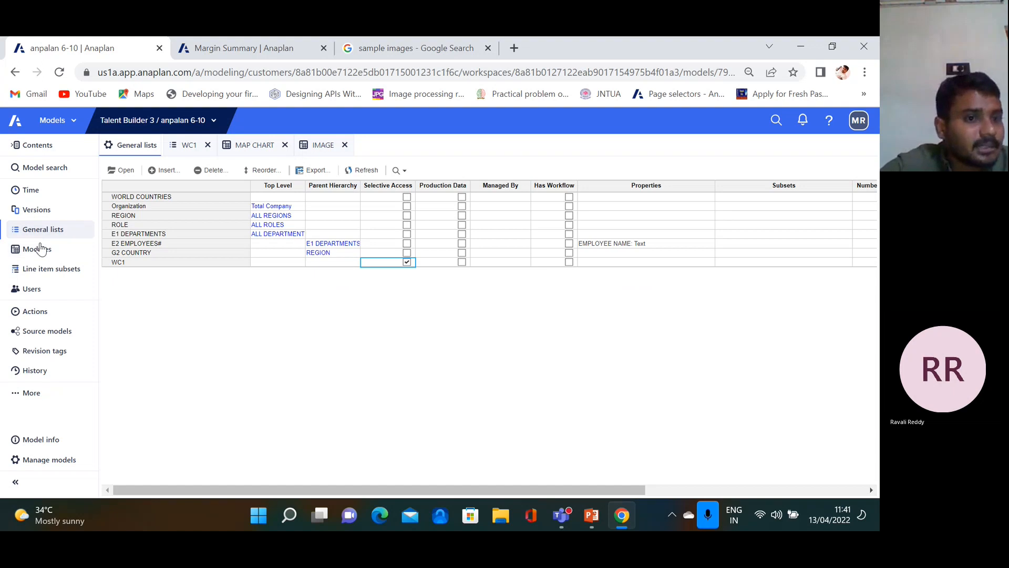
Create a new model role named 'mahi' in Users > Roles, then return to the users list
left_click(42, 290)
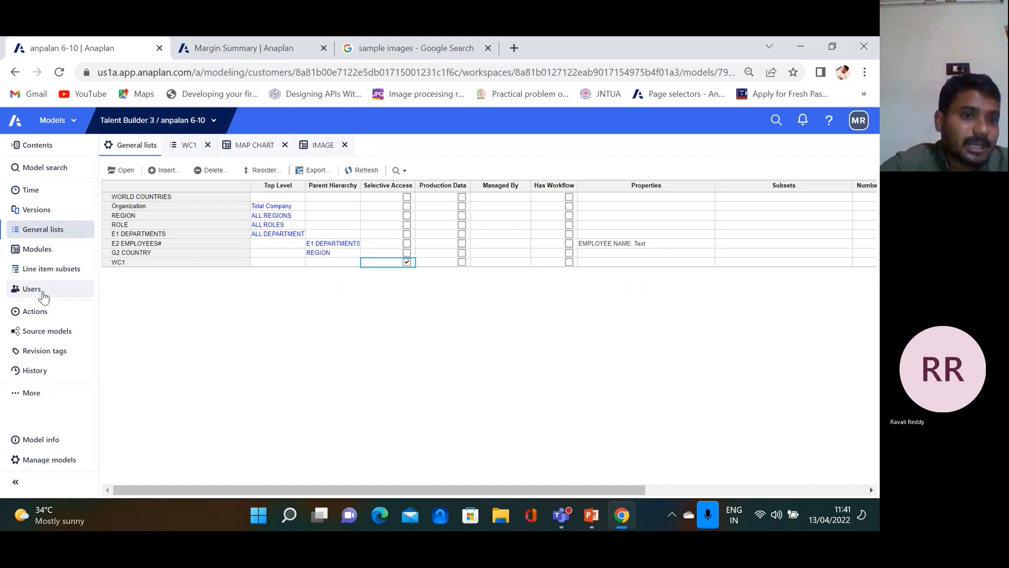
left_click(381, 249)
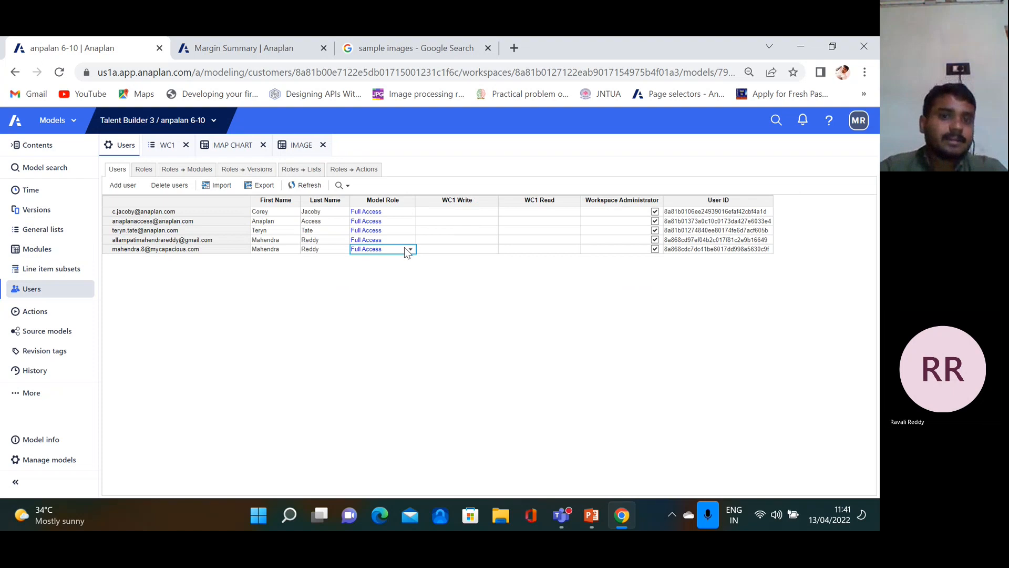
left_click(143, 169)
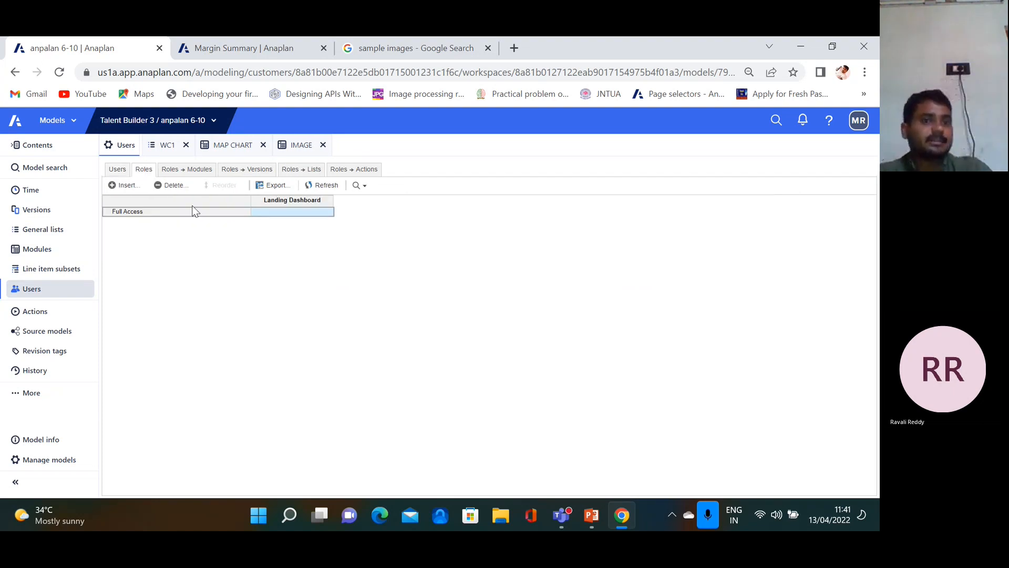
left_click(125, 185)
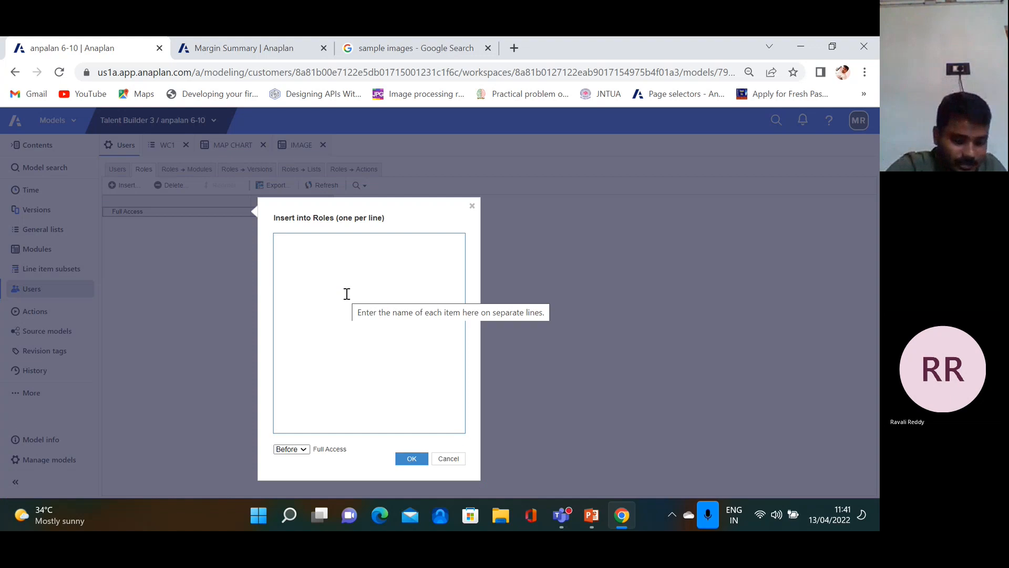
type("mahi")
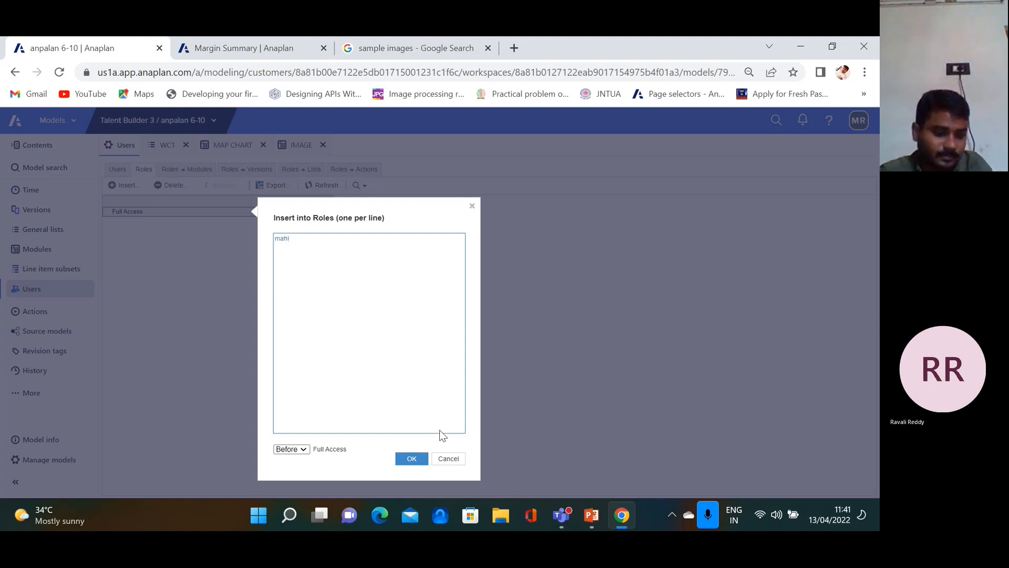
key("Caps_Lock")
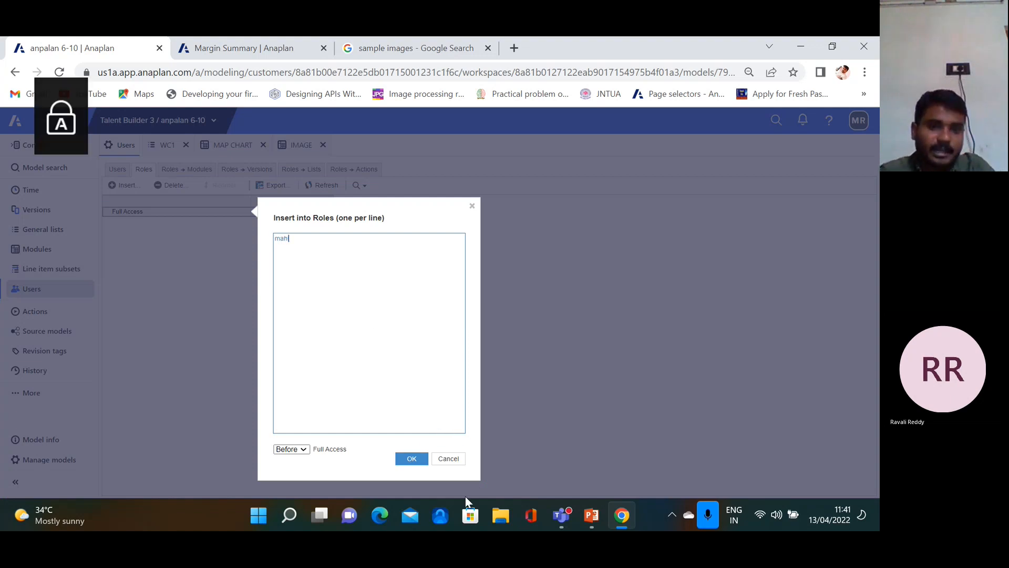
left_click(412, 459)
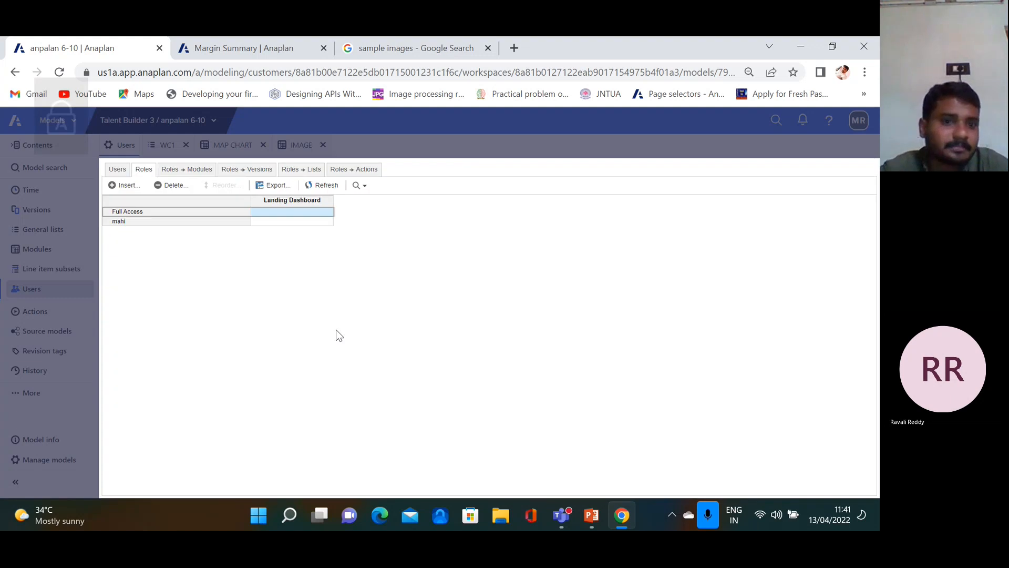
left_click(117, 170)
Change the last user's model role to mahi
left_click(408, 250)
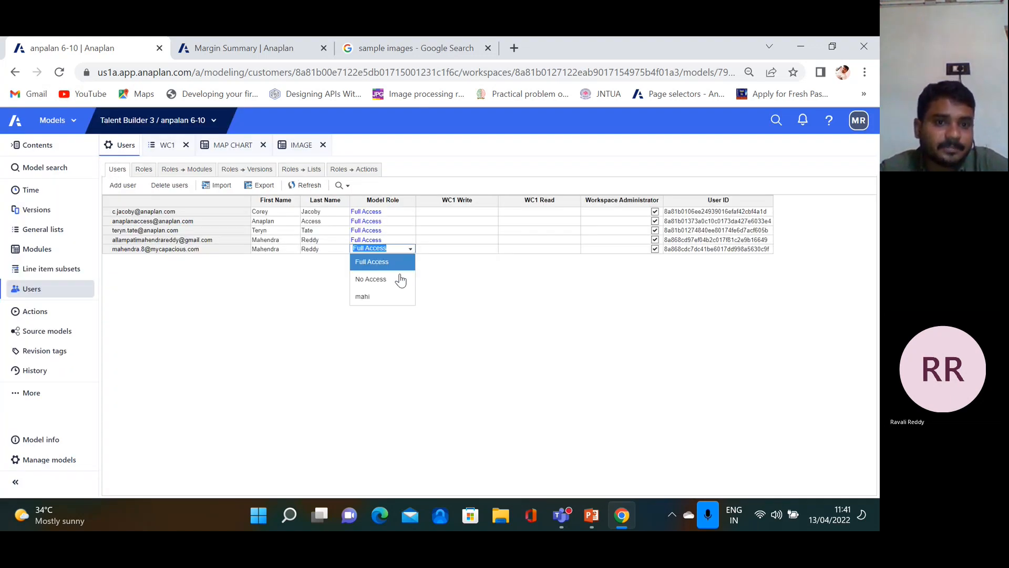
left_click(390, 296)
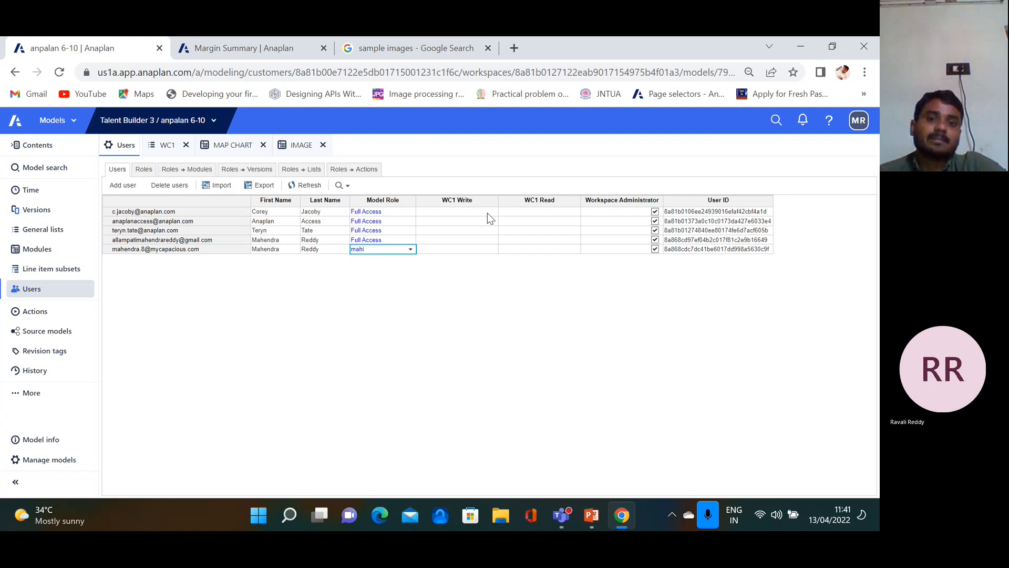
left_click(458, 250)
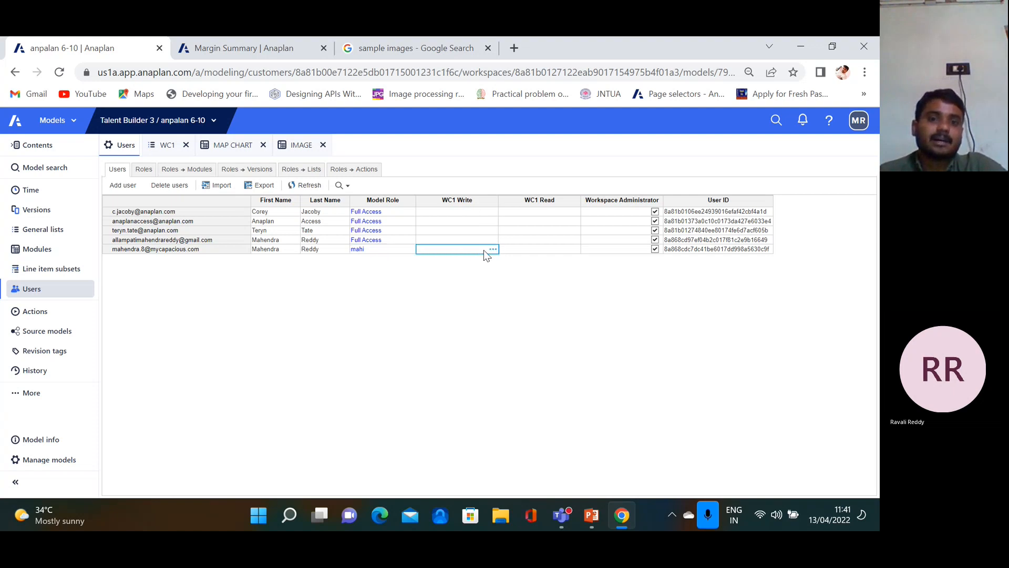
left_click(495, 251)
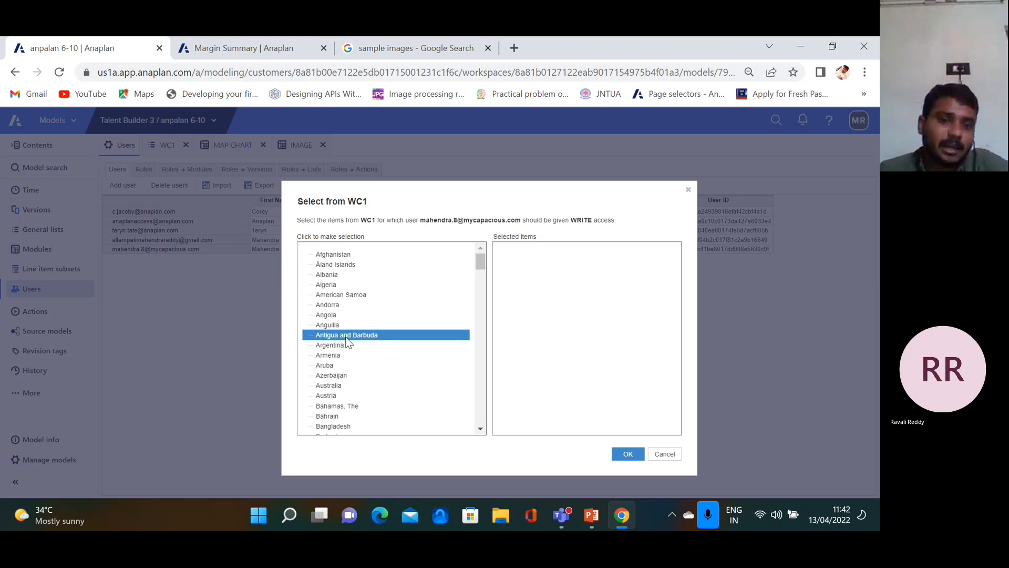
Grant WC1 write access to India, Indonesia, Iran, Islamic Rep. and Iraq
scroll(343, 373, "down", 10)
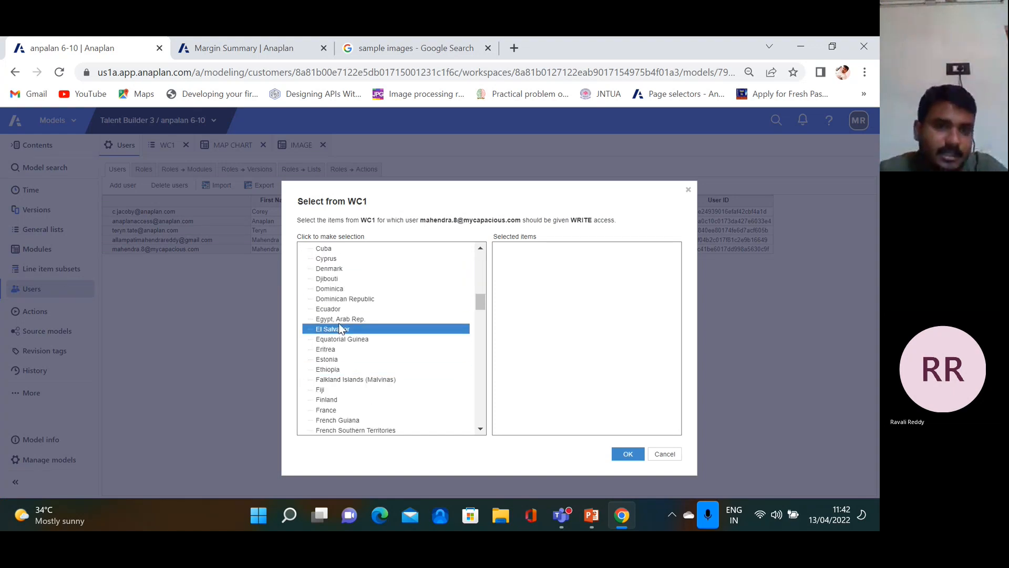
scroll(336, 370, "down", 3)
scroll(337, 362, "up", 2)
scroll(337, 352, "down", 7)
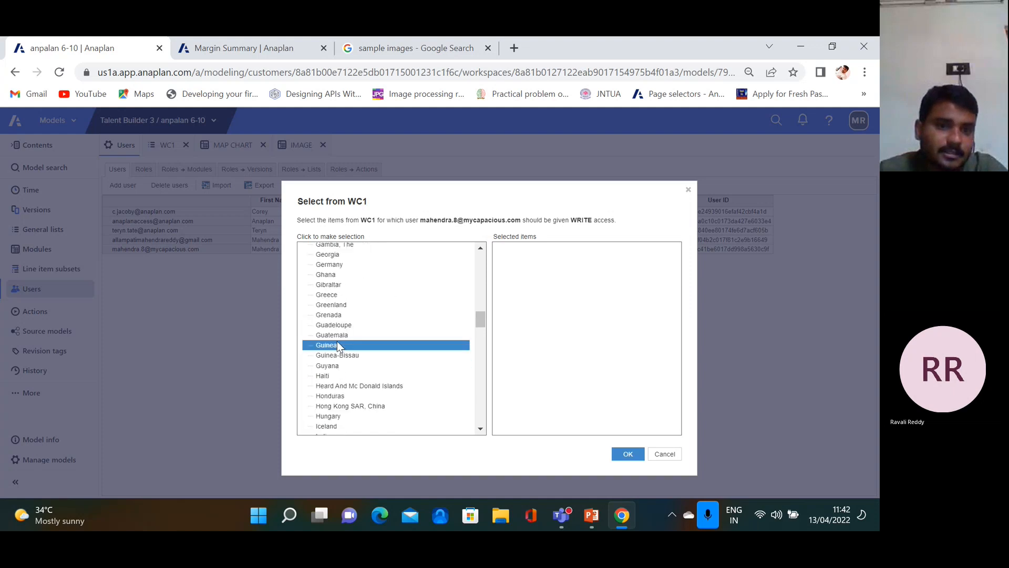
scroll(332, 282, "up", 2)
left_click(332, 298)
left_click(332, 309)
left_click(332, 319)
left_click(335, 329)
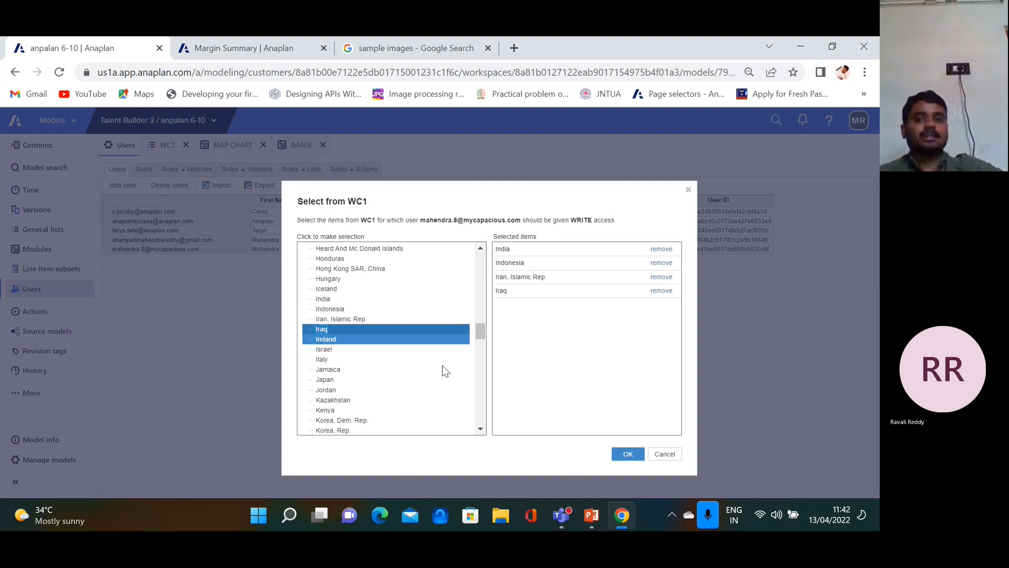
left_click(629, 454)
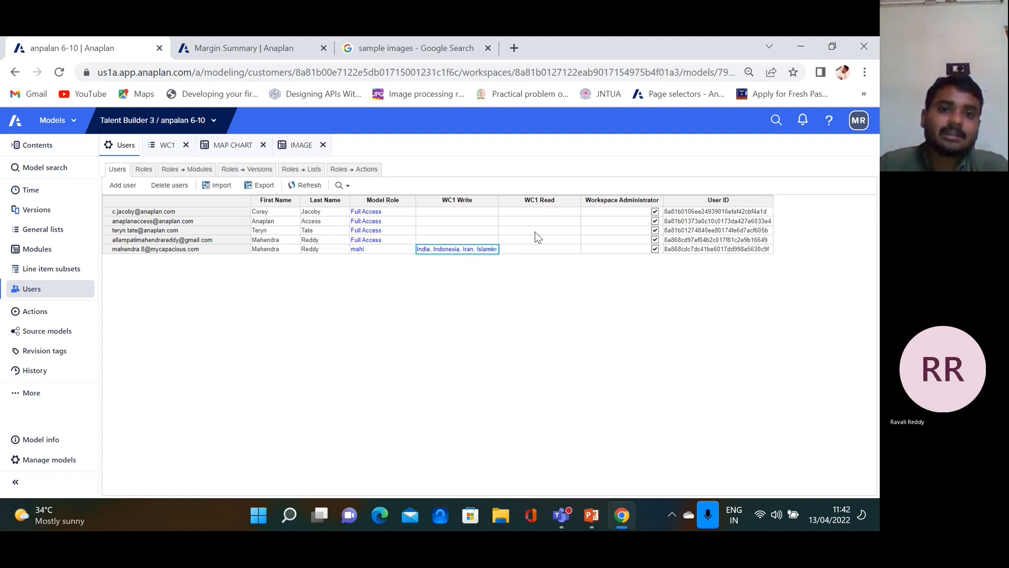
Grant the mahi user WC1 read access to Afghanistan, Åland Islands, Albania and Algeria
left_click(551, 250)
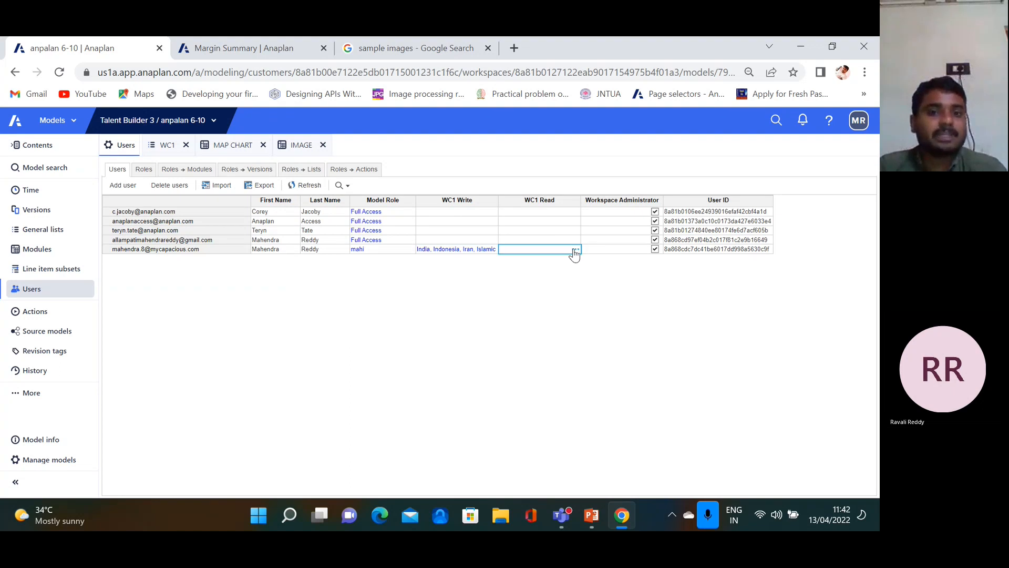
left_click(575, 250)
left_click(365, 256)
left_click(360, 264)
left_click(348, 275)
left_click(346, 284)
left_click(626, 455)
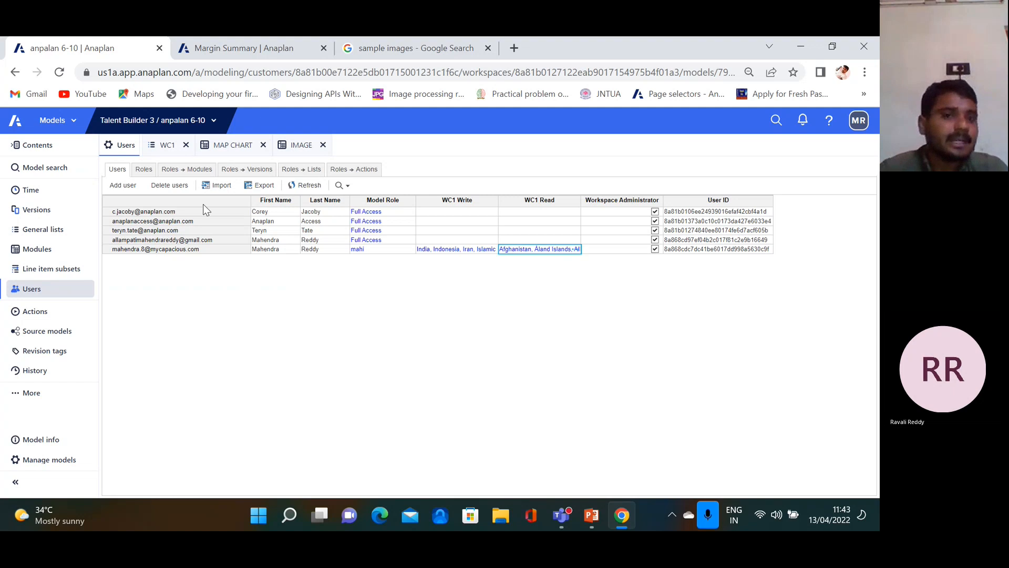
Review the slide on assigning and removing selective access, then return to Anaplan
left_click(590, 515)
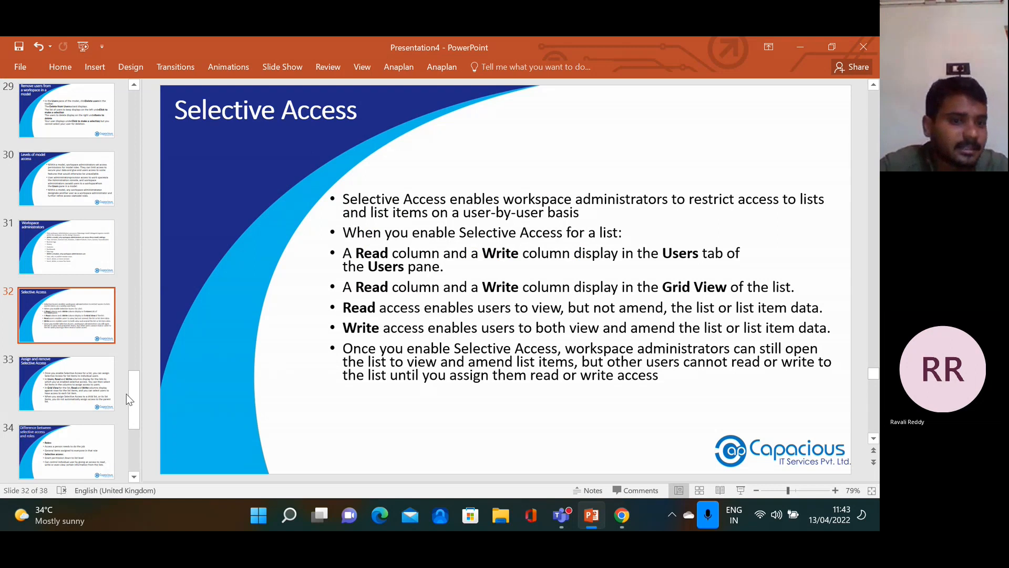
left_click(84, 389)
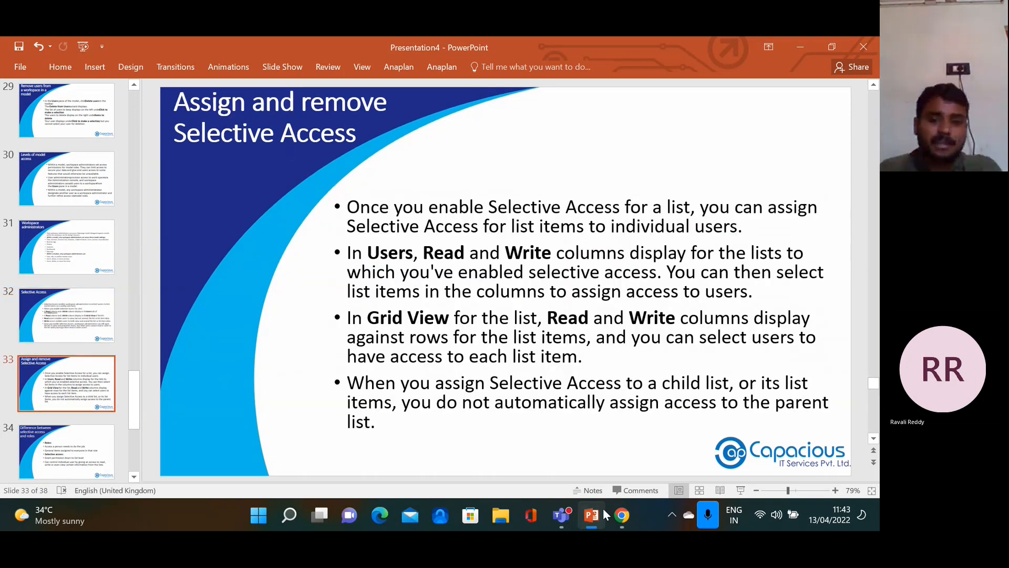
left_click(614, 521)
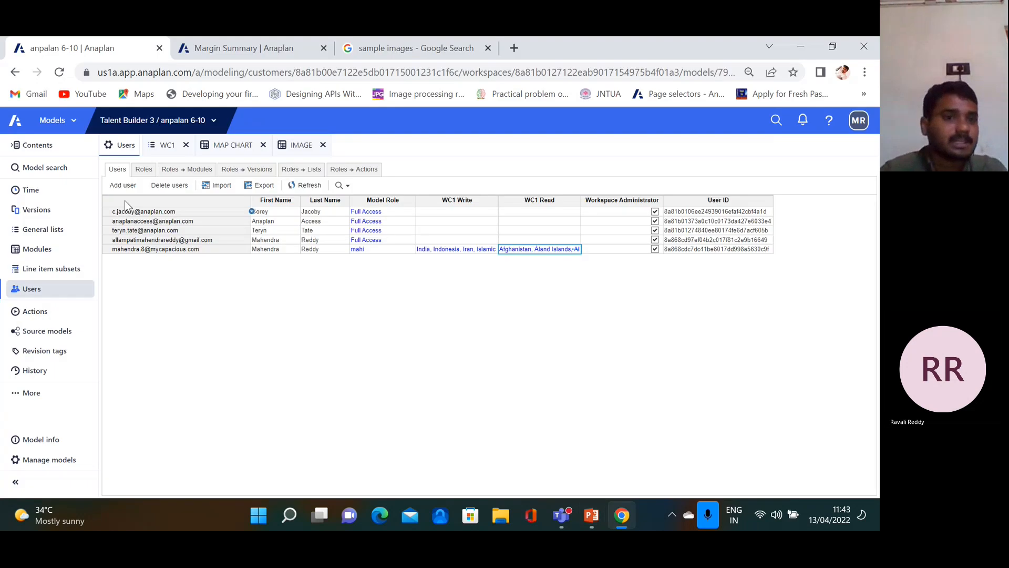
Enable selective access for the WC1 list in General Lists
left_click(70, 236)
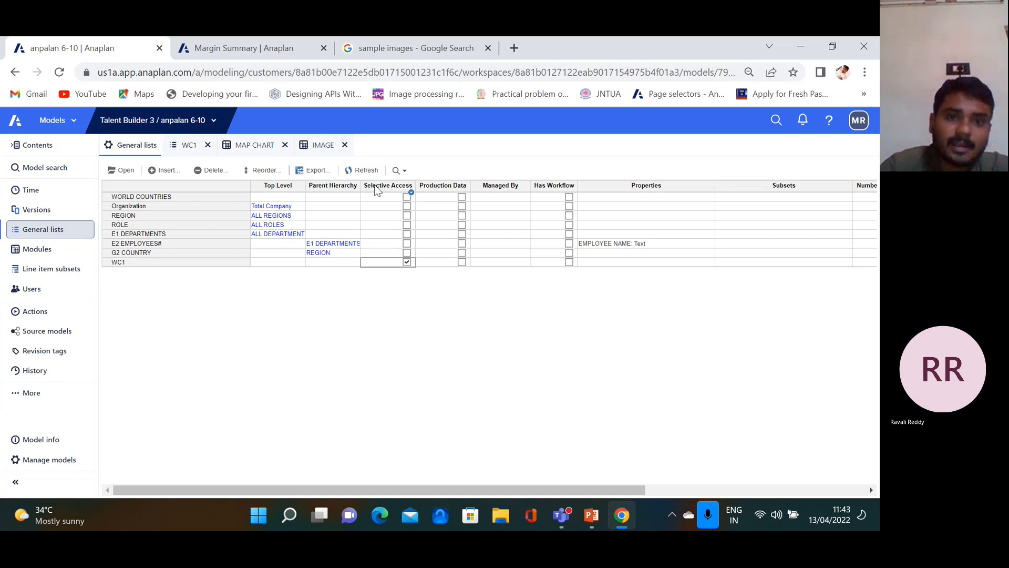
left_click(407, 261)
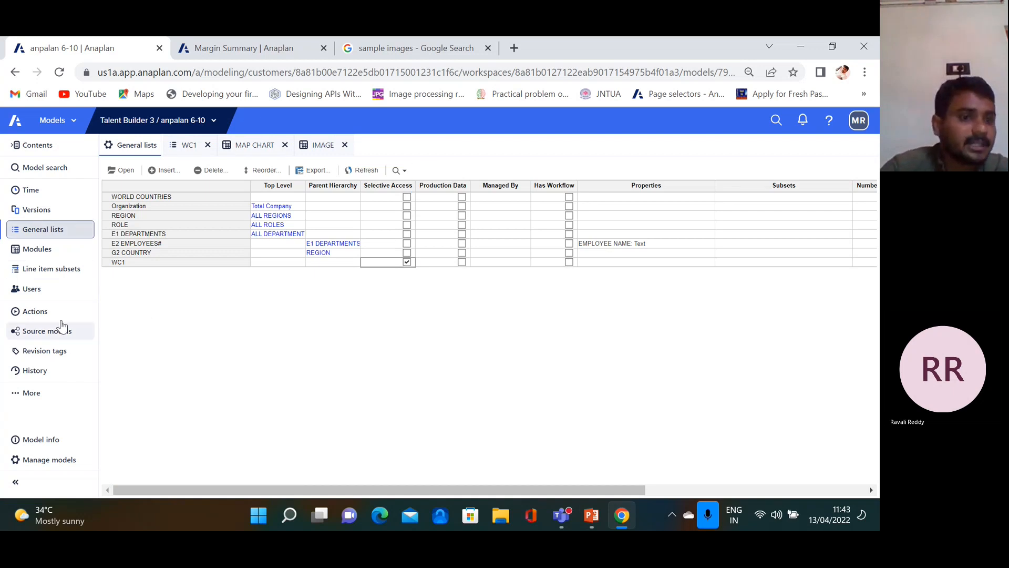
left_click(53, 287)
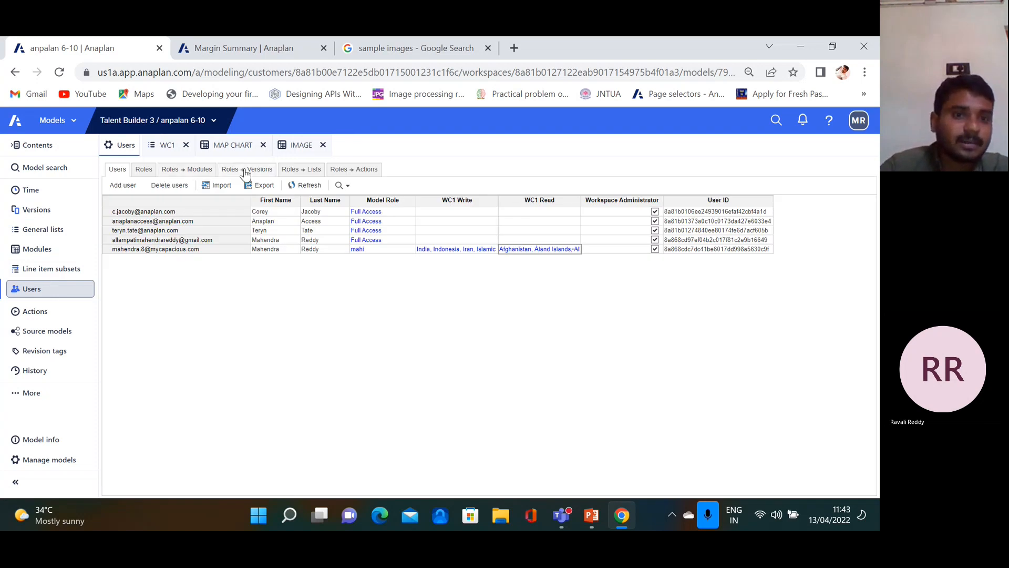
Toggle the mahi role's WC1 access on and back off in Roles > Lists
left_click(246, 169)
left_click(294, 170)
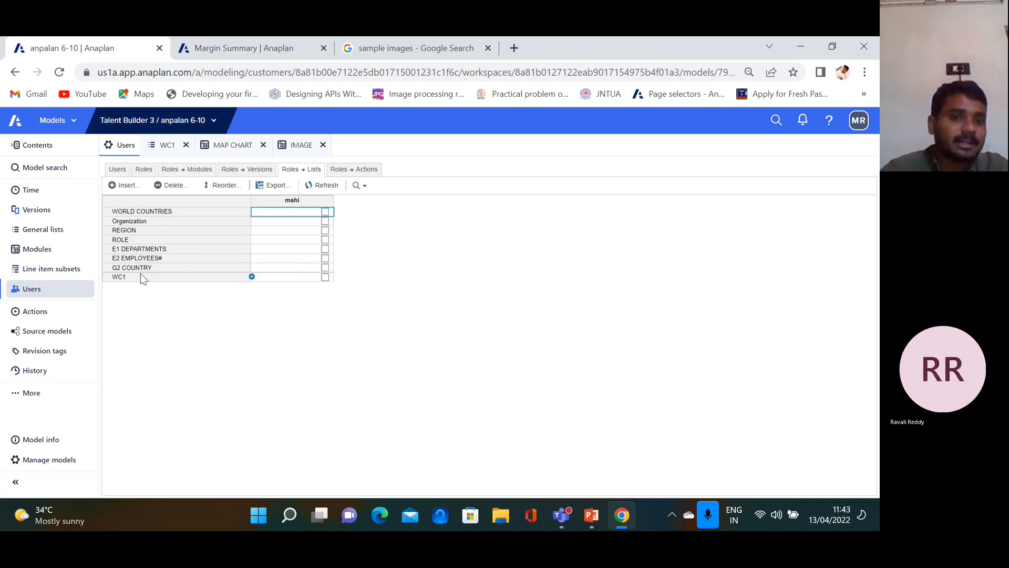
left_click(325, 277)
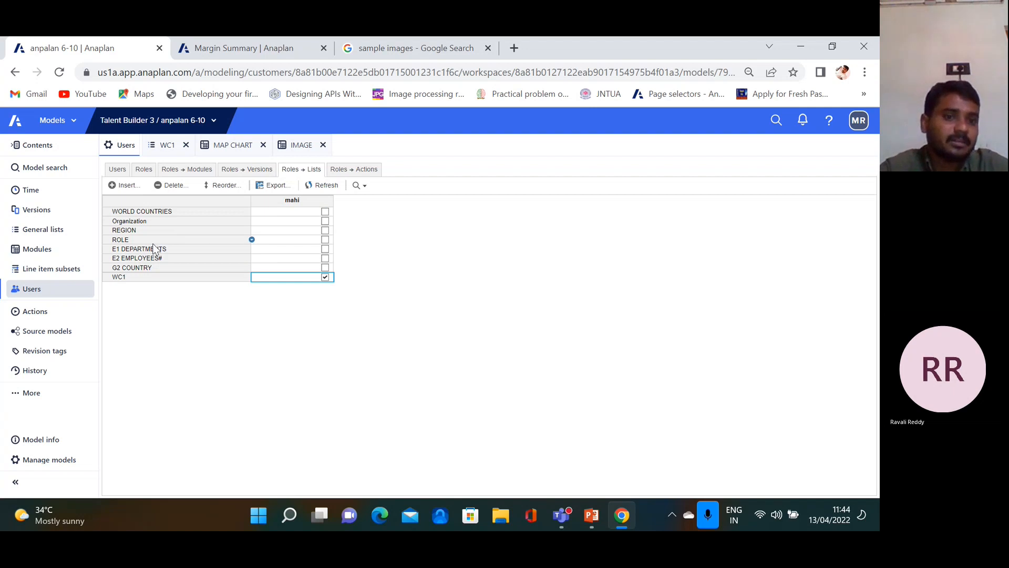
left_click(324, 278)
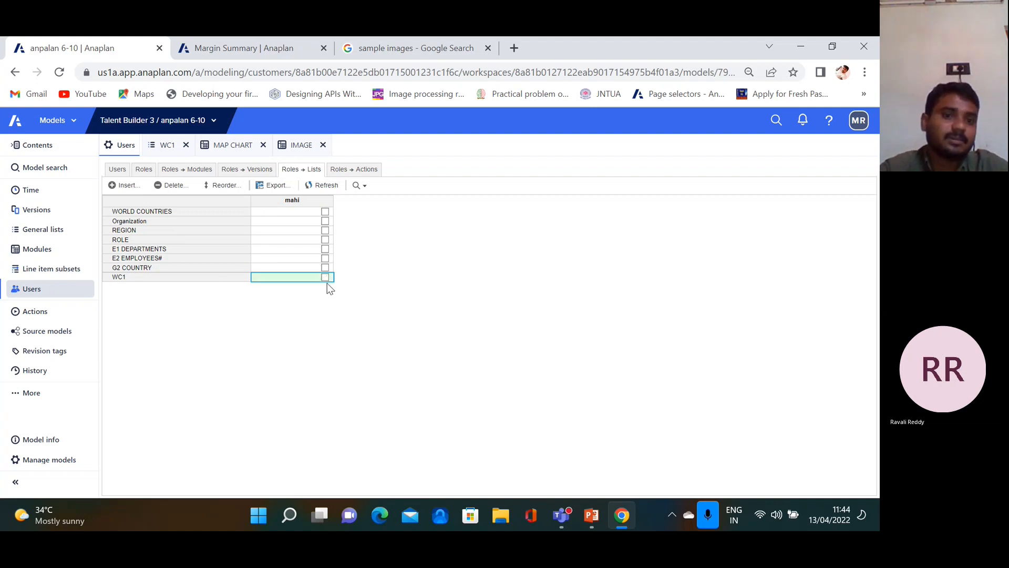
left_click(144, 280)
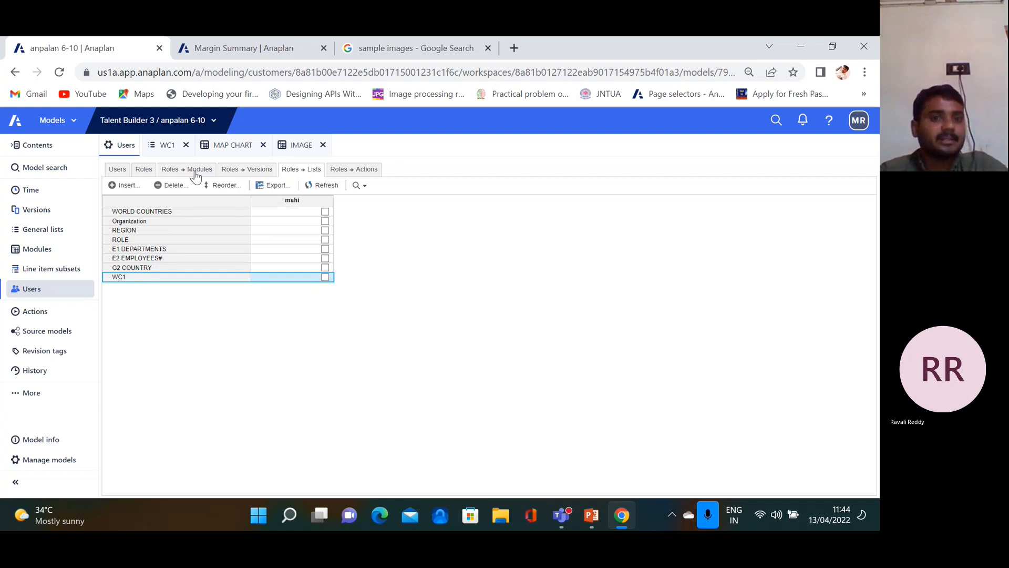
Open the MAP CHART module, then show the slide comparing selective access and roles
left_click(233, 144)
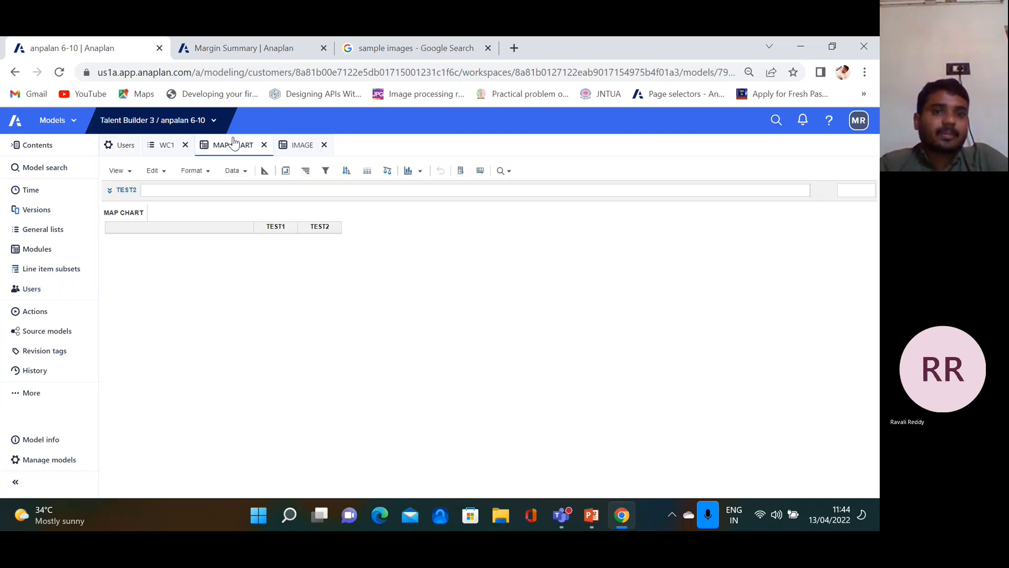
left_click(592, 516)
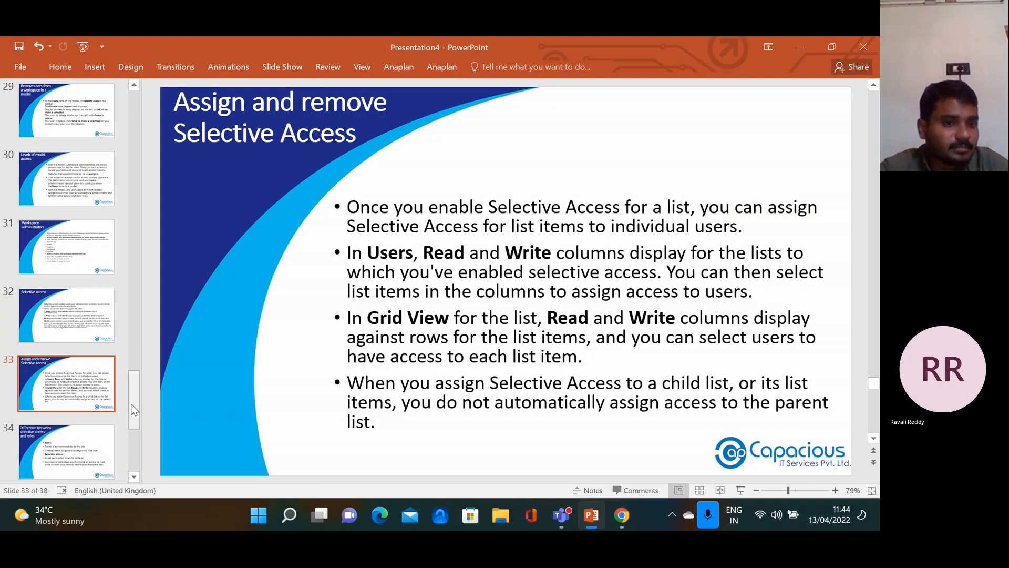
left_click(45, 456)
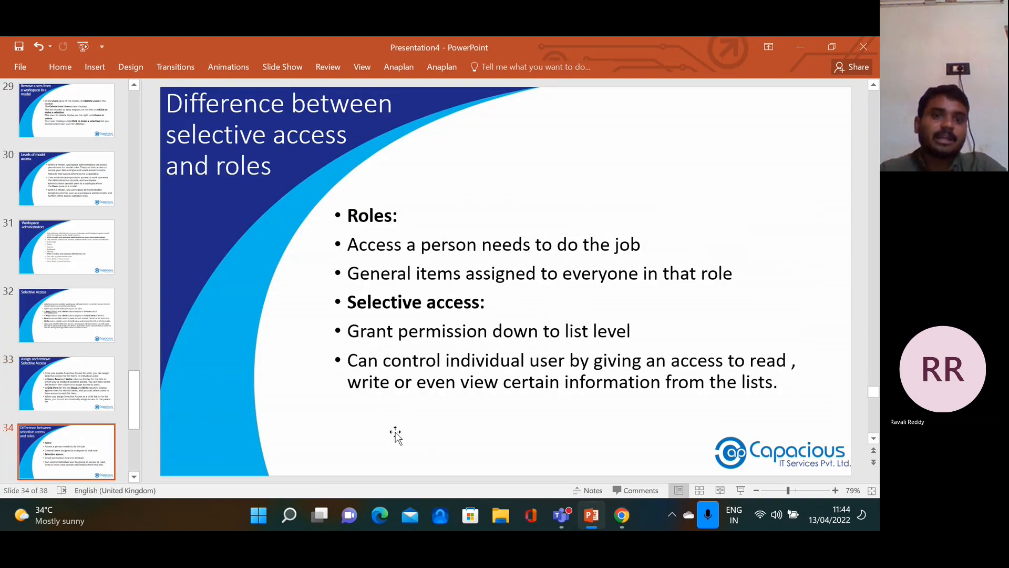
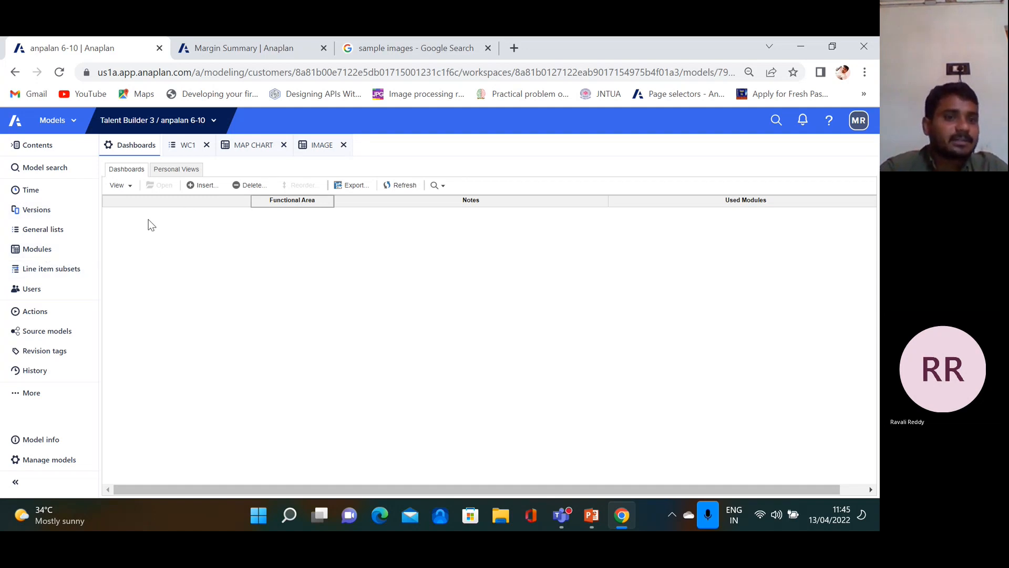
Insert a dashboard named GENERAL DATA into the empty Dashboards list
left_click(206, 187)
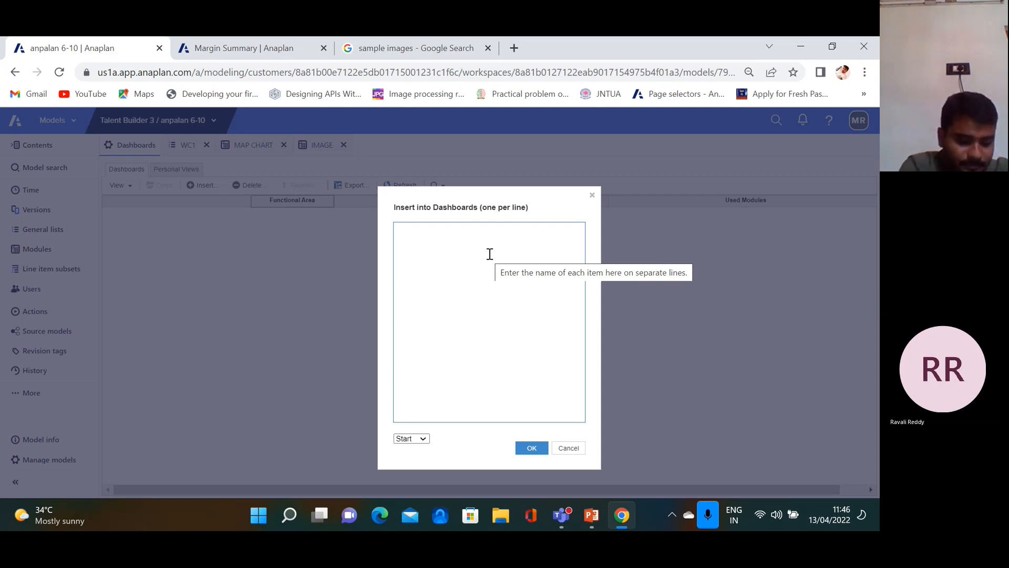
type("GENERAL DATA")
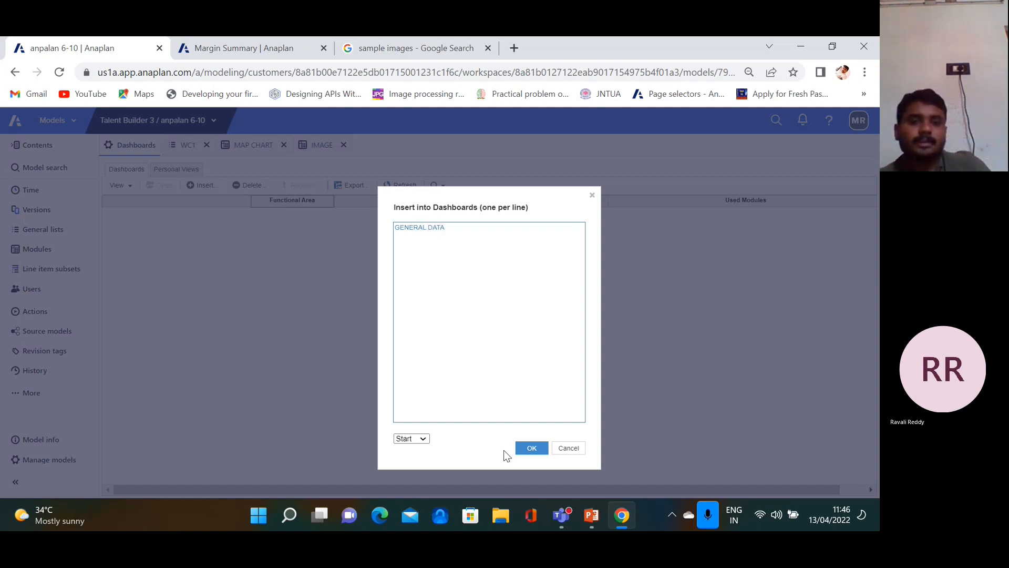
left_click(531, 448)
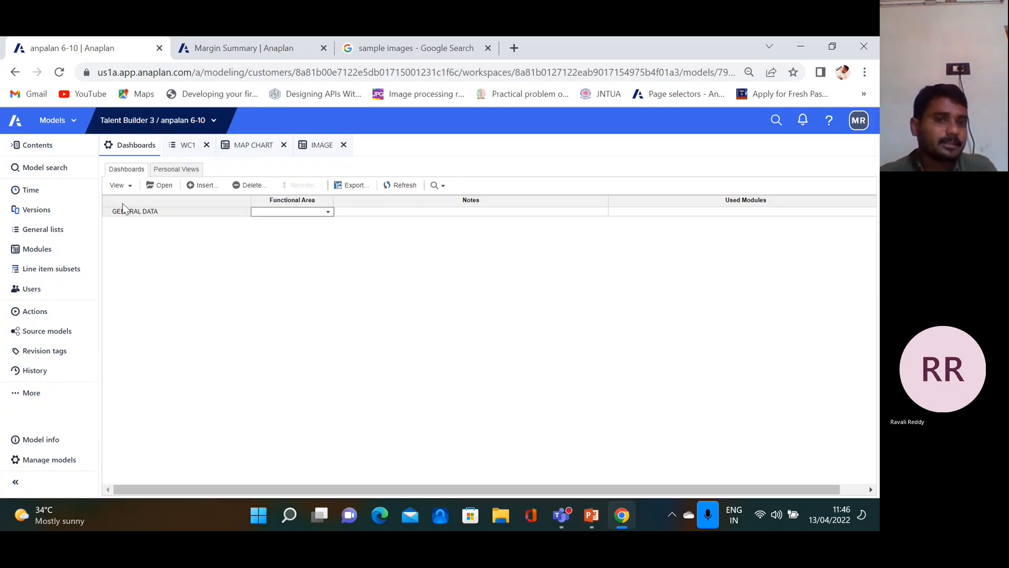
Open the EMP02 EMPLOYEE EXPENSES module and publish its grid to the GENERAL DATA dashboard
left_click(39, 250)
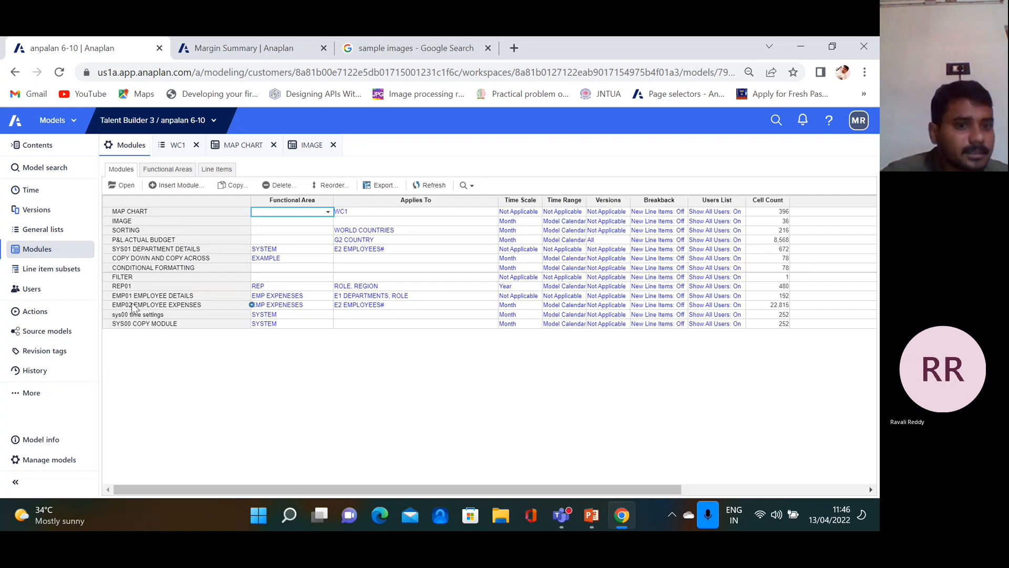
left_click(143, 306)
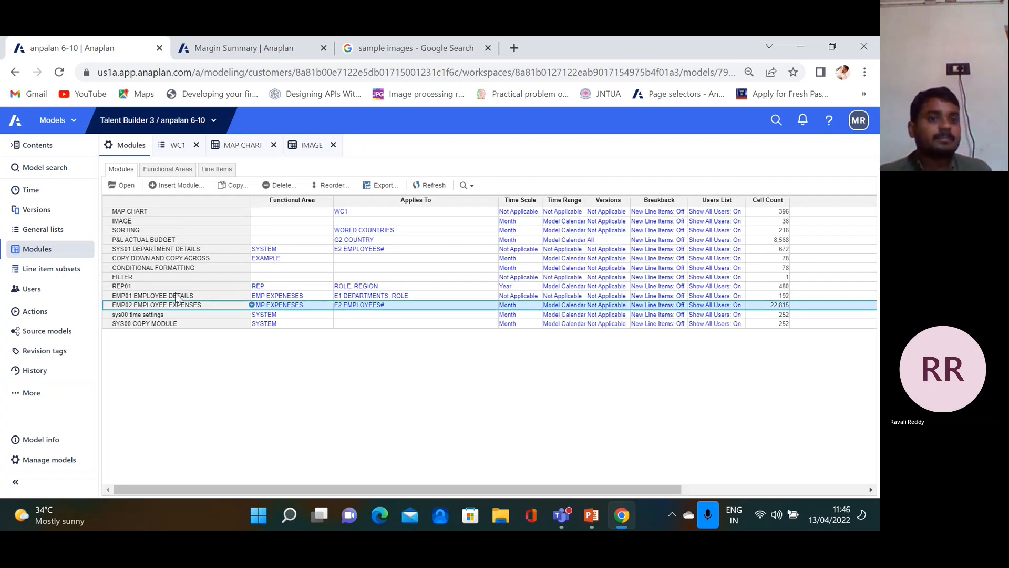
left_click(126, 186)
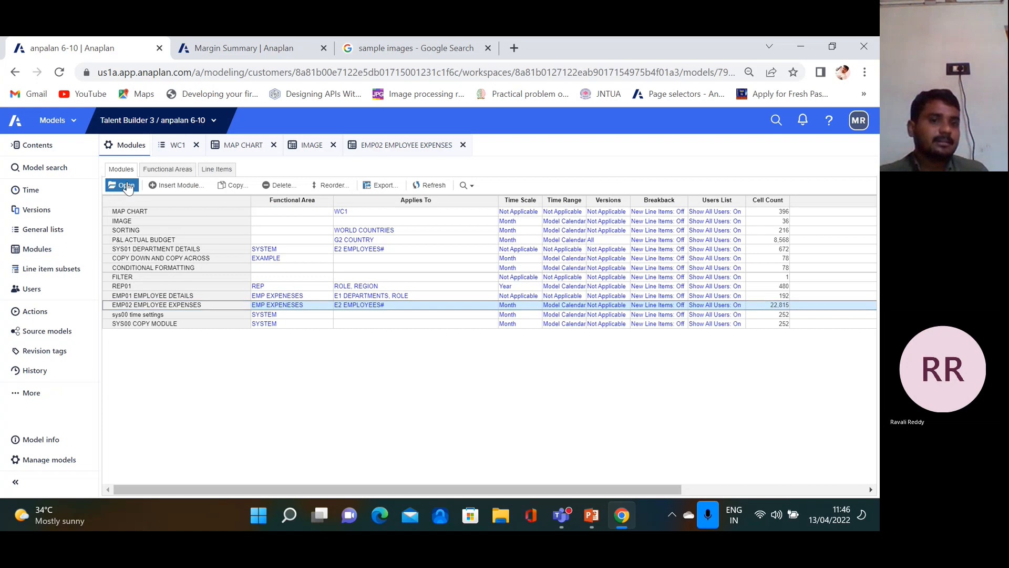
left_click(131, 172)
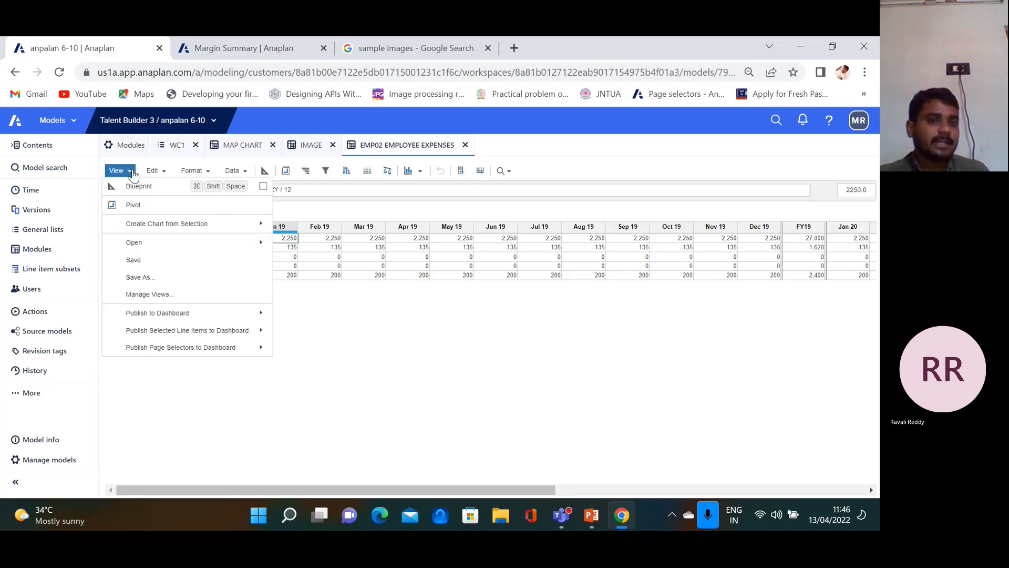
mouse_move(210, 315)
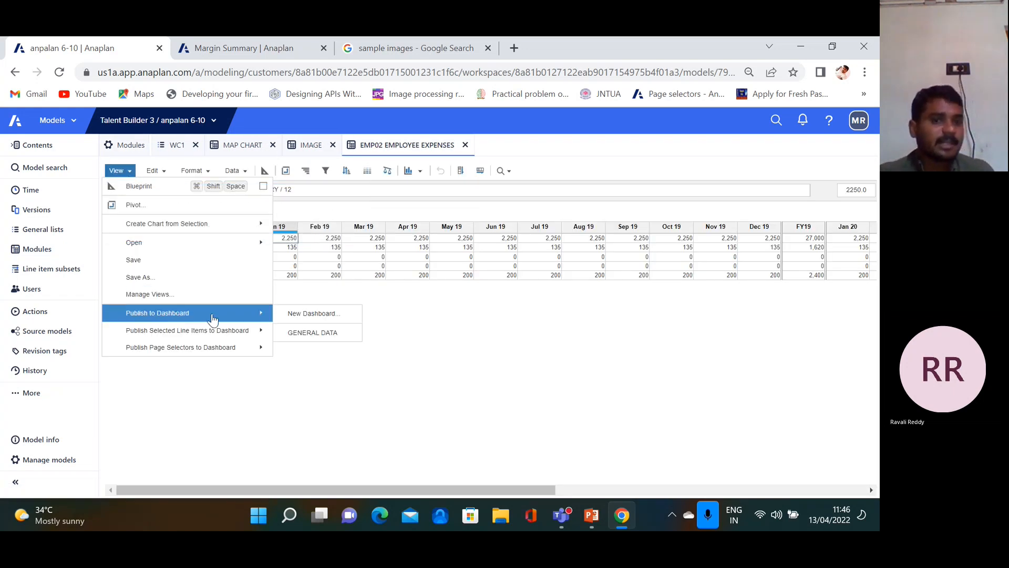
left_click(322, 338)
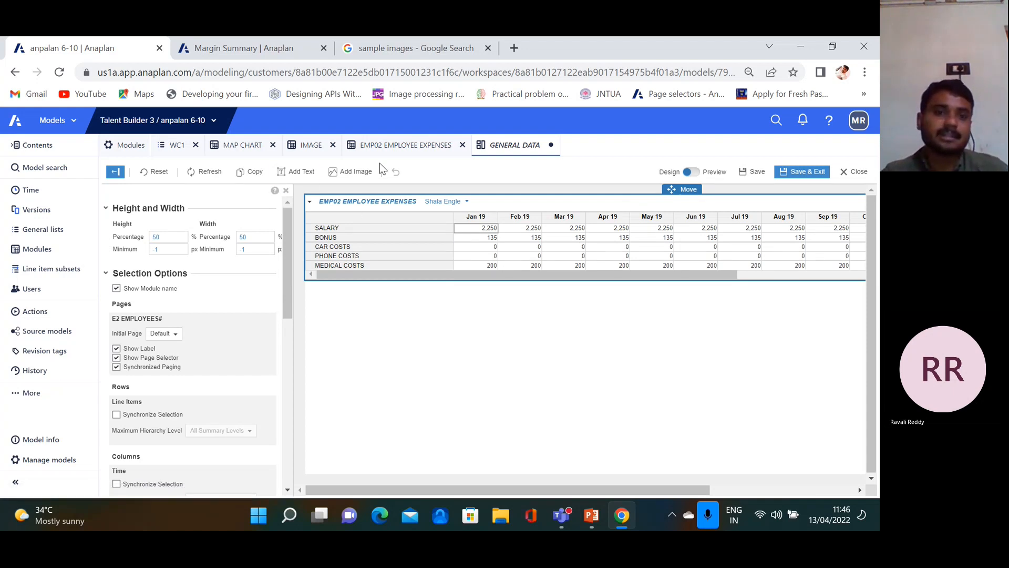
Collapse the settings panel so the expenses grid spans full width, then save the dashboard
left_click(285, 192)
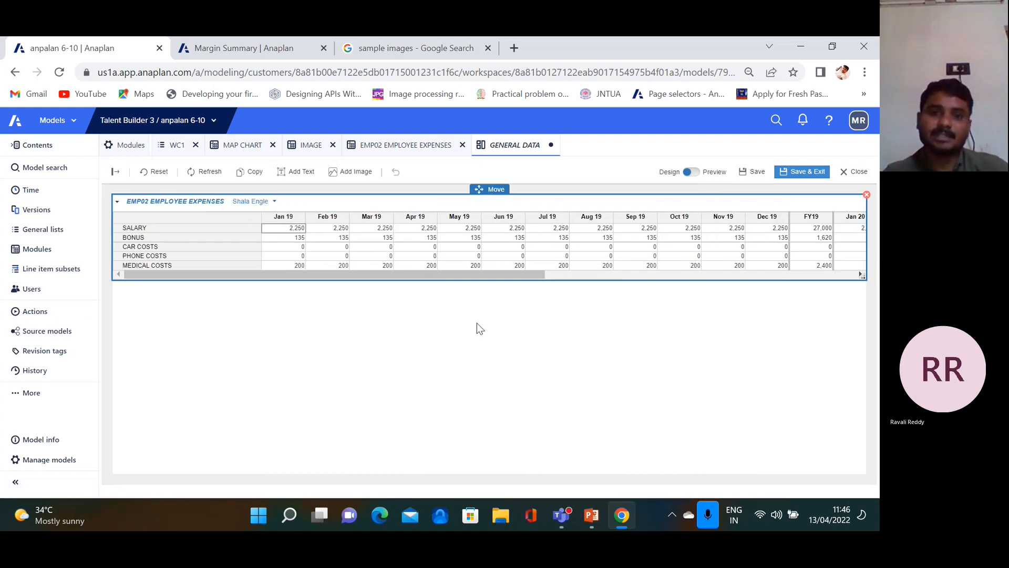
left_click(804, 171)
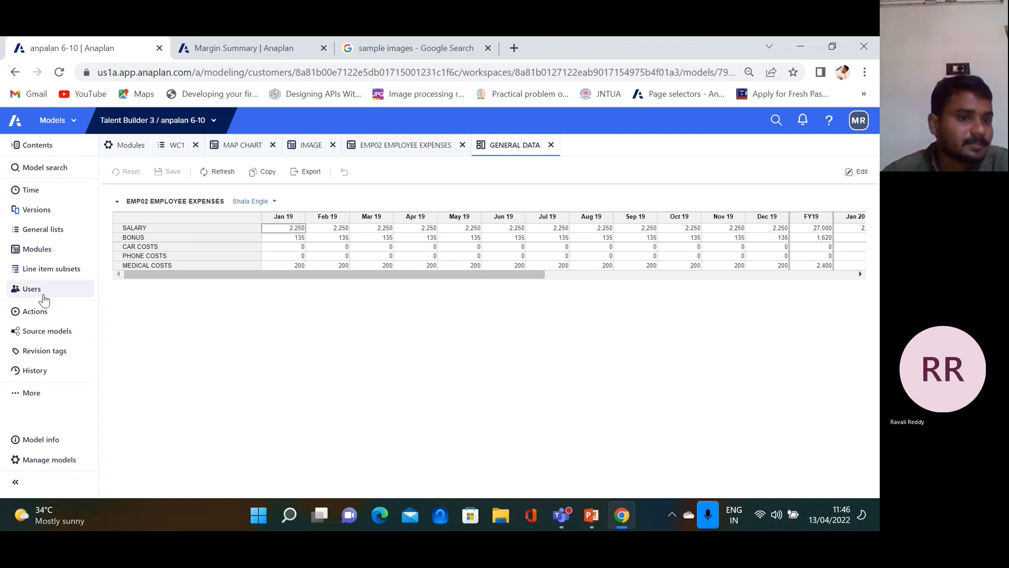
left_click(24, 397)
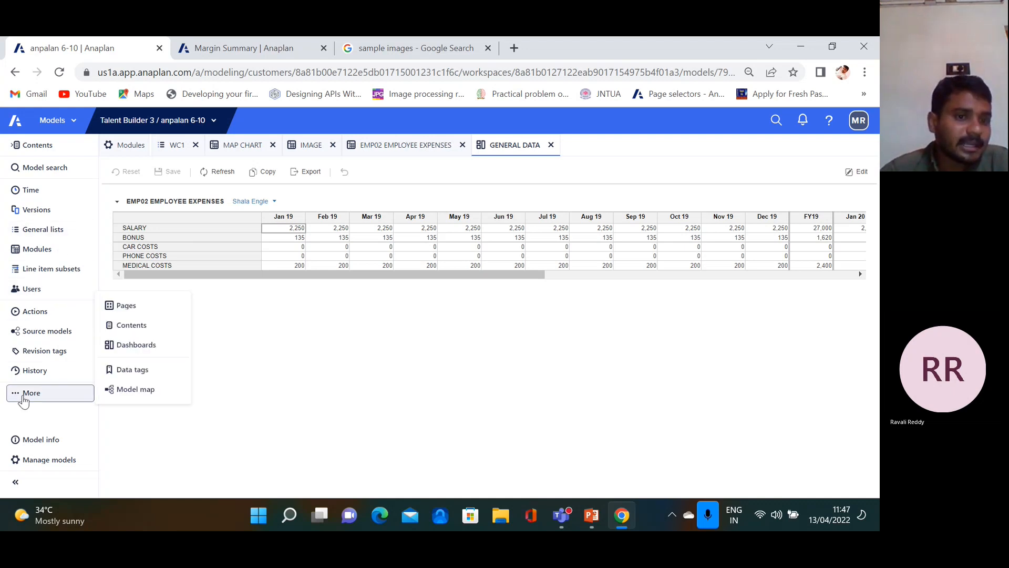
Open the GENERAL DATA dashboard, view the MAP CHART tab, then go back to Modules
left_click(144, 347)
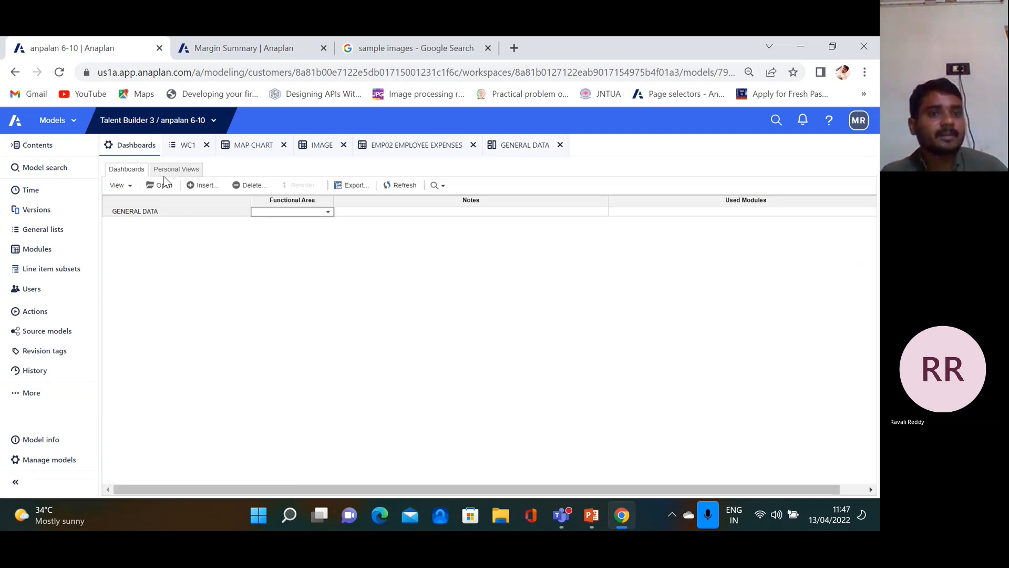
left_click(159, 212)
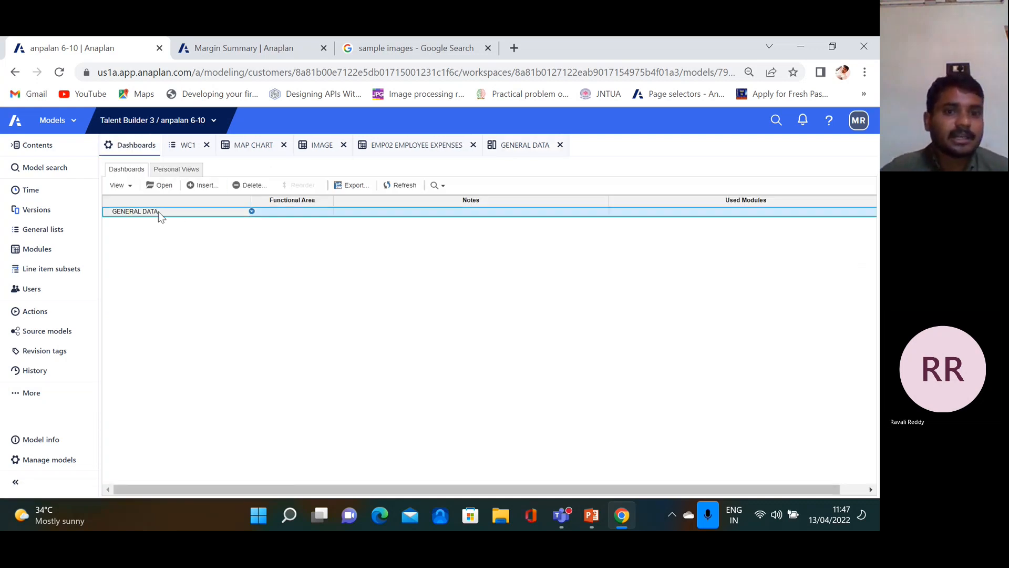
left_click(168, 184)
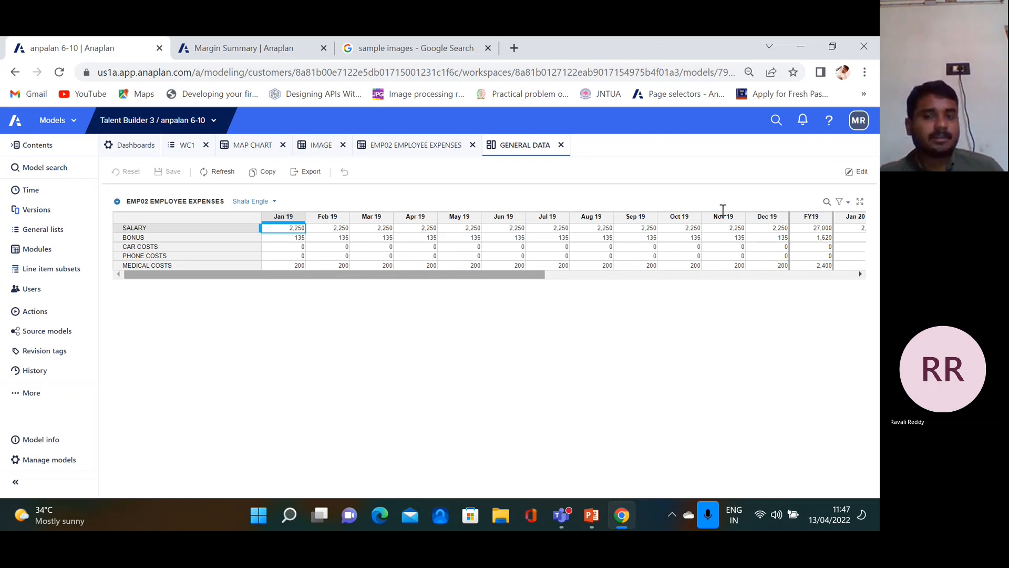
left_click(253, 146)
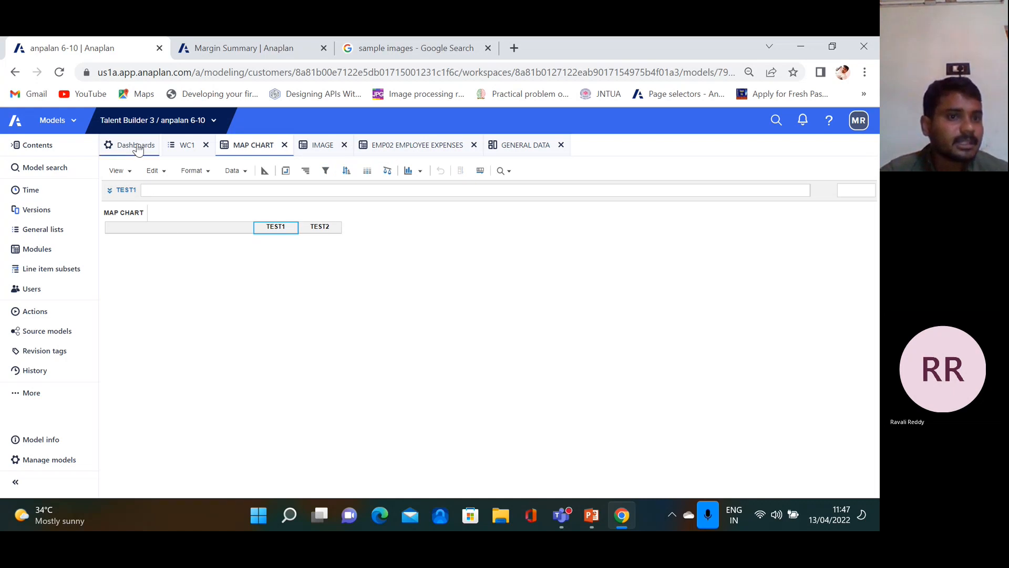
left_click(44, 253)
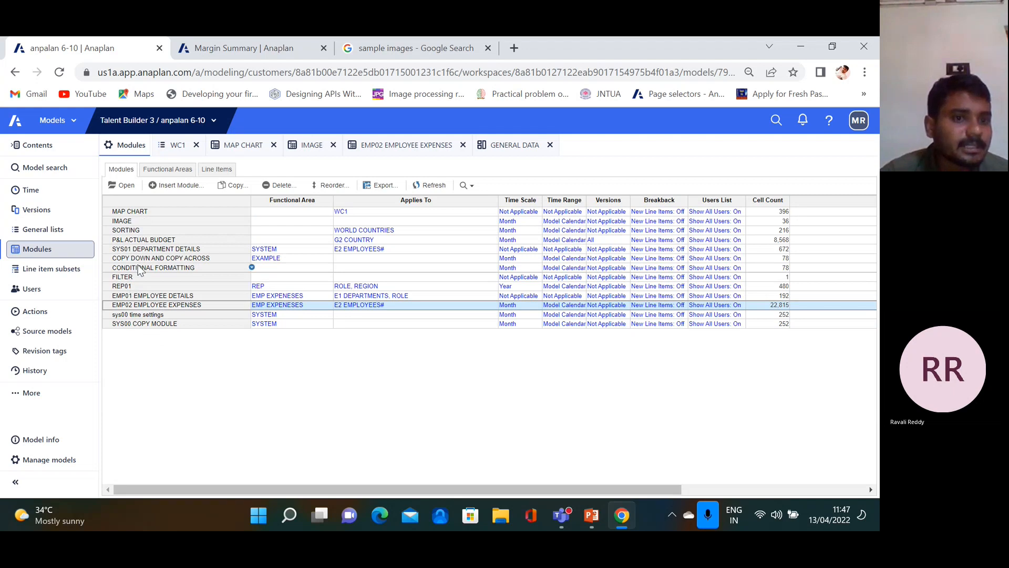
Open the MAP CHART module, turn on Show Selection, and select its row
left_click(141, 211)
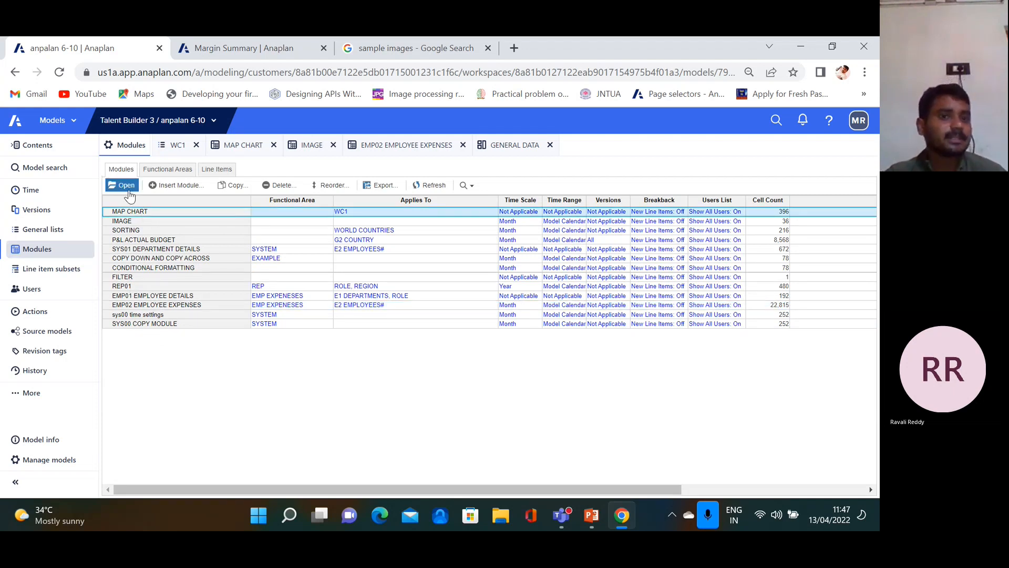
left_click(126, 186)
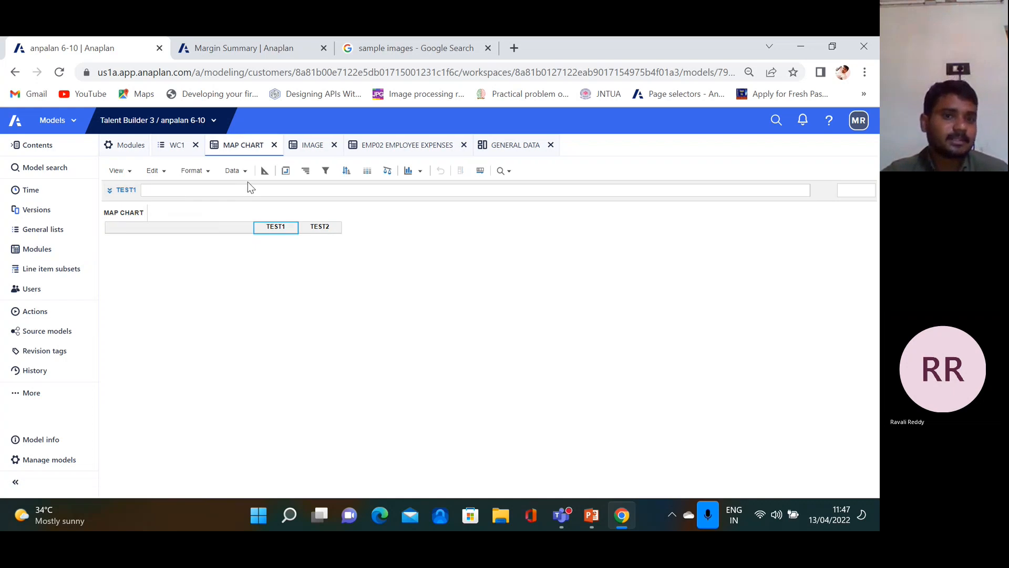
left_click(194, 170)
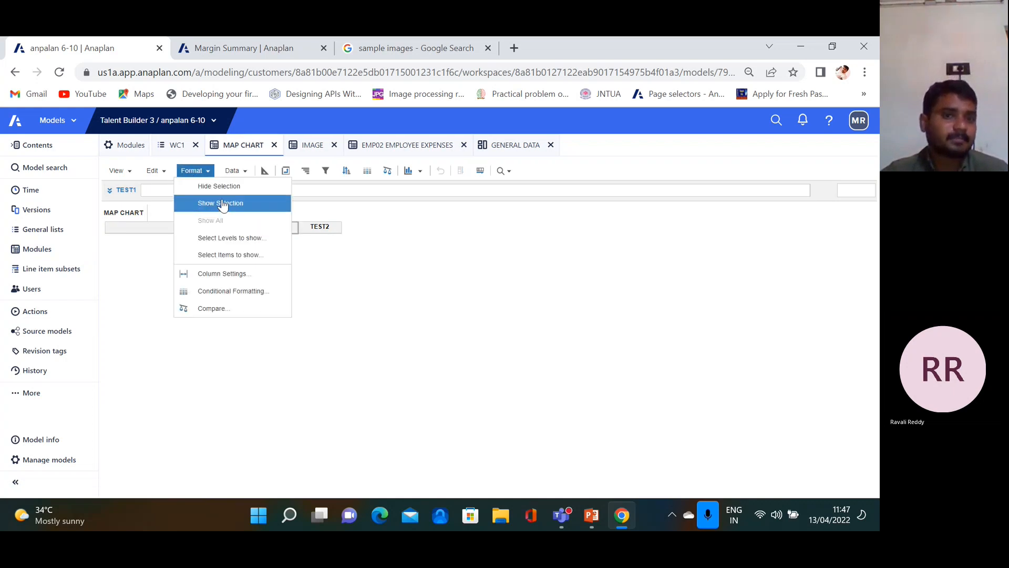
left_click(223, 204)
left_click(232, 228)
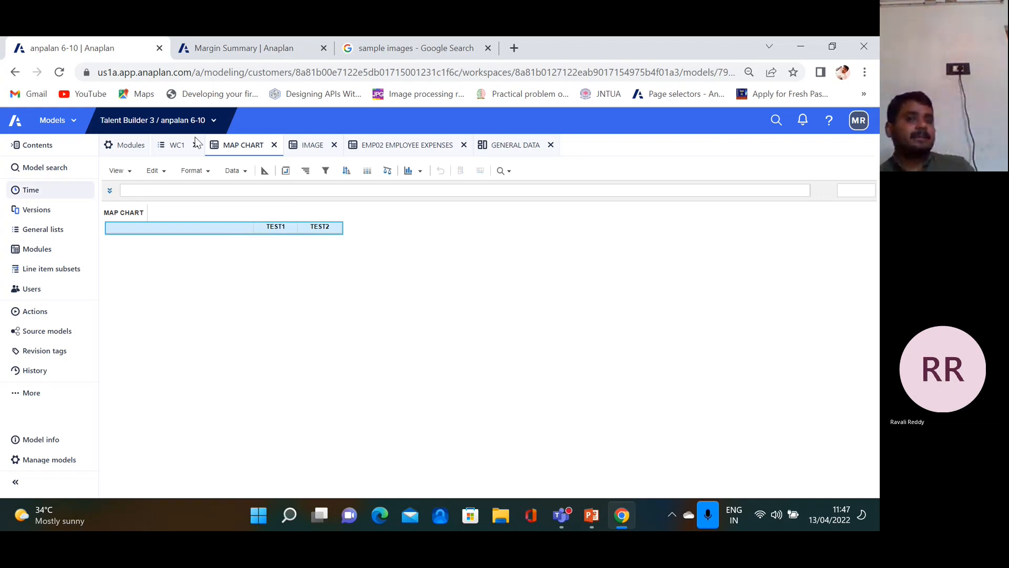
Start a new module named MAP CHART DASH BOARD
left_click(130, 145)
left_click(176, 185)
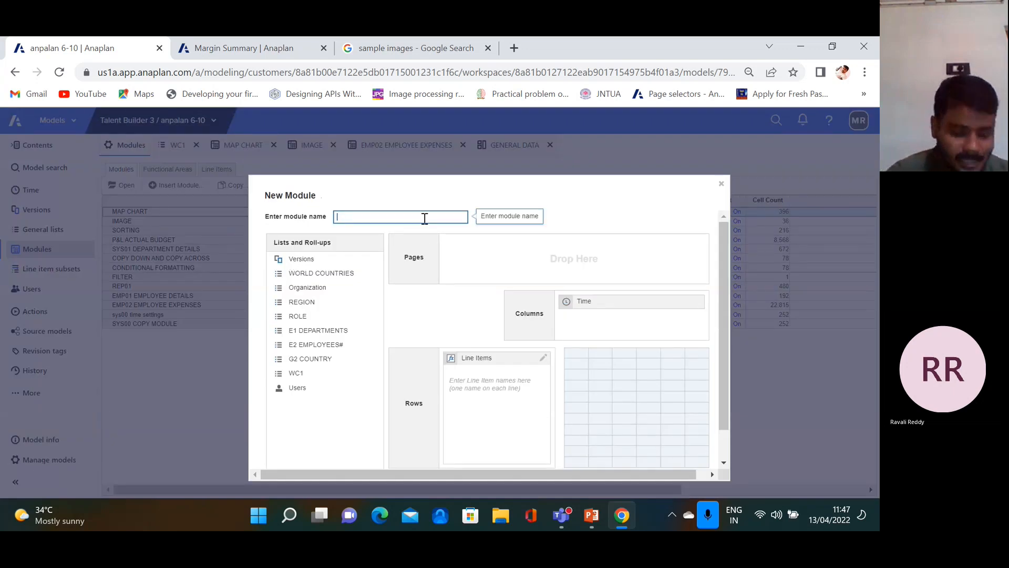
type("MAP ")
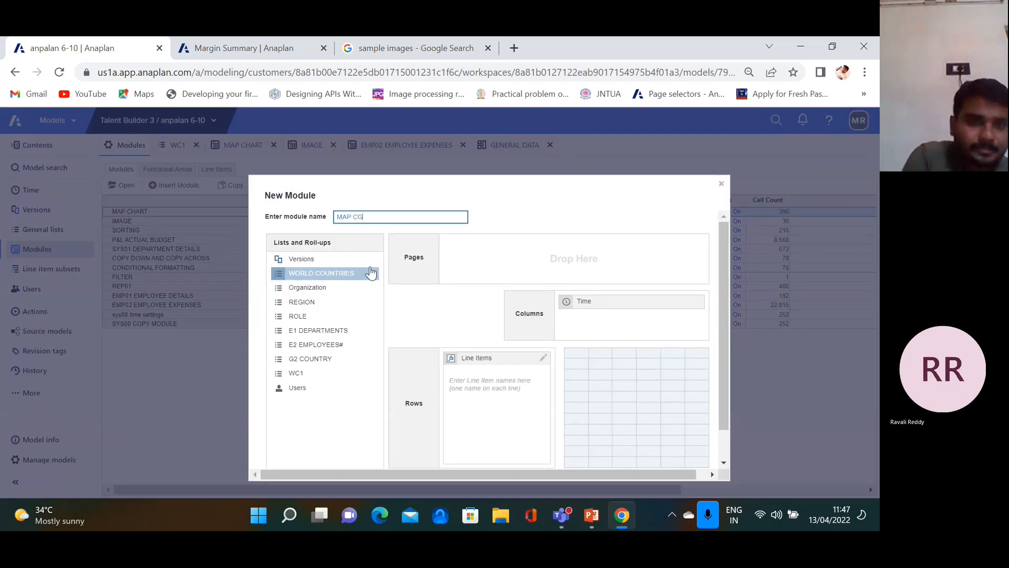
type("CHART")
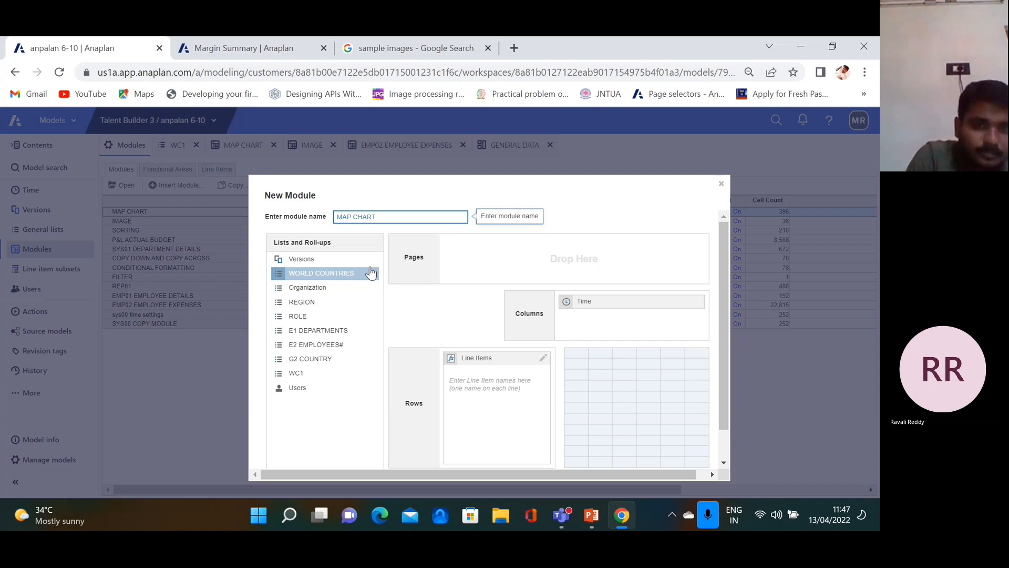
type(" DASH BOARD")
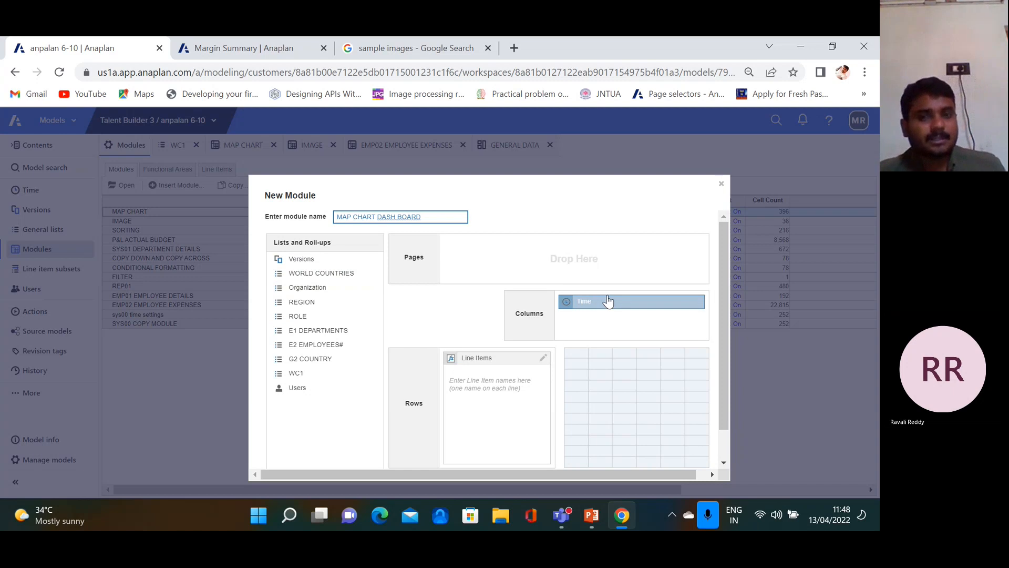
Swap Time for WORLD COUNTRIES, add line items TEST1 and TEST2, and create the module
left_click_drag(600, 304, 337, 355)
left_click(475, 380)
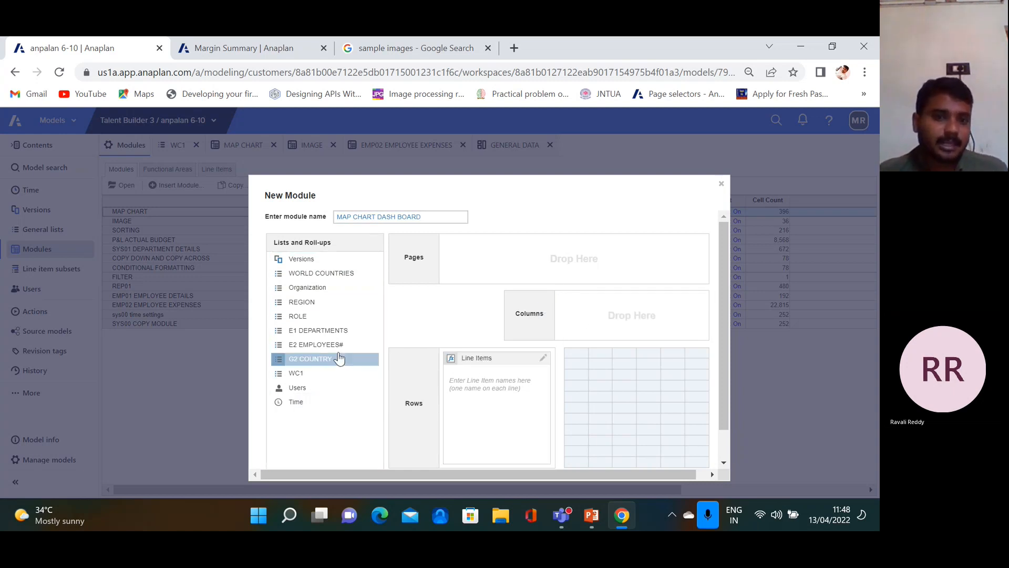
left_click_drag(323, 274, 633, 322)
left_click(516, 379)
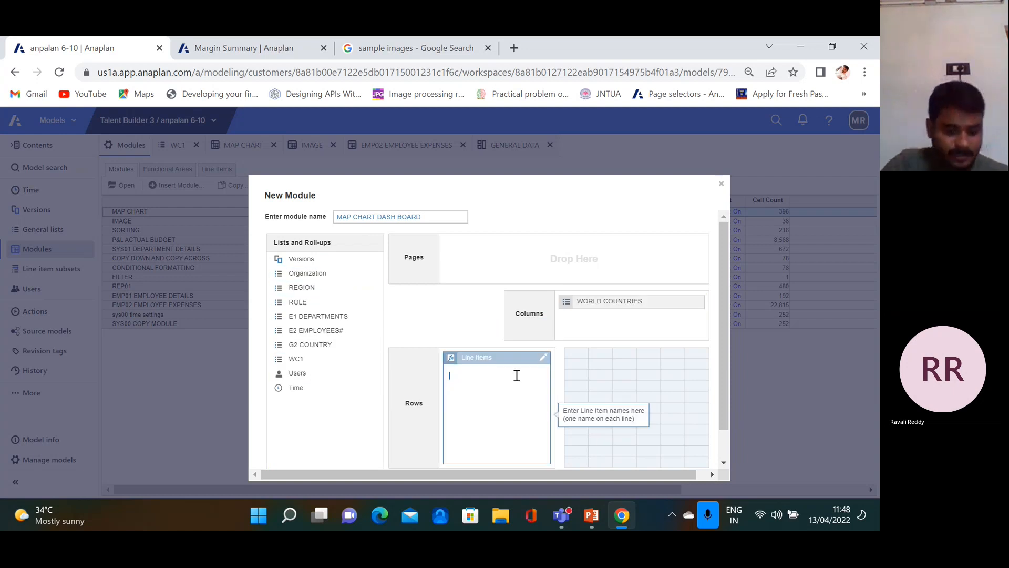
type("TEST2")
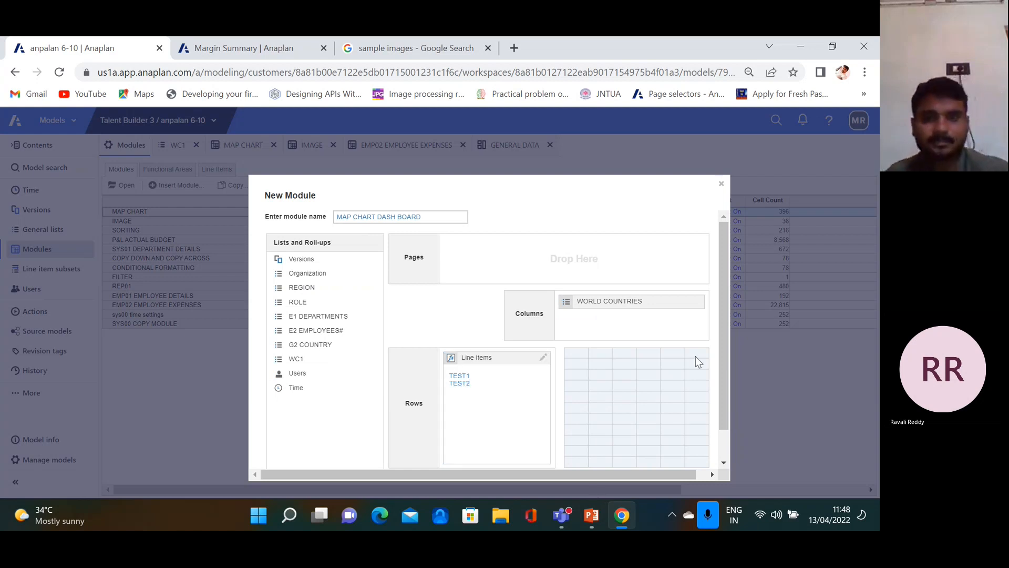
scroll(695, 356, "down", 1)
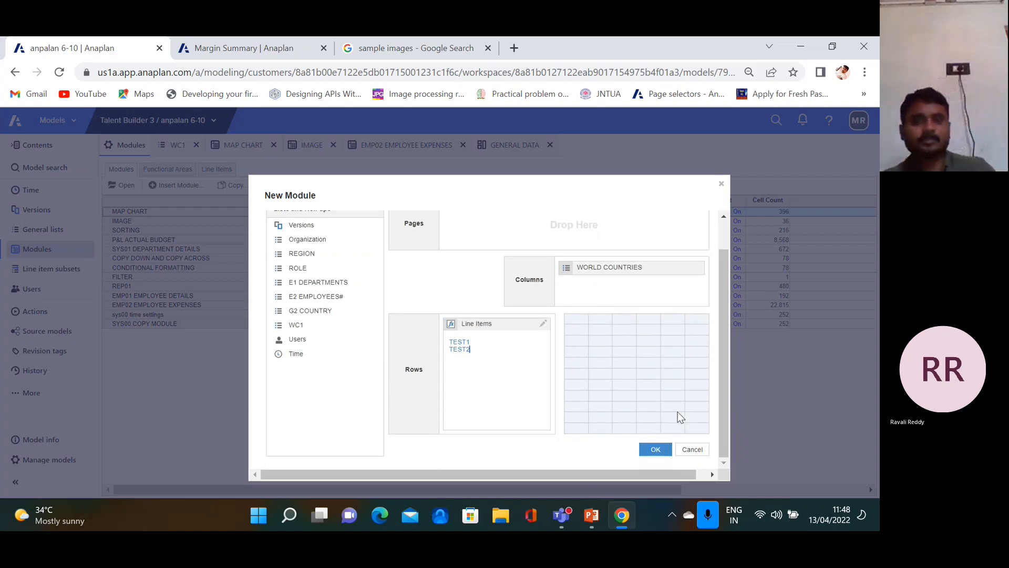
left_click(655, 449)
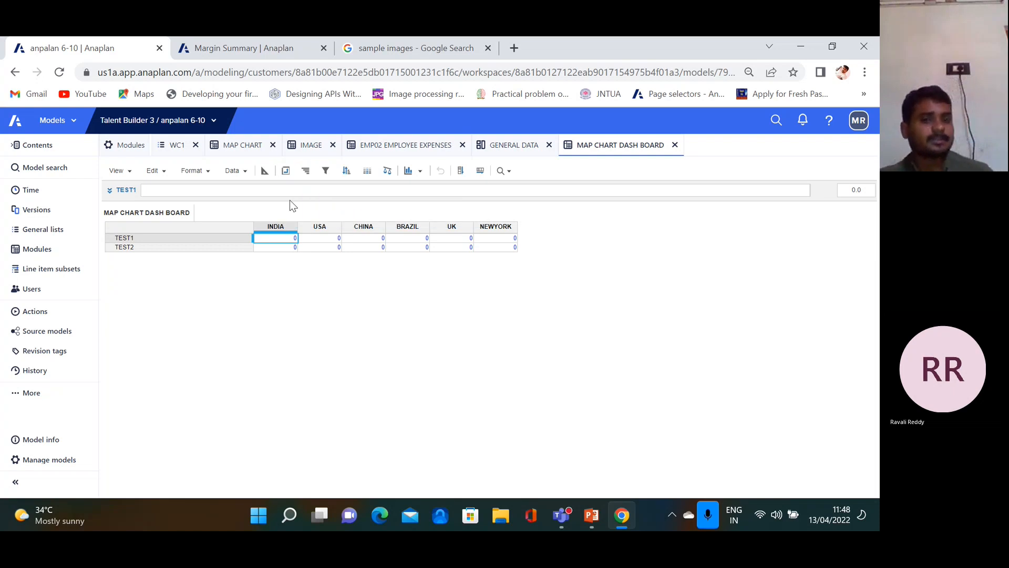
Pivot WORLD COUNTRIES into rows with TEST1 and TEST2 across, then switch to Blueprint
left_click(265, 171)
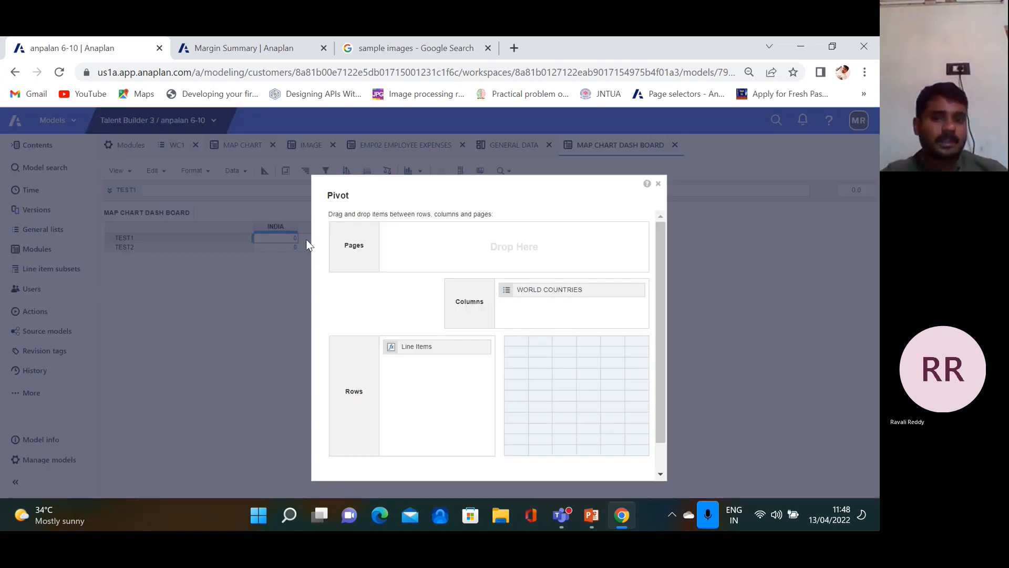
left_click_drag(531, 293, 554, 292)
scroll(572, 348, "down", 2)
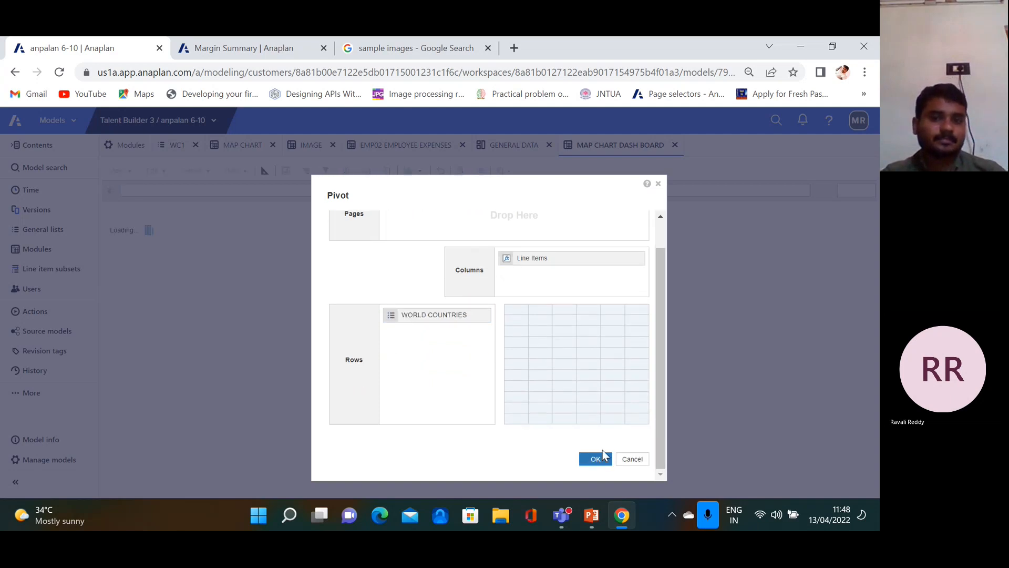
left_click(592, 457)
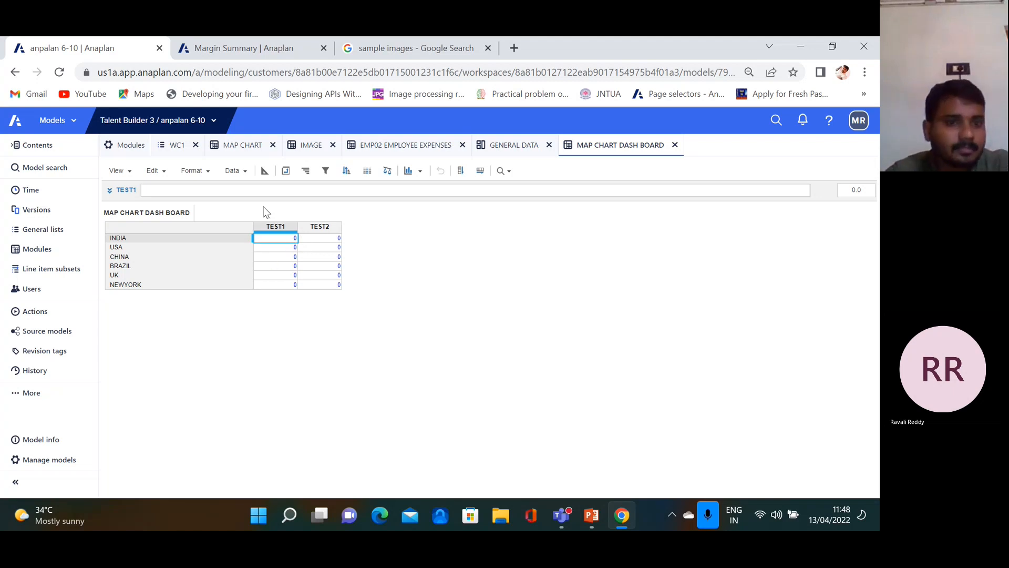
left_click(265, 170)
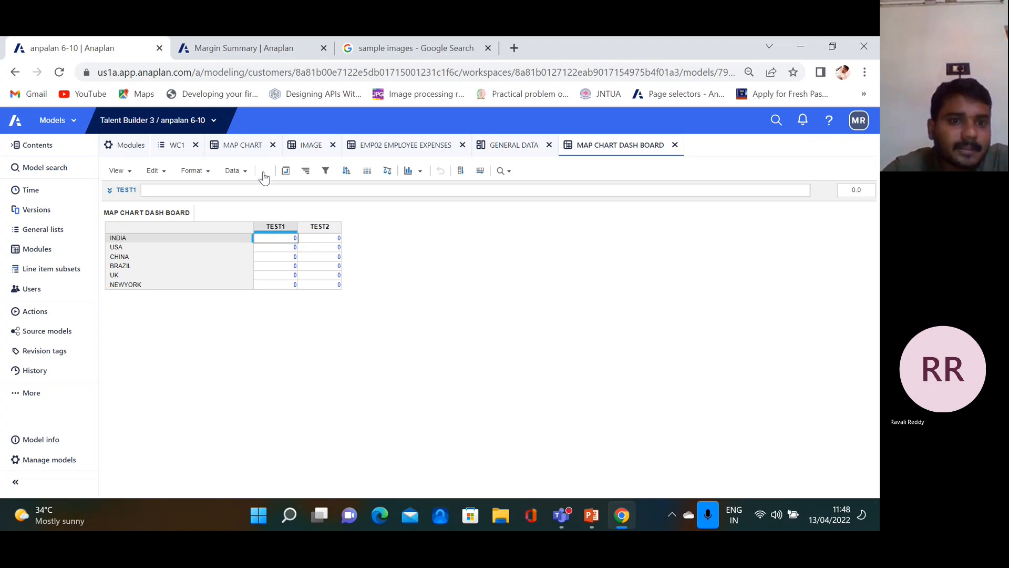
Change Applies To from WORLD COUNTRIES to WC1, accept the warning, and return to the grid
left_click(722, 240)
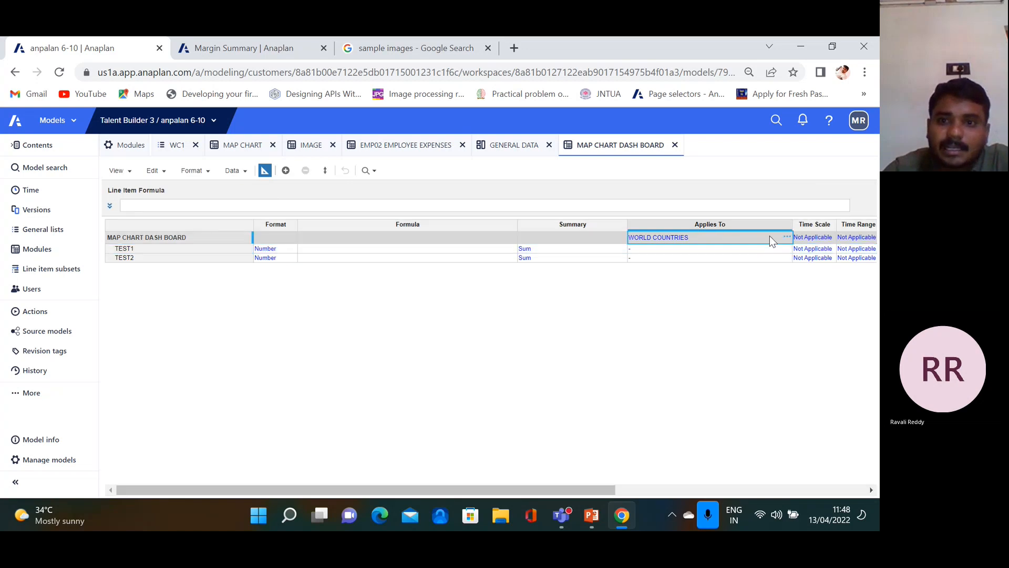
left_click(787, 238)
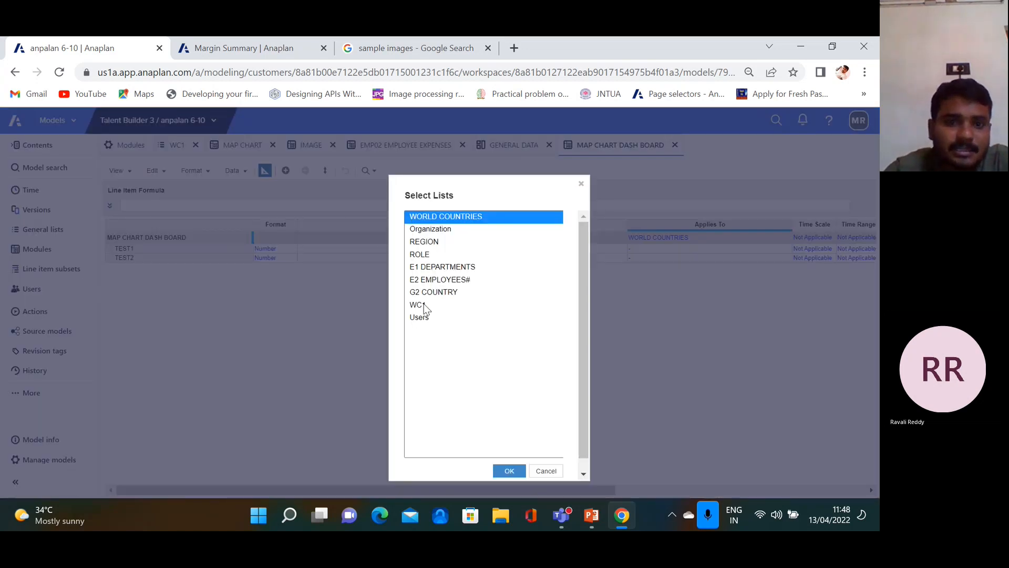
left_click(425, 306)
left_click(511, 472)
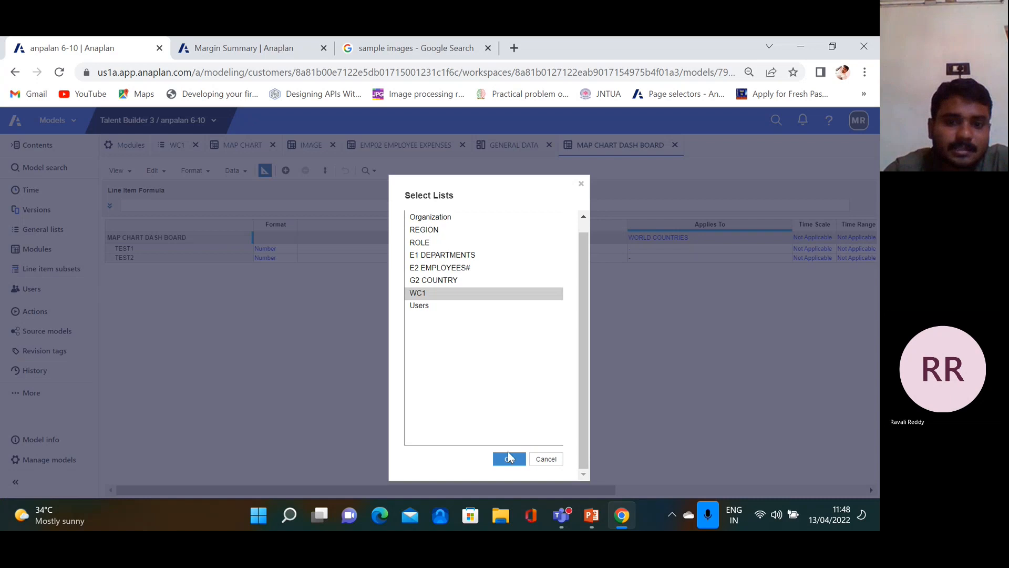
left_click(508, 457)
left_click(593, 395)
left_click(264, 171)
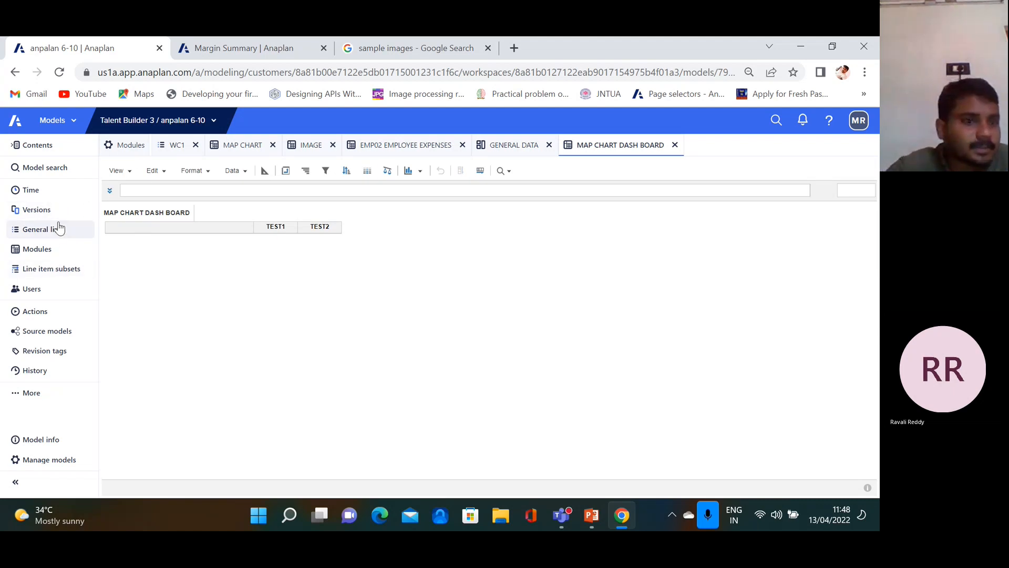
Set the last user's model role to Full Access and clear Selective Access on WC1
left_click(44, 255)
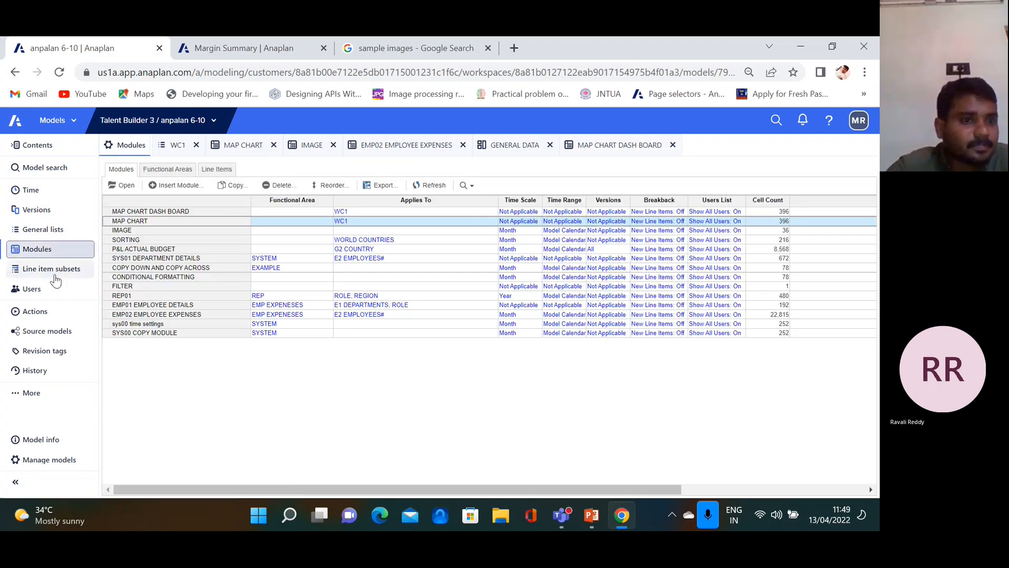
left_click(50, 292)
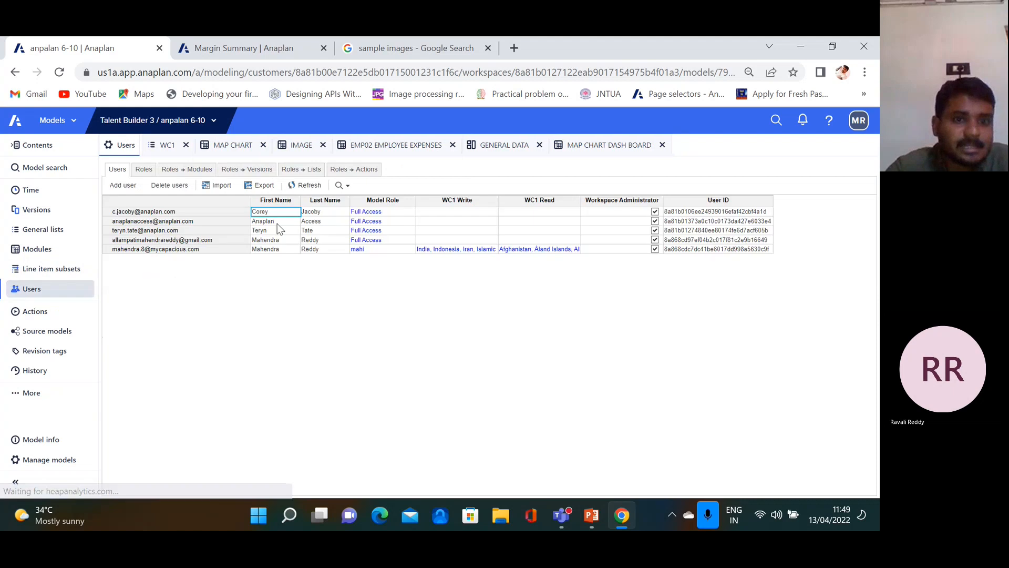
left_click(398, 249)
left_click(409, 249)
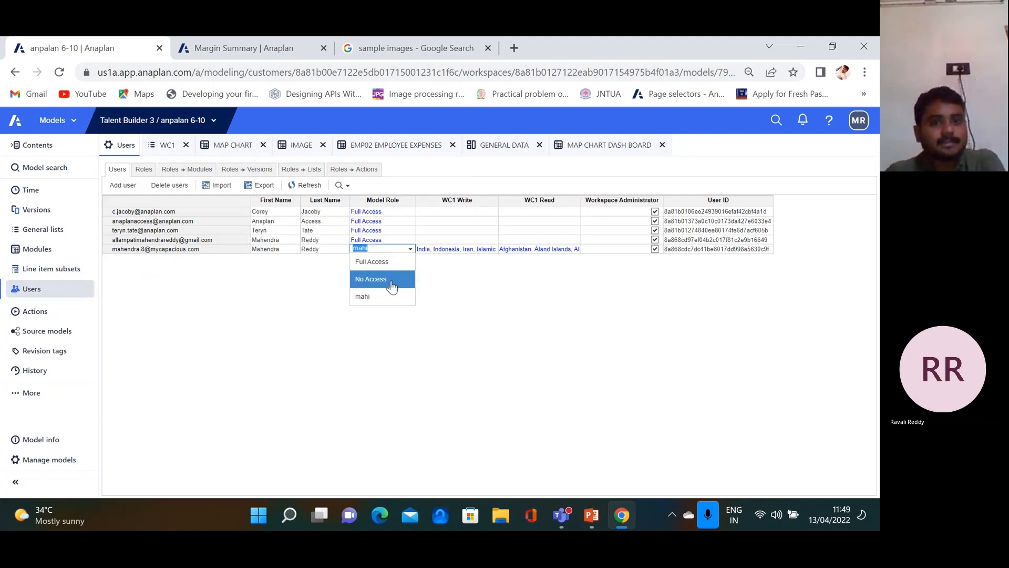
left_click(393, 279)
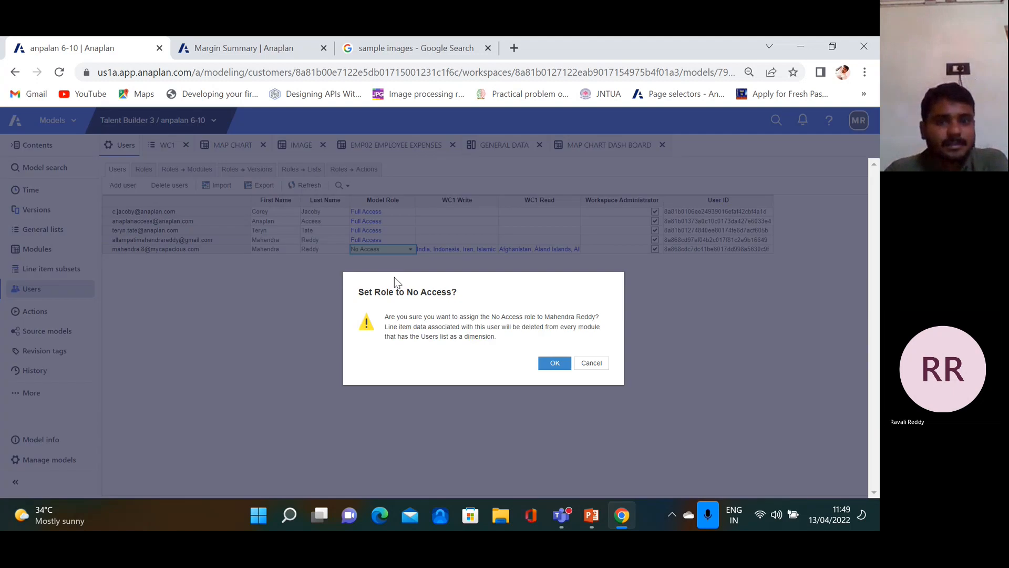
left_click(597, 363)
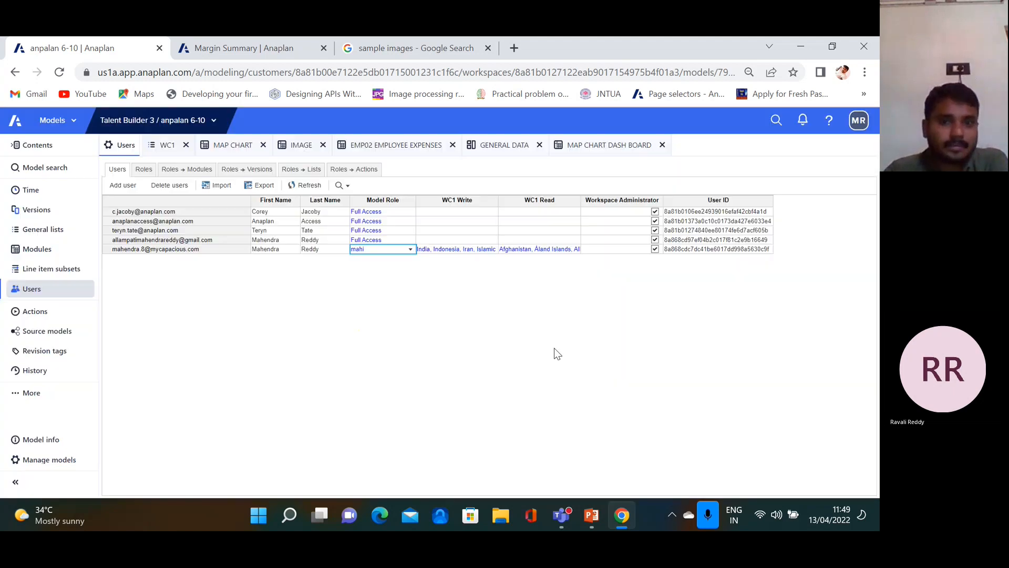
left_click(410, 250)
left_click(405, 262)
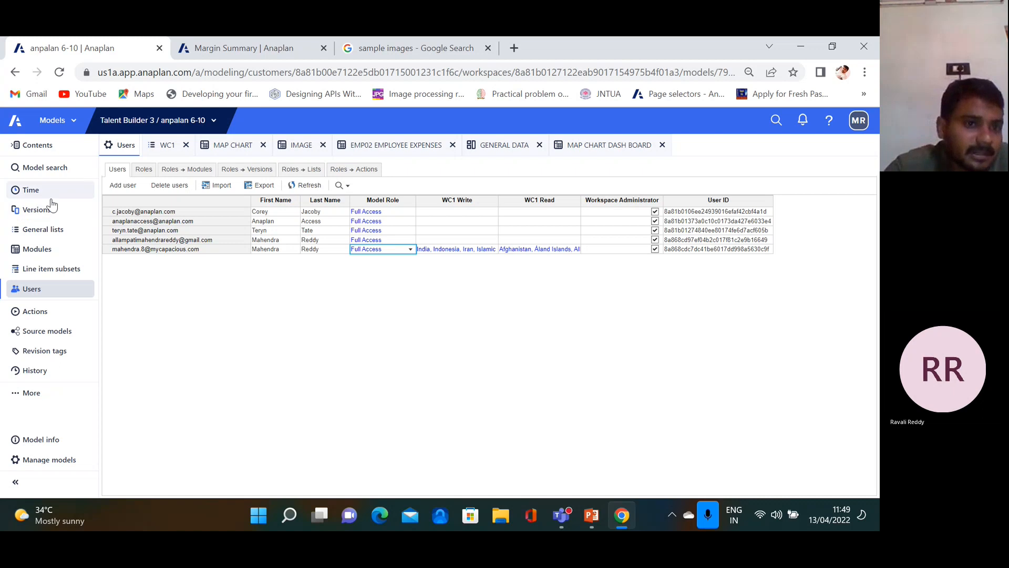
left_click(51, 228)
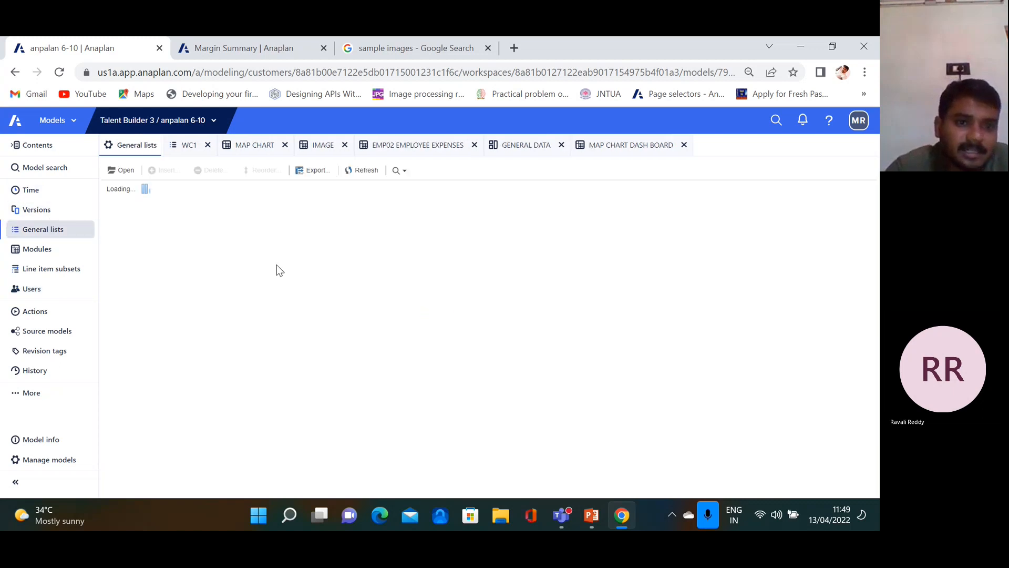
left_click(406, 262)
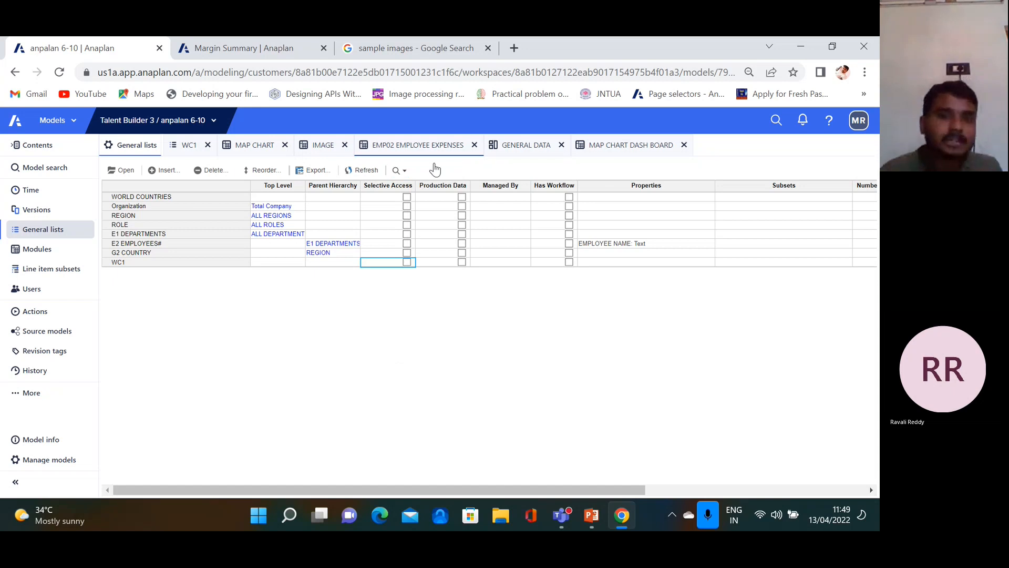
Open the MAP CHART module and check its publish options without publishing
left_click(254, 145)
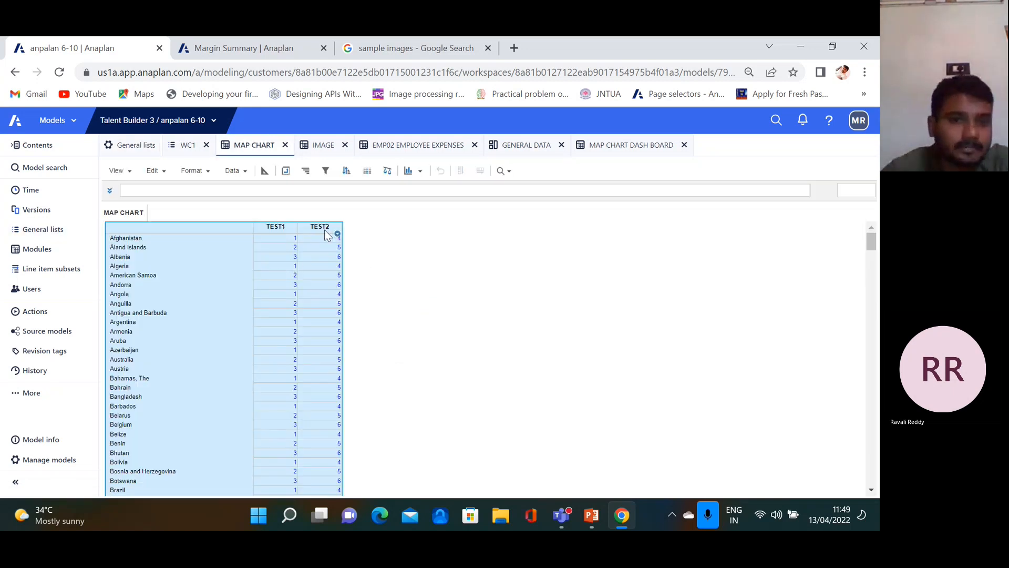
left_click(119, 171)
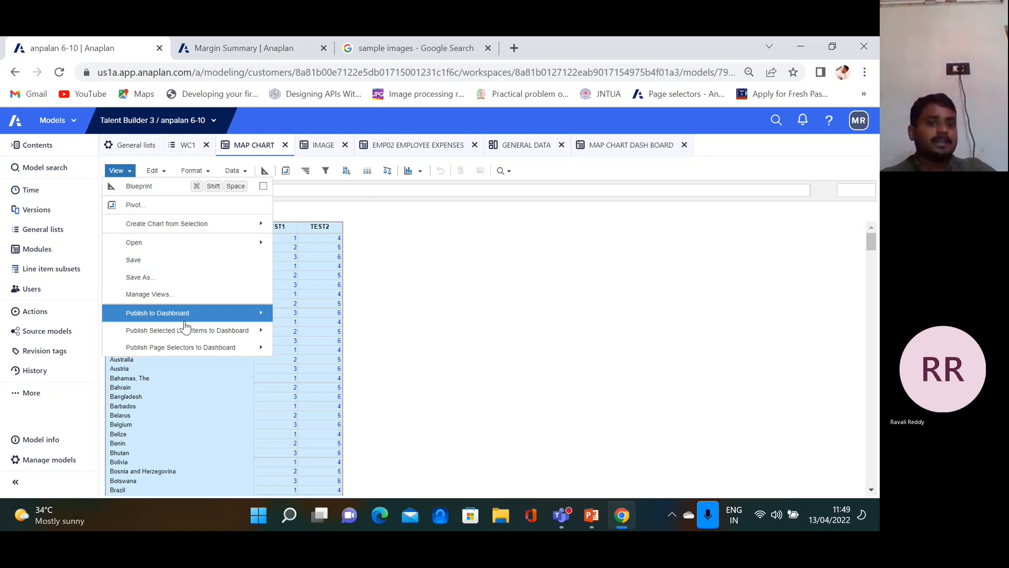
mouse_move(257, 329)
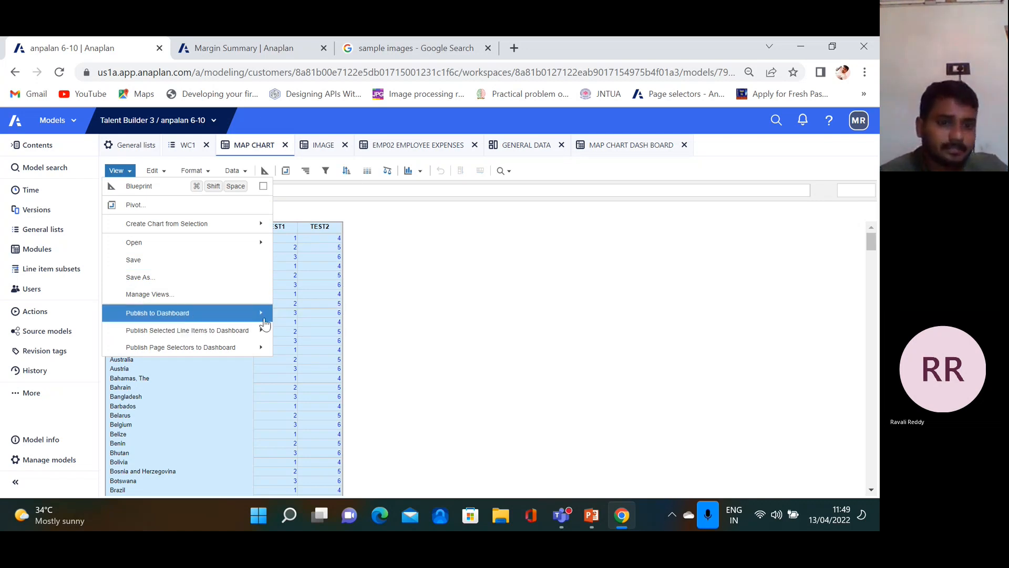
left_click(477, 298)
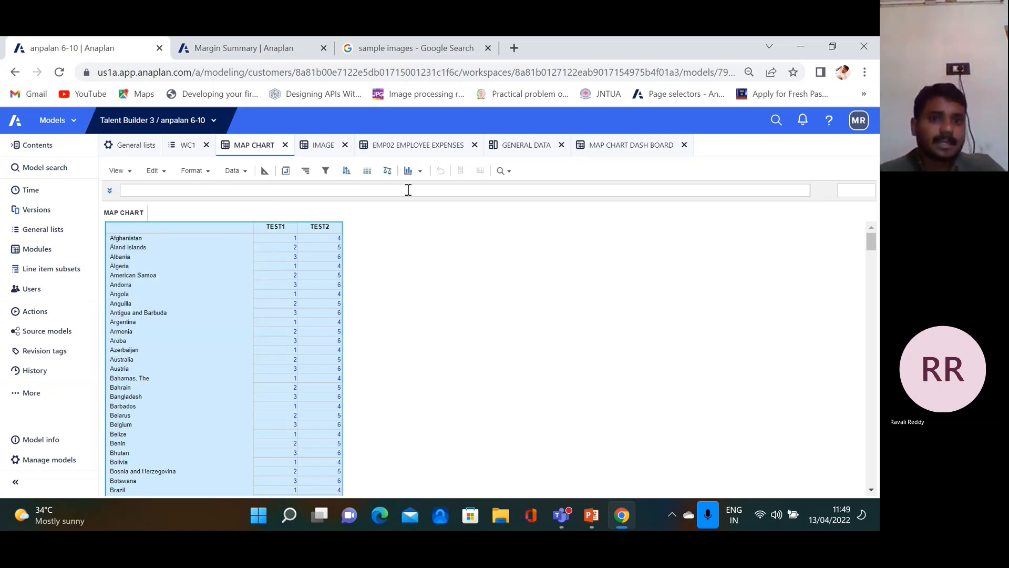
Preview the country data as a Map Chart, then close it and select the TEST1 column
left_click(418, 173)
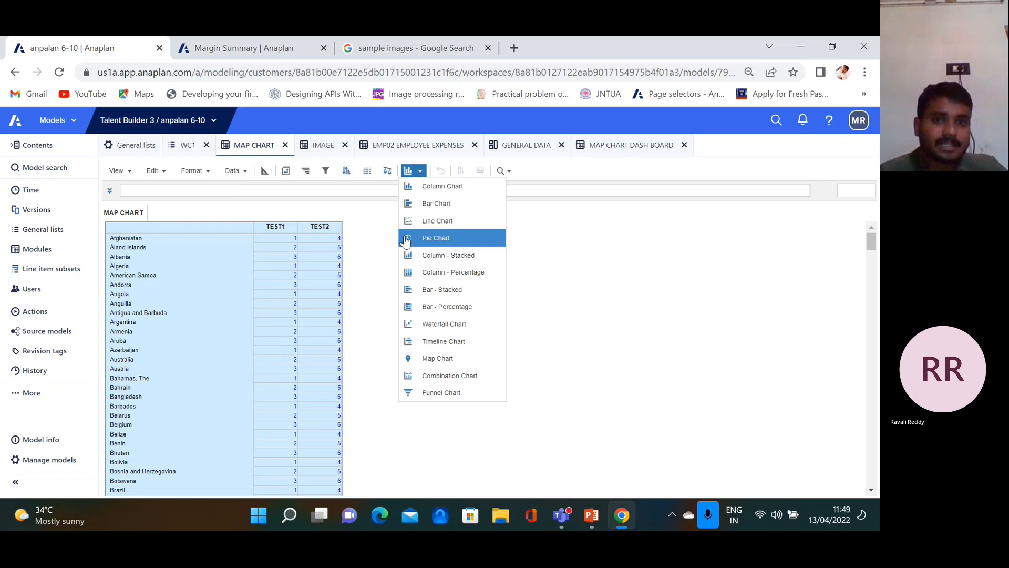
left_click(448, 361)
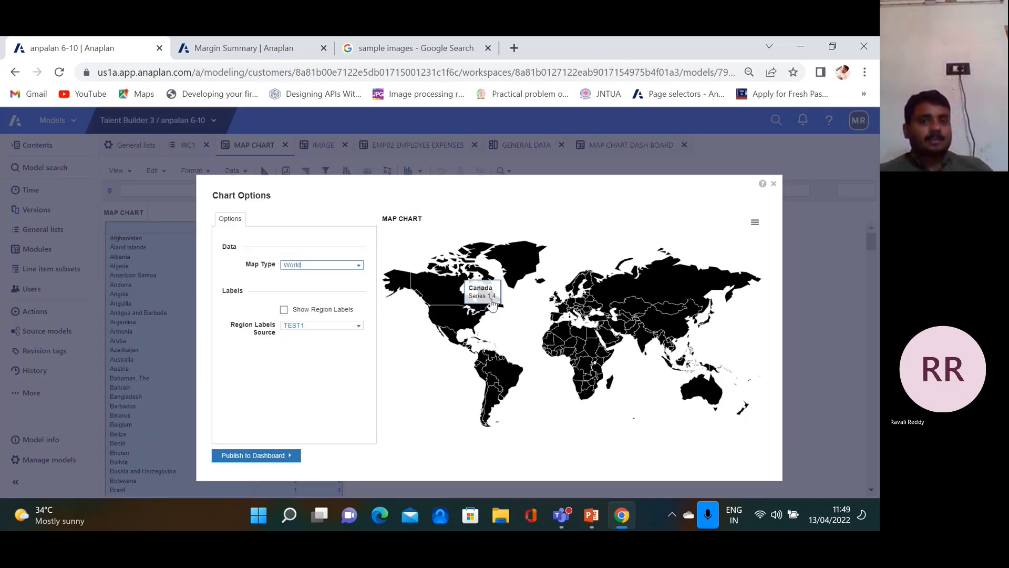
left_click(774, 184)
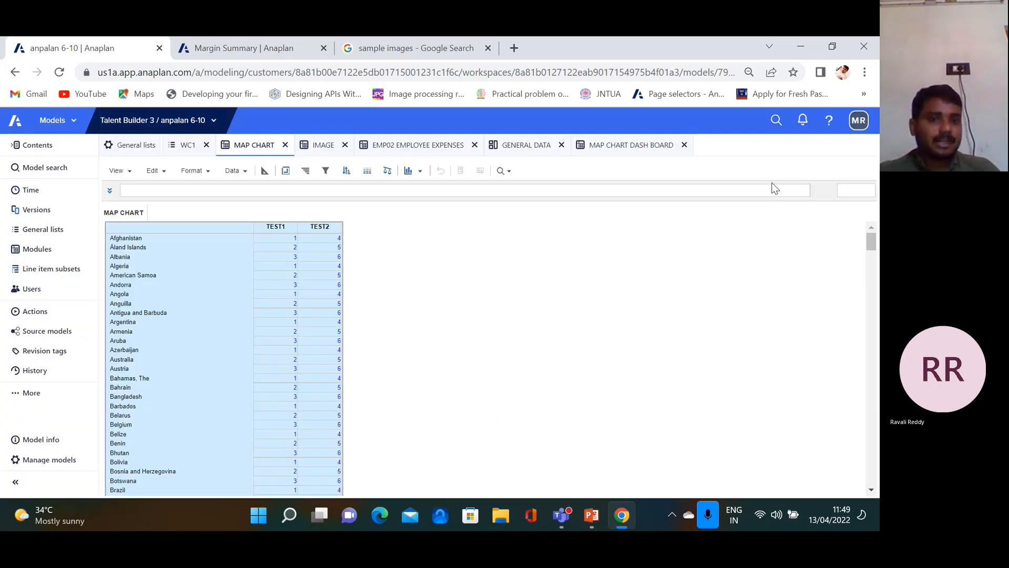
left_click(280, 237)
Give the TEST1 column a three-colour scale conditional format with values 1, 2 and 3
left_click(281, 228)
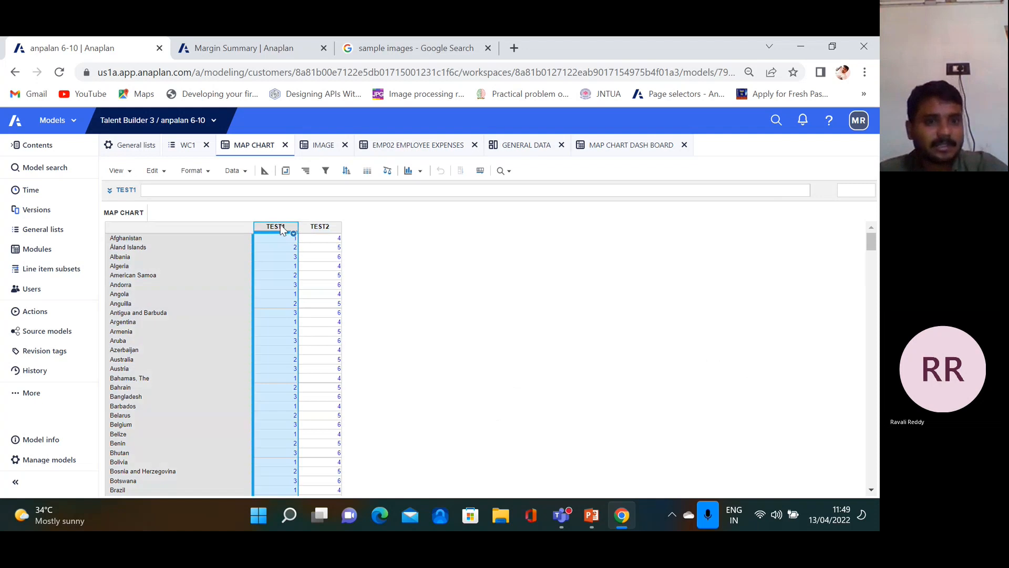
left_click(368, 170)
left_click(359, 221)
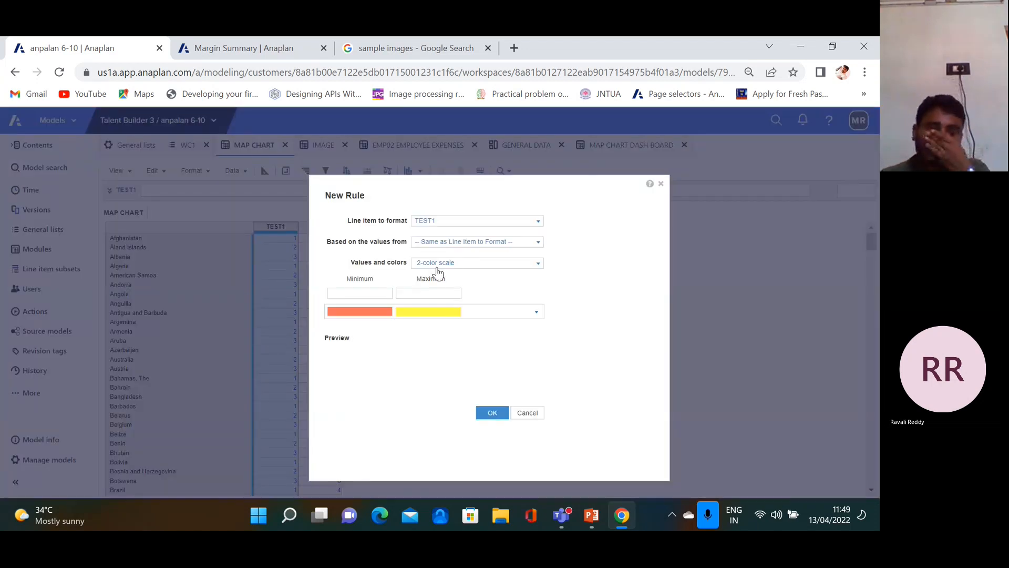
left_click(535, 267)
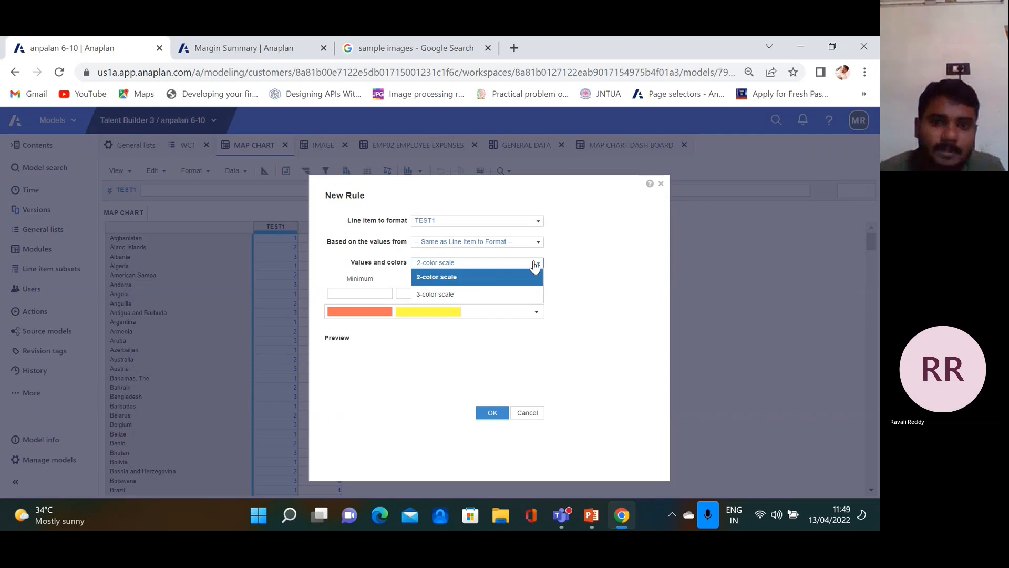
left_click(504, 290)
left_click(343, 292)
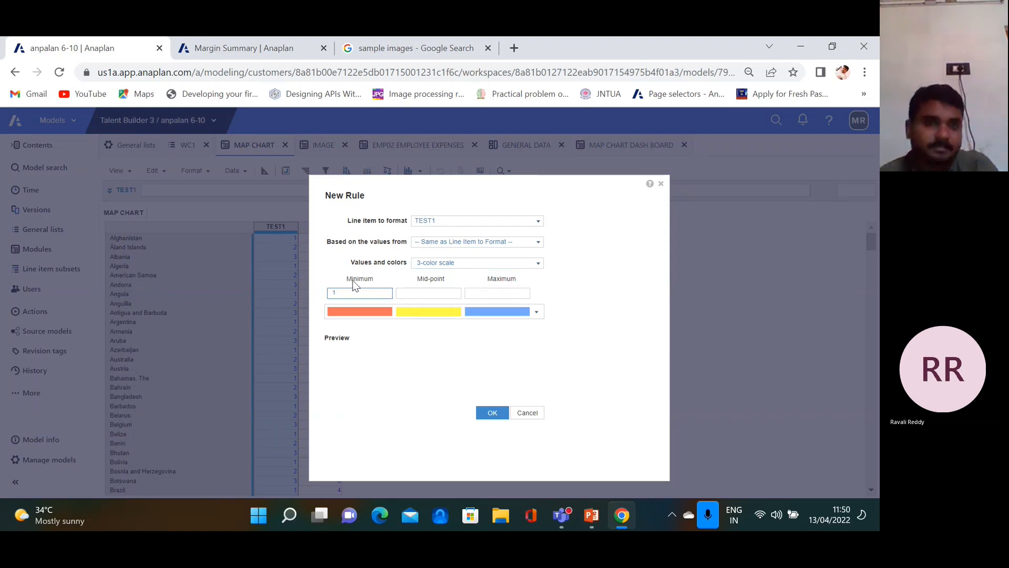
left_click(406, 293)
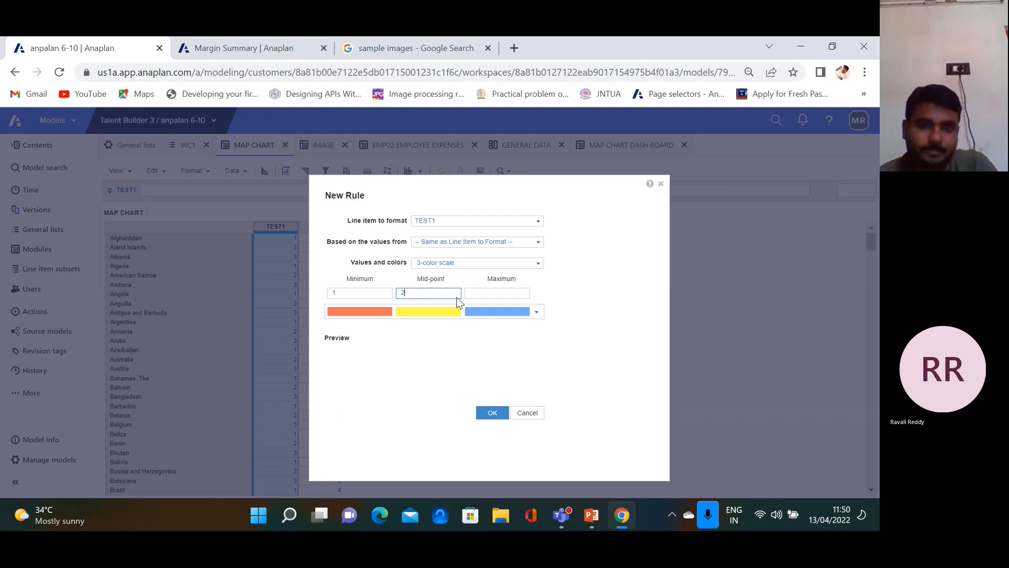
left_click(486, 292)
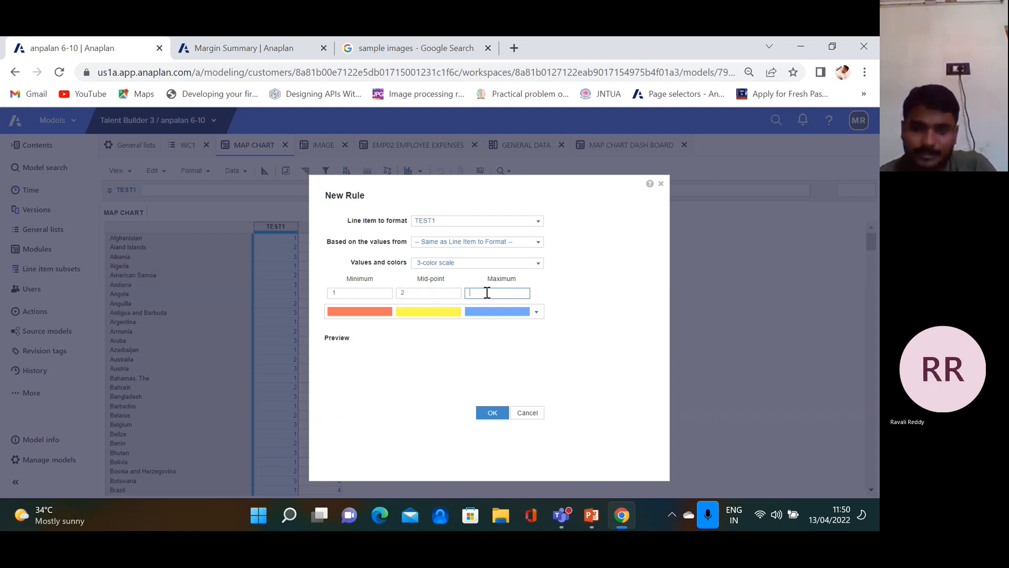
type("3")
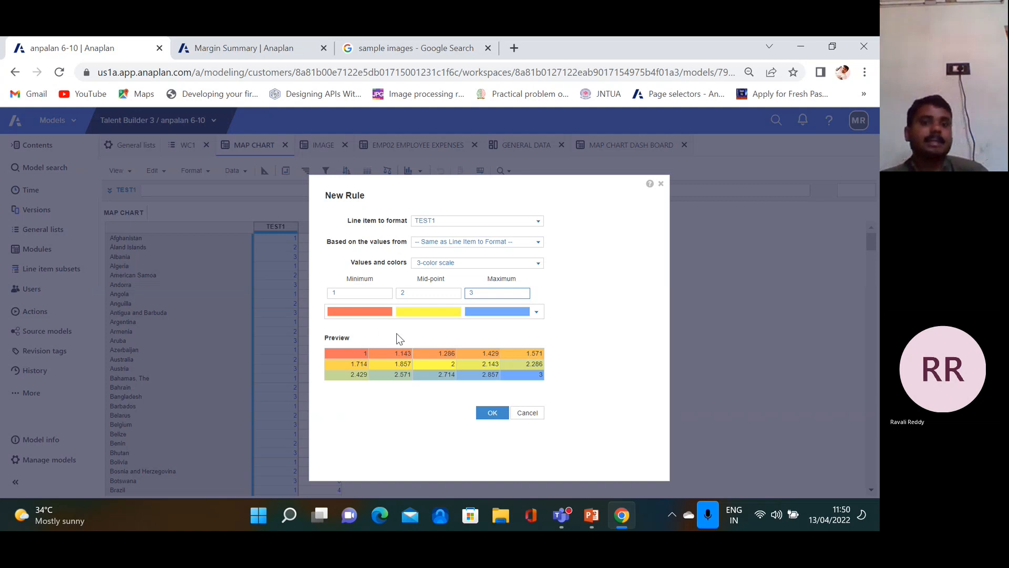
left_click(488, 413)
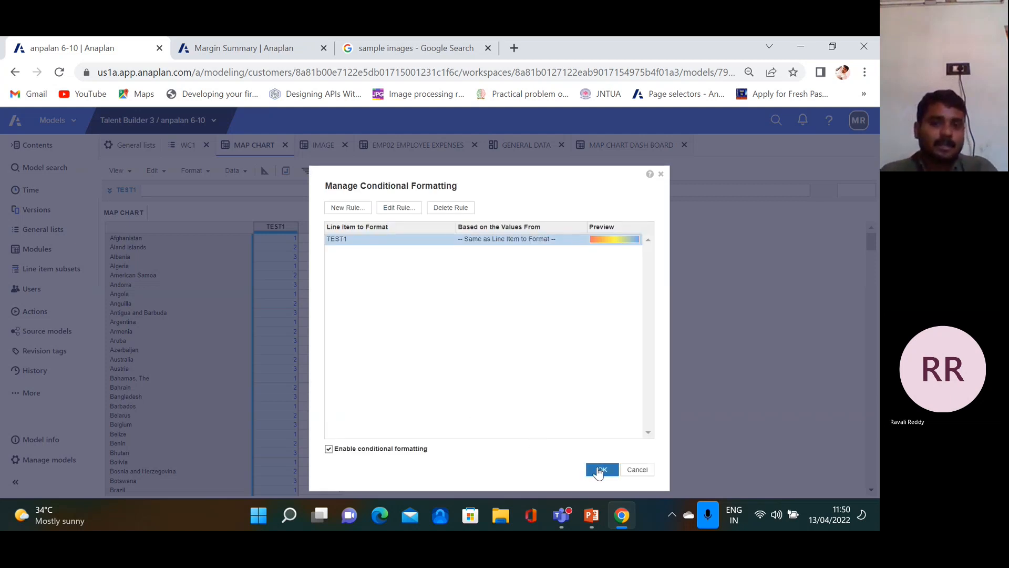
left_click(600, 470)
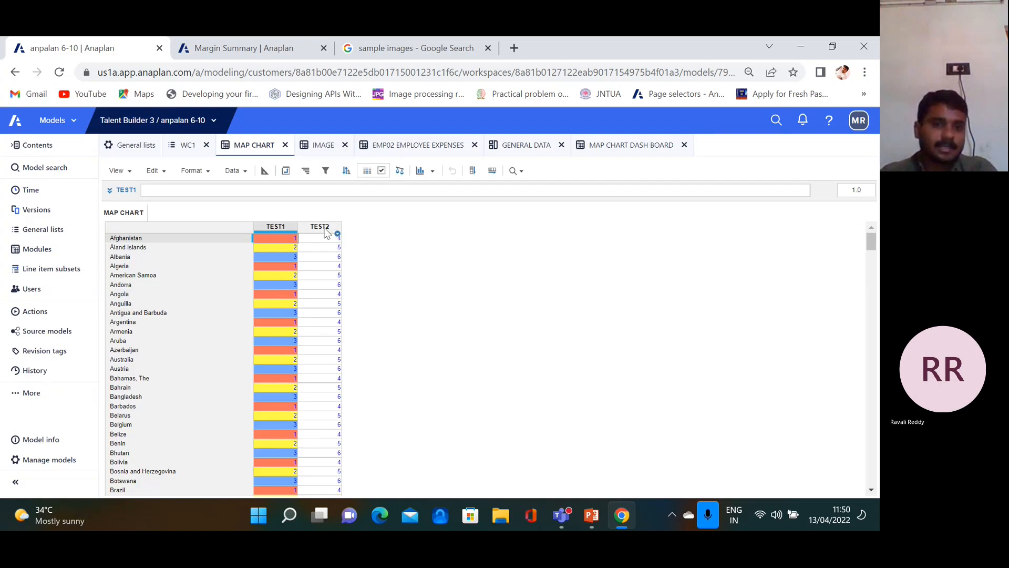
Give TEST2 a three-colour scale running 4 to 6 with the blue, yellow and cyan palette
left_click(324, 230)
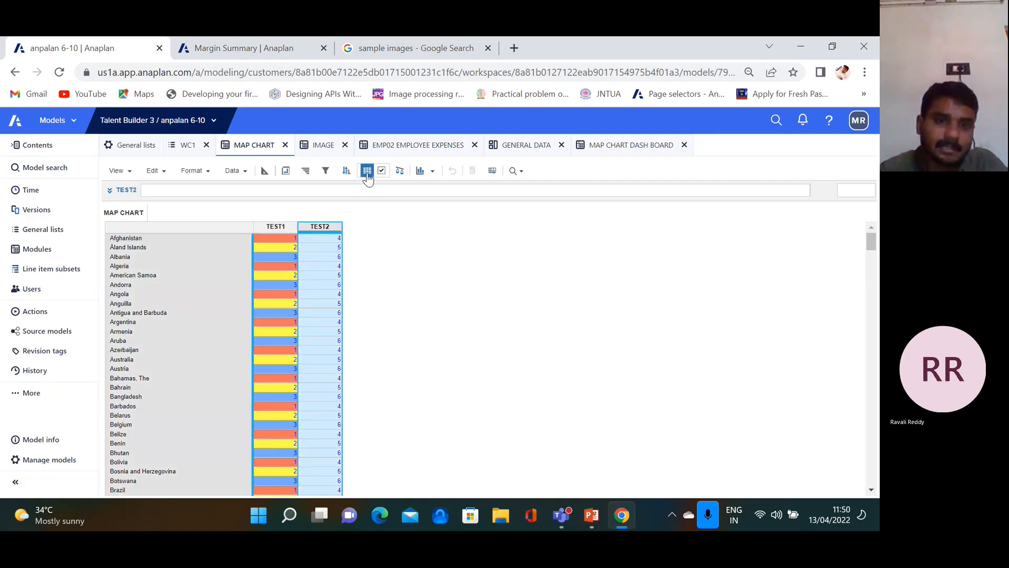
left_click(366, 171)
left_click(348, 216)
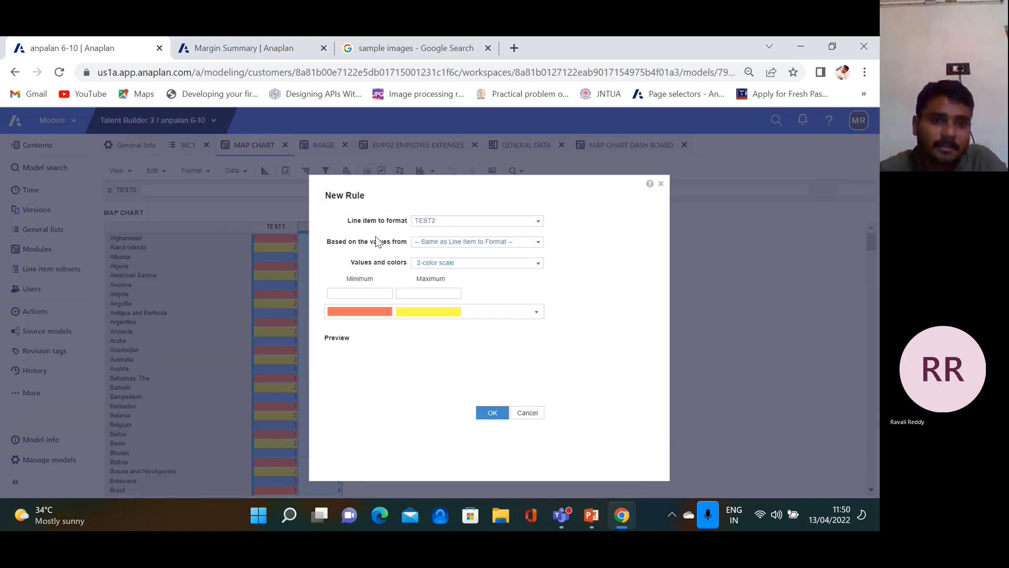
left_click(535, 263)
left_click(498, 293)
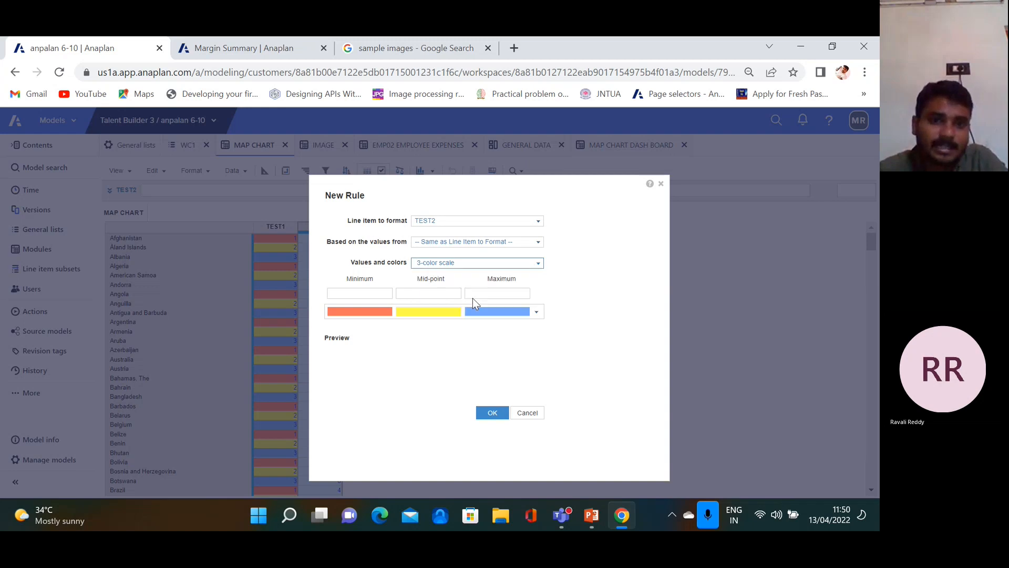
left_click(371, 293)
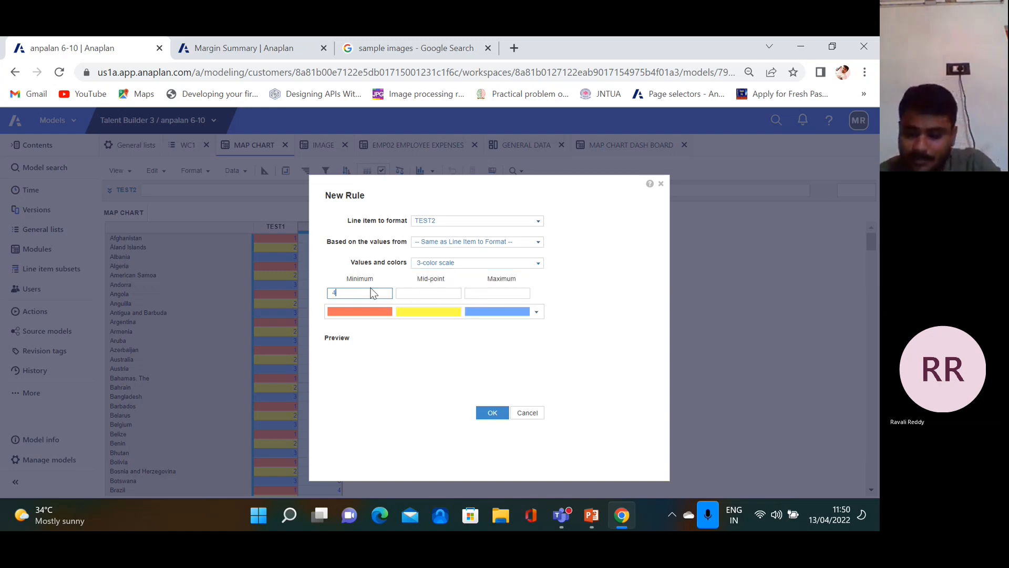
key("Tab")
key("Tab")
type("6")
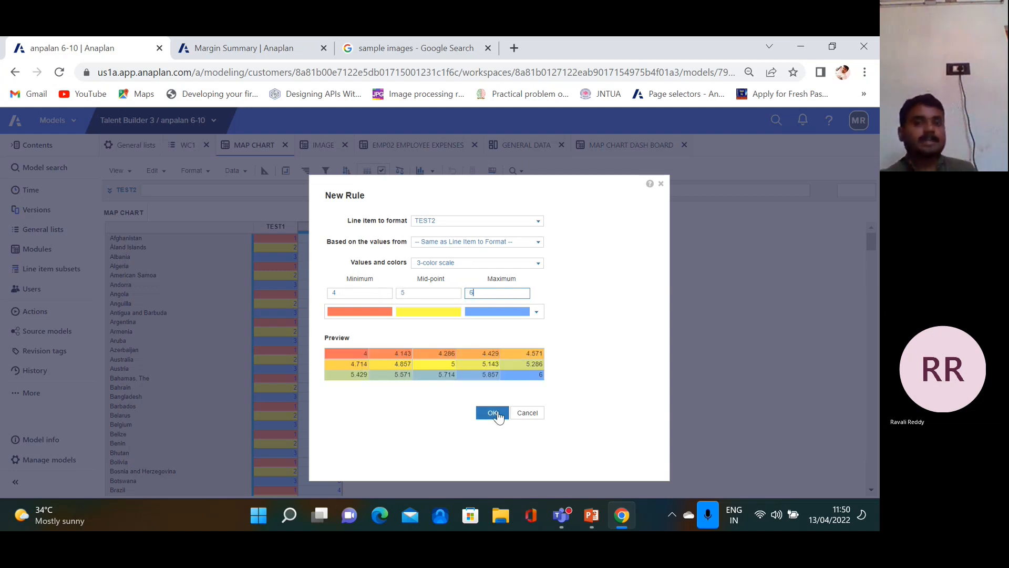
left_click(536, 312)
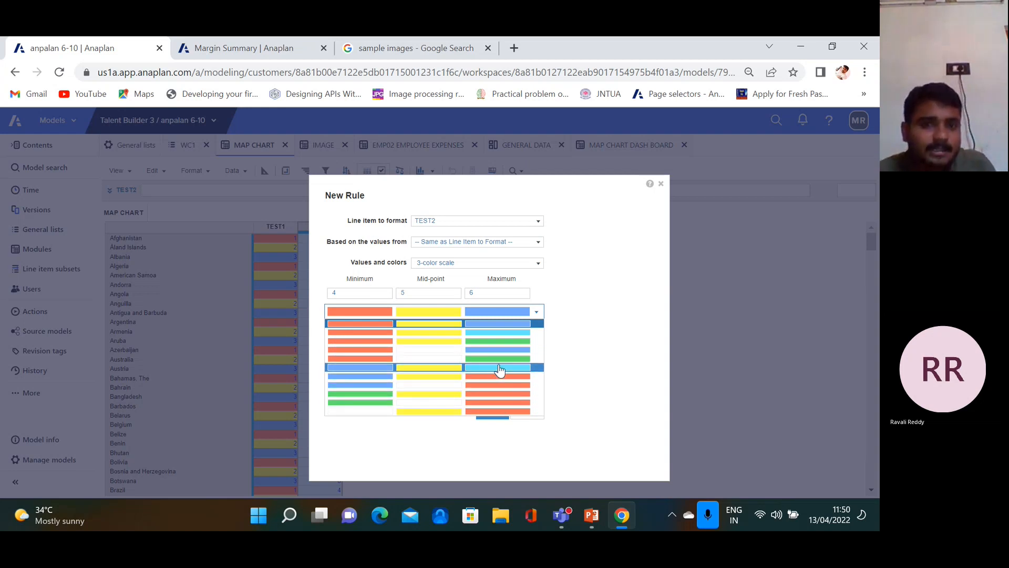
left_click(500, 370)
left_click(491, 412)
left_click(587, 469)
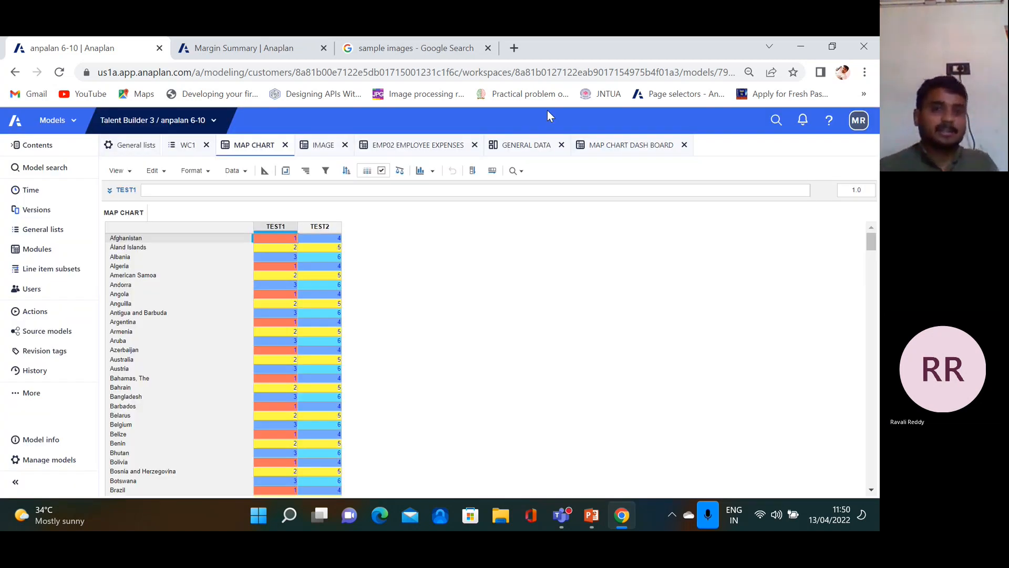
Build a map chart from the whole MAP CHART grid and publish it to the GENERAL DATA dashboard
left_click(182, 228)
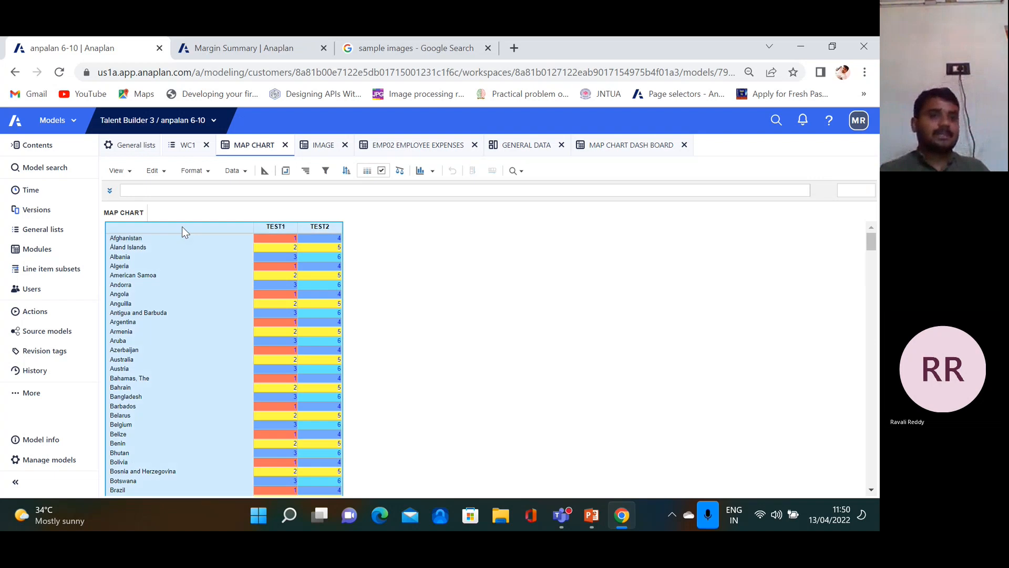
left_click(427, 172)
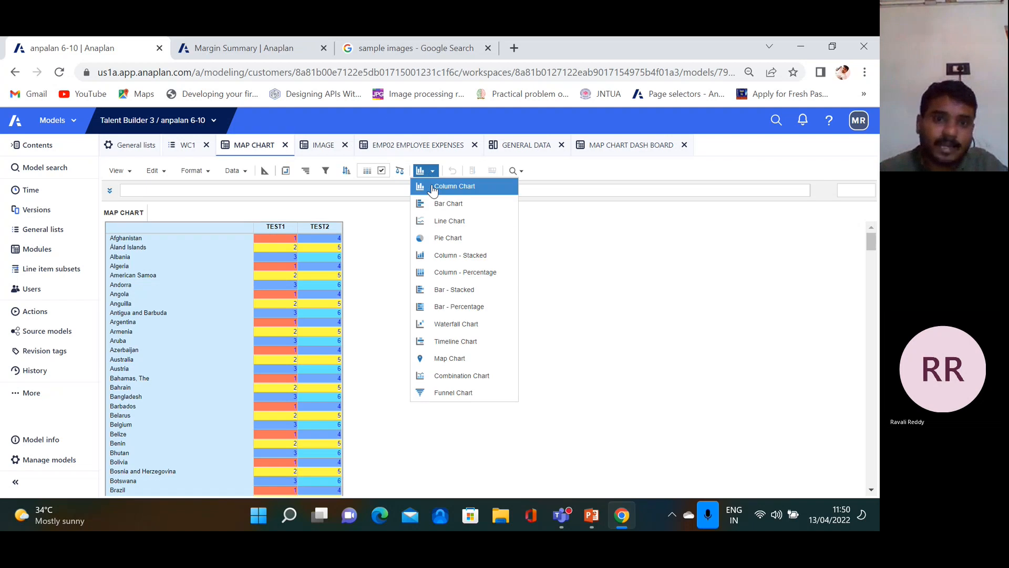
left_click(464, 361)
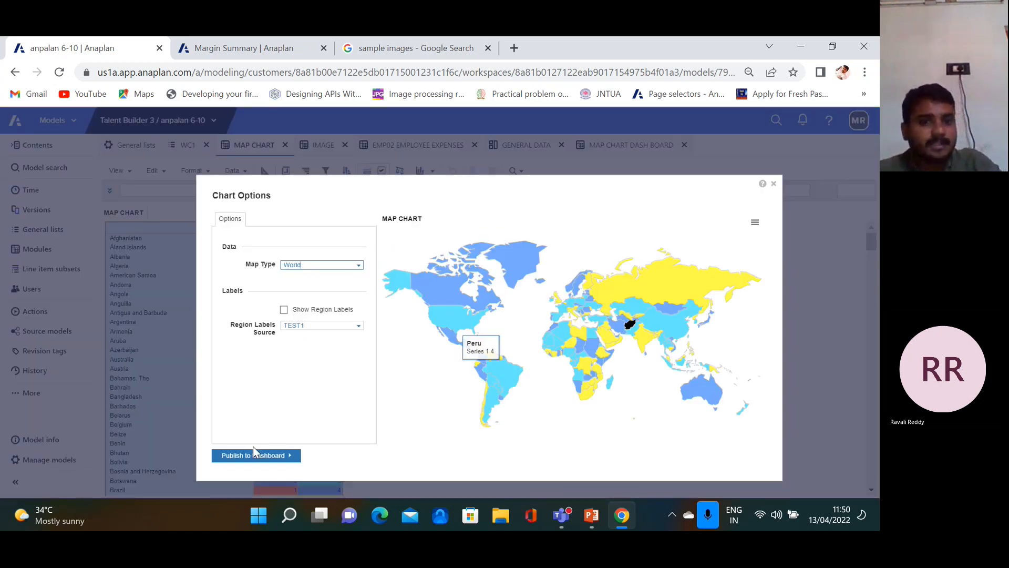
left_click(284, 456)
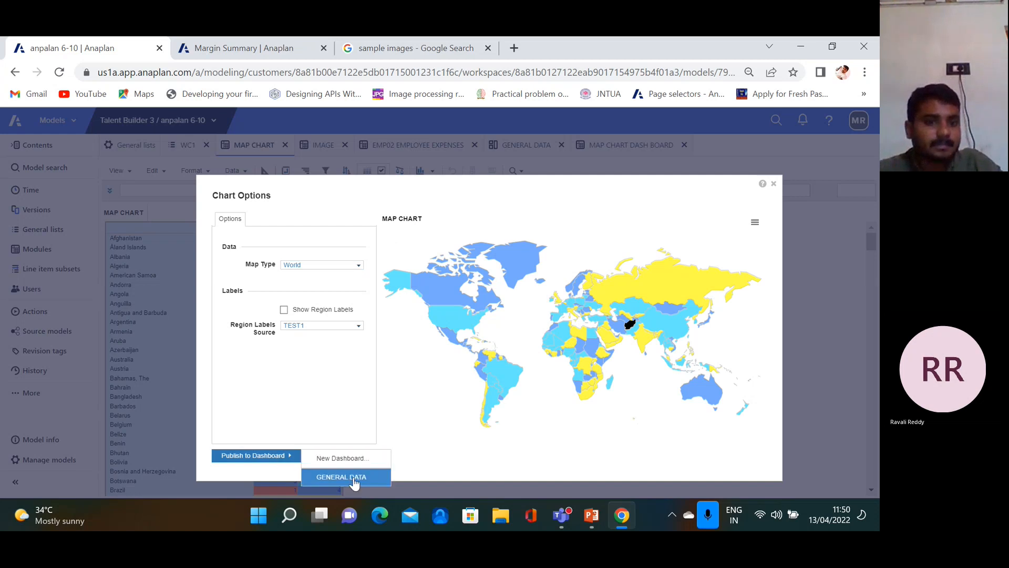
left_click(352, 476)
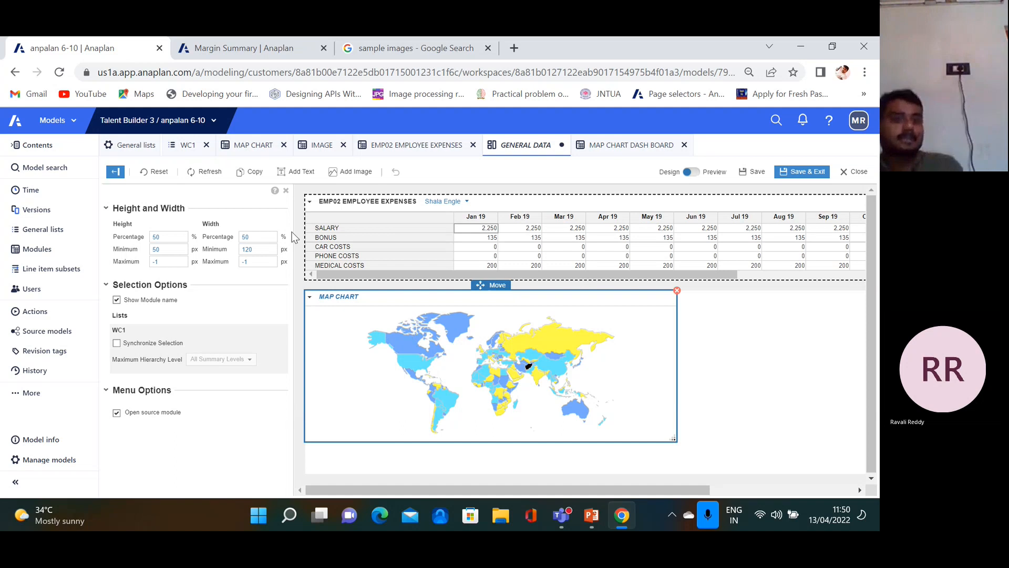
Hide the properties panel, check MAP CHART DASH BOARD and GENERAL DATA, then return to MAP CHART
left_click(286, 191)
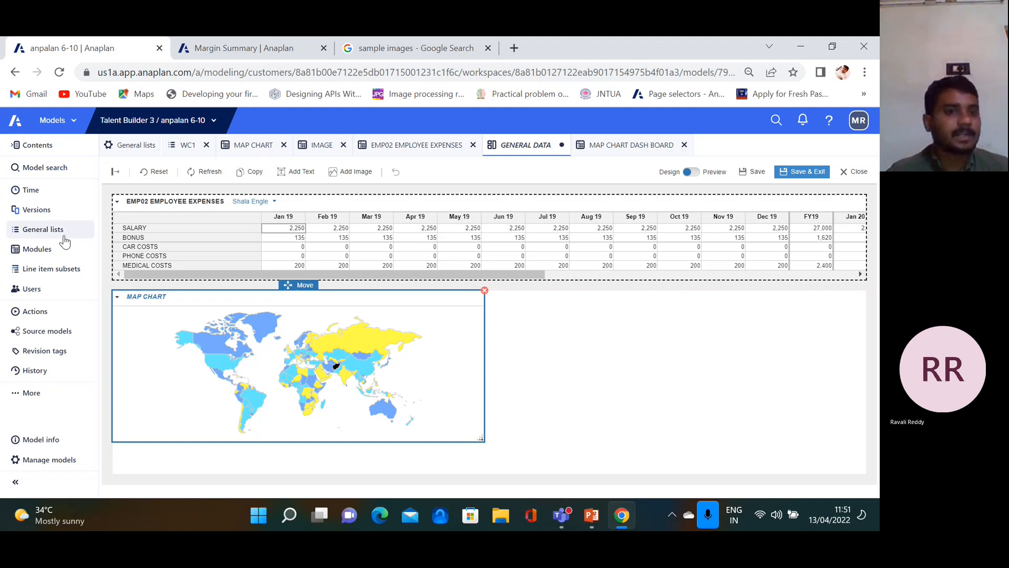
left_click(610, 154)
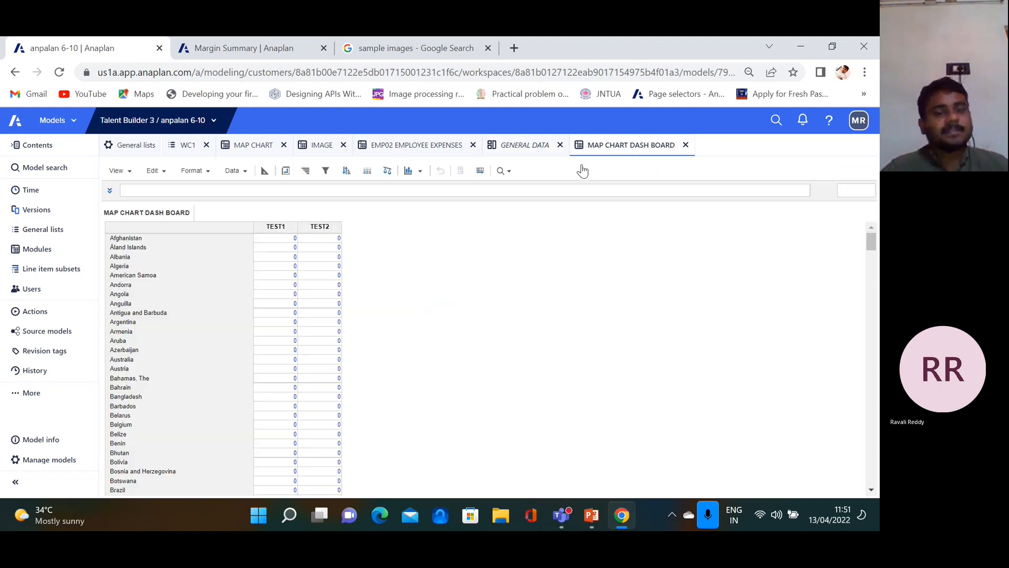
left_click(532, 150)
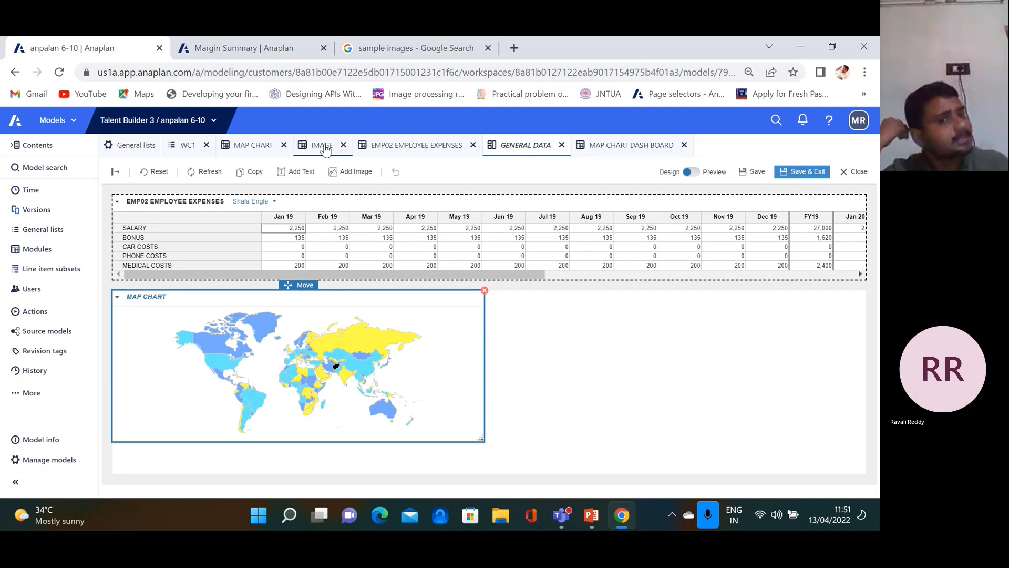
left_click(261, 148)
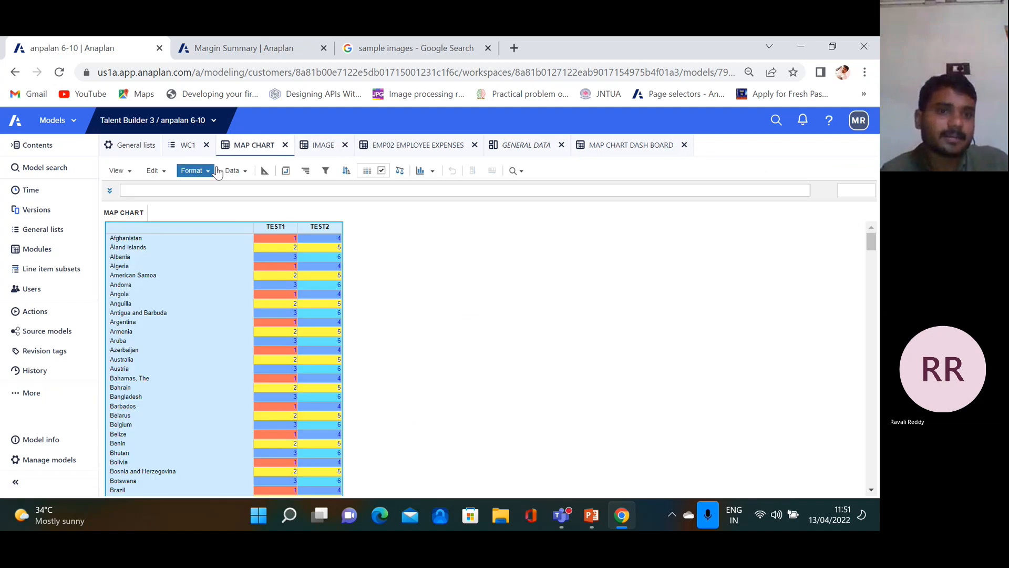
Open the IMAGE module from the WC1 list's modules and select its entire TEST1 grid
left_click(132, 149)
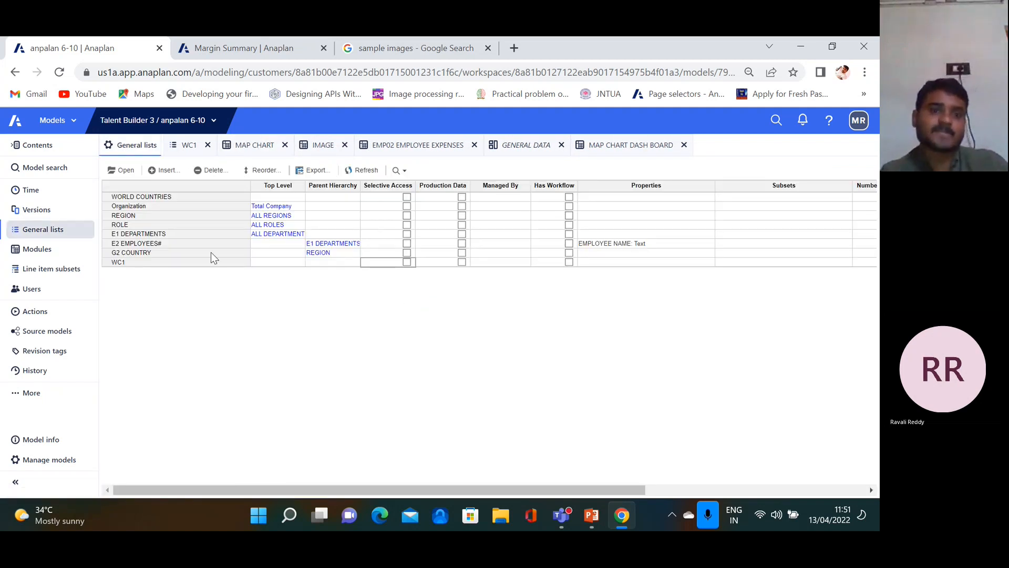
left_click(125, 261)
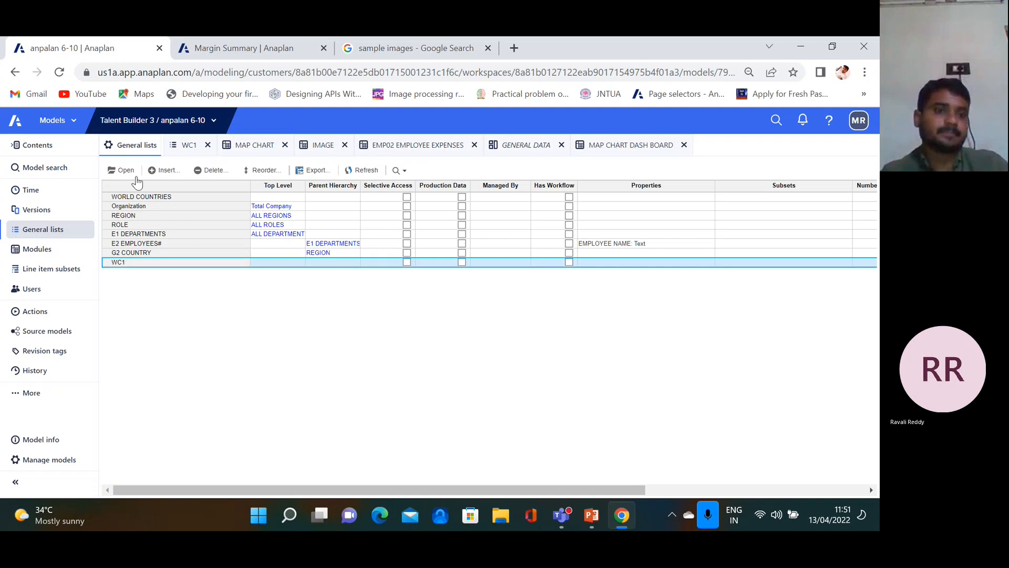
left_click(37, 250)
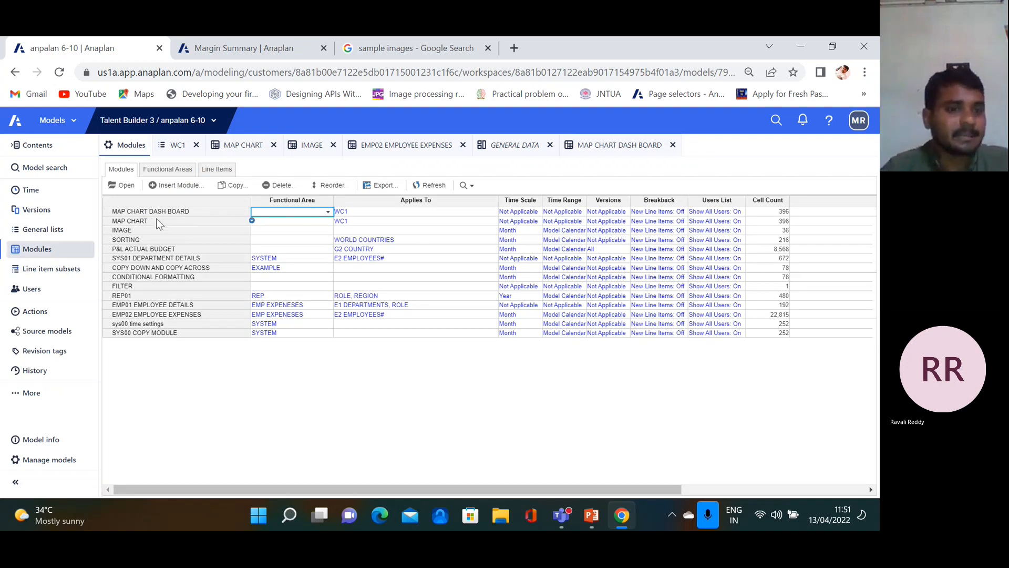
left_click(131, 229)
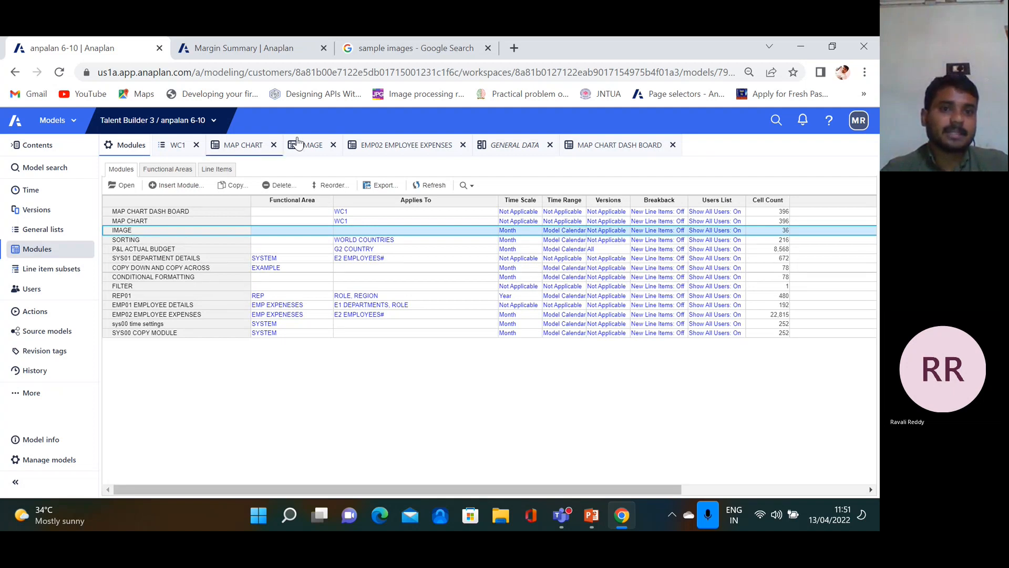
left_click(309, 149)
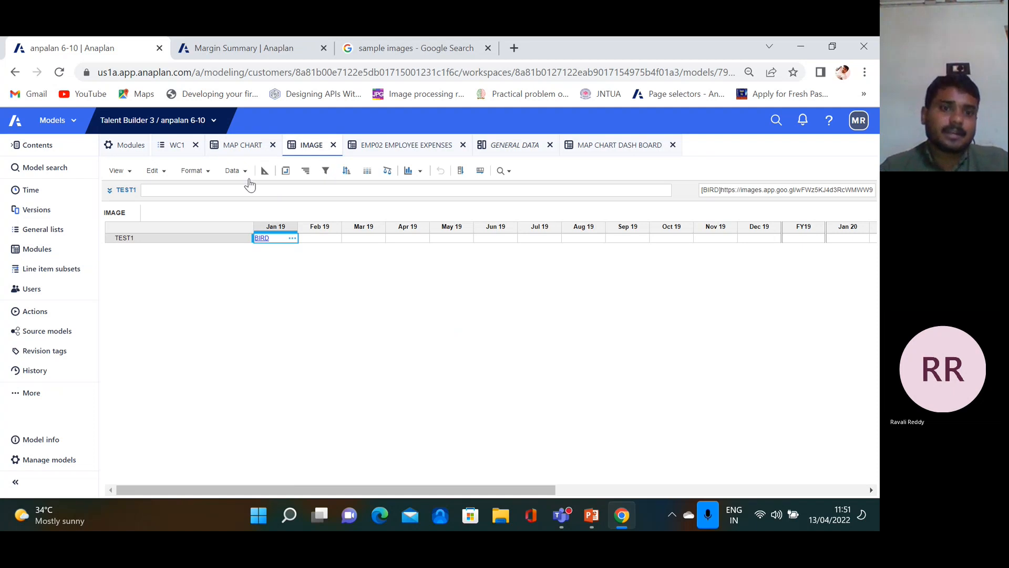
left_click(420, 170)
left_click(192, 321)
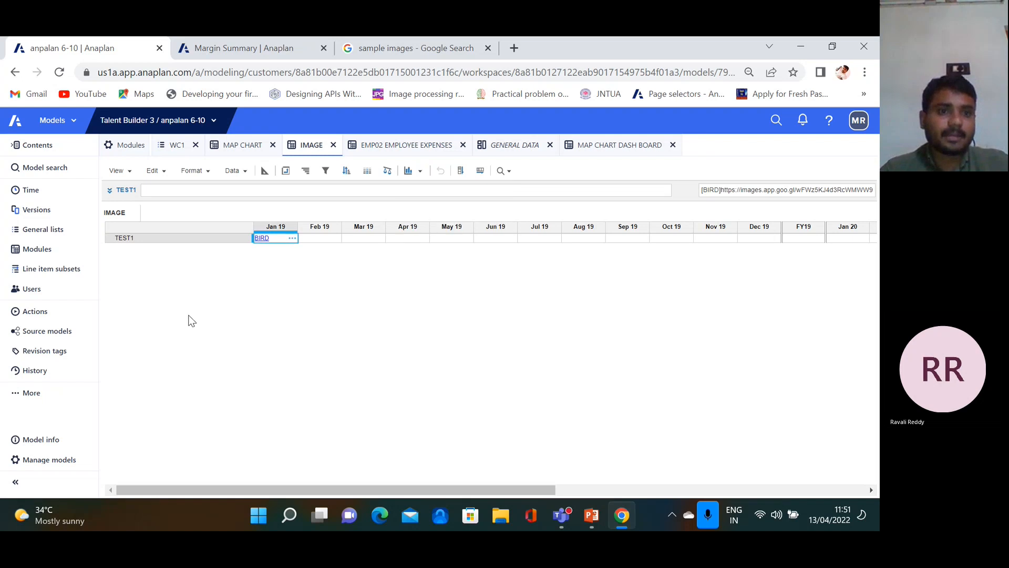
left_click(147, 230)
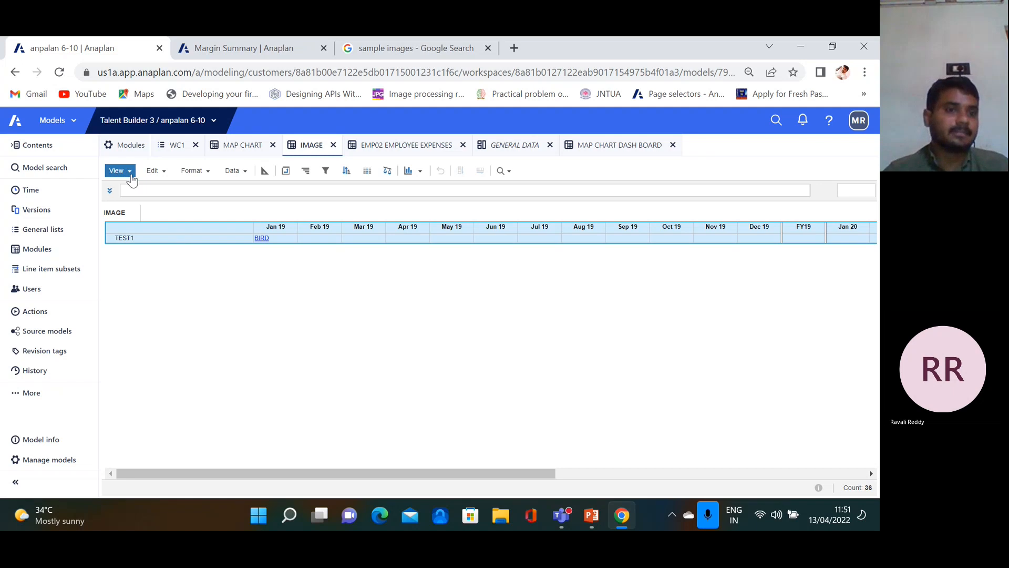
Look at the grid's publish options, open TEST1's BIRD image link, then switch to PowerPoint
left_click(125, 173)
mouse_move(233, 316)
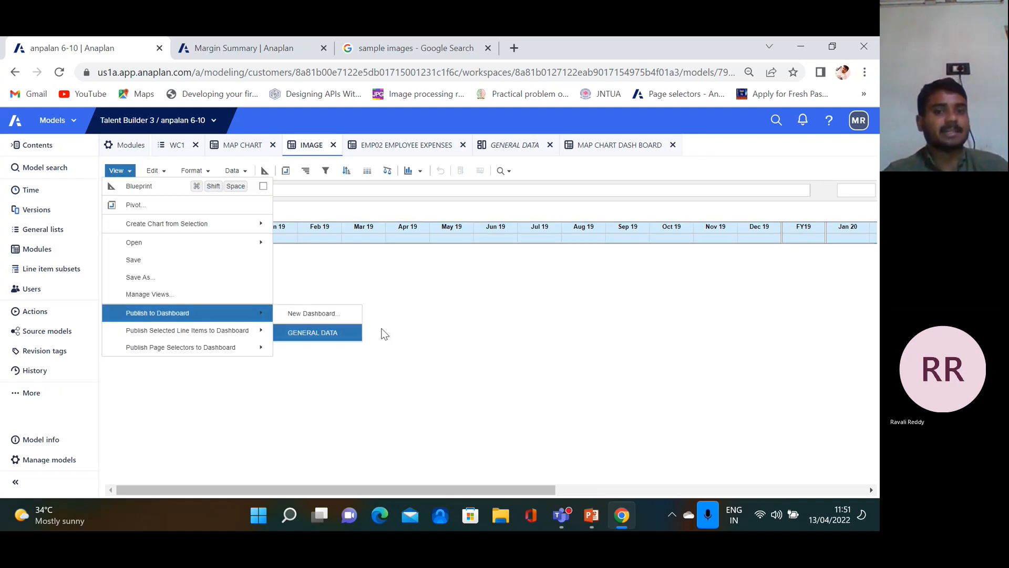
left_click(425, 270)
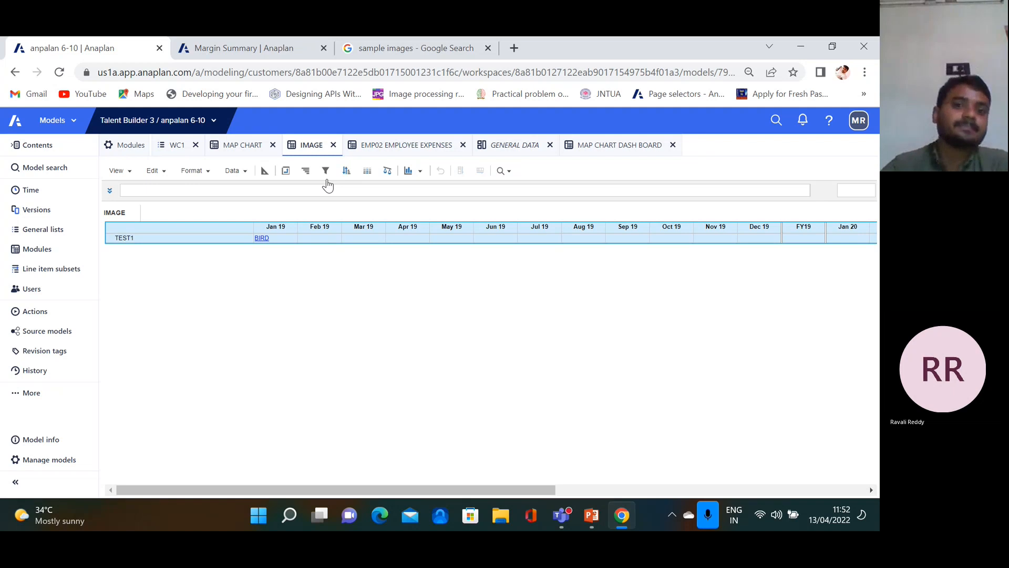
left_click(265, 236)
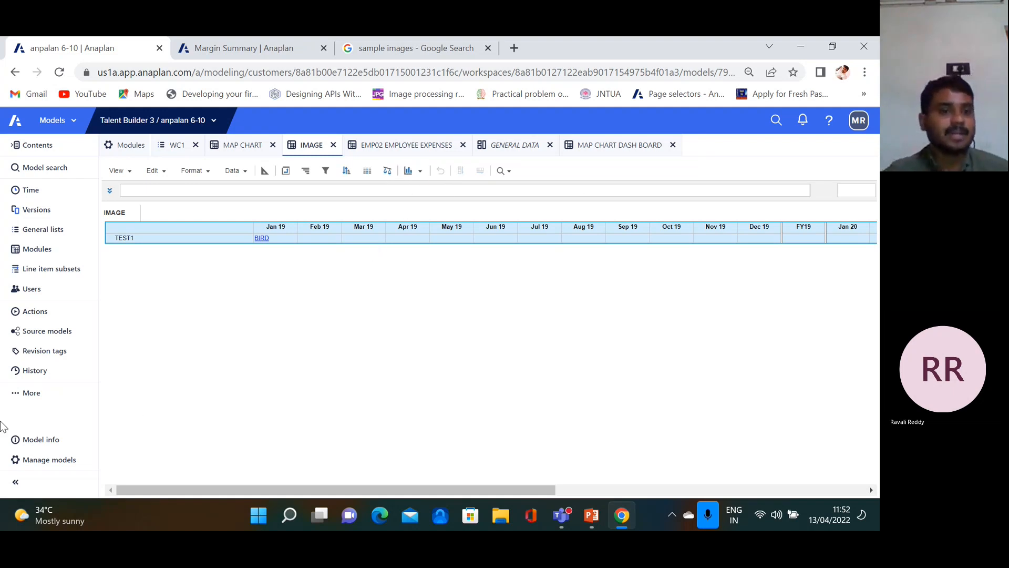
left_click(591, 516)
Show slide 36, Synchronization, then go back to the Anaplan IMAGE module in Chrome
left_click(79, 449)
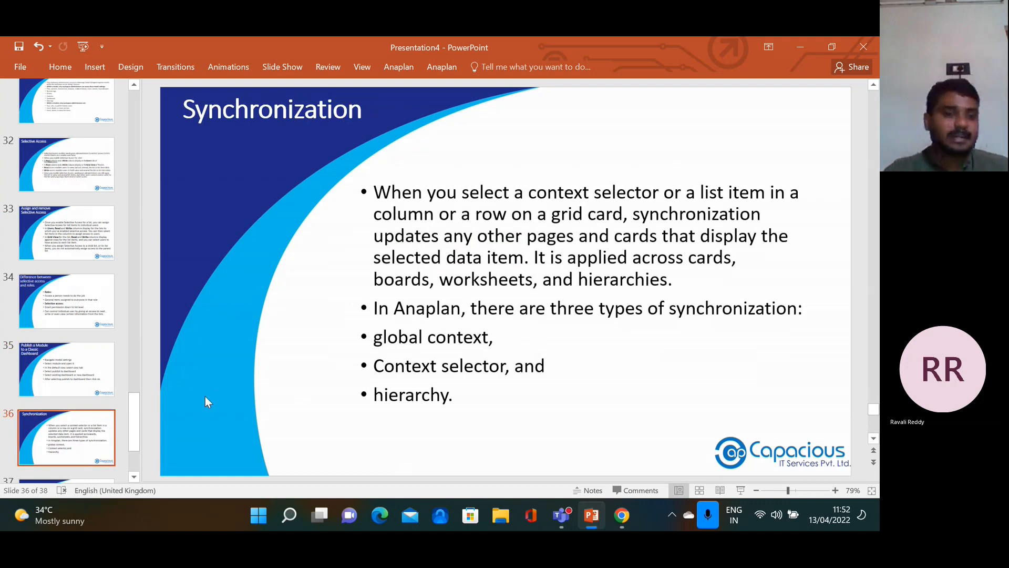
left_click_drag(134, 424, 134, 440)
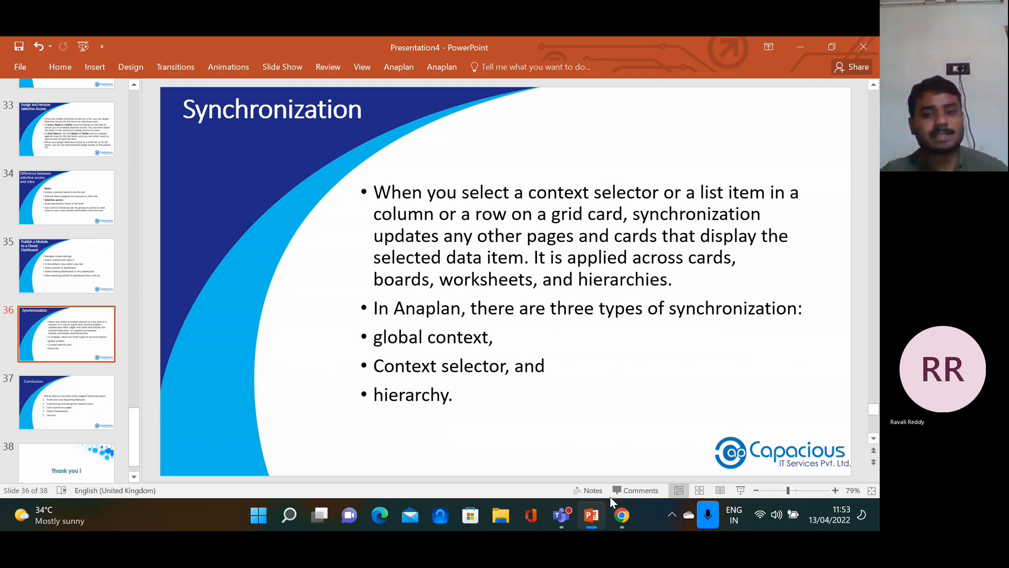
left_click(622, 515)
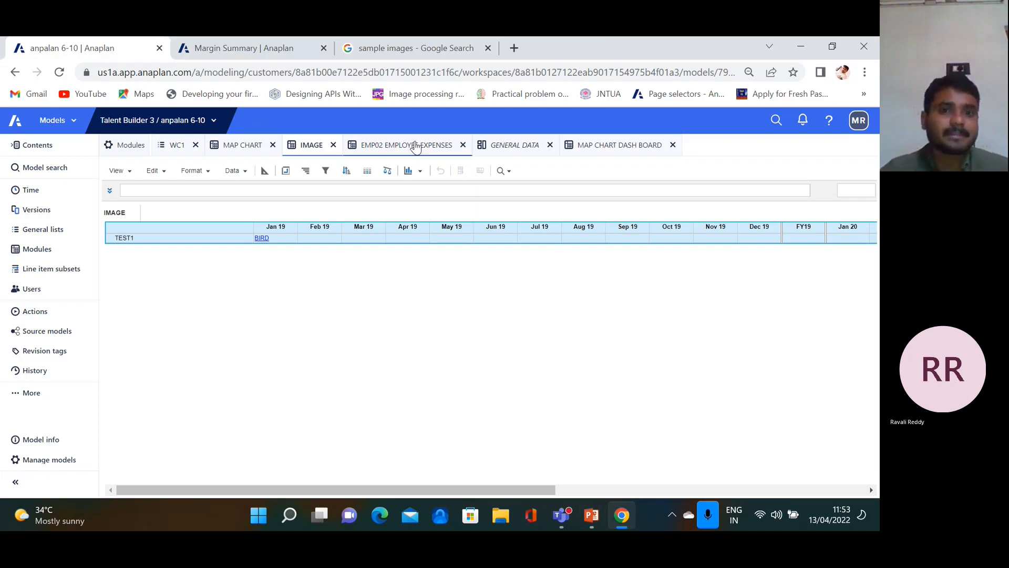
left_click(593, 518)
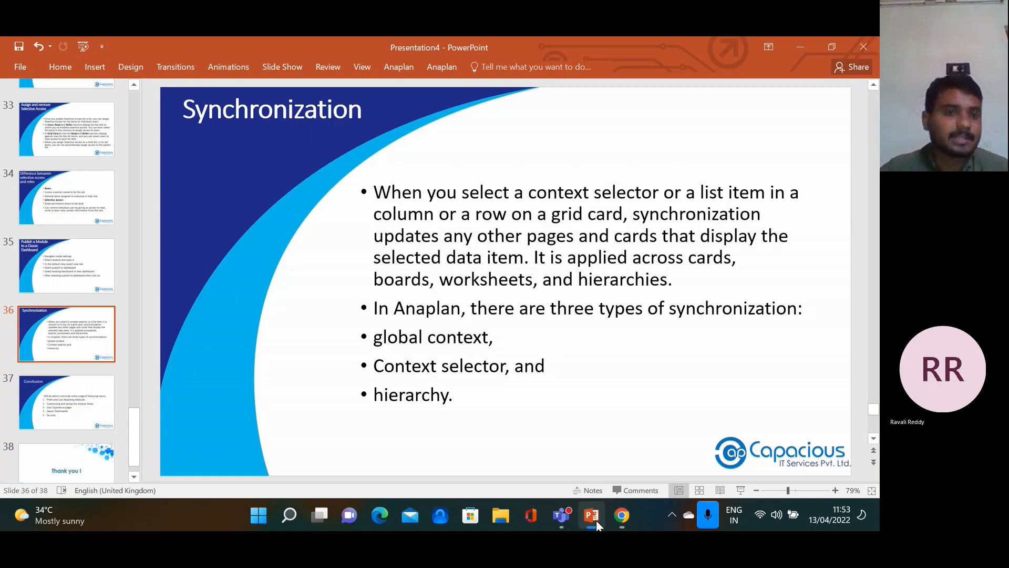
left_click(622, 516)
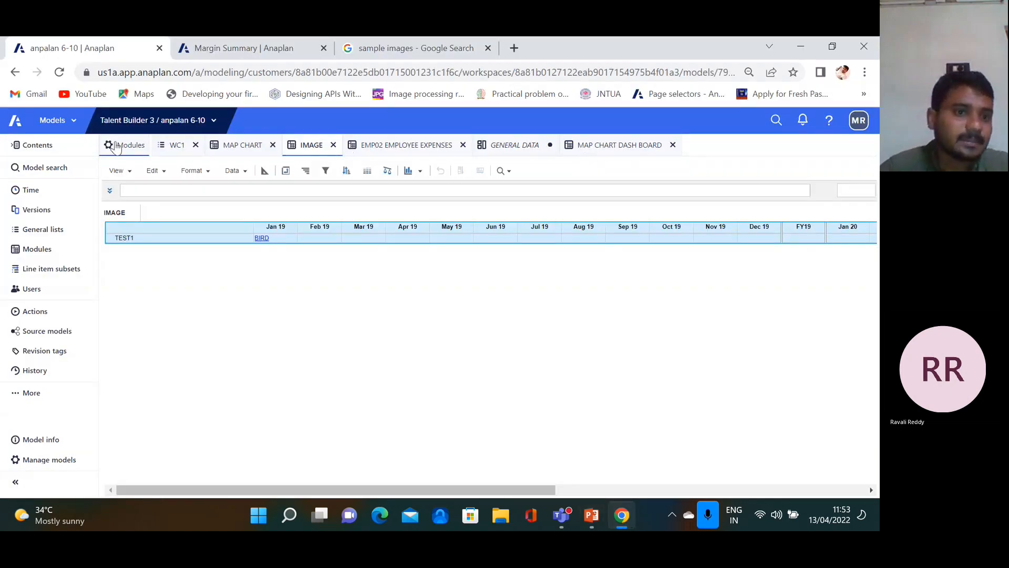
Open the GENERAL DATA dashboard from Dashboards, select the employee expenses grid, and Save & Exit
left_click(45, 393)
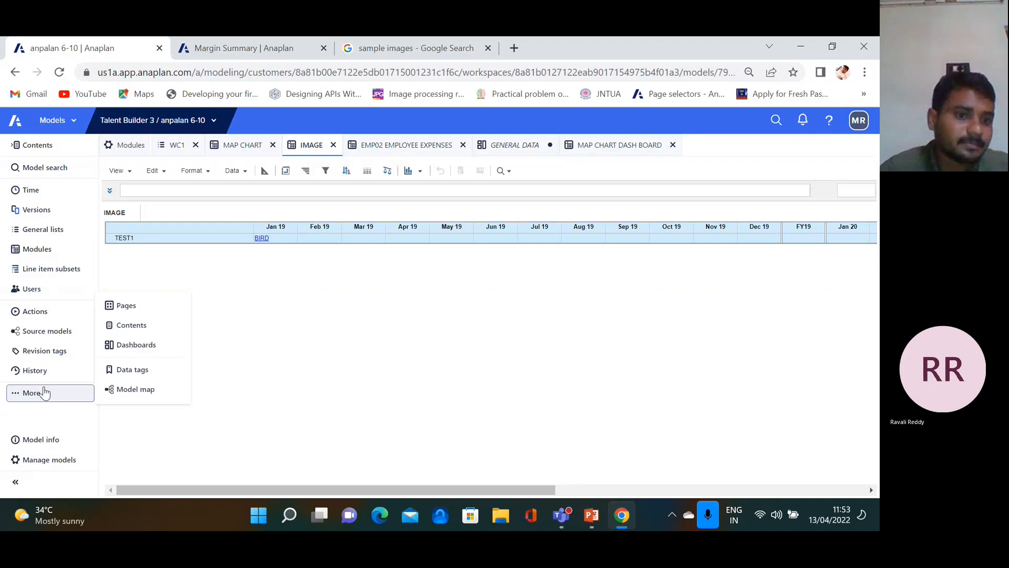
left_click(140, 345)
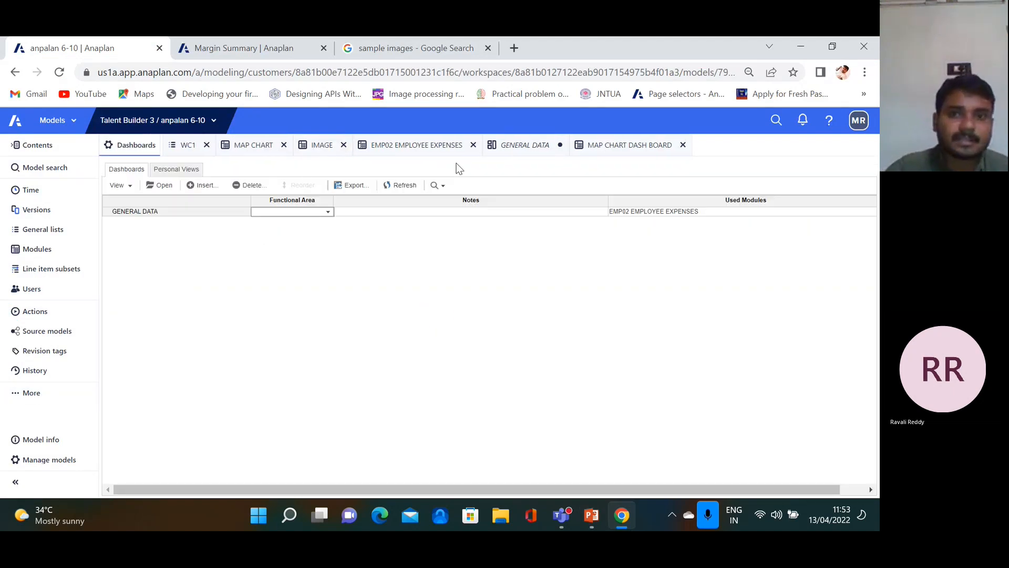
left_click(148, 215)
left_click(164, 186)
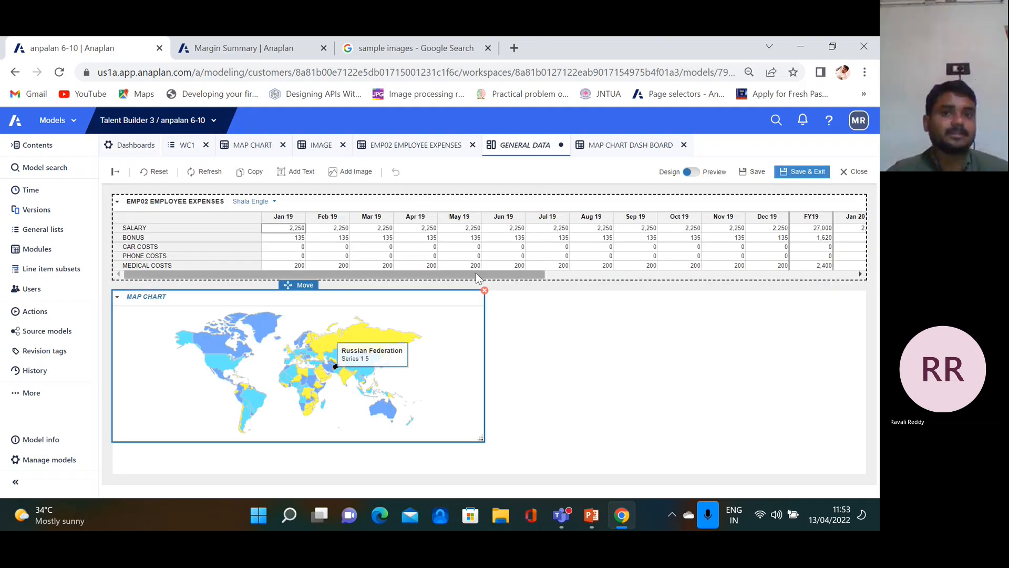
left_click(363, 200)
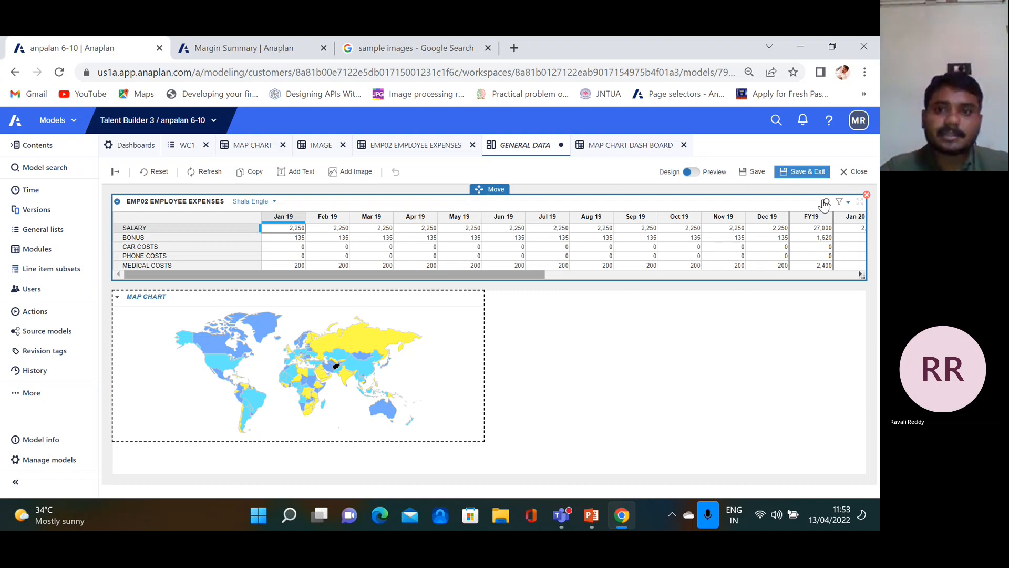
left_click(817, 174)
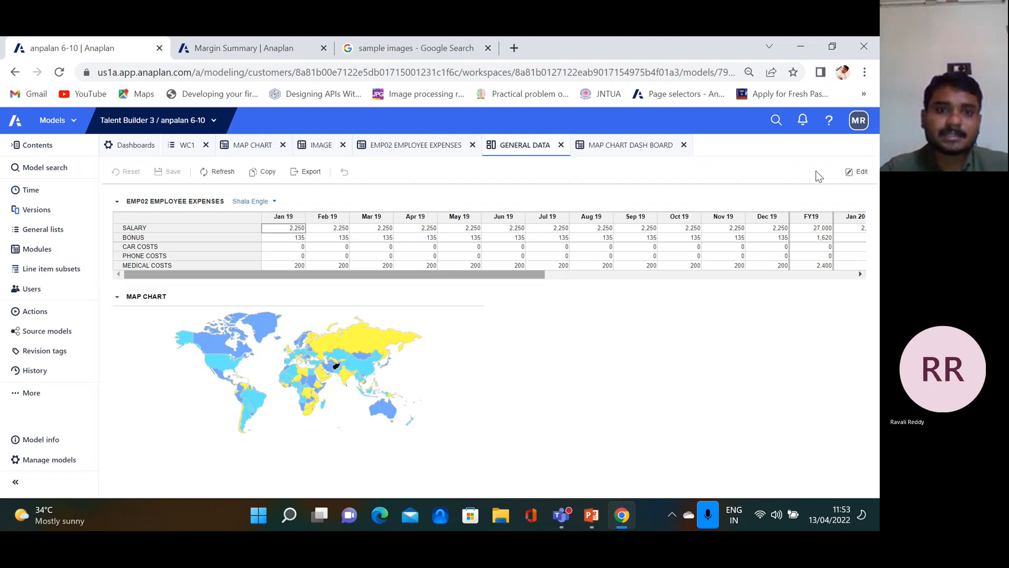
Tick Synchronize Selection for the expenses grid's rows and columns, then show slide 37, Conclusion
left_click(858, 172)
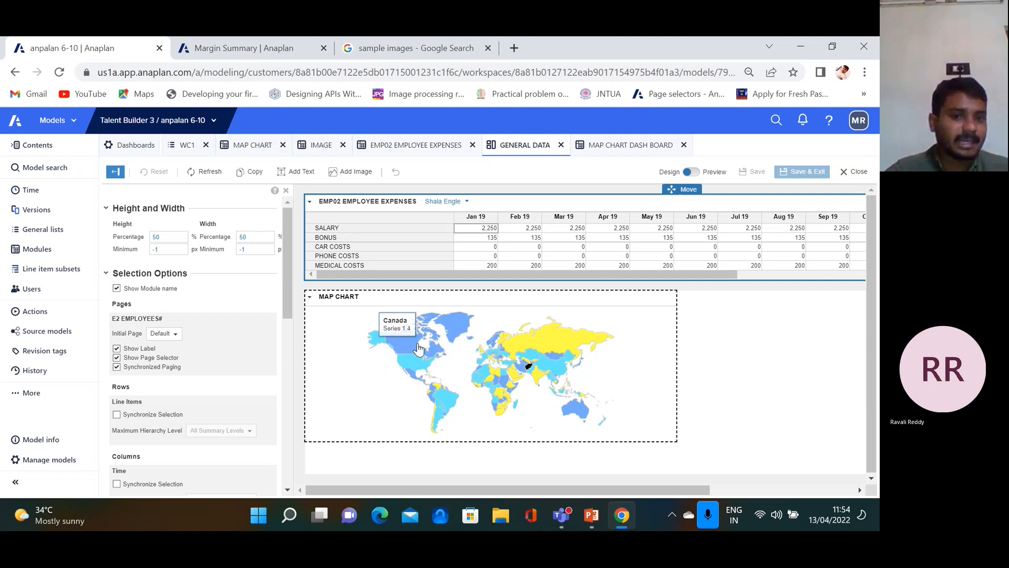
left_click(116, 414)
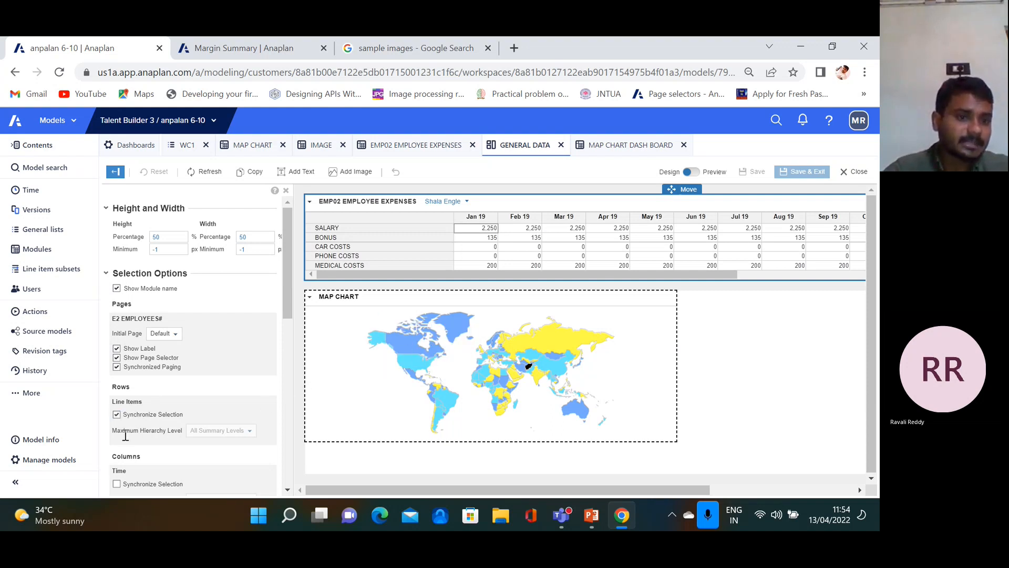
left_click(116, 484)
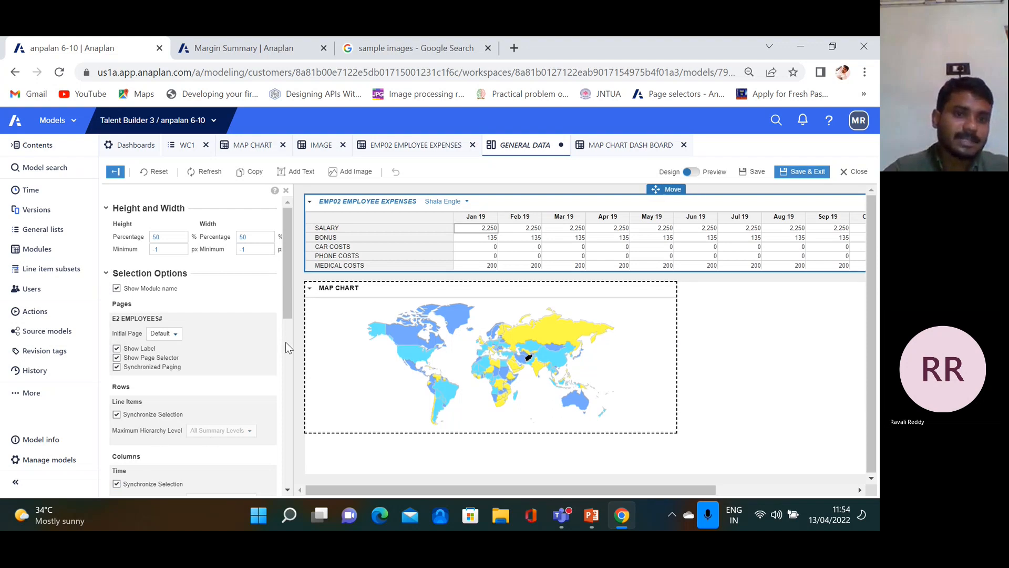
left_click_drag(284, 290, 283, 322)
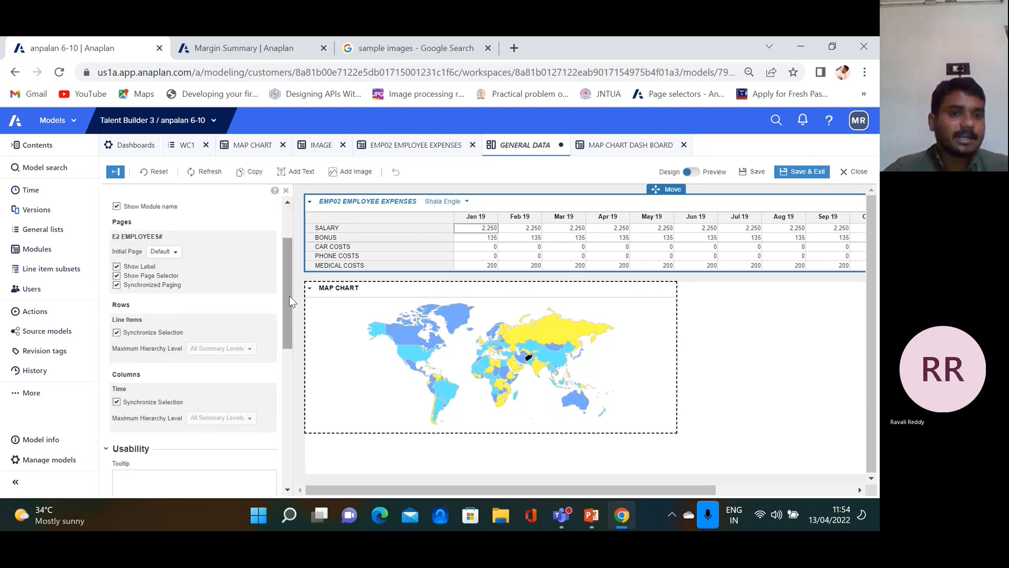
left_click_drag(290, 308, 291, 276)
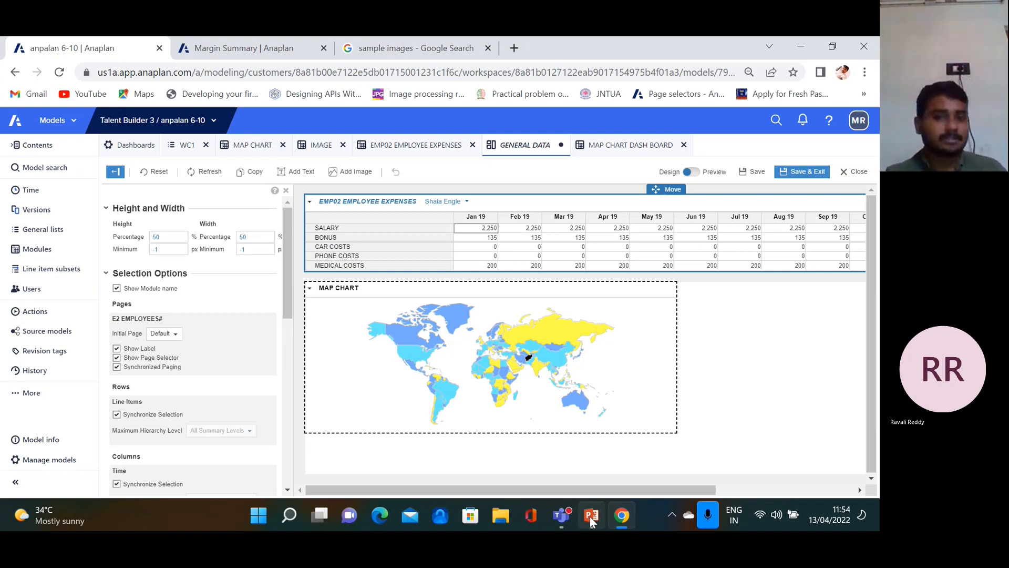
left_click(591, 520)
left_click(75, 413)
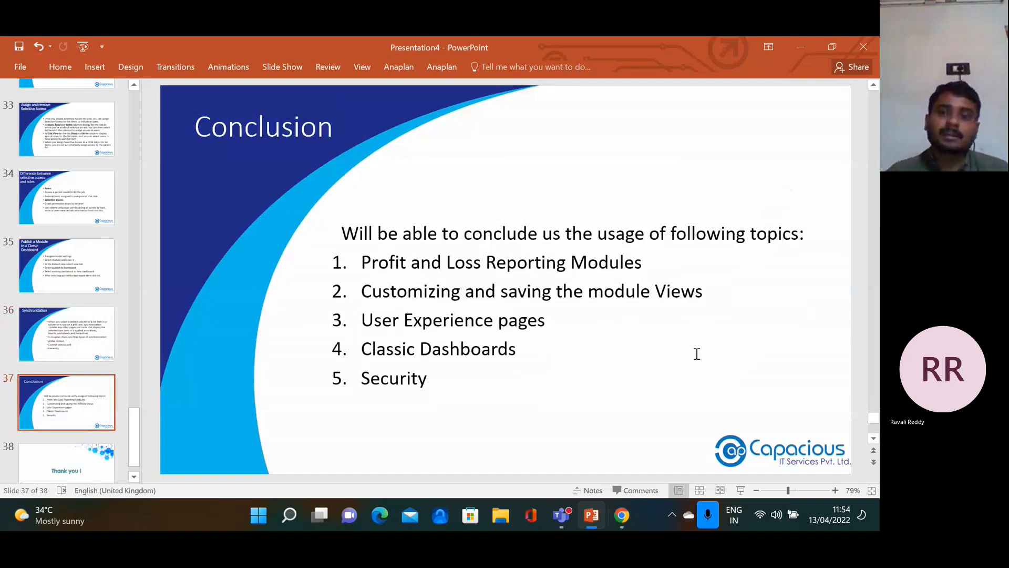